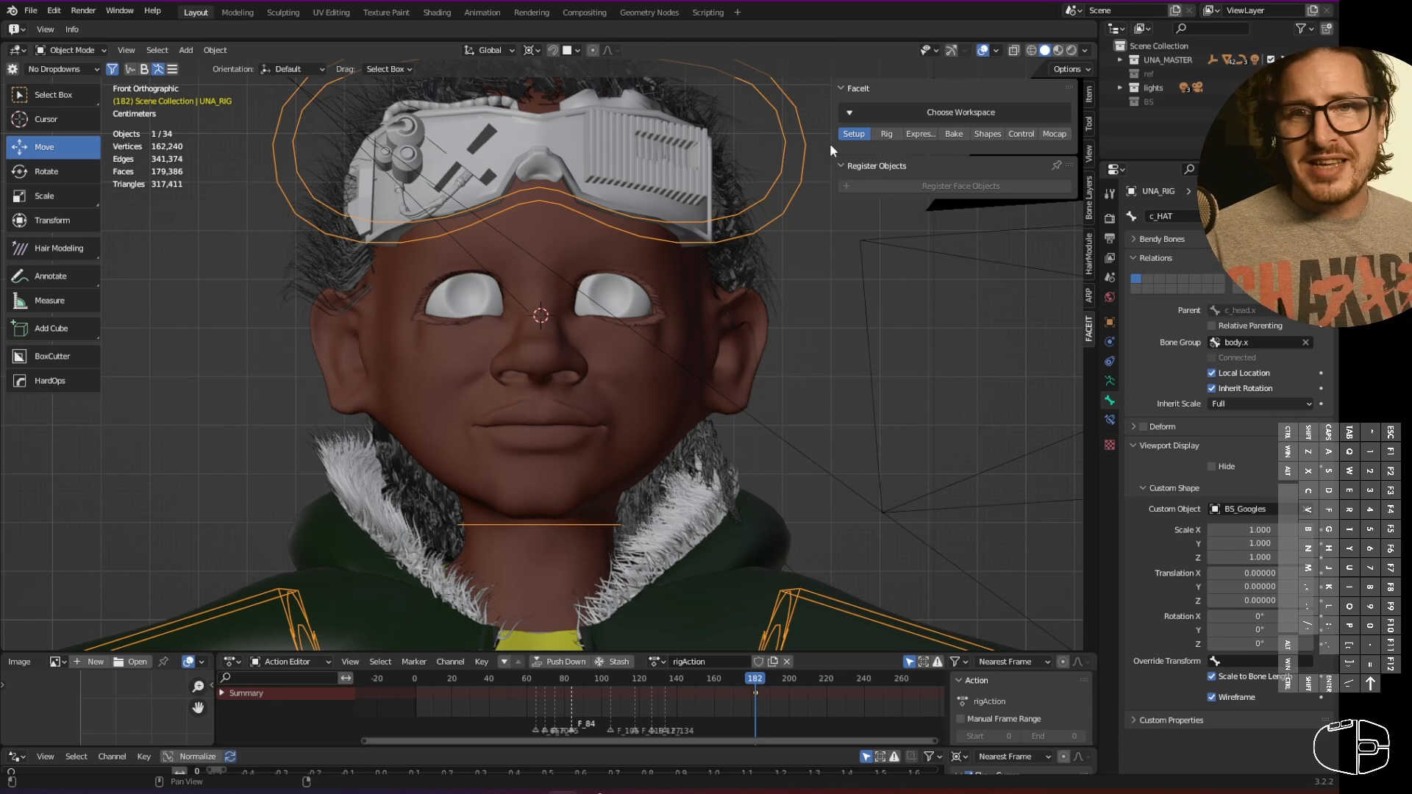
- Enable Simplify in the scene's render settings
left_click(1110, 219)
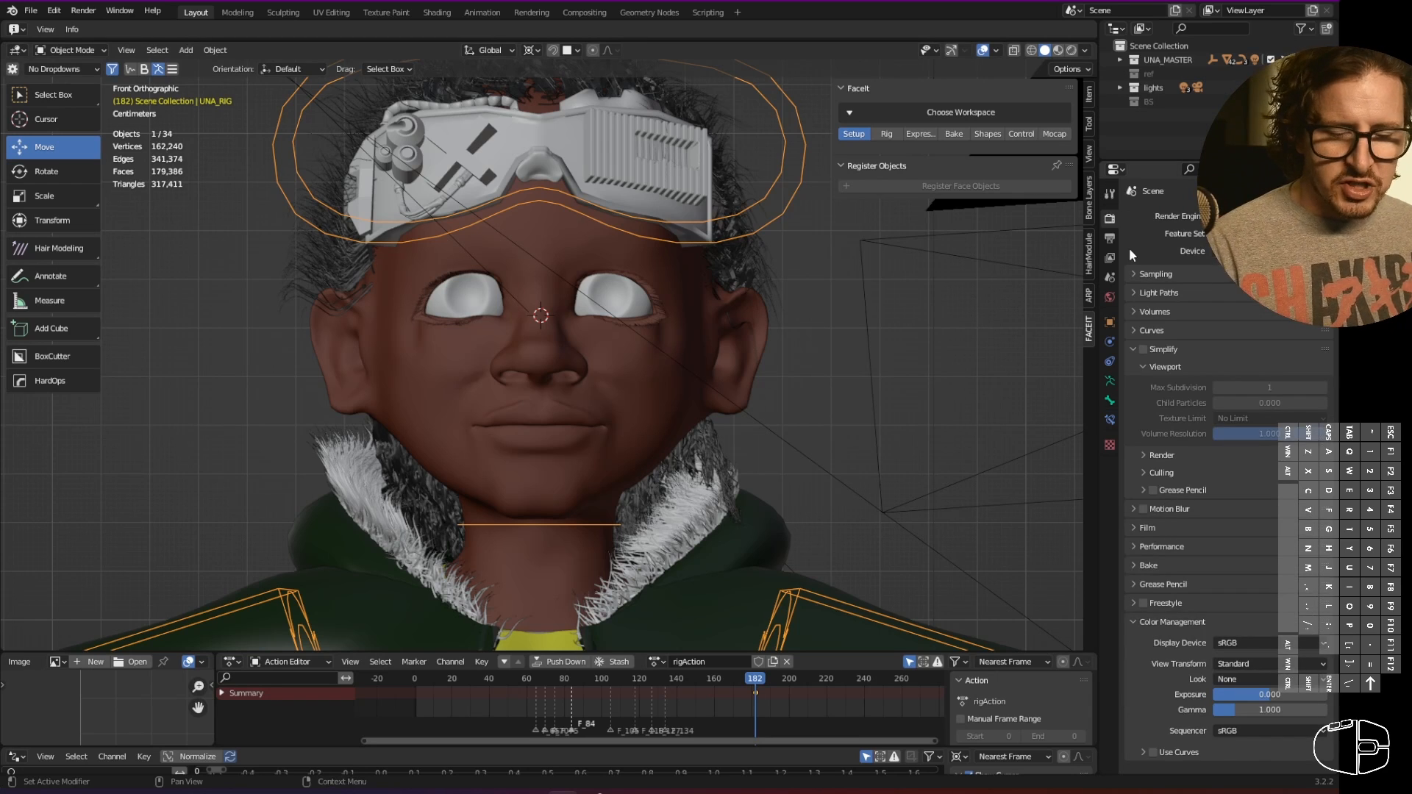
left_click(1144, 350)
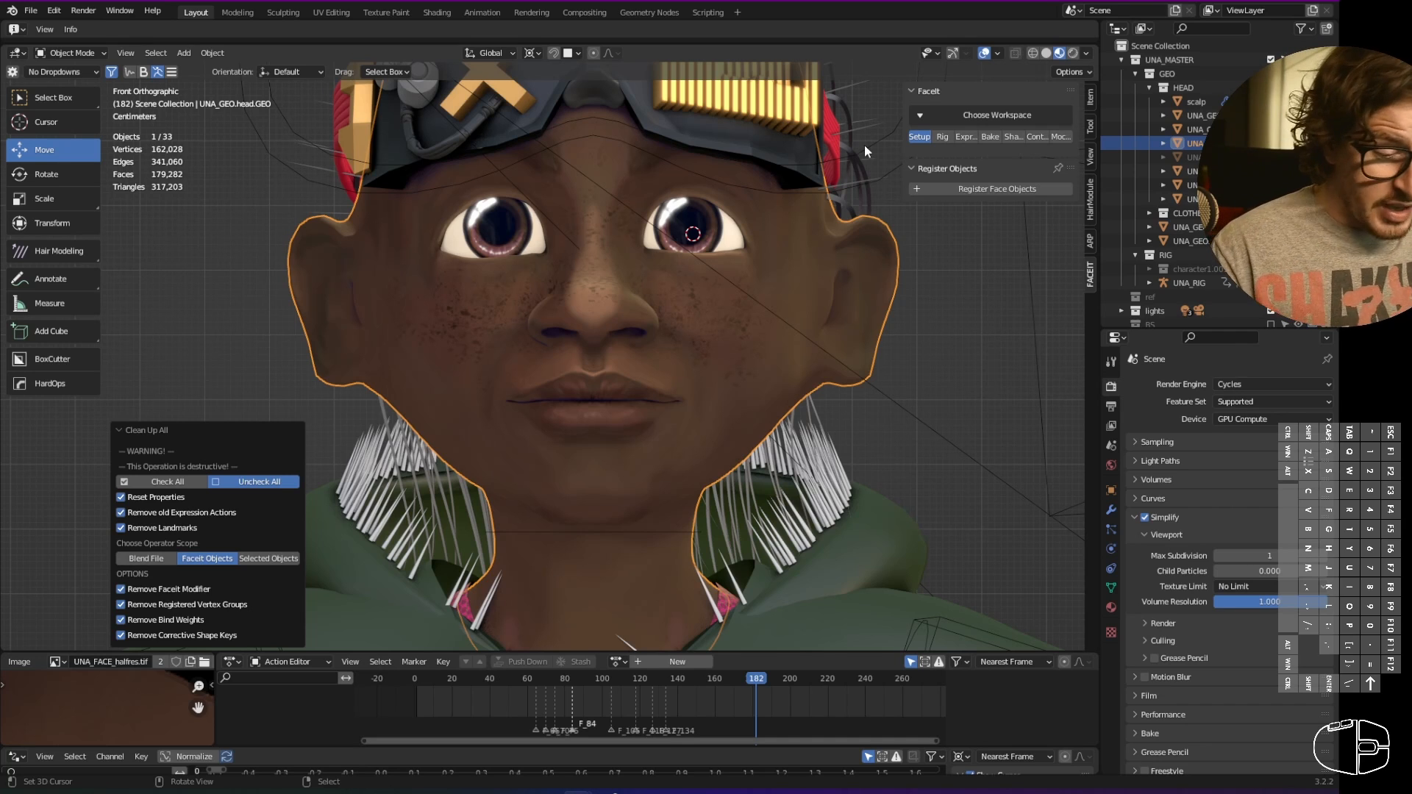
- Register the head mesh UNA_GEO.head.GEO, the scalp and the right eye UNA_GEO.eyes.R as Faceit face objects
left_click(1005, 190)
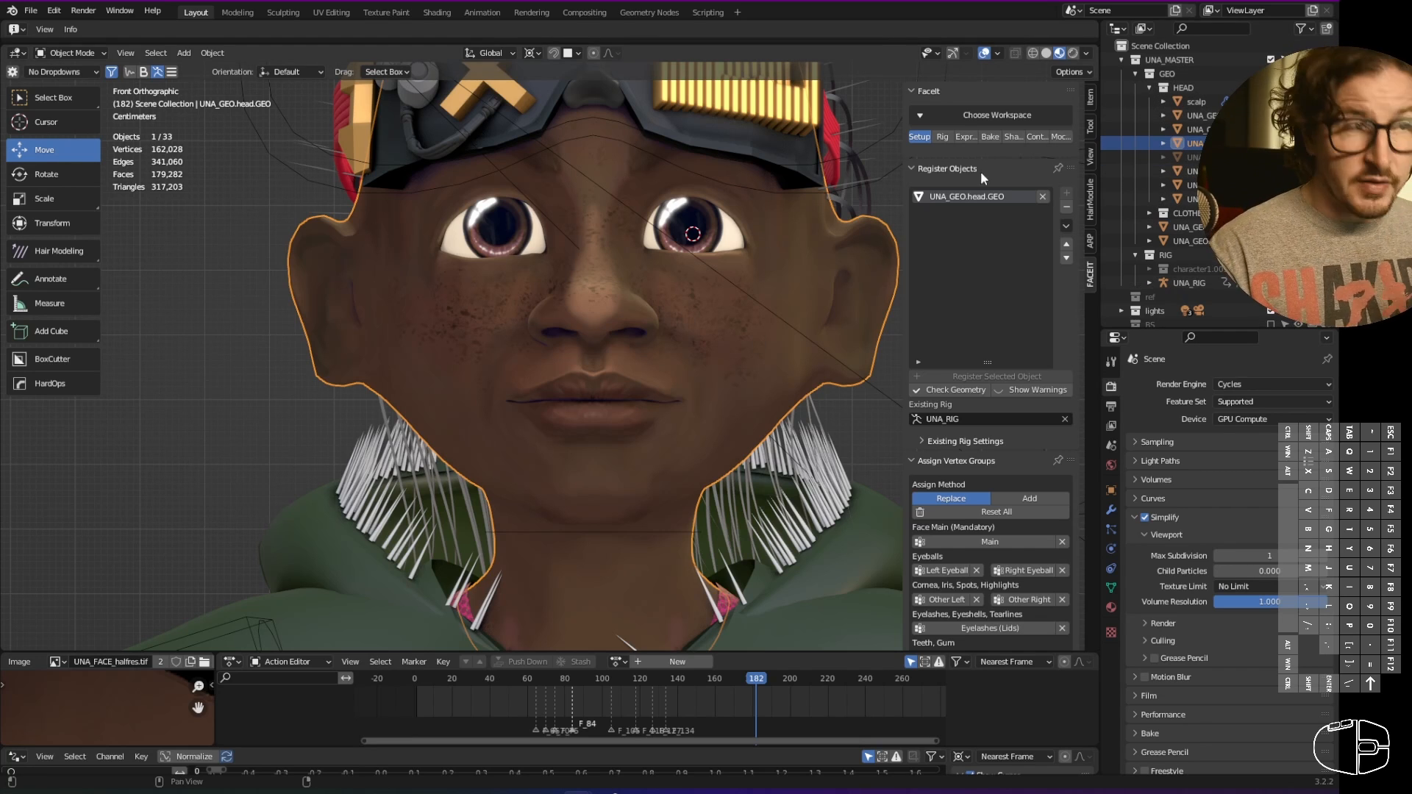
left_click(1195, 101)
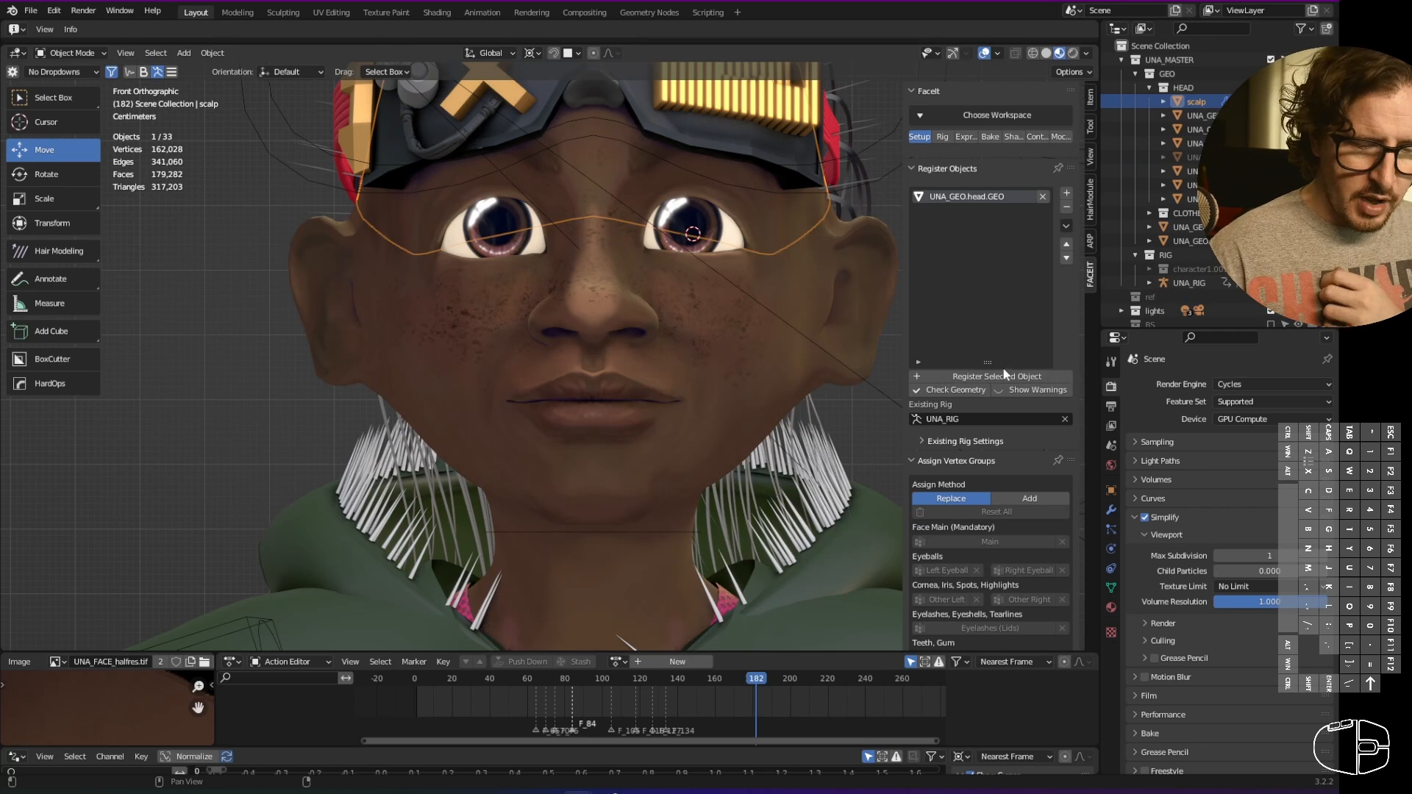
left_click(1004, 375)
left_click(1193, 116)
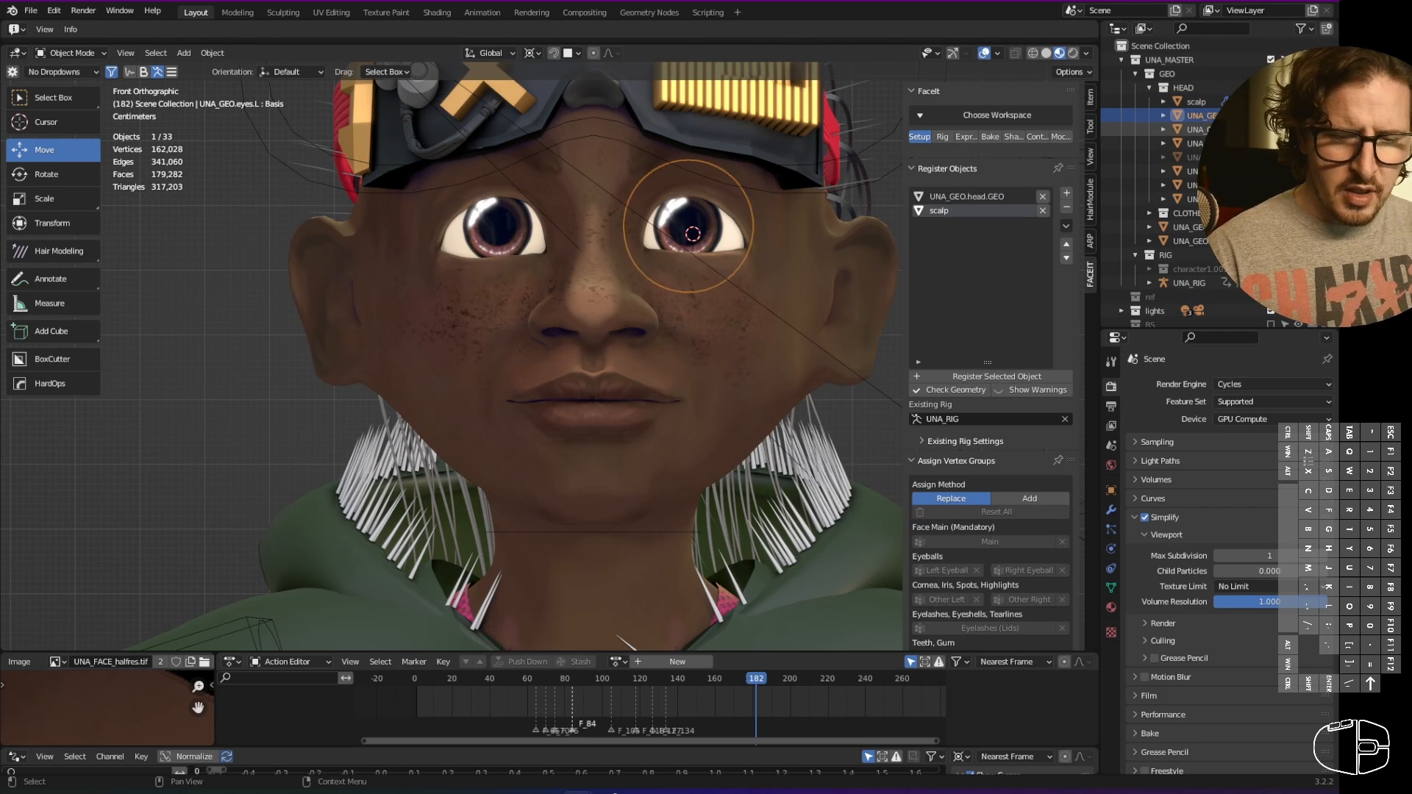
left_click(1193, 130)
left_click(997, 376)
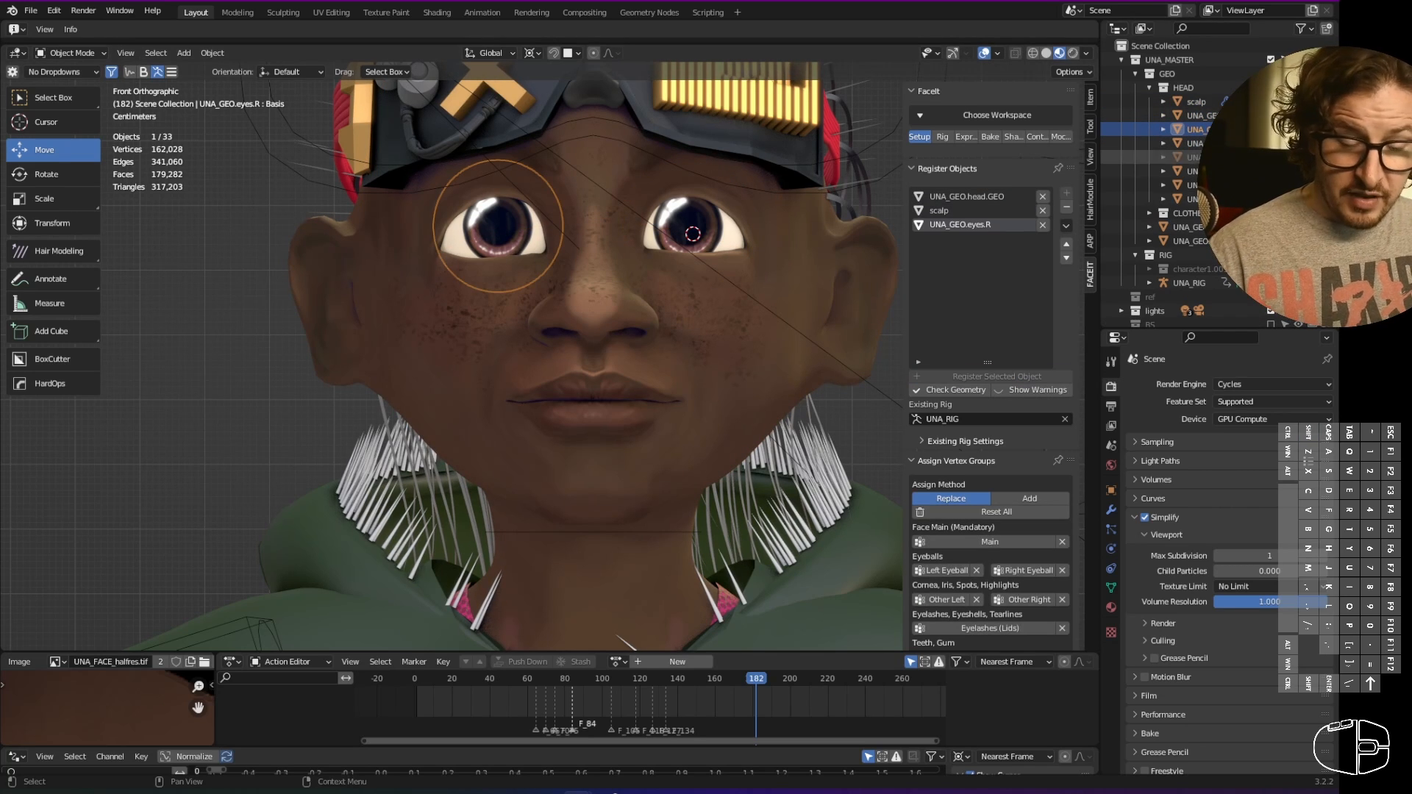
- Show the disabled UNA_GEO.LASHES object briefly to check it, and hide it again
left_click(1193, 144)
left_click(1193, 158)
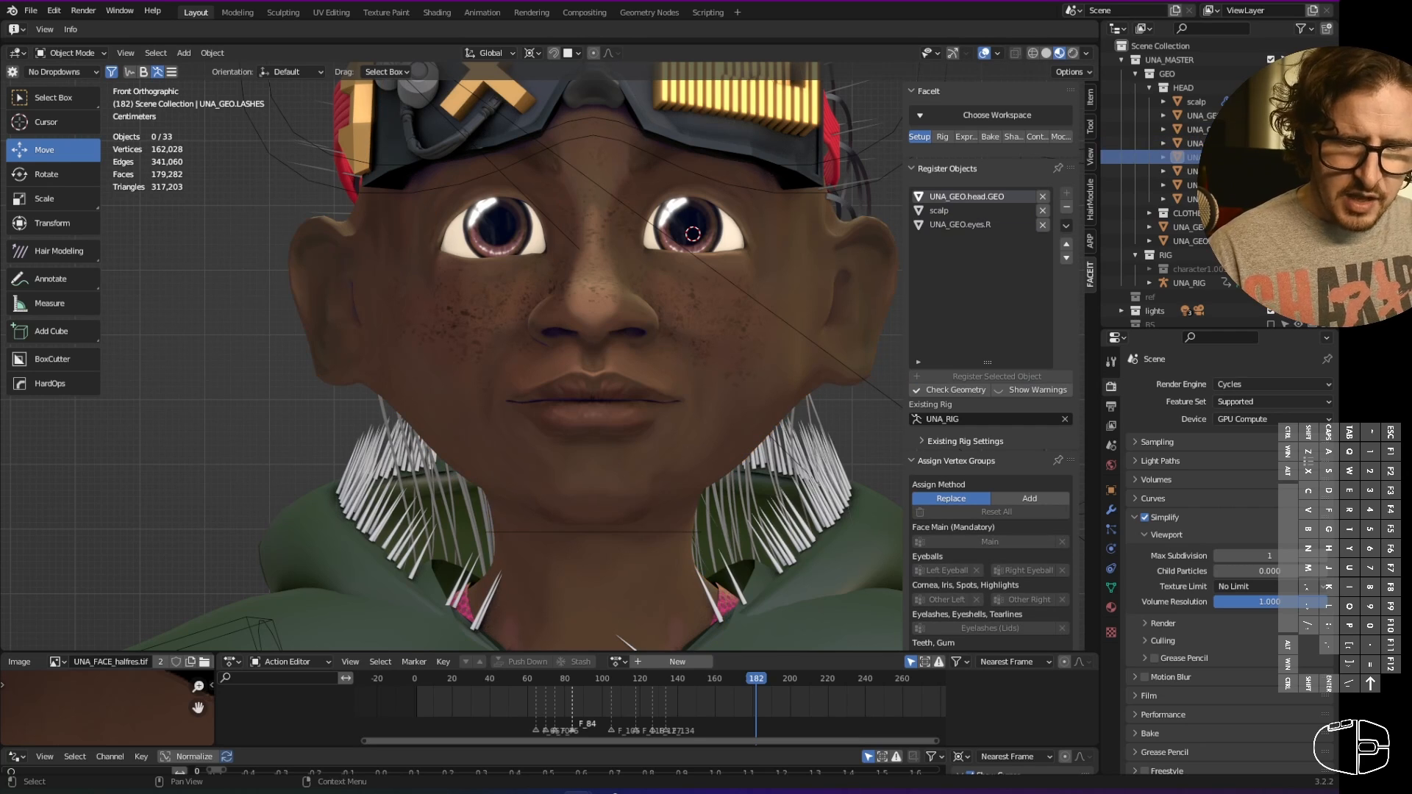
left_click(1299, 157)
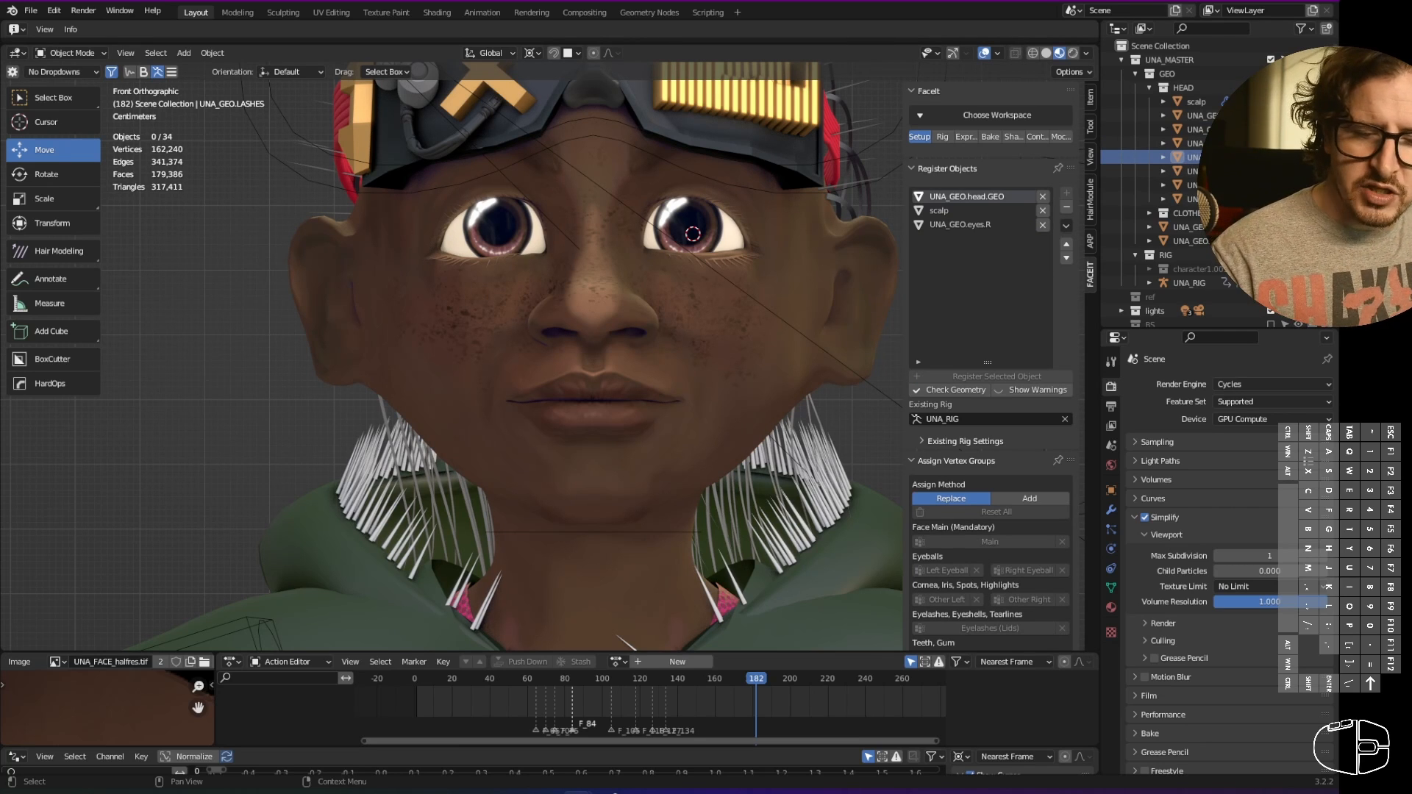
left_click(1298, 158)
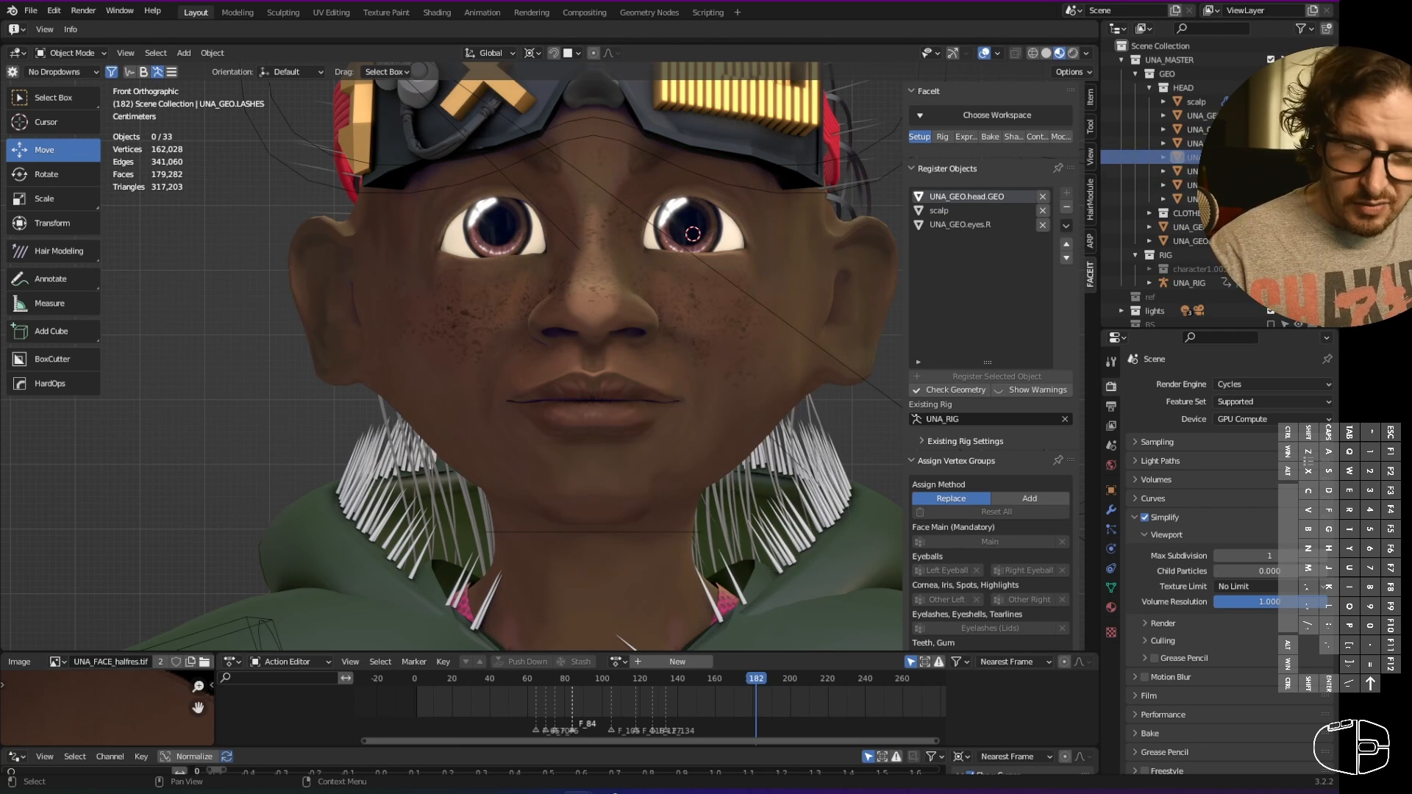
- Check the teeth and tongue by selecting them together, and display the model in wireframe
left_click(1193, 171, "shift")
left_click(1193, 199, "shift")
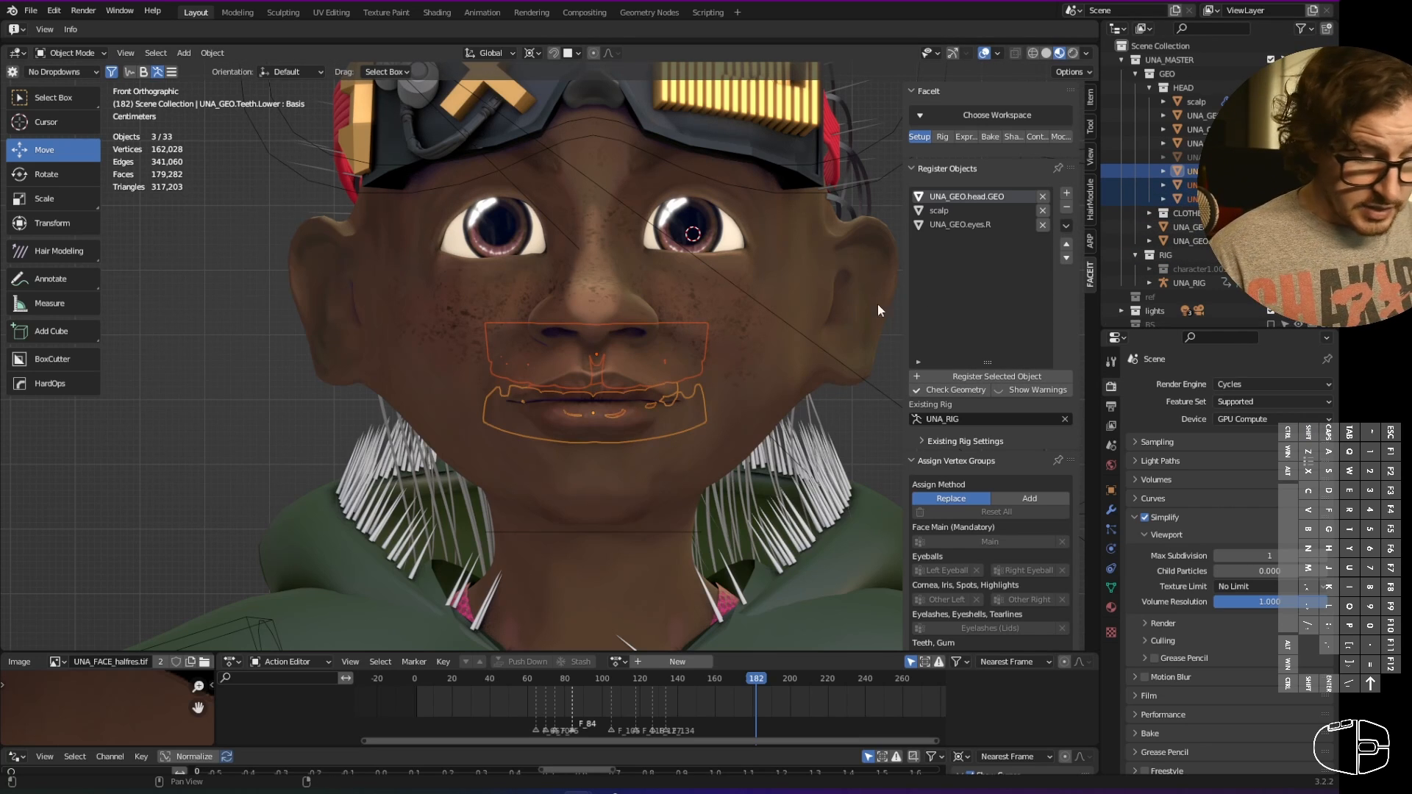
left_click(691, 354)
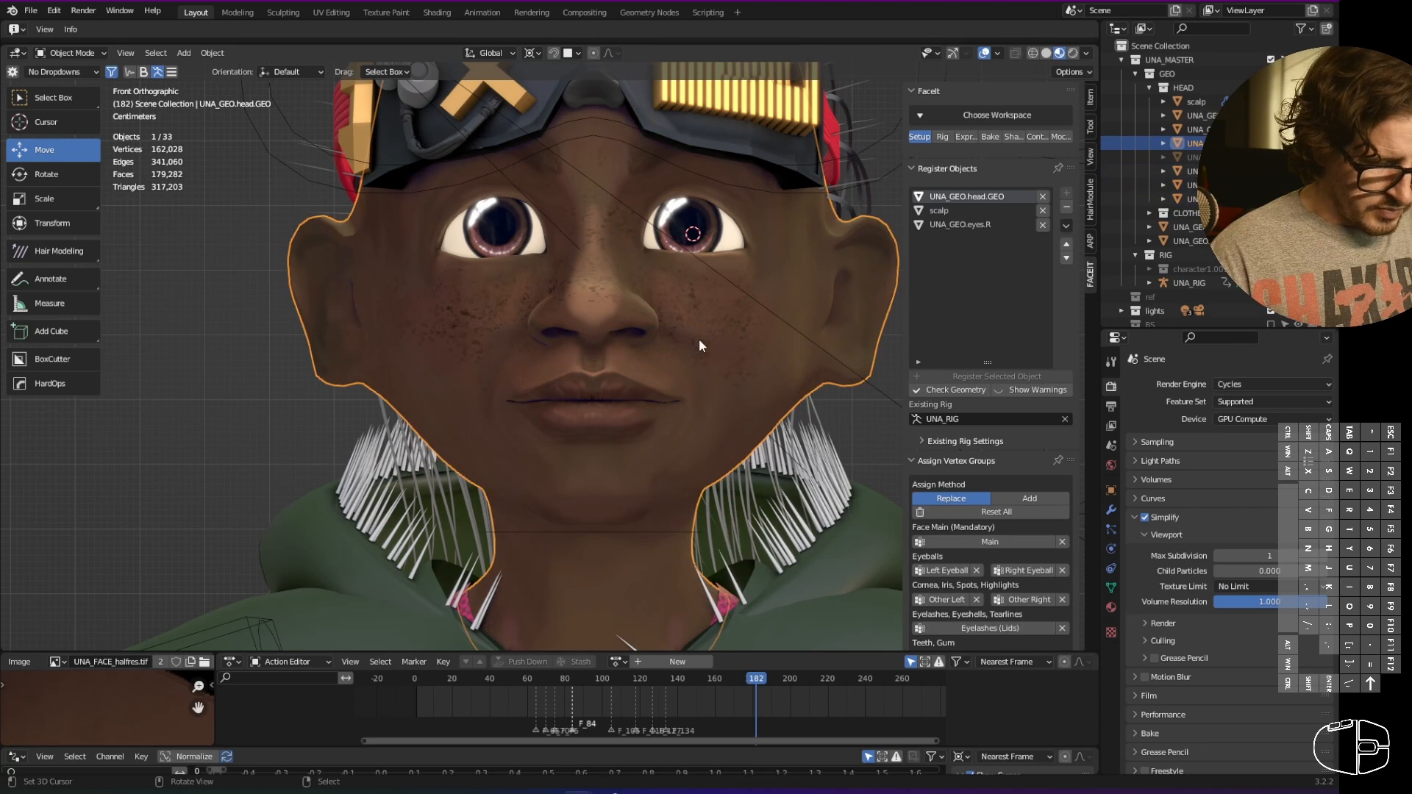
left_click(1016, 53)
left_click(1033, 53)
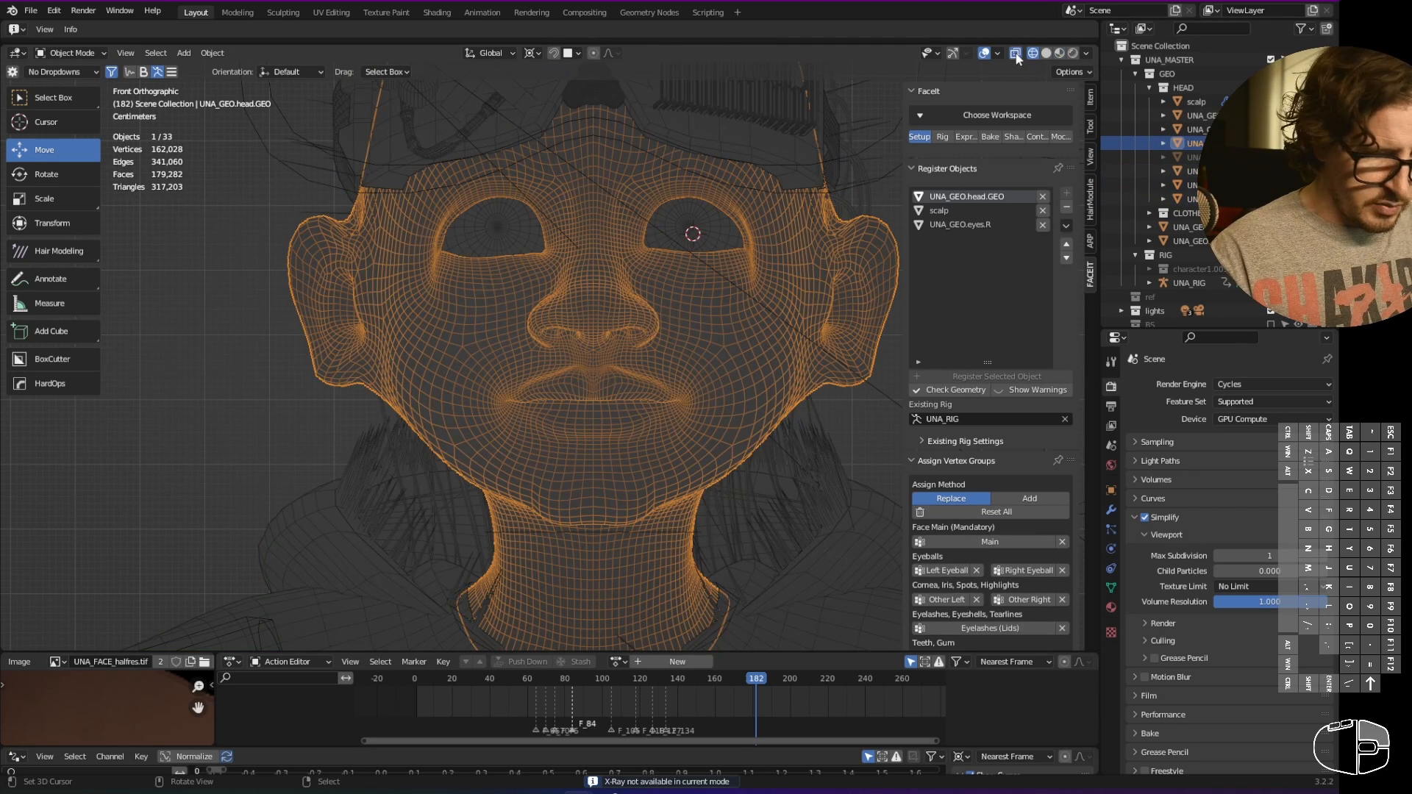
- Select all geometry of the upper teeth in Edit Mode and place the 3D cursor between the two front teeth
left_click(678, 359)
key("Tab")
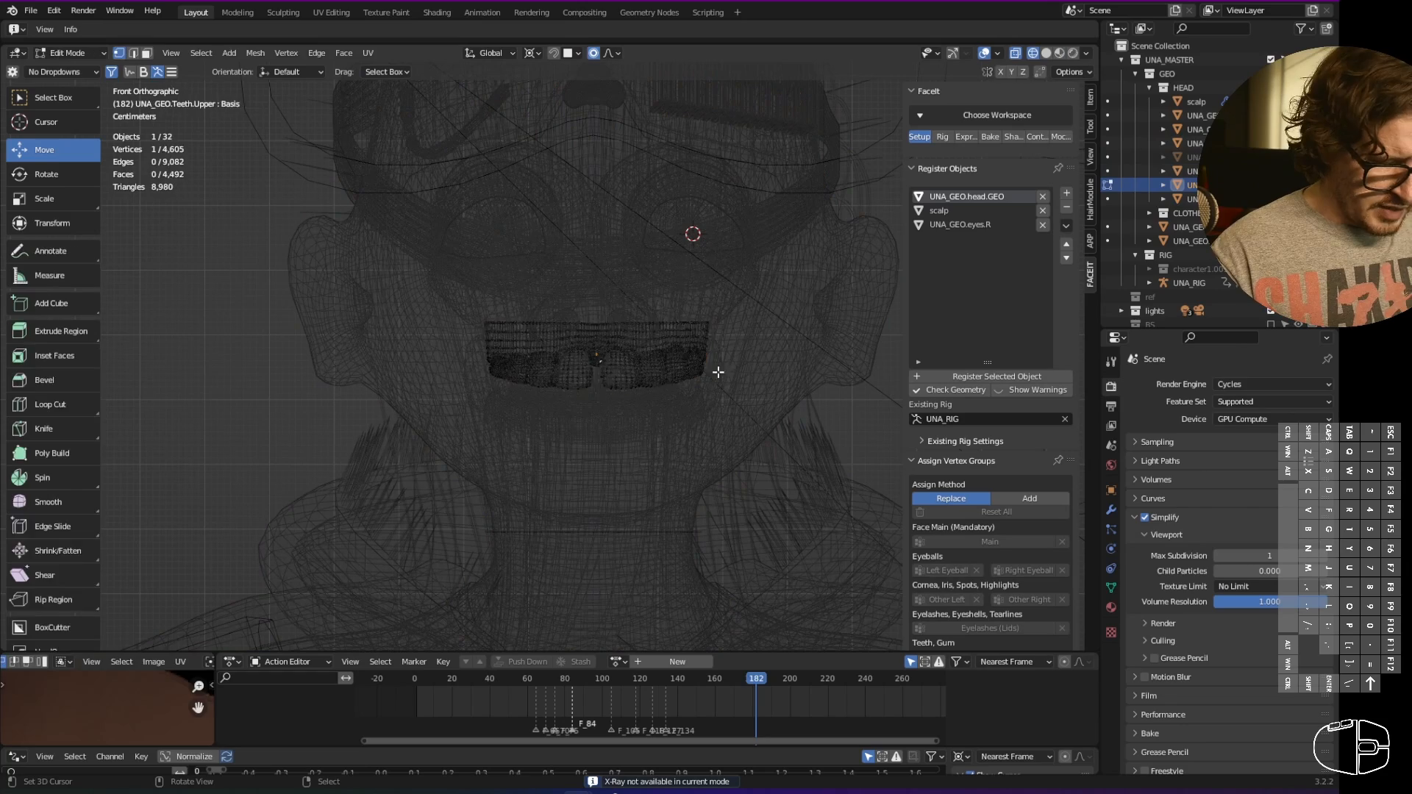
key("a")
left_click(601, 372)
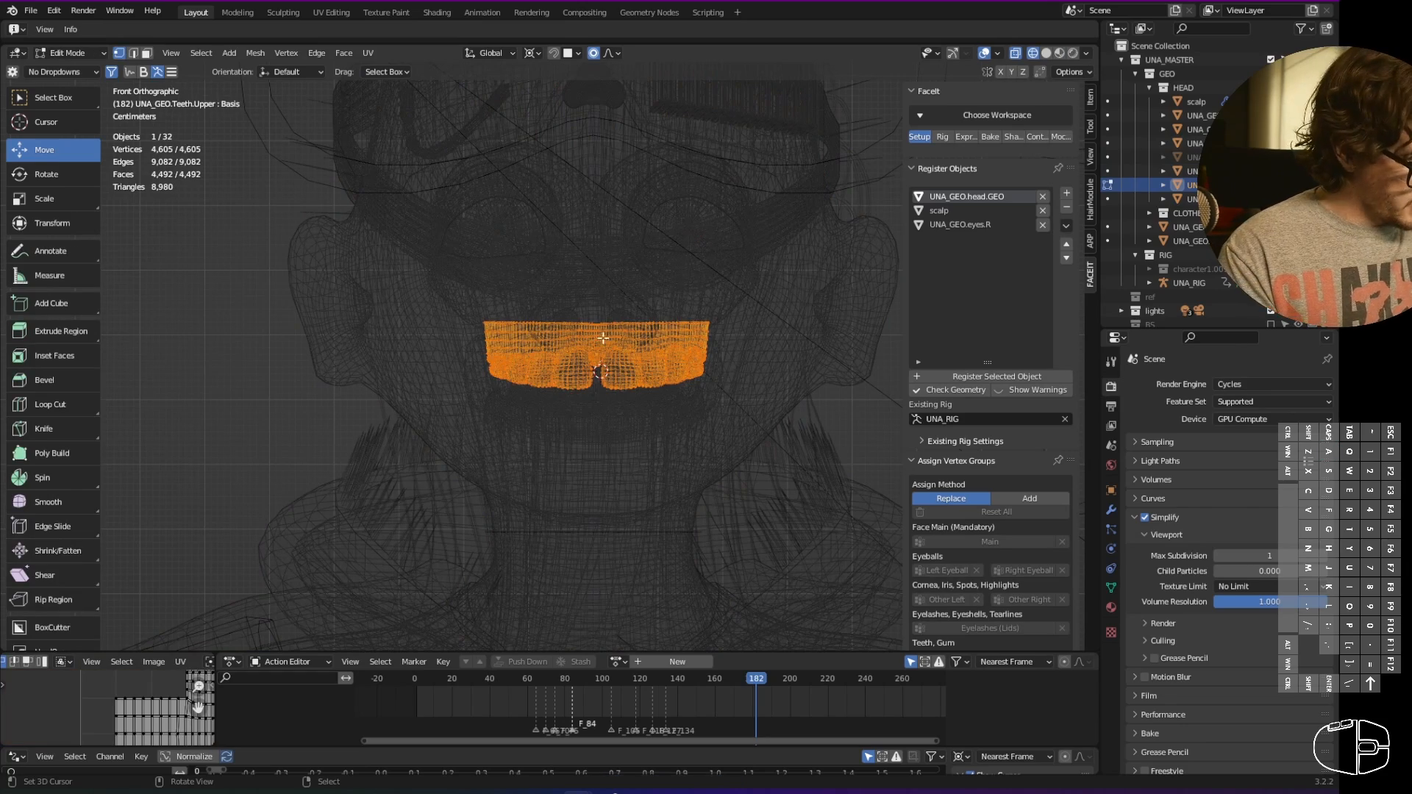
left_click(952, 53)
left_click_drag(600, 316, 602, 368, "shift")
mouse_move(761, 434)
middle_mouse_down()
mouse_move(605, 453)
mouse_move(743, 434)
middle_mouse_up()
- Nudge the lower teeth geometry slightly backward in Edit Mode from the side view
key("Tab")
left_click(1184, 172)
key("Tab")
left_click_drag(478, 394, 489, 394)
key("Tab")
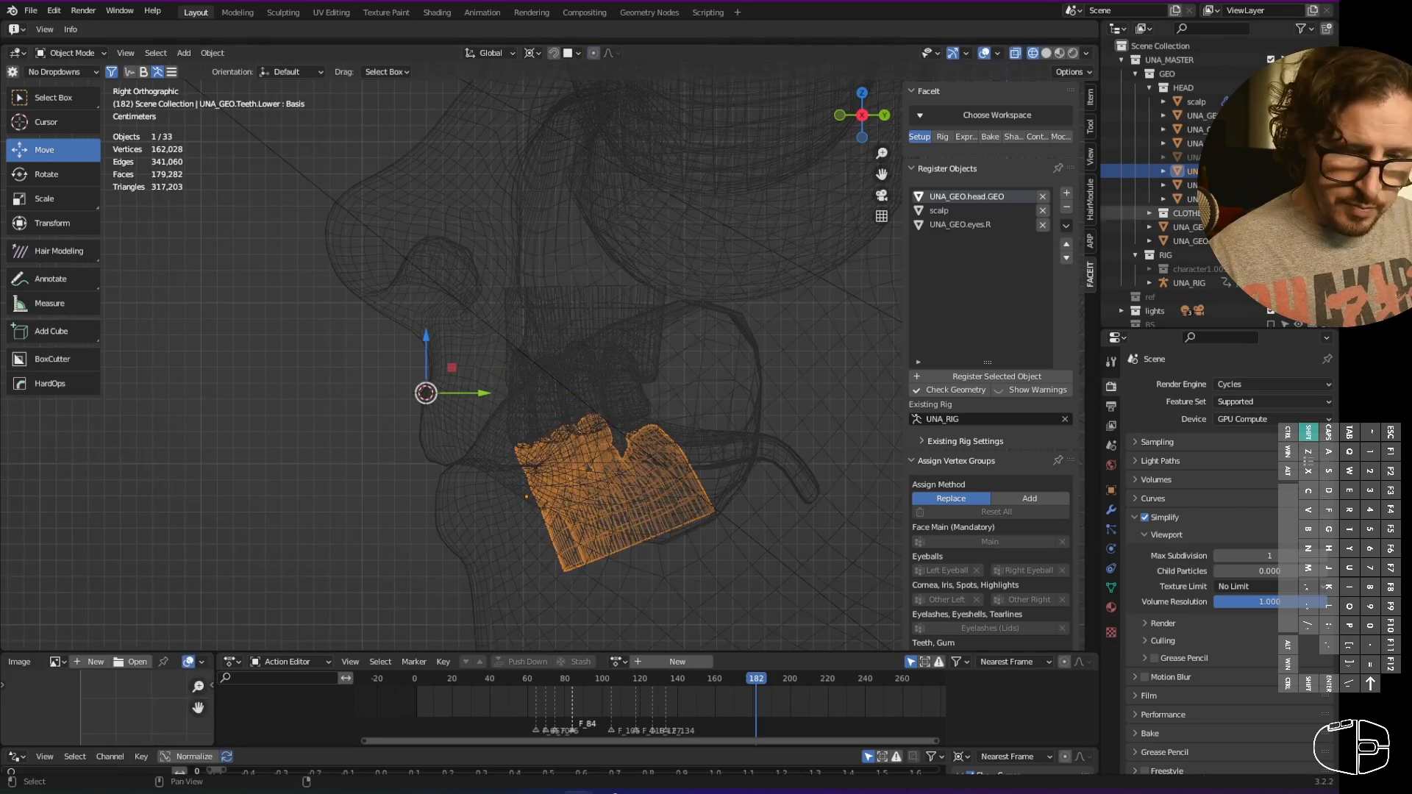
- Move the upper and lower teeth together slightly forward and down in Edit Mode
left_click(1186, 185, "shift")
key("Tab")
left_click_drag(426, 342, 426, 353)
left_click_drag(482, 393, 459, 394)
left_click_drag(426, 340, 425, 346)
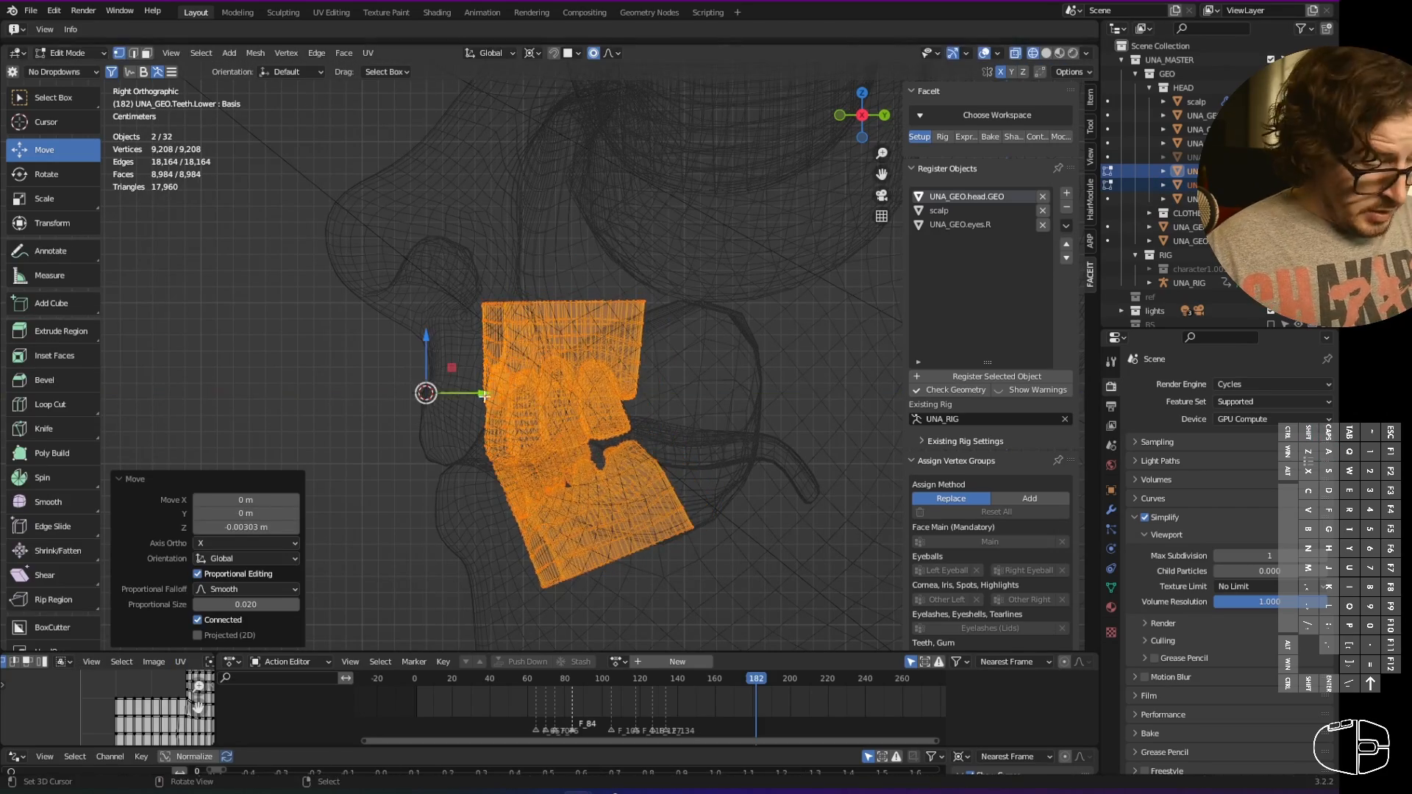
key("Tab")
- Inspect the teeth's placement from the front and select only the upper teeth mesh
middle_click_drag(559, 398, 733, 406)
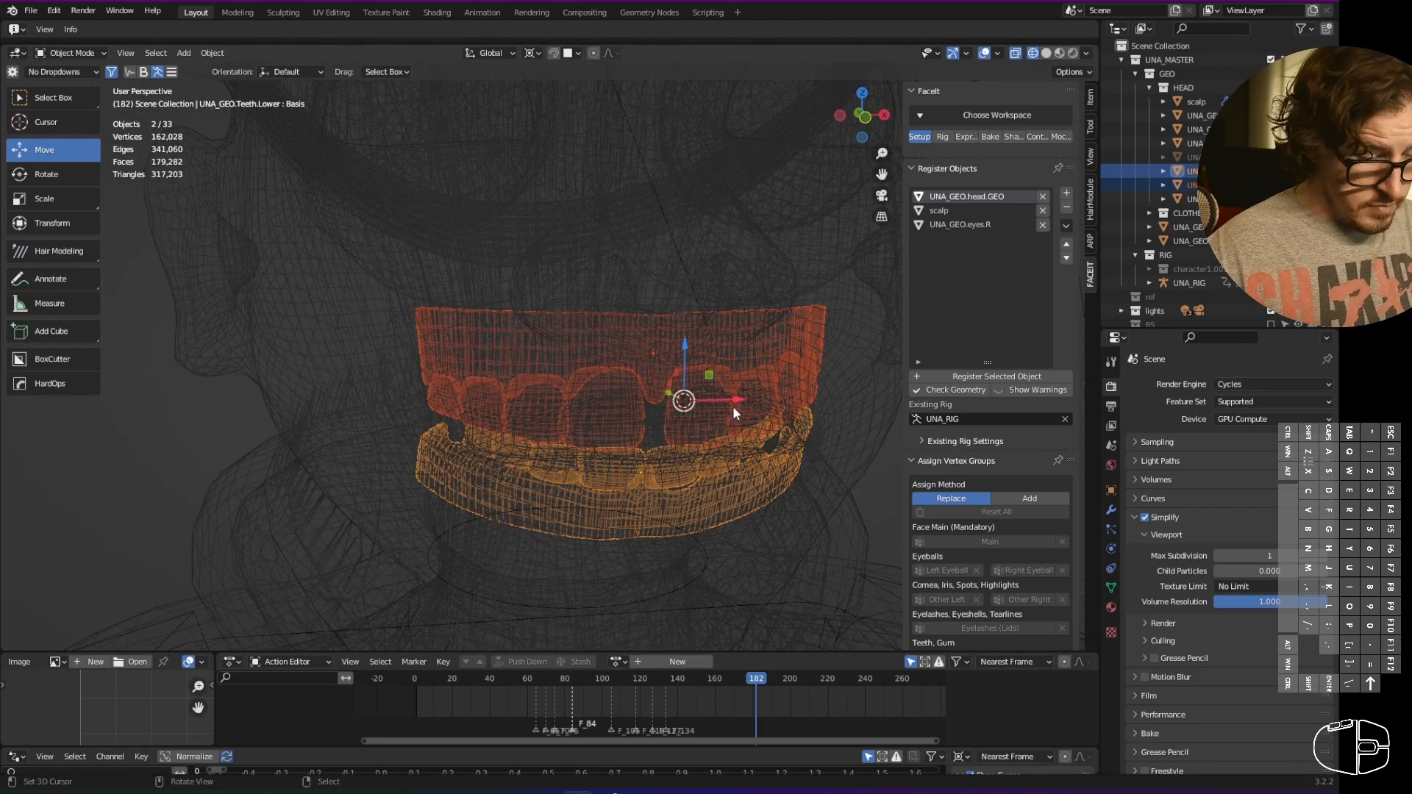
right_click(690, 416)
scroll(695, 417, "down", 2)
middle_click_drag(723, 455, 722, 411, "shift")
right_click(657, 395, "shift")
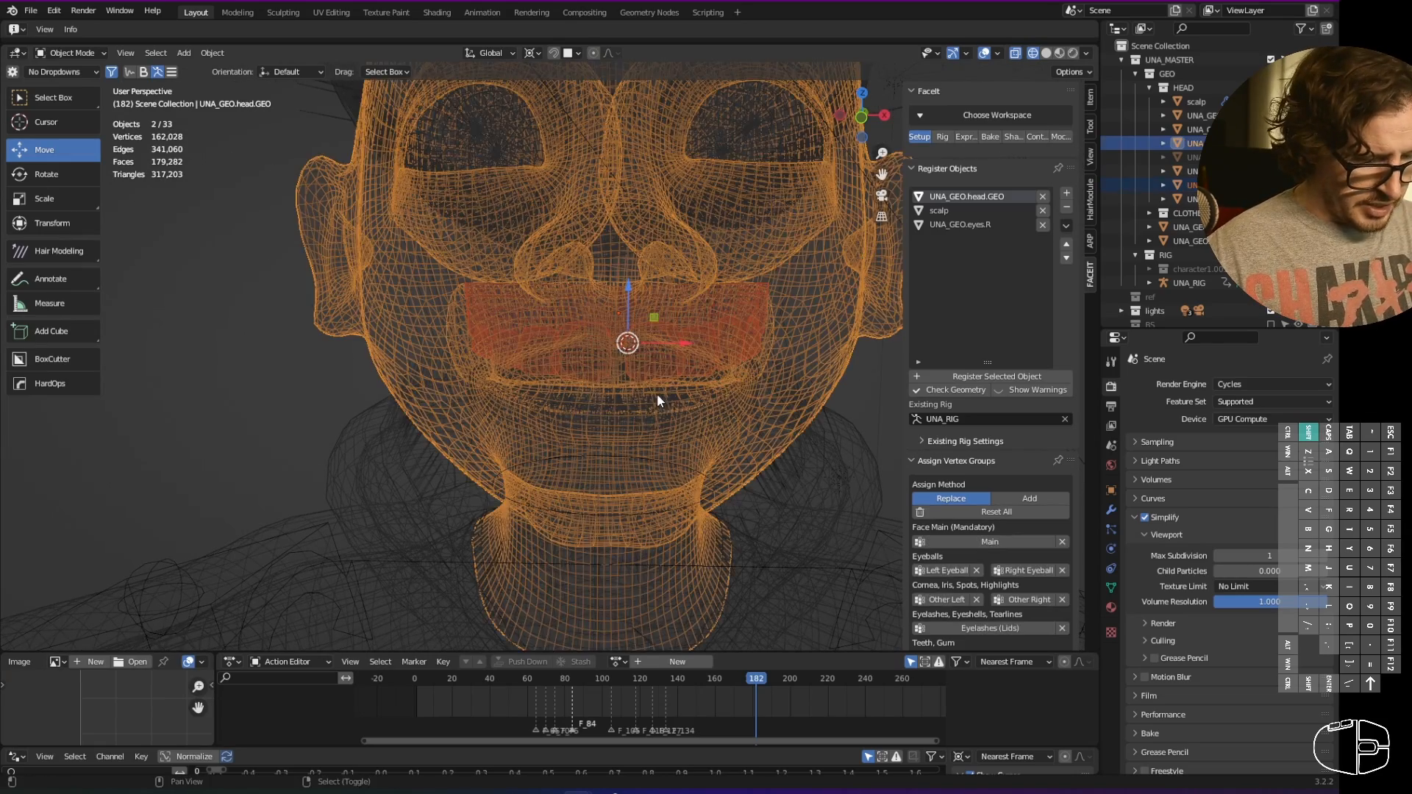
right_click(659, 395)
right_click(659, 302)
right_click(692, 322)
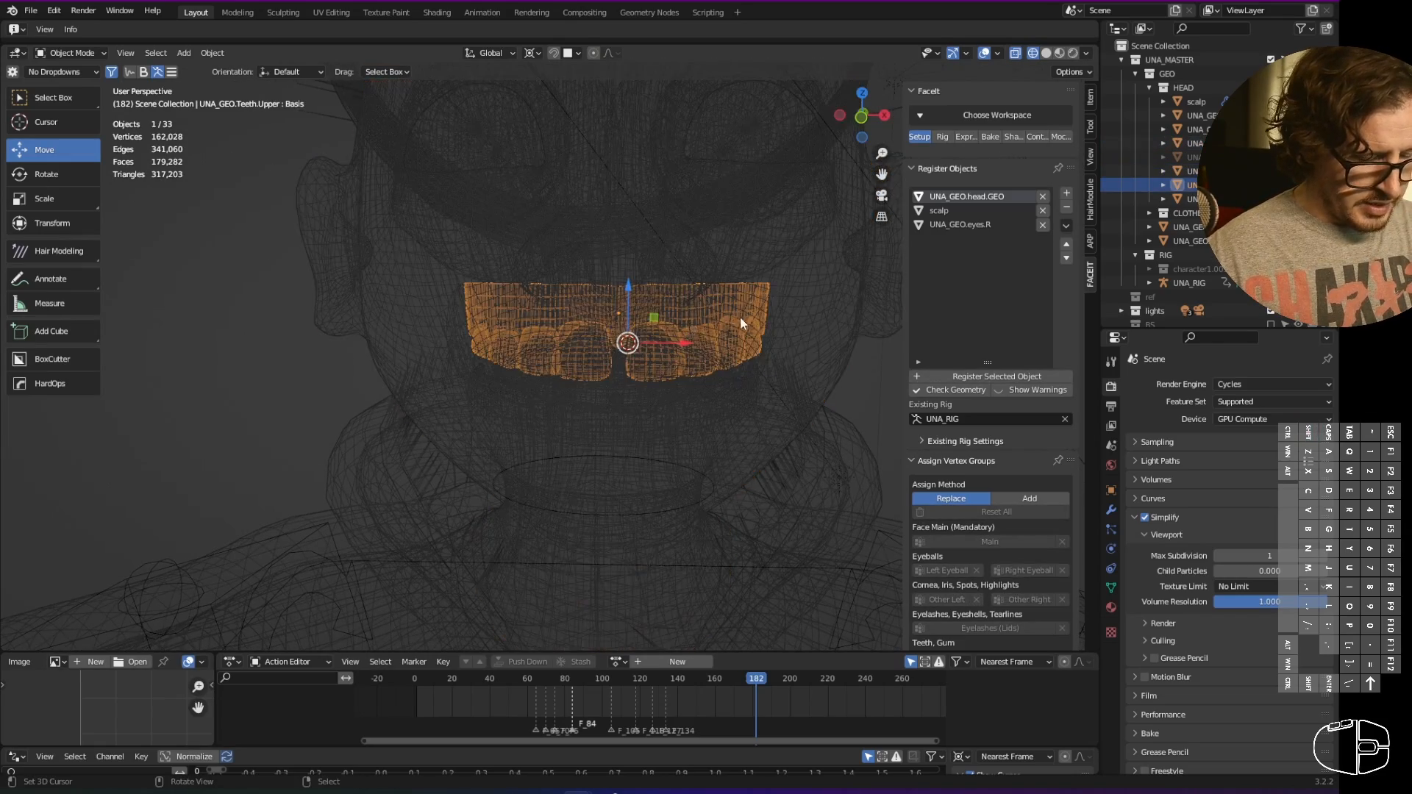
- Snap the 3D cursor to the world origin between the character's feet
scroll(741, 319, "down", 5)
mouse_move(646, 369)
middle_mouse_down()
mouse_move(592, 367)
mouse_move(660, 387)
middle_mouse_up()
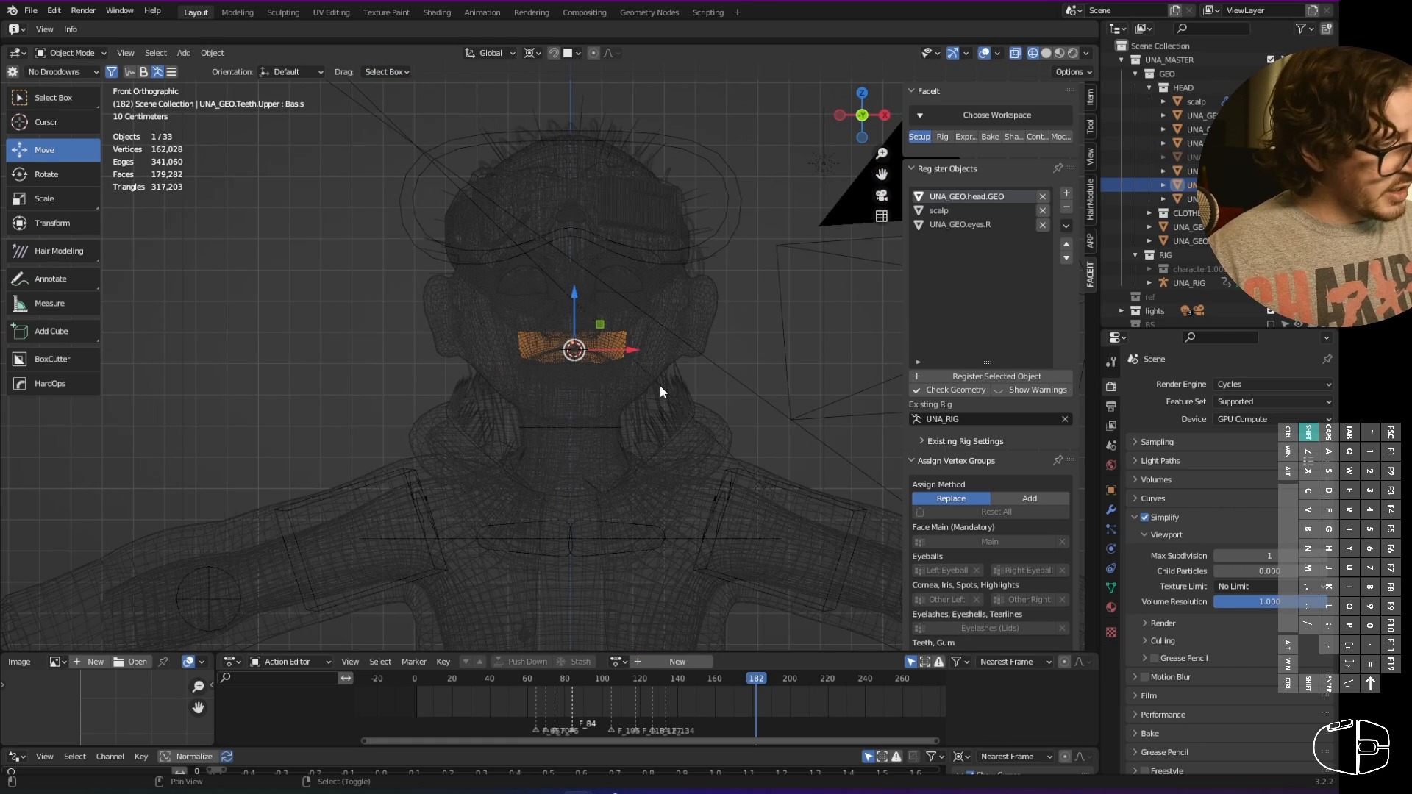
key("shift+s")
middle_click_drag(690, 462, 674, 338, "shift")
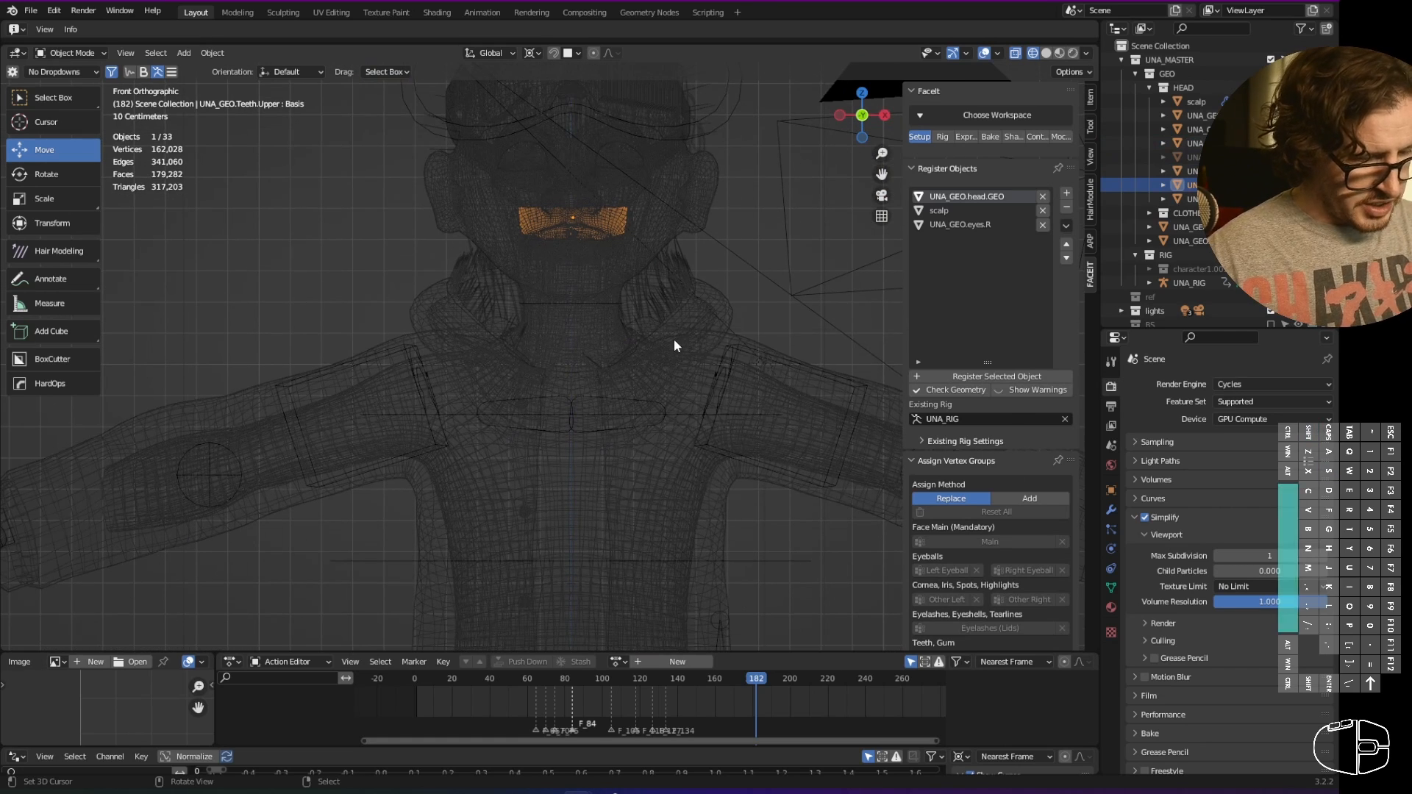
key("F3")
key("Escape")
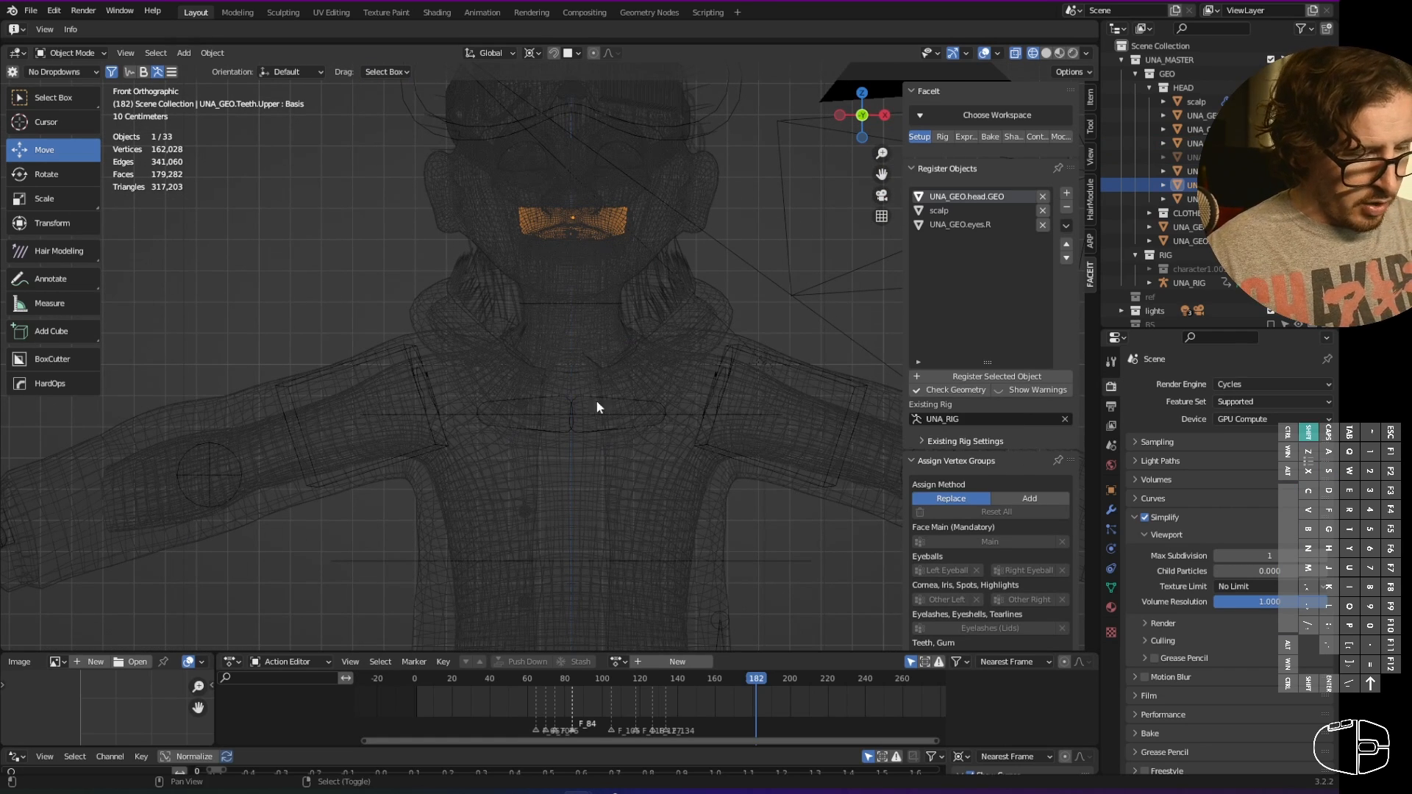
middle_click_drag(594, 478, 620, 333, "shift")
scroll(612, 442, "down", 8)
middle_click_drag(615, 518, 611, 450, "shift")
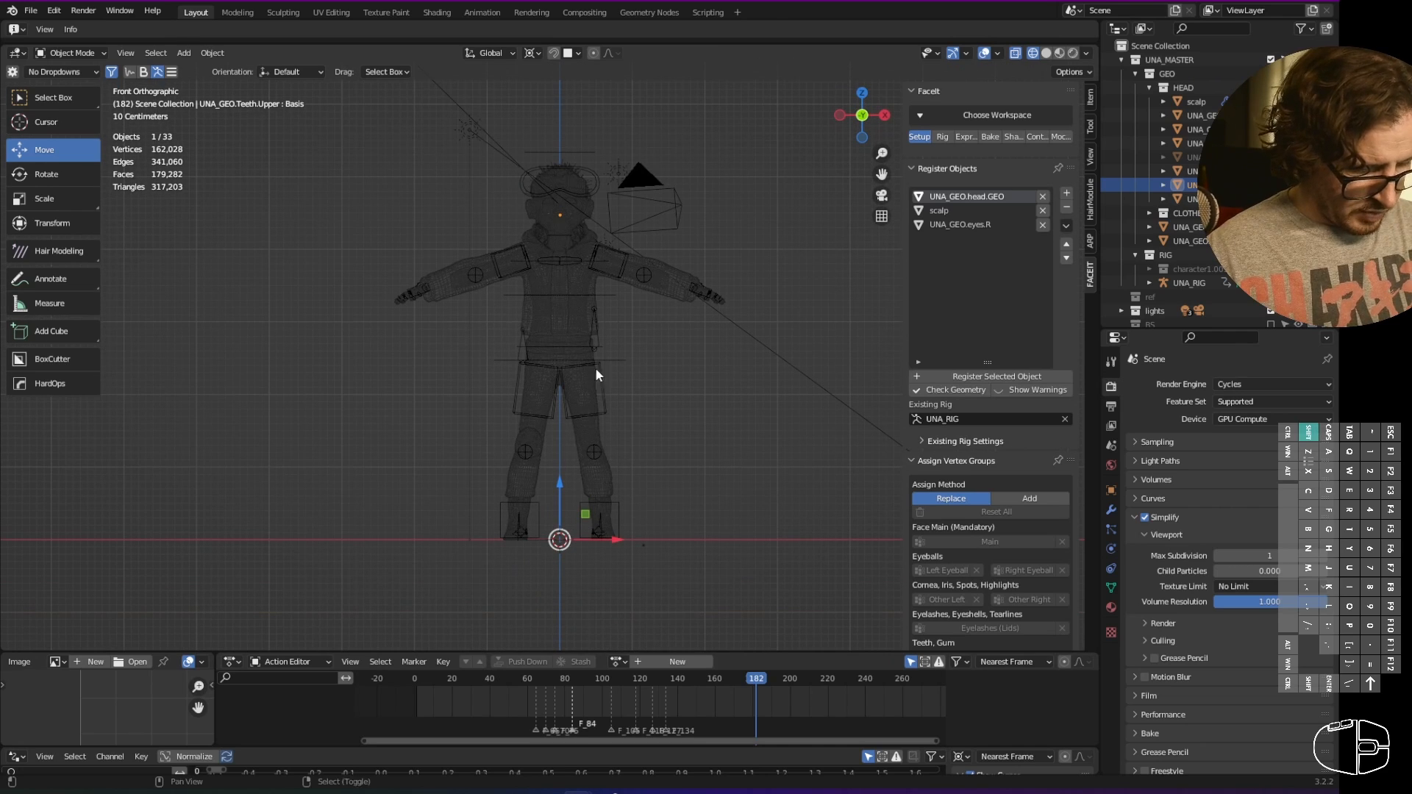
- Set the upper teeth's origin to the 3D cursor
key("F3")
type("s")
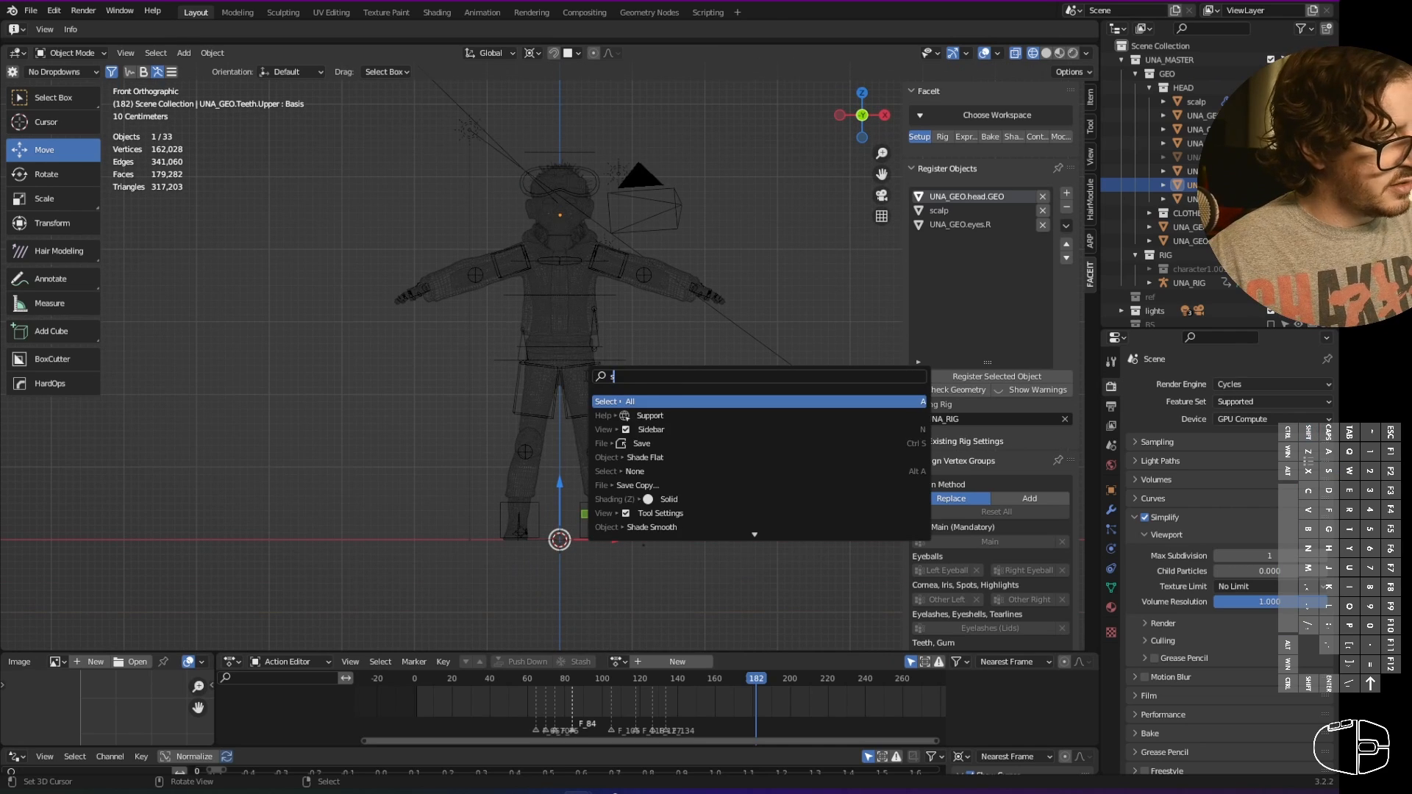
type("et or")
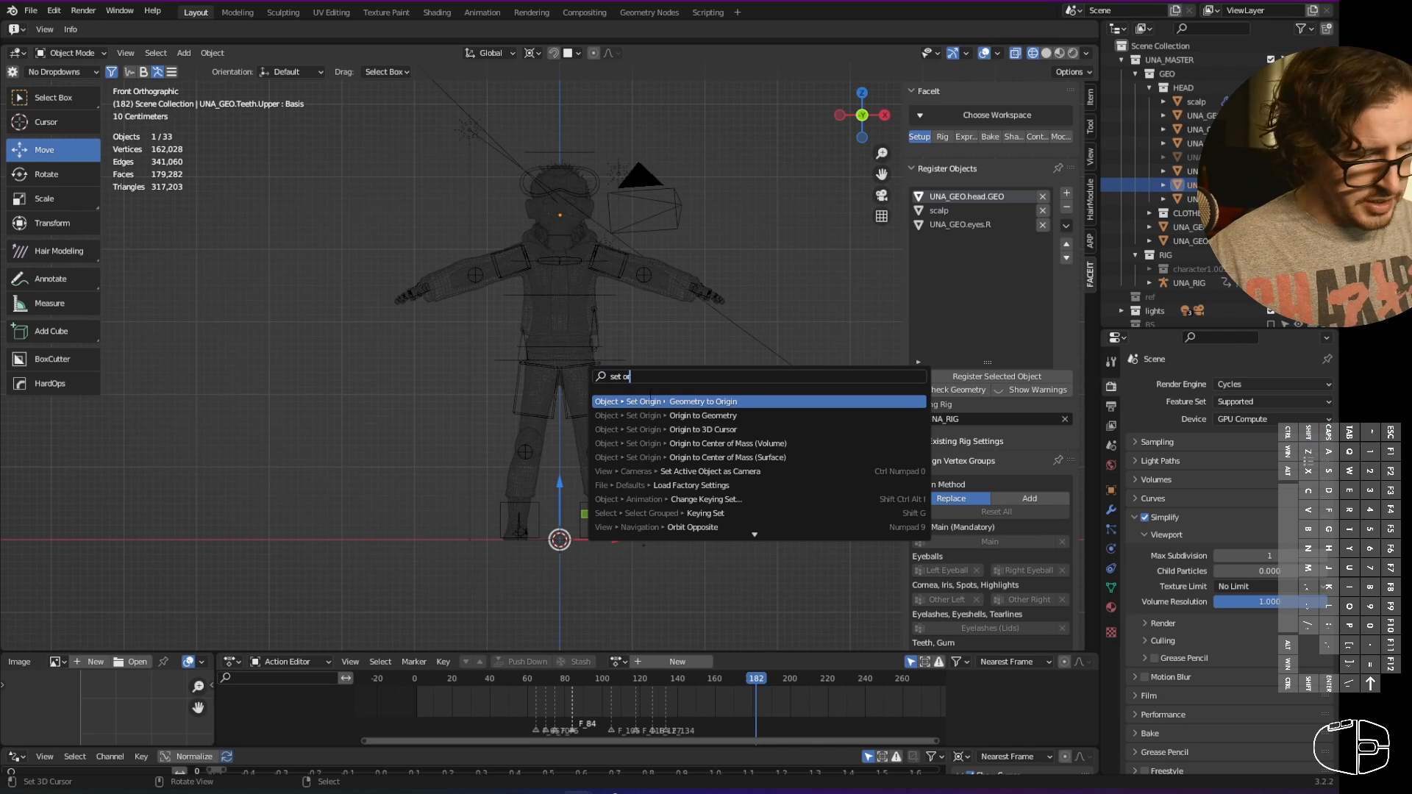
key("Down")
key("Down")
key("Return")
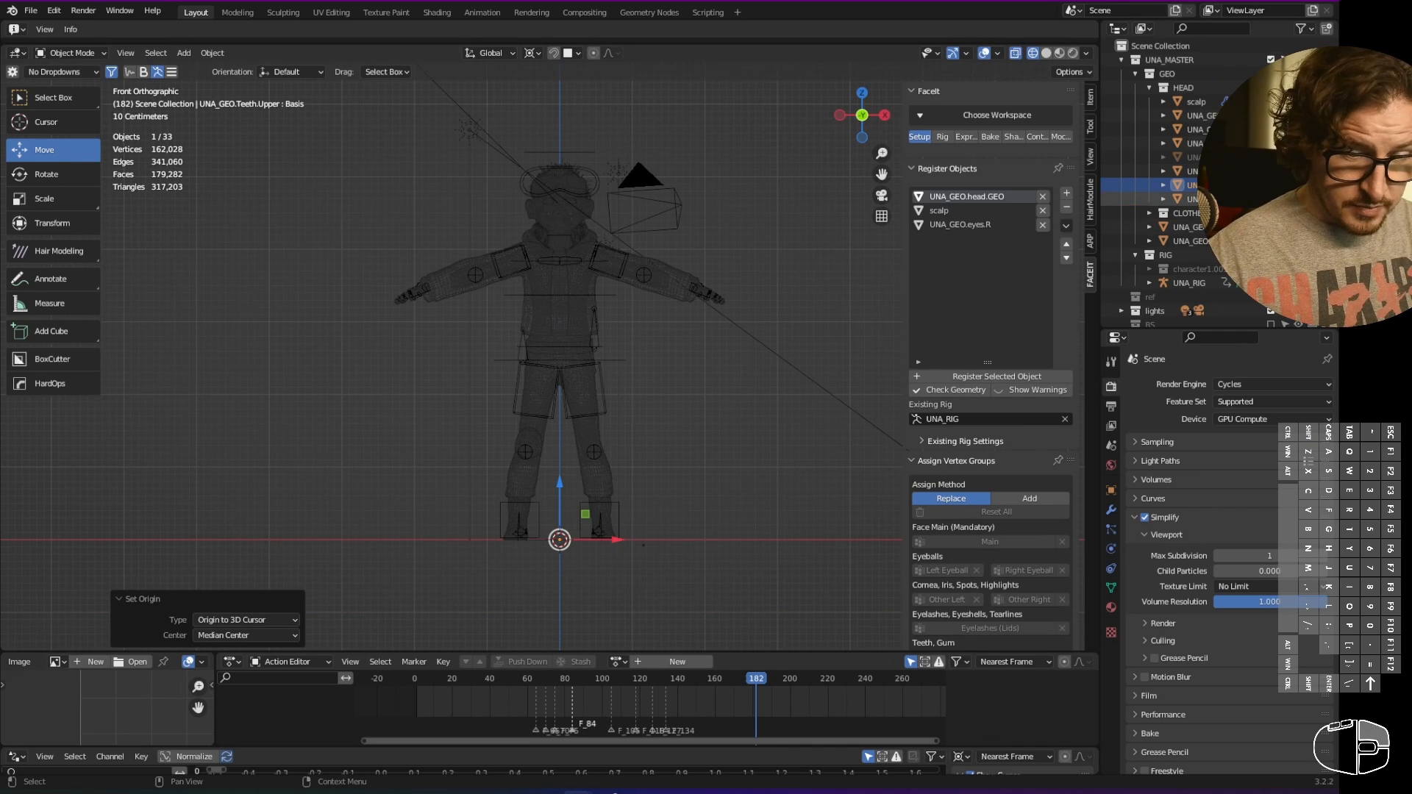
- Set the lower teeth's origin to the 3D cursor as well
left_click(1183, 199)
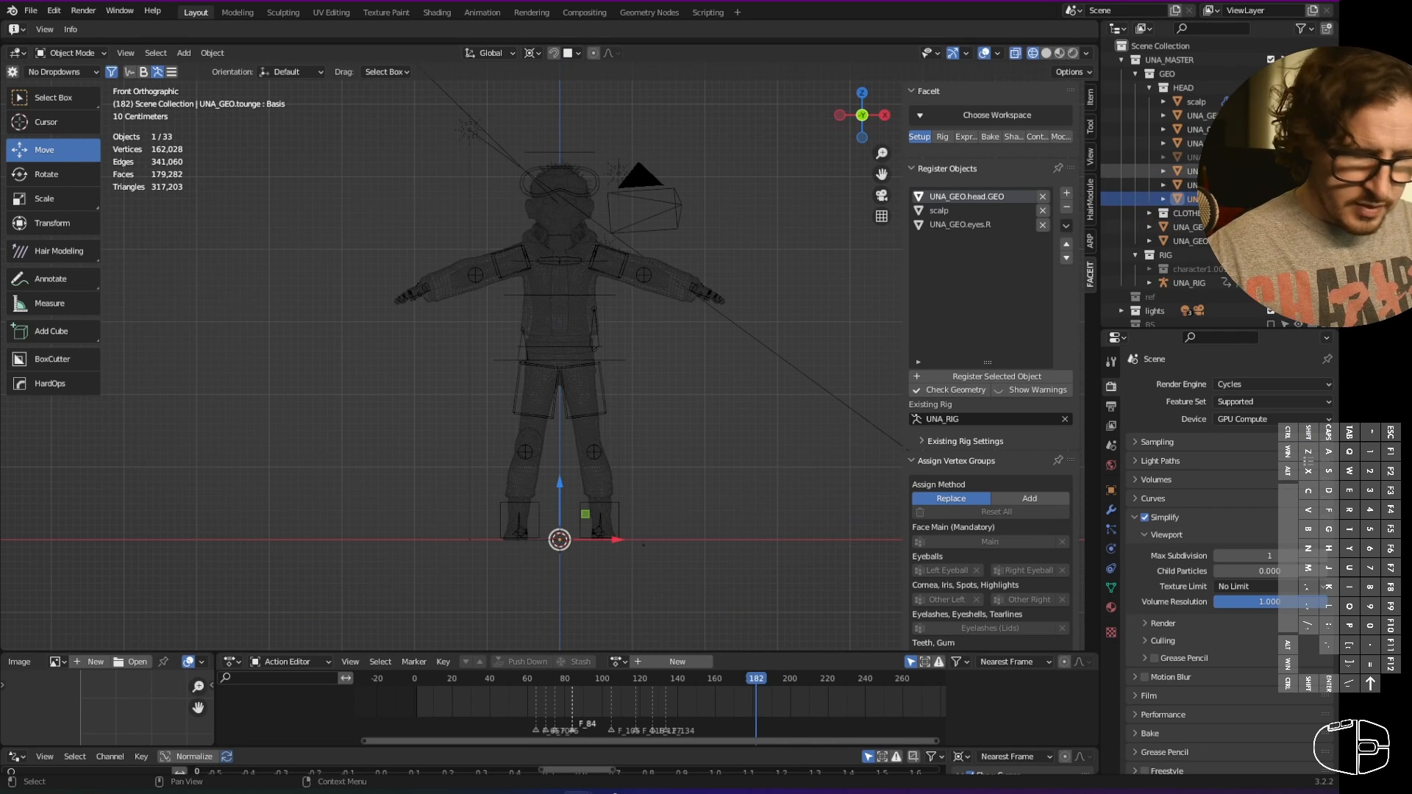
left_click(1188, 170)
key("F3")
key("Return")
- Examine the lower teeth up close and check the tongue, lower teeth and head meshes in turn
scroll(656, 285, "up", 12)
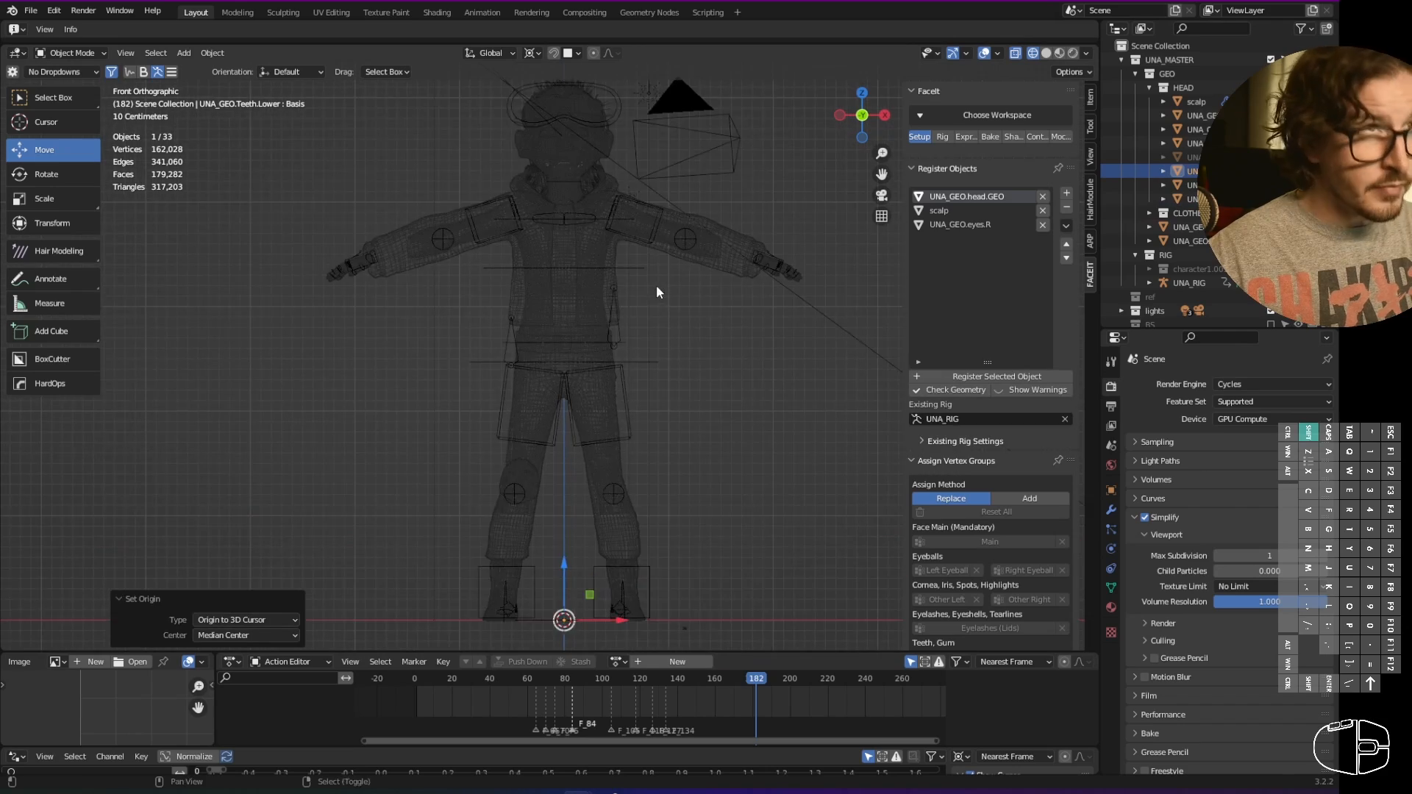
middle_click_drag(630, 385, 624, 370, "shift")
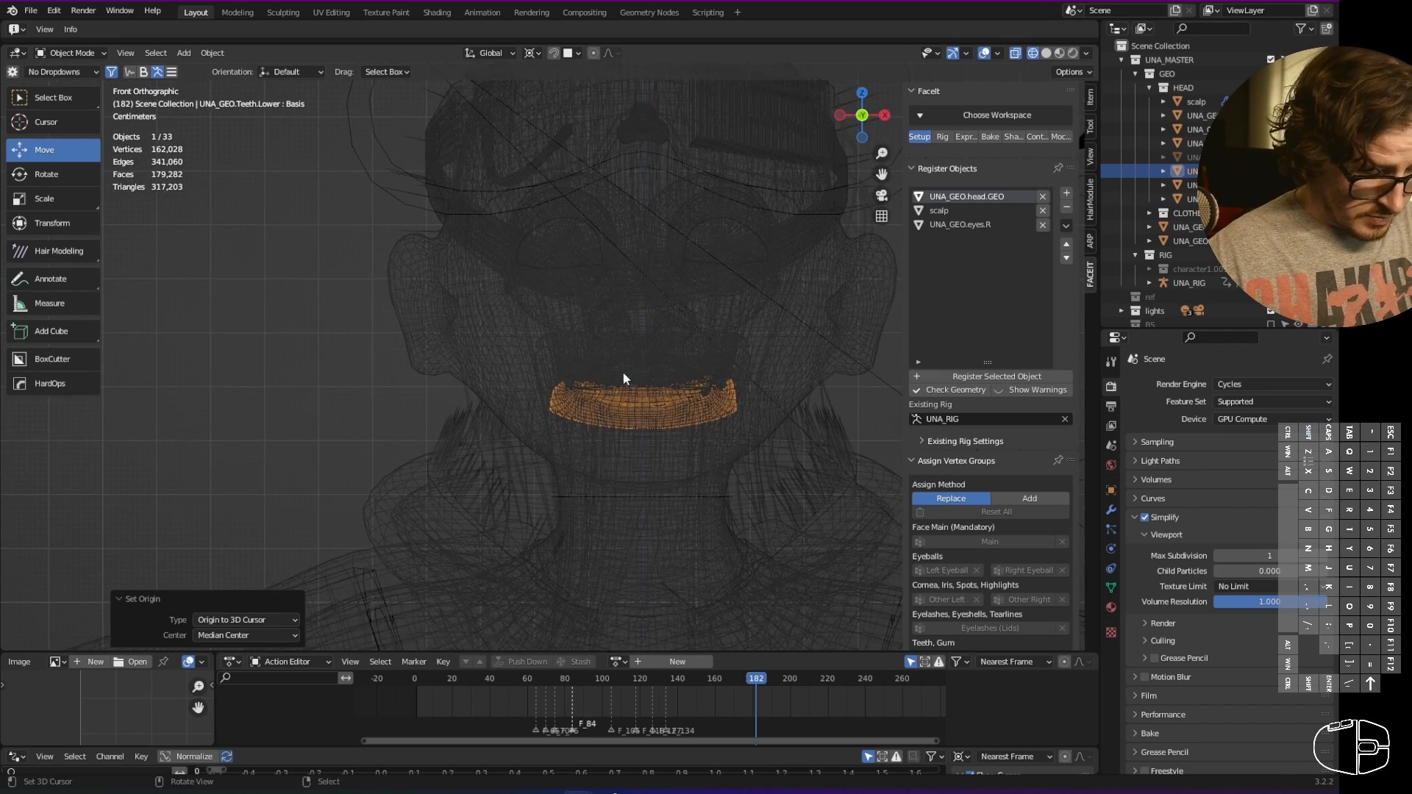
scroll(686, 412, "up", 4)
middle_click_drag(685, 412, 616, 395, "shift")
scroll(727, 385, "down", 2)
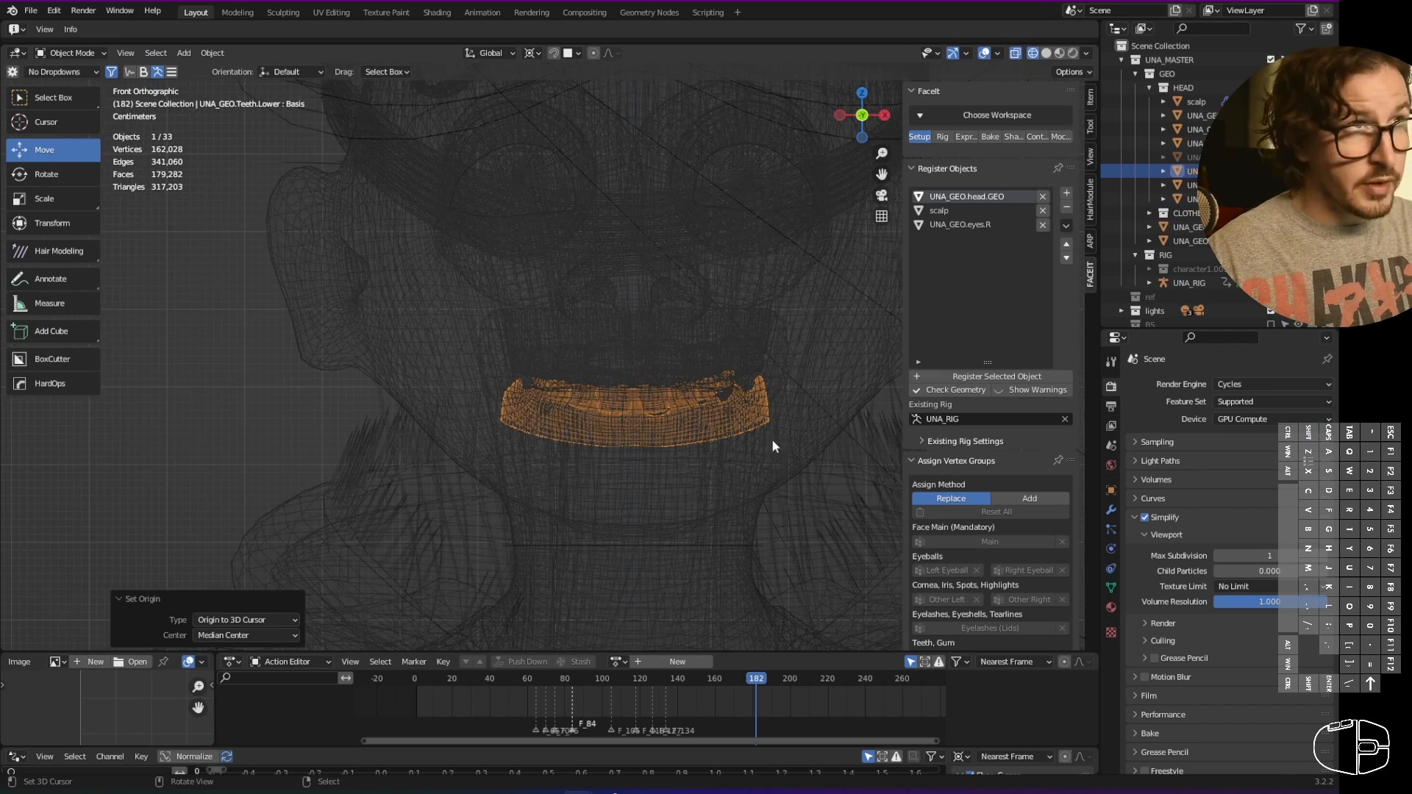
scroll(771, 438, "down", 5)
left_click(1221, 199)
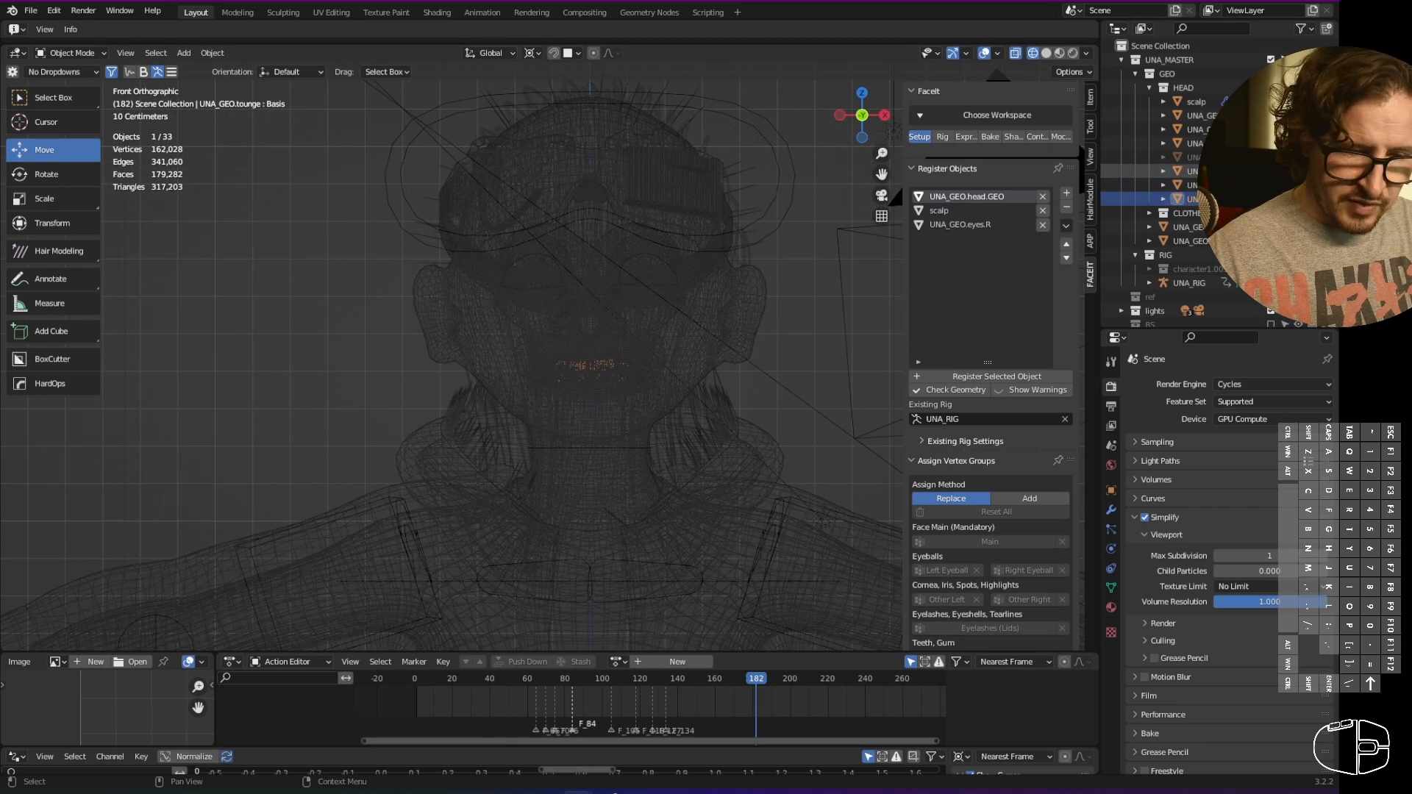
left_click(1221, 171)
left_click(1221, 198)
left_click(1221, 144)
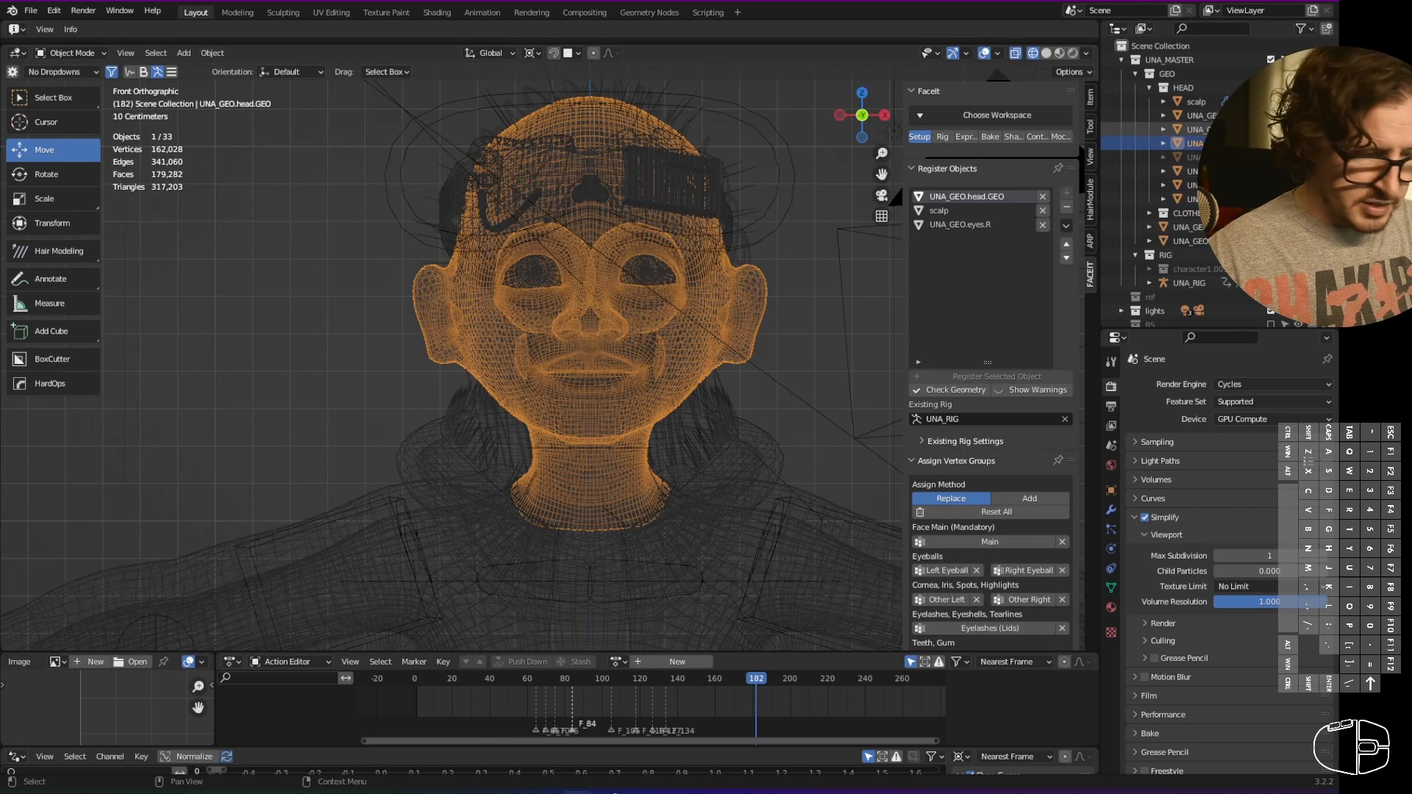
- Select the left eye mesh UNA_GEO.eyes.L and view it at an angle in solid shading
left_click(1222, 116)
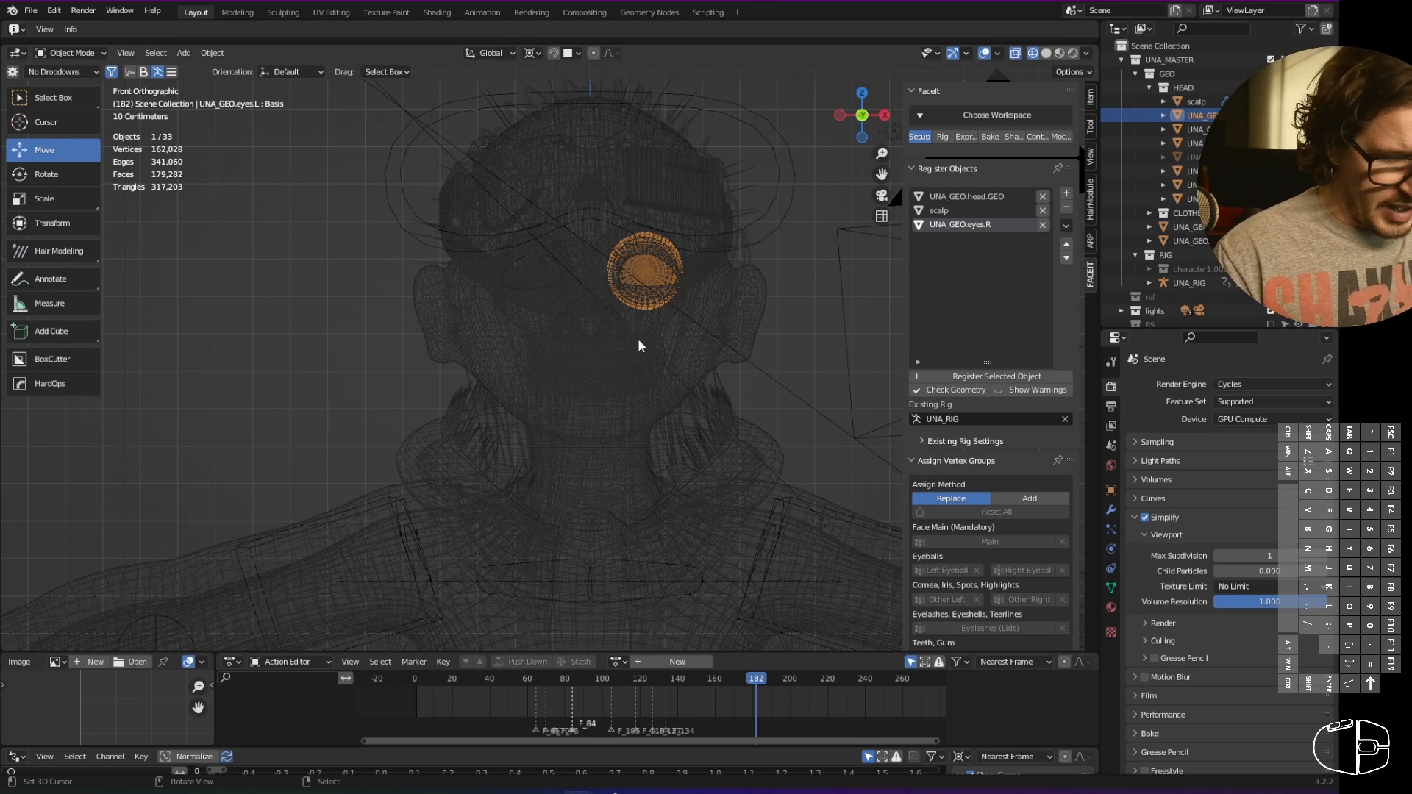
middle_click_drag(661, 399, 895, 284)
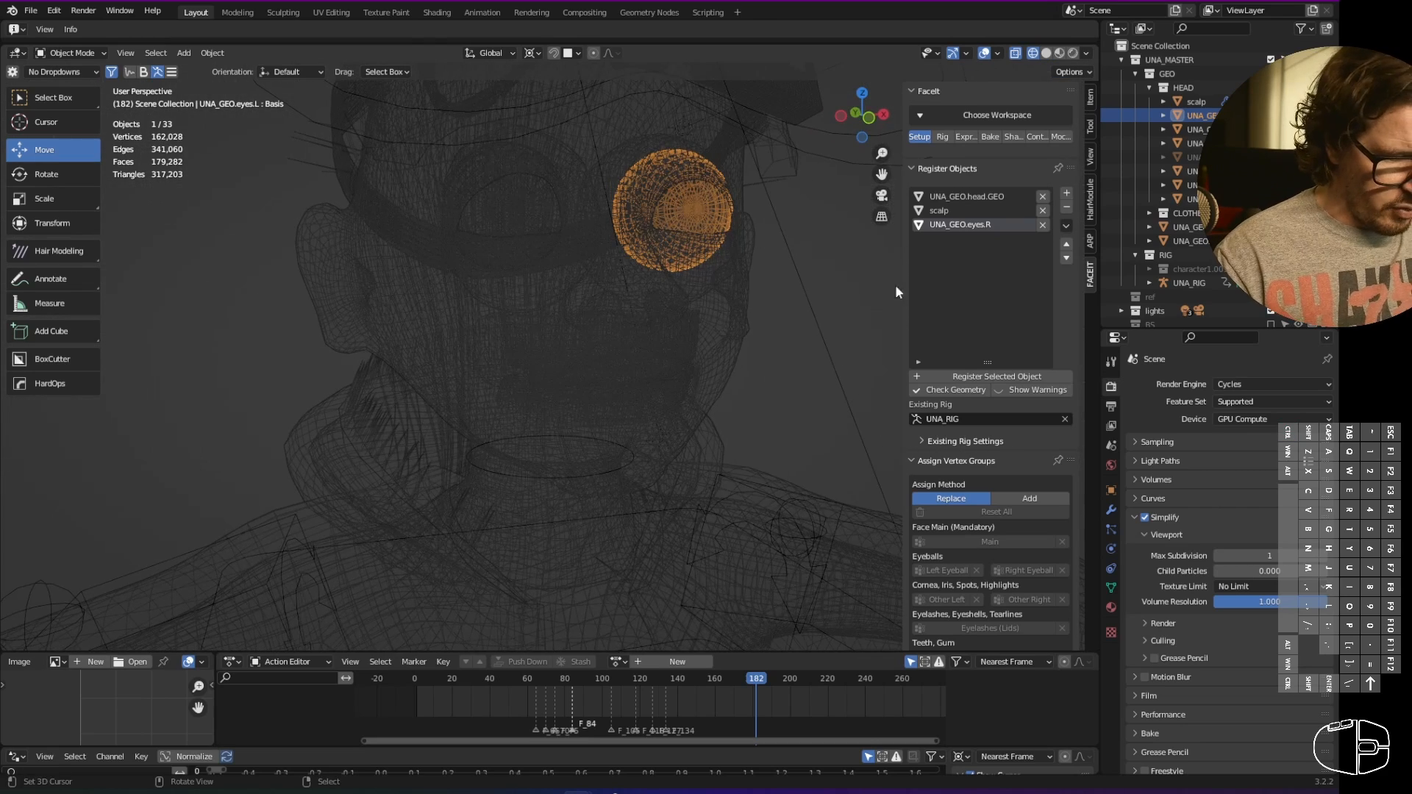
left_click(1040, 56)
scroll(790, 368, "up", 2)
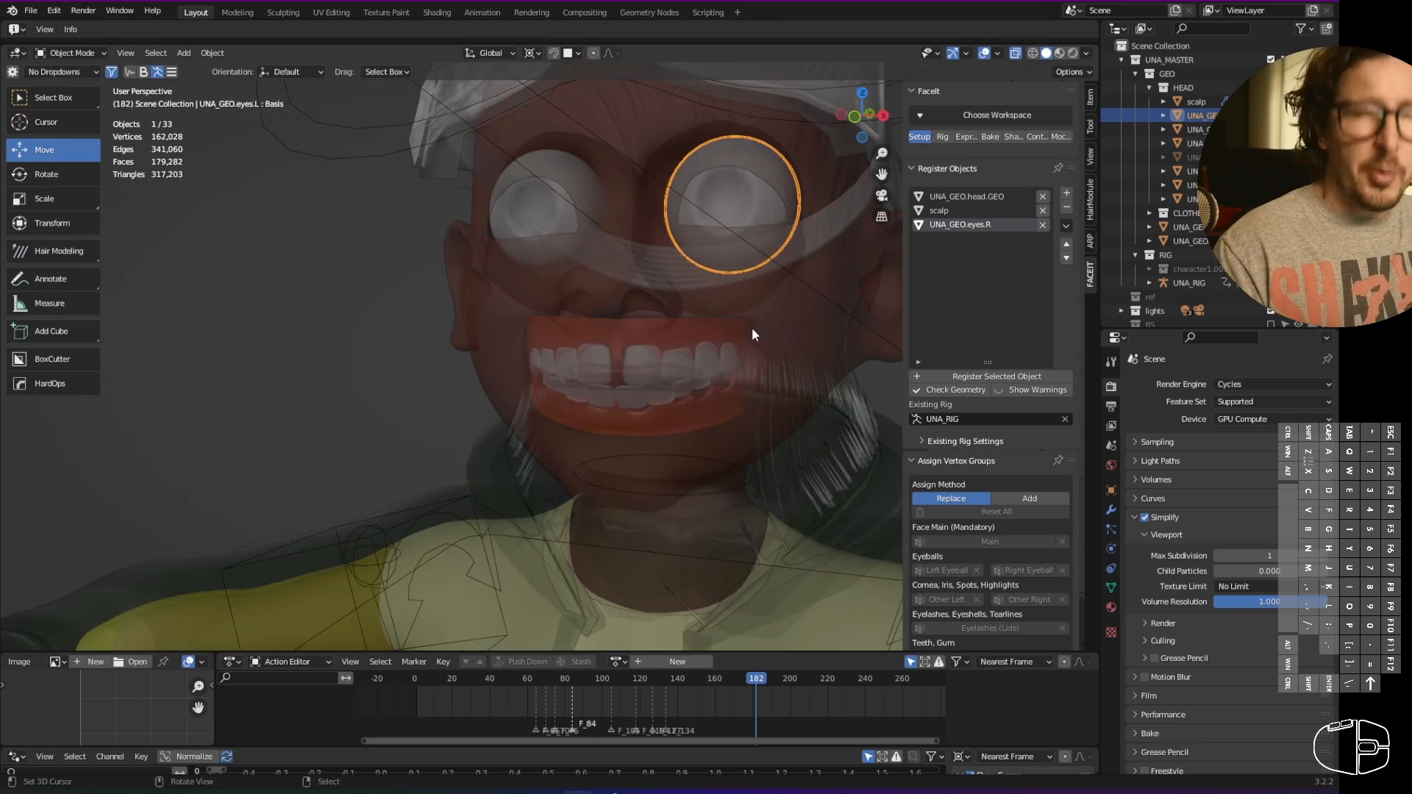
- Turn off X-ray and register the tongue, upper teeth and lower teeth meshes in Faceit
left_click(1015, 53)
scroll(730, 456, "up", 1)
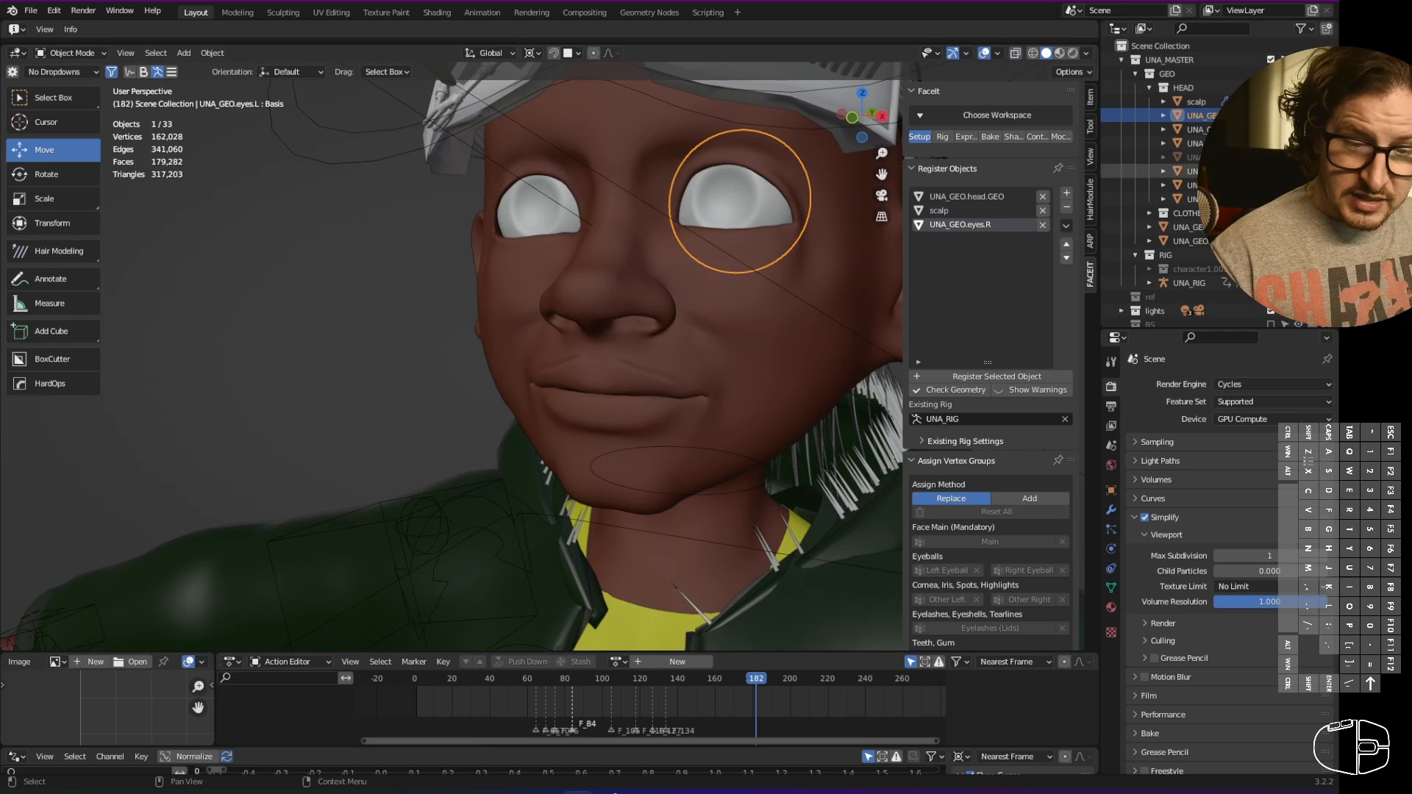
left_click(1185, 171)
left_click(1186, 185, "ctrl")
left_click(1186, 199, "ctrl")
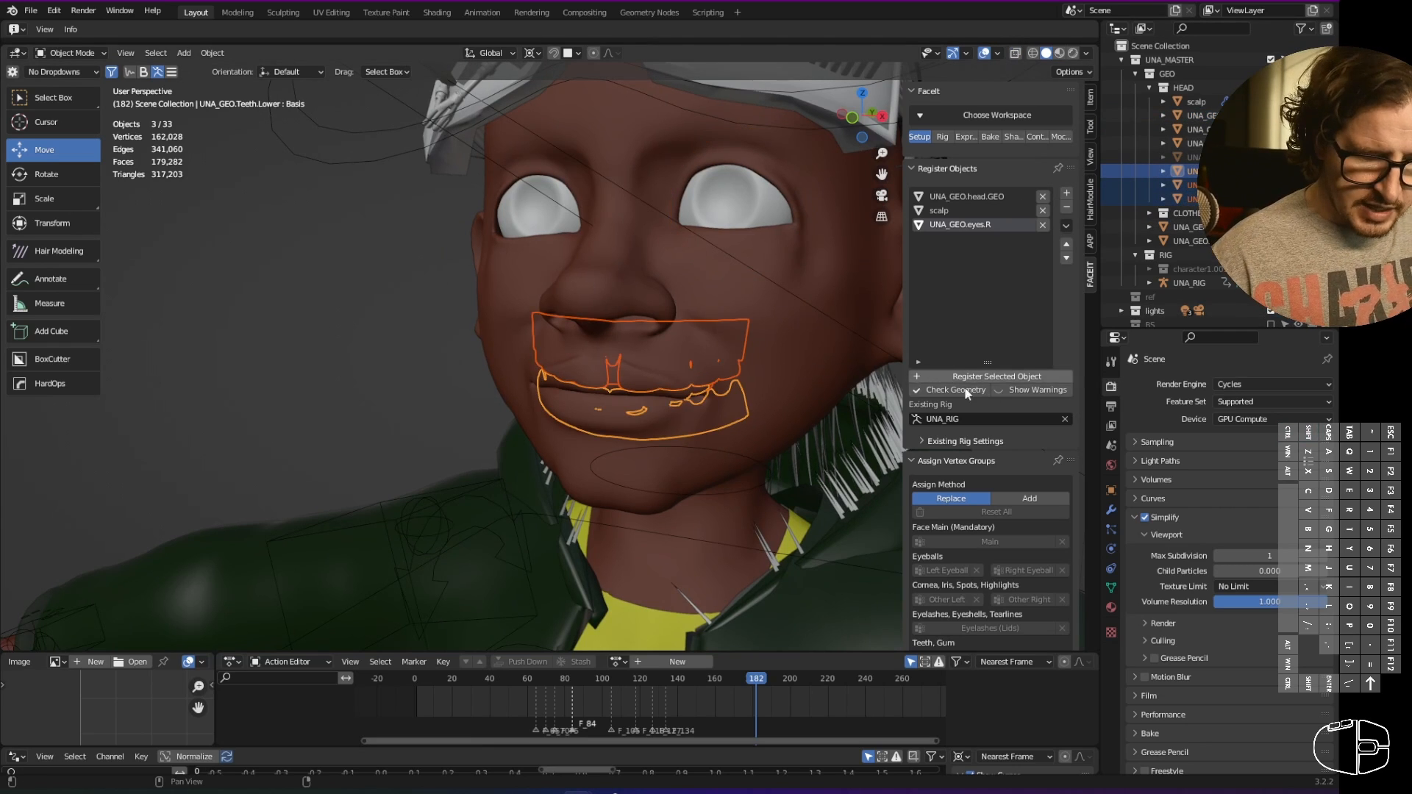
left_click(989, 376)
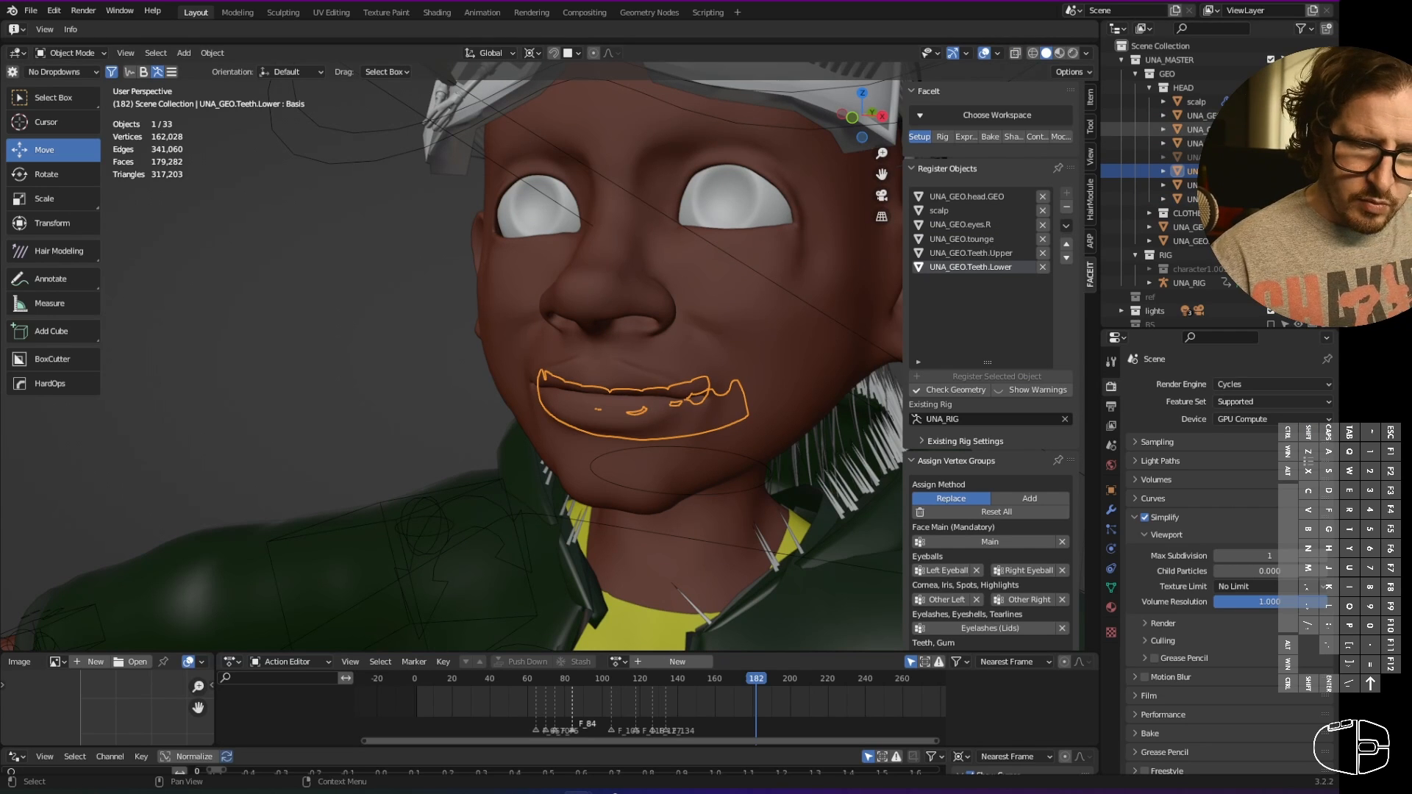
- Register UNA_GEO.eyes.L and move it above UNA_GEO.eyes.R in the registered objects
left_click(1190, 115)
left_click(995, 377)
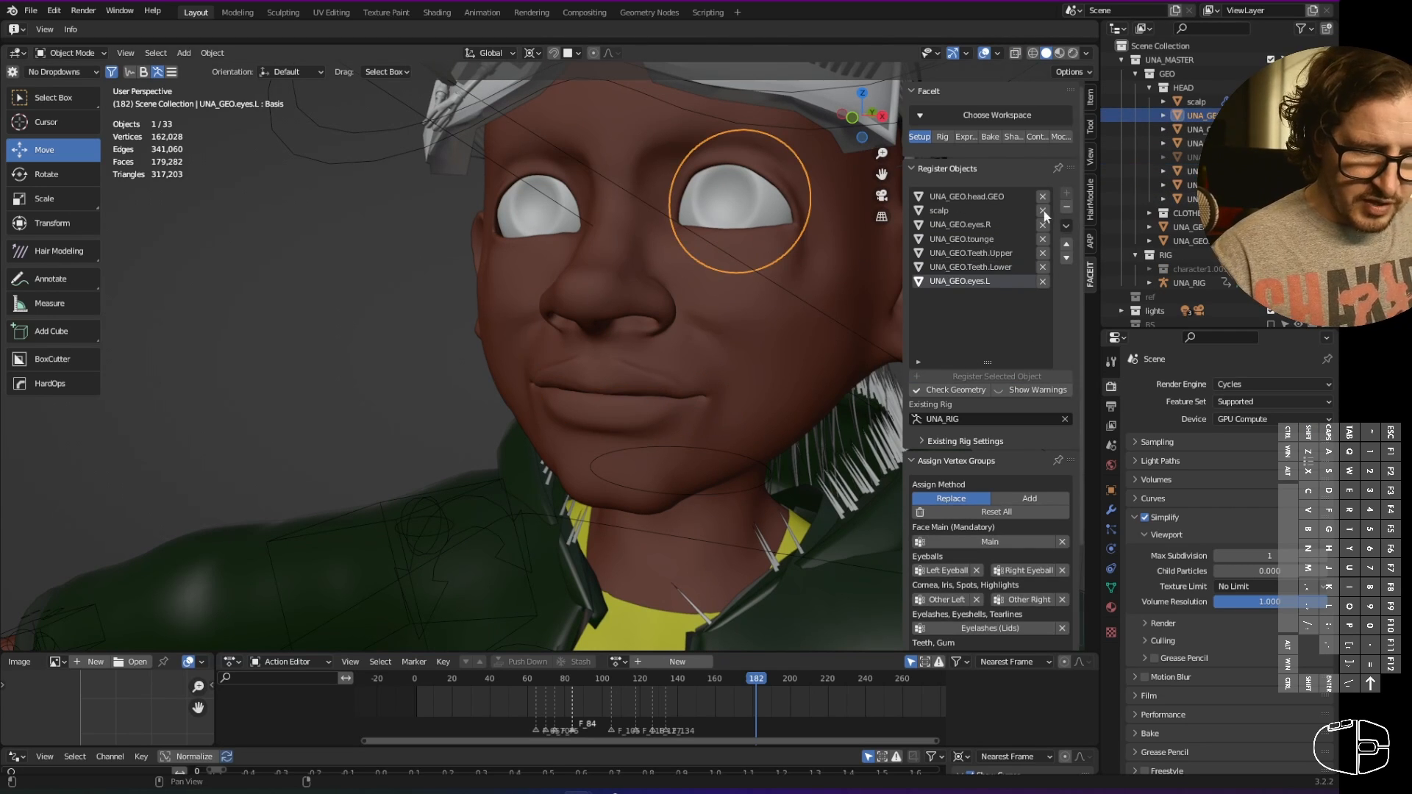
left_click(1067, 244)
left_click(1066, 244)
left_click(1067, 244)
left_click(1067, 245)
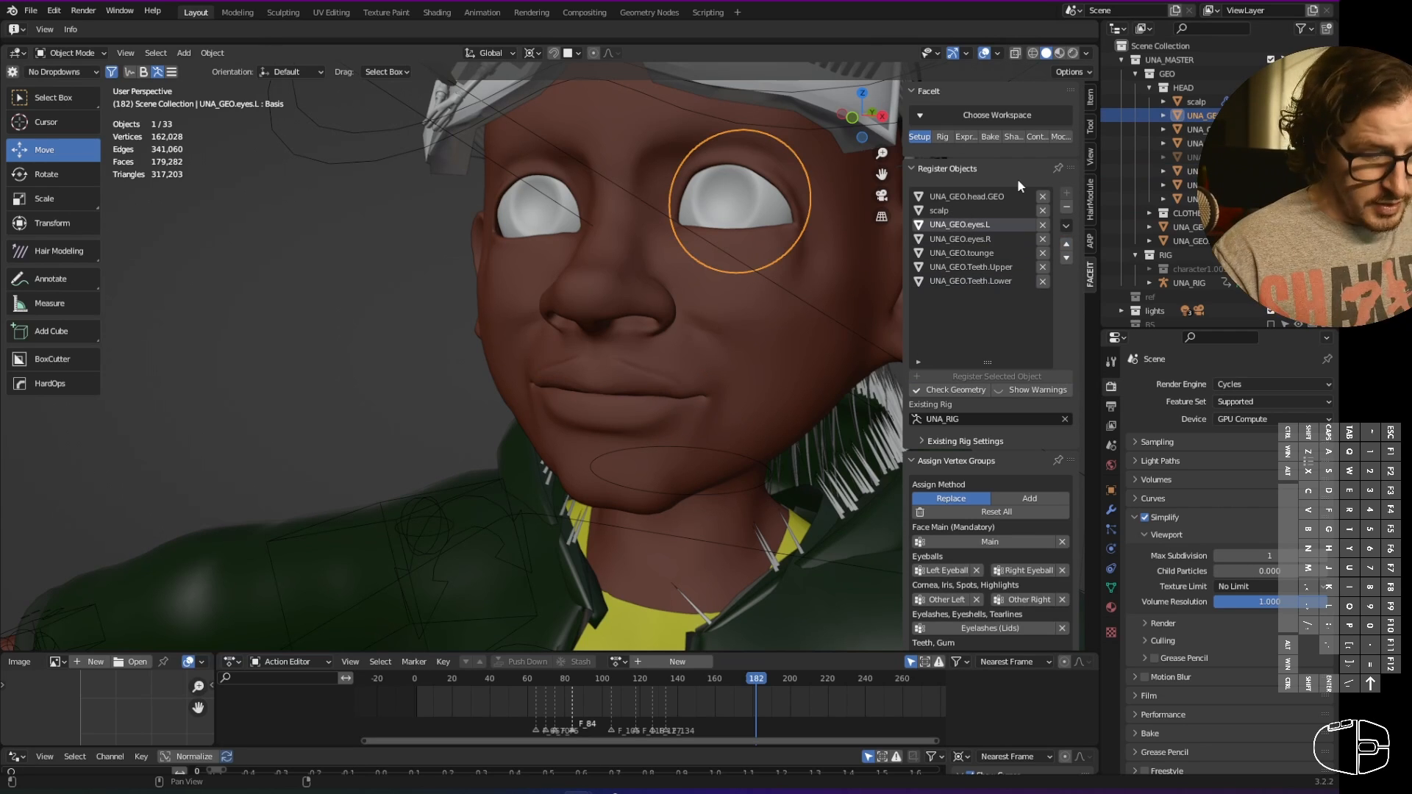
- Select UNA_GEO.head.GEO and run the geometry check on the registered objects
middle_click_drag(752, 364, 781, 392)
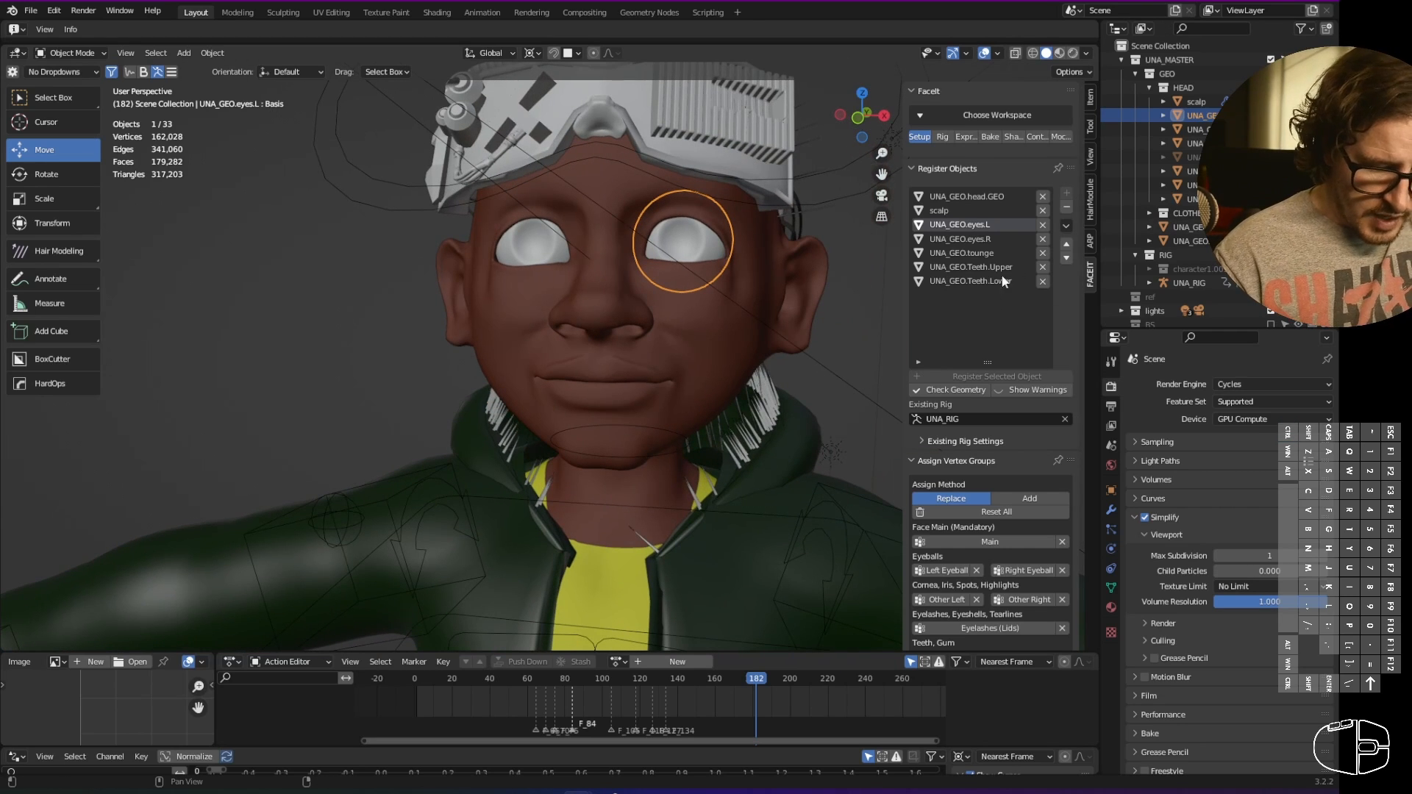
left_click(964, 196)
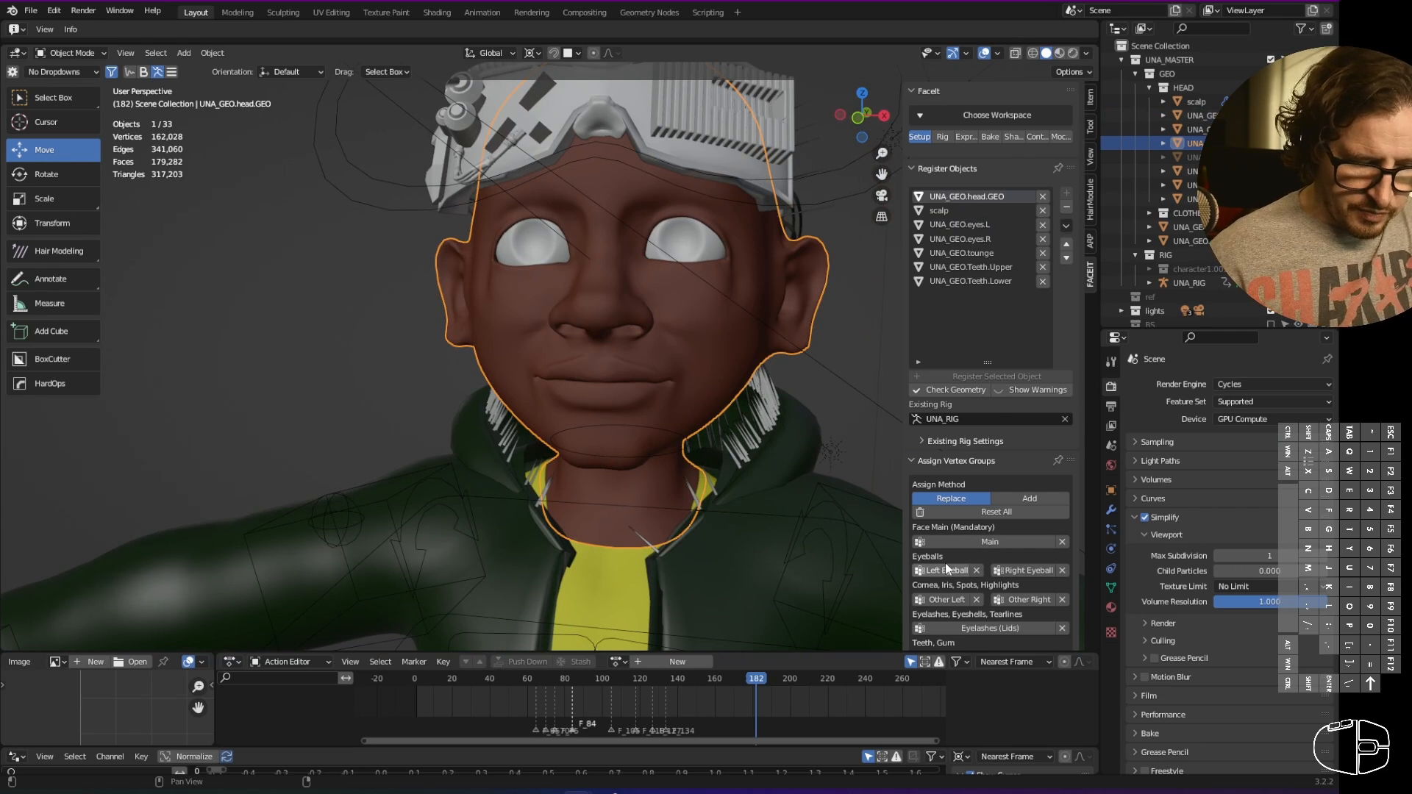
left_click(972, 390)
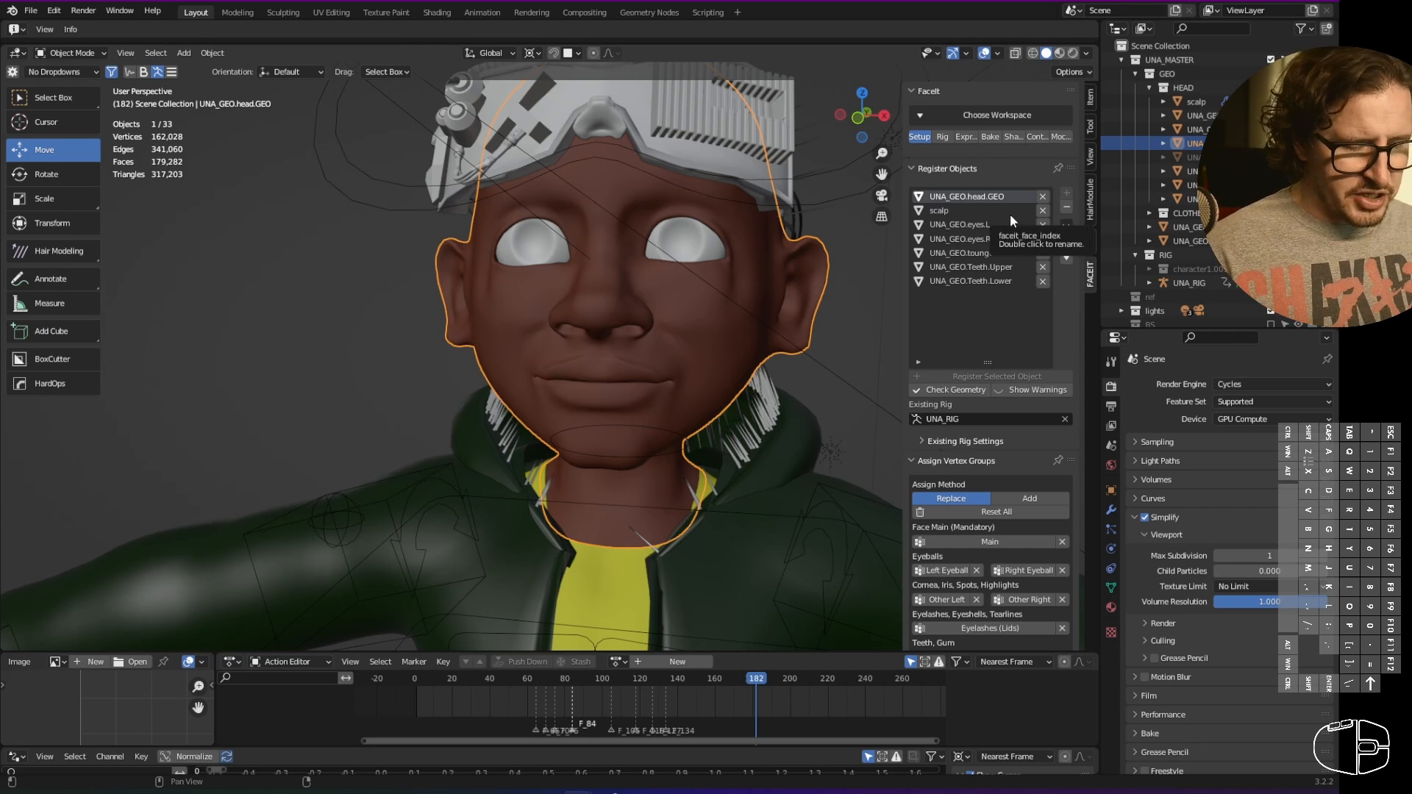
- Run the geometry check with UNA_RIG in Pose Position, read the head mesh's warnings, and return the rig to Rest Position
left_click(826, 200)
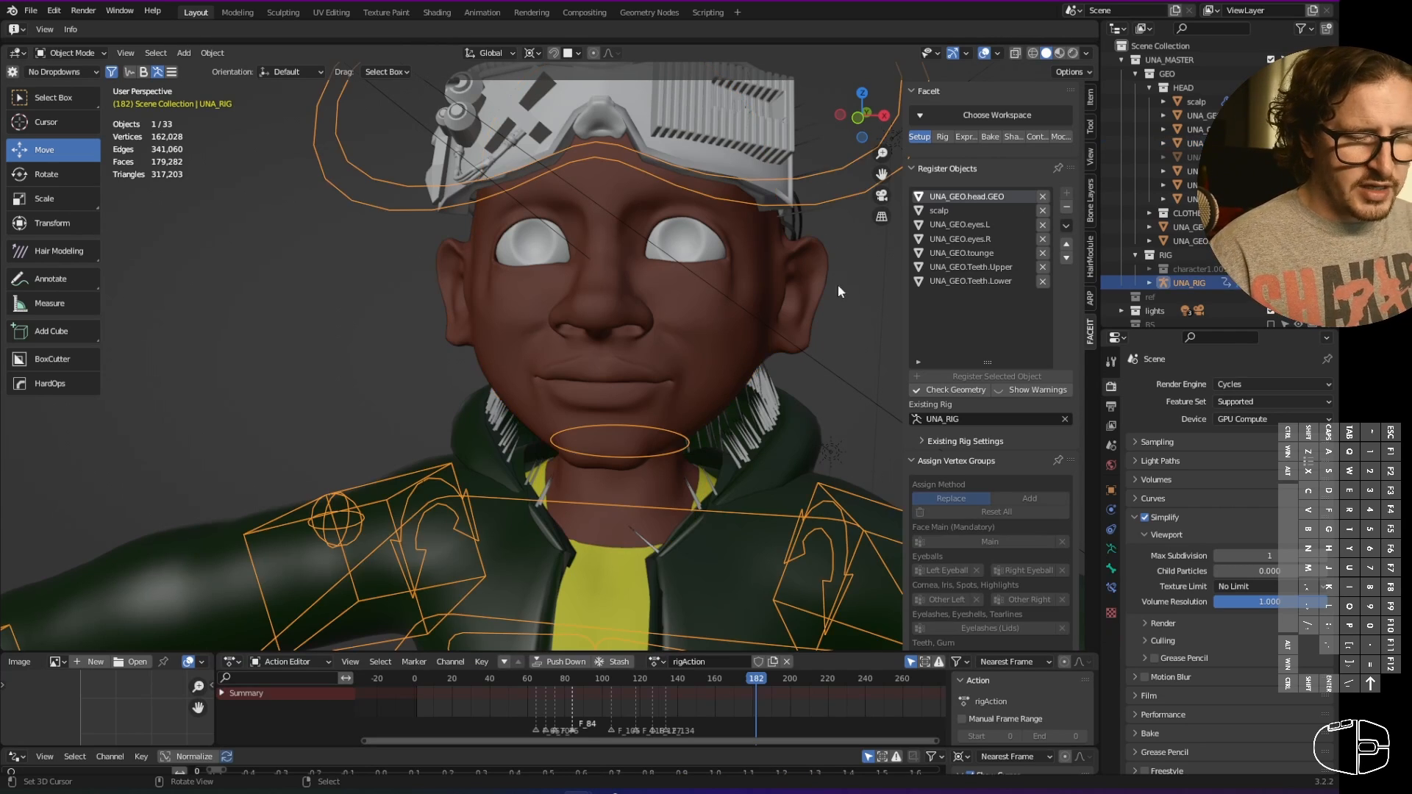
middle_click_drag(871, 345, 748, 383)
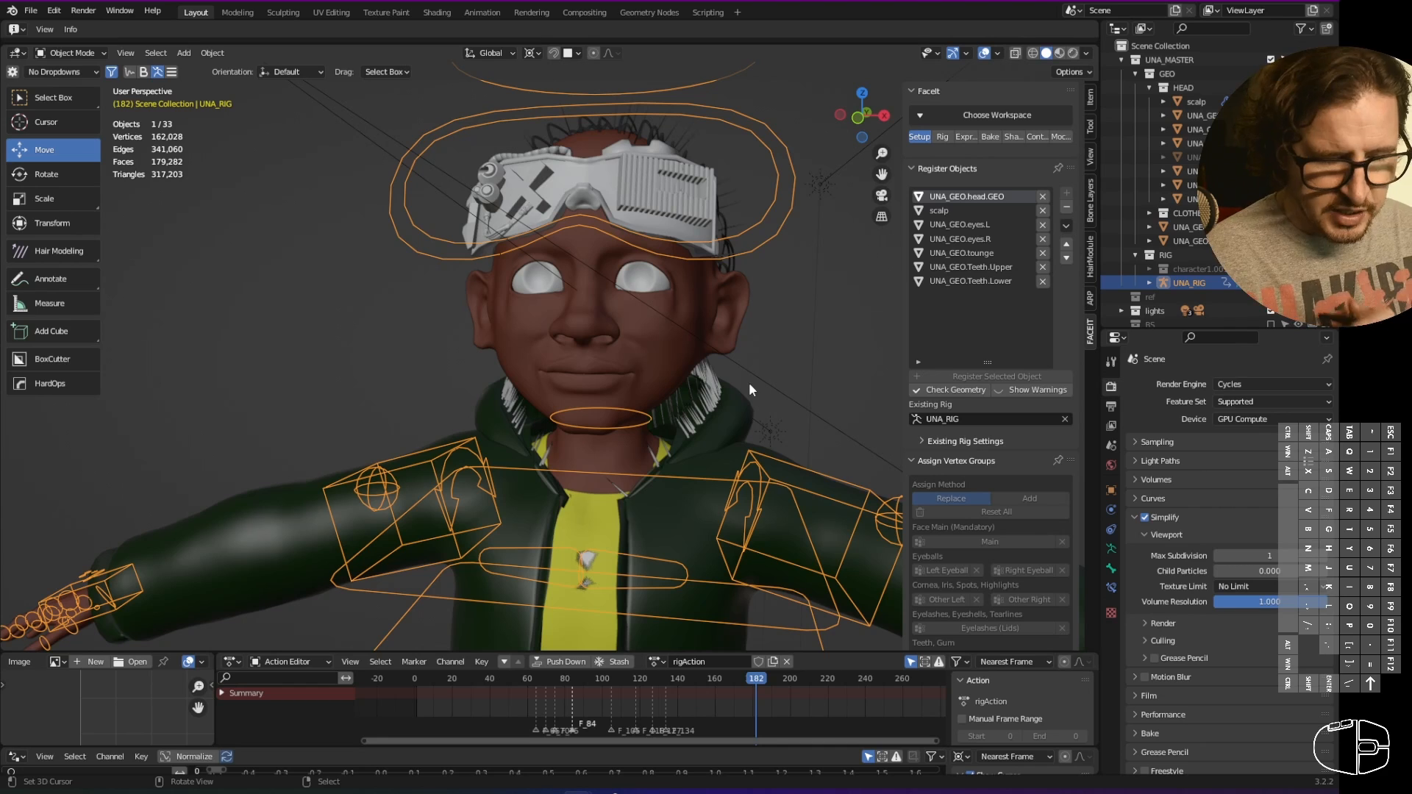
left_click(931, 446)
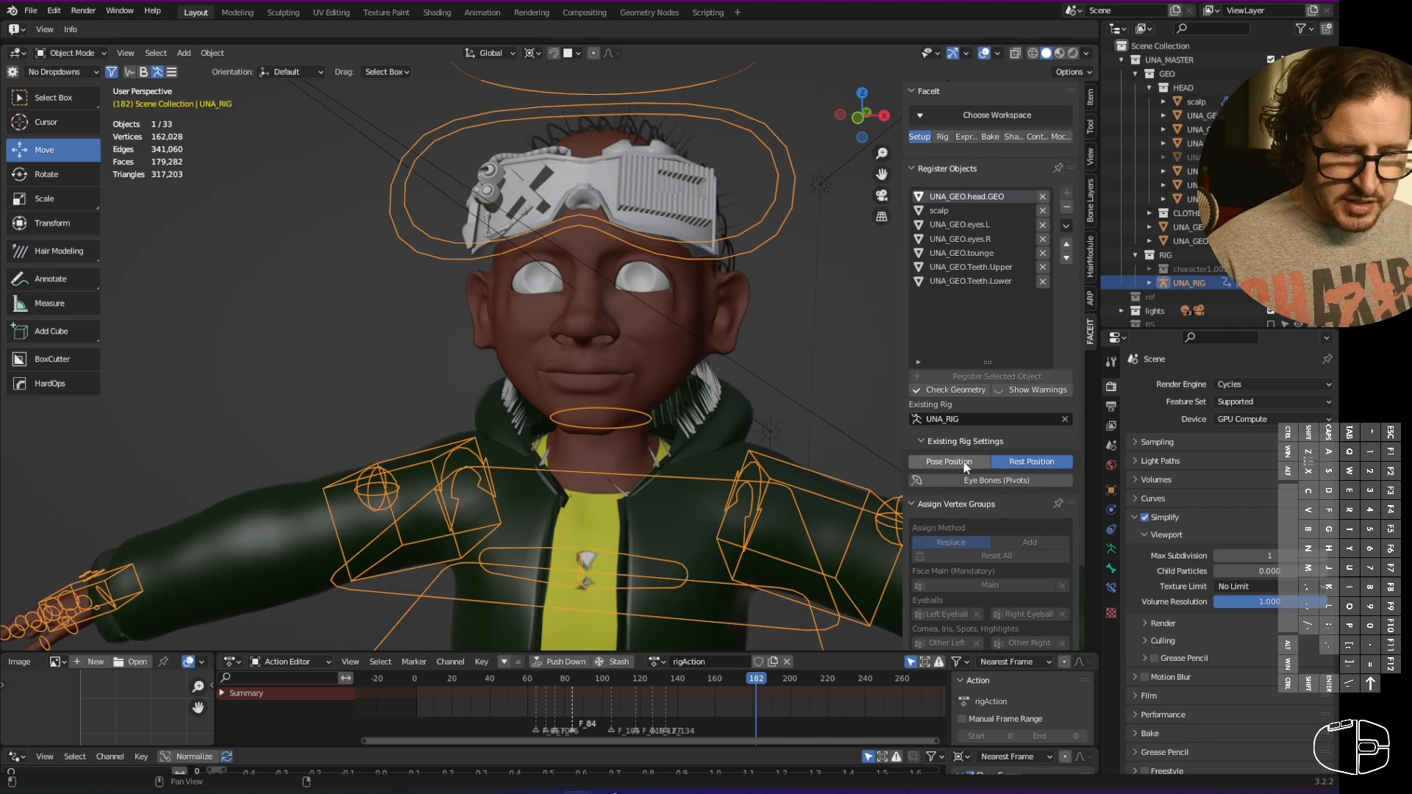
left_click(966, 463)
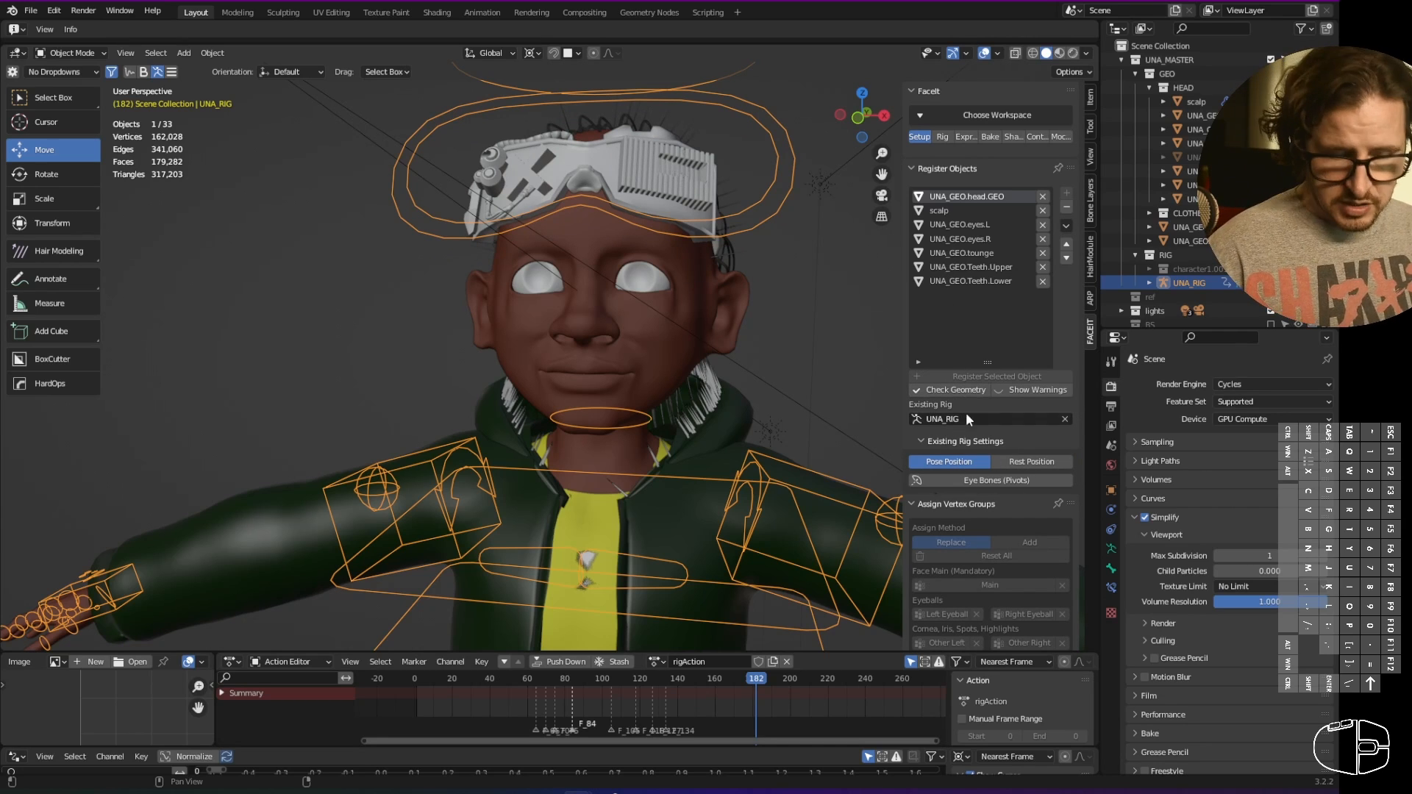
left_click(956, 390)
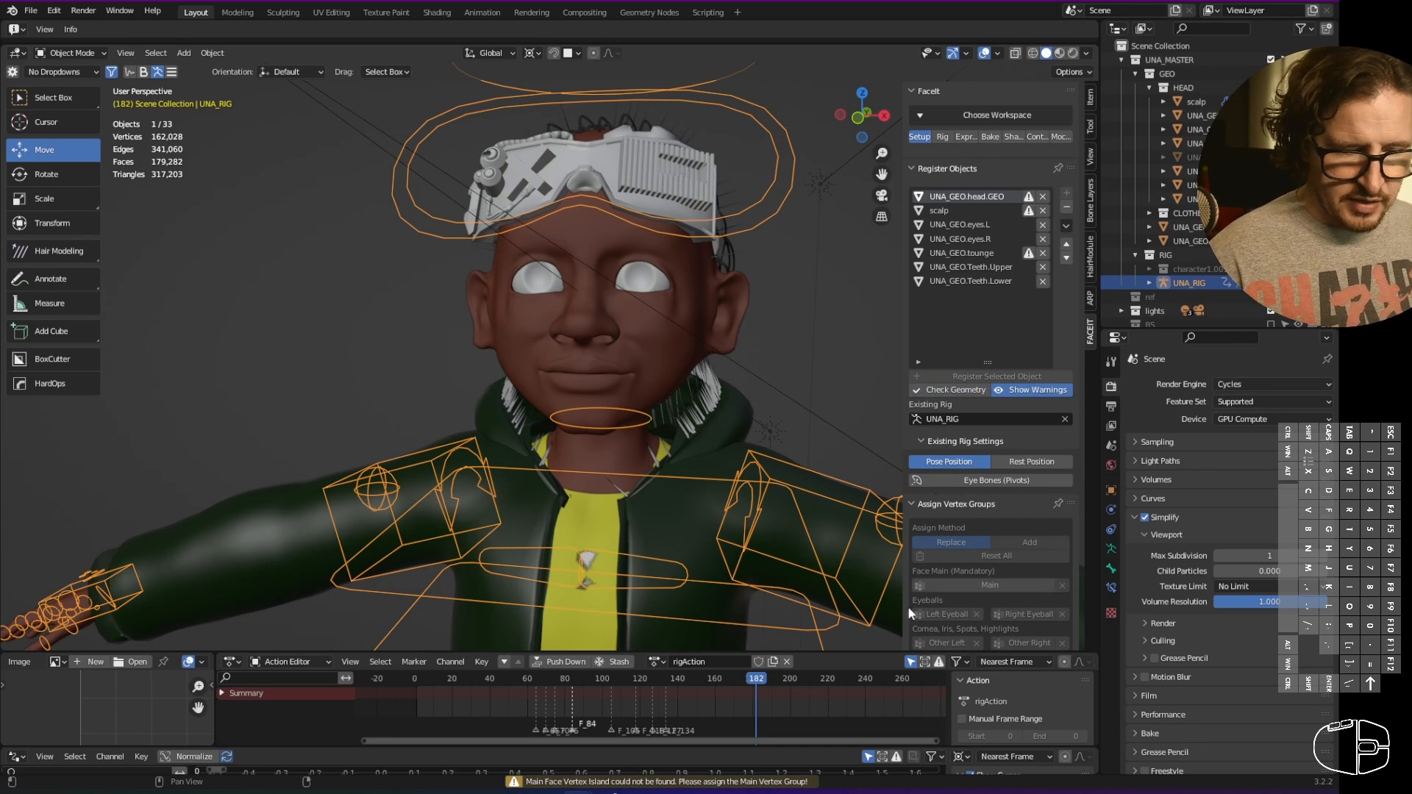
left_click(1032, 198)
left_click(1029, 197)
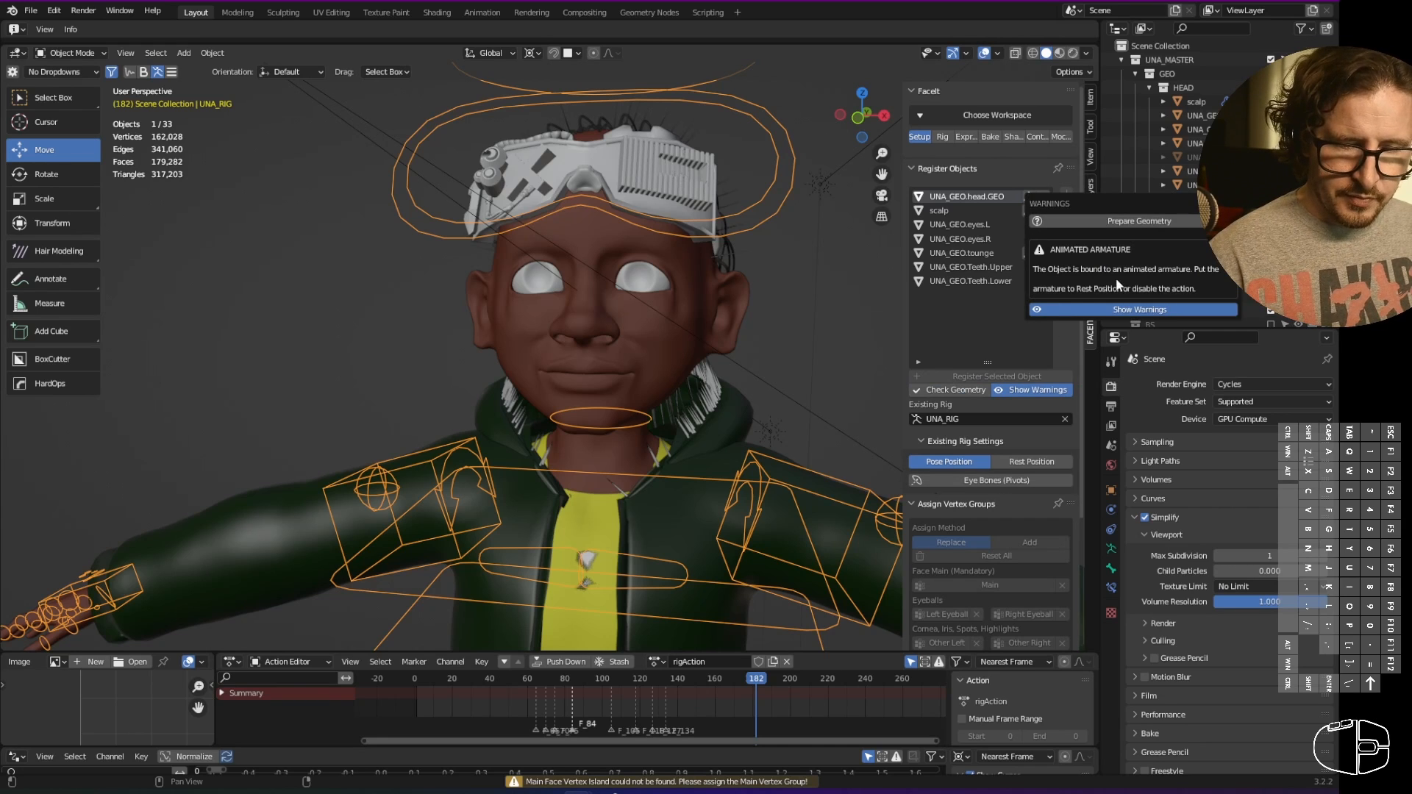
left_click(1030, 461)
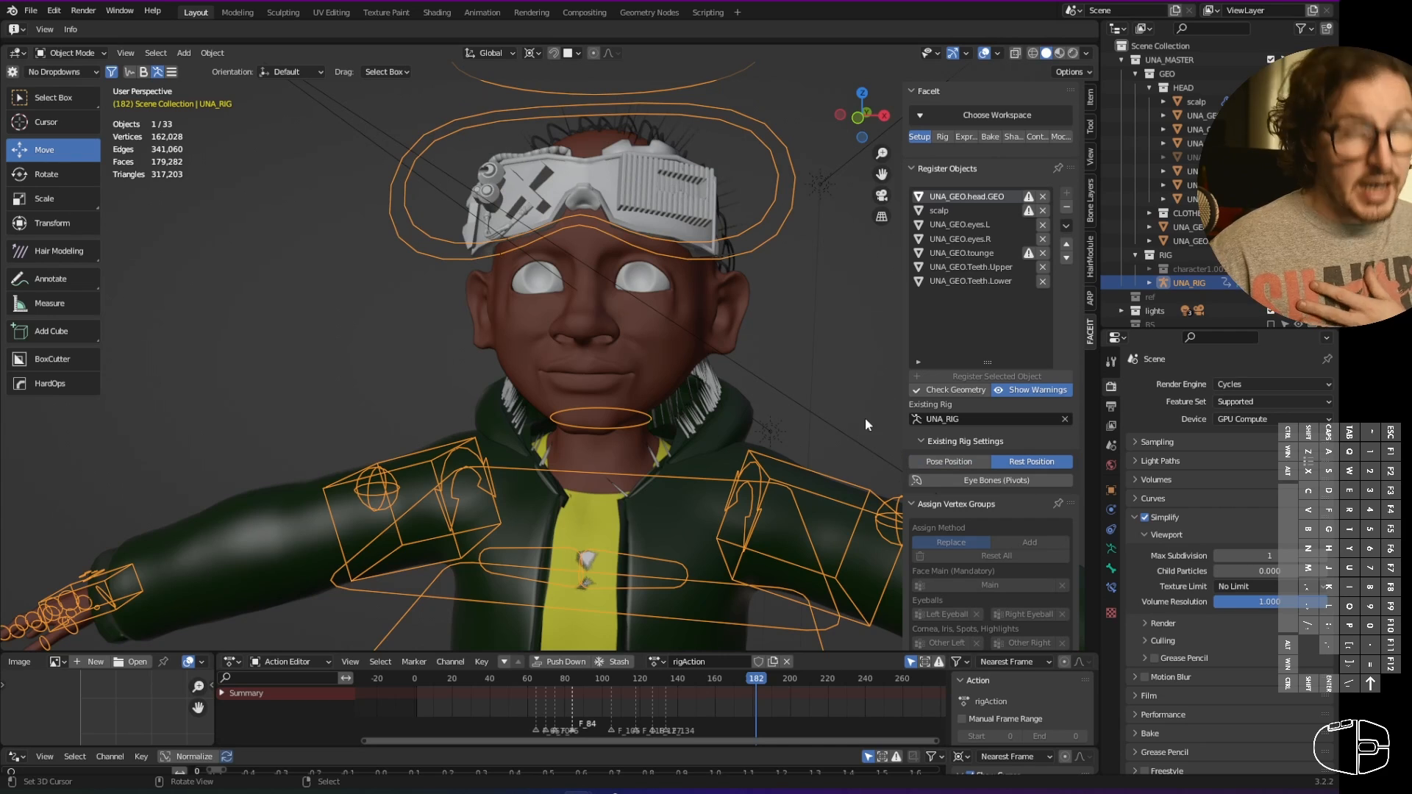
- Enable Eye Bones (Pivots) for the existing rig and try to show the pivot locators
left_click(998, 480)
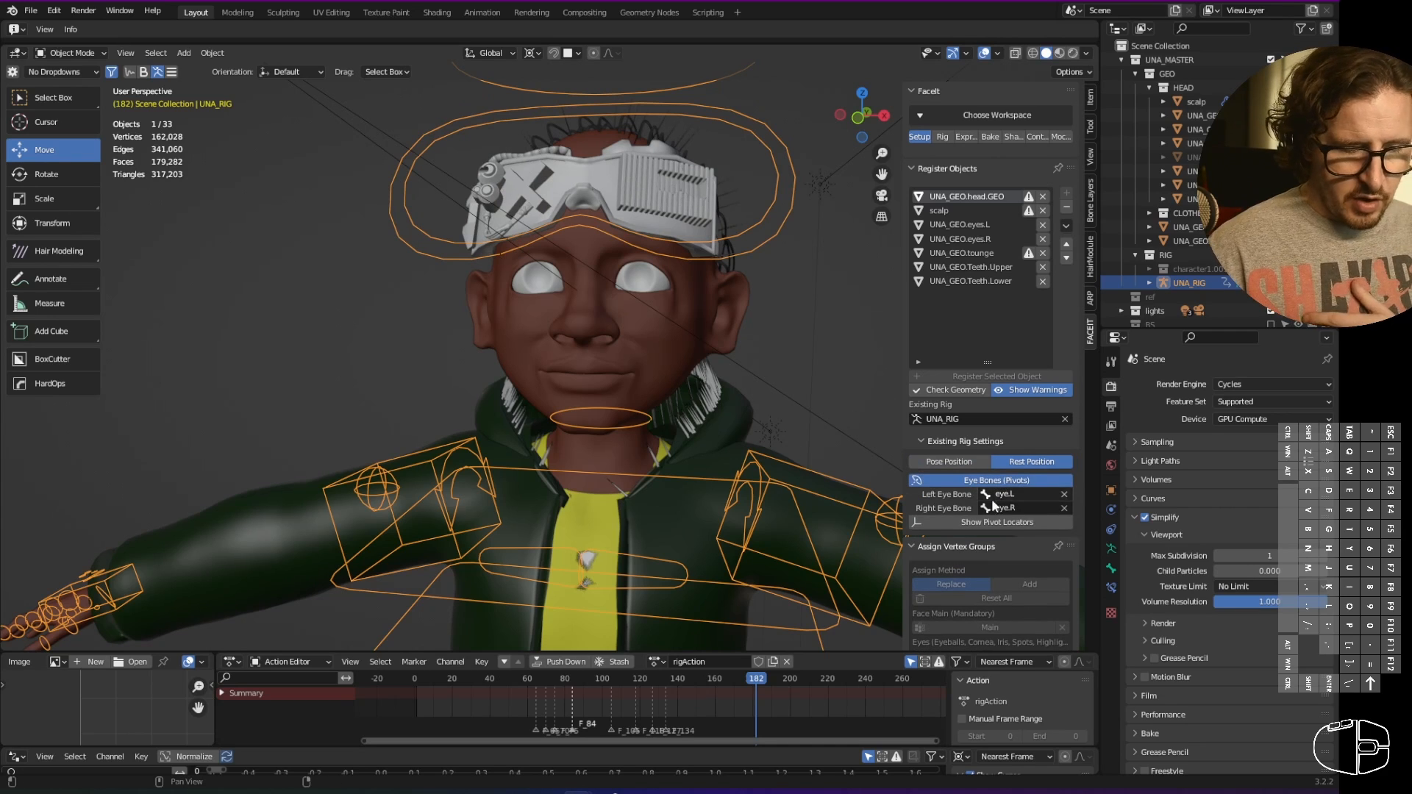
left_click(998, 523)
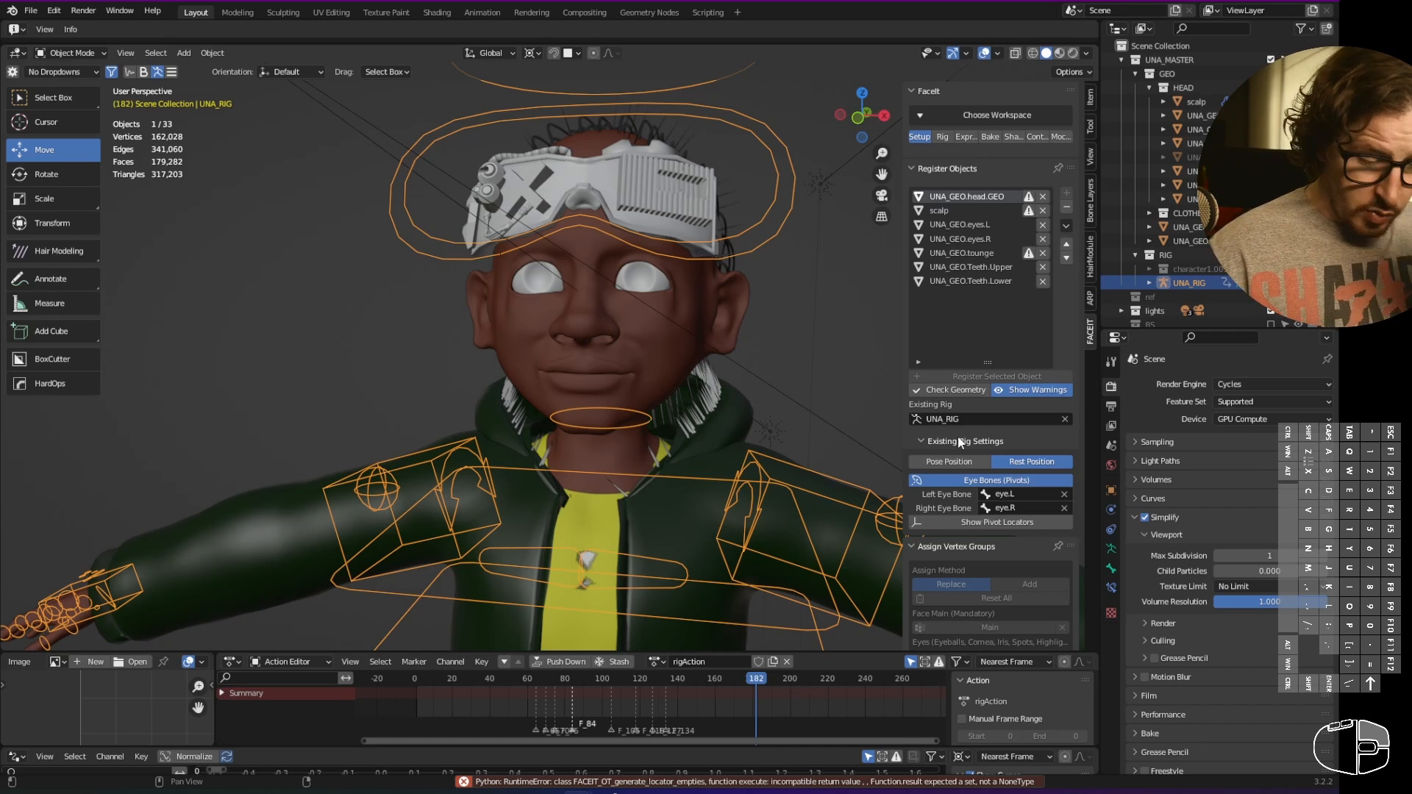
left_click(1024, 442)
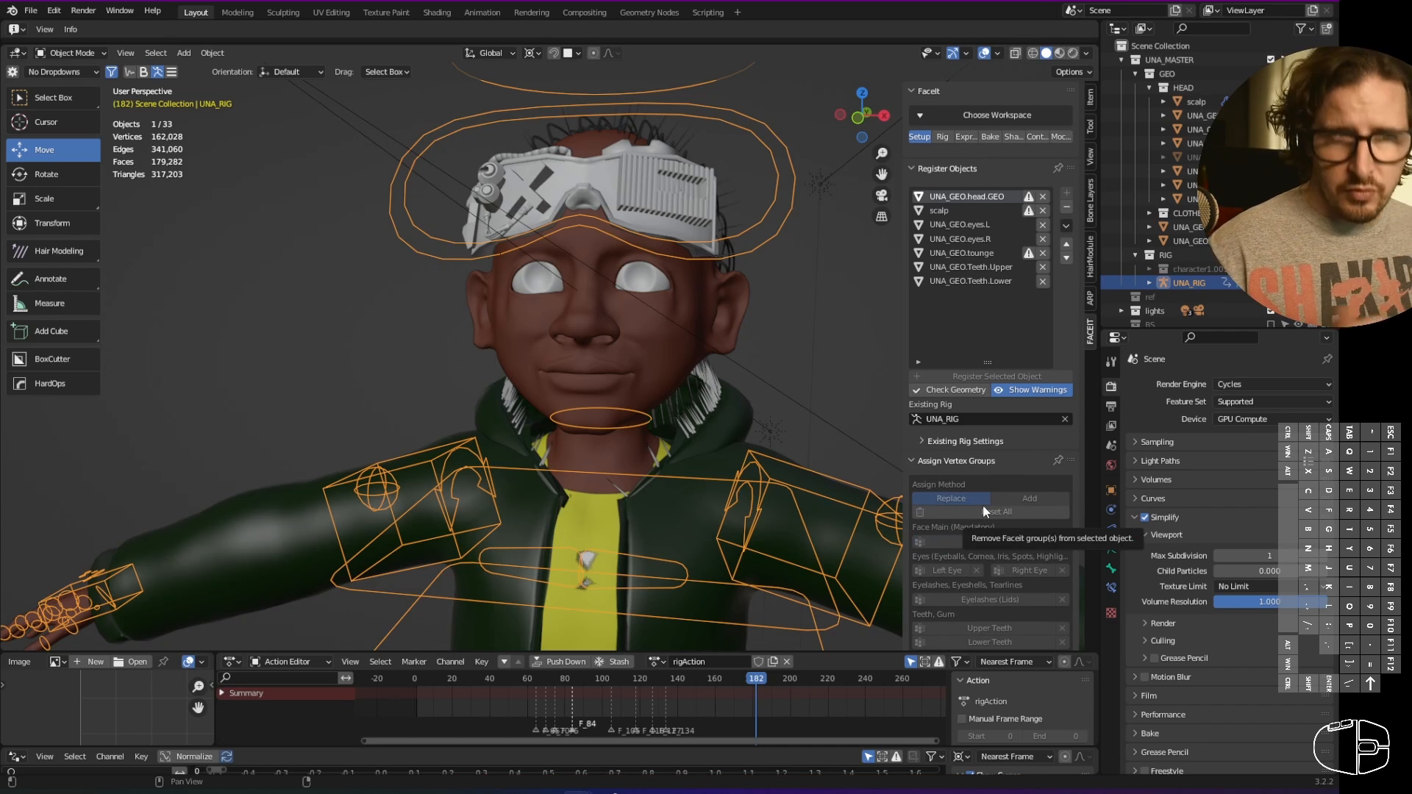
- Recheck the warnings of the head and scalp meshes and rerun the geometry check
left_click(1028, 197)
left_click(1027, 210)
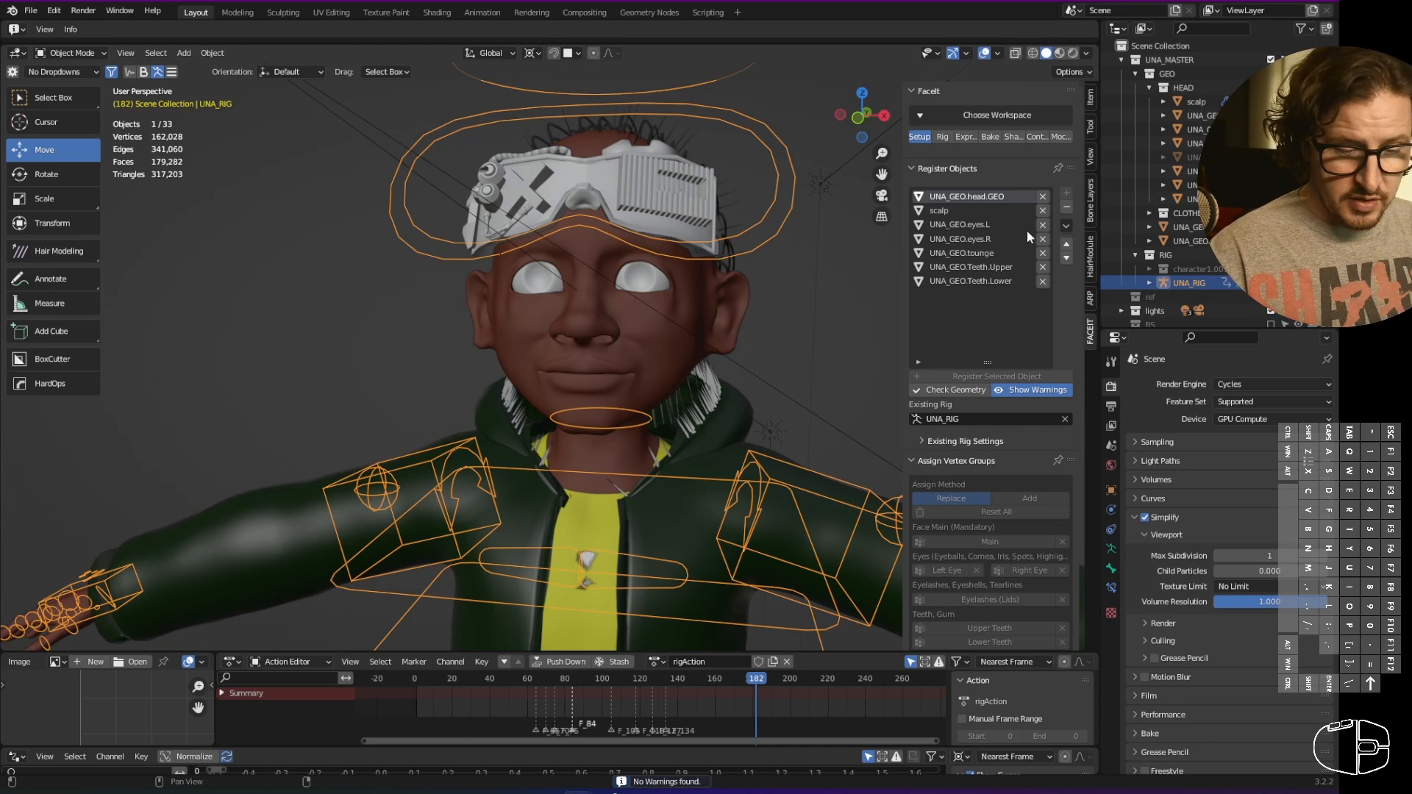
left_click(975, 392)
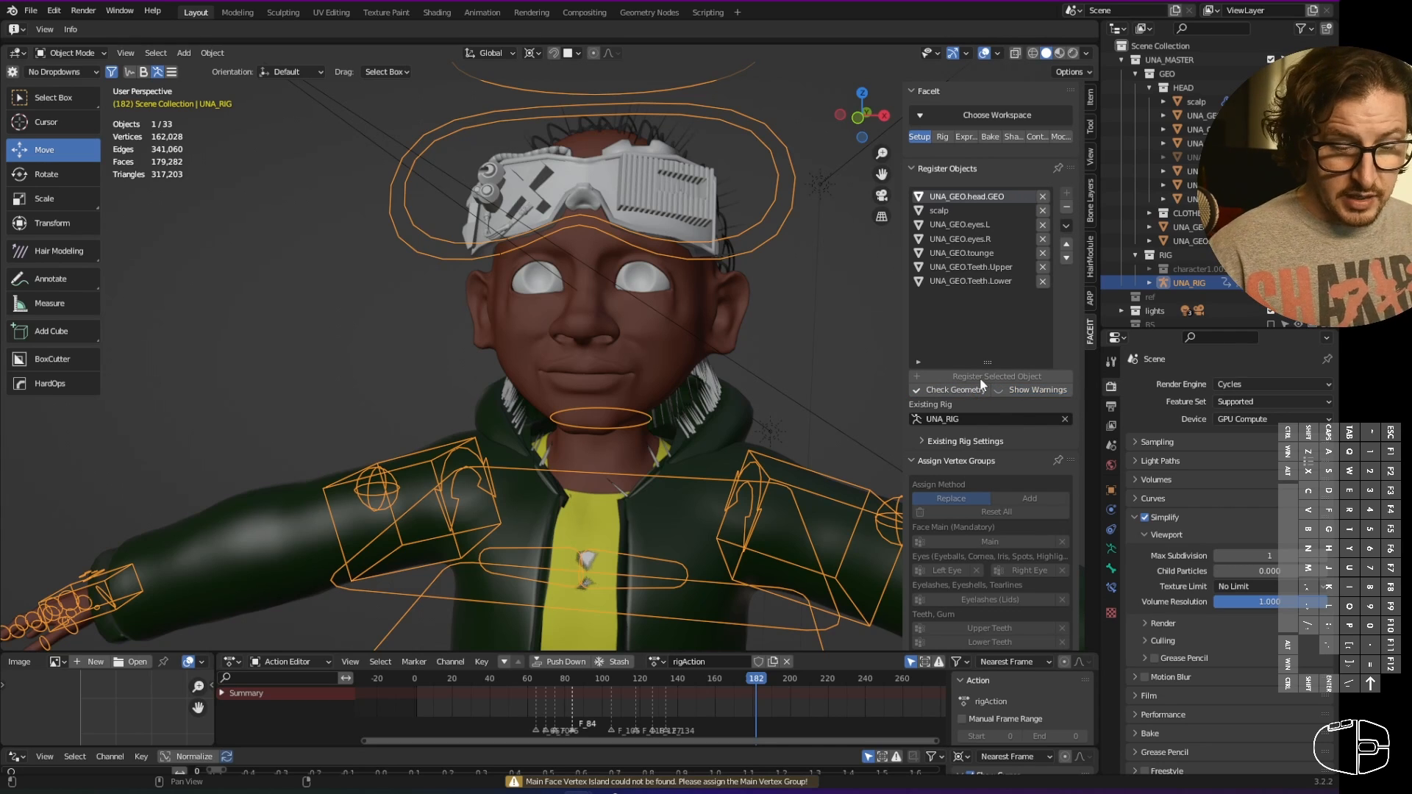
- Assign the Main face vertex group to the head mesh UNA_GEO.head.GEO
left_click(694, 352)
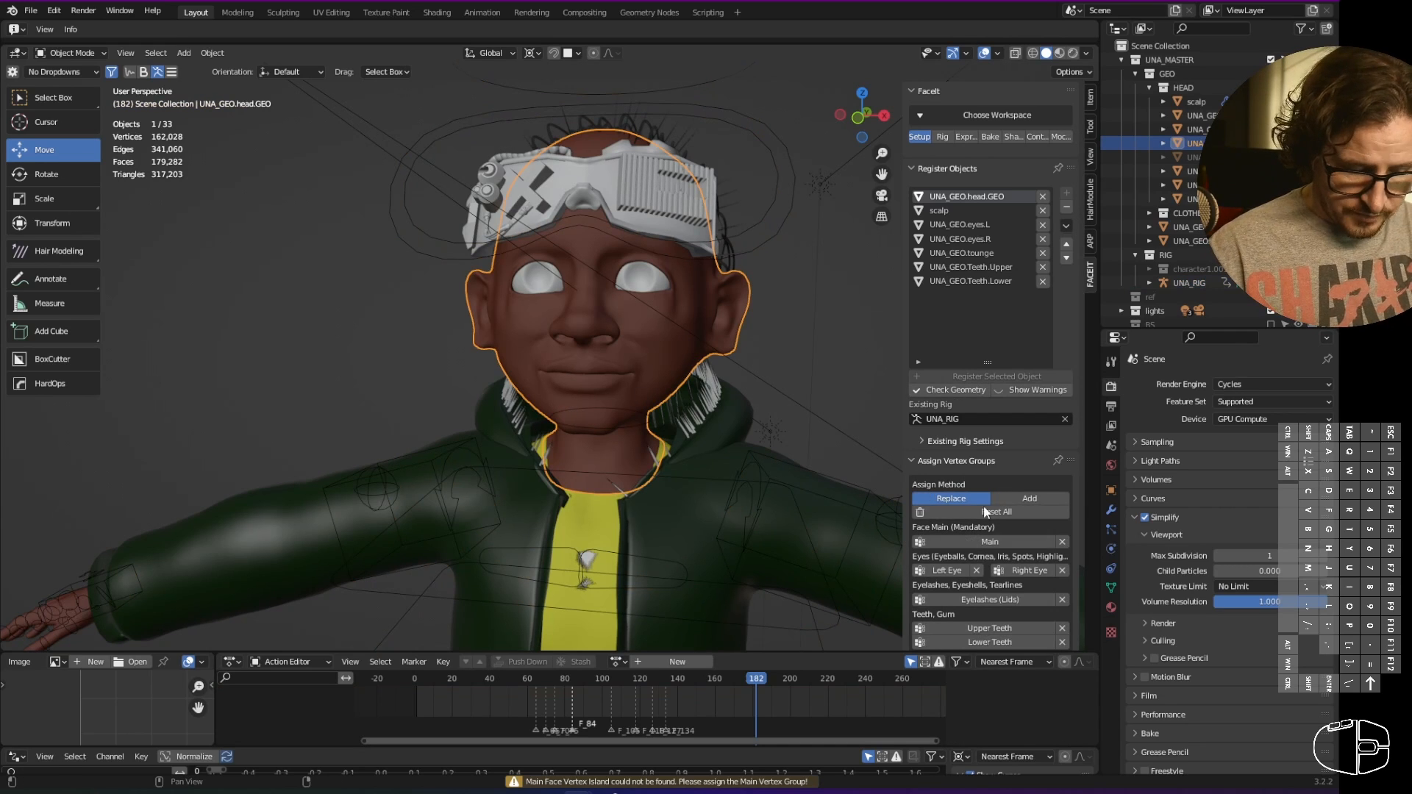
scroll(986, 515, "down", 2)
scroll(999, 450, "down", 3)
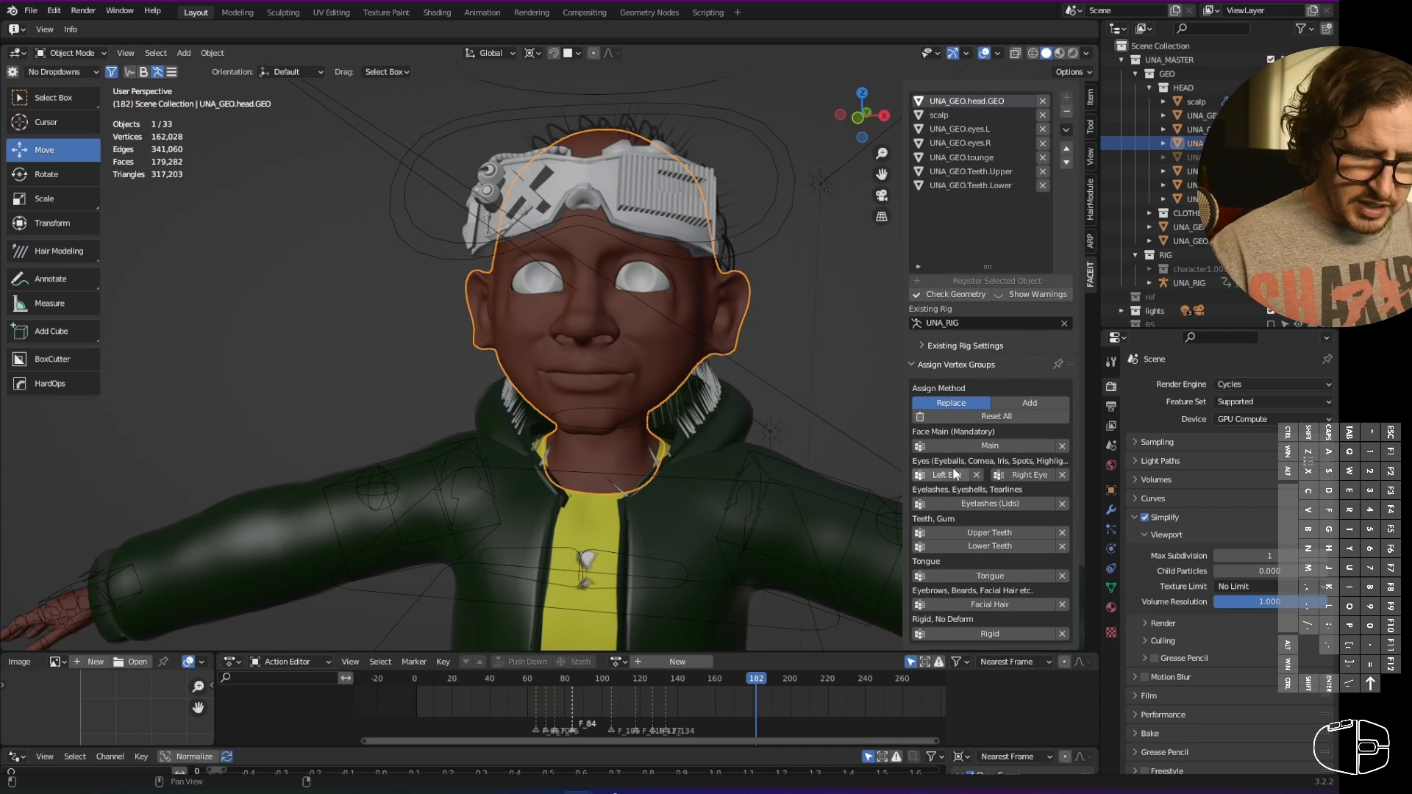
left_click(997, 447)
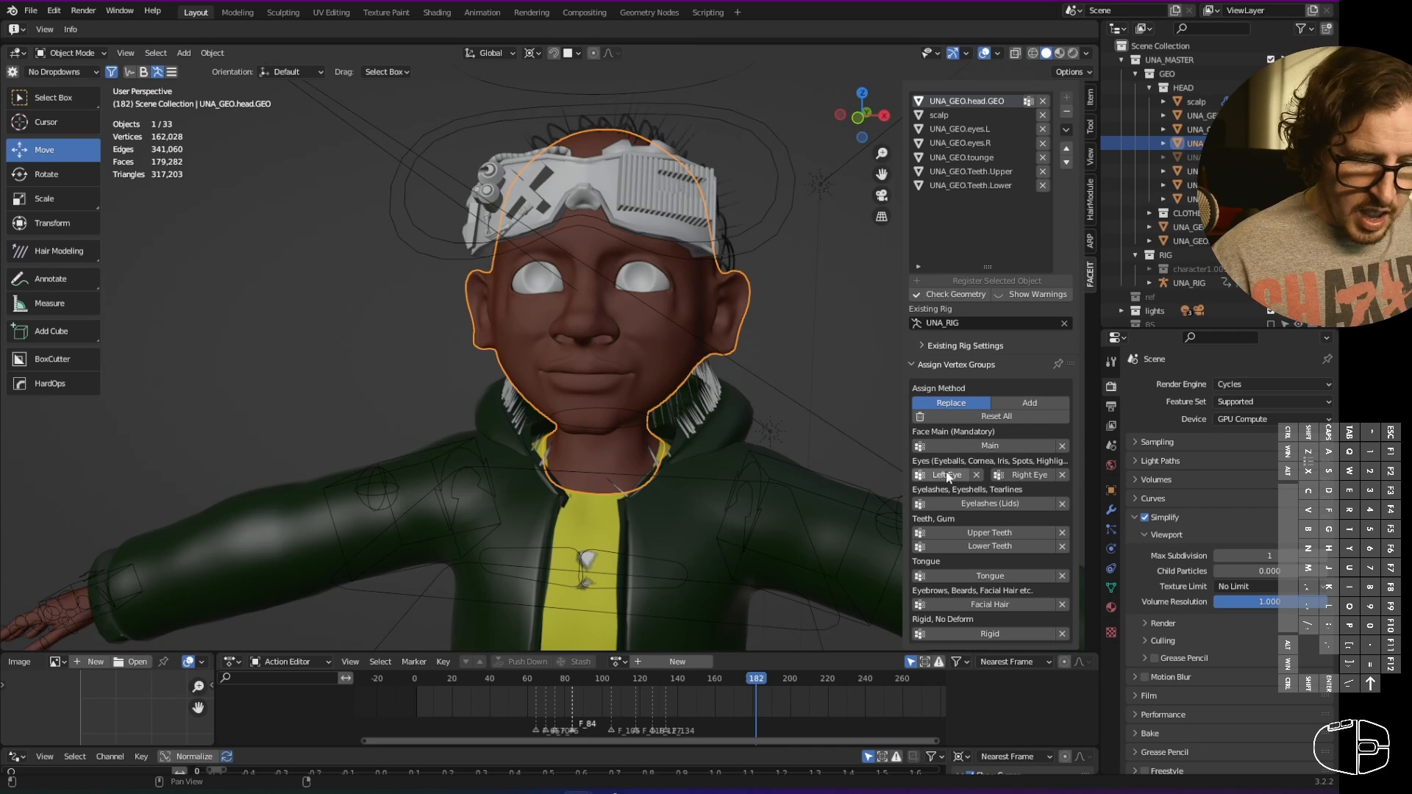
- Assign the Left Eye vertex group to UNA_GEO.eyes.L and the Right Eye group to UNA_GEO.eyes.R
left_click(1188, 116)
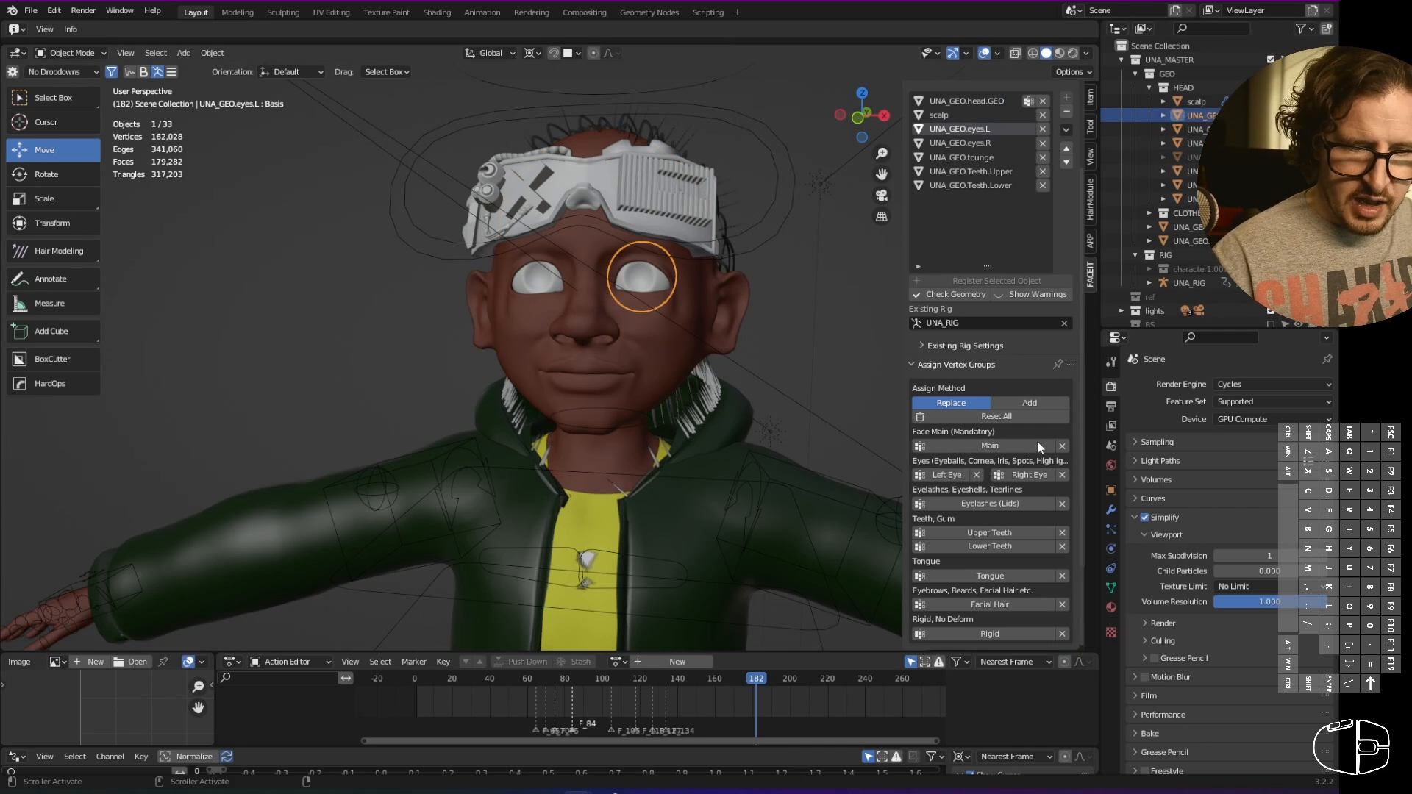
left_click(947, 475)
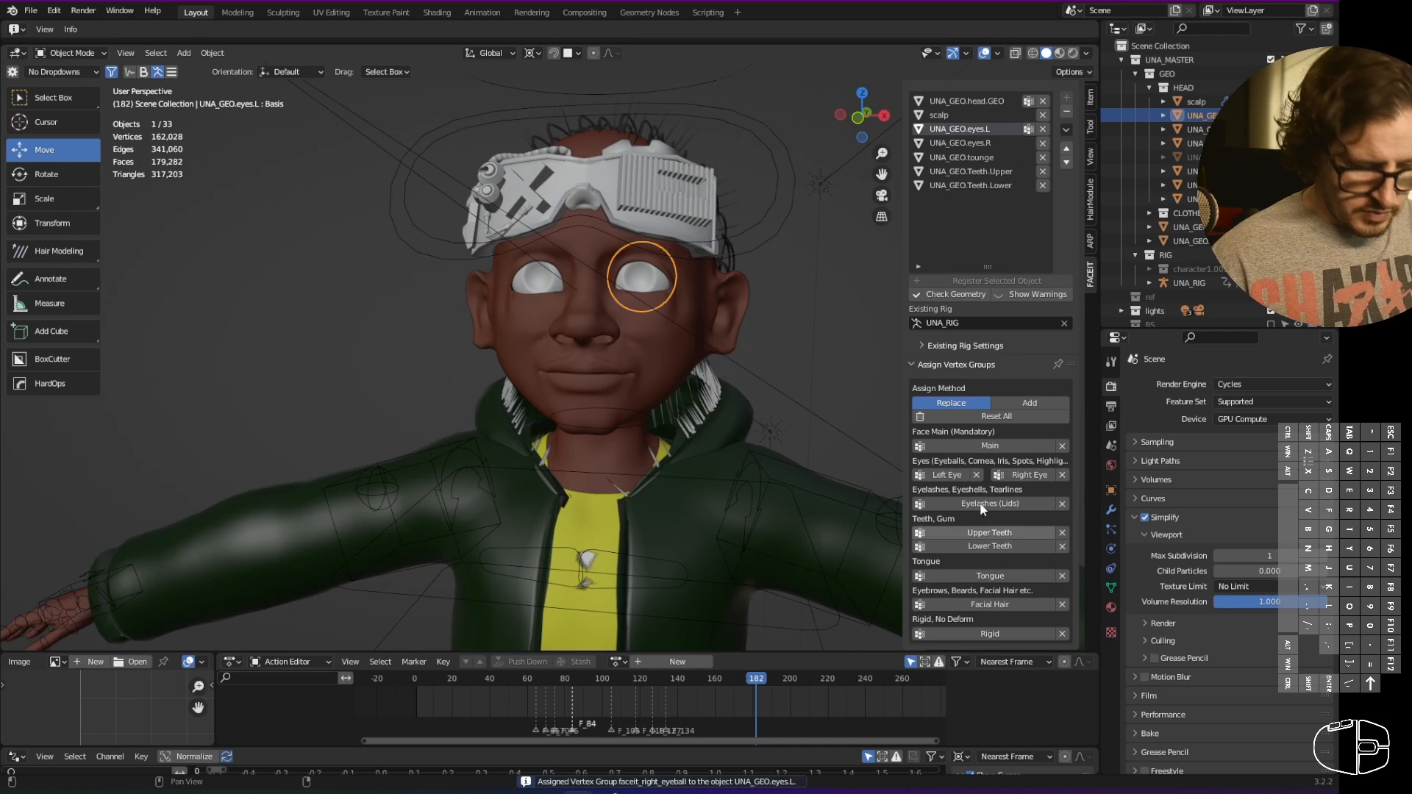
left_click(1188, 130)
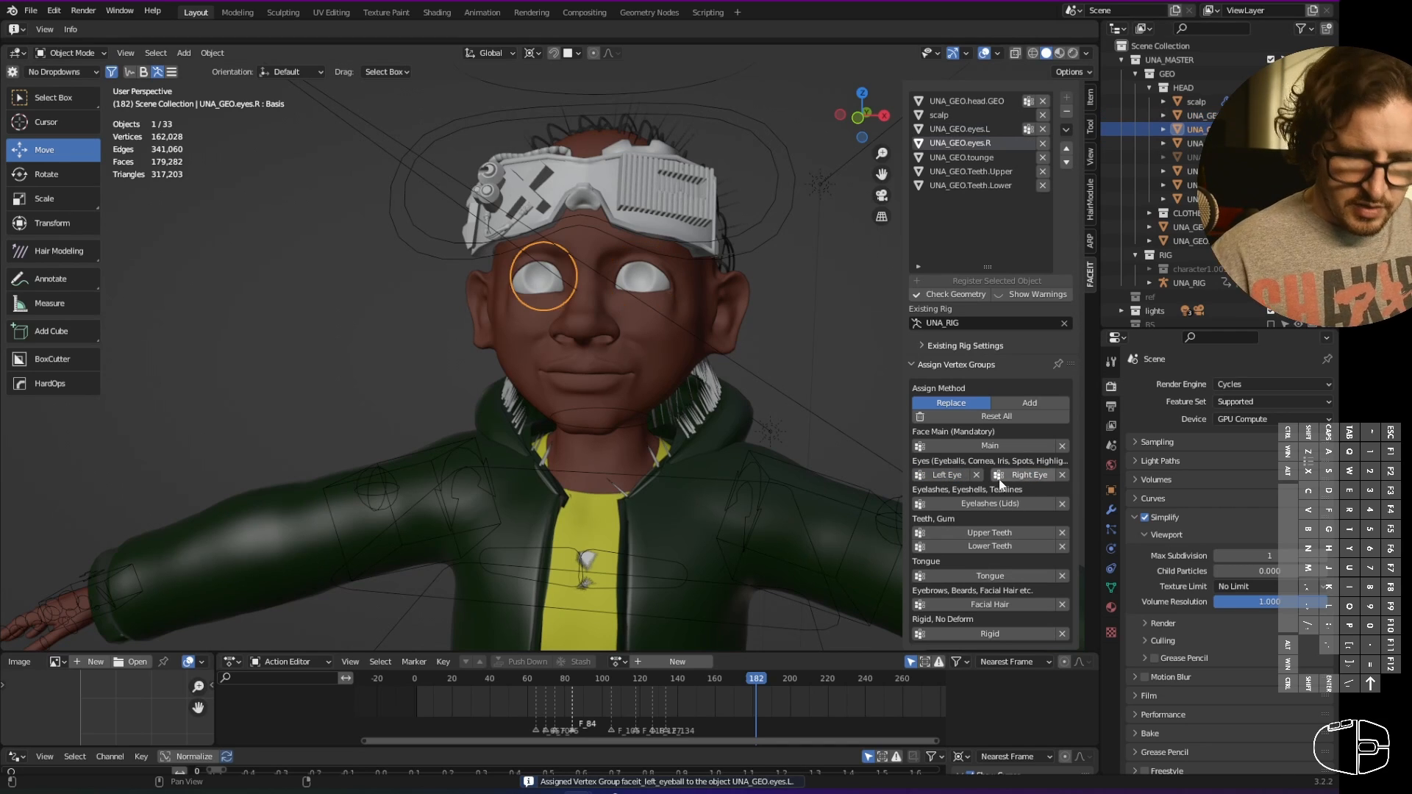
left_click(1030, 474)
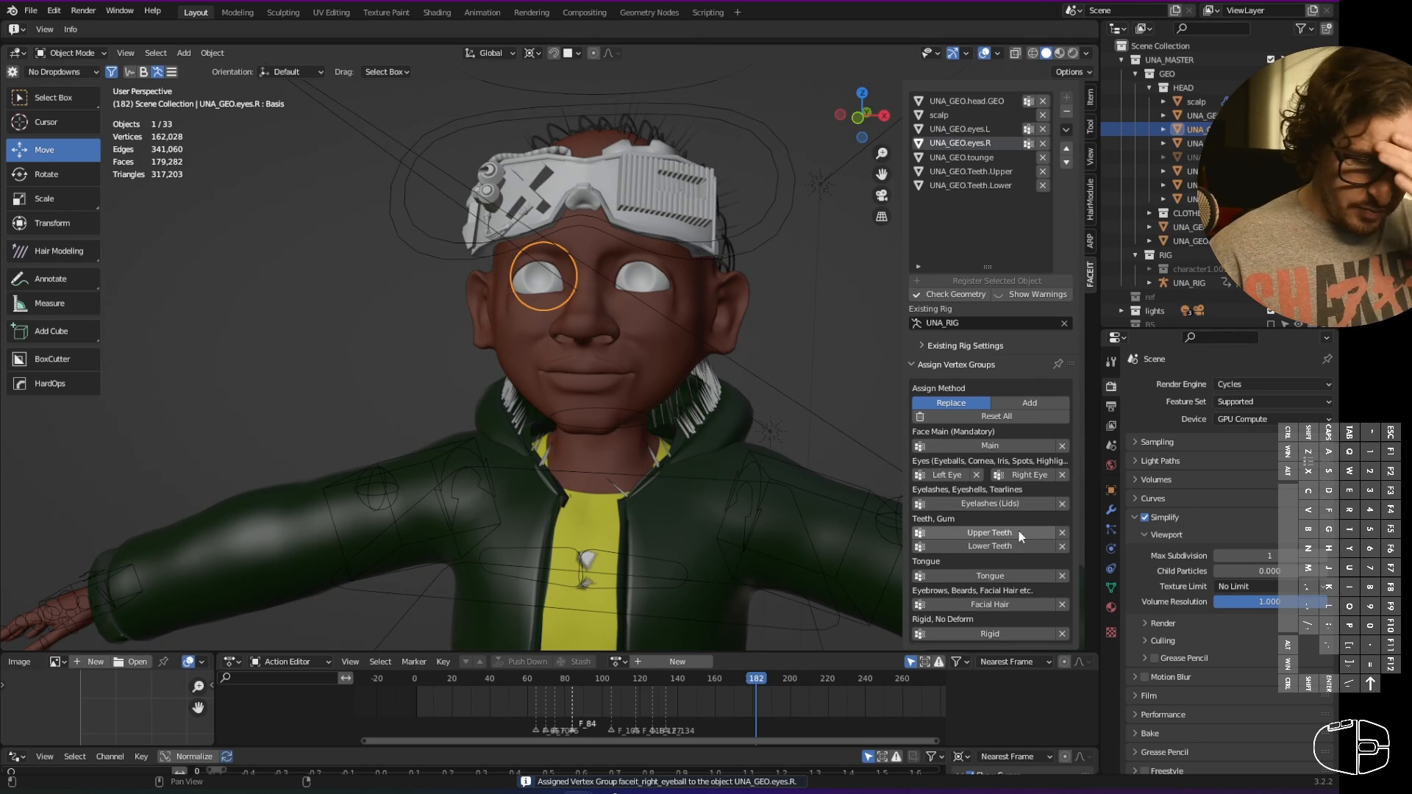
- Assign the Lower Teeth and Upper Teeth vertex groups to their matching meshes and remove the stray Tongue group from the upper teeth
left_click(1191, 171)
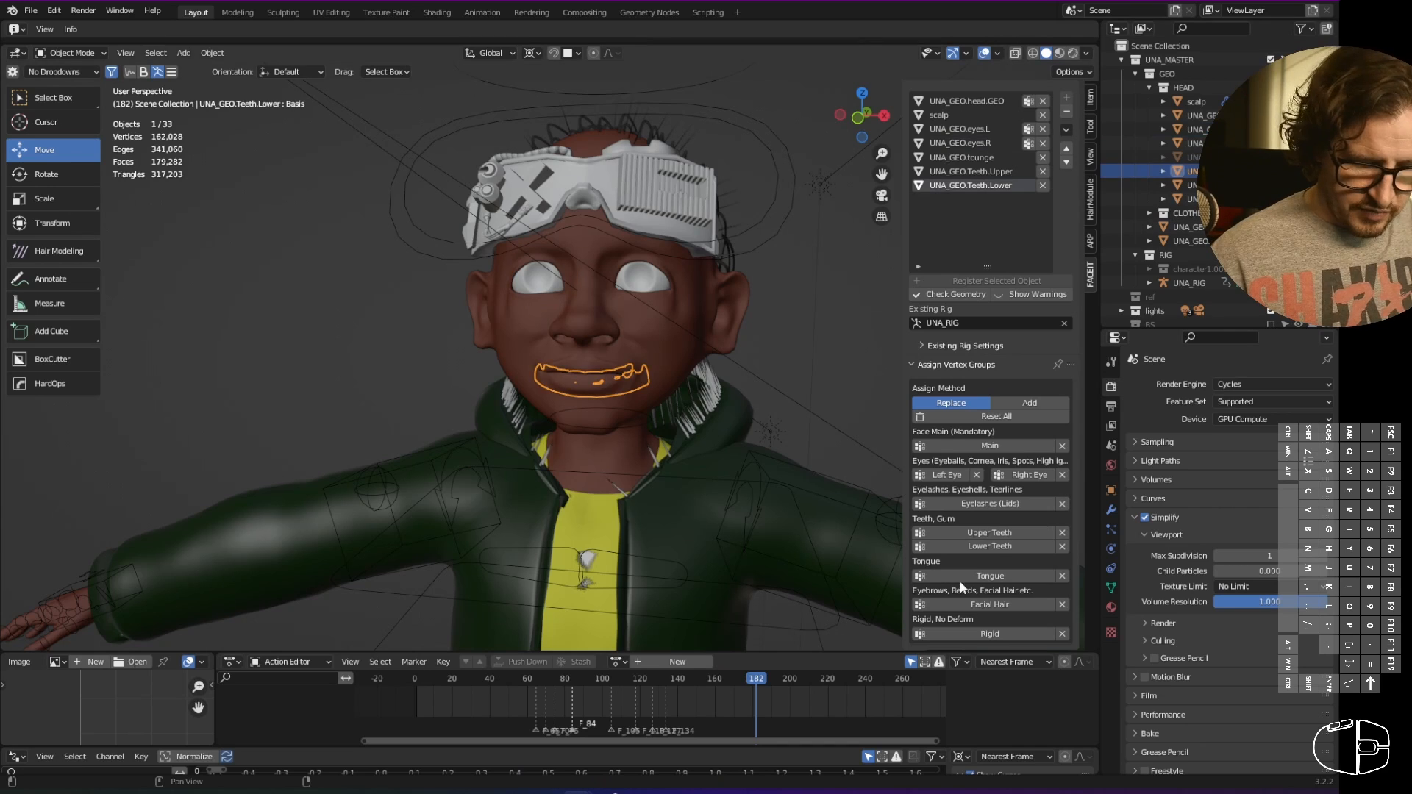
left_click(949, 545)
left_click(1191, 185)
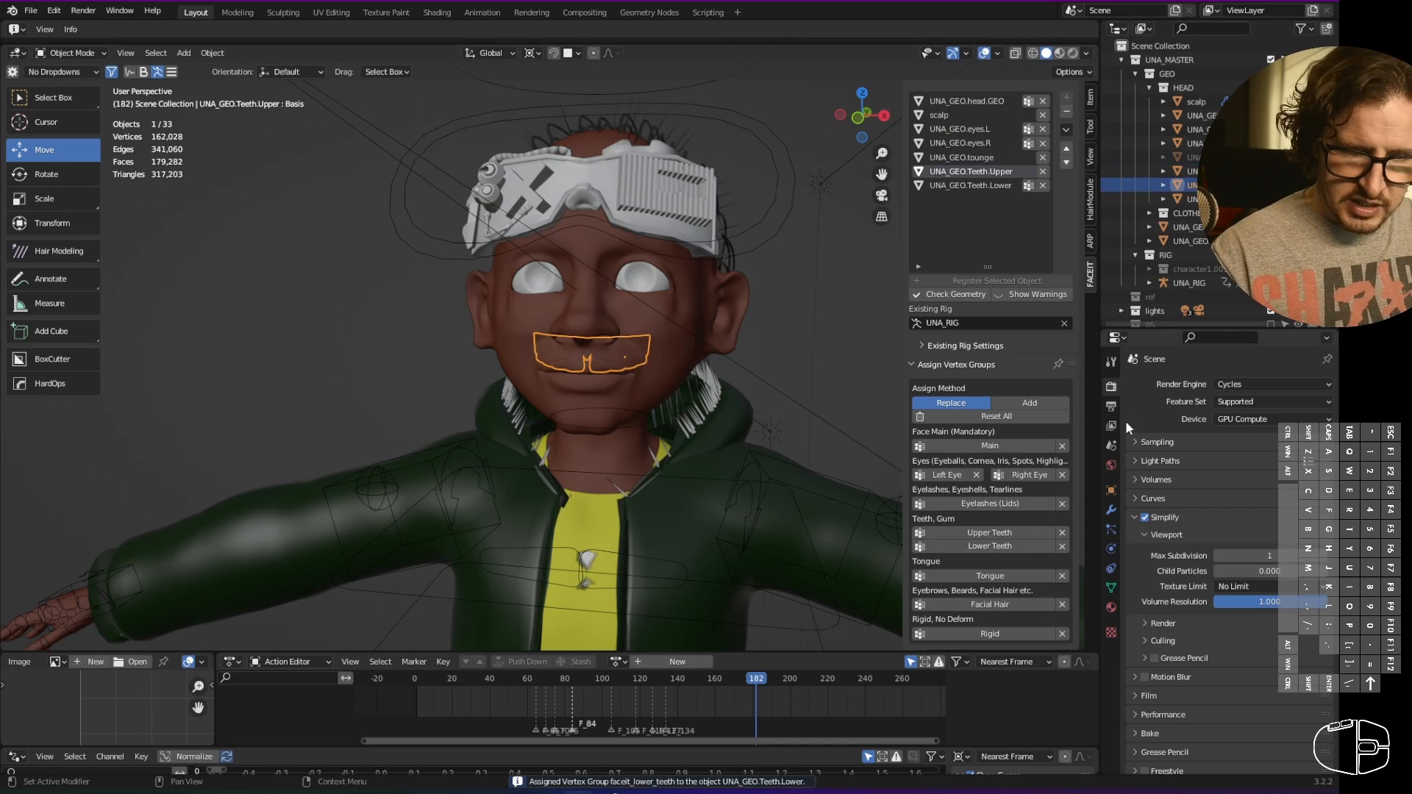
left_click(990, 532)
left_click(1009, 574)
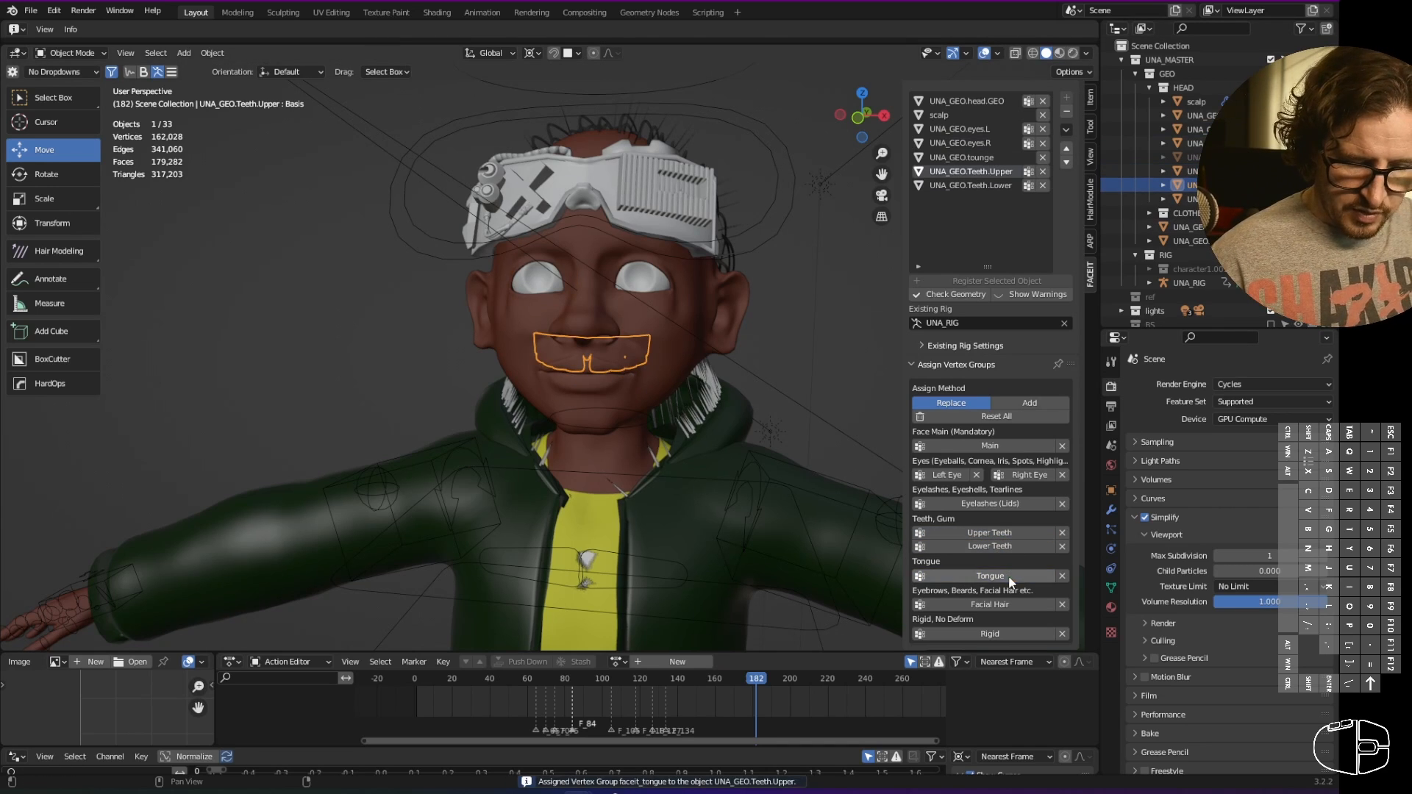
left_click(1061, 577)
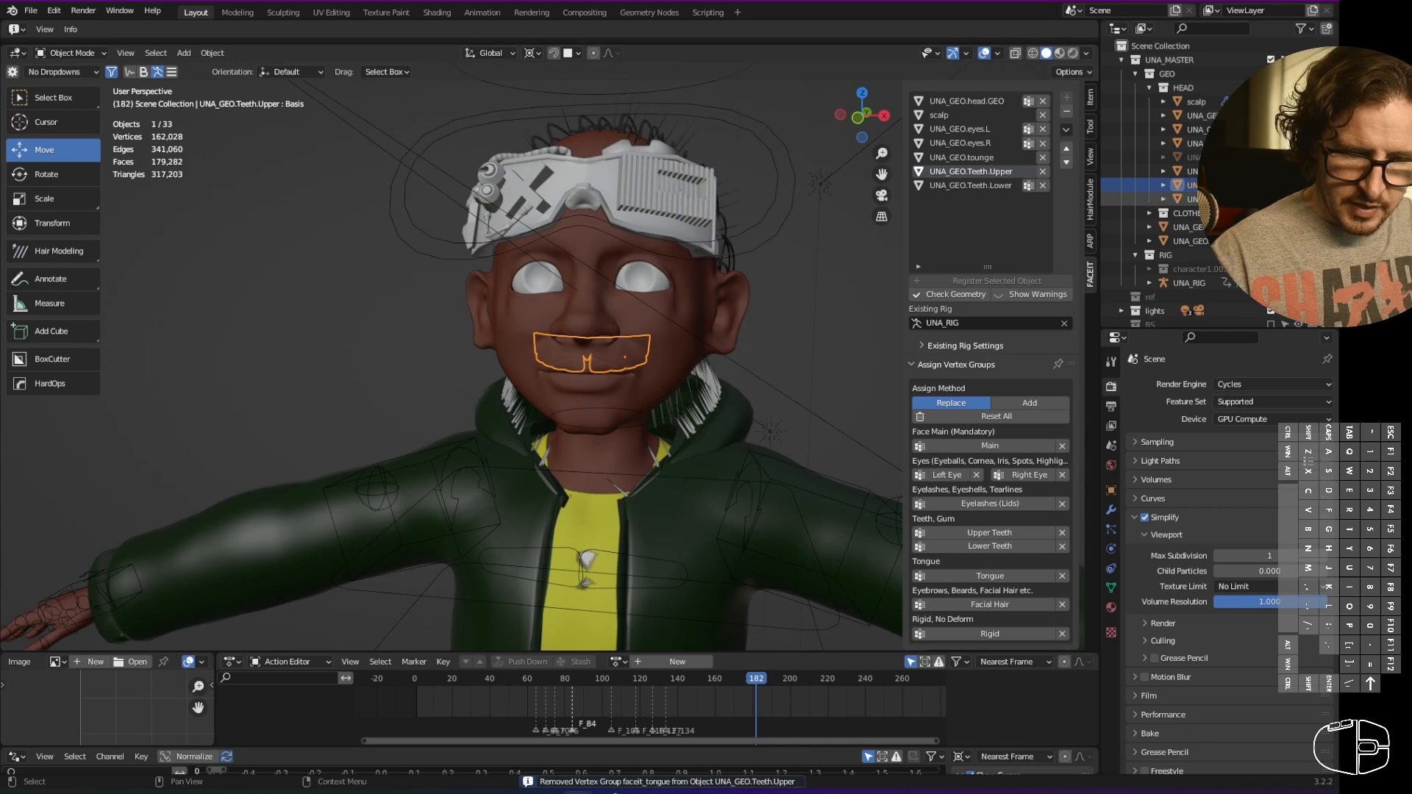
- Assign the Tongue vertex group to UNA_GEO.tounge and the Rigid group to the scalp mesh
left_click(1192, 199)
left_click(1012, 576)
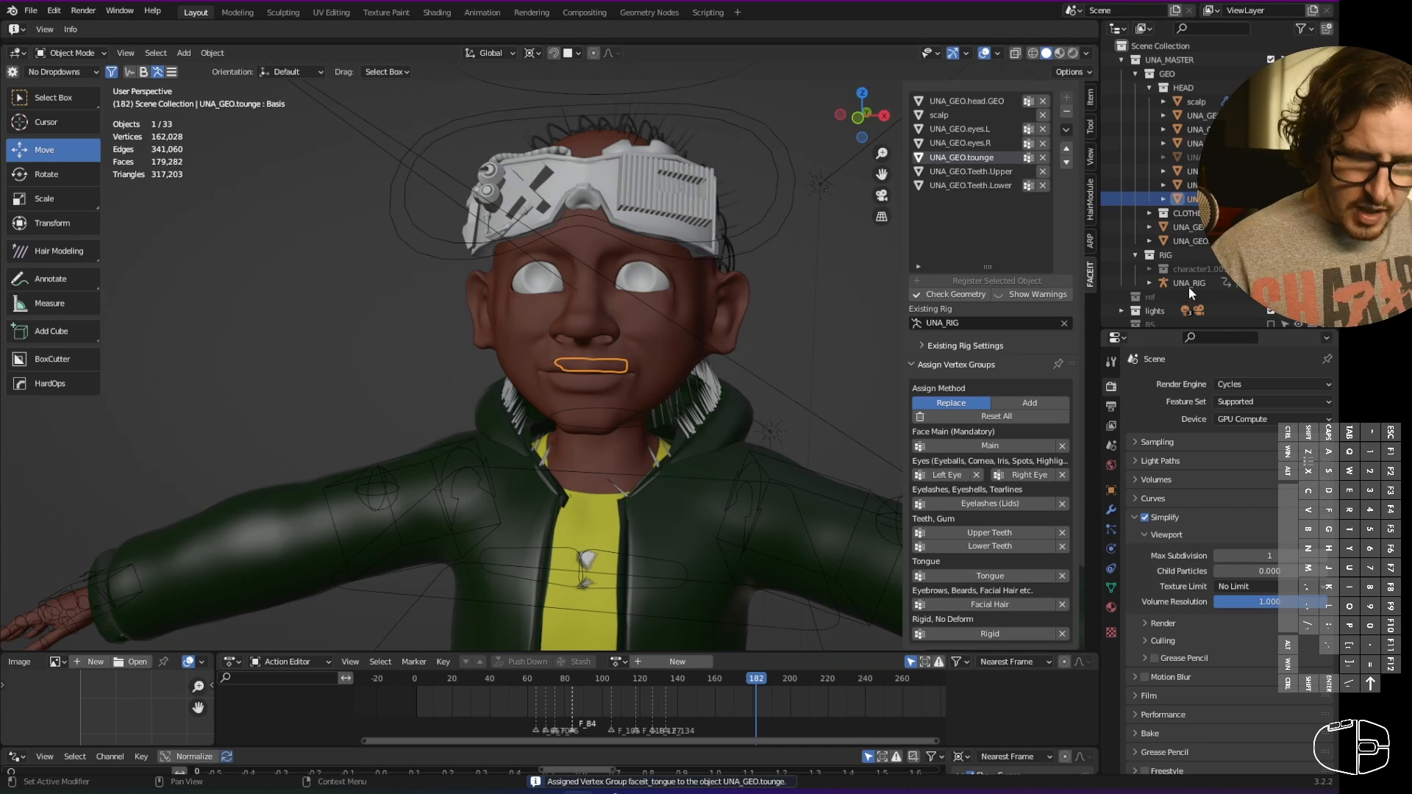
left_click(1195, 101)
left_click(1005, 631)
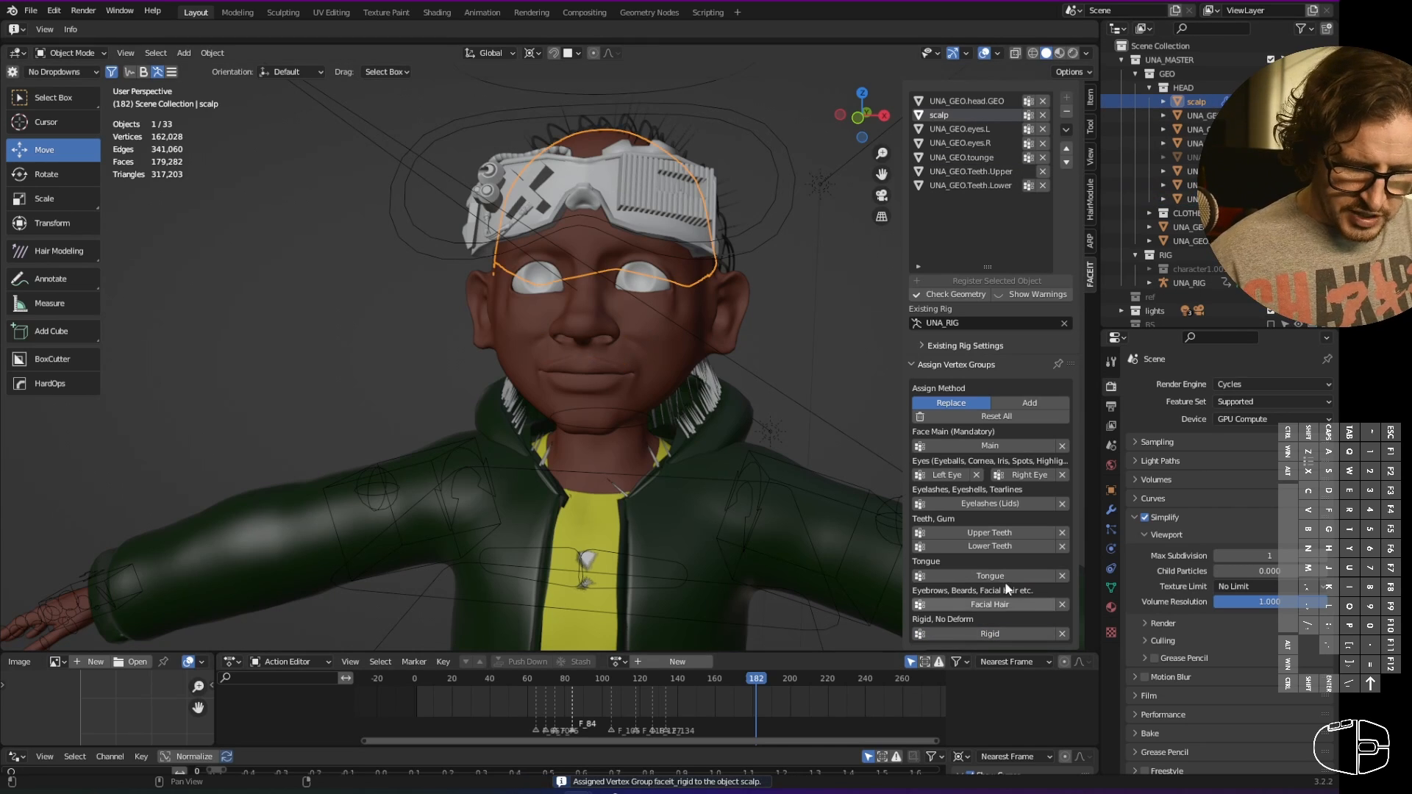
- Open the head mesh in Edit Mode, isolated in local view and seen from the side
left_click(673, 362)
middle_click_drag(665, 373, 728, 353, "alt")
key("Tab")
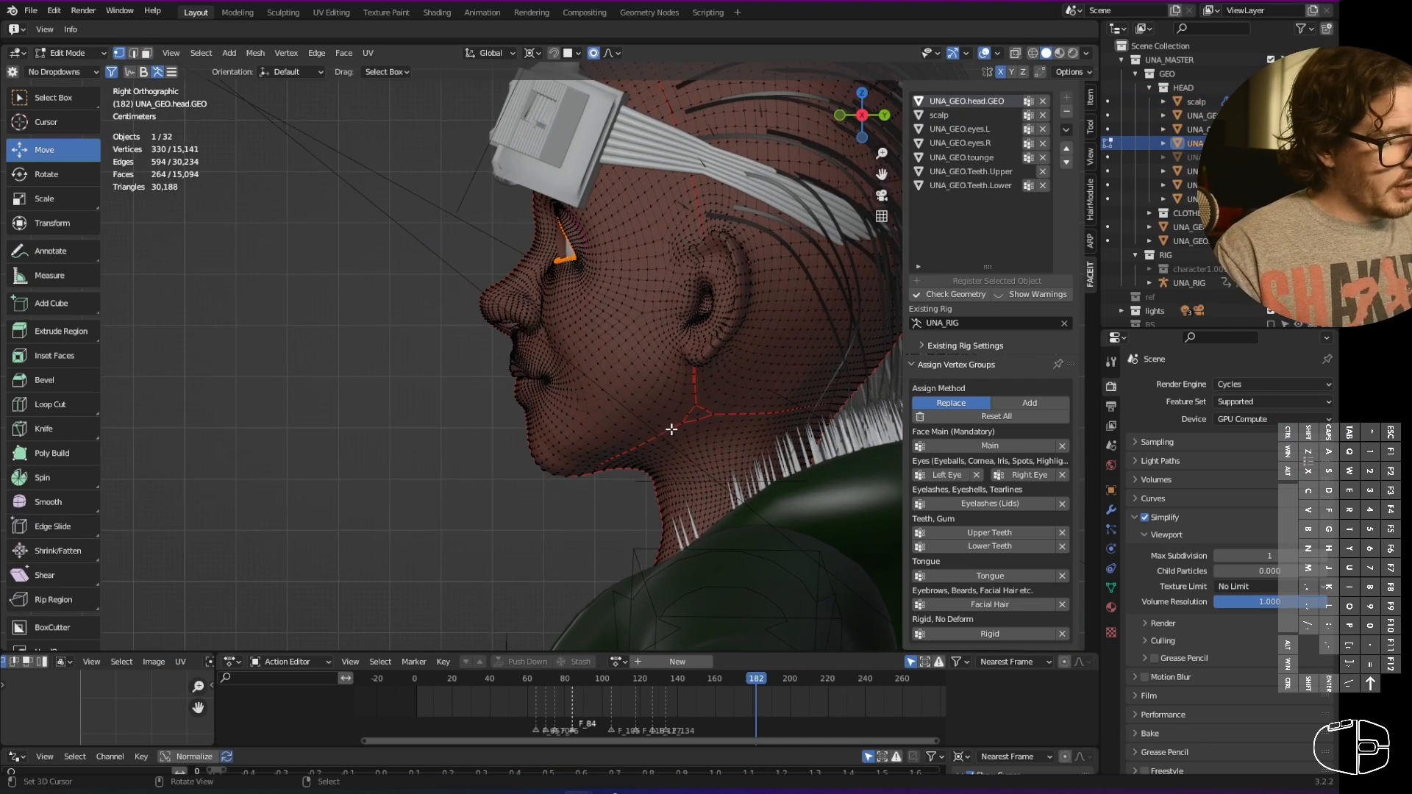
key("KP_Divide")
middle_click_drag(586, 322, 662, 427, "ctrl")
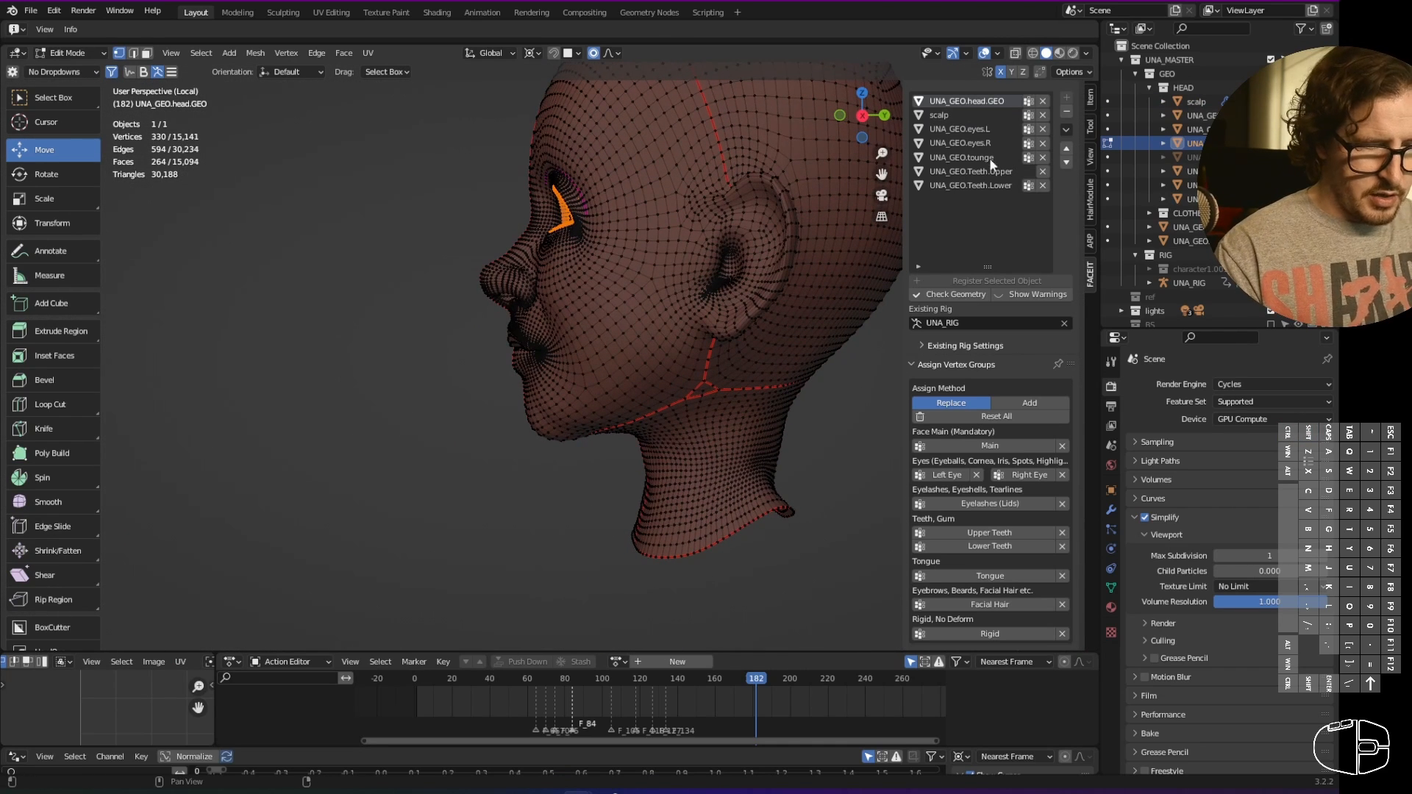
- Set the viewport clipping to start at 1.1 m and end at 5.6 m, cutting the view open to the inner mouth
left_click(1090, 96)
left_click(1090, 155)
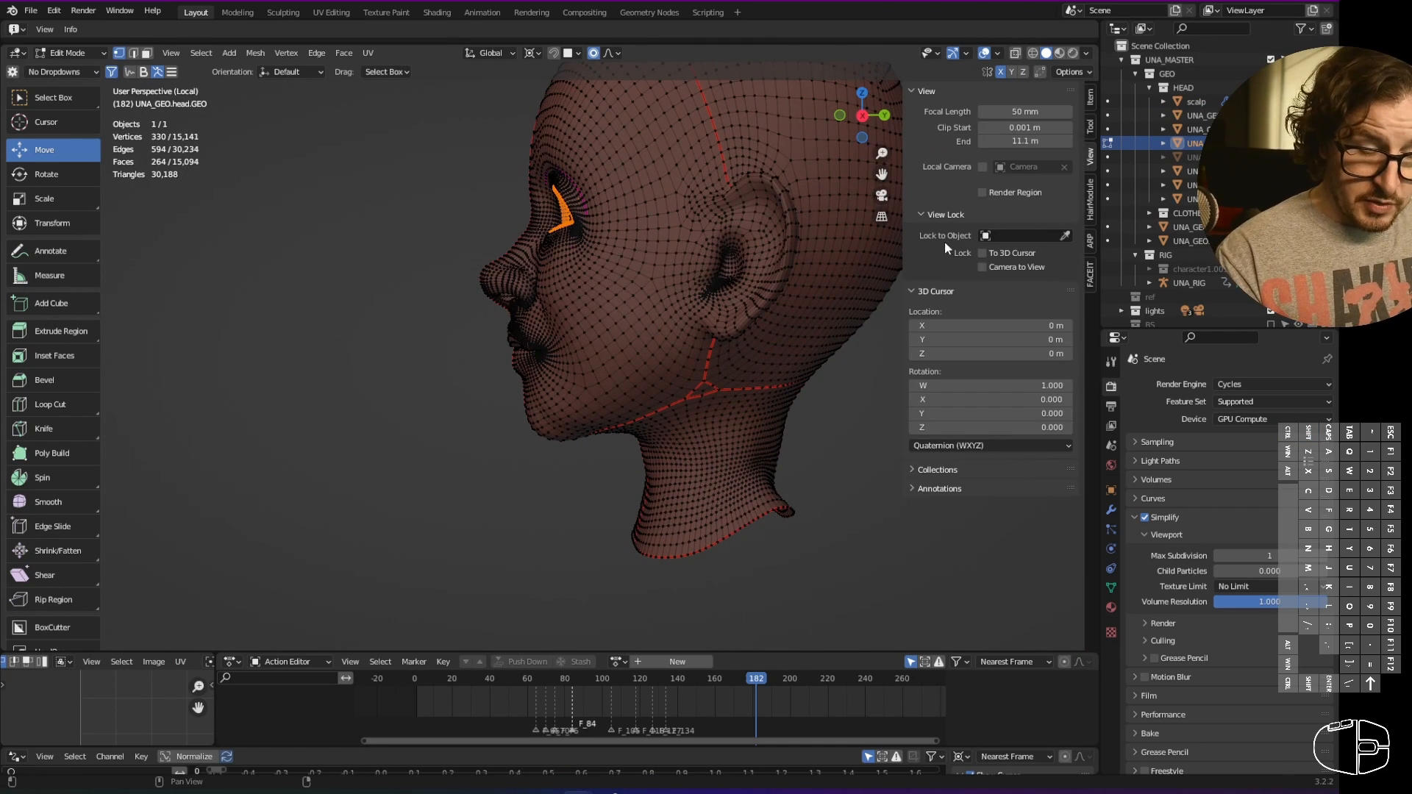
left_click_drag(995, 141, 1023, 131)
left_click_drag(1019, 141, 1069, 132, "shift")
middle_click_drag(702, 398, 748, 390)
middle_click_drag(747, 390, 748, 320, "ctrl")
left_click_drag(1022, 128, 1023, 128)
middle_click_drag(754, 322, 666, 371)
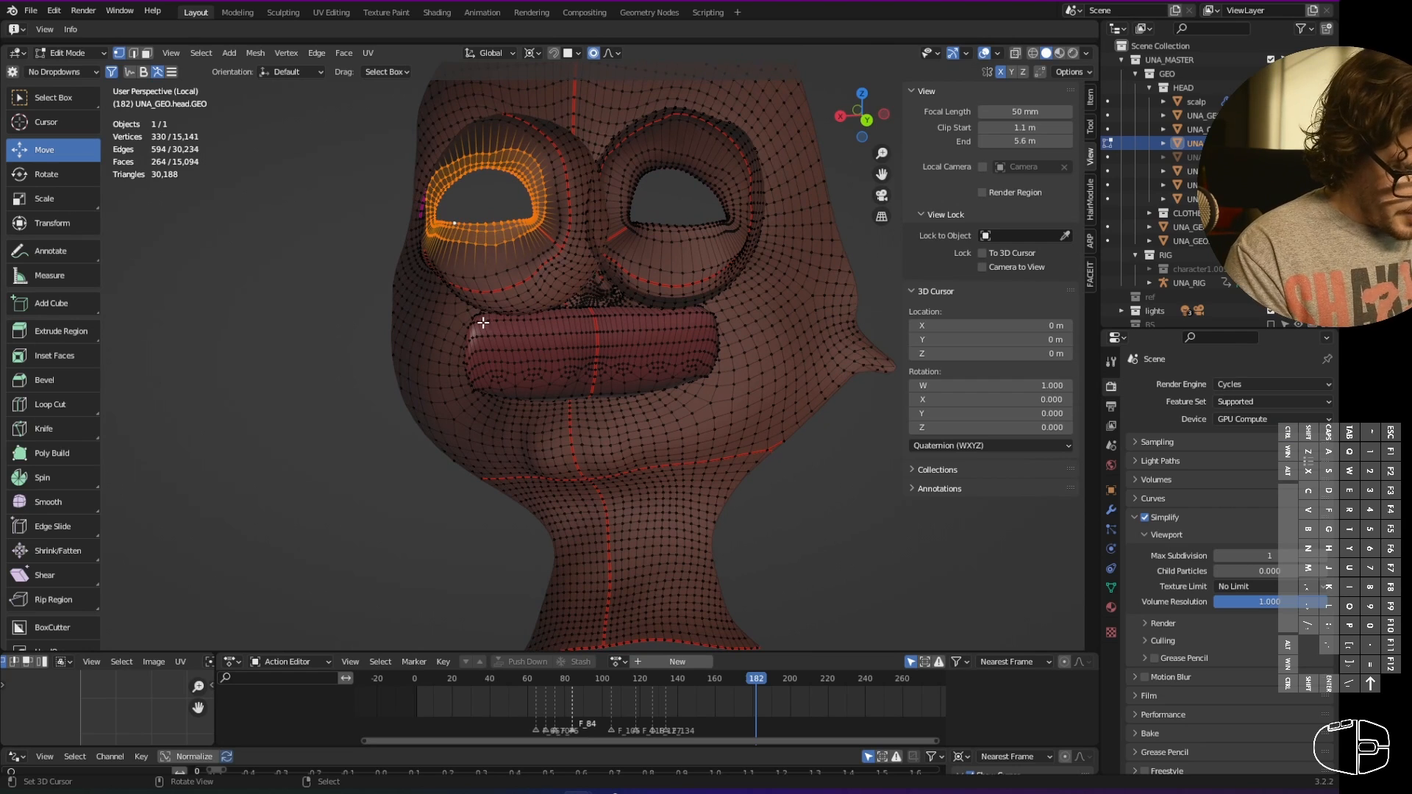
key("c")
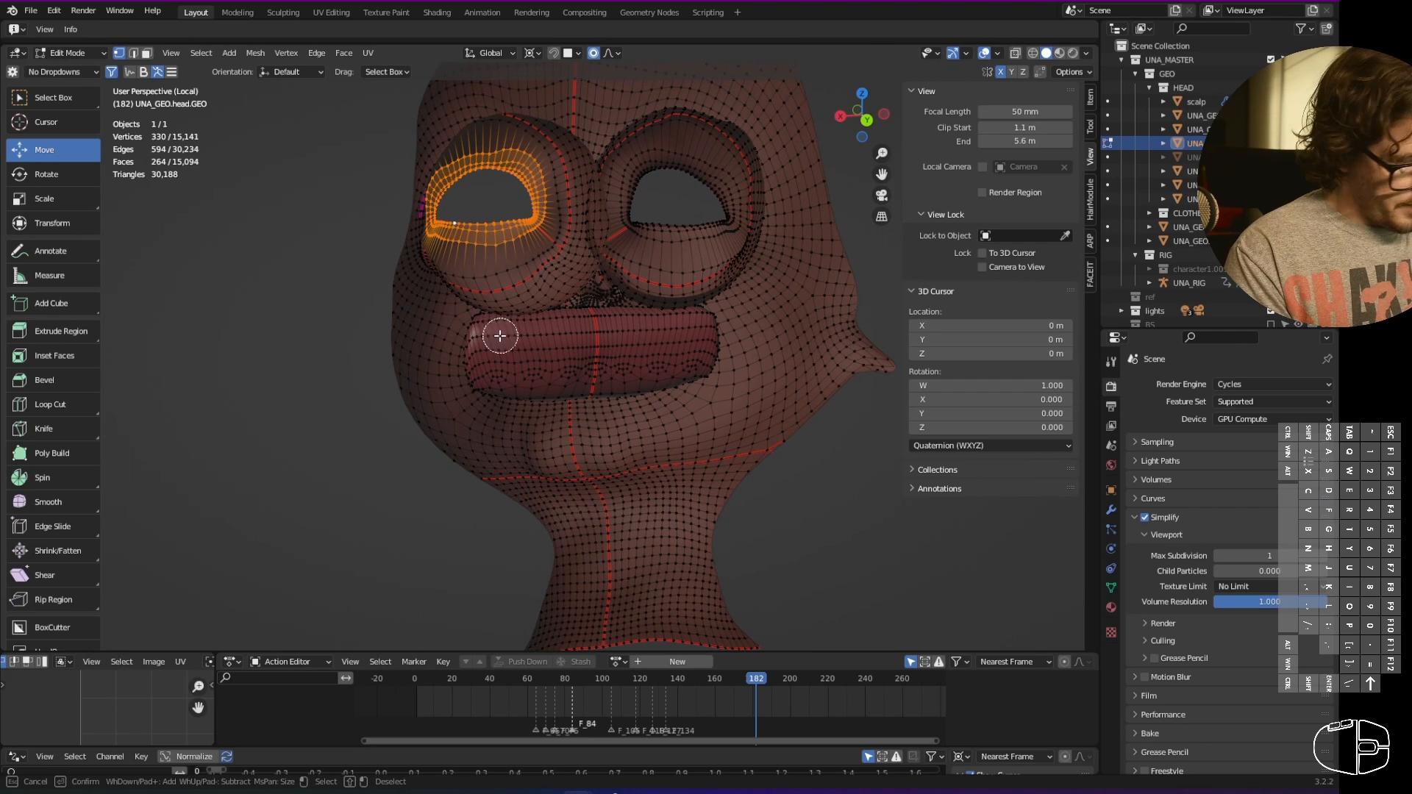
key("Escape")
key("c")
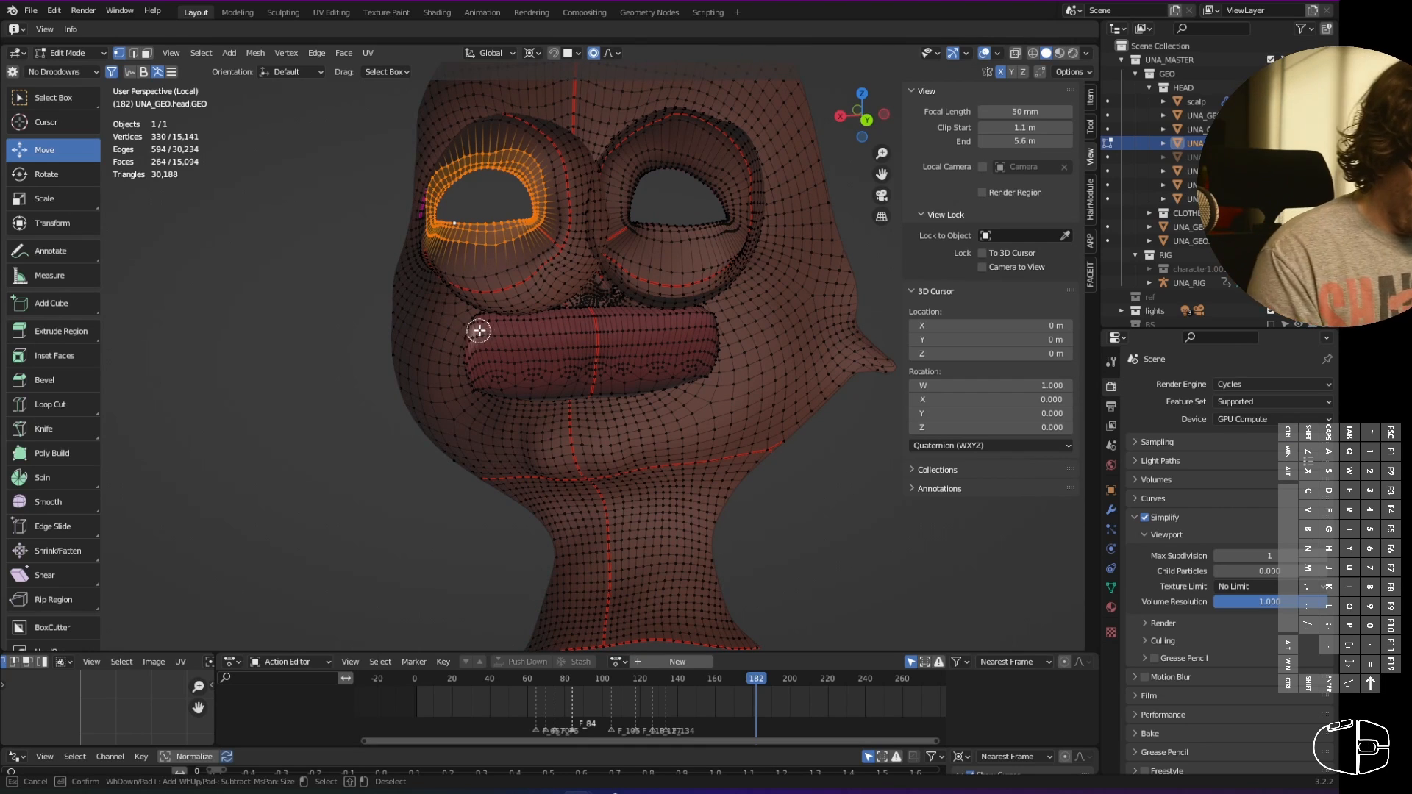
left_click_drag(479, 331, 565, 338)
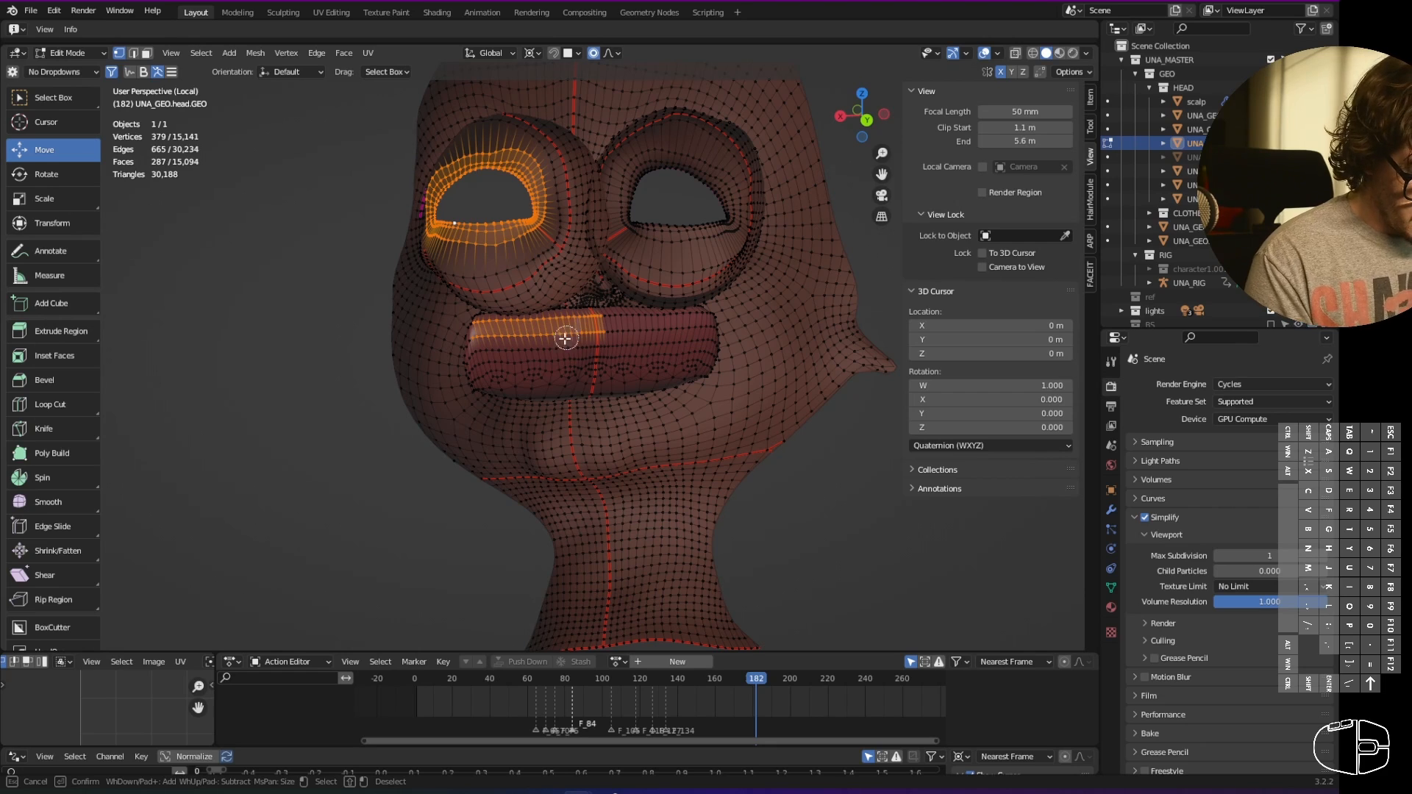
key("Escape")
- Replace the eyelid selection with a circle-selected band across the full width of the inner mouth's upper part
right_click(601, 316)
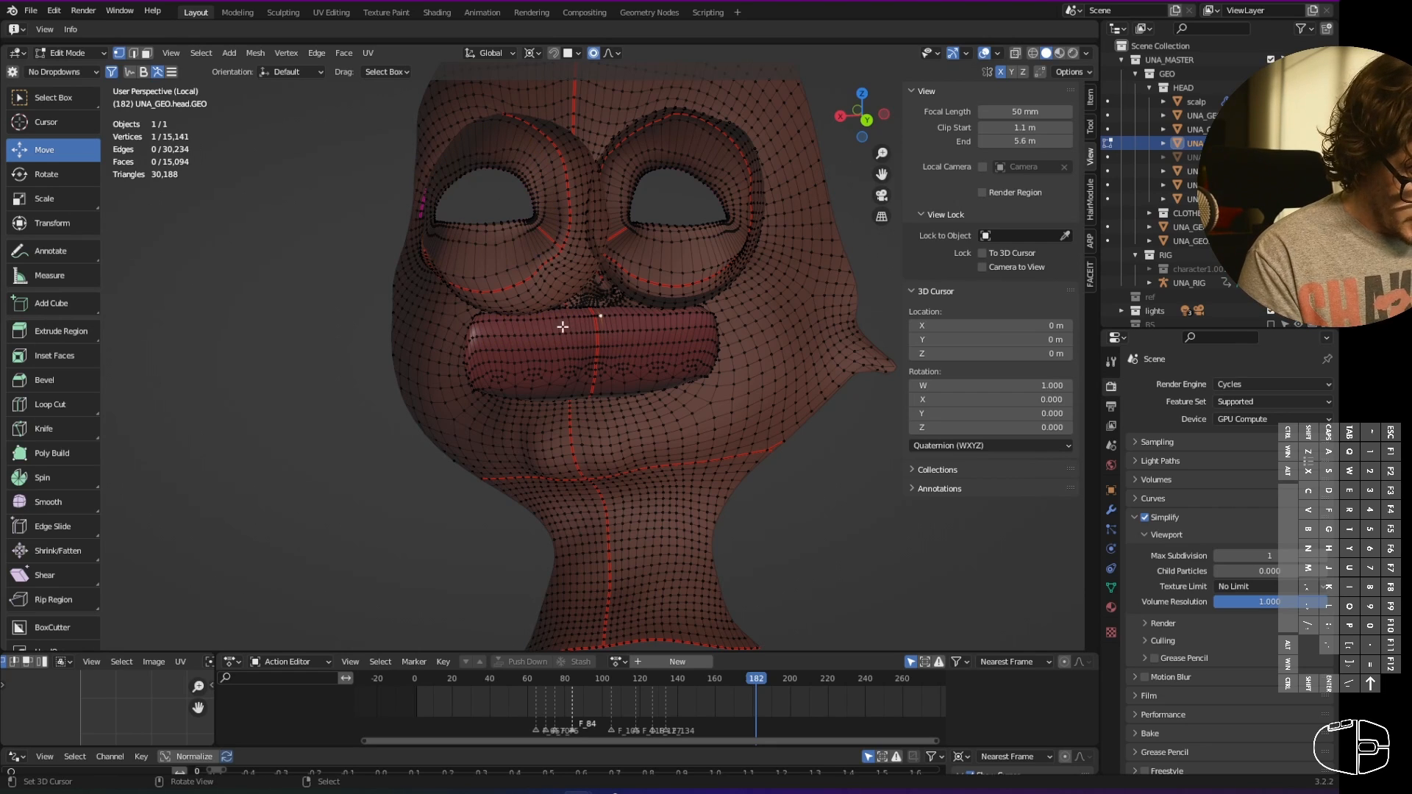
key("c")
left_click_drag(479, 331, 710, 325)
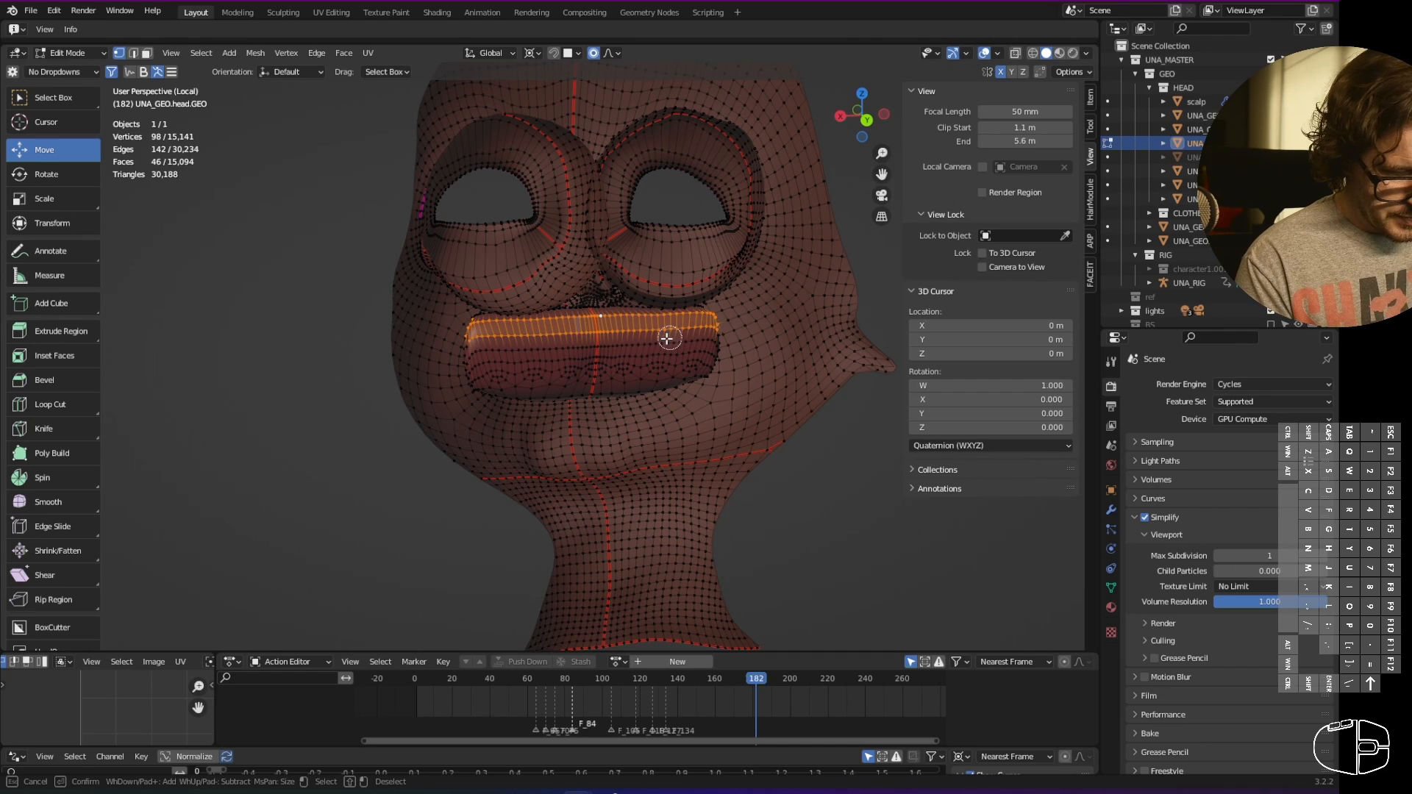
middle_click_drag(584, 358, 560, 368)
middle_click_drag(561, 367, 578, 429)
key("Escape")
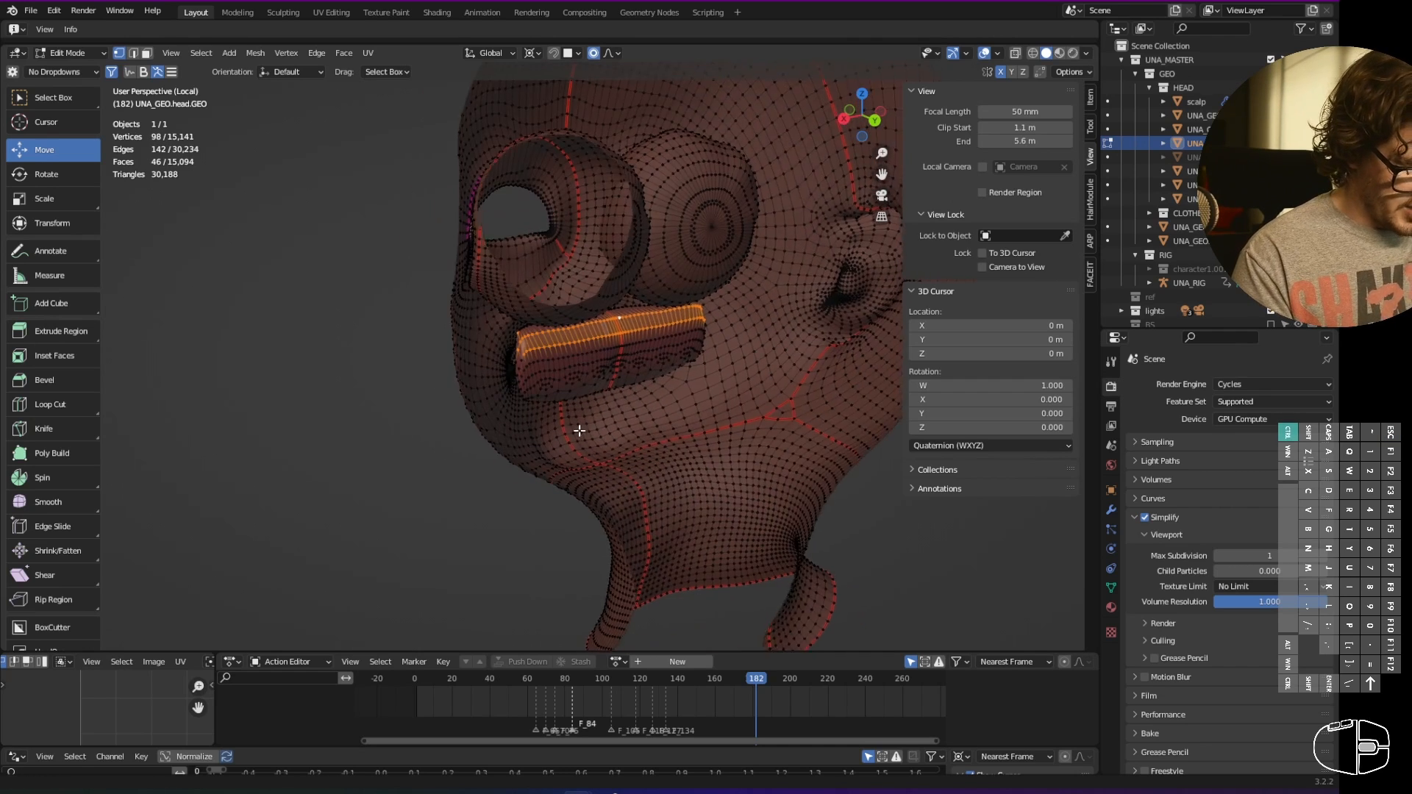
- Adjust the vertices at the front end of the upper mouth band and grow the selection twice
right_click(534, 345, "shift")
middle_click_drag(534, 345, 565, 353)
right_click(547, 341, "shift")
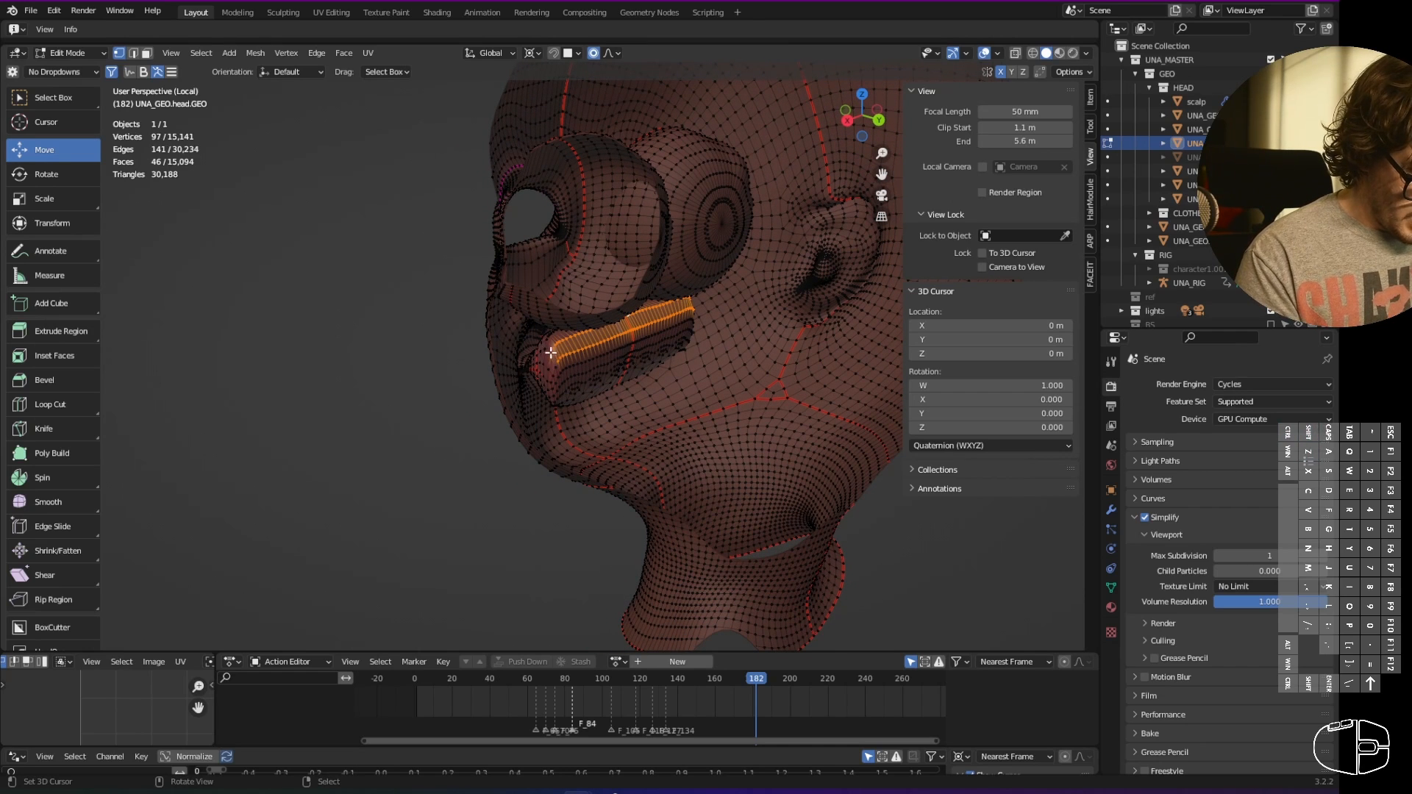
key("ctrl+KP_Add")
key("ctrl+KP_Add")
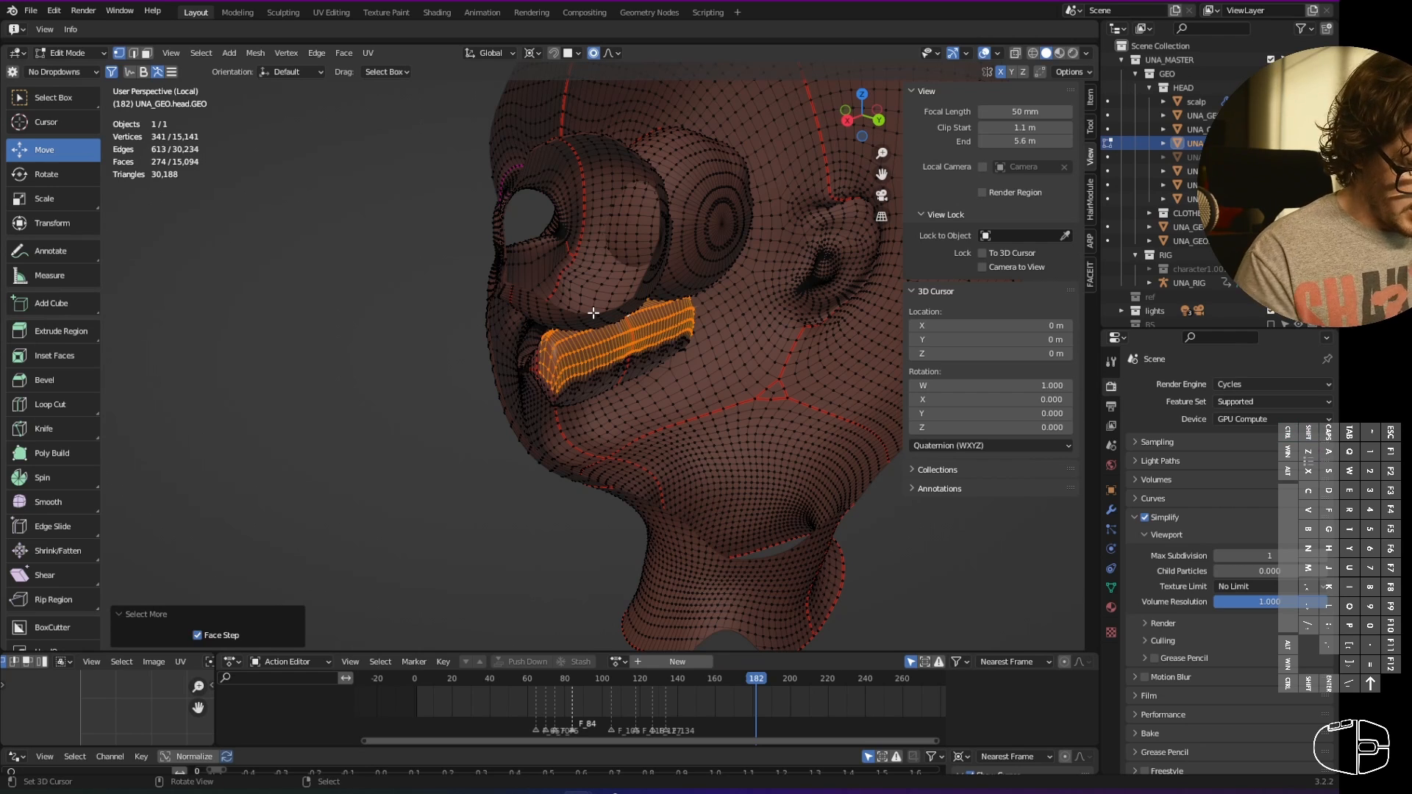
- Deselect the lower edge loops of the grown selection, keeping only the upper band of the inner mouth
middle_click_drag(628, 390, 608, 370)
right_click(590, 353, "alt+shift")
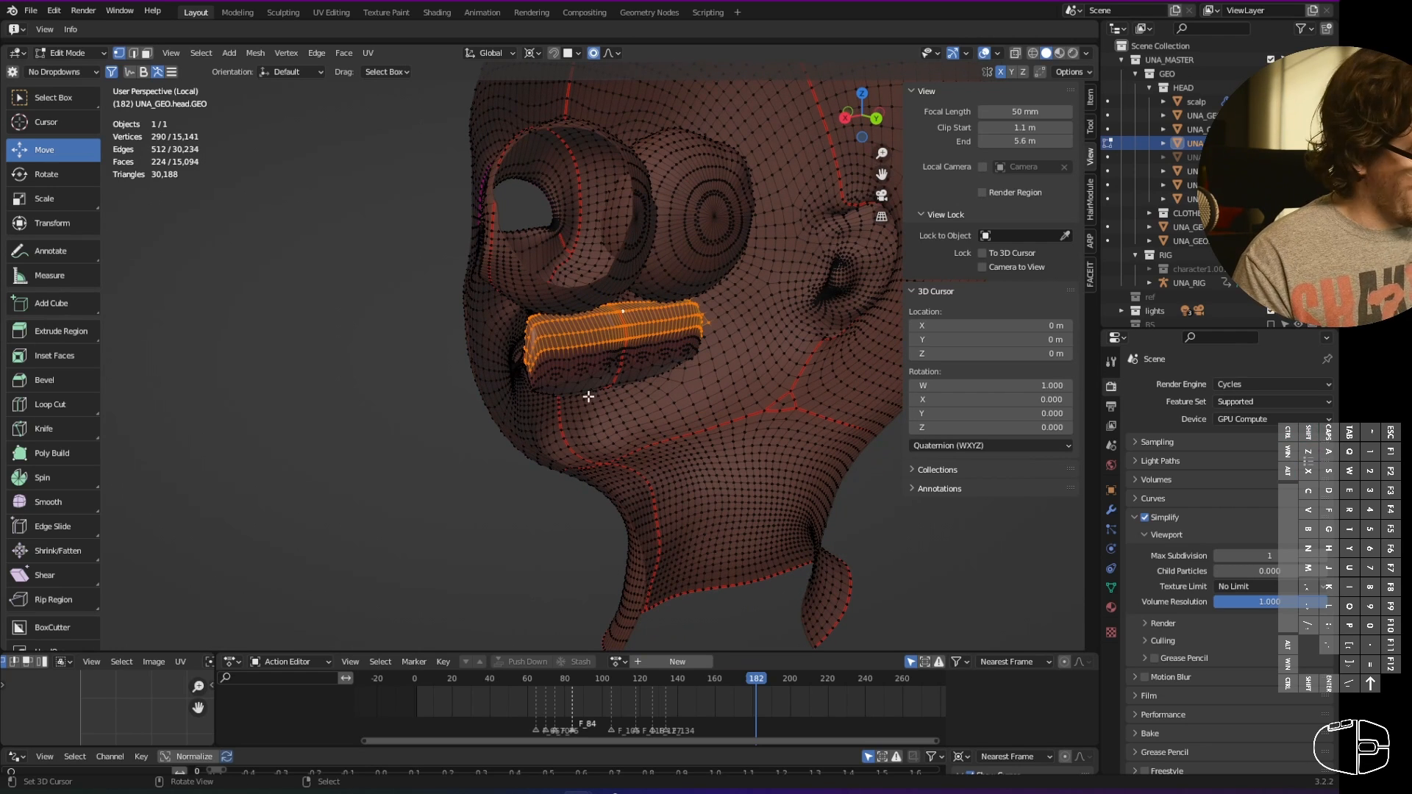
right_click(600, 342, "alt+shift")
middle_click_drag(602, 350, 637, 366)
right_click(570, 360, "alt+shift")
middle_click_drag(729, 371, 592, 368)
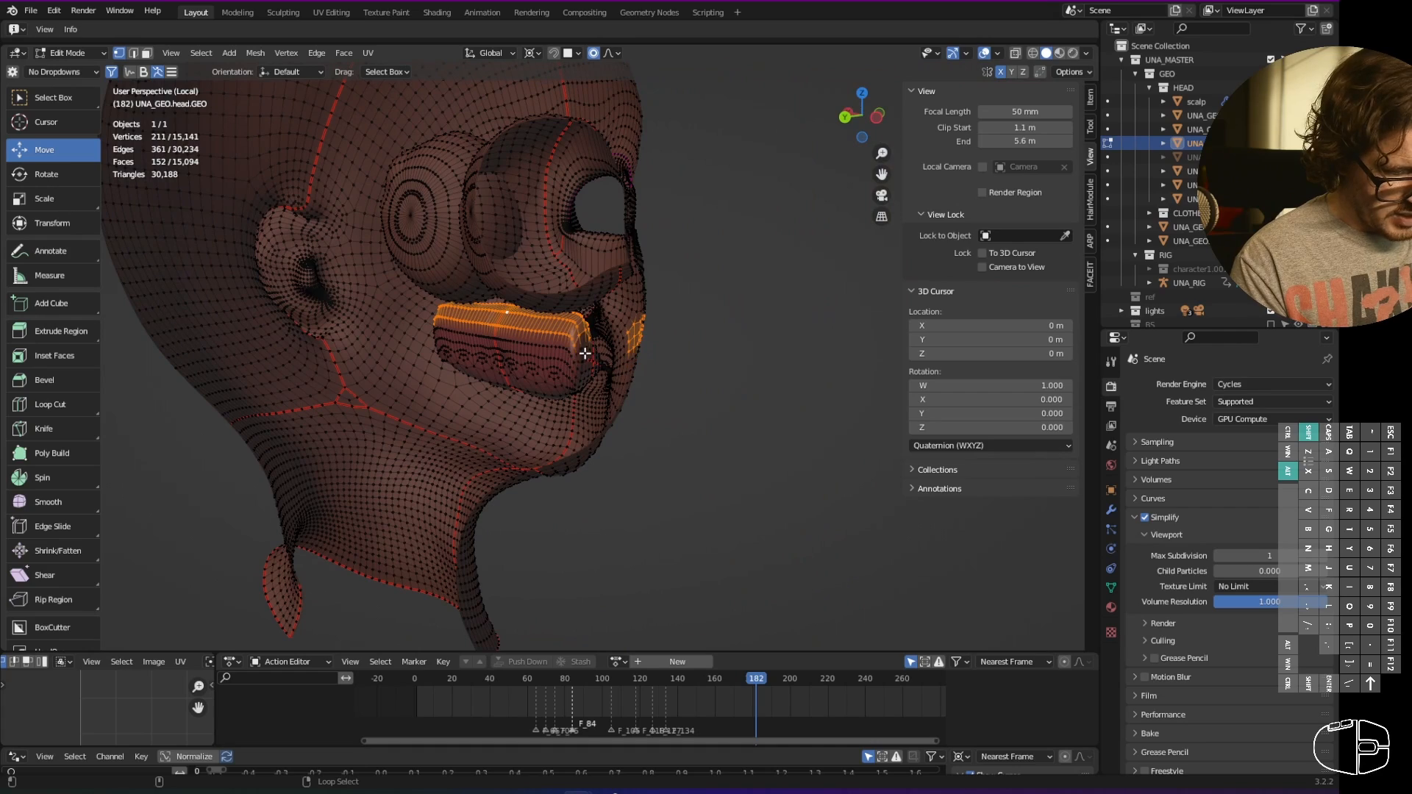
- Deselect the stray cheek vertices beside the mouth and grow the remaining upper mouth selection once
middle_click_drag(653, 384, 708, 384)
key("c")
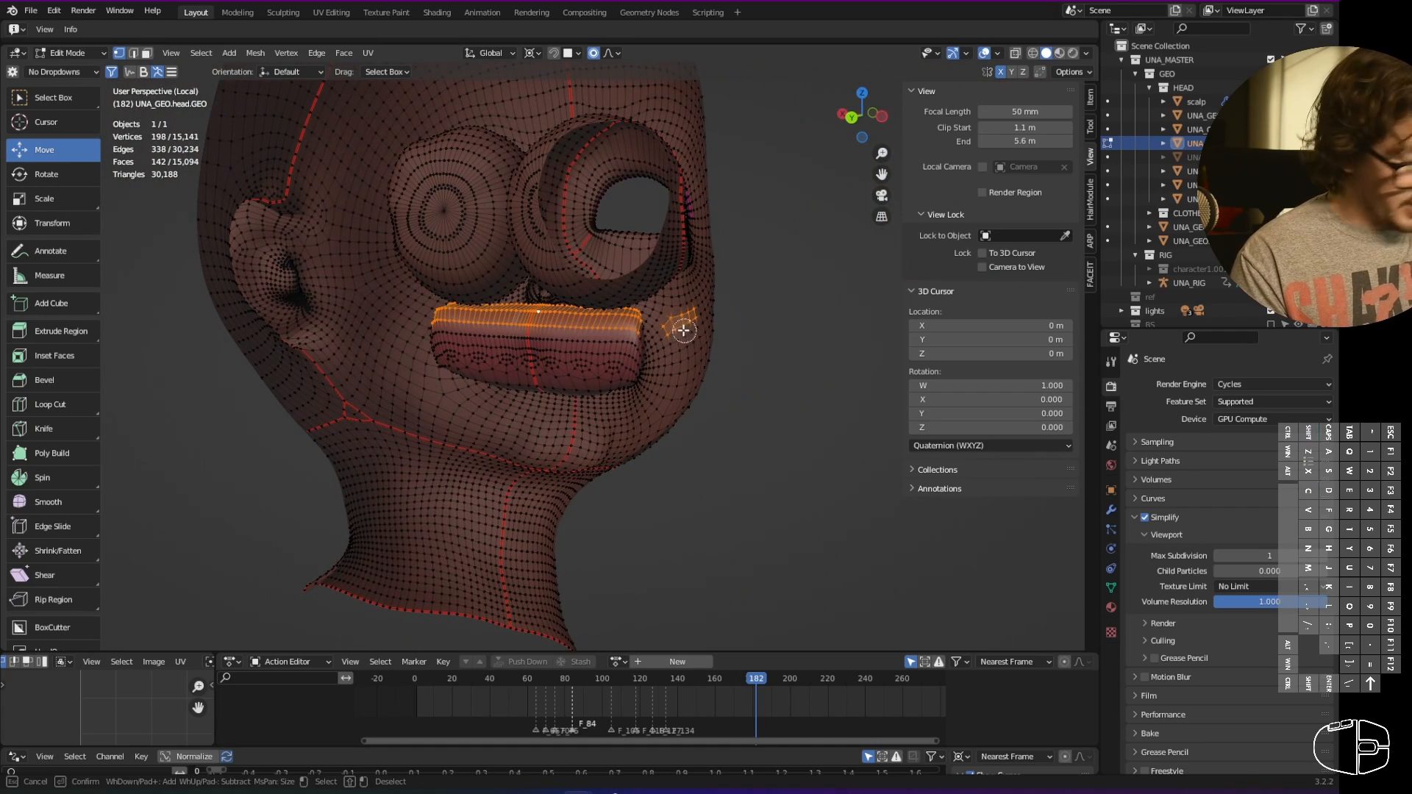
left_click_drag(683, 328, 709, 312, "shift")
right_click(691, 346)
middle_click_drag(700, 391, 610, 338)
key("ctrl+KP_Add")
- Assign the Faceit Upper Teeth vertex group to the selected upper inner-mouth vertices of the head
middle_click_drag(739, 371, 695, 364)
left_click(1090, 274)
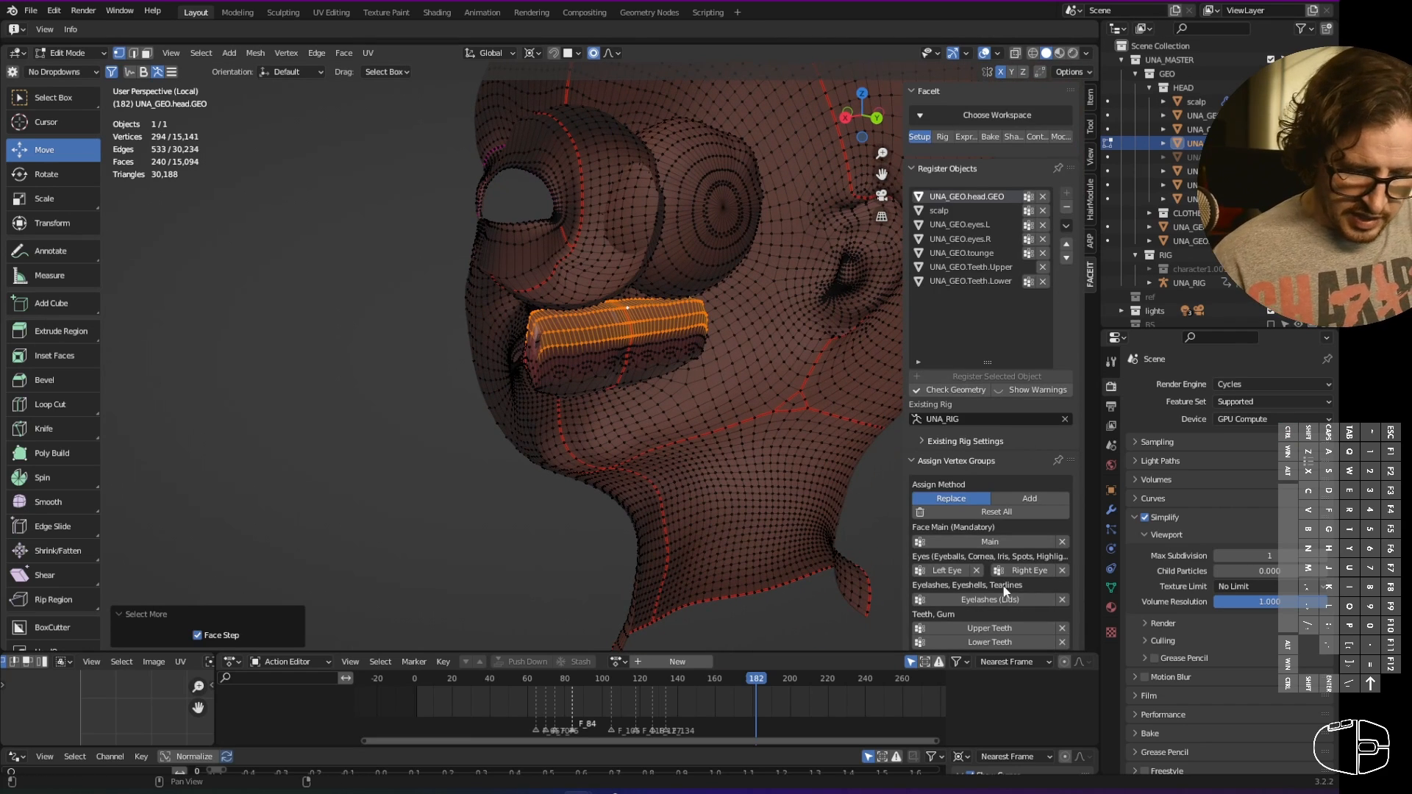
scroll(1005, 591, "down", 3)
left_click(991, 533)
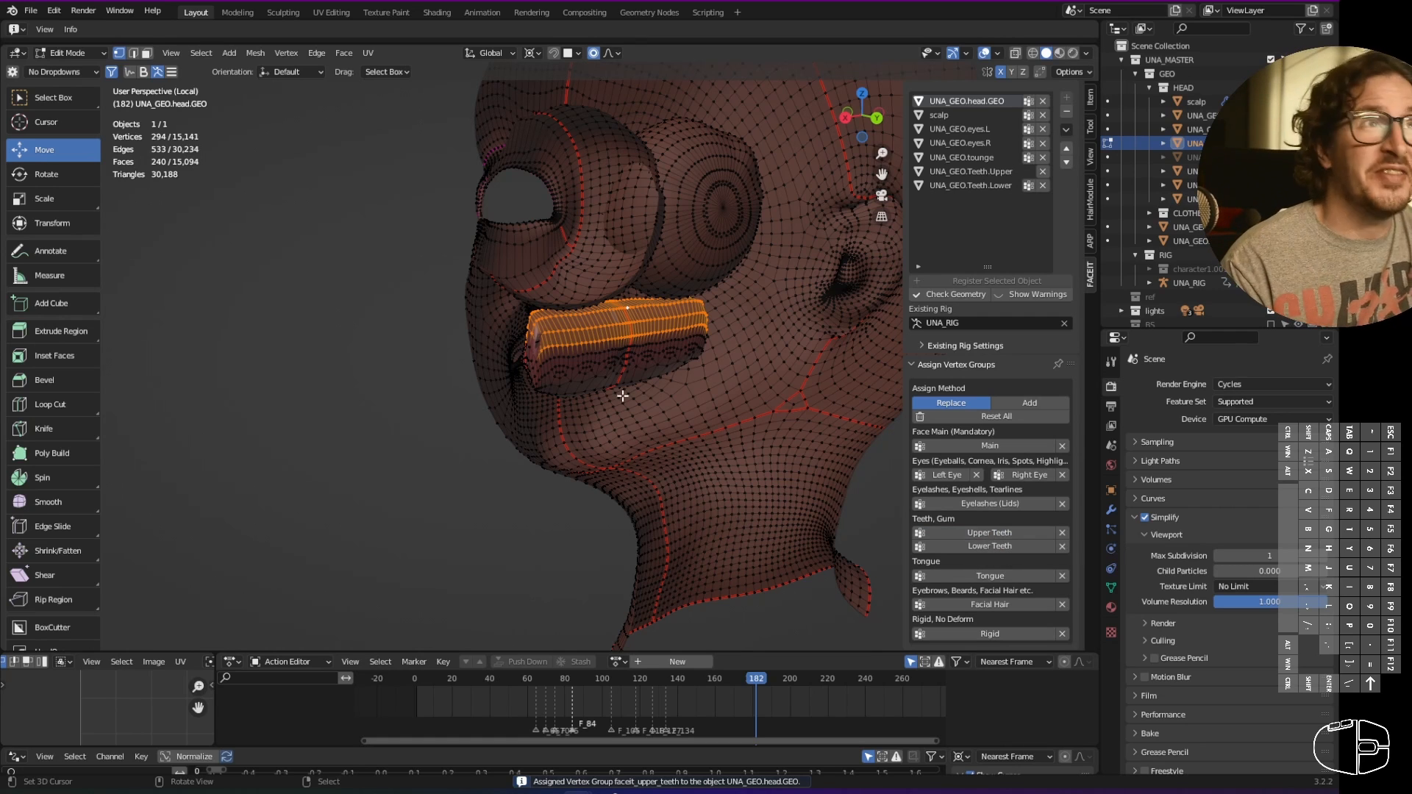
- Select a shortest vertex path along the floor of the inner mouth and grow the selection outward
middle_click_drag(662, 375, 632, 375)
left_click(509, 333)
middle_click_drag(509, 333, 520, 337, "shift")
left_click(545, 345, "ctrl")
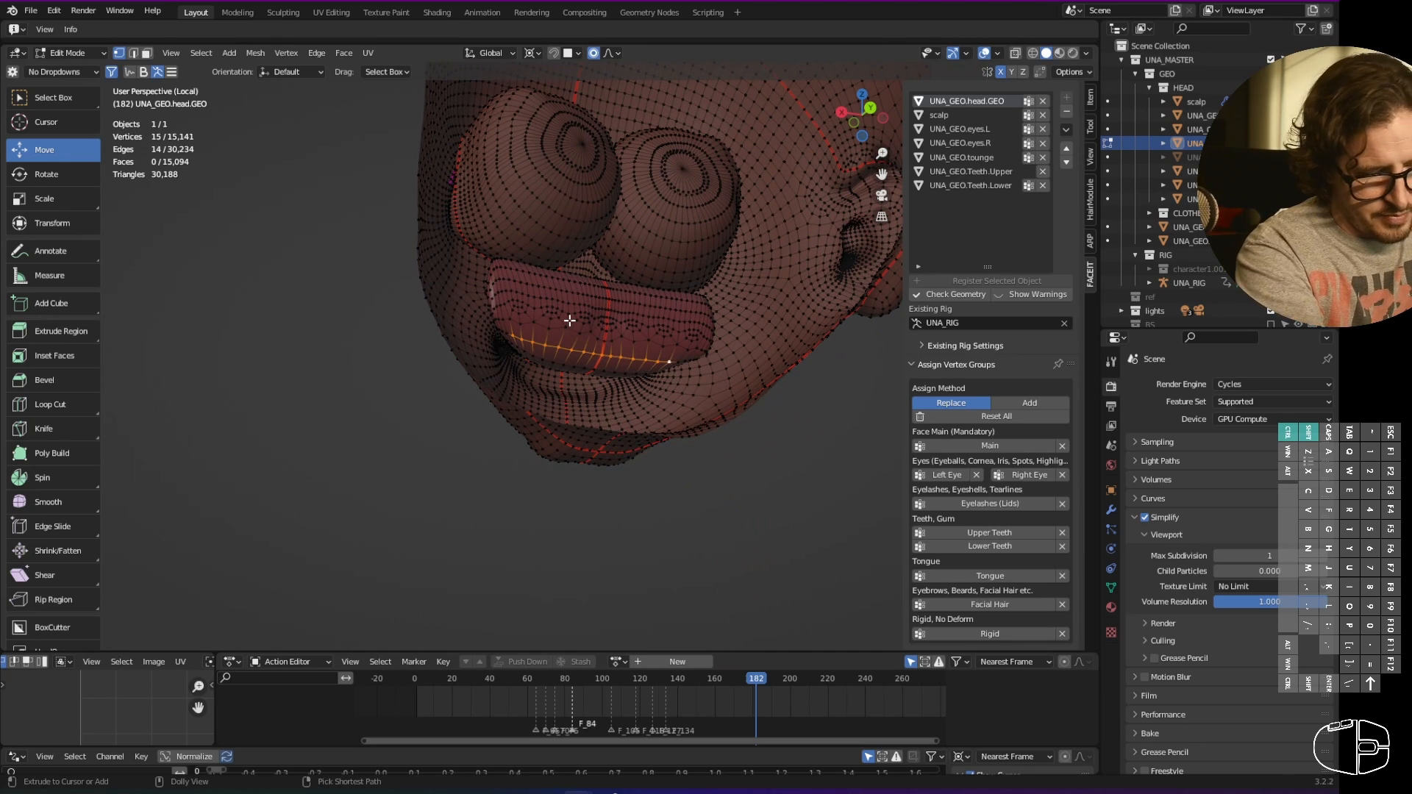
key("ctrl+KP_Add")
key("ctrl+KP_Add")
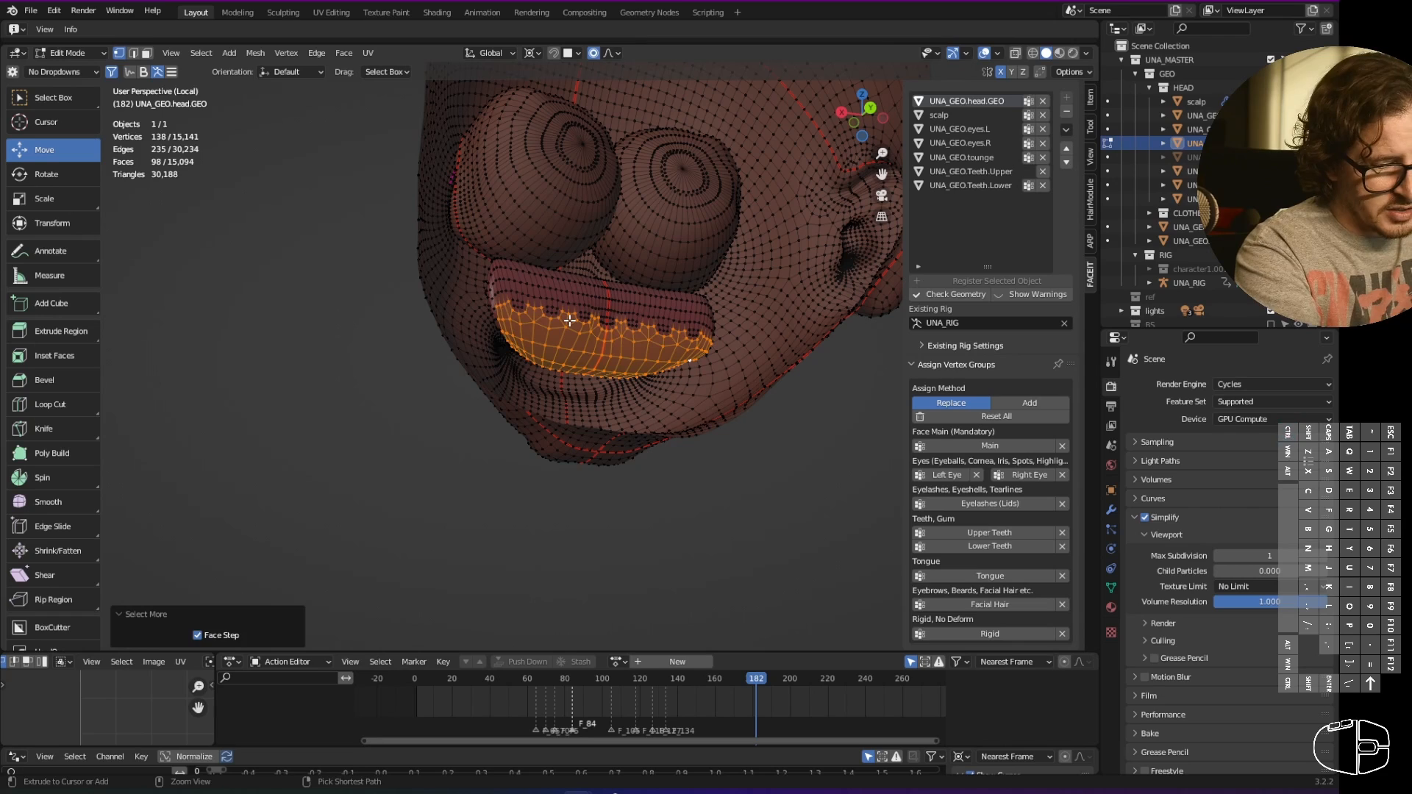
key("ctrl+z")
middle_click_drag(570, 321, 591, 297)
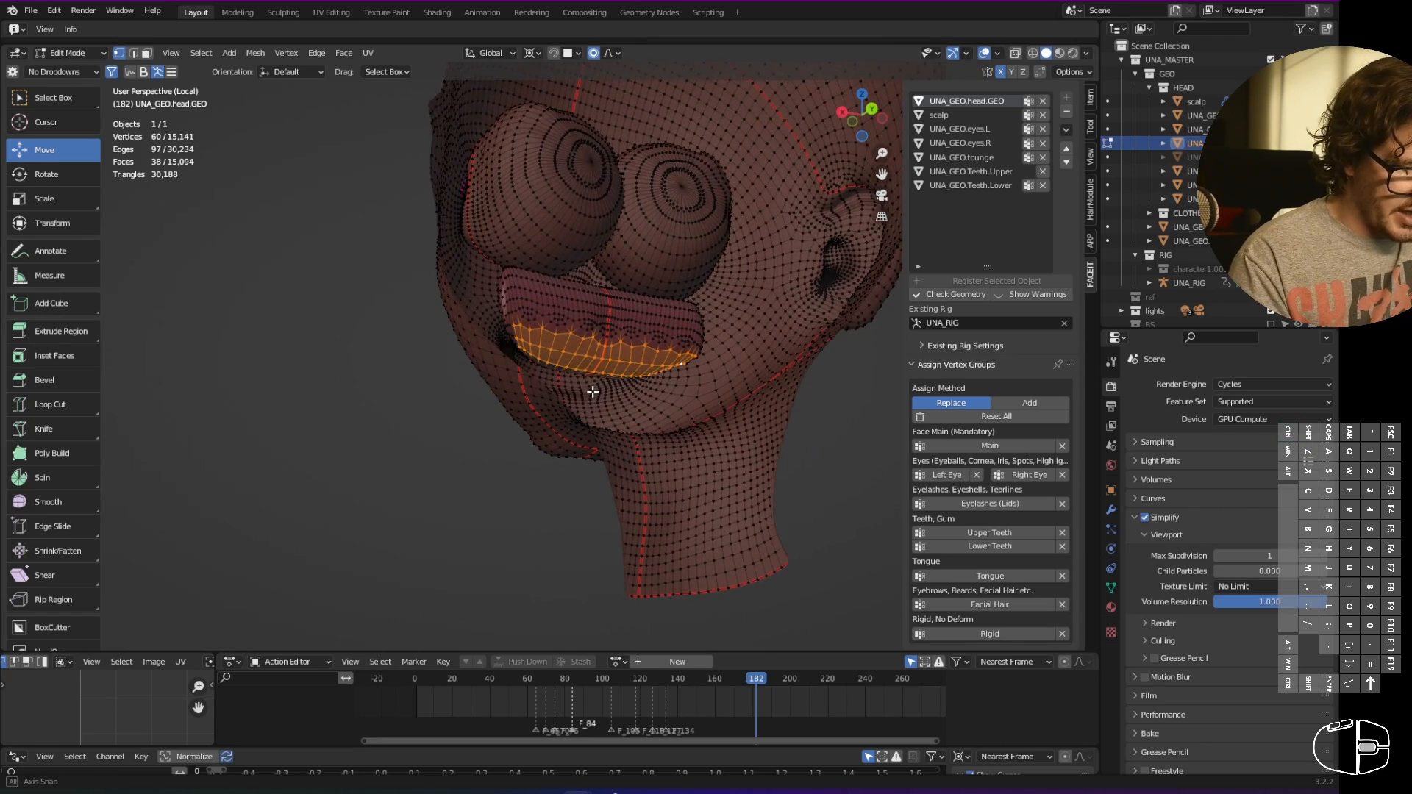
key("ctrl+KP_Add")
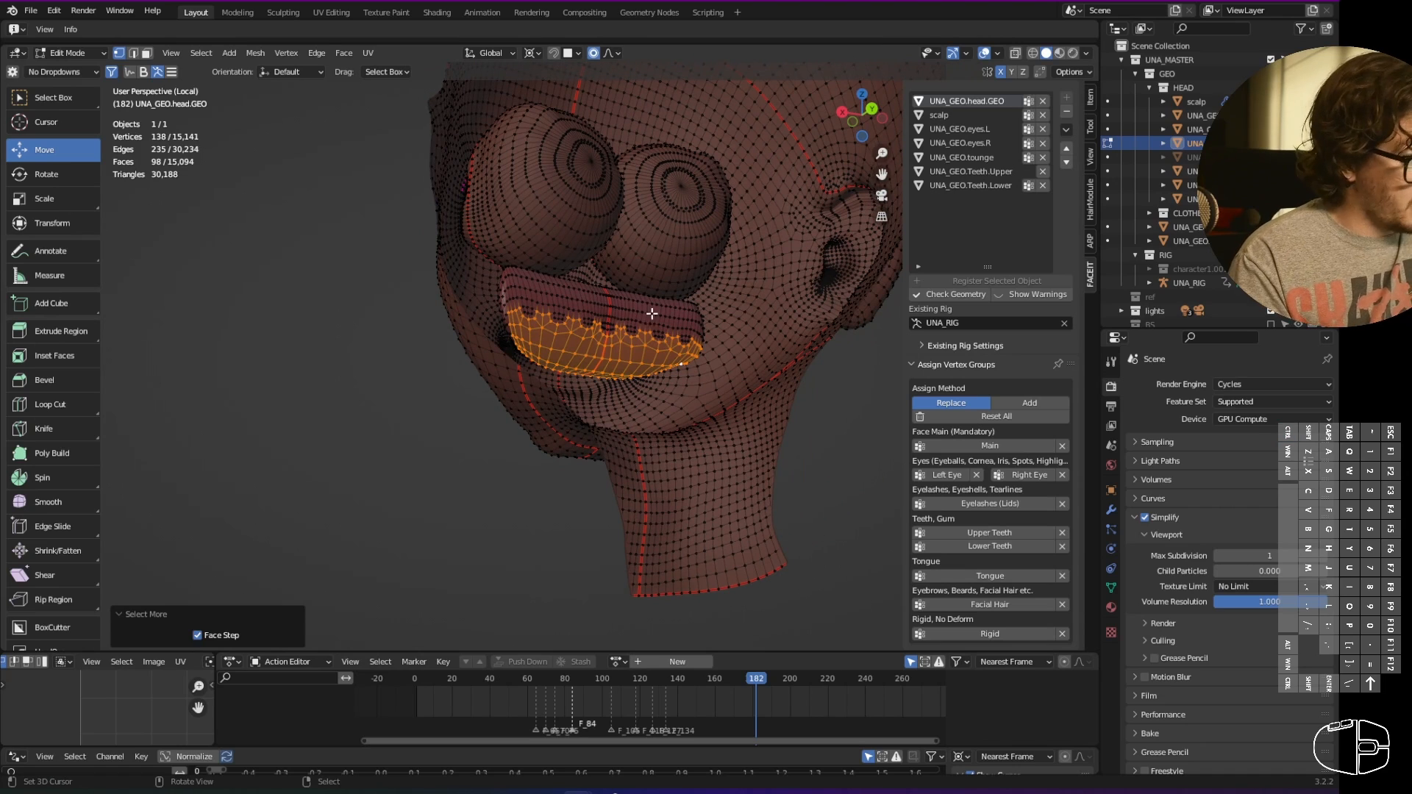
- Circle-deselect the jagged upper vertices of the lower mouth selection
key("c")
left_click_drag(523, 309, 717, 351, "shift")
key("Escape")
mouse_move(771, 381)
middle_mouse_down()
mouse_move(731, 350)
mouse_move(694, 367)
mouse_move(754, 384)
mouse_move(575, 336)
mouse_move(564, 319)
middle_mouse_up()
key("c")
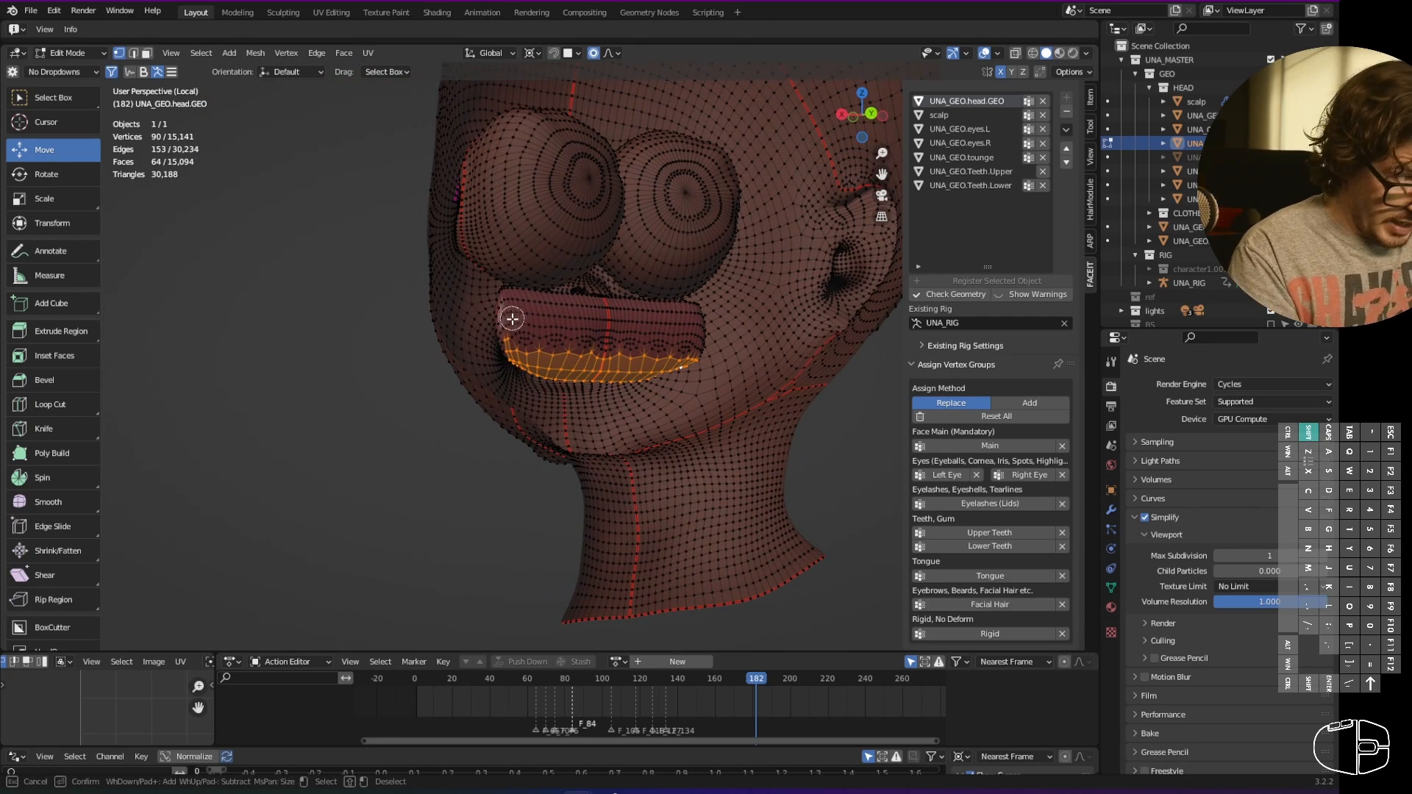
key("Escape")
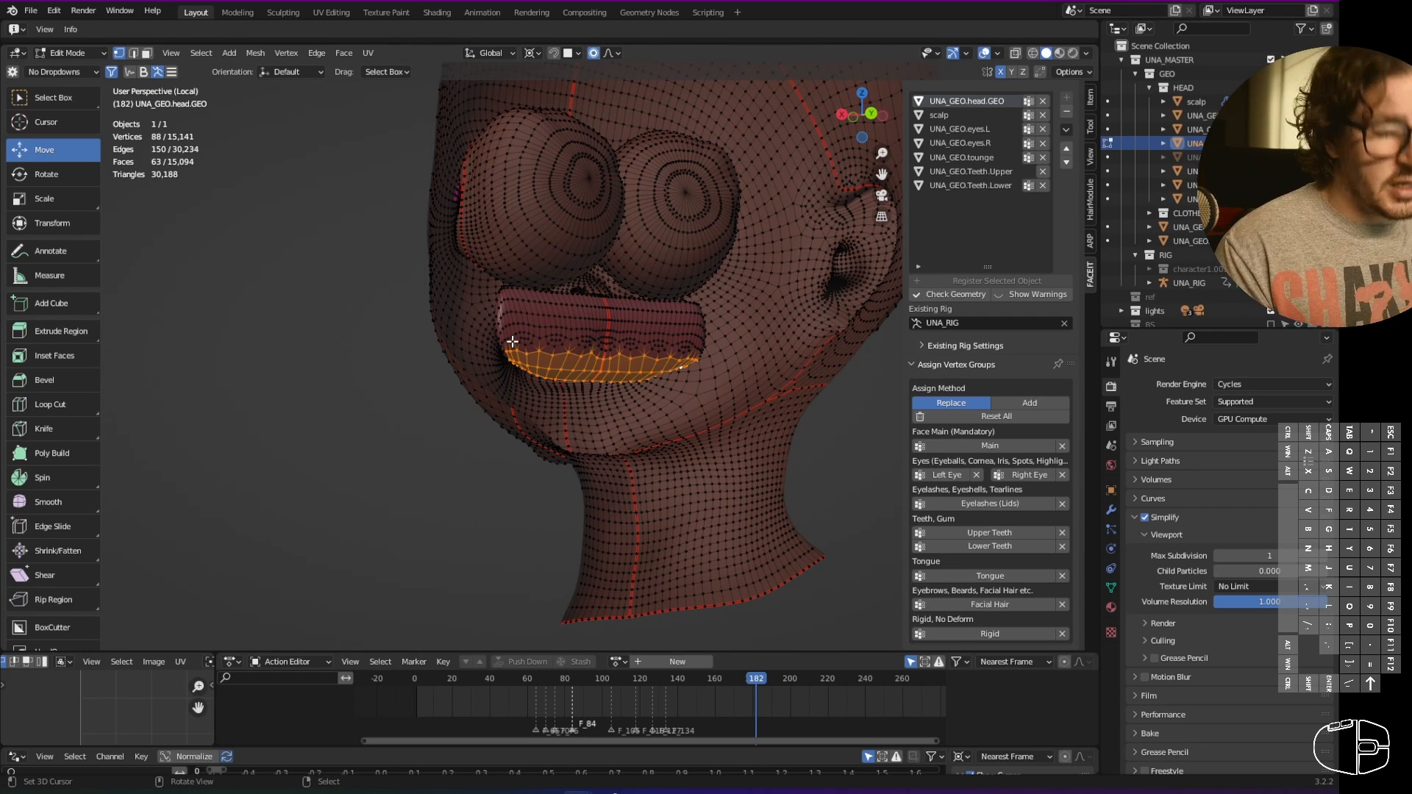
- Deselect the remaining raised vertices along the side and back of the lower mouth selection
middle_click_drag(666, 328, 674, 375)
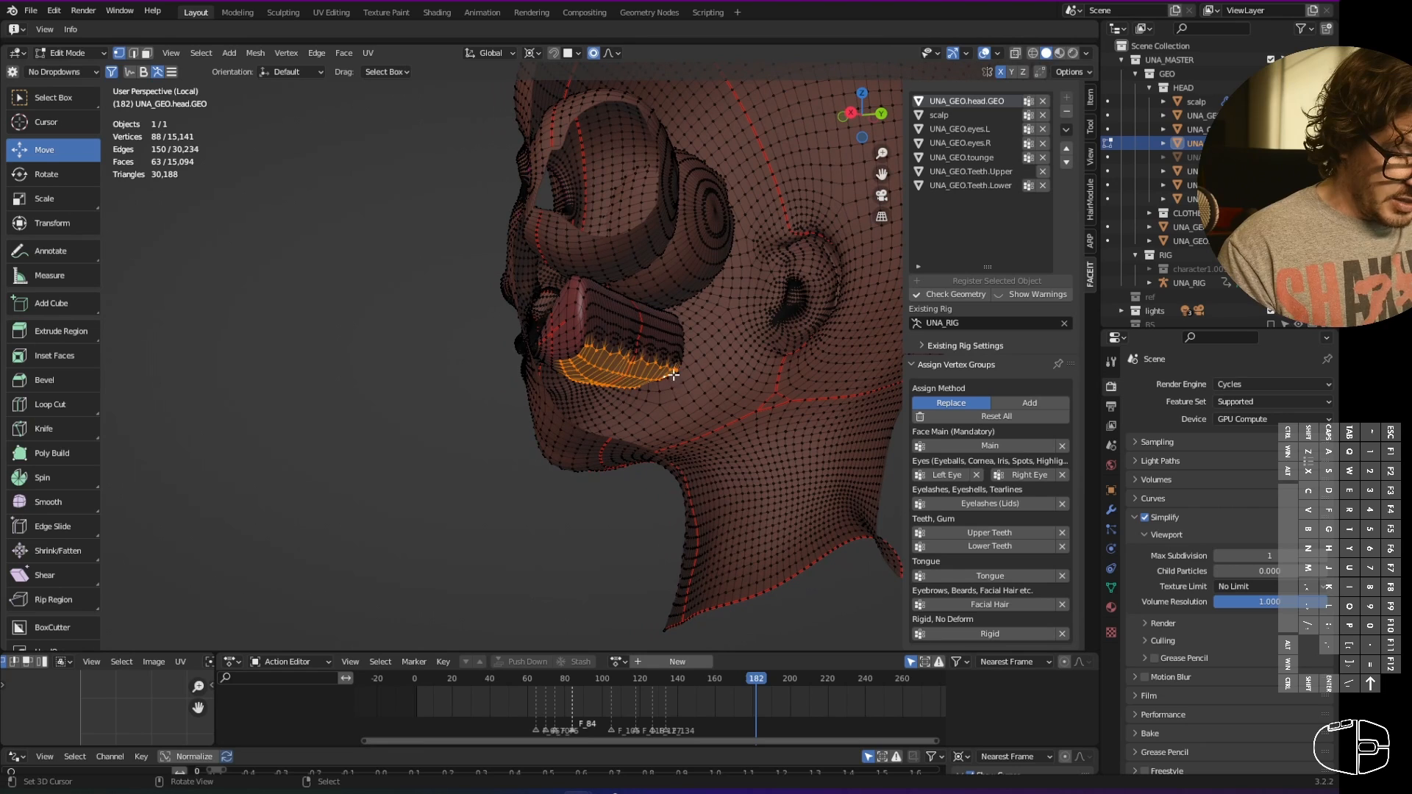
left_click(615, 354, "alt+shift")
key("c")
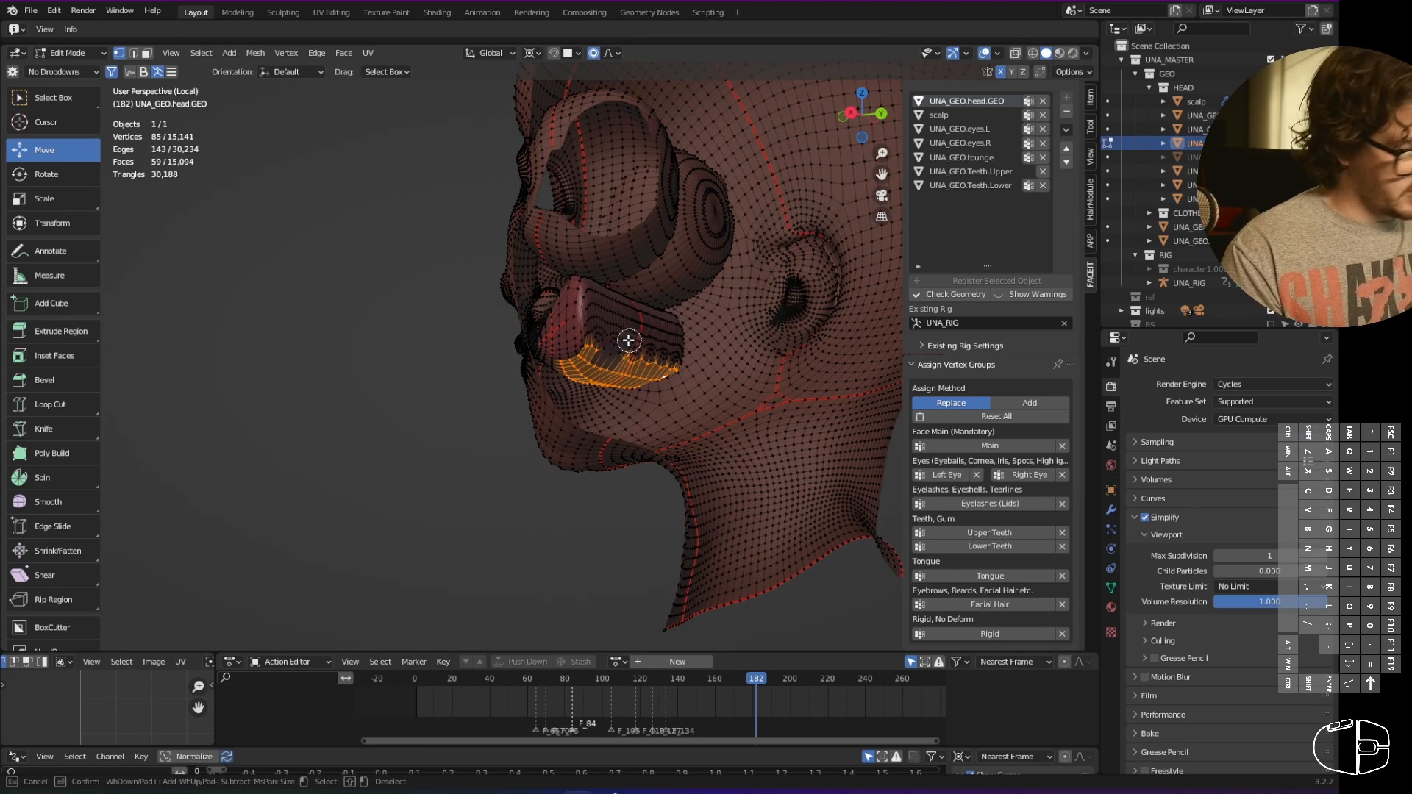
mouse_move(630, 341)
middle_mouse_down()
mouse_move(608, 341)
mouse_move(672, 366)
mouse_move(725, 363)
mouse_move(713, 376)
mouse_move(757, 384)
mouse_move(797, 338)
middle_mouse_up()
right_click(713, 352)
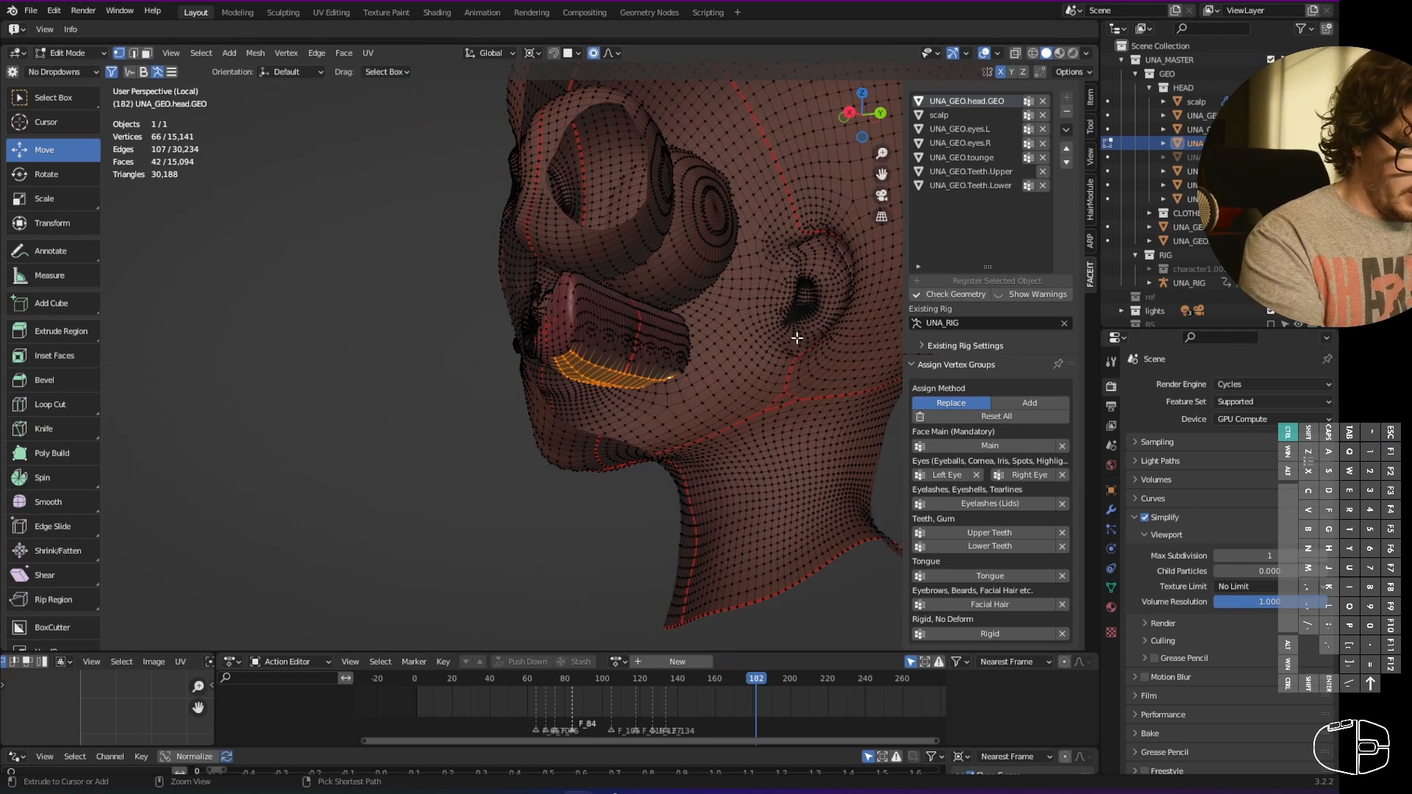
- Grow the lower mouth selection twice and circle-deselect its uneven upper edge
key("ctrl+KP_Add")
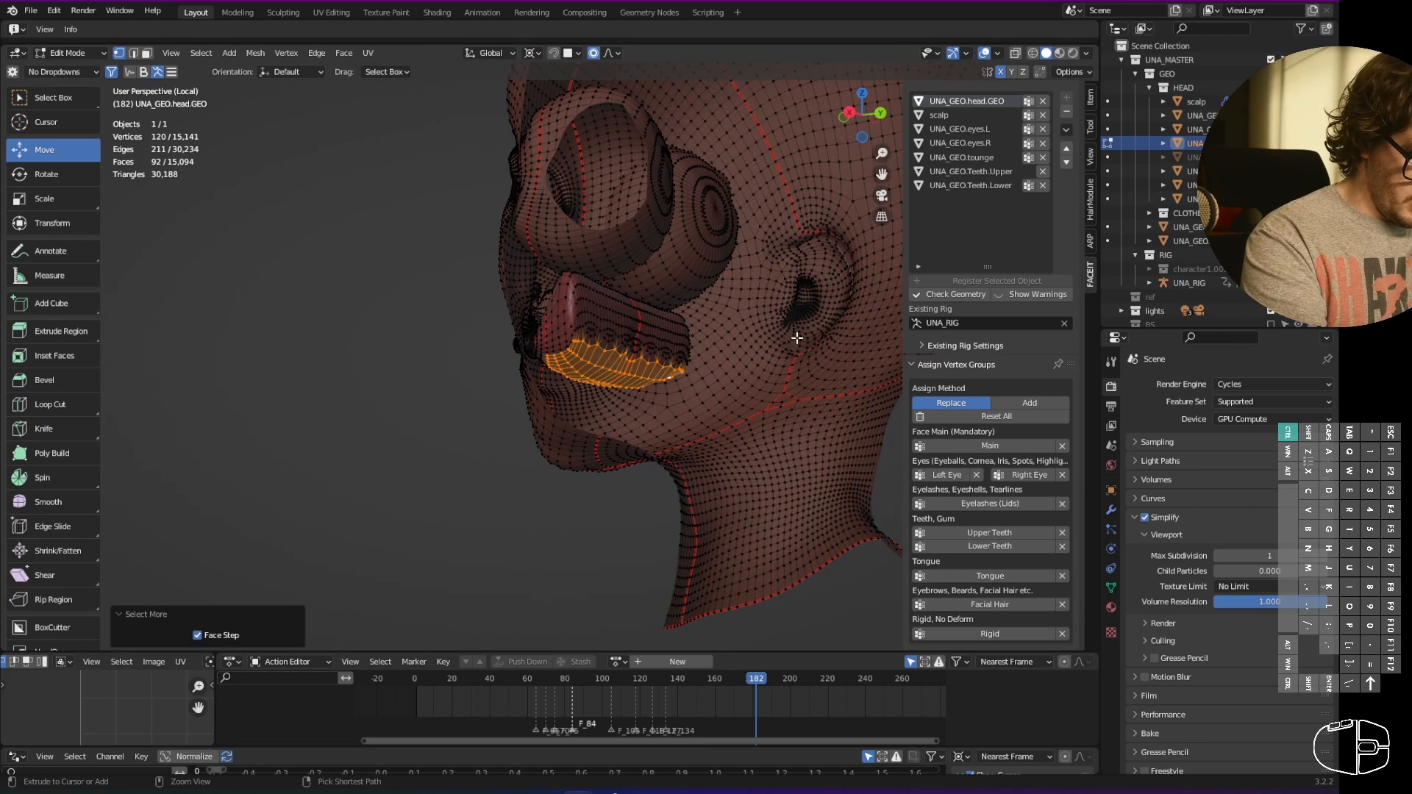
key("ctrl+KP_Add")
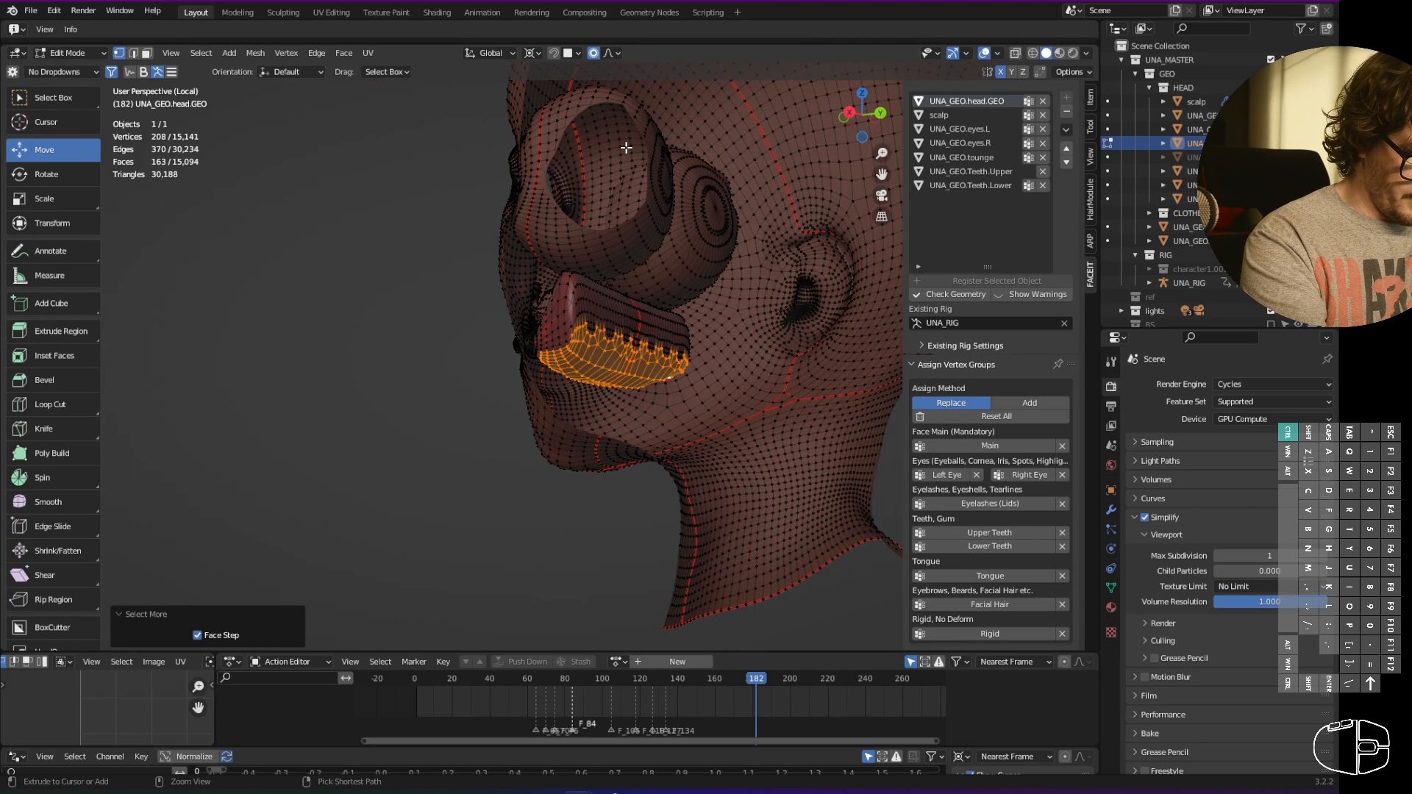
key("c")
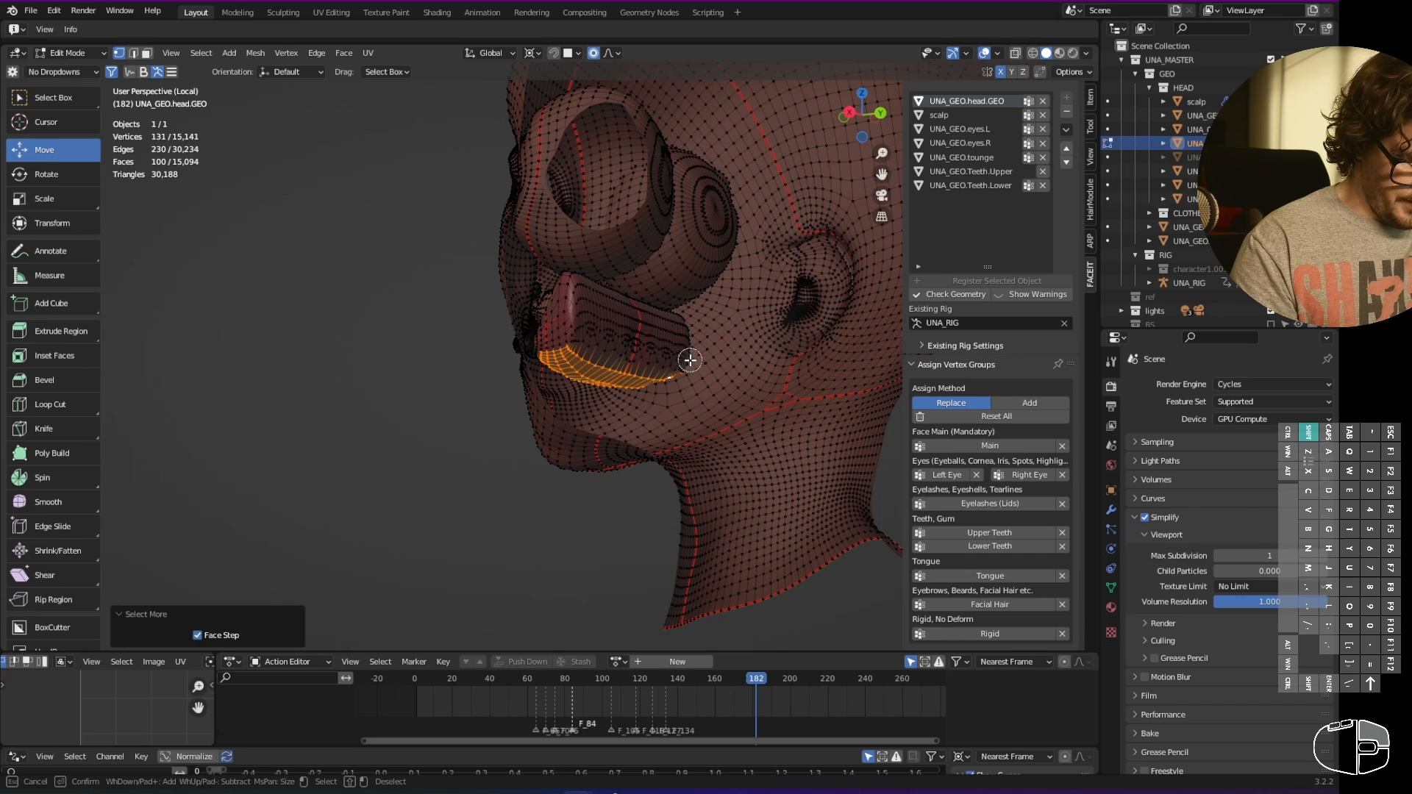
key("Escape")
- Extend the lower mouth selection at its corner, grow it once, and assign the Lower Teeth vertex group
middle_click_drag(753, 356, 681, 349)
left_click(690, 328, "shift")
key("ctrl+KP_Add")
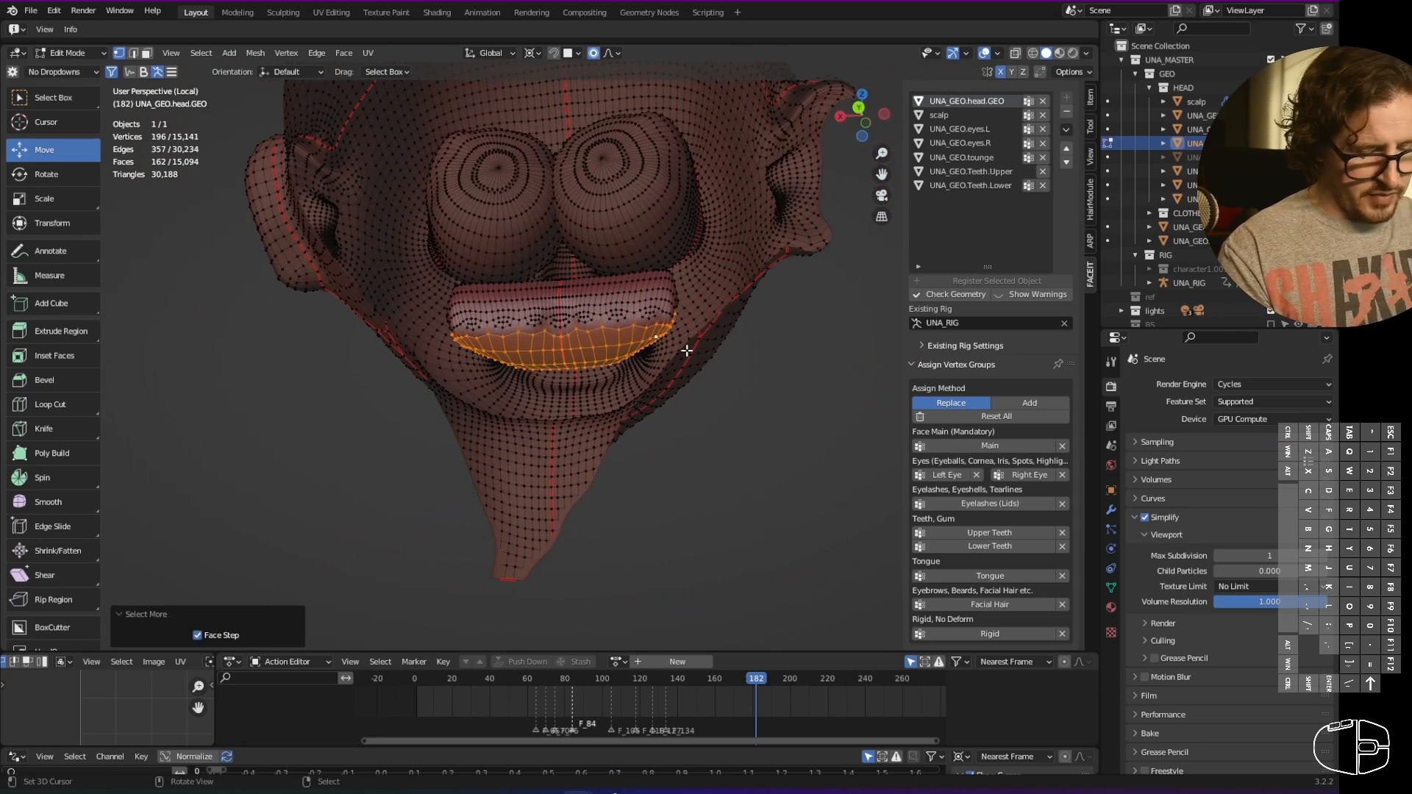
middle_click_drag(605, 409, 656, 392)
left_click(1004, 548)
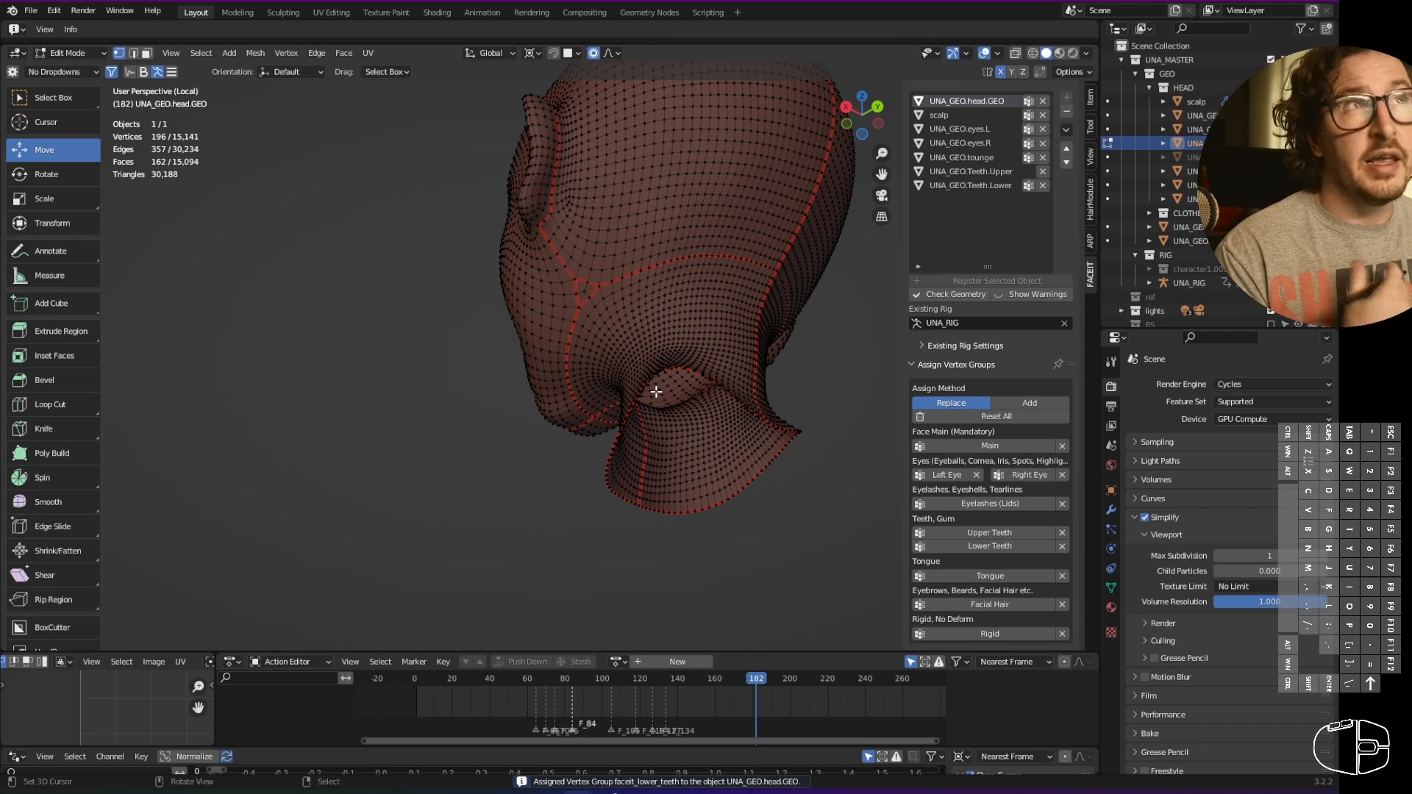
- Leave local view and return the head mesh to Object Mode with the whole character visible
middle_click_drag(656, 392, 497, 416)
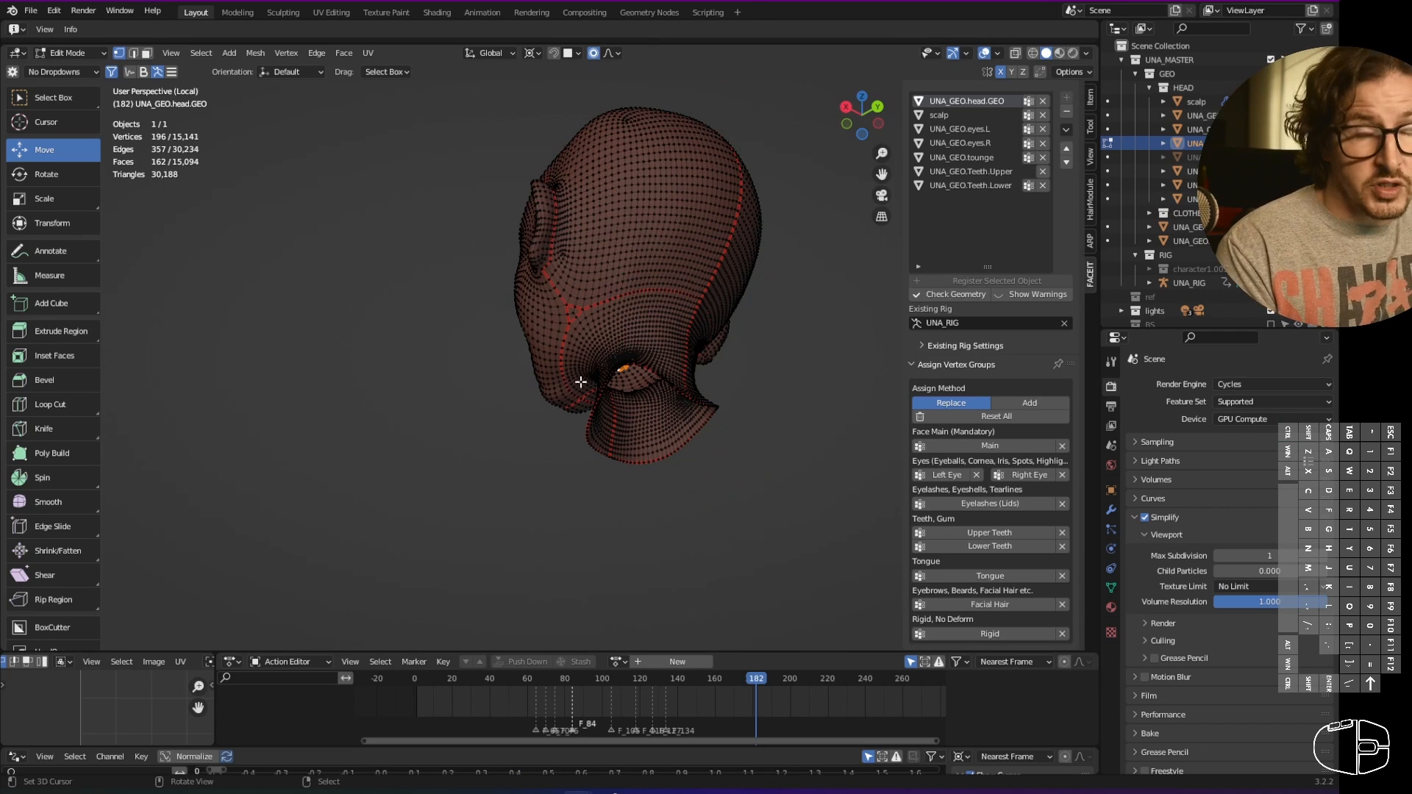
middle_click_drag(580, 382, 688, 404)
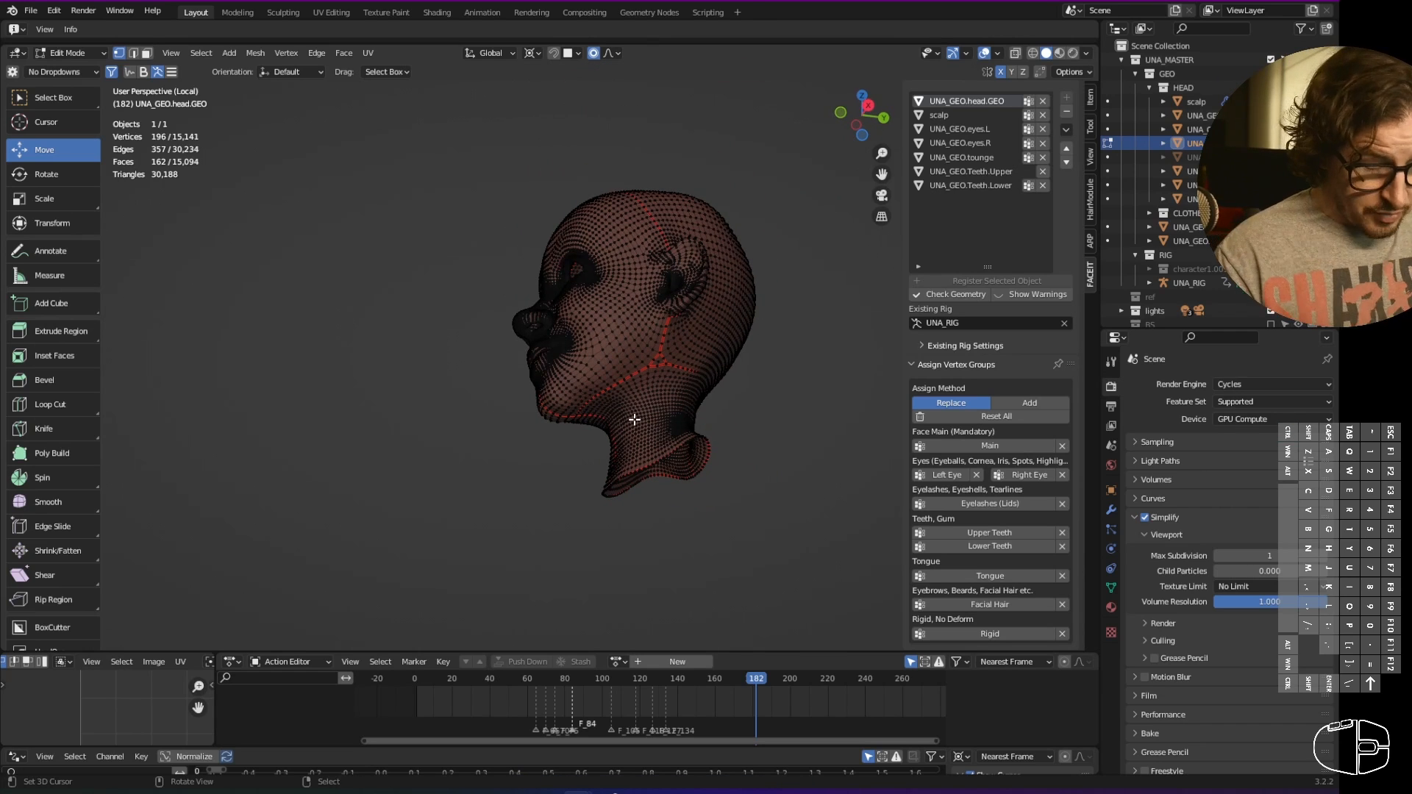
key("KP_Divide")
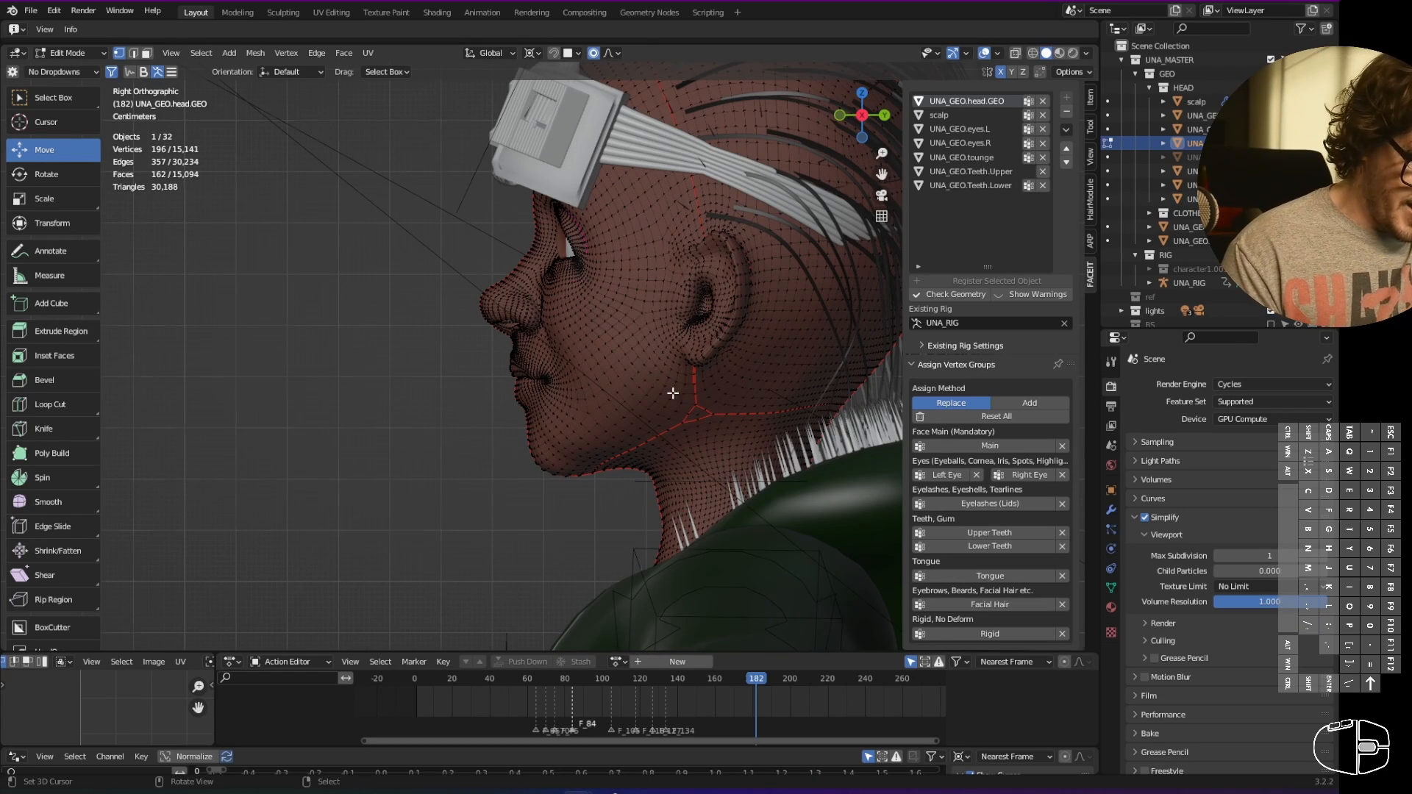
middle_click_drag(673, 394, 724, 382)
scroll(724, 379, "up", 1)
scroll(767, 372, "up", 2)
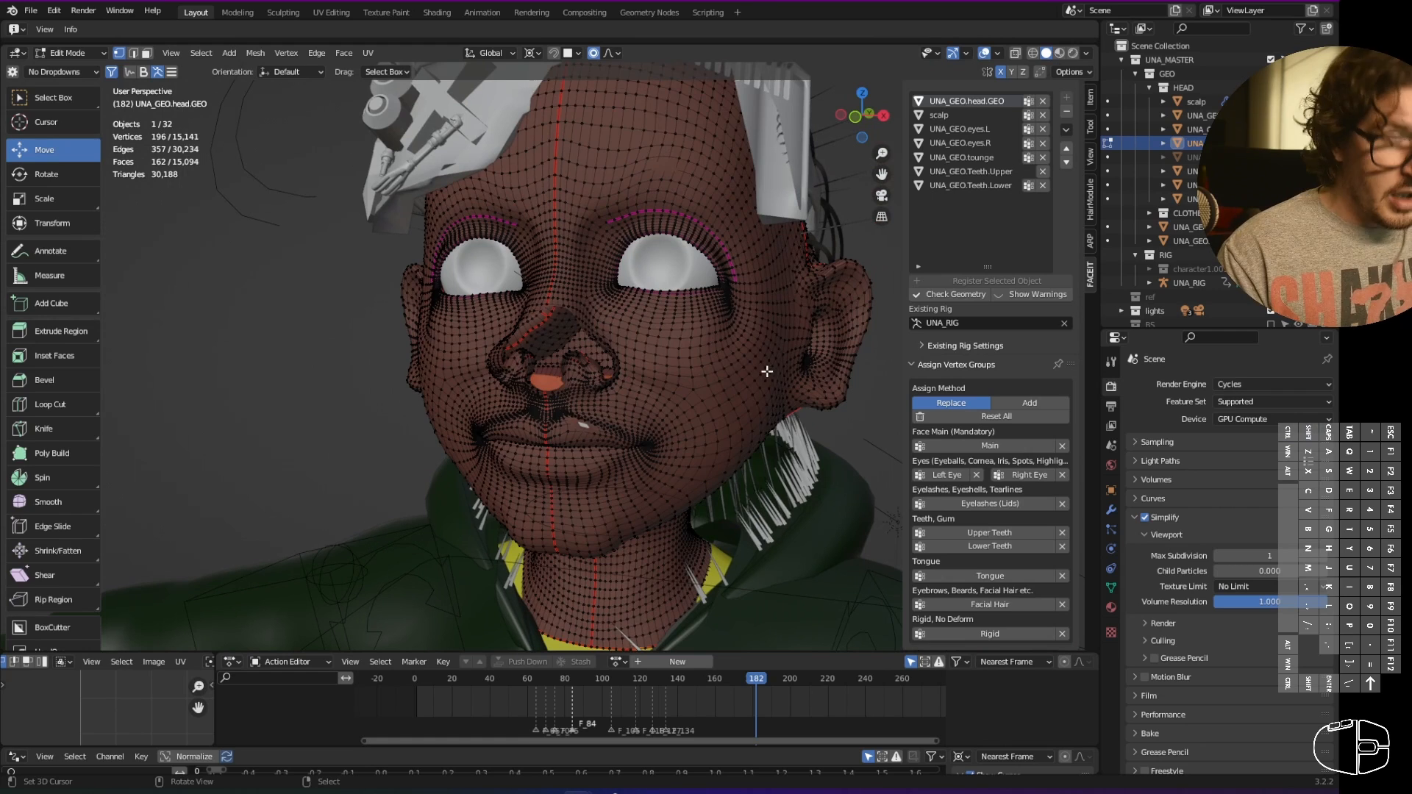
key("ctrl+Tab")
left_click(674, 316)
key("ctrl+Tab")
left_click(682, 456)
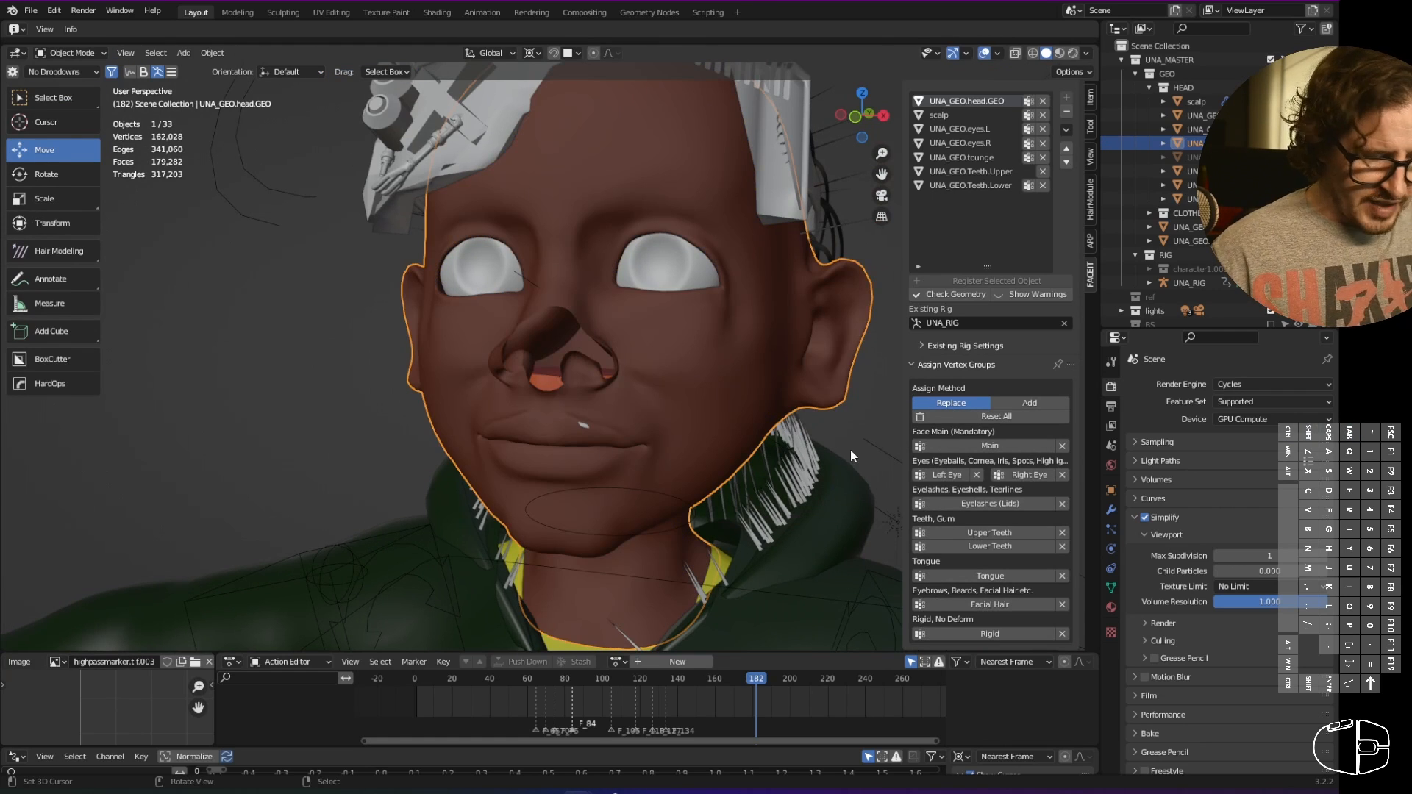
- Set the viewport clip start to 0.001 m and the clip end to 43.9 m
scroll(809, 449, "down", 4)
left_click(1090, 157)
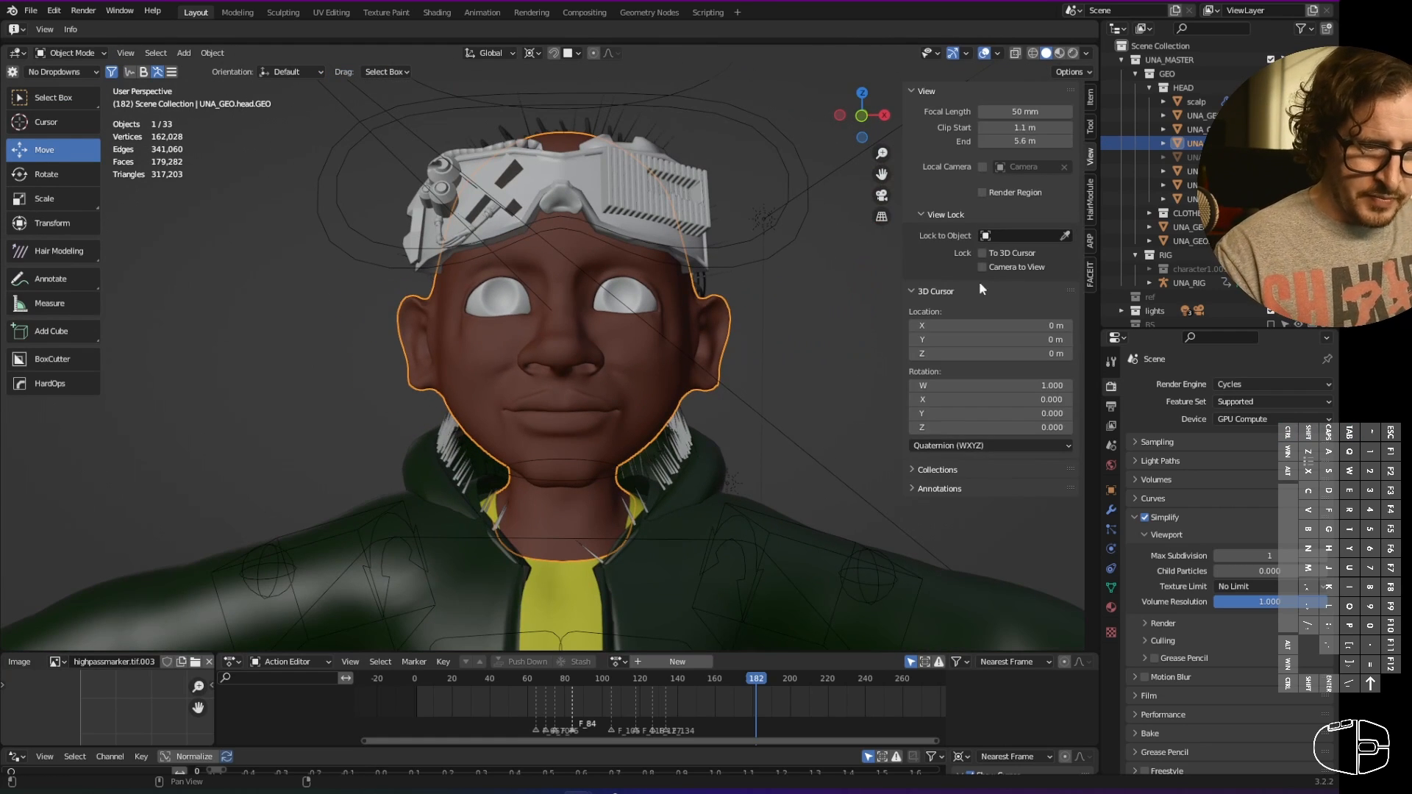
left_click_drag(1016, 141, 824, 171)
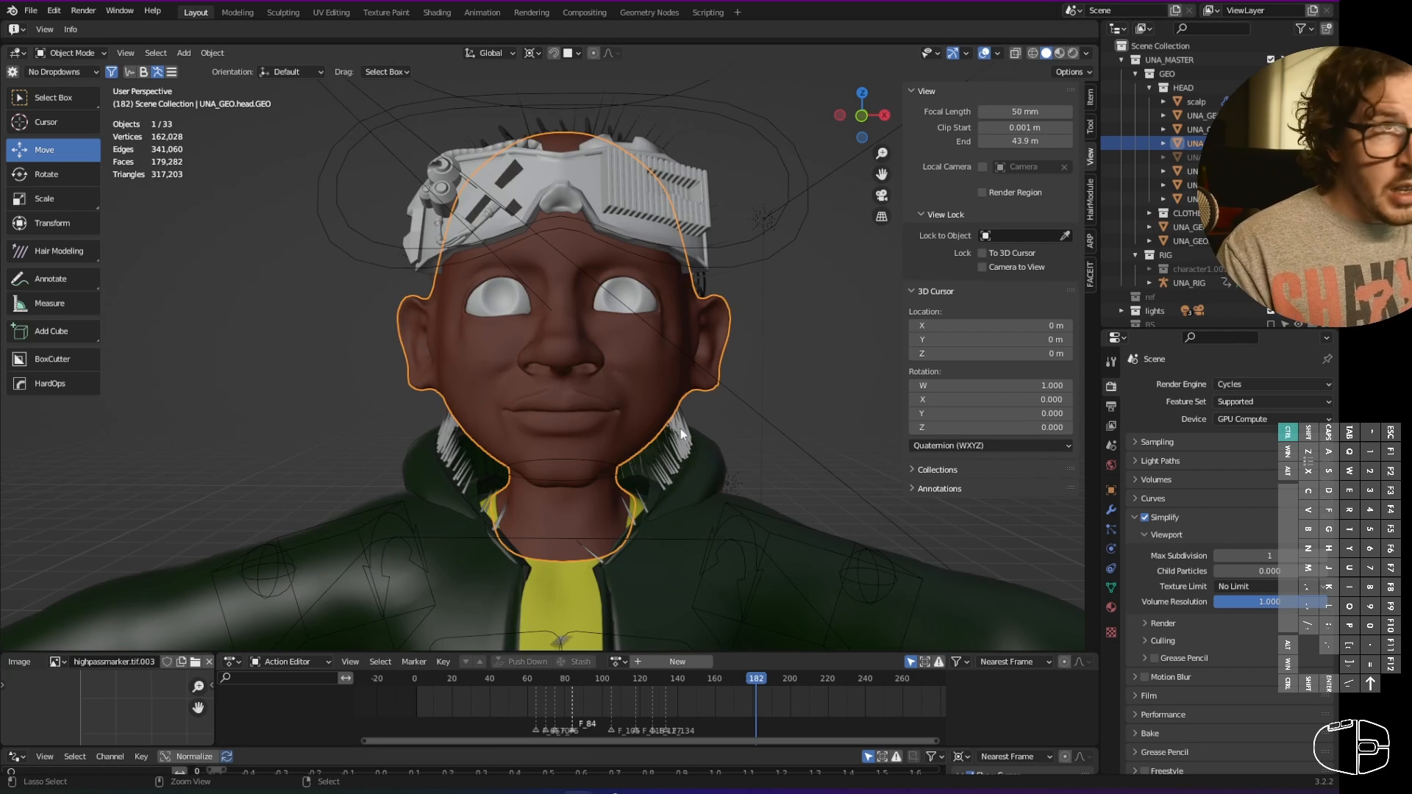
scroll(681, 434, "up", 1)
- Assign the Upper Teeth vertex group to UNA_GEO.Teeth.Upper and the Lower Teeth vertex group to UNA_GEO.Teeth.Lower
left_click(1090, 274)
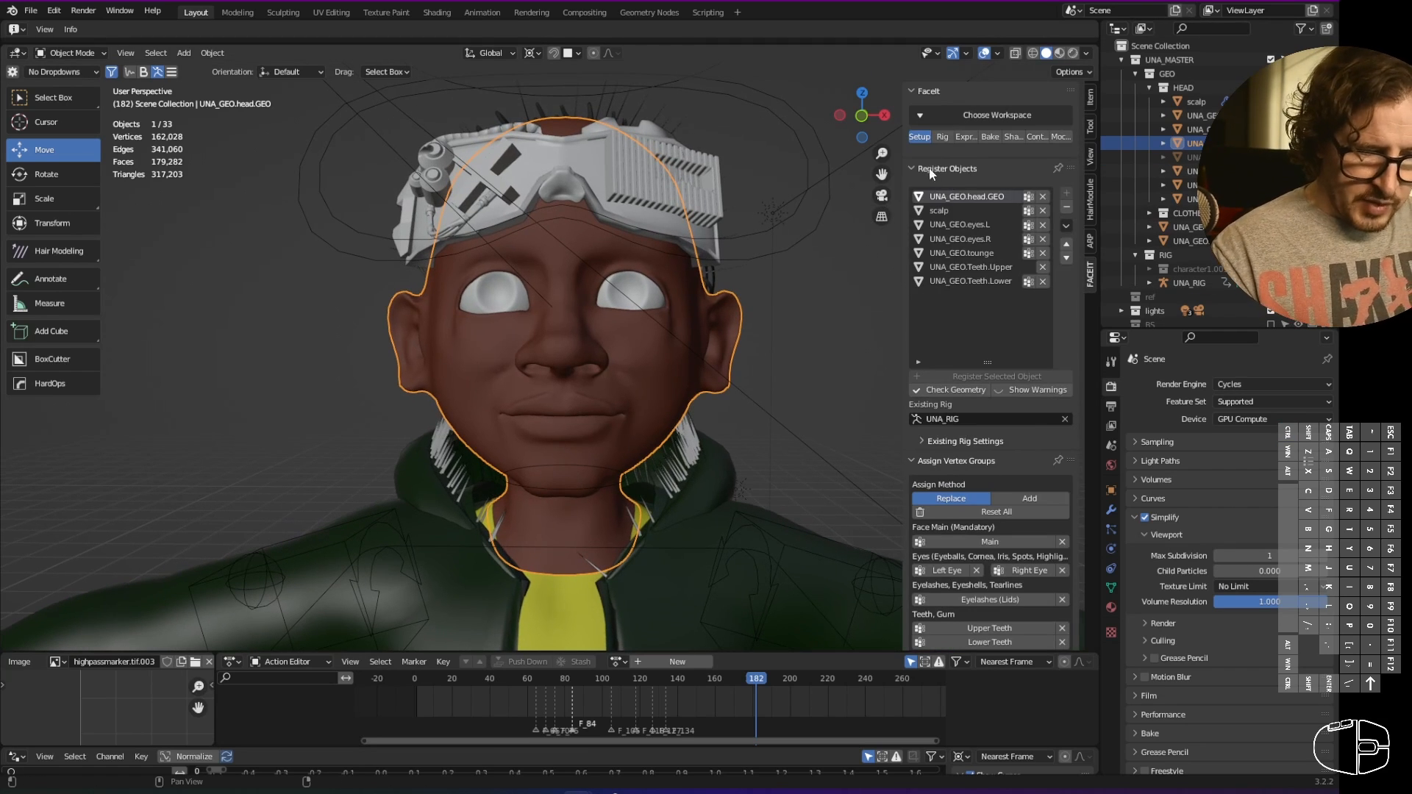
scroll(981, 591, "down", 3)
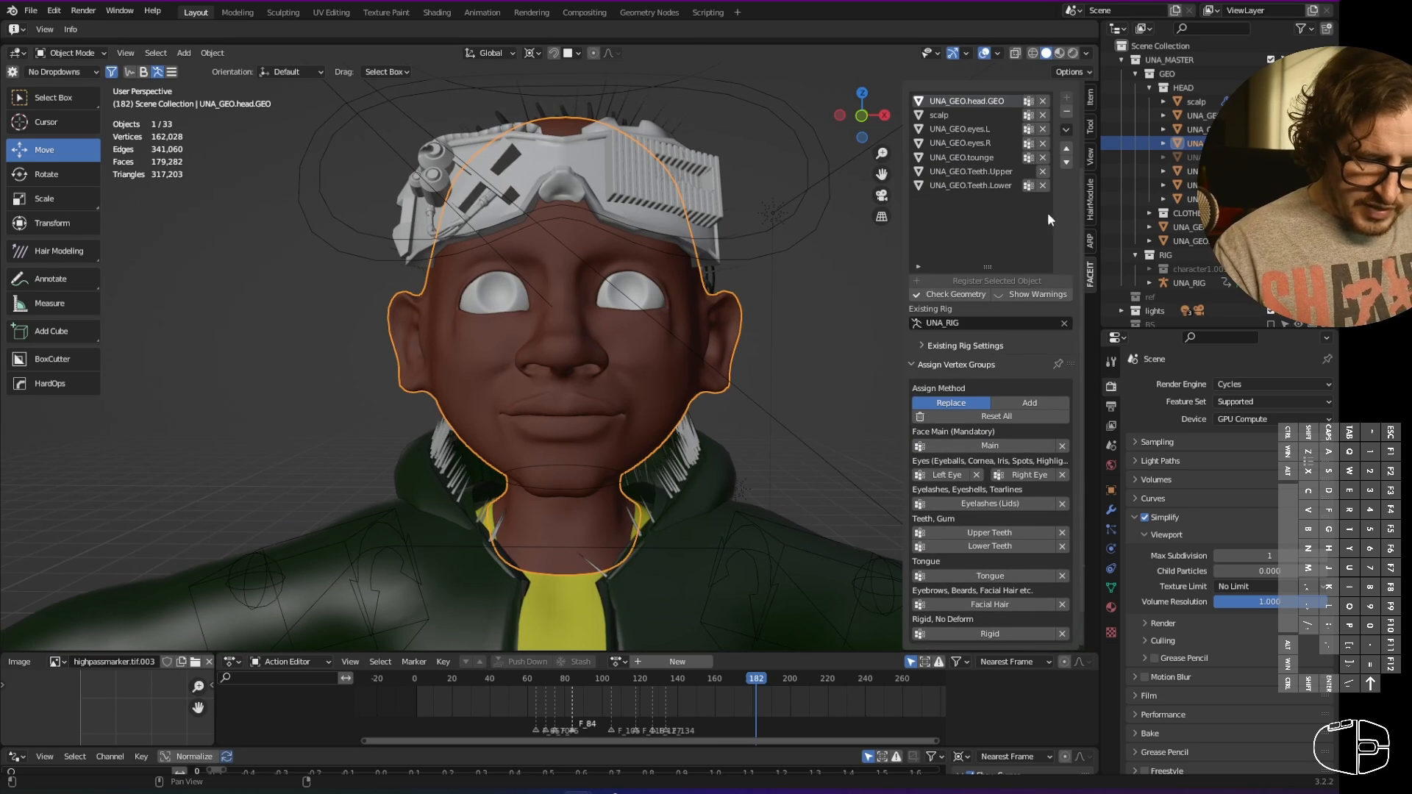
left_click(999, 171)
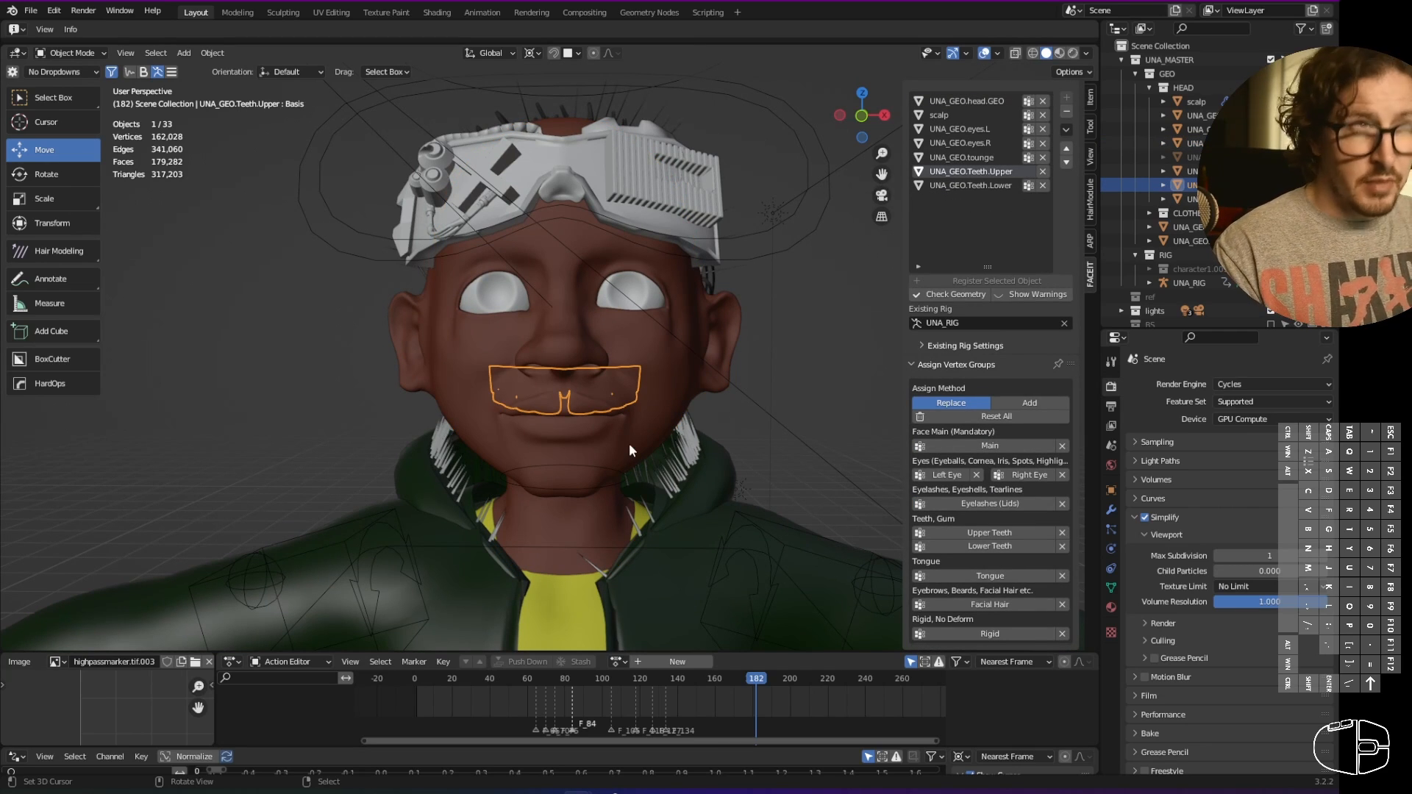
left_click(1001, 531)
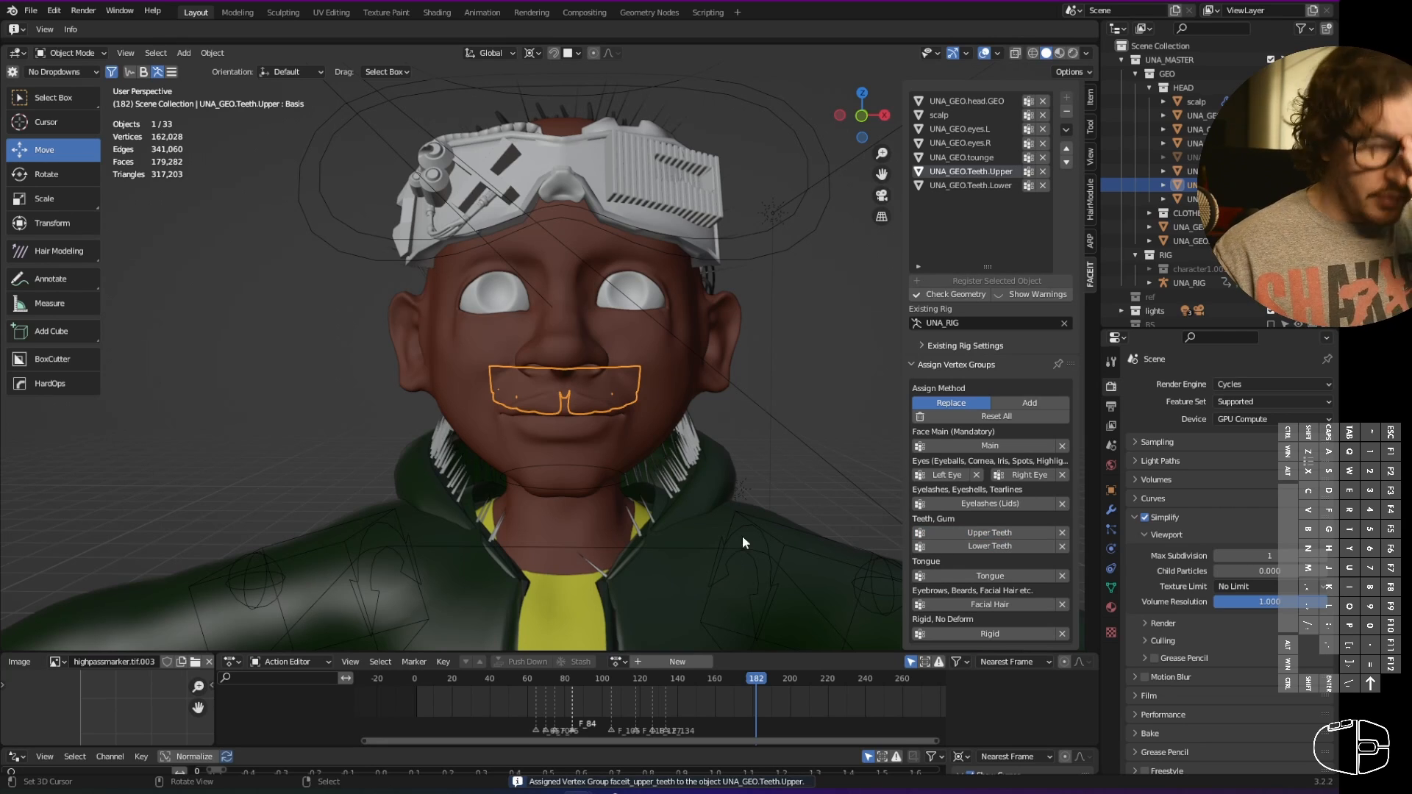
left_click(971, 185)
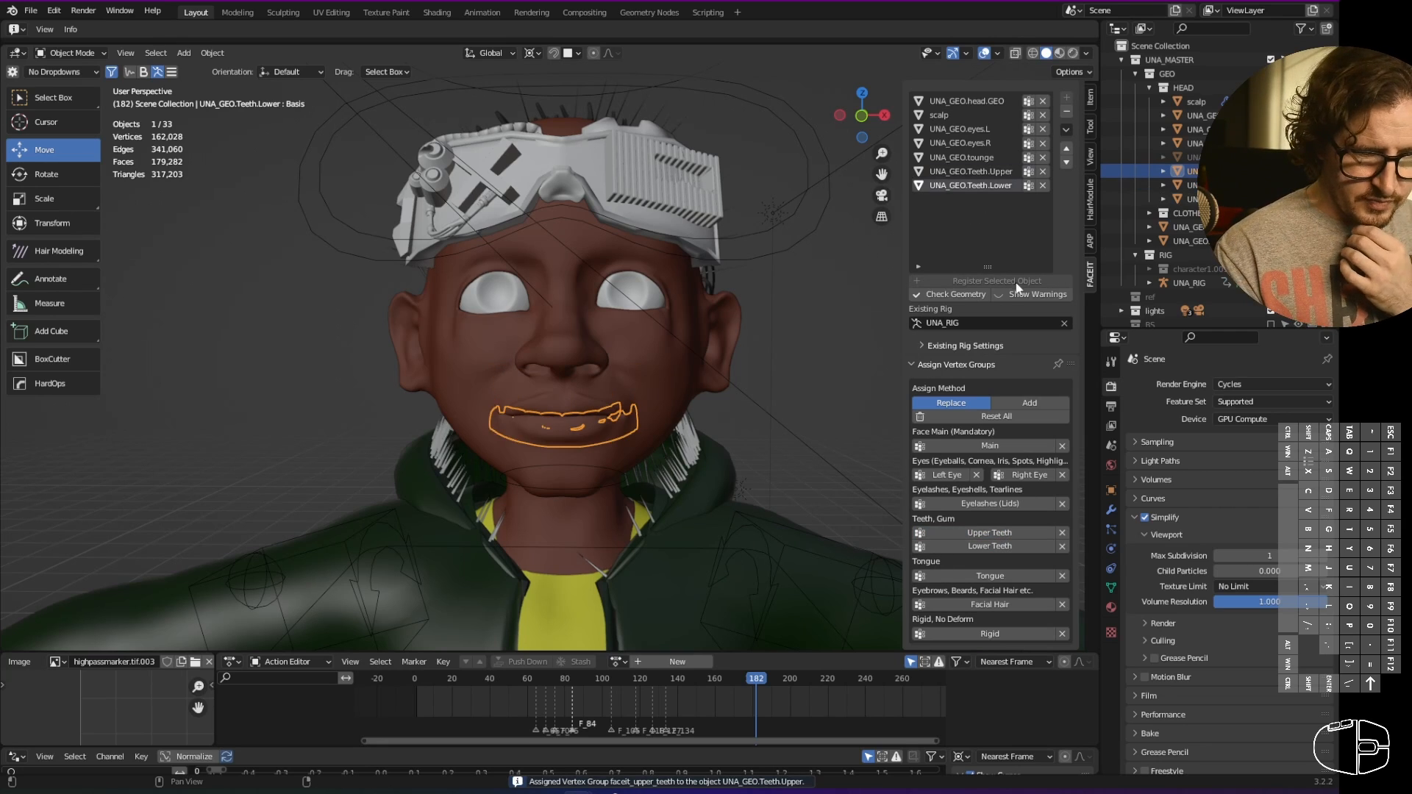
left_click(1010, 548)
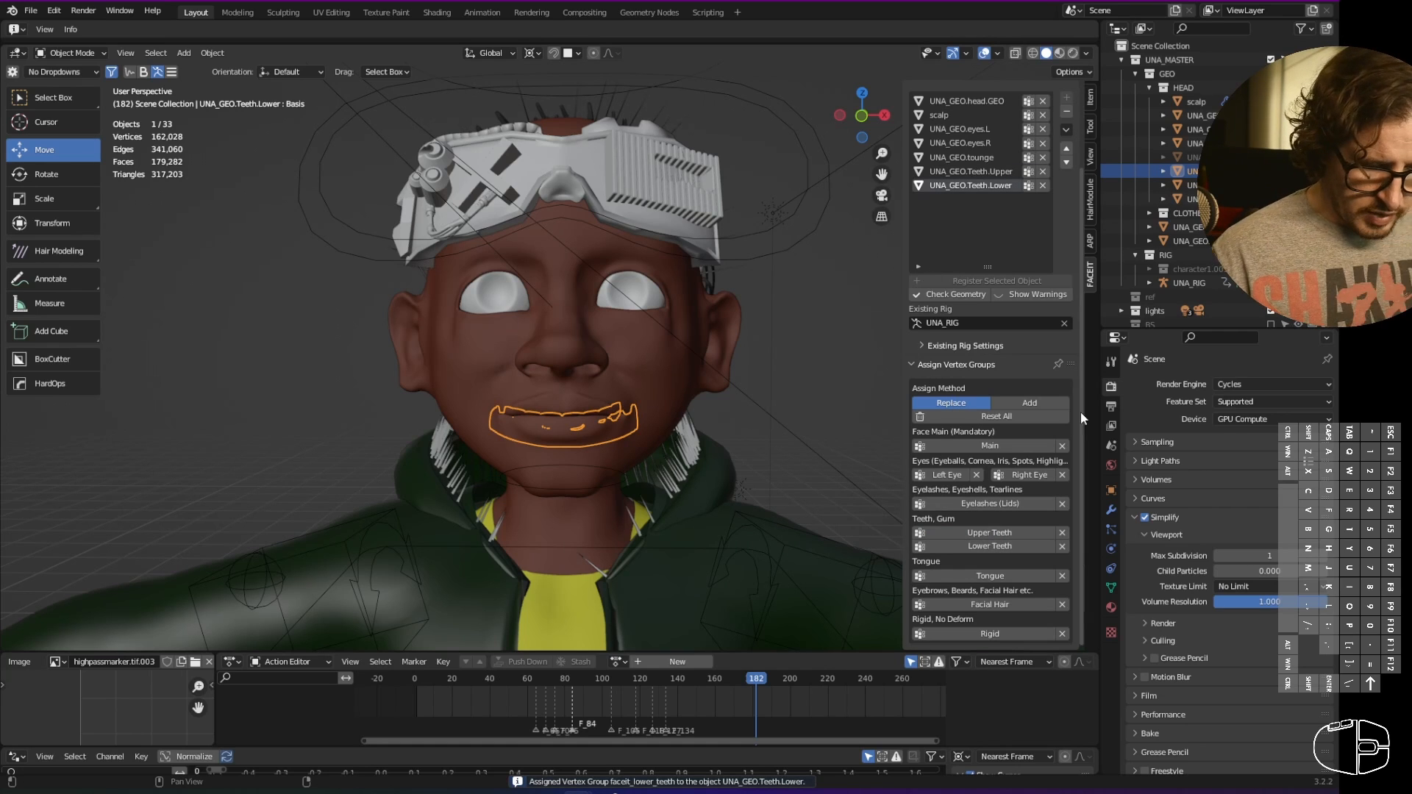
- Generate the Faceit landmarks and fit them to the character's chin, face height and face width
left_click(933, 364)
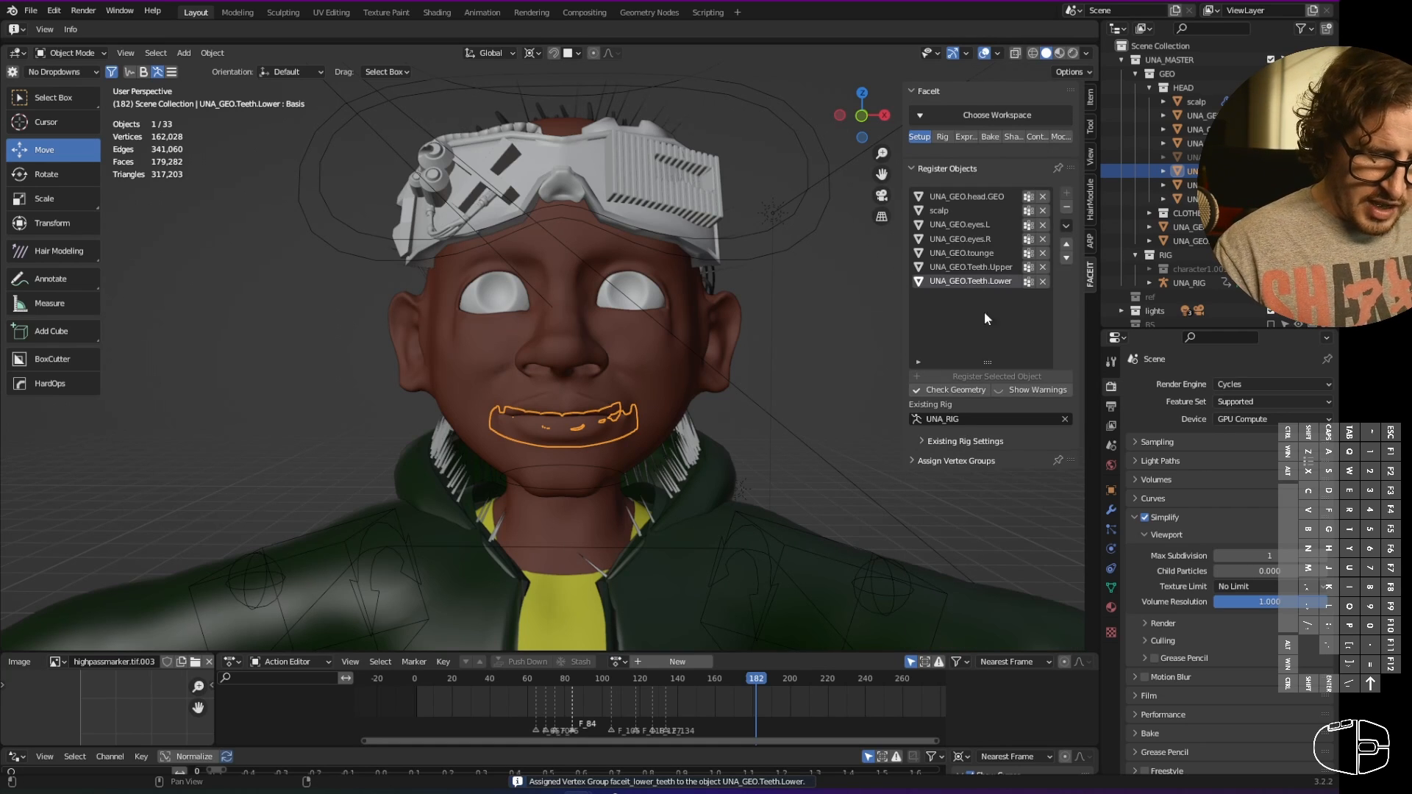
left_click(941, 137)
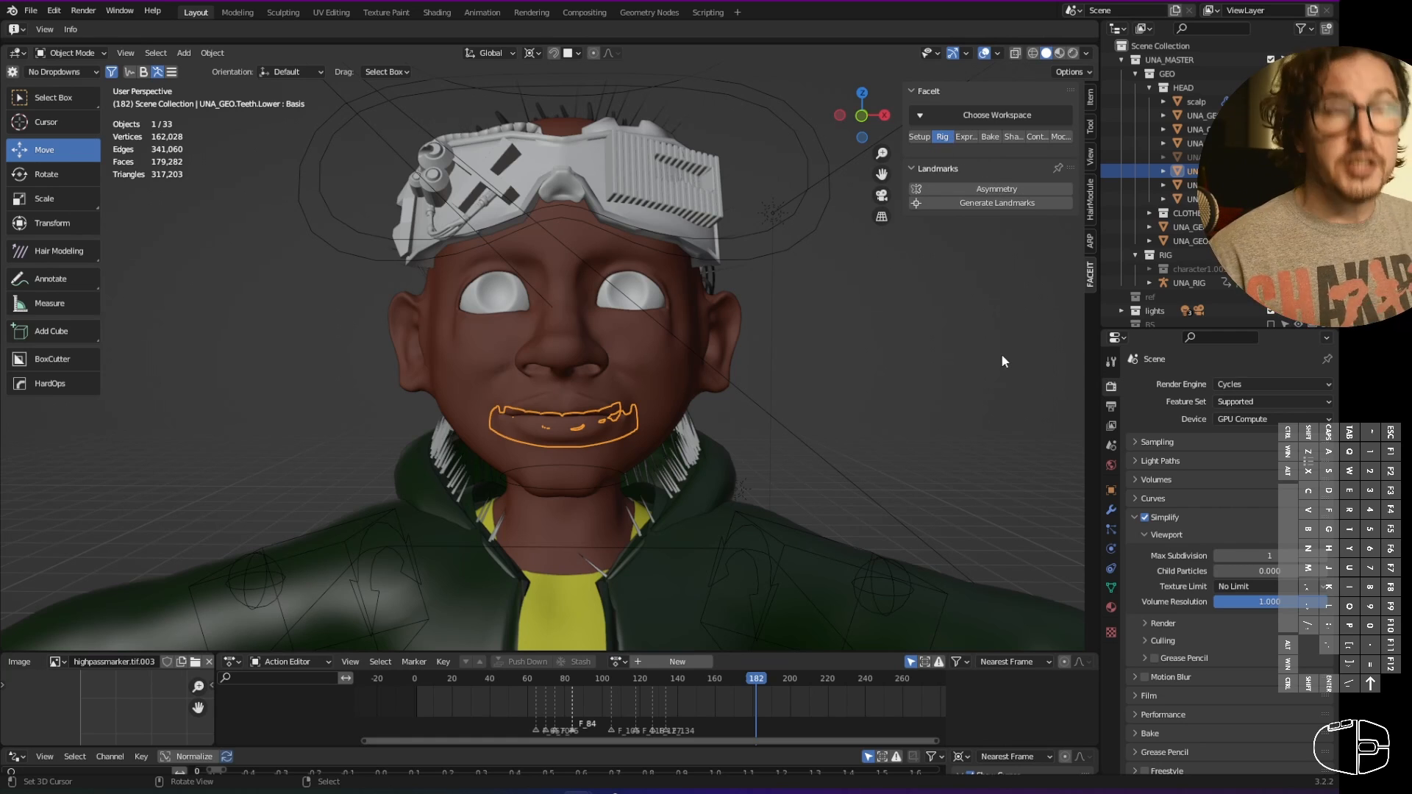
left_click(1013, 206)
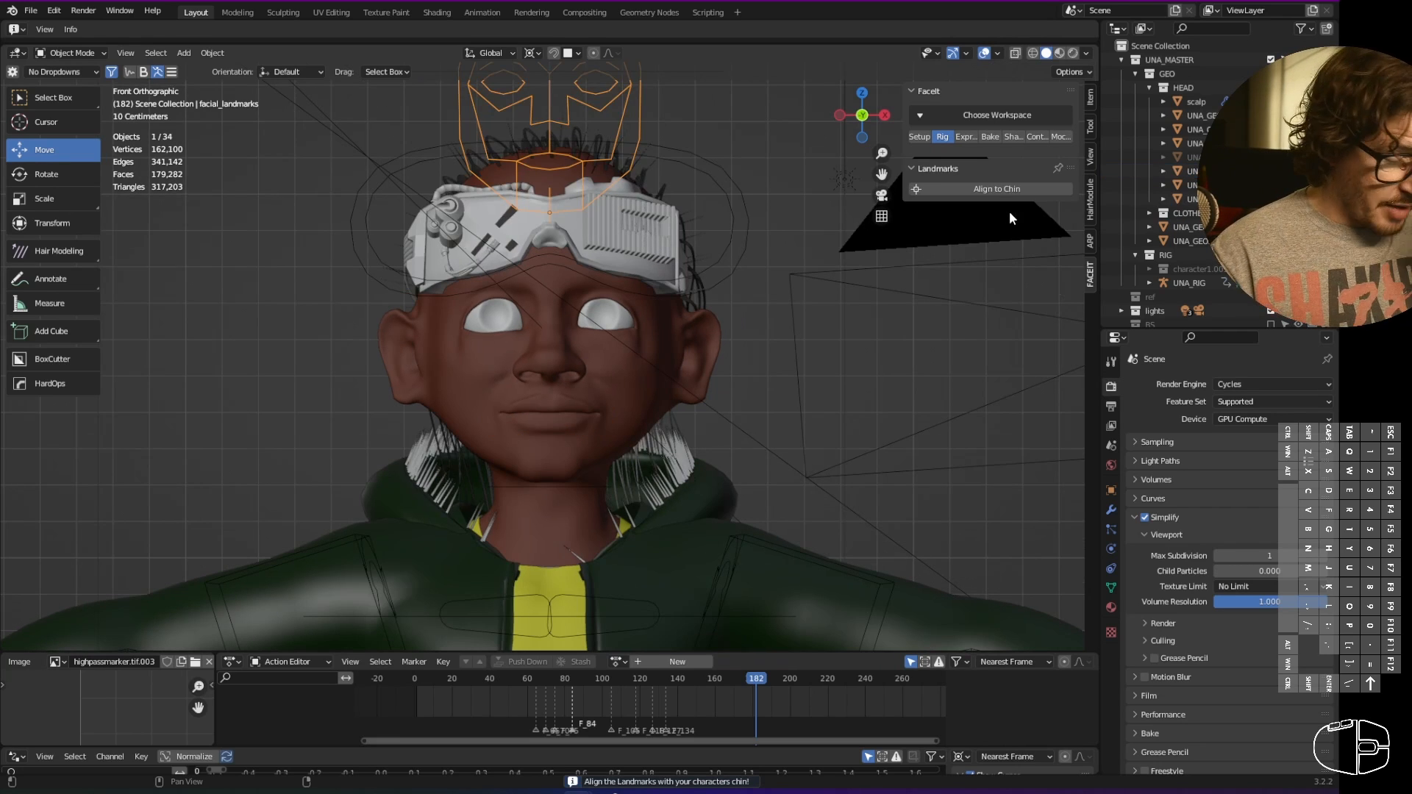
left_click(597, 479)
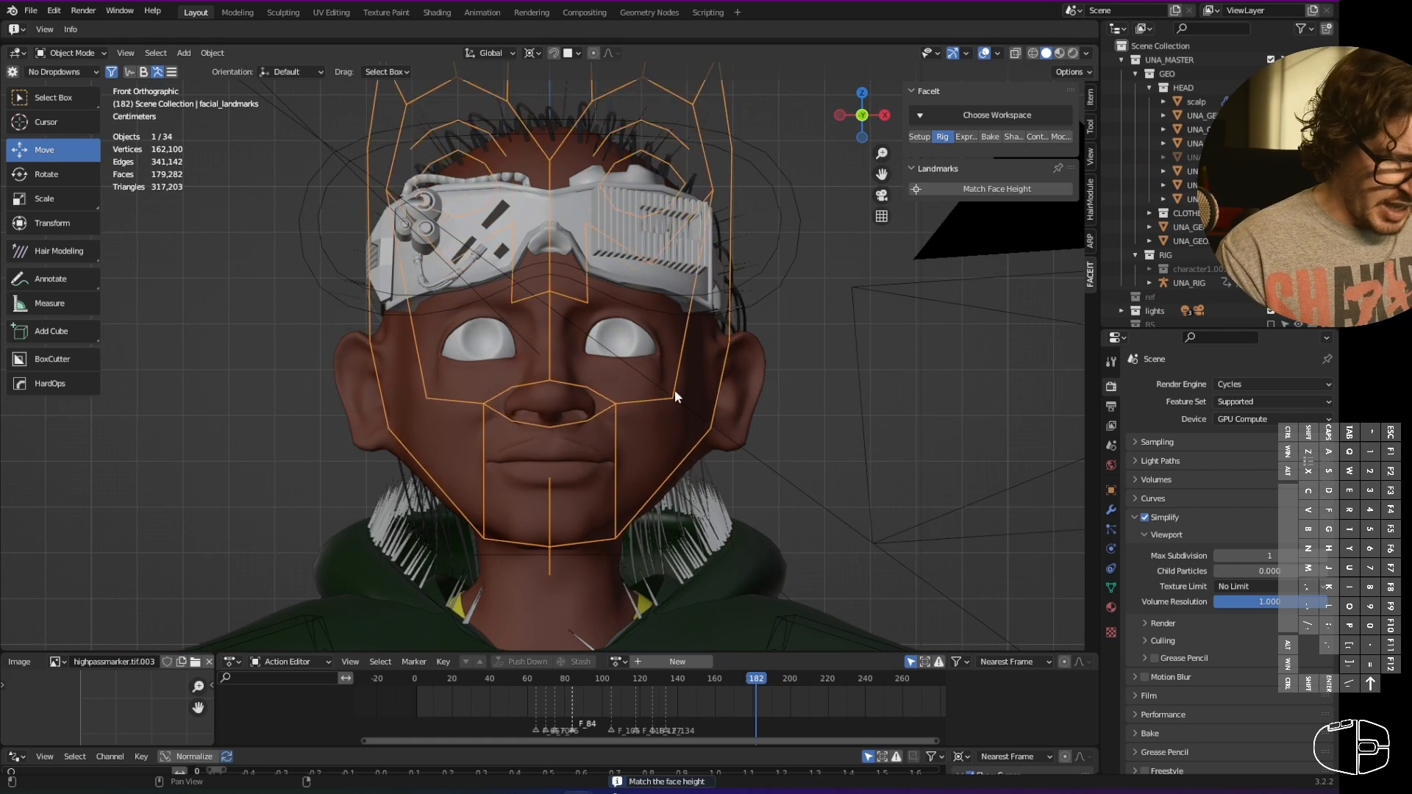
left_click(495, 621)
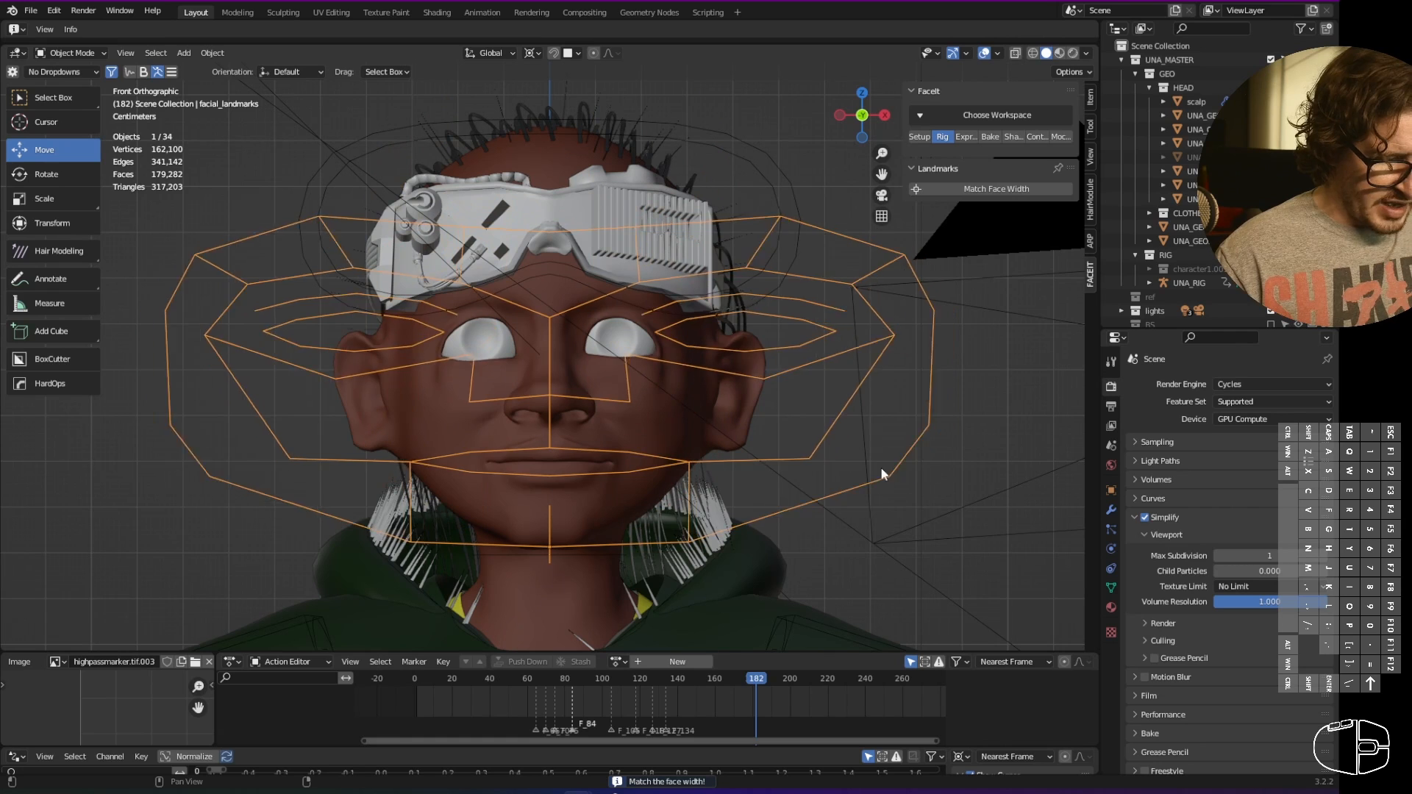
left_click(413, 473)
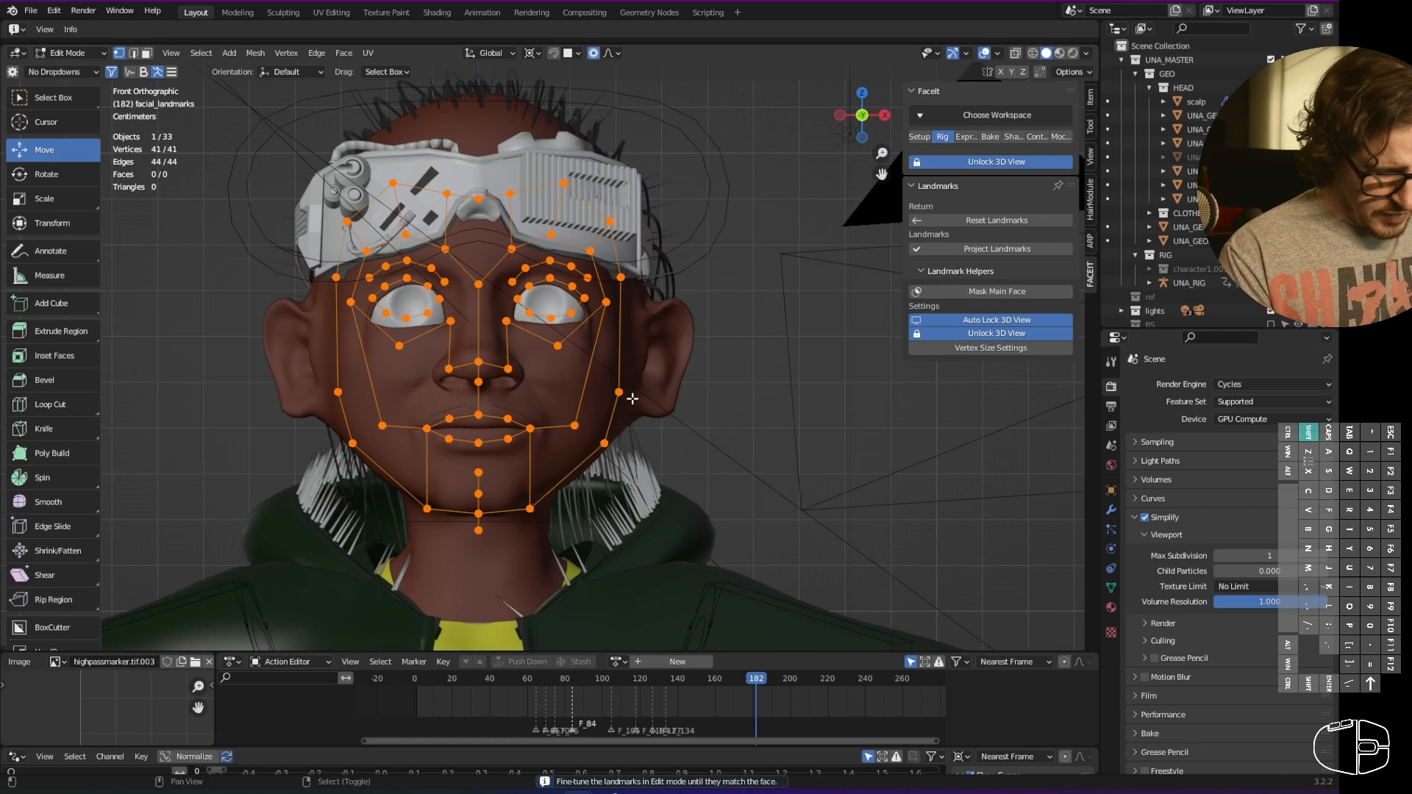
- Lower the centre landmarks under the nose and at the nose tip to match the character's nose
middle_click_drag(703, 429, 744, 389, "shift")
right_click(620, 334)
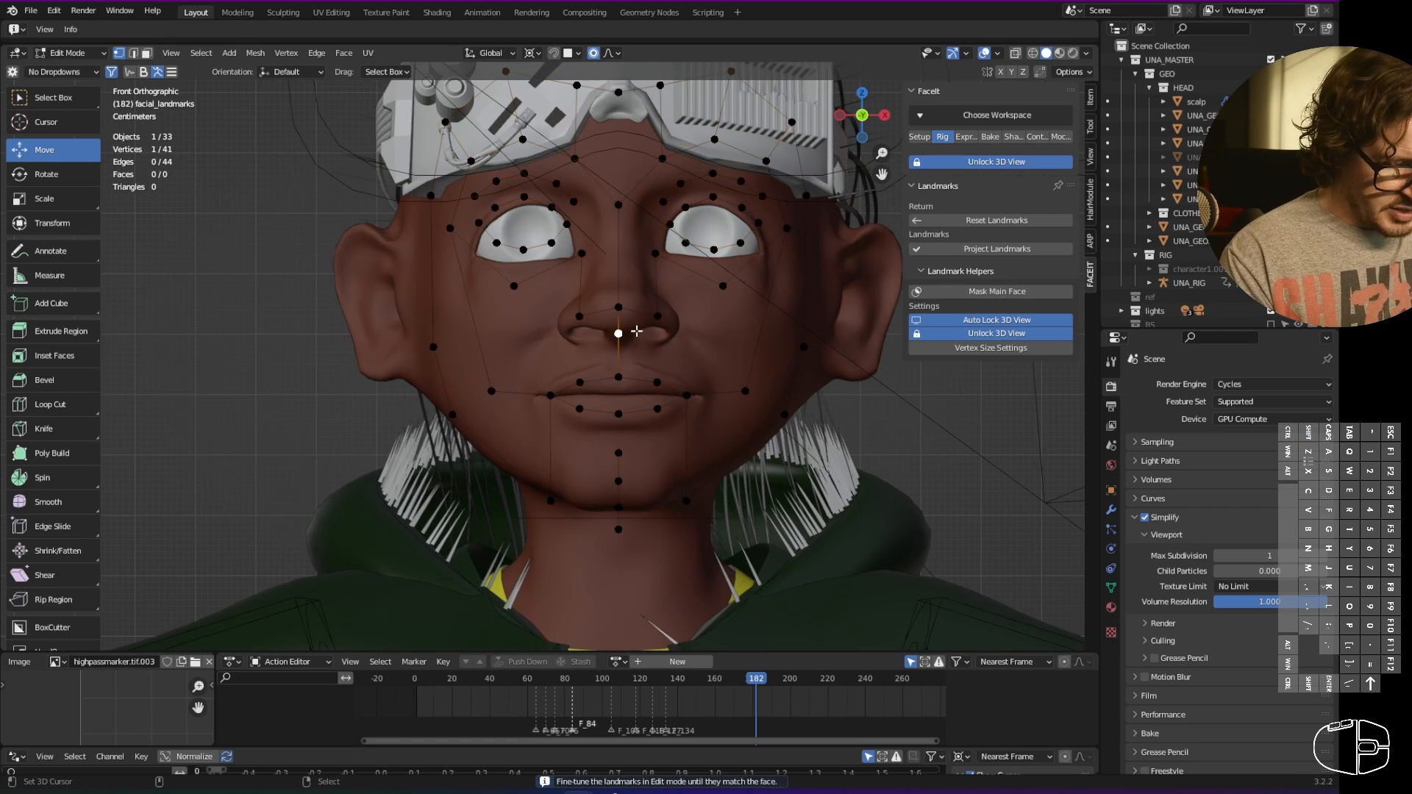
key("g")
left_click(631, 343)
right_click(622, 309)
key("g")
left_click(621, 319)
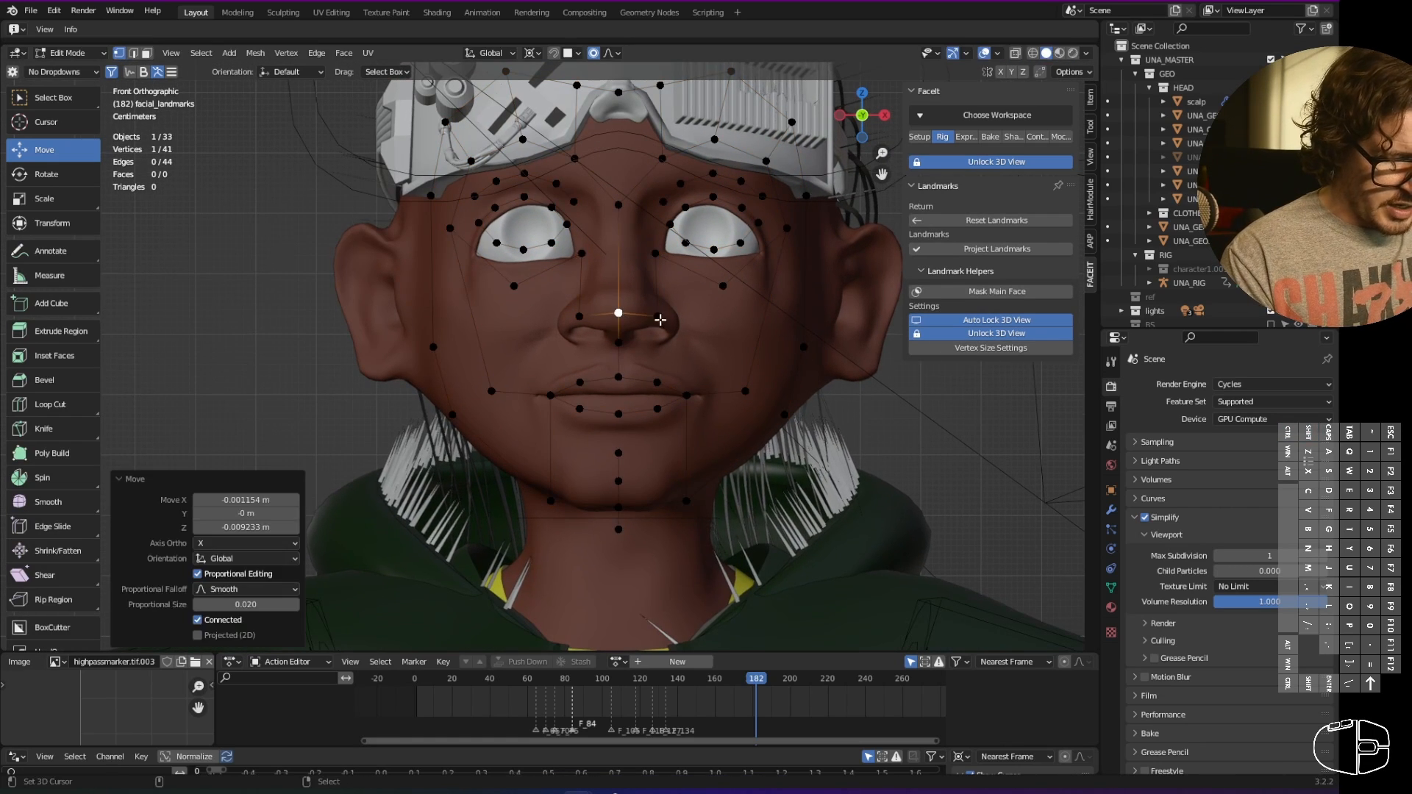
- Move the nostril landmarks outward to the nose wings and lower the landmarks along the sides of the nose bridge
right_click(673, 328)
key("g")
left_click(698, 343)
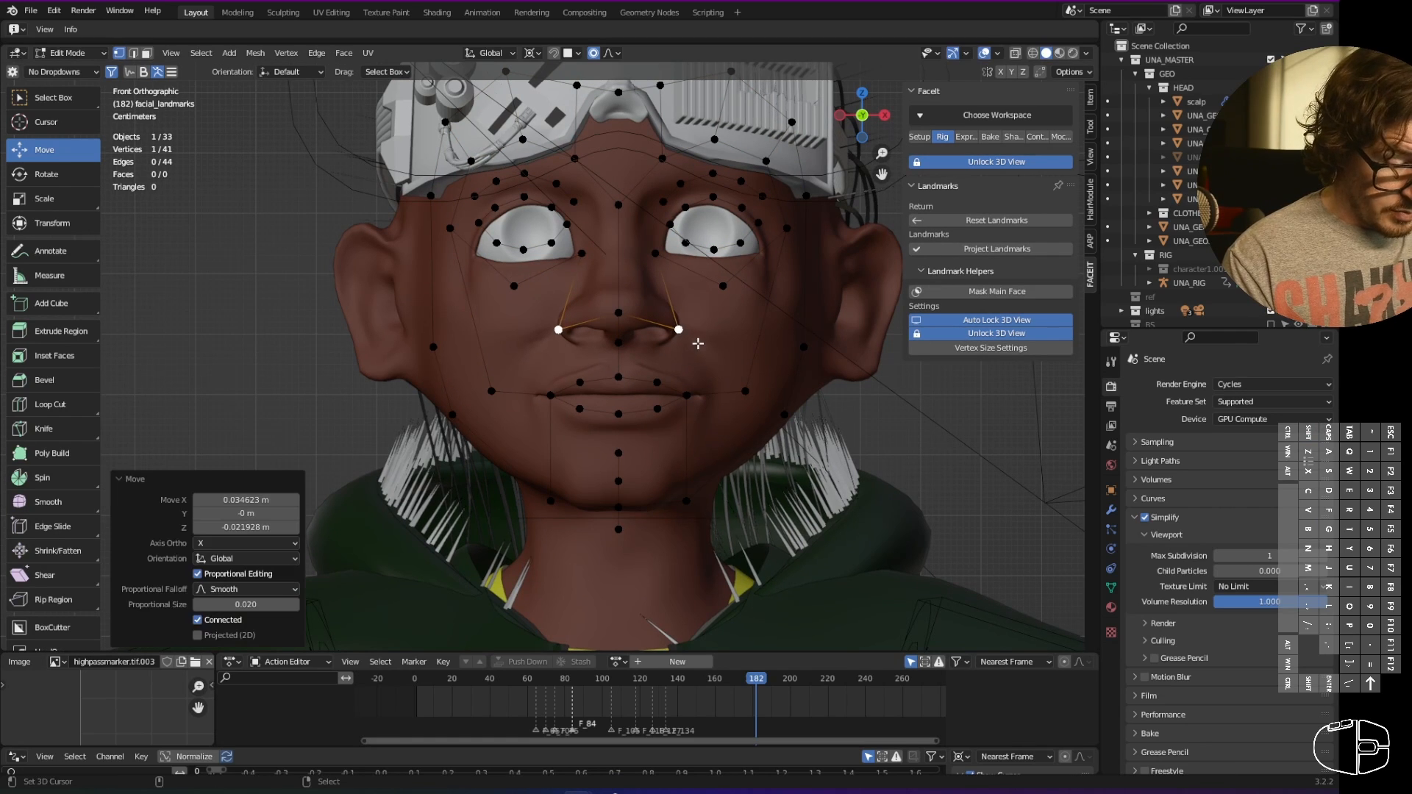
right_click(655, 255)
key("g")
left_click(653, 270)
key("g")
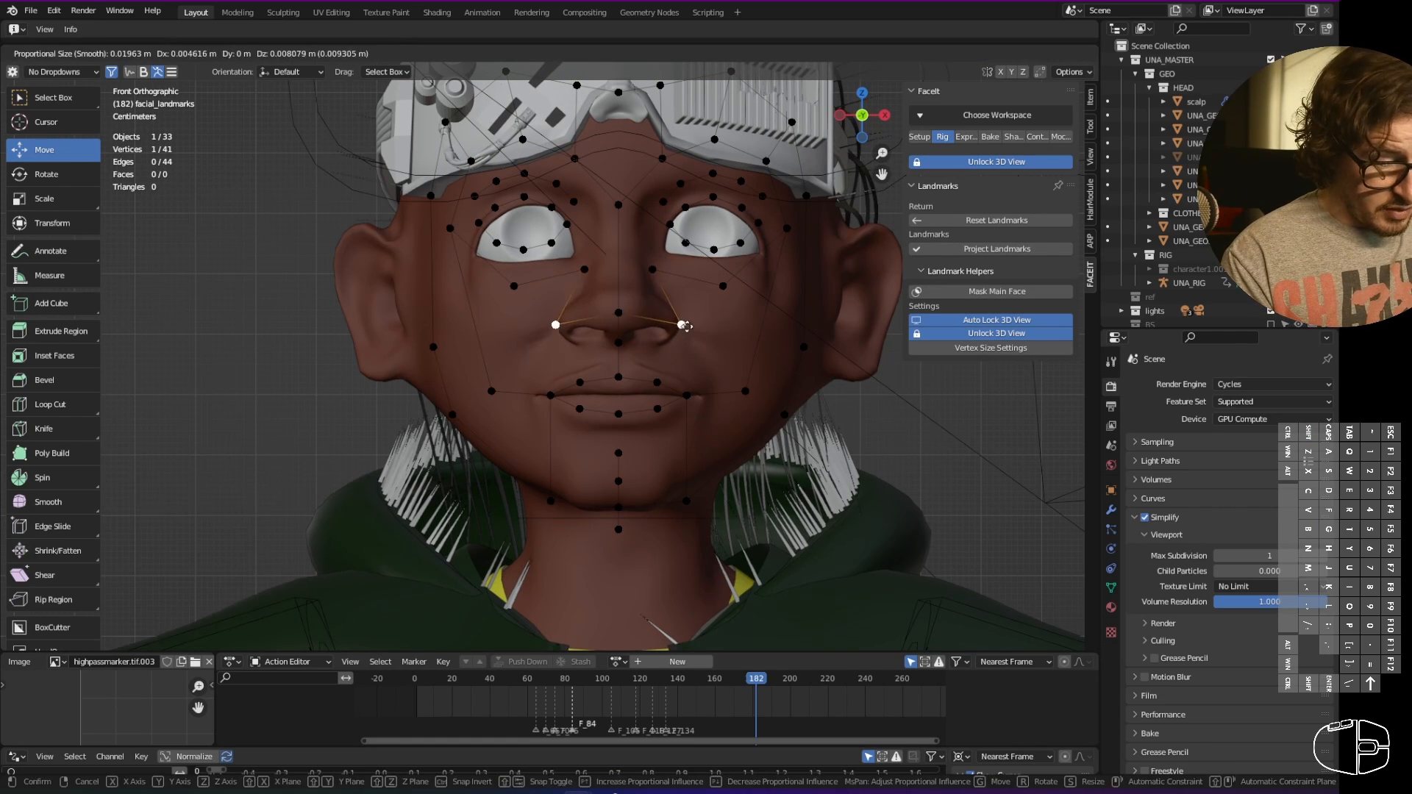
left_click(655, 323)
- Raise the nose tip landmark and fine-tune the centre landmarks under the nose and between the eyes
right_click(620, 309)
key("g")
left_click(621, 298)
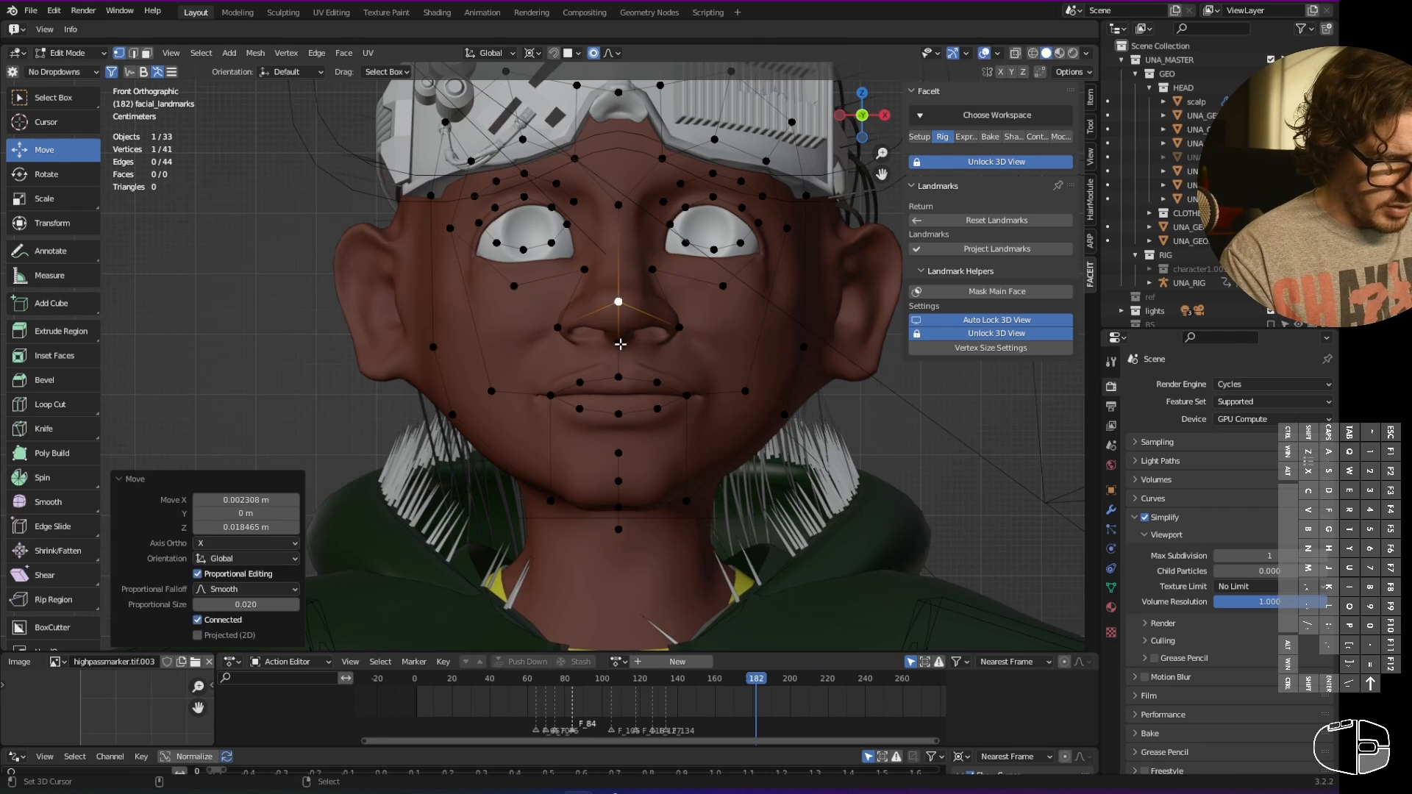
key("g")
left_click(618, 337)
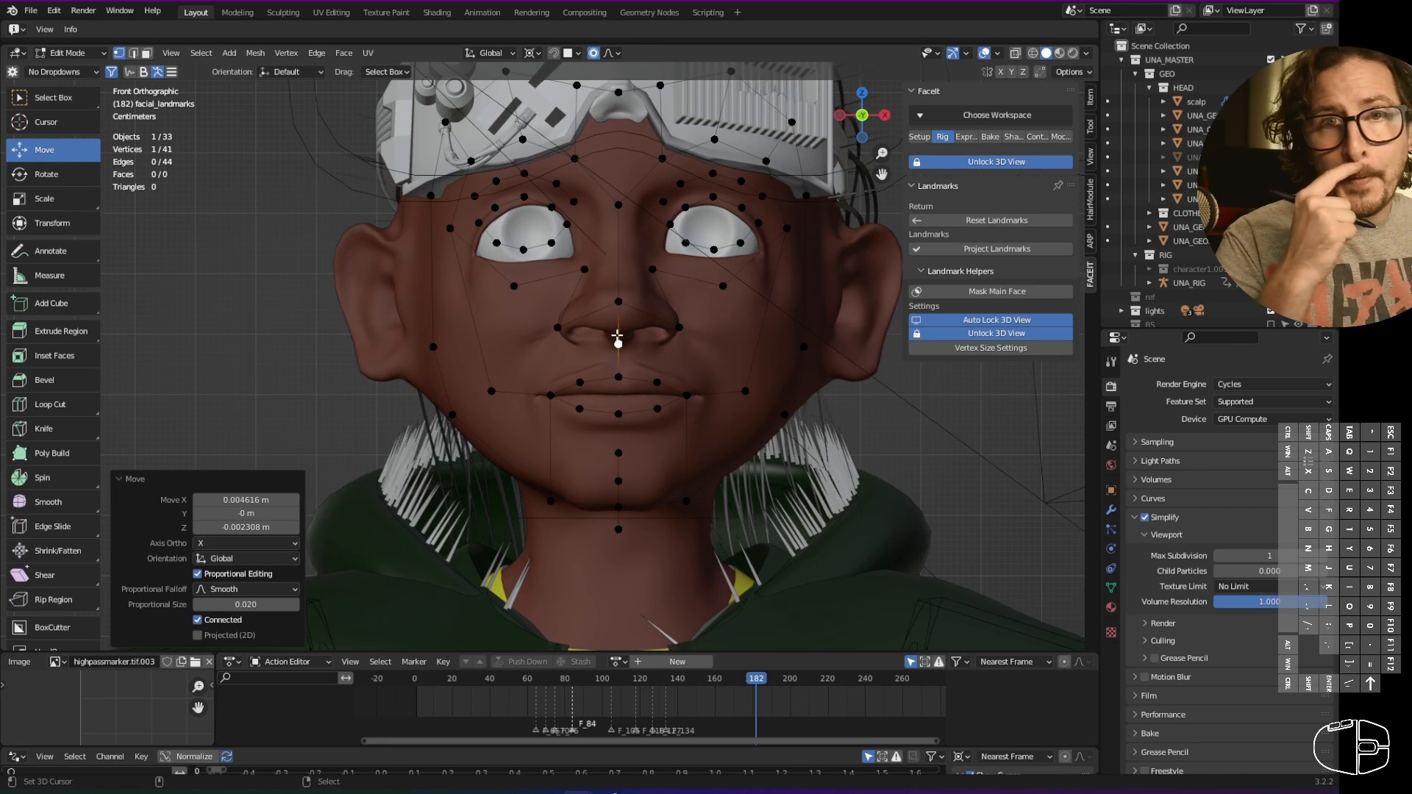
left_click(619, 206)
key("g")
left_click(622, 209)
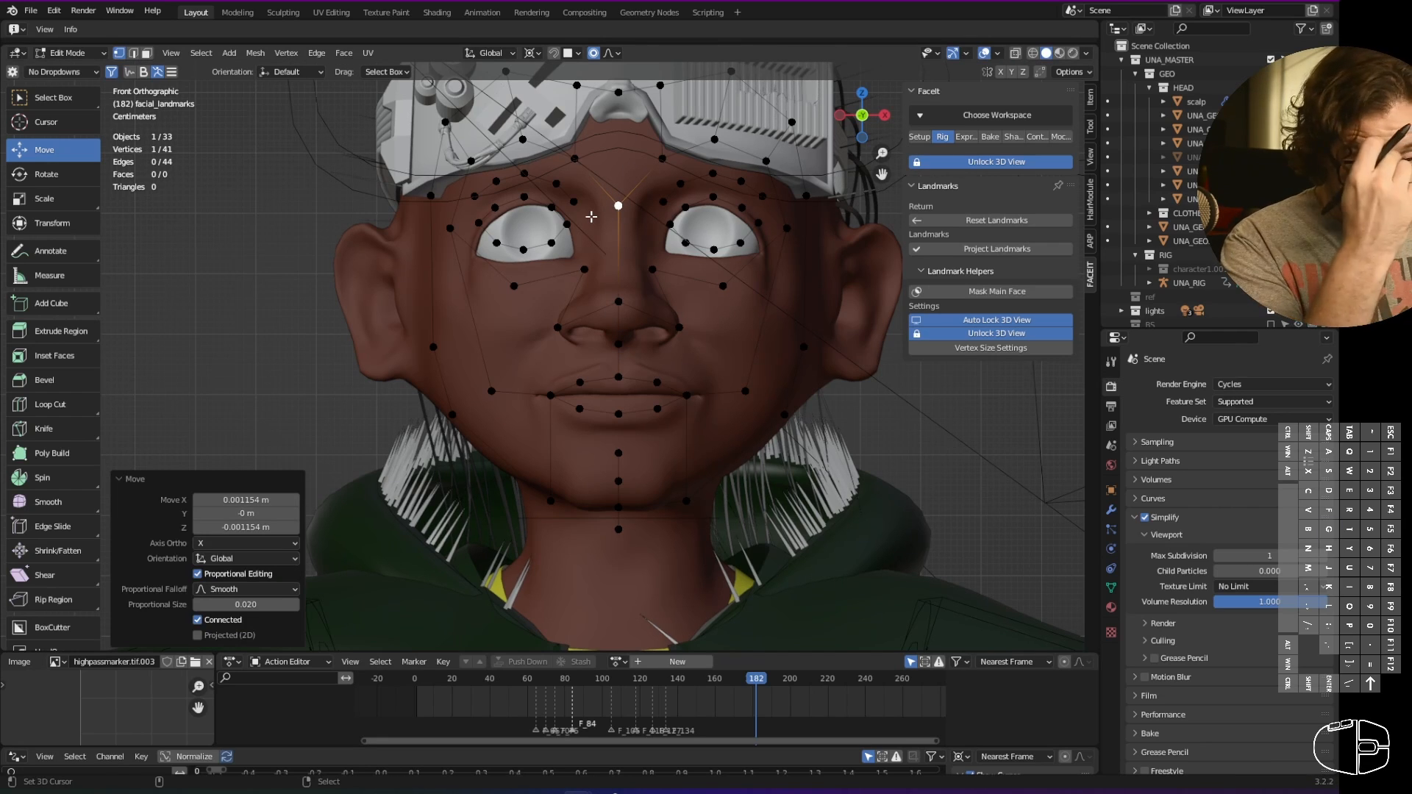
- Adjust the eyebrow landmarks, moving the inner pair toward the centre and nudging the middle and outer pairs
right_click(666, 157)
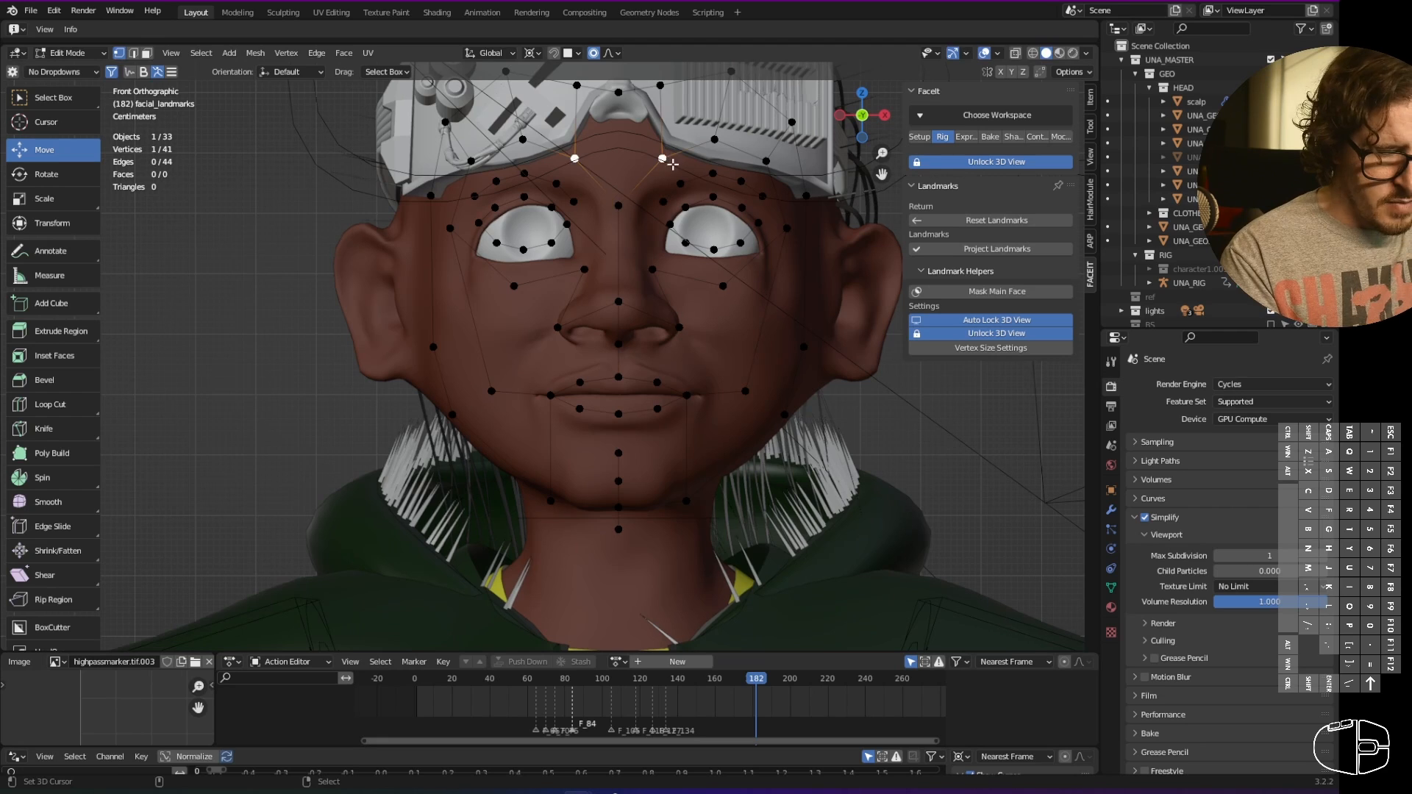
key("g")
left_click(648, 160)
right_click(714, 147)
key("g")
left_click(715, 145)
right_click(767, 160)
key("g")
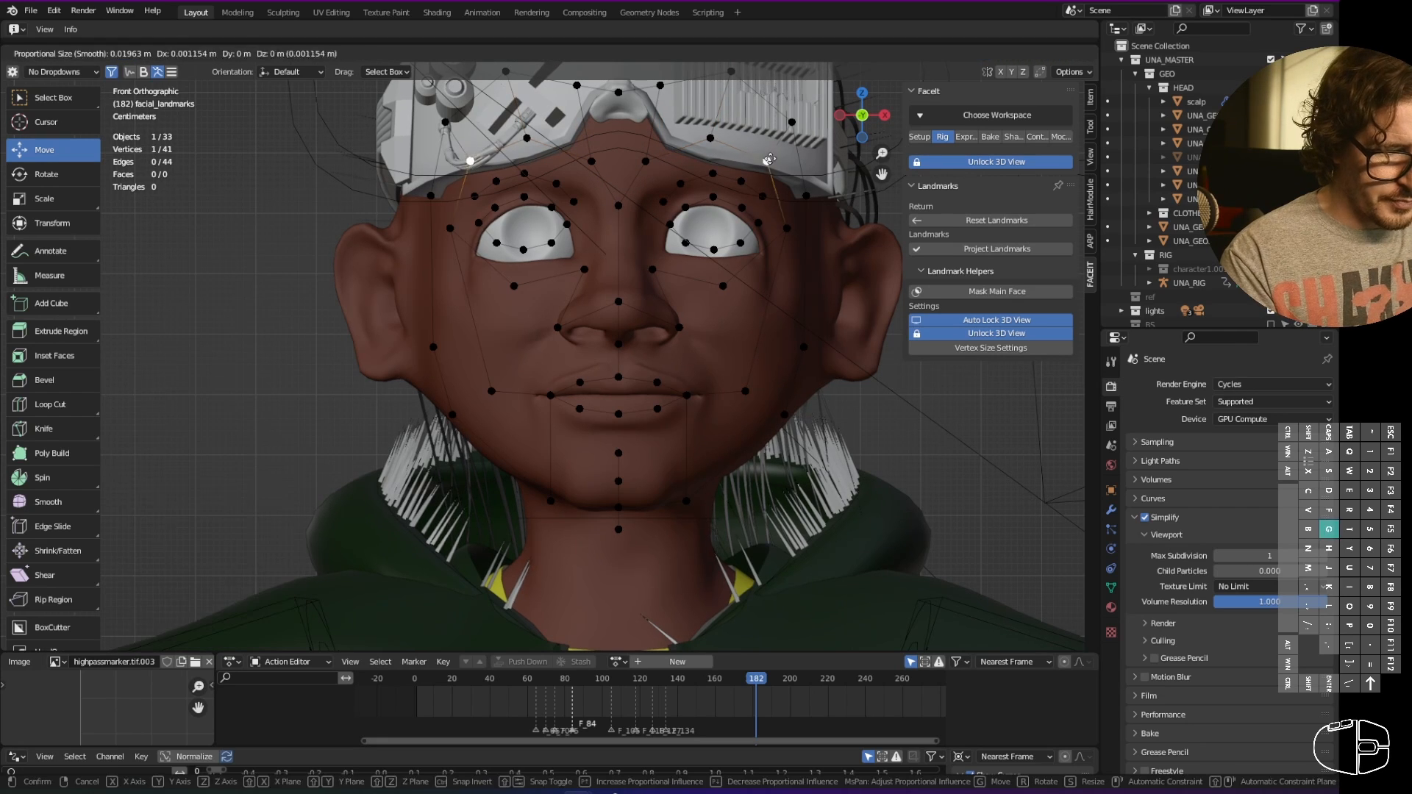
left_click(775, 162)
- Lower the landmarks beside the outer eye corners and raise the cheek landmarks above the mouth corners
right_click(788, 228)
key("g")
left_click(780, 250)
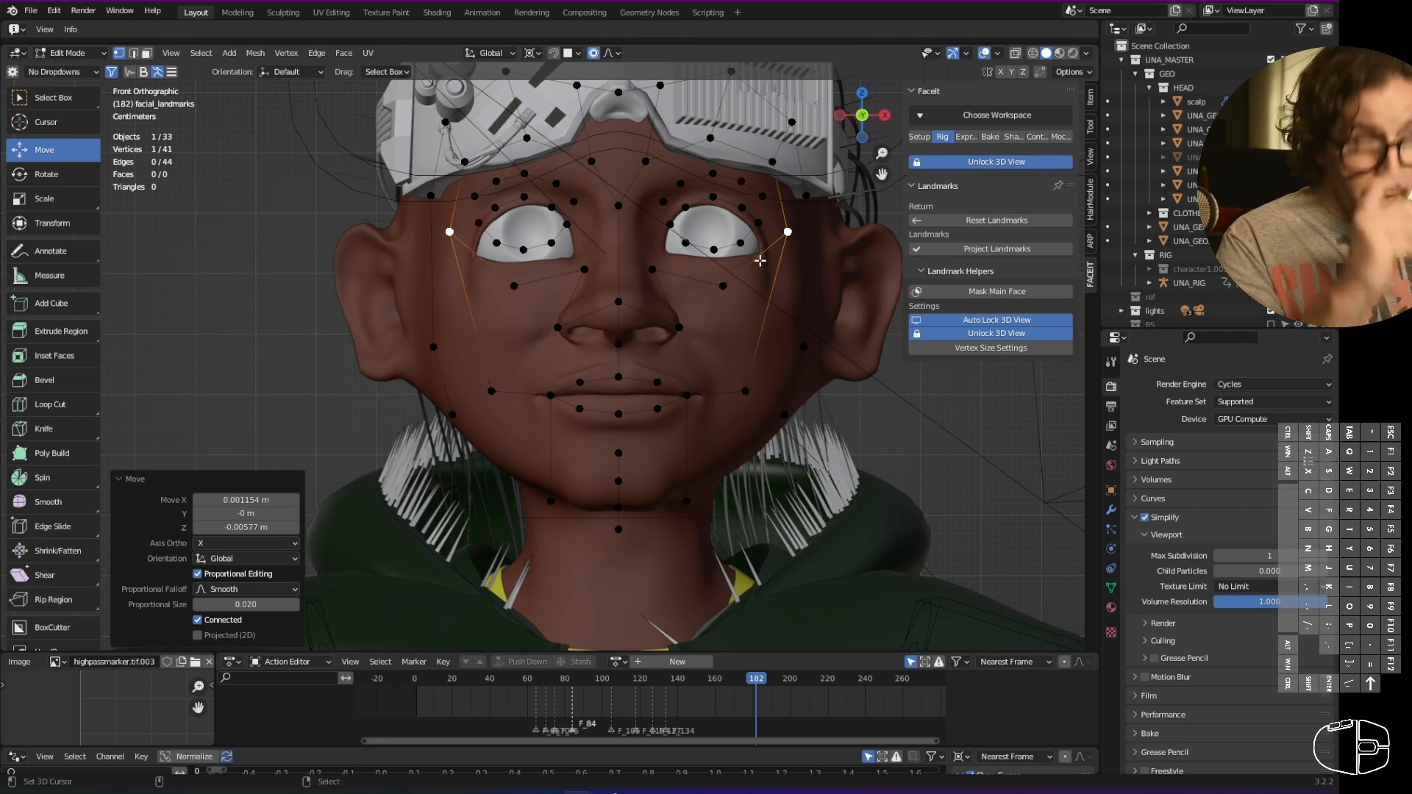
key("g")
left_click(784, 270)
right_click(753, 394)
key("g")
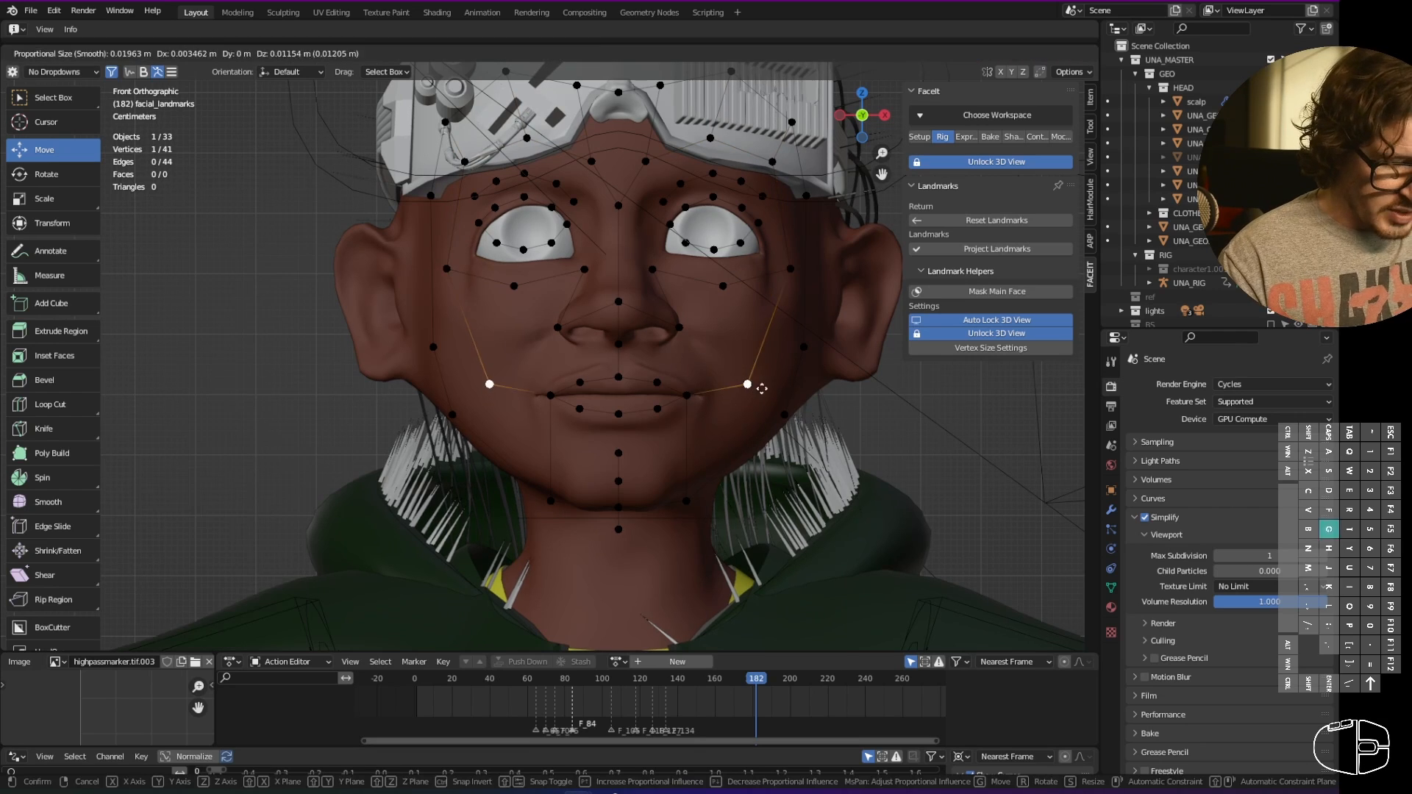
left_click(763, 365)
- Fit the jaw, earlobe-level and temple landmarks to the side outline of the face
right_click(784, 415)
key("g")
left_click(774, 428)
right_click(802, 346)
key("g")
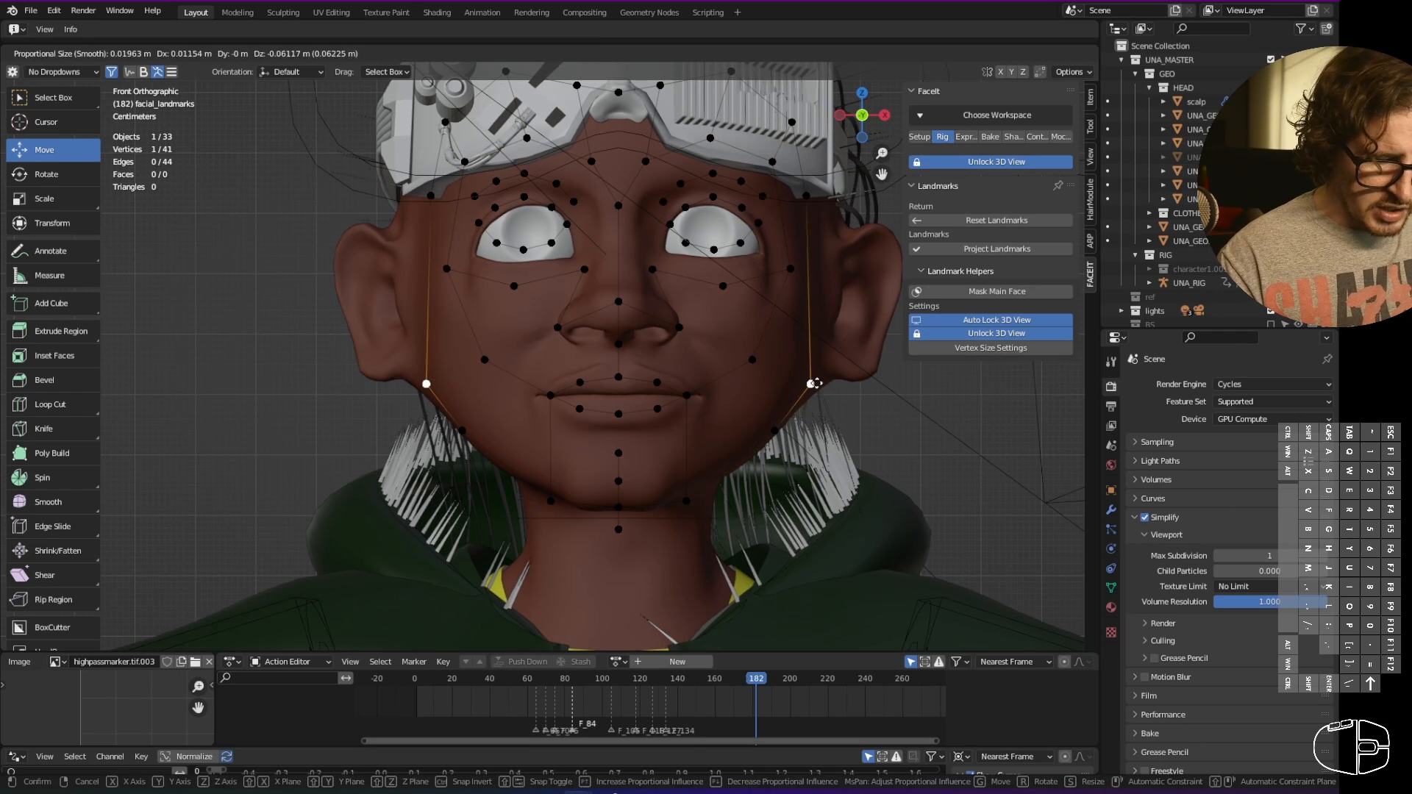
left_click(818, 378)
right_click(818, 200)
key("g")
left_click(818, 197)
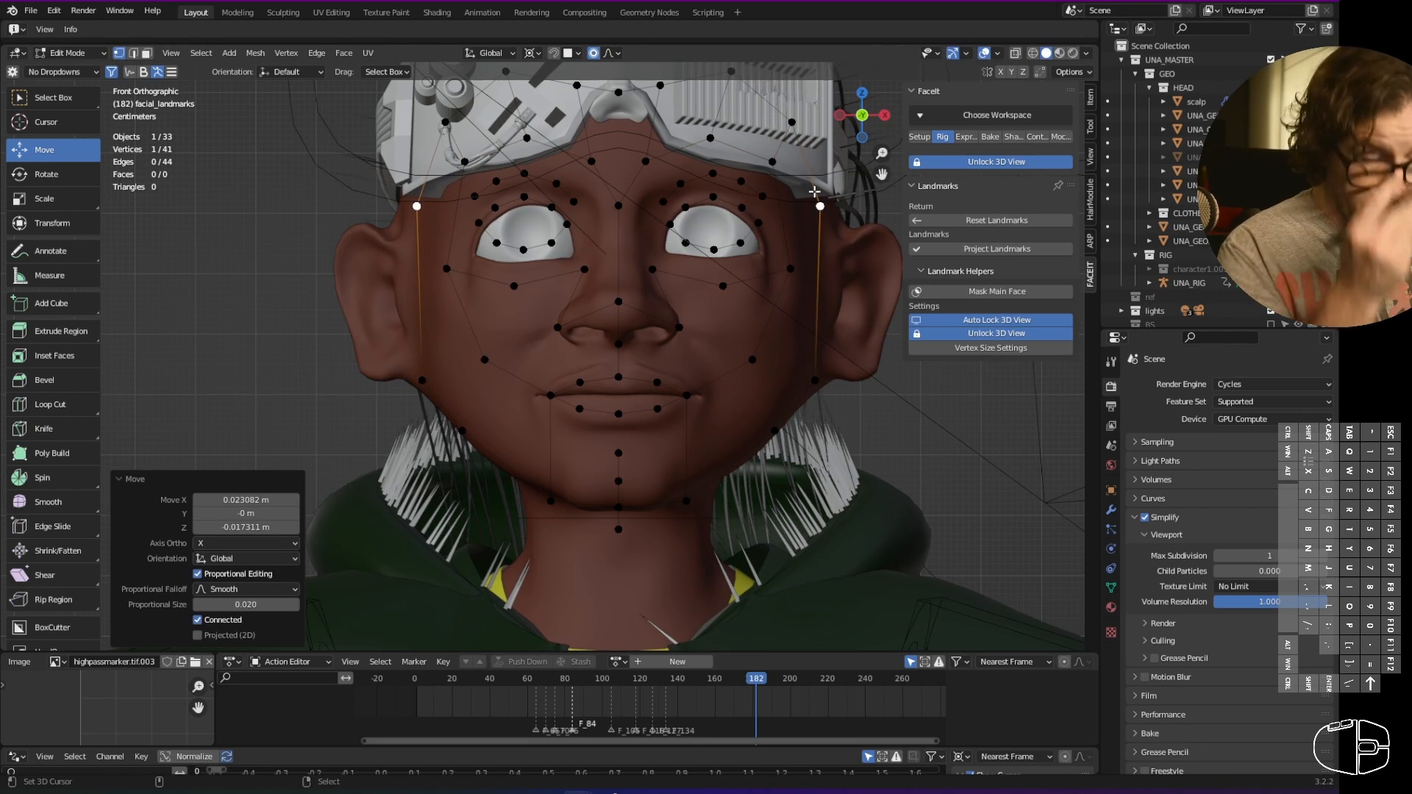
- Raise the upper lip landmarks above the lip and move the mouth corner landmarks outward
right_click(621, 376)
key("g")
left_click(621, 357)
right_click(656, 380)
key("g")
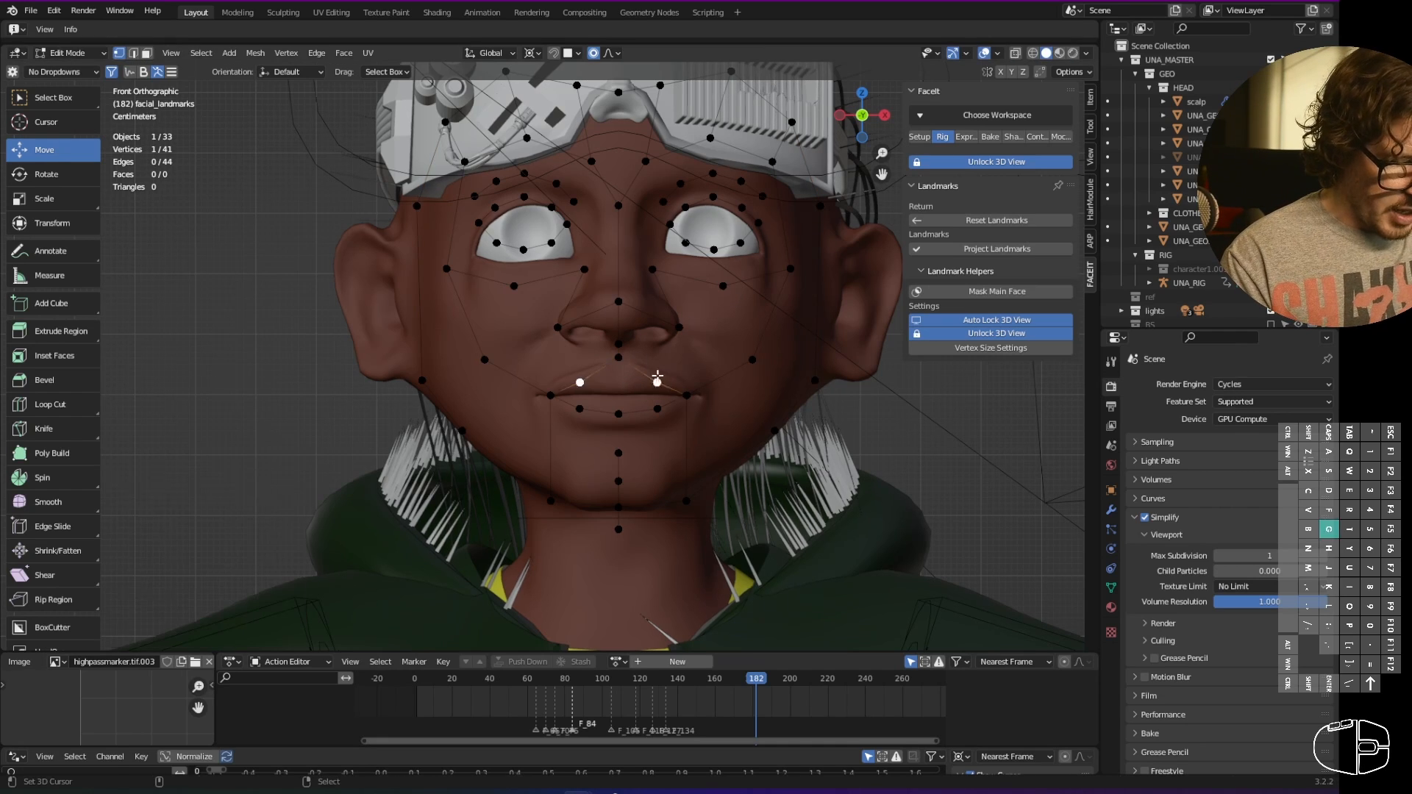
left_click(658, 360)
right_click(687, 395)
key("g")
left_click(720, 397)
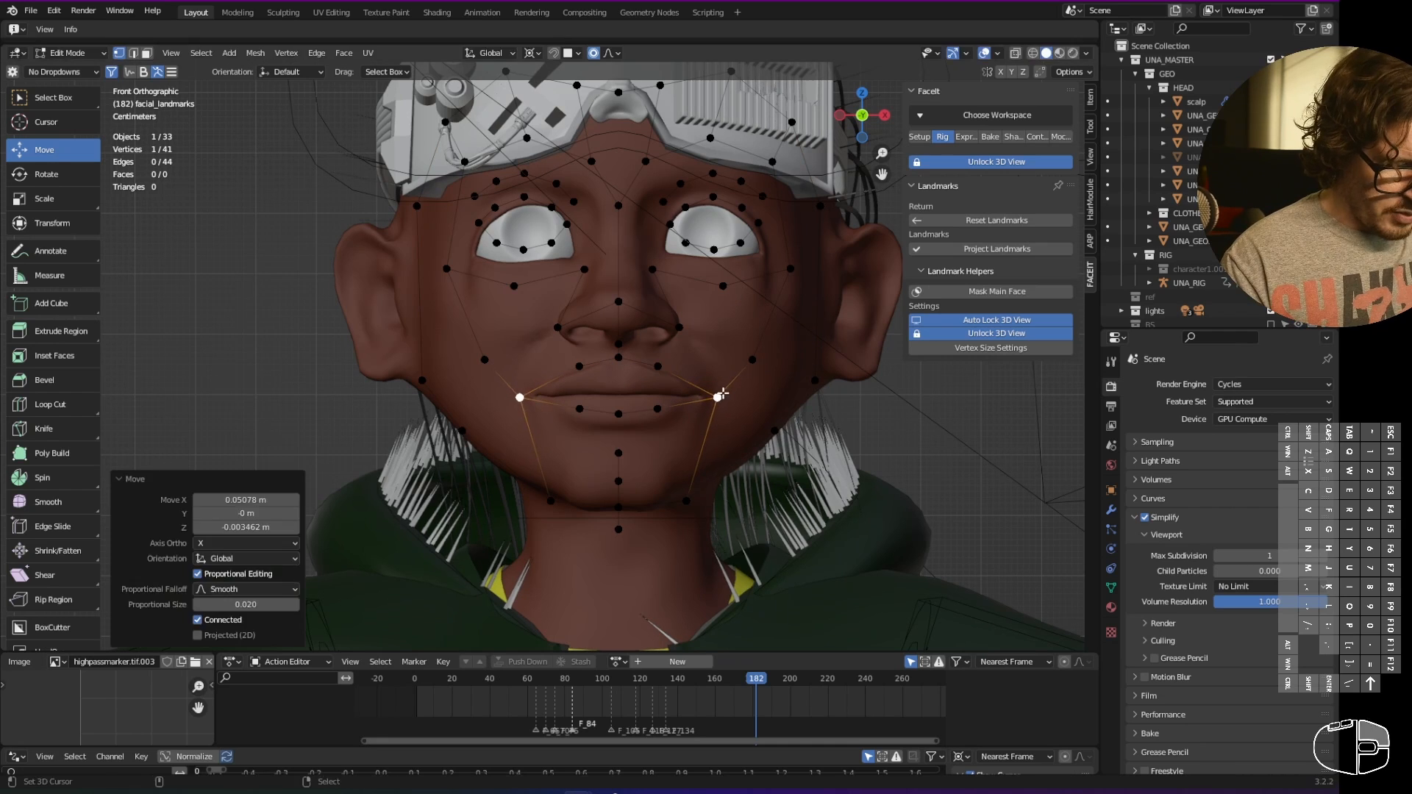
- Spread the side landmarks of the upper lip slightly outward and fine-tune its centre landmark
right_click(657, 365)
key("g")
left_click(671, 368)
right_click(622, 361)
key("g")
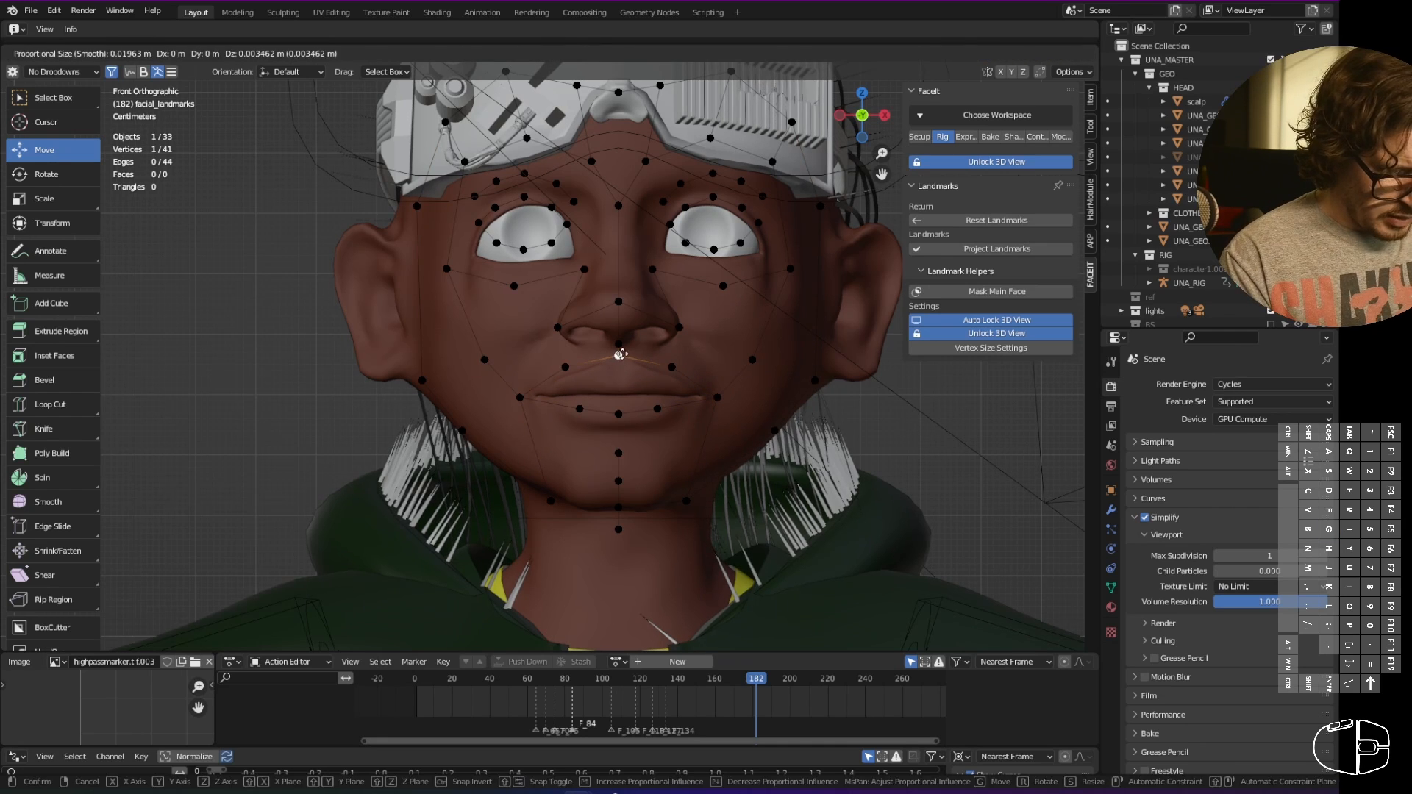
left_click(622, 359)
- Lower the side and centre landmarks of the lower lip to follow the lip's lower edge
right_click(660, 409)
key("g")
left_click(662, 425)
right_click(617, 412)
key("g")
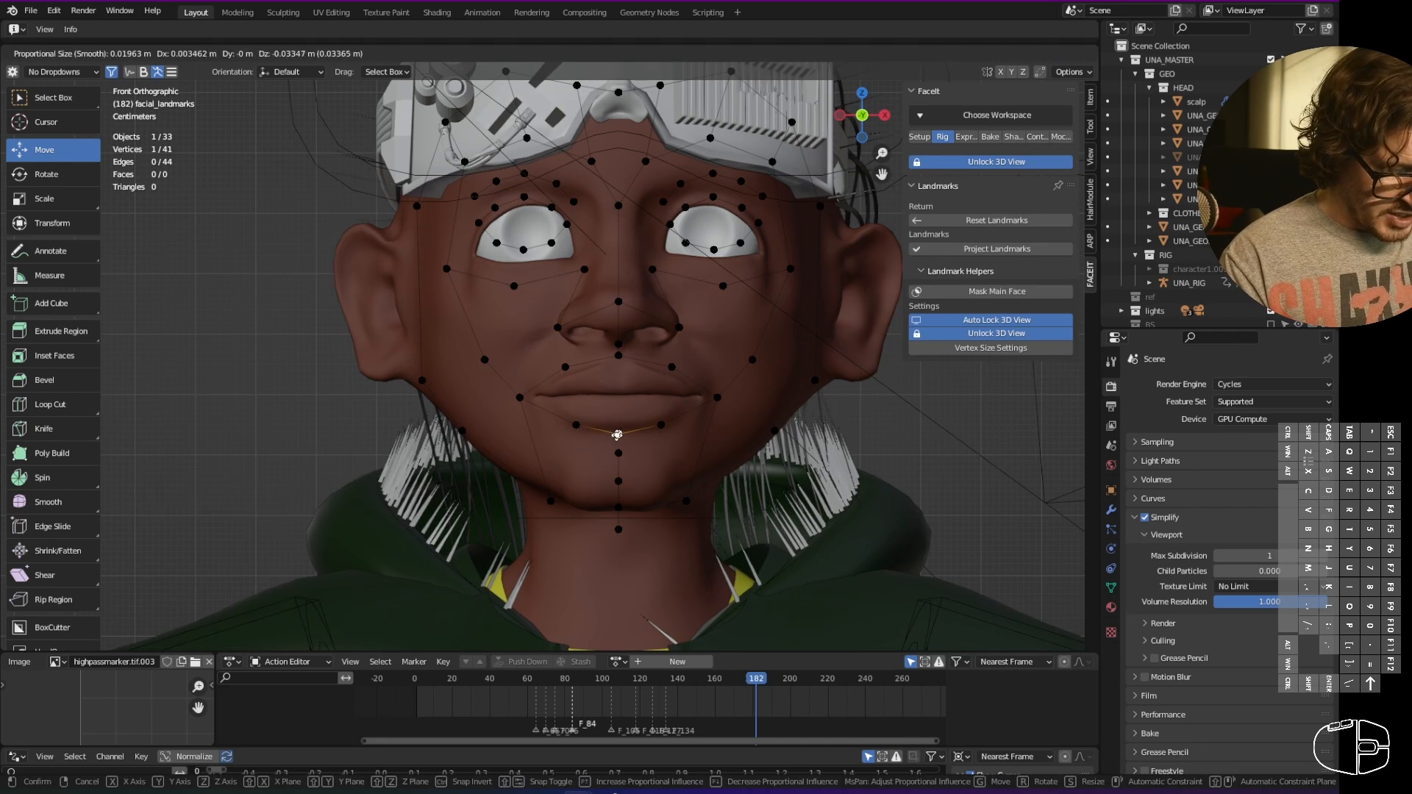
left_click(619, 433)
right_click(659, 426)
key("g")
left_click(662, 429)
right_click(618, 436)
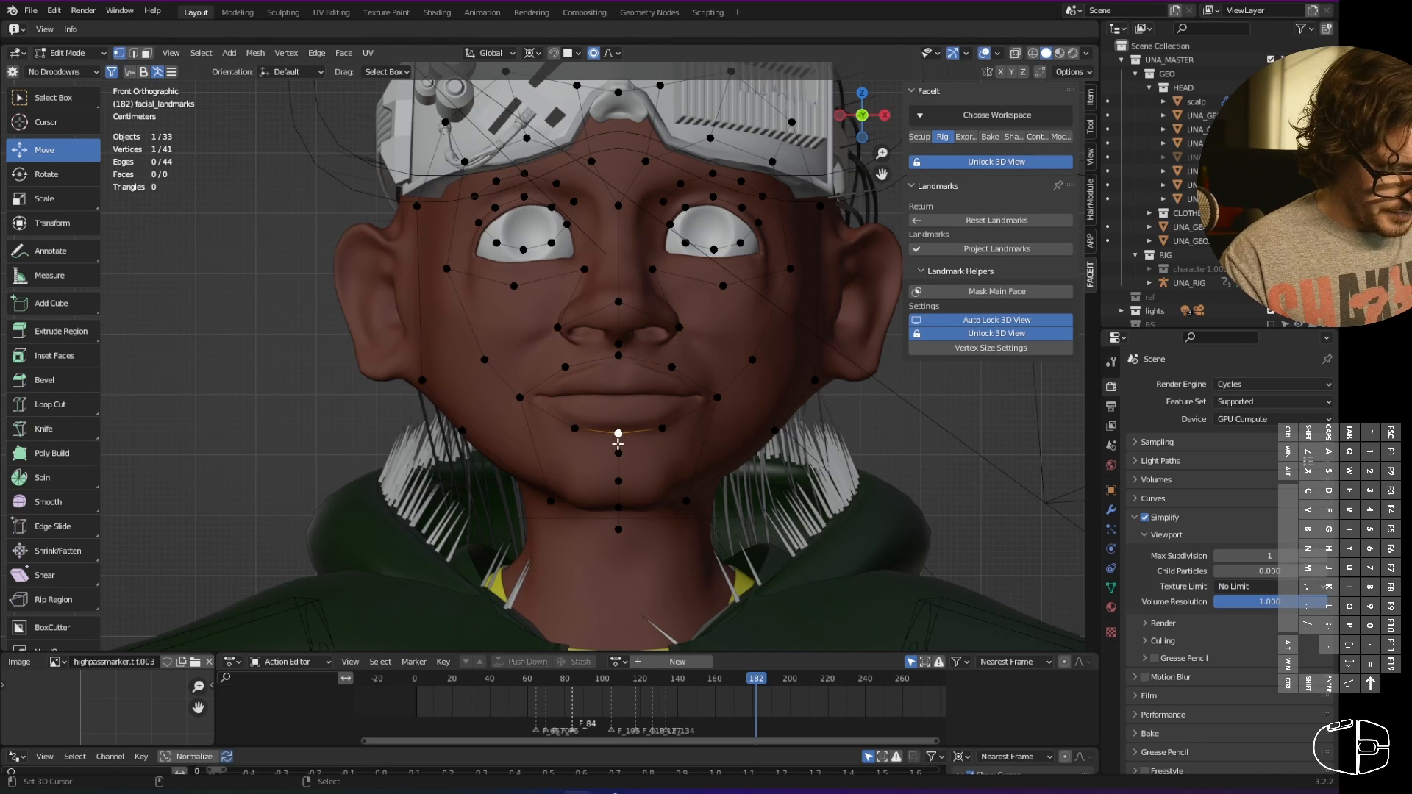
key("g")
left_click(616, 449)
- Move the mouth corner landmarks slightly inward, closer to the corners of the lips
right_click(717, 398)
key("g")
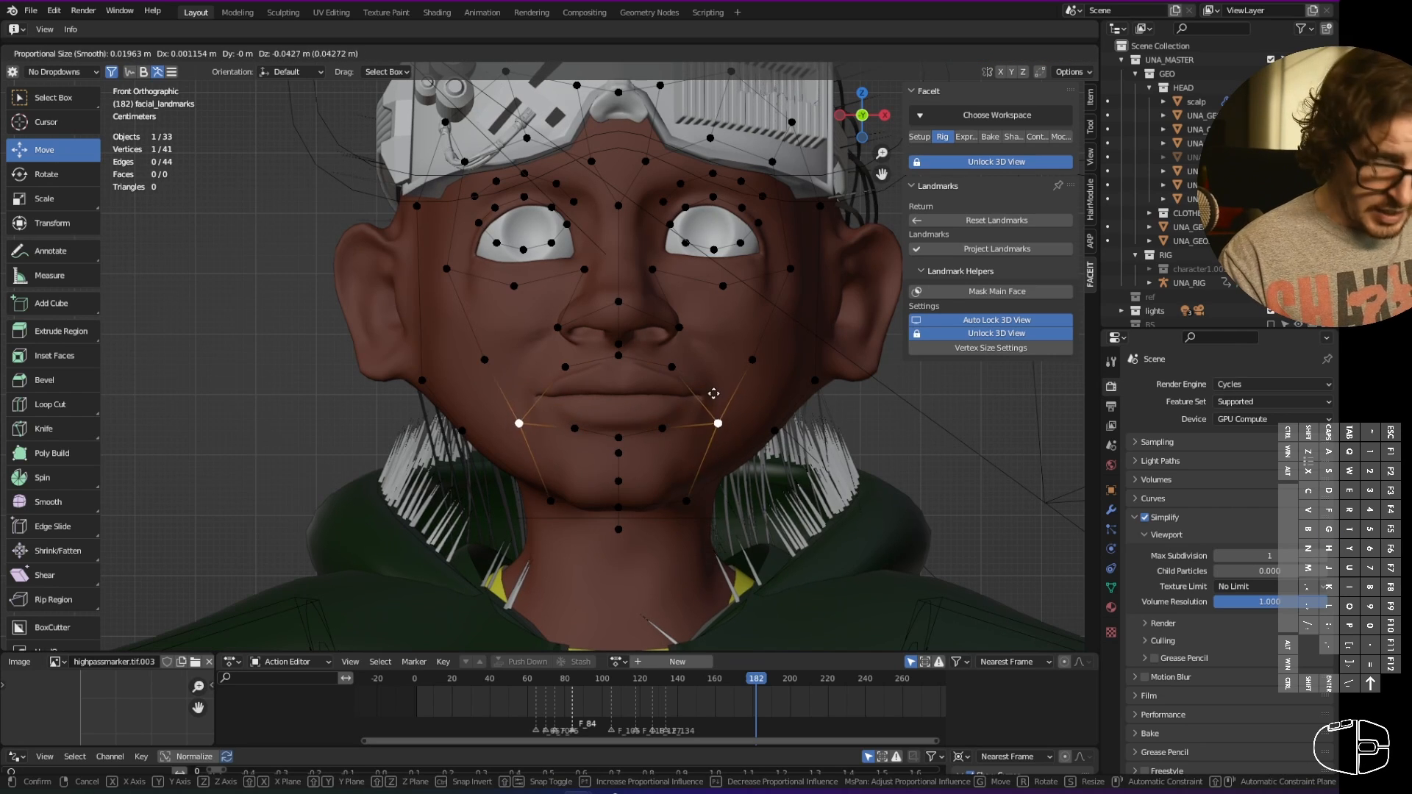
left_click(672, 414)
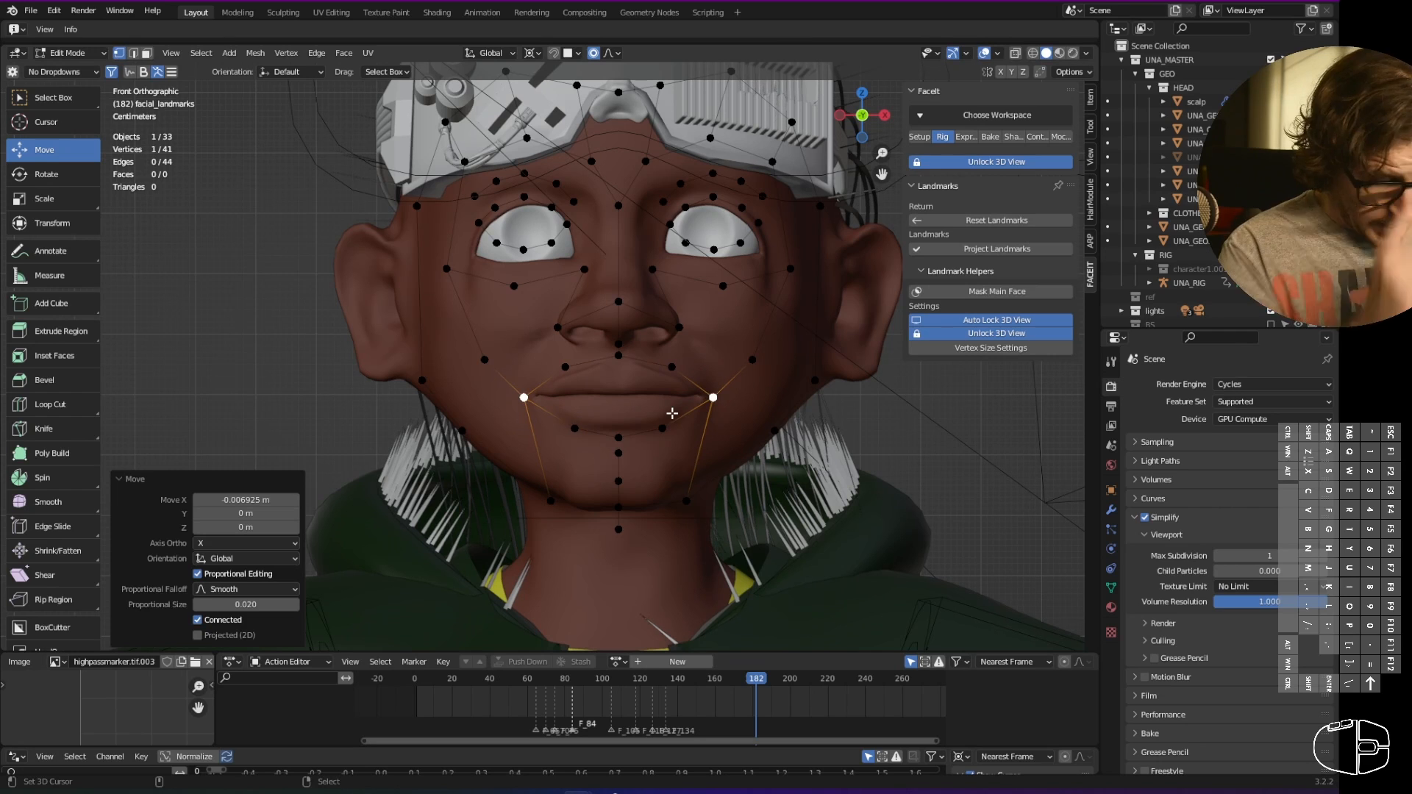
- Move the landmarks at both sides of the chin outward and slightly up along the jawline
right_click(691, 503)
key("g")
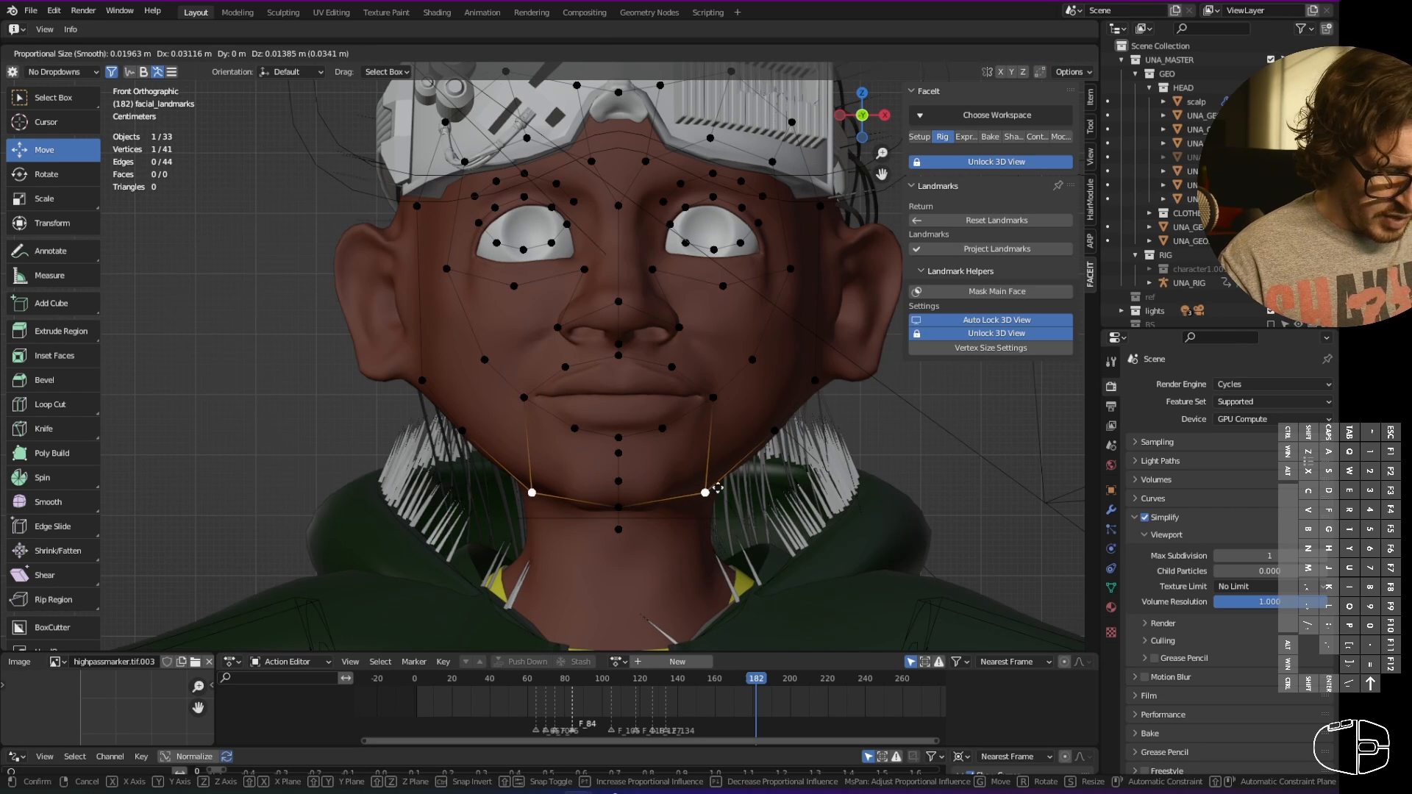
left_click(624, 505)
right_click(619, 508)
key("g")
left_click(618, 505)
key("ctrl+z")
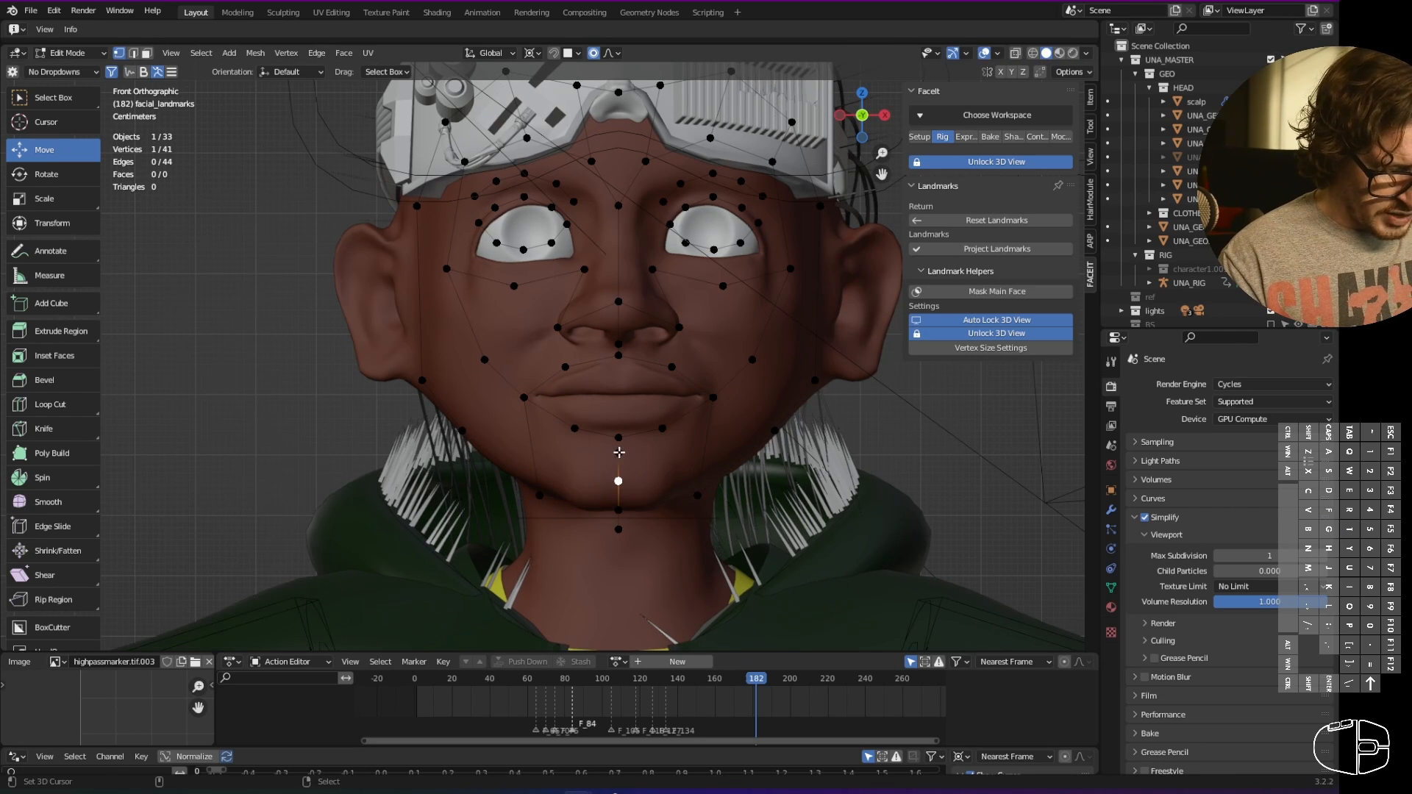
- Lower the centre landmark of the upper lip slightly
left_click(620, 429)
right_click(618, 435)
right_click(619, 356)
key("g")
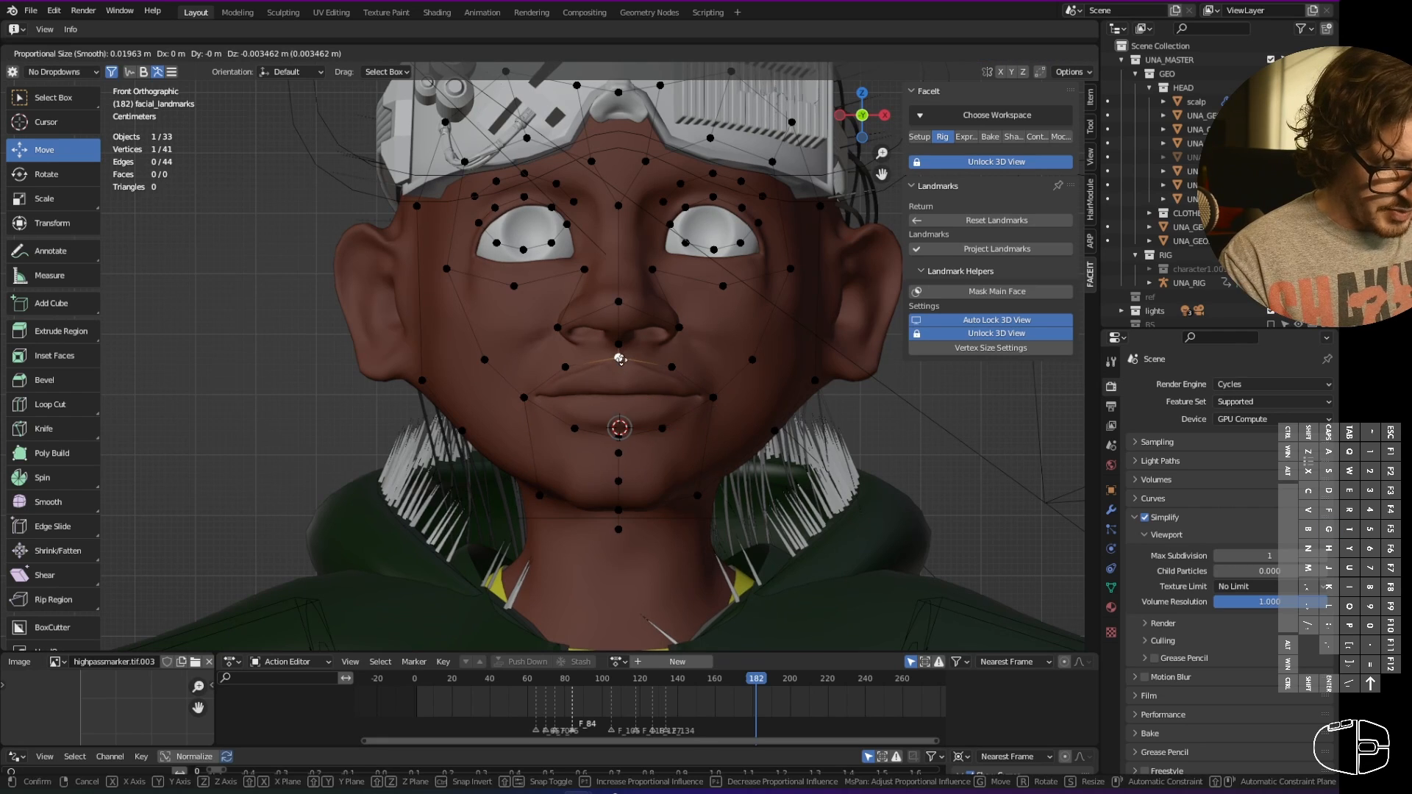
left_click(622, 359)
- Move the side landmarks of the upper lip slightly inward and down, closer to the lip's edge
right_click(565, 370)
right_click(666, 370, "shift")
key("g")
left_click(673, 384)
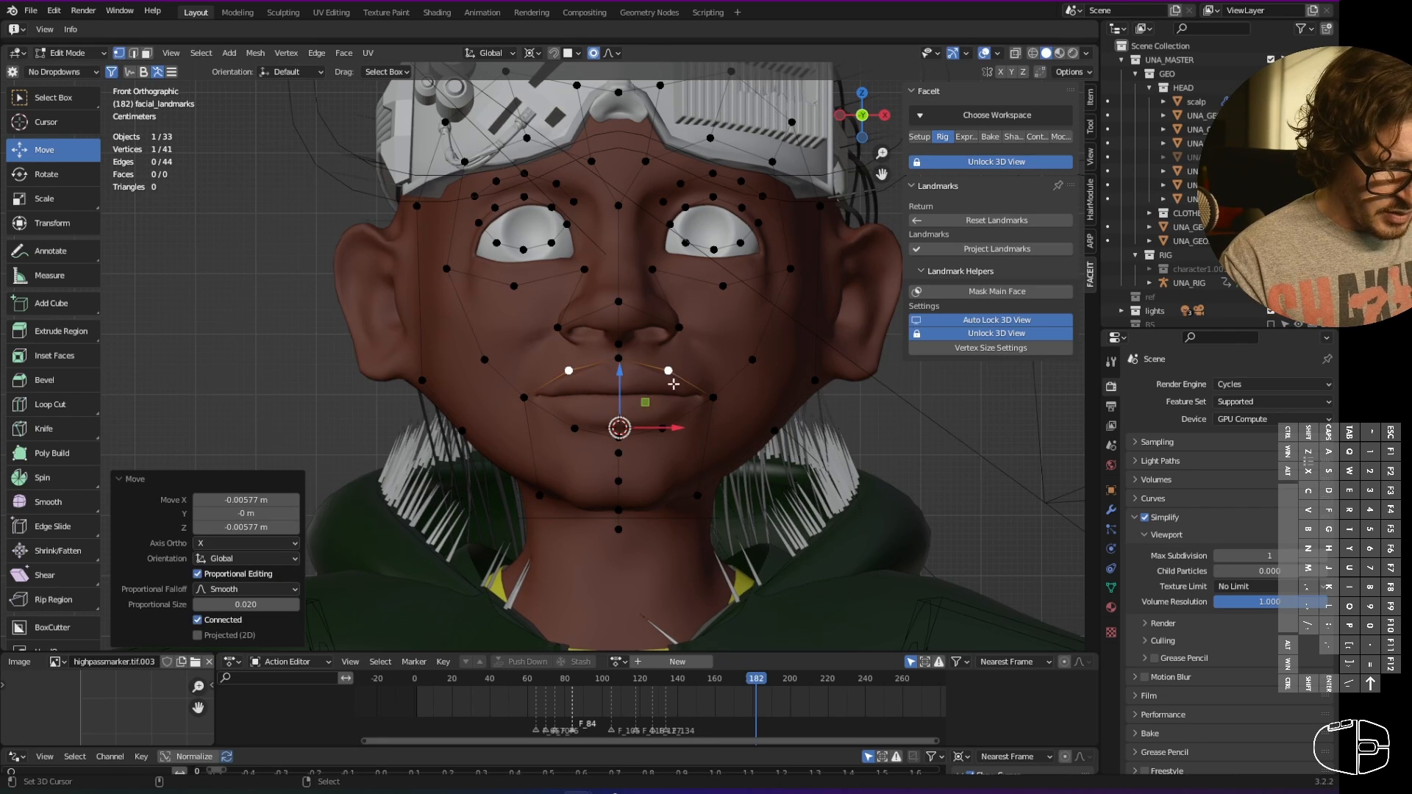
key("g")
left_click(665, 384)
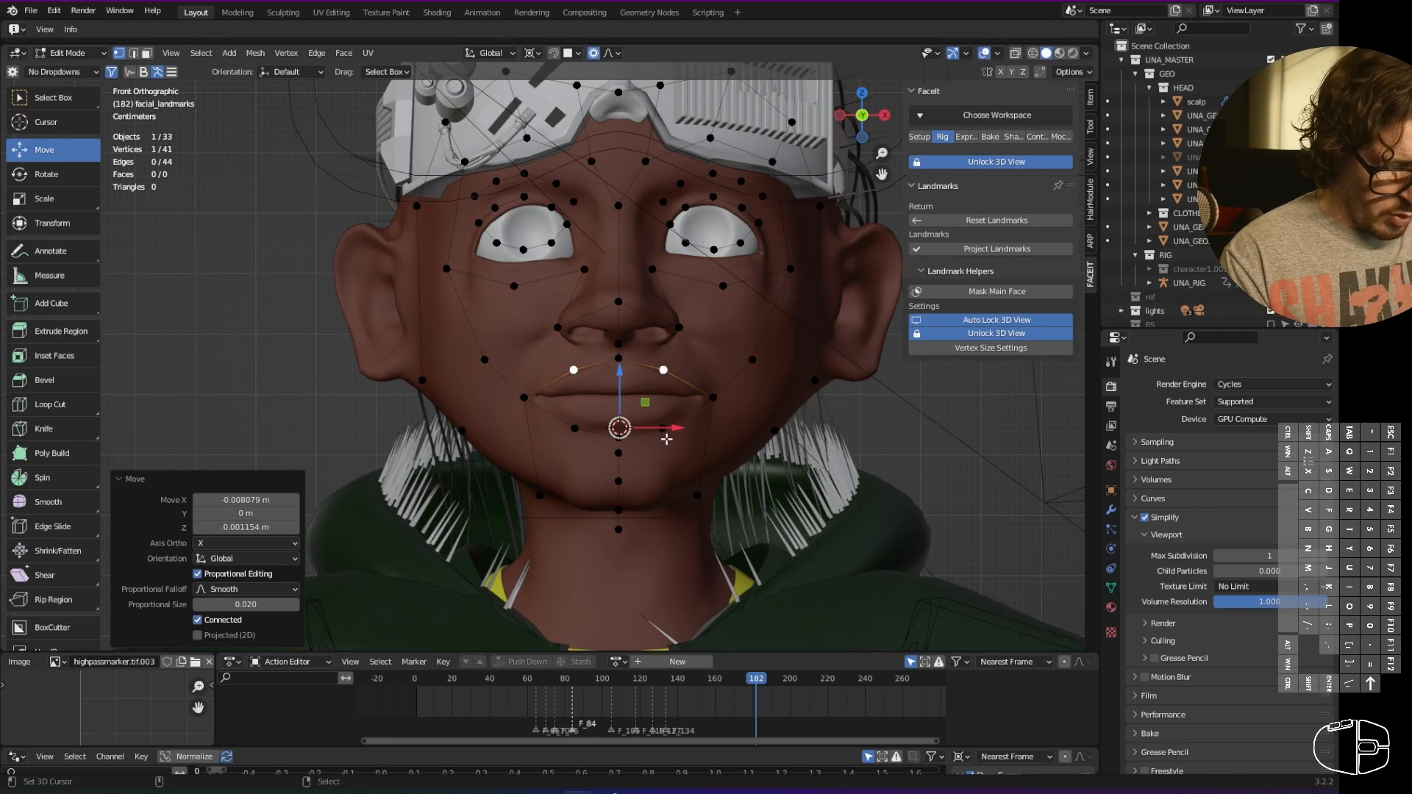
- Move the mouth corner landmarks slightly outward and up, and lower the cheek landmarks beside the mouth
key("g")
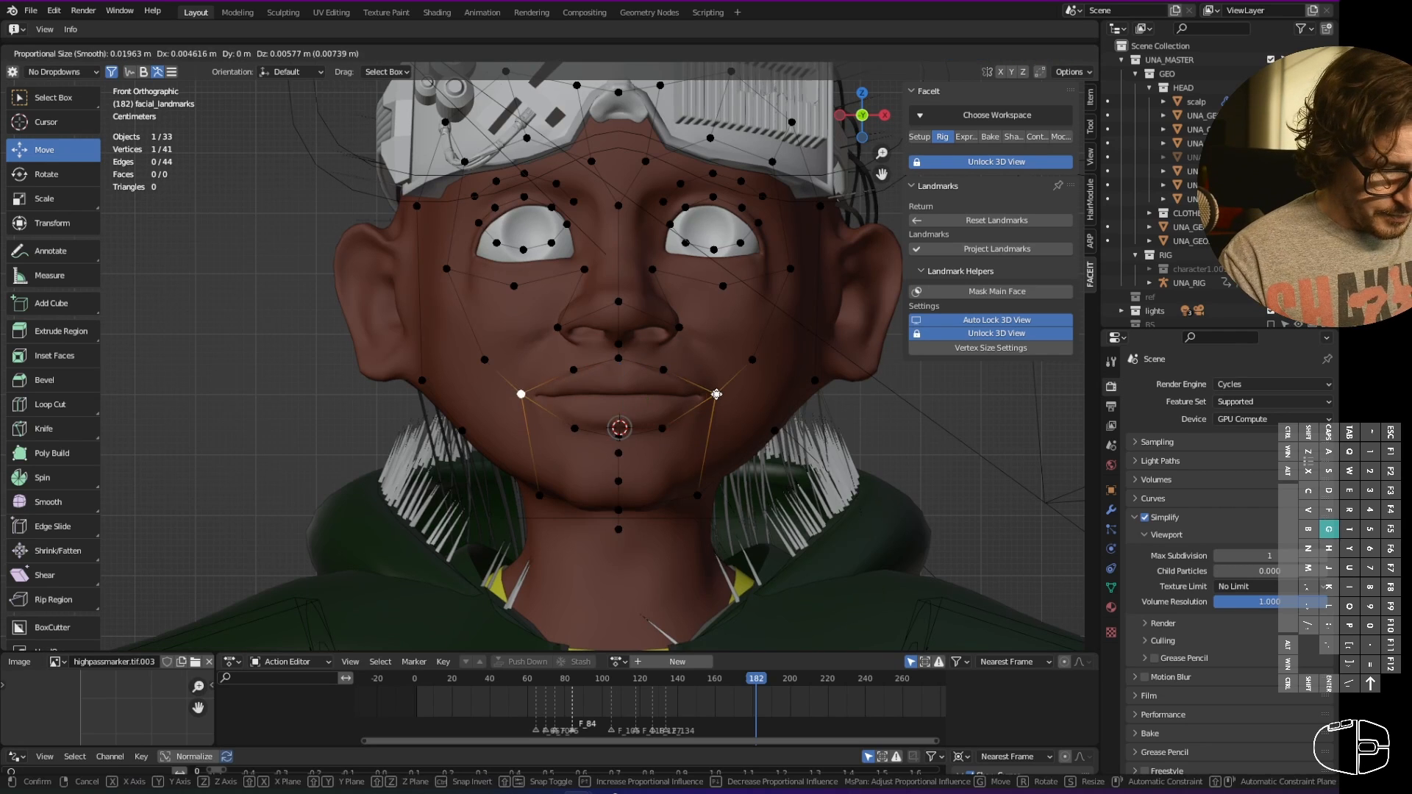
left_click(728, 388)
key("g")
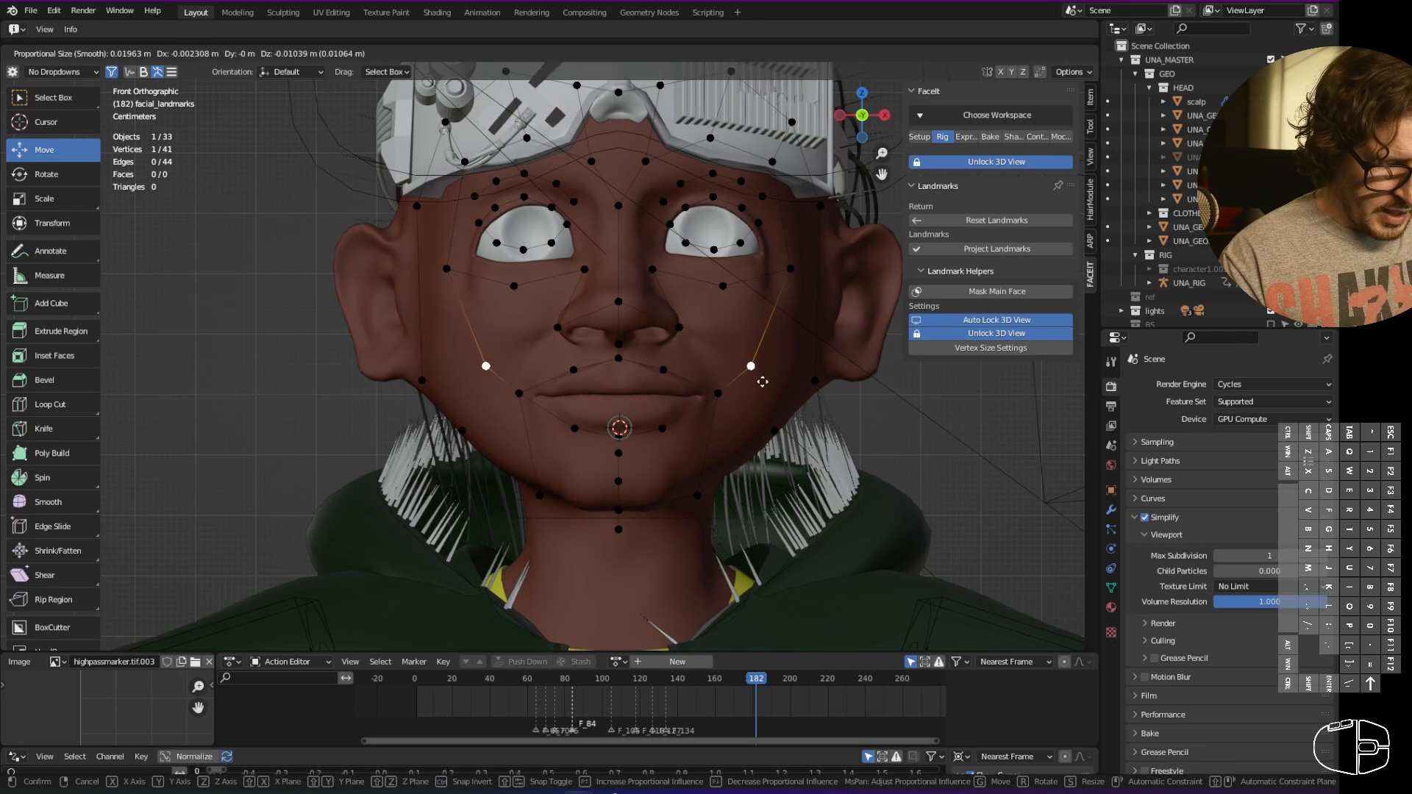
left_click(766, 388)
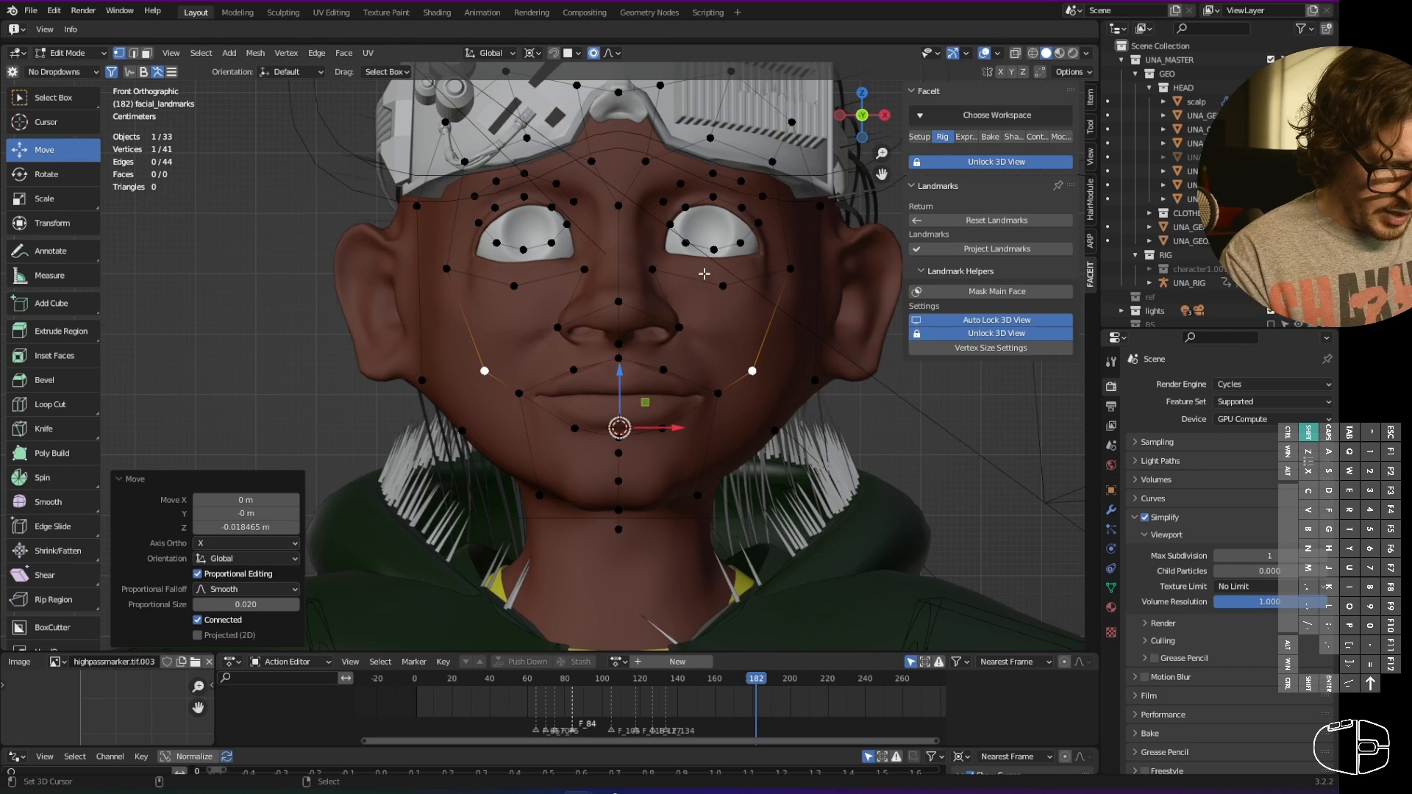
- Move the inner eye landmarks down and toward the nose to sit at the inner corners of the eyes
scroll(662, 246, "up", 2)
left_click(650, 222)
key("g")
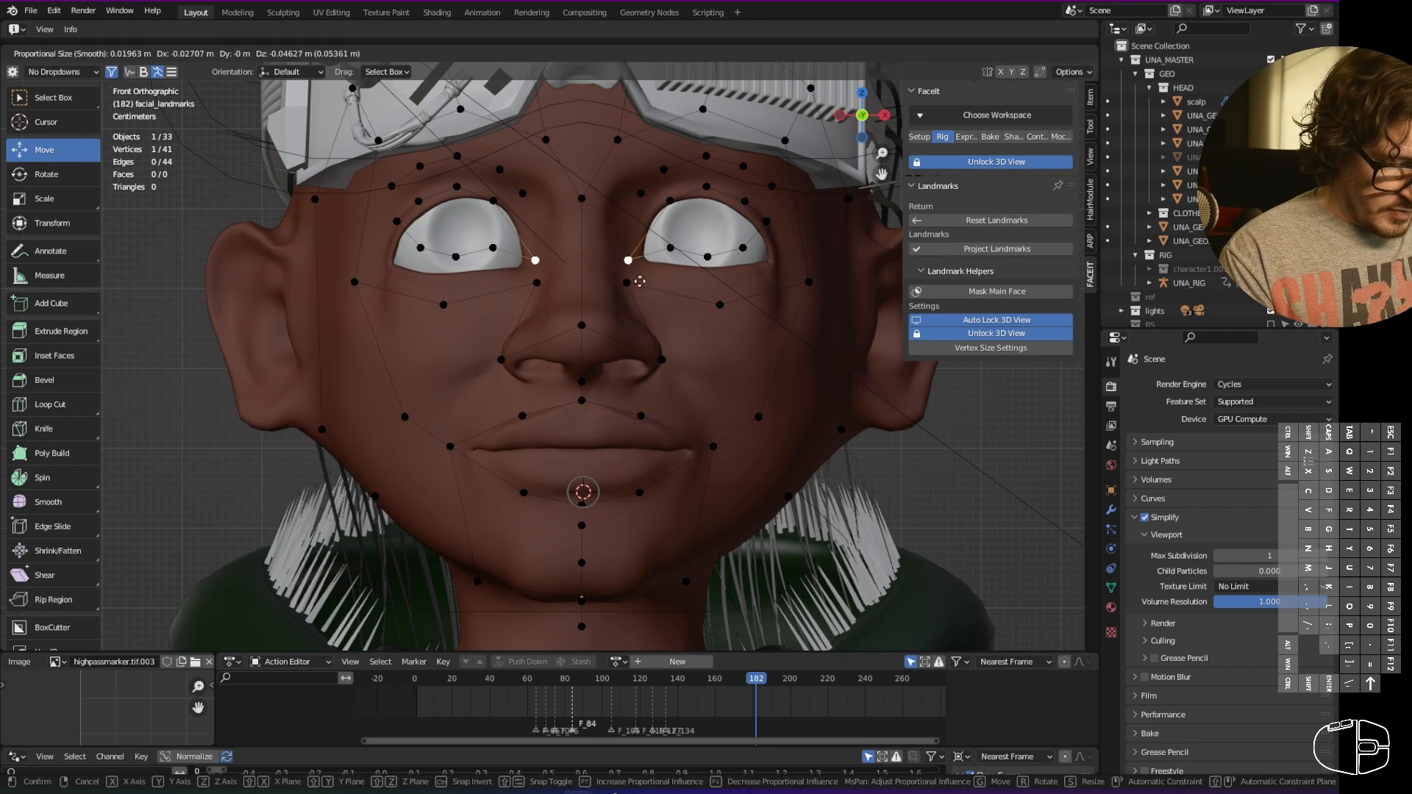
left_click(670, 253)
key("ctrl+z")
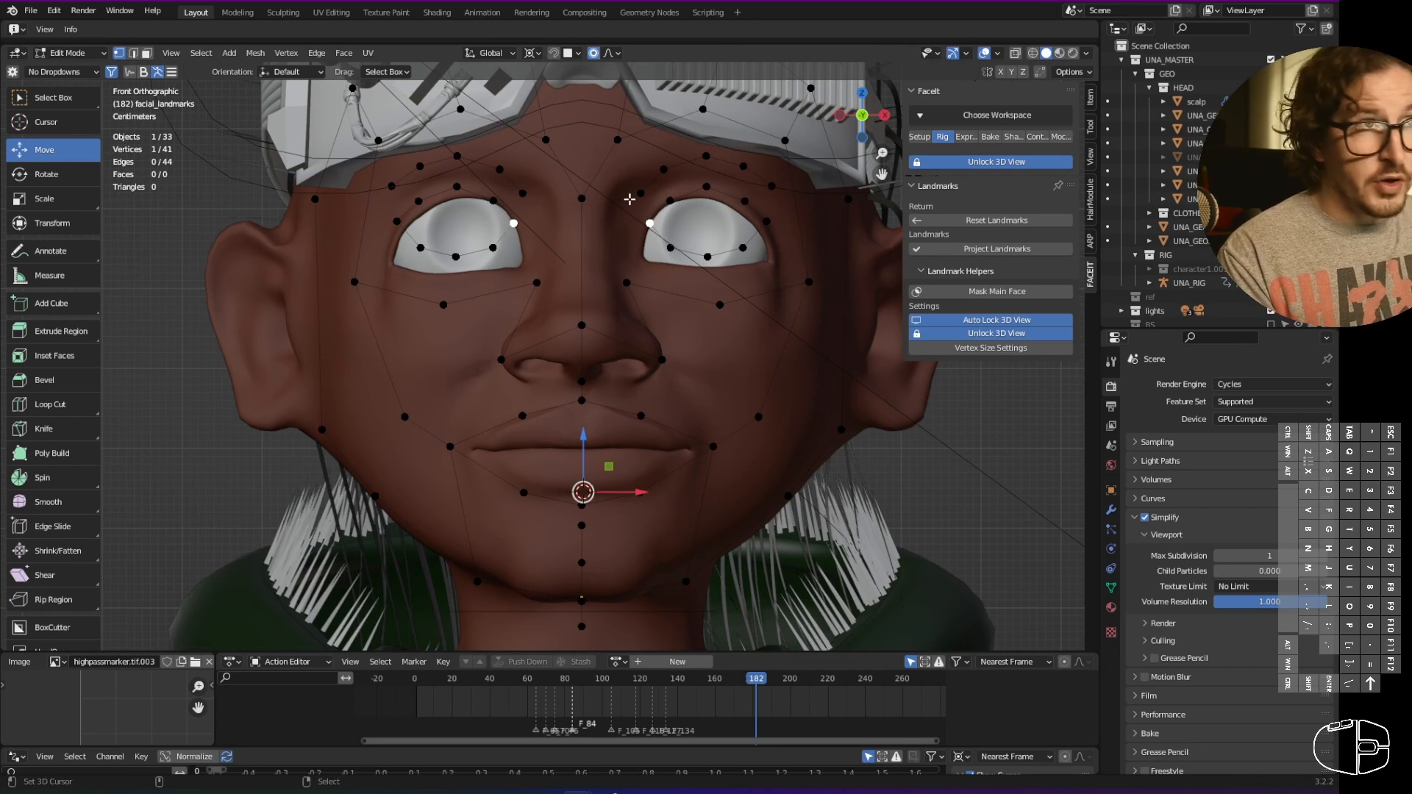
key("g")
left_click(652, 272)
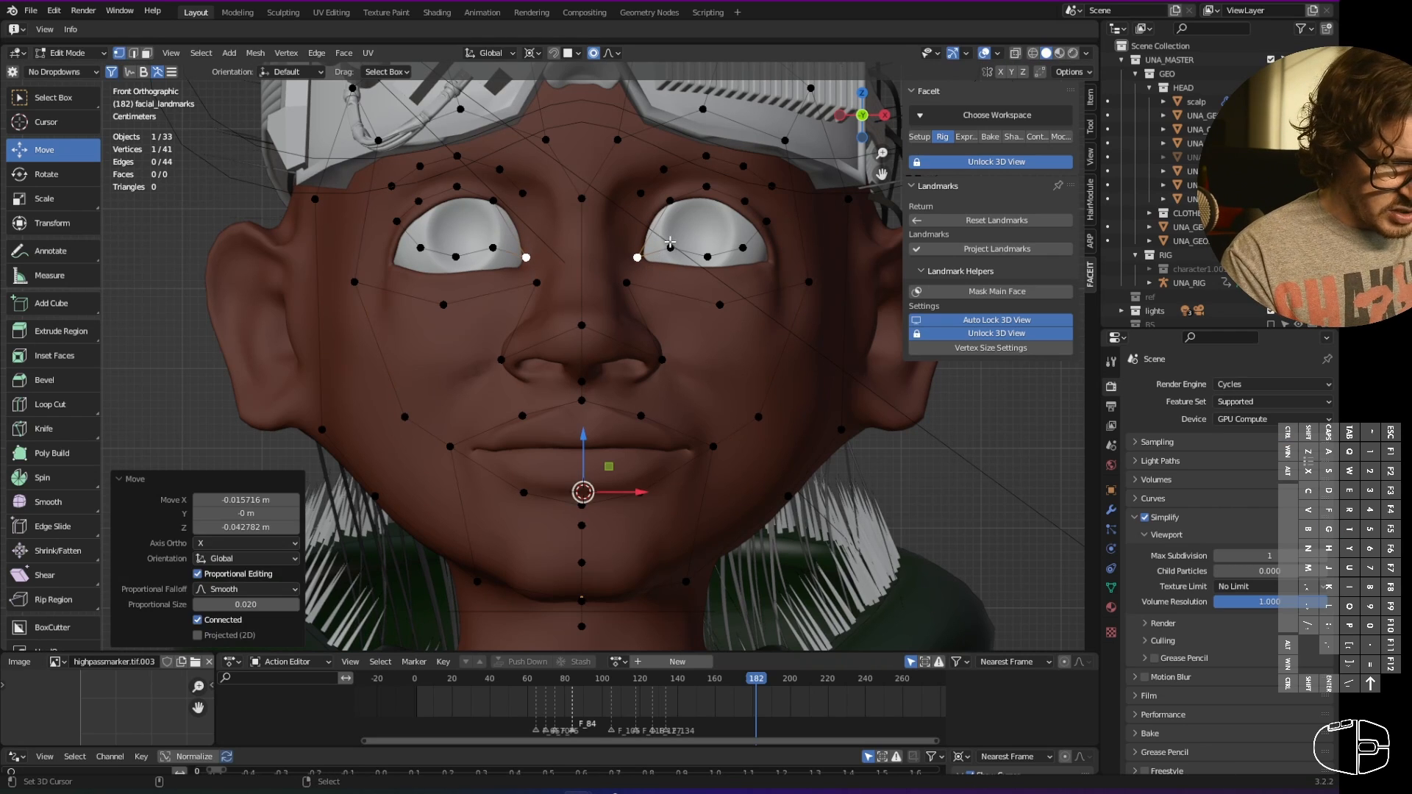
- Lower the inner, middle and outer lower eyelid landmarks to just beneath the bottom edge of the eyes
right_click(673, 251)
key("g")
left_click(672, 277)
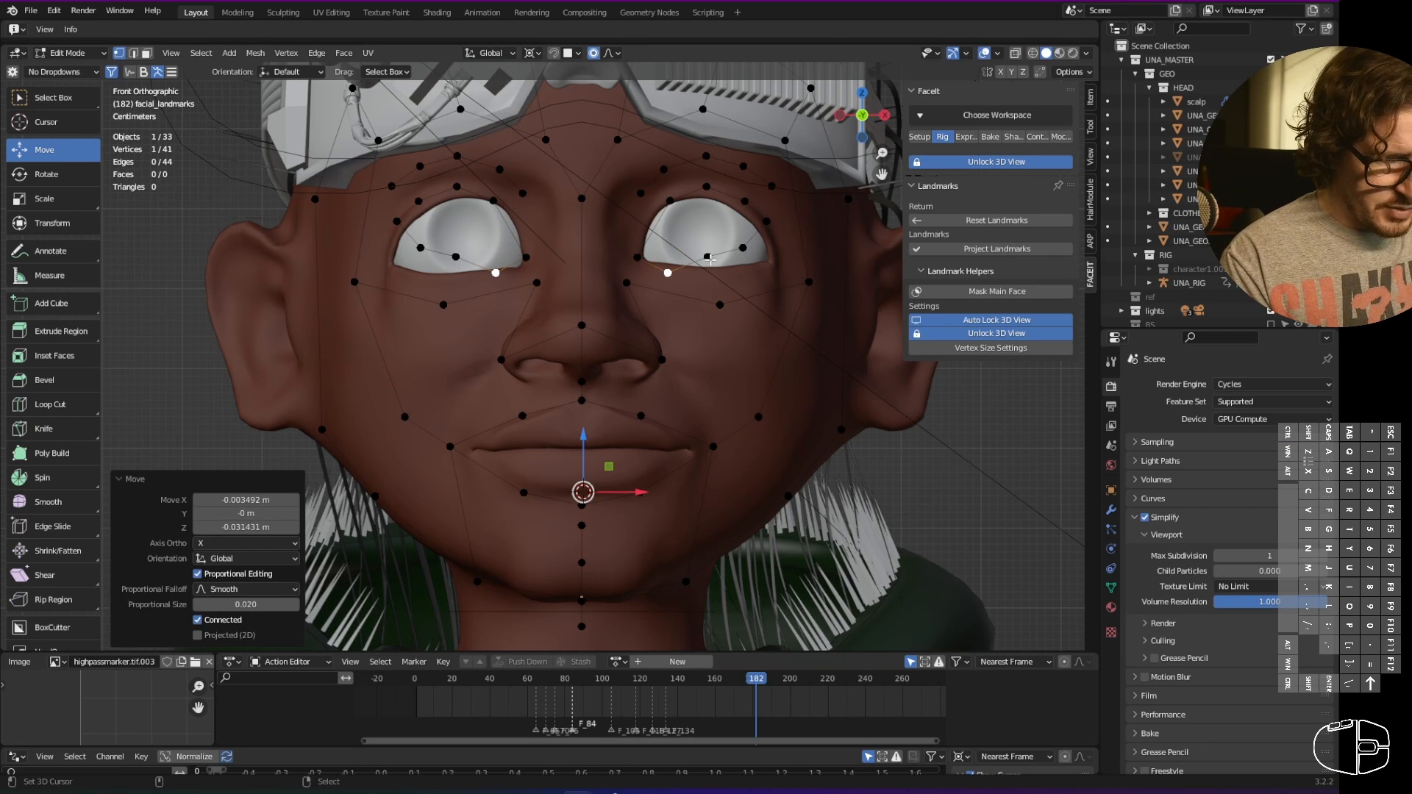
left_click(708, 257)
key("g")
left_click(706, 278)
left_click(743, 249)
key("g")
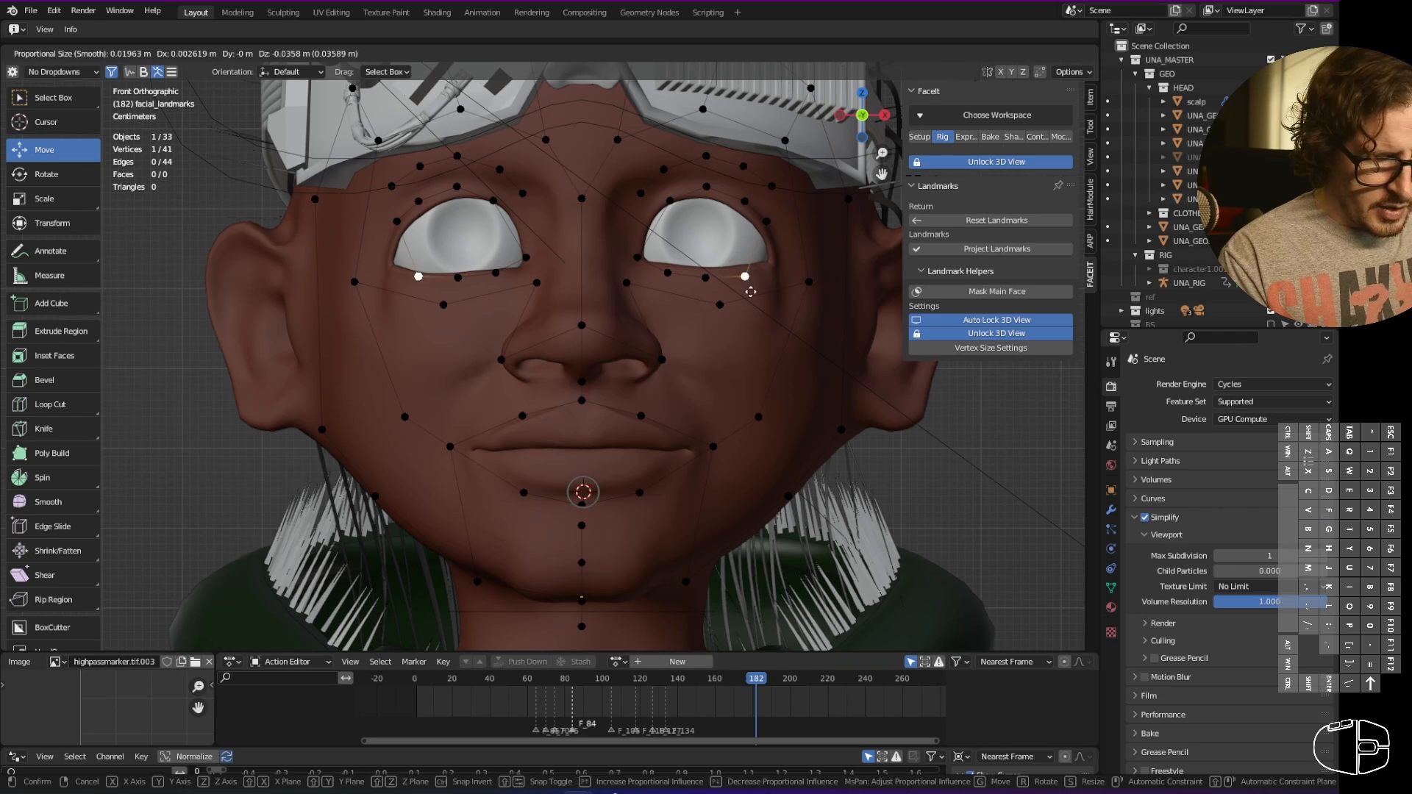
left_click(742, 282)
- Place the outer eye landmarks beside the outer eye corners and move the outer upper eyelid landmarks outward and down
key("g")
left_click(771, 231)
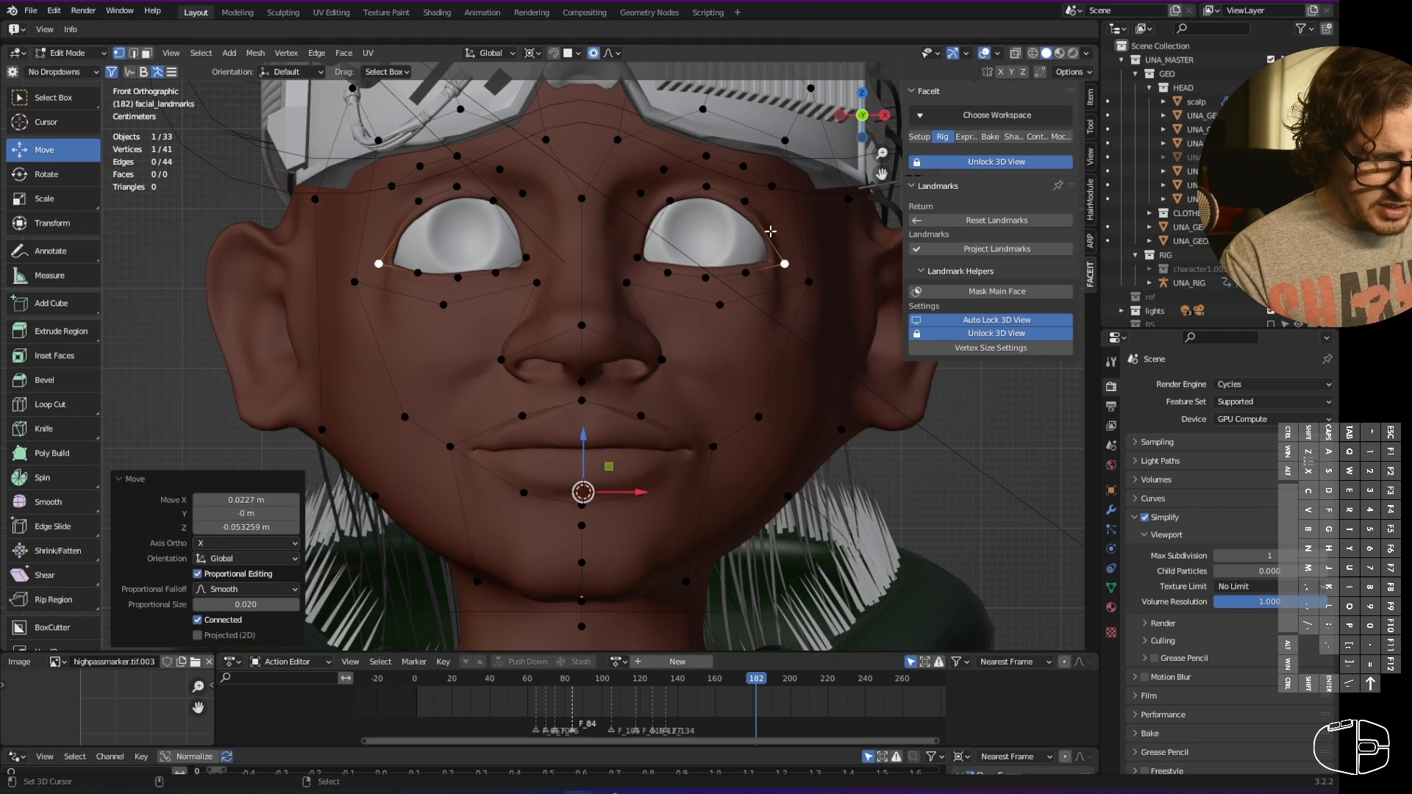
left_click(746, 202)
key("g")
left_click(759, 237)
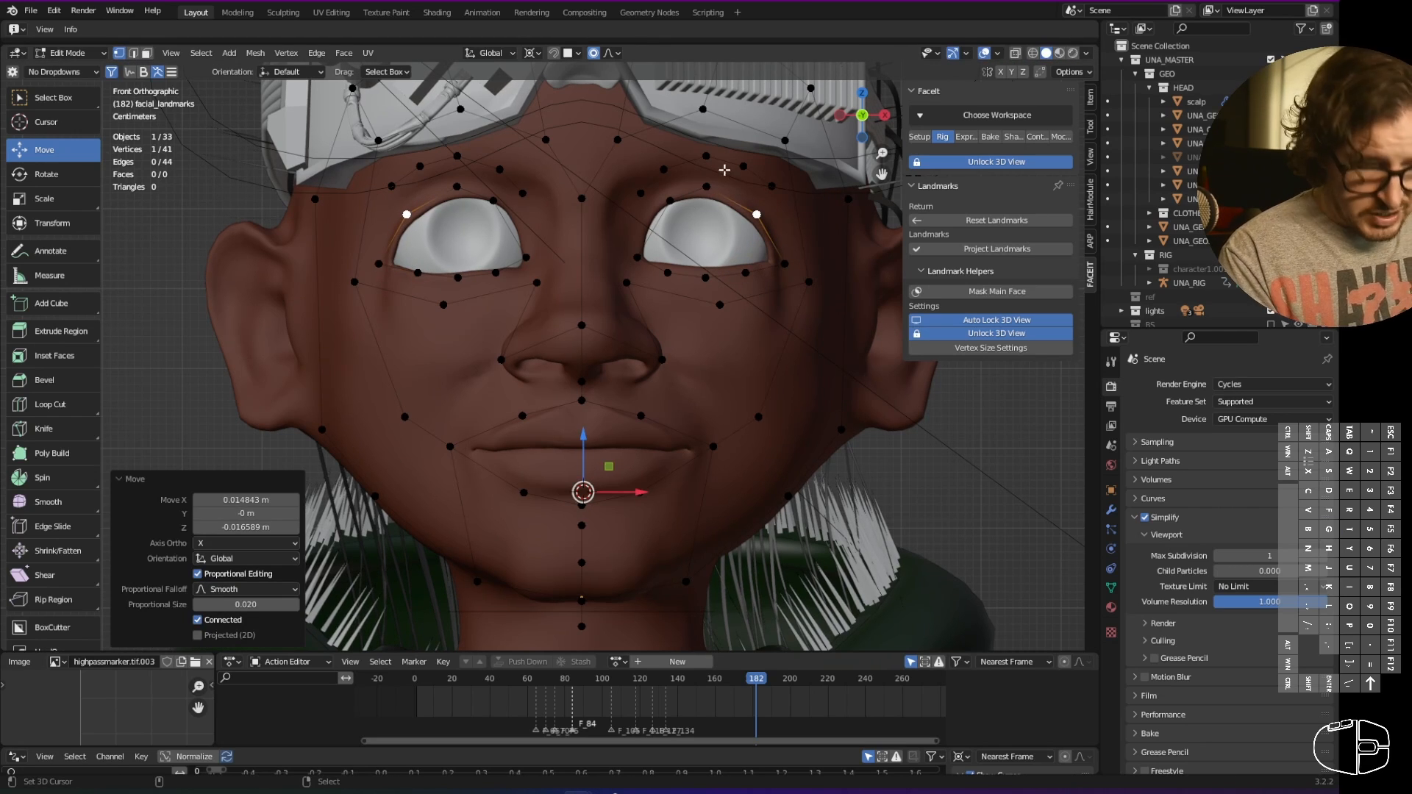
- Fit the middle and inner upper eyelid landmarks to the top edge of the eyes
right_click(712, 189)
key("g")
left_click(704, 192)
right_click(670, 197)
key("g")
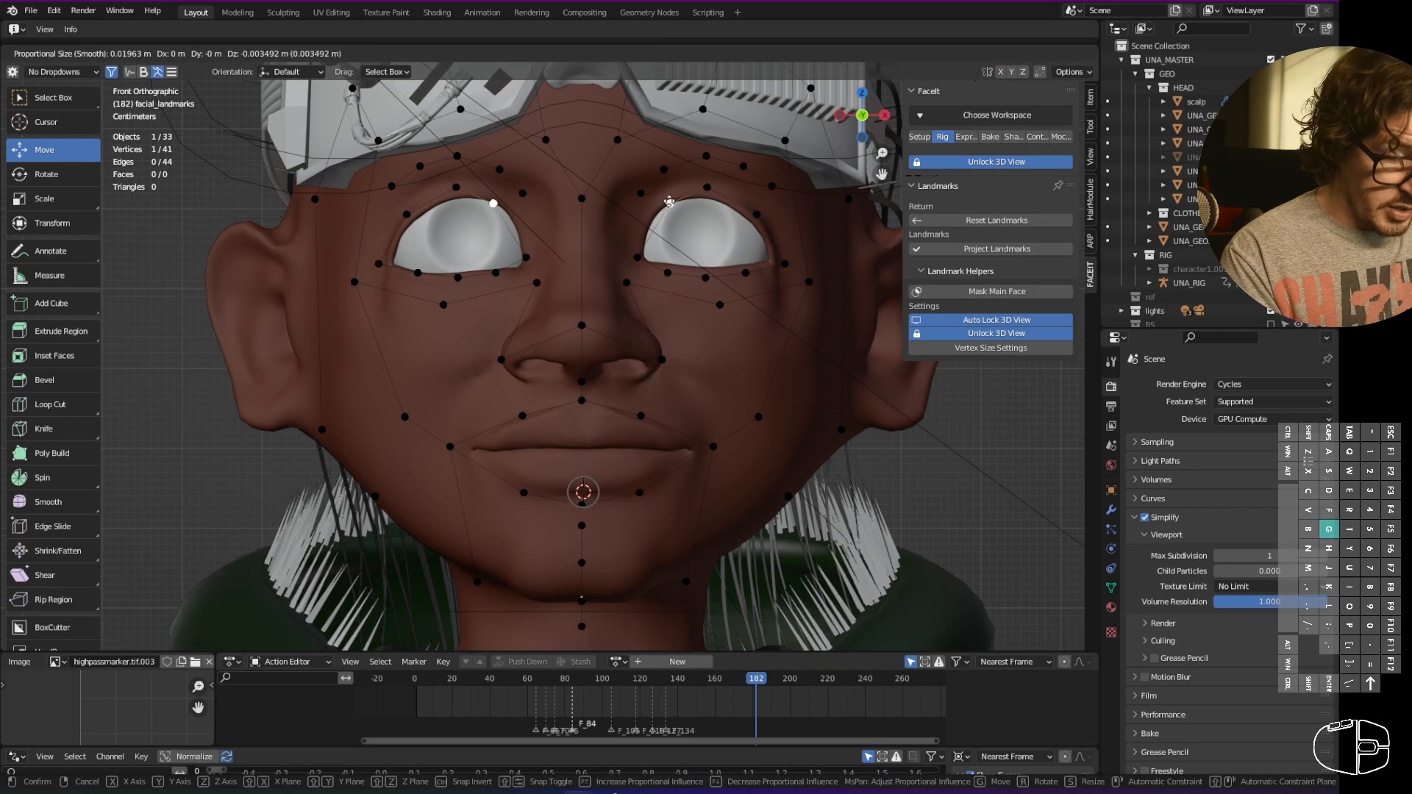
left_click(666, 199)
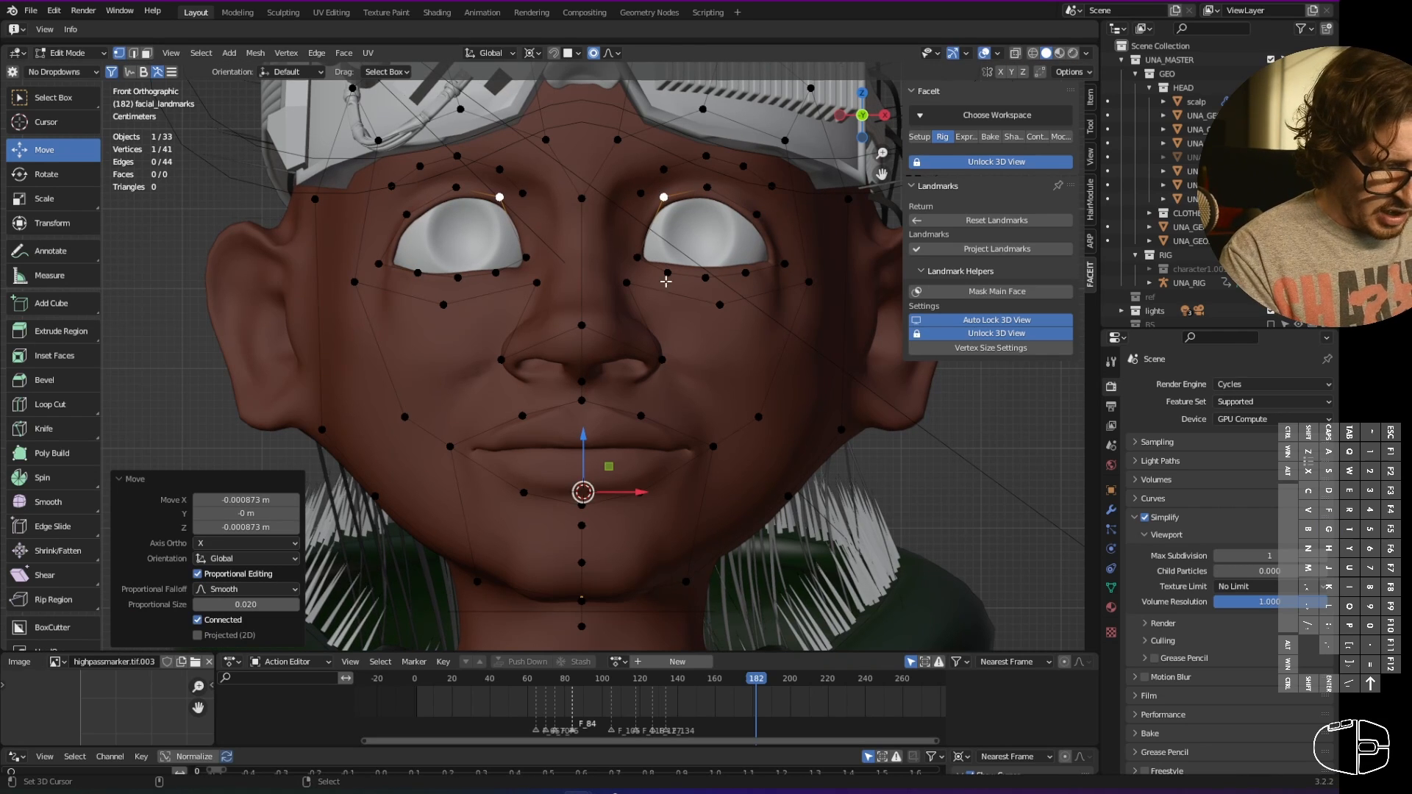
- Move the innermost eyelid crease landmarks down toward the inner corners of the eyes
right_click(666, 171)
key("g")
left_click(651, 198)
right_click(642, 192)
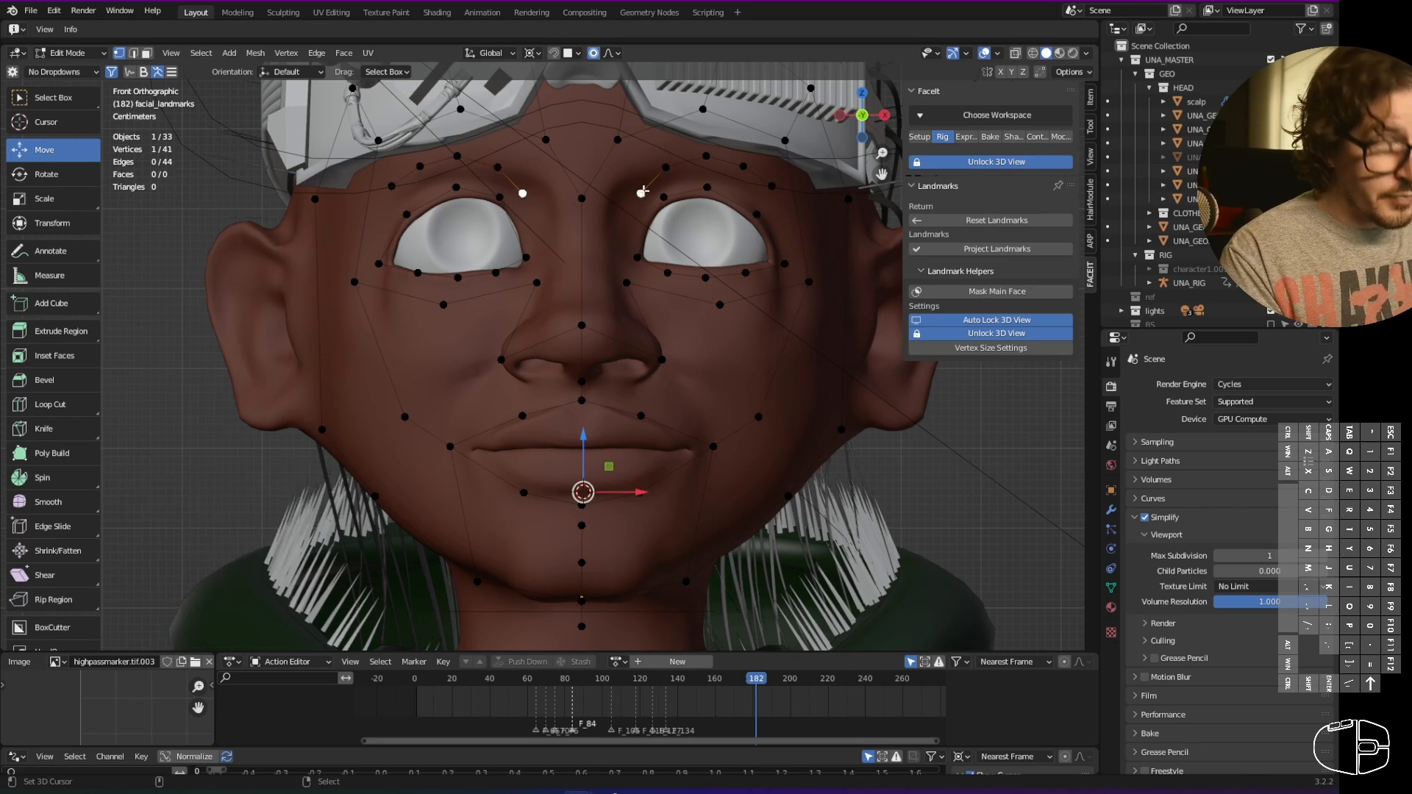
key("g")
left_click(650, 195)
key("g")
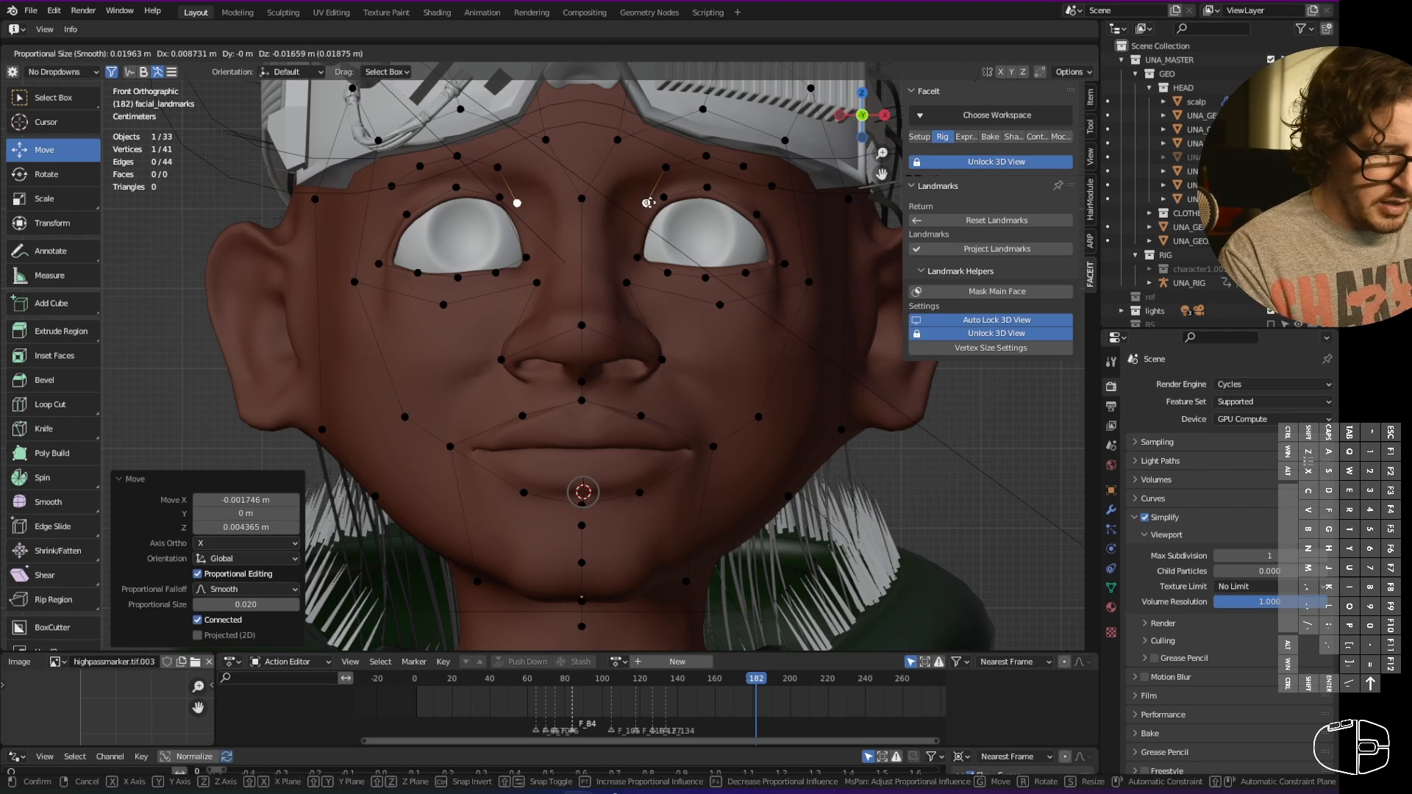
left_click(647, 206)
- Lower the inner and middle eyelid crease landmarks to just above the upper eyelids
right_click(668, 168)
key("g")
left_click(668, 188)
right_click(705, 157)
key("g")
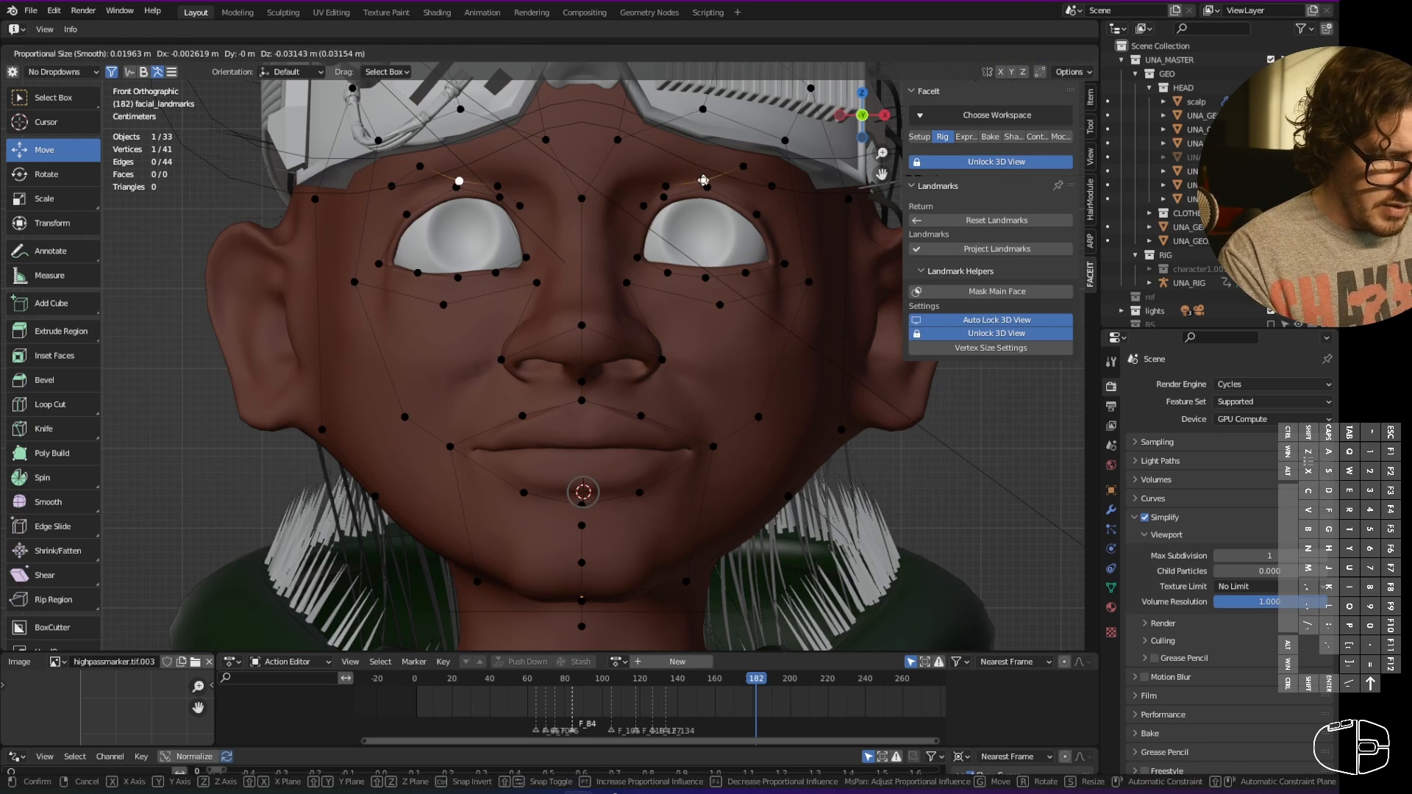
left_click(704, 179)
- Lower the two outer pairs of eyelid crease landmarks to follow the fold around the outer eyelids
right_click(743, 166)
key("g")
left_click(744, 200)
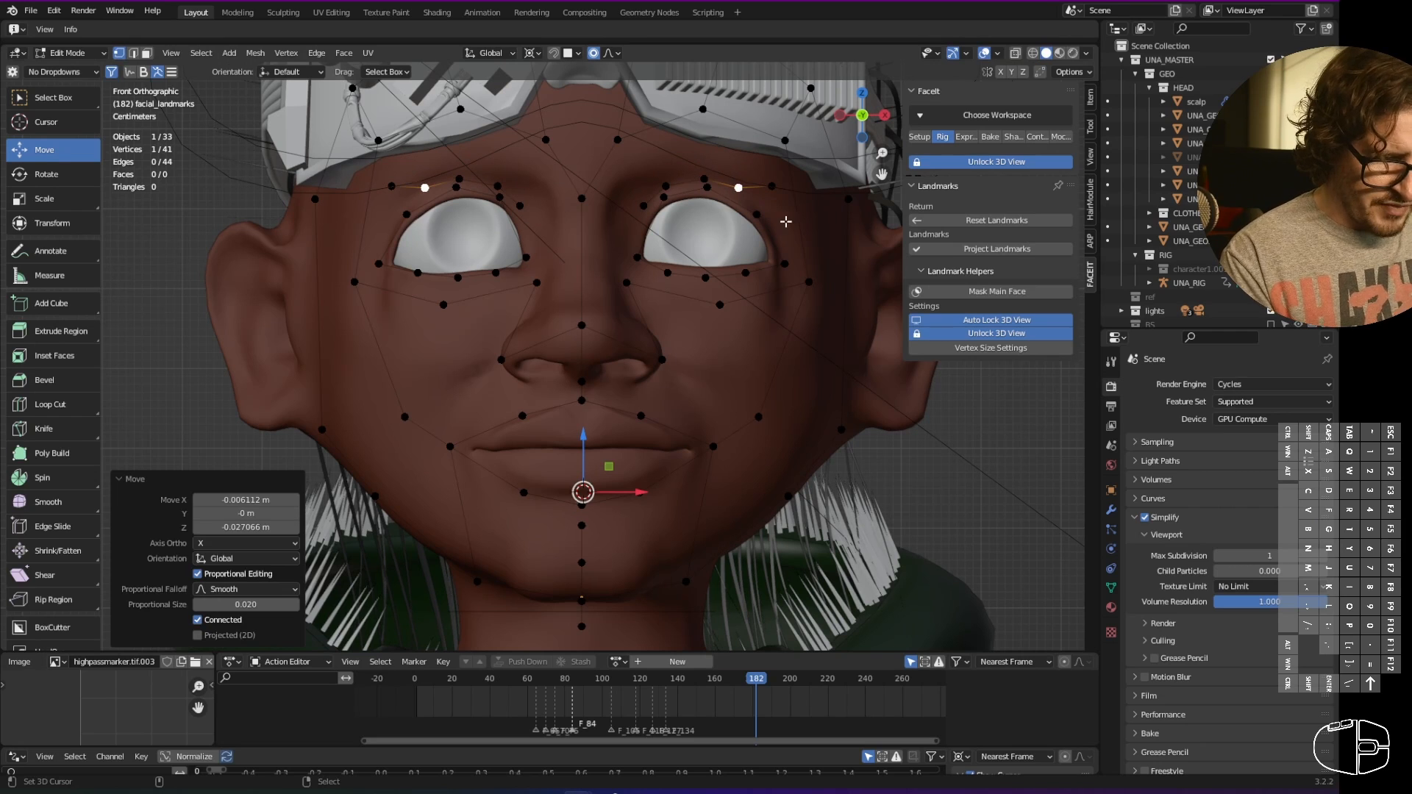
right_click(778, 192)
key("g")
left_click(776, 223)
- Lower the outer and middle eyebrow landmarks slightly, shifting the outer pair a little outward
middle_click_drag(757, 241, 735, 232, "shift")
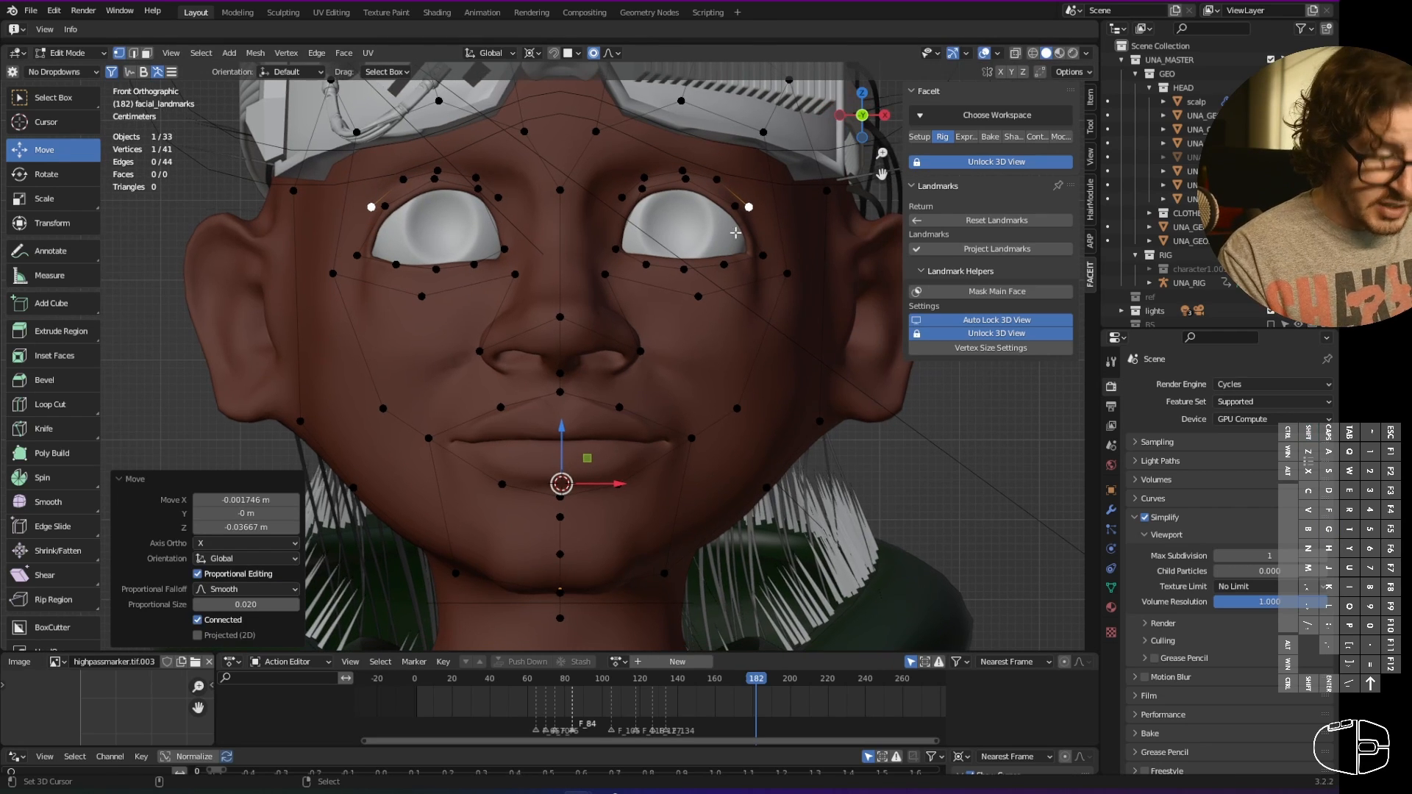
right_click(762, 133)
key("g")
left_click(768, 144)
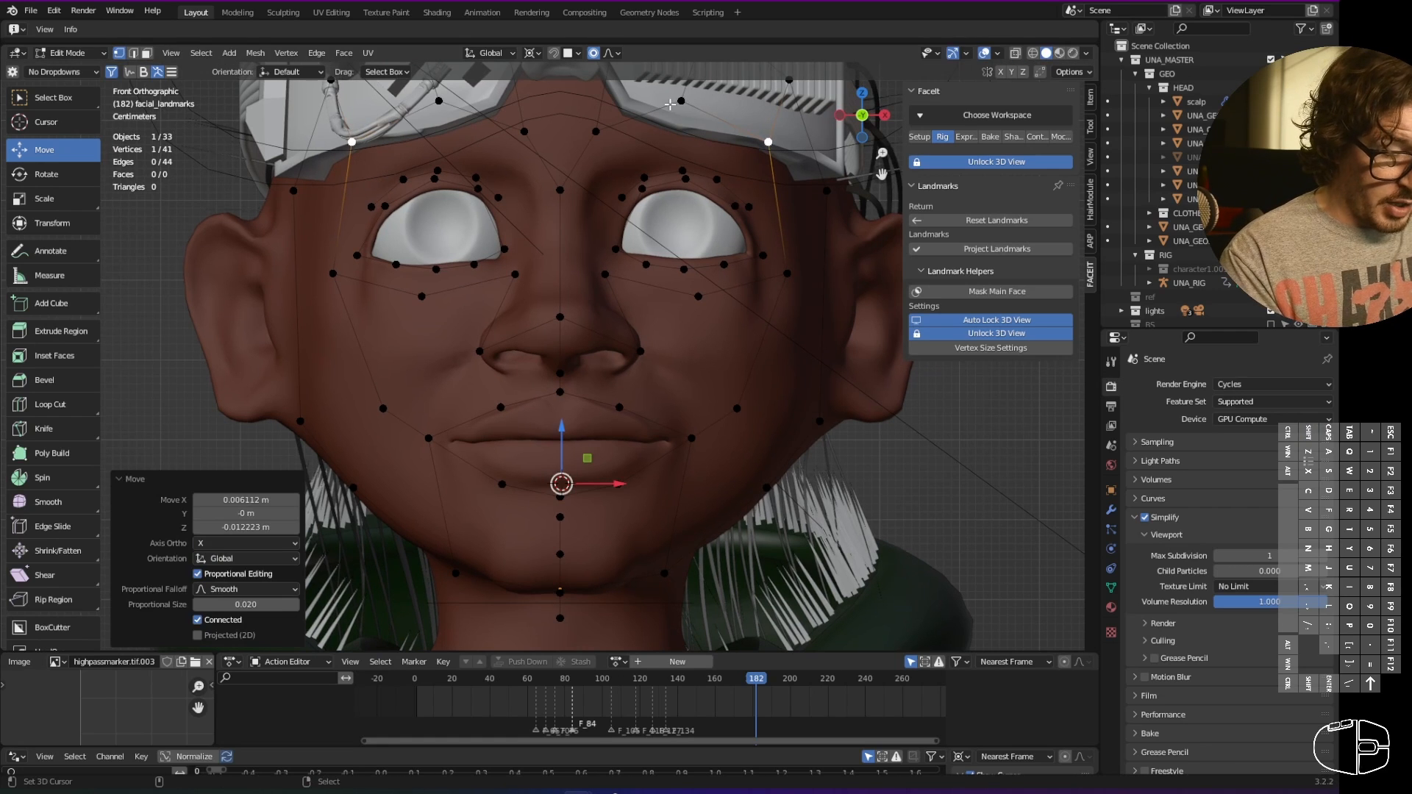
right_click(682, 100)
key("g")
left_click(684, 112)
- Move the inner eyebrow landmarks down and slightly inward, and lower the middle eyebrow landmarks further
right_click(594, 133)
key("g")
left_click(591, 149)
key("g")
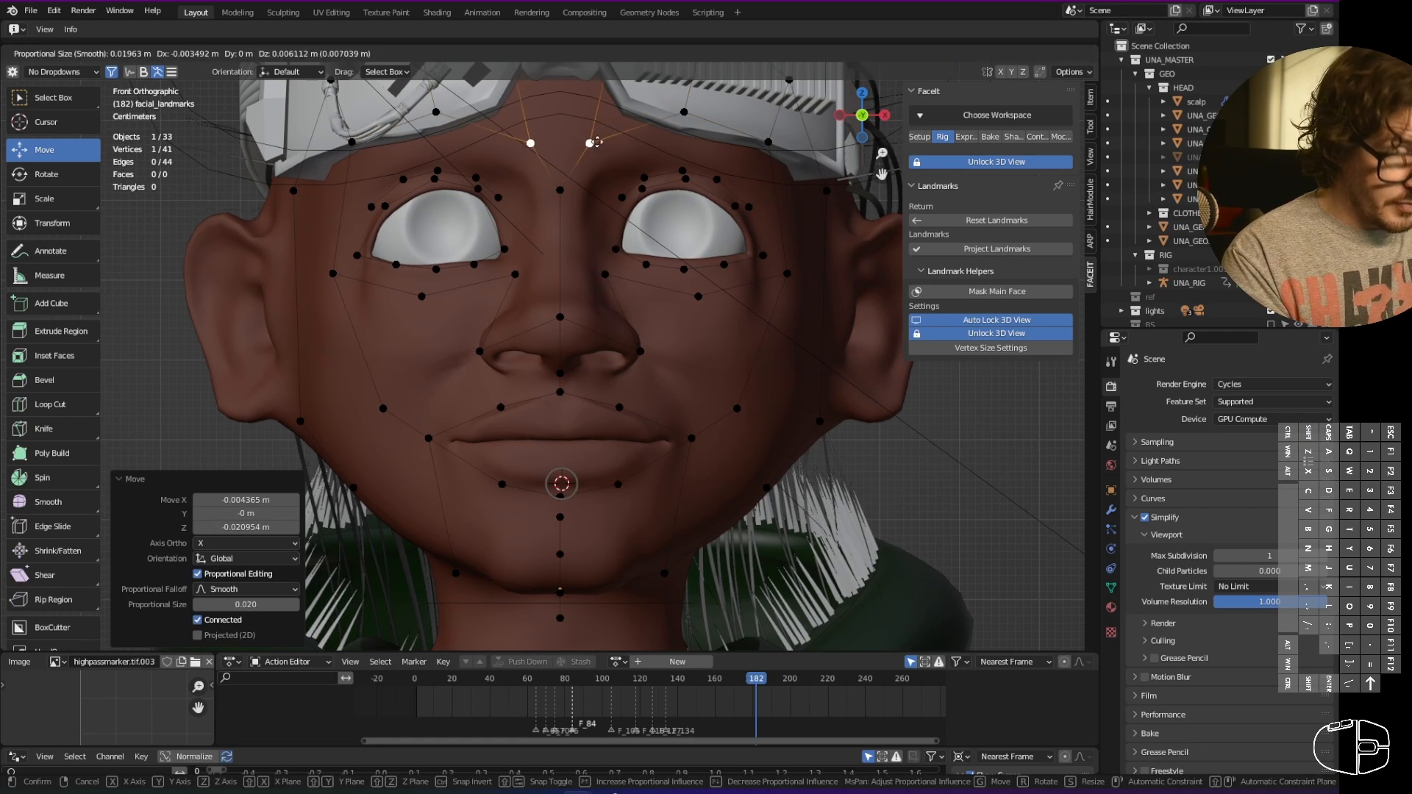
left_click(591, 146)
right_click(685, 117)
key("g")
left_click(686, 134)
- Project the landmarks onto the face mesh
scroll(688, 134, "down", 2)
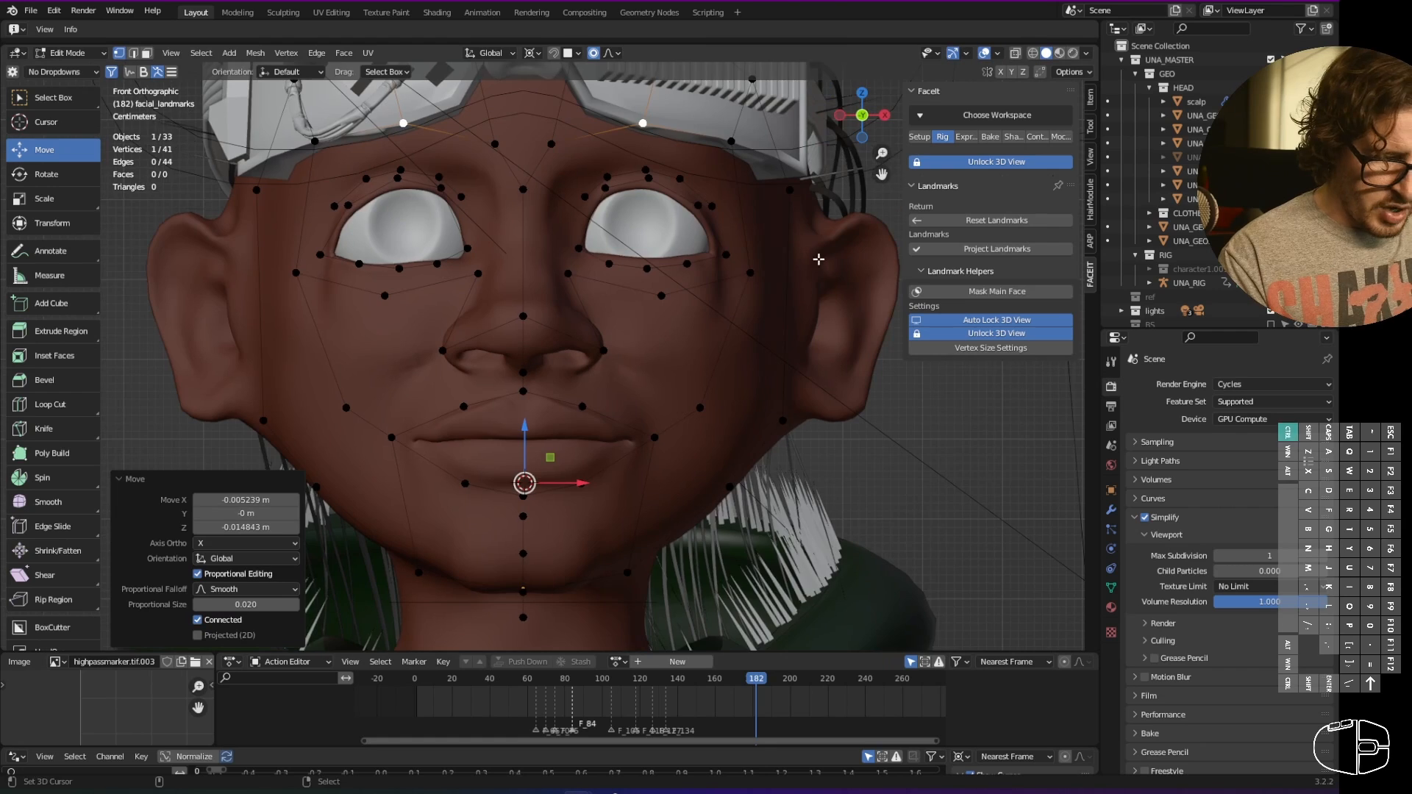
right_click(690, 133)
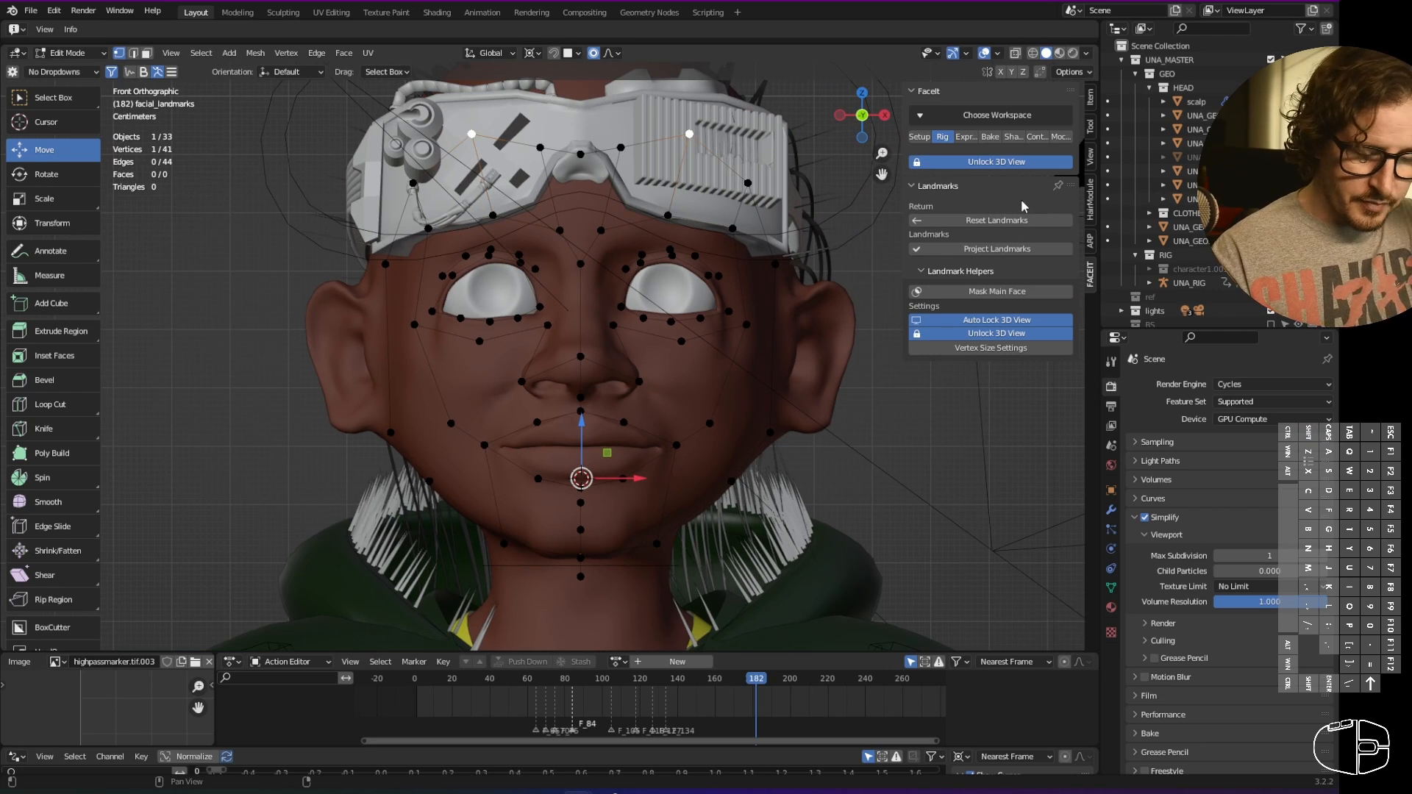
left_click(1030, 250)
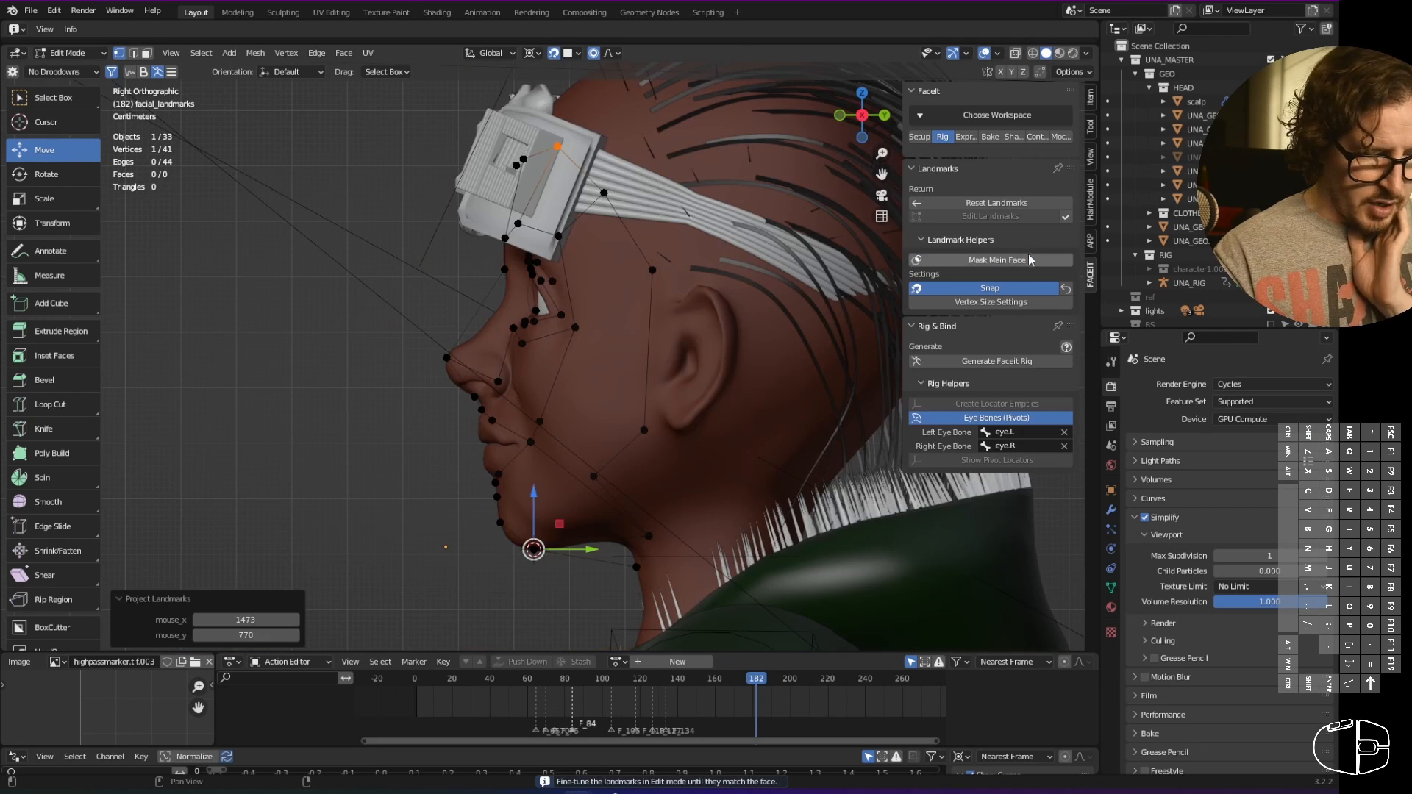
- Move the nose bridge landmark down and back onto the bridge of the nose in the side profile
middle_click_drag(567, 361, 616, 337, "shift")
right_click(569, 269)
key("g")
key("g")
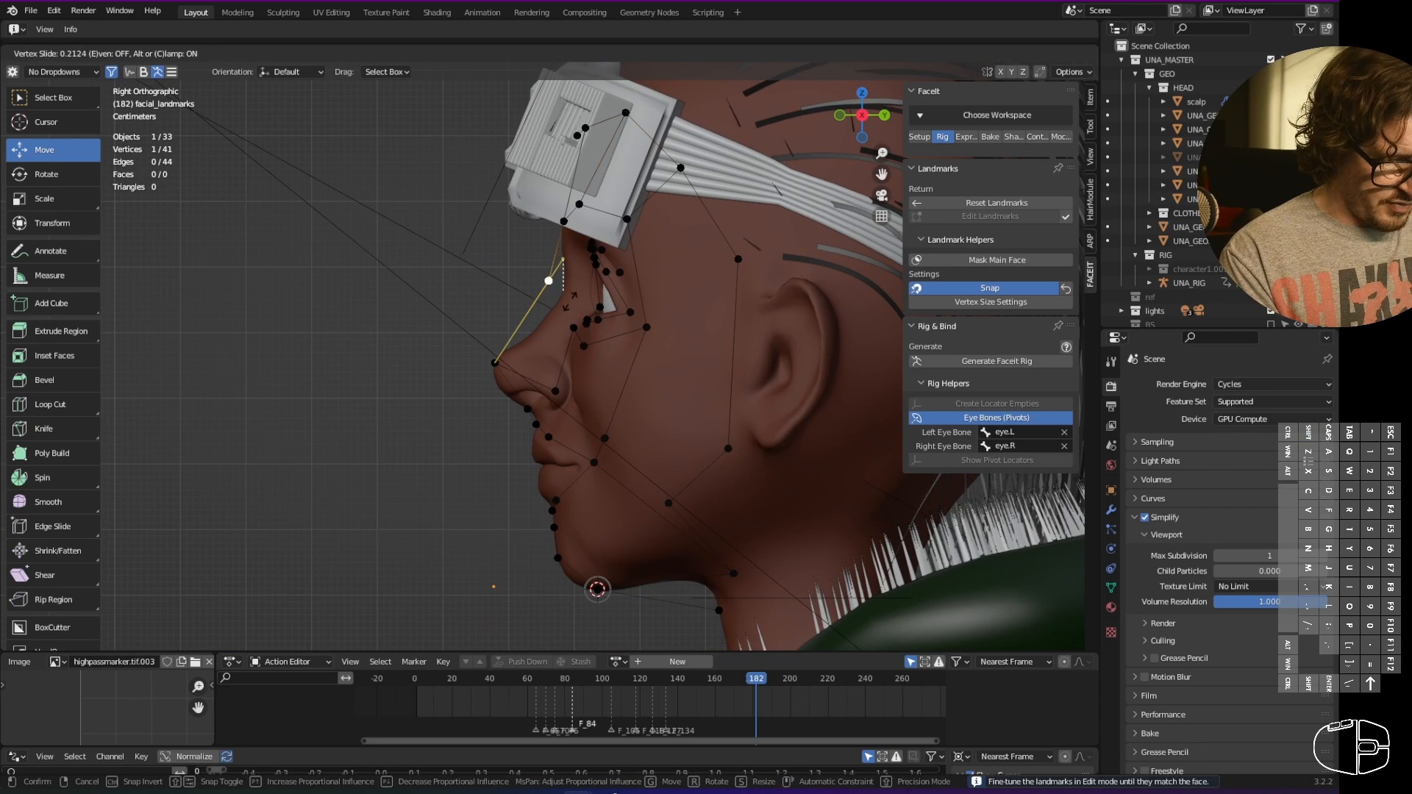
left_click(557, 274)
key("g")
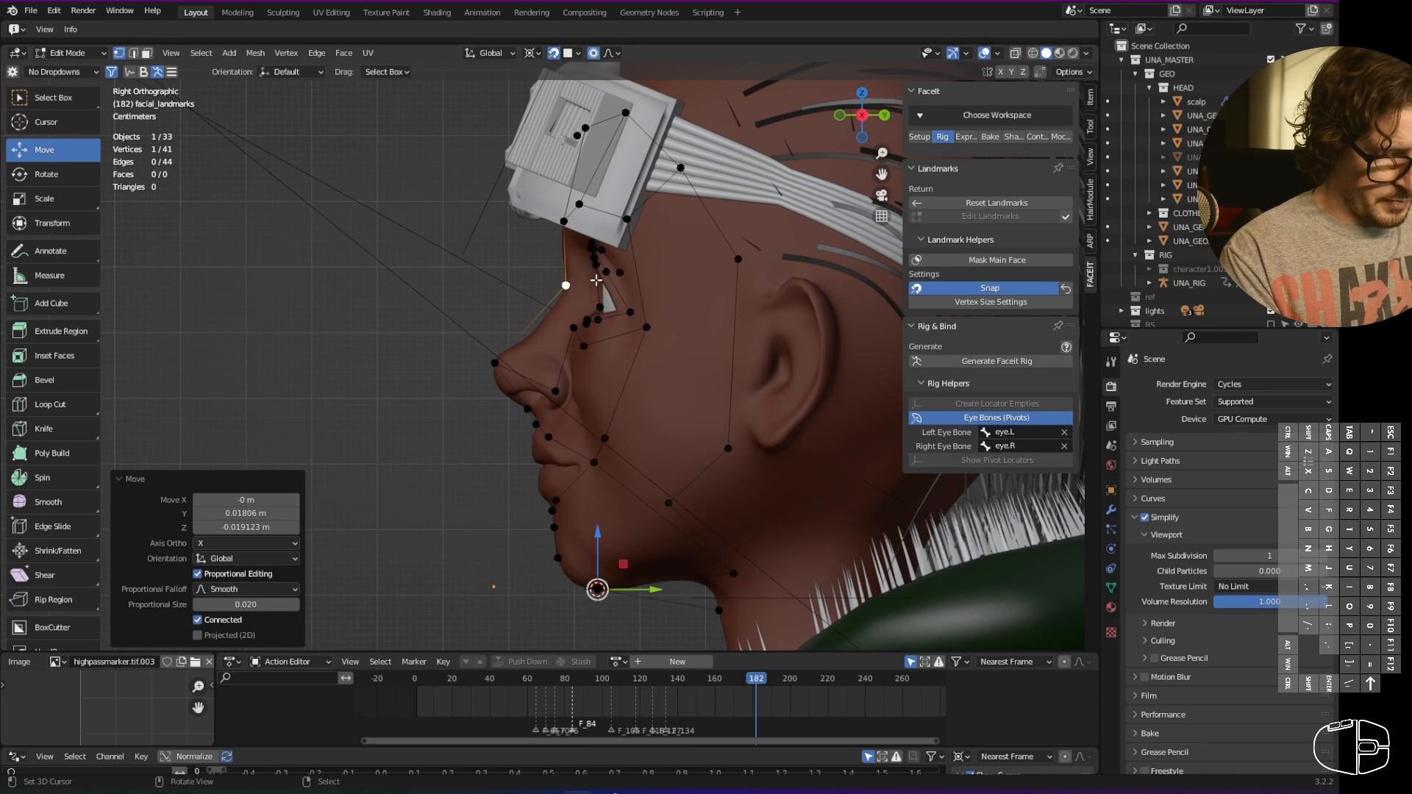
left_click(567, 287)
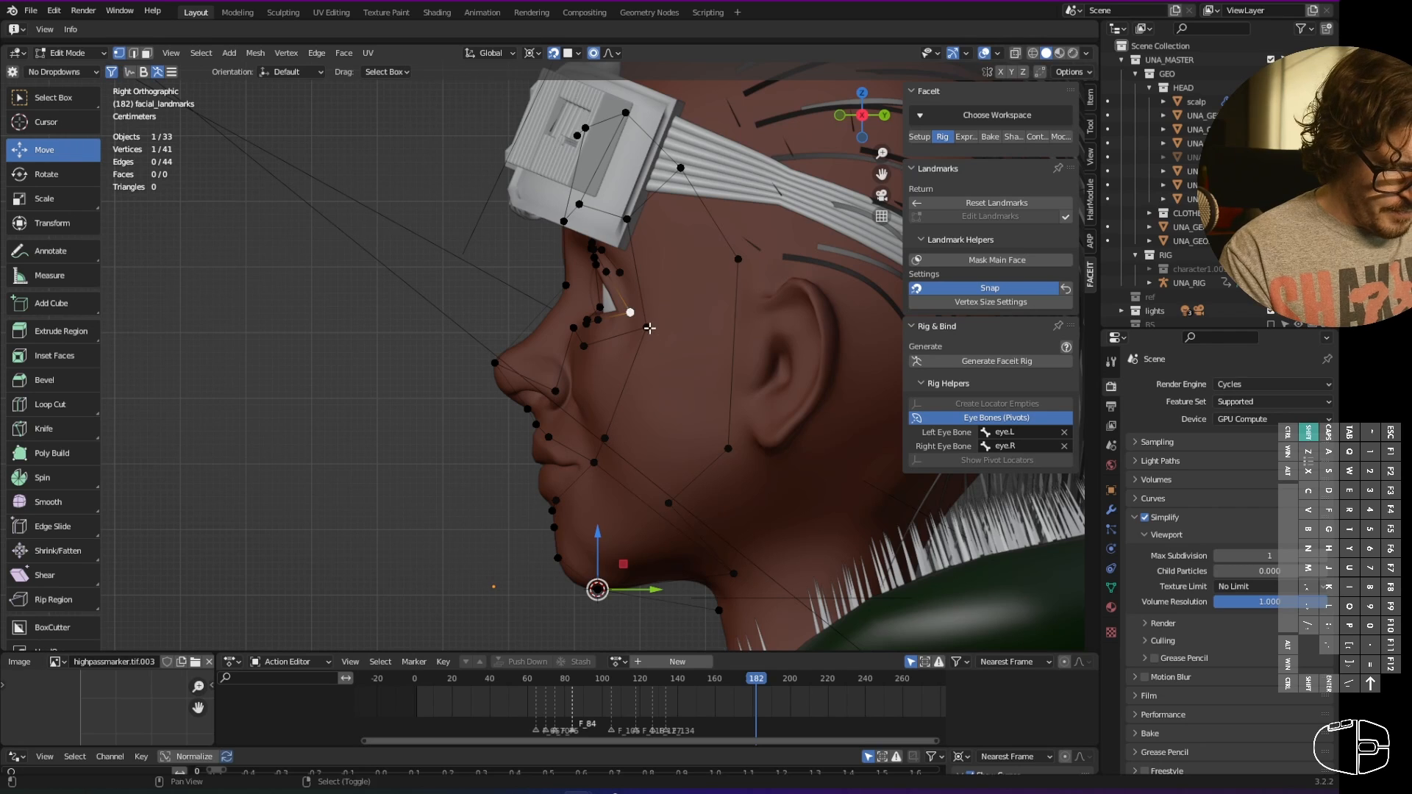
- Move the throat landmark up and forward to where the underside of the chin meets the neck
right_click(647, 327)
key("g")
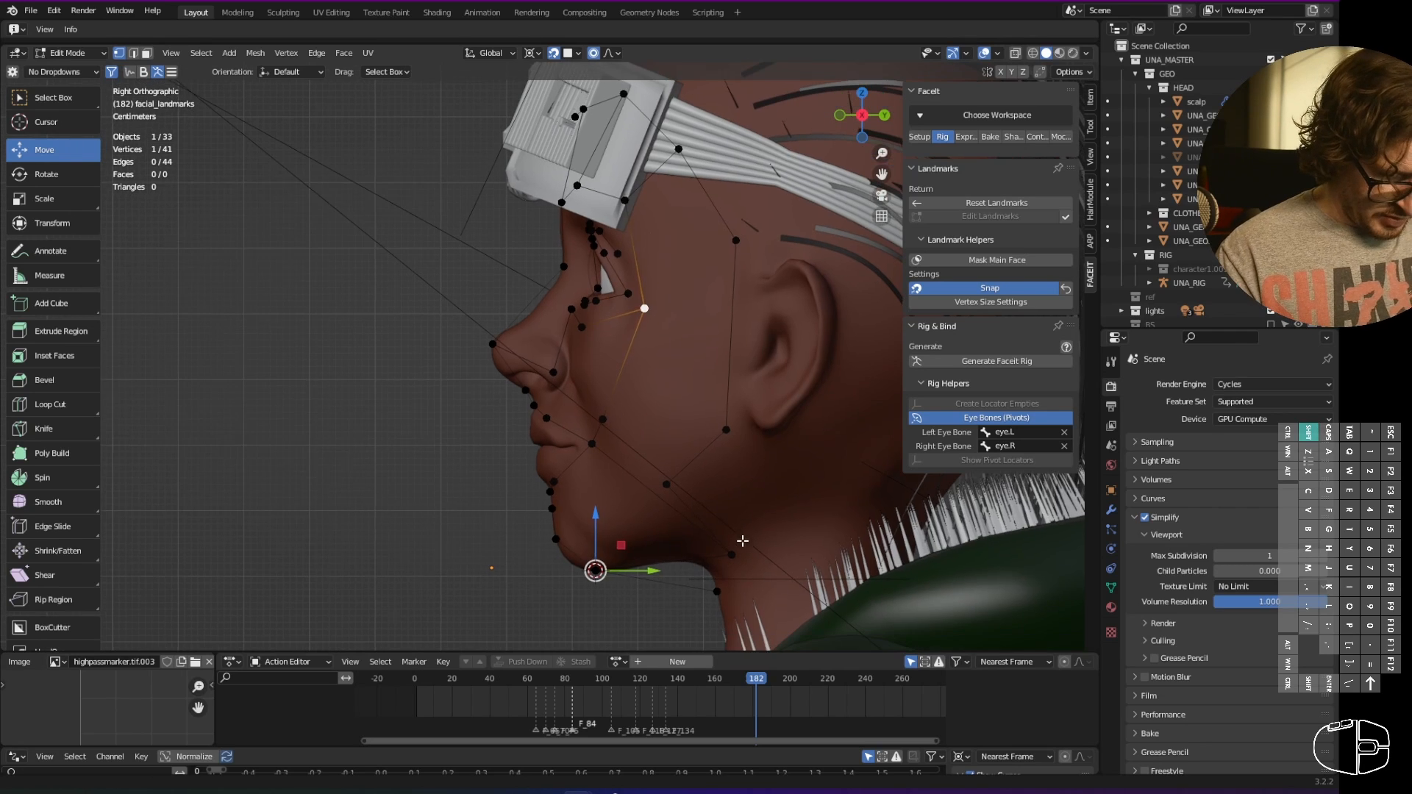
left_click(701, 565)
key("g")
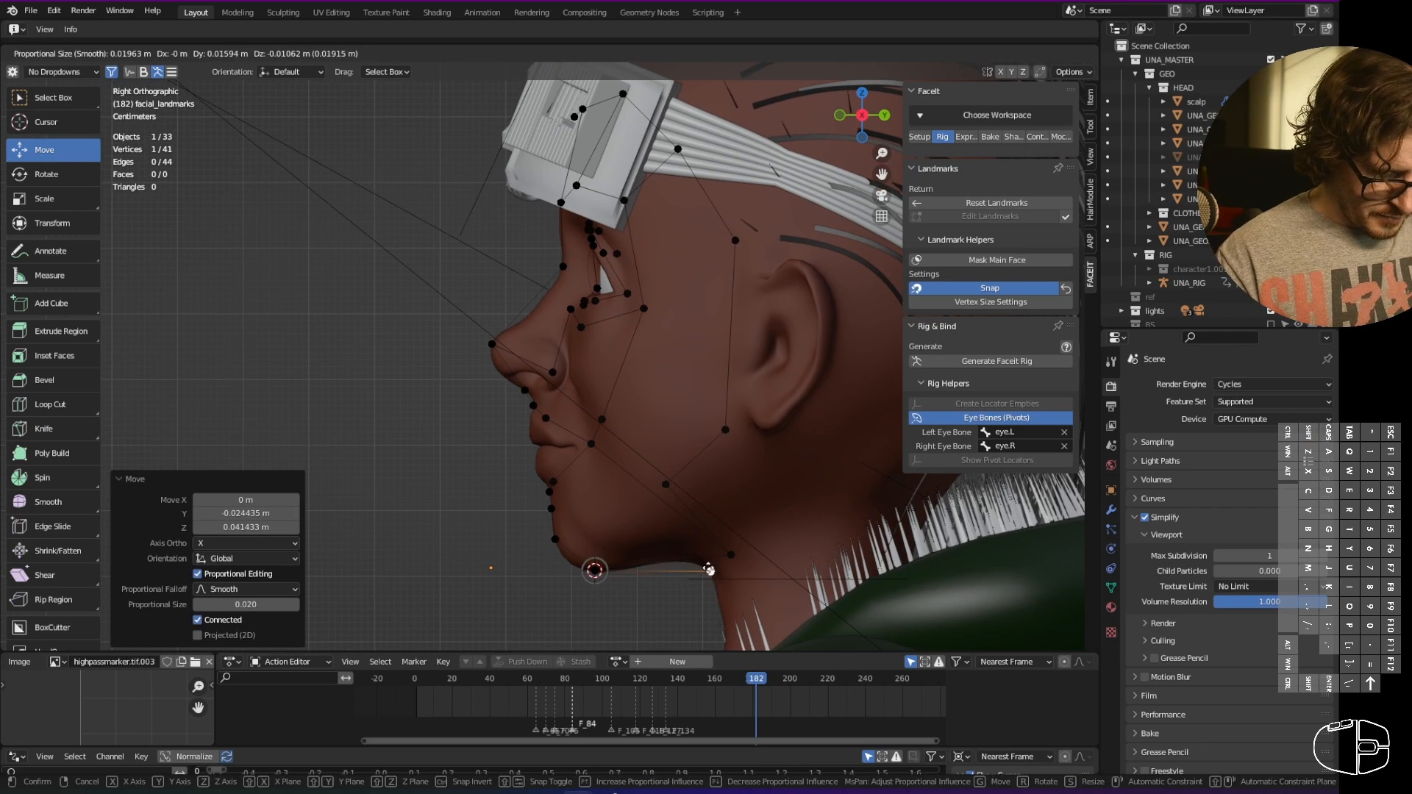
left_click(713, 571)
key("g")
left_click(706, 570)
key("g")
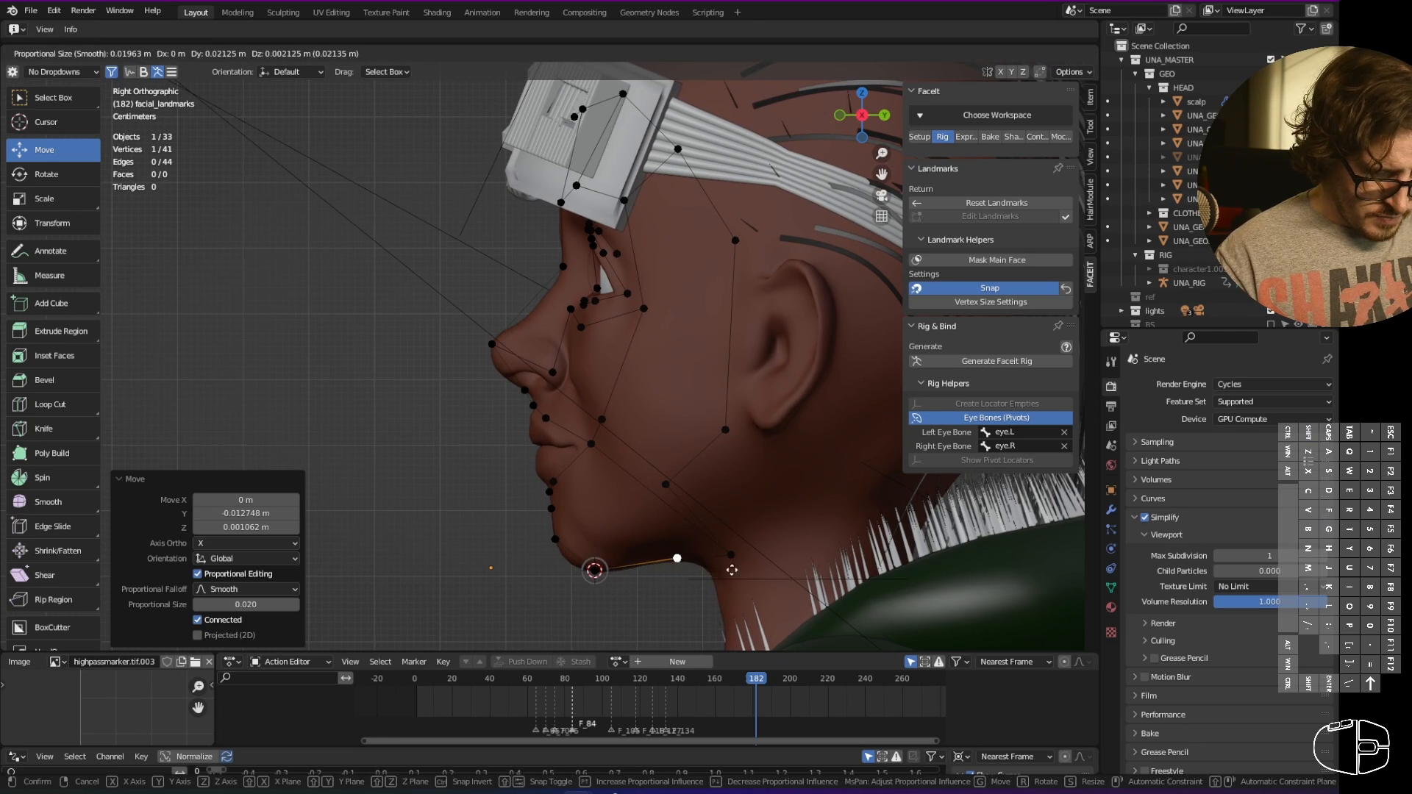
left_click(732, 569)
- Move the two lower jaw landmarks up and back along the jawline toward the jaw corner in the side profile
key("g")
left_click(720, 520)
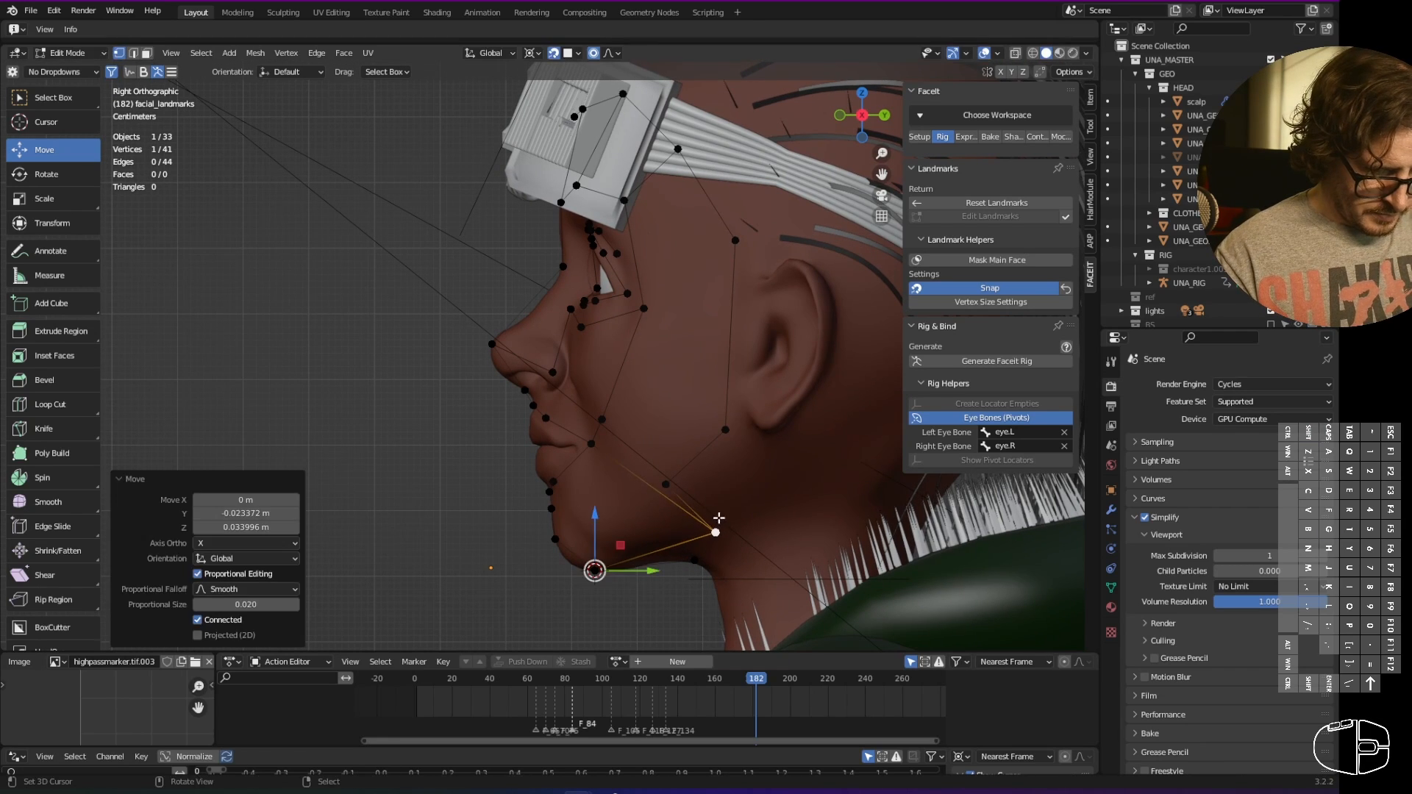
key("g")
left_click(730, 485)
- Move the upper jaw landmark up and back to just in front of the ear, and adjust the temple landmark above it
key("g")
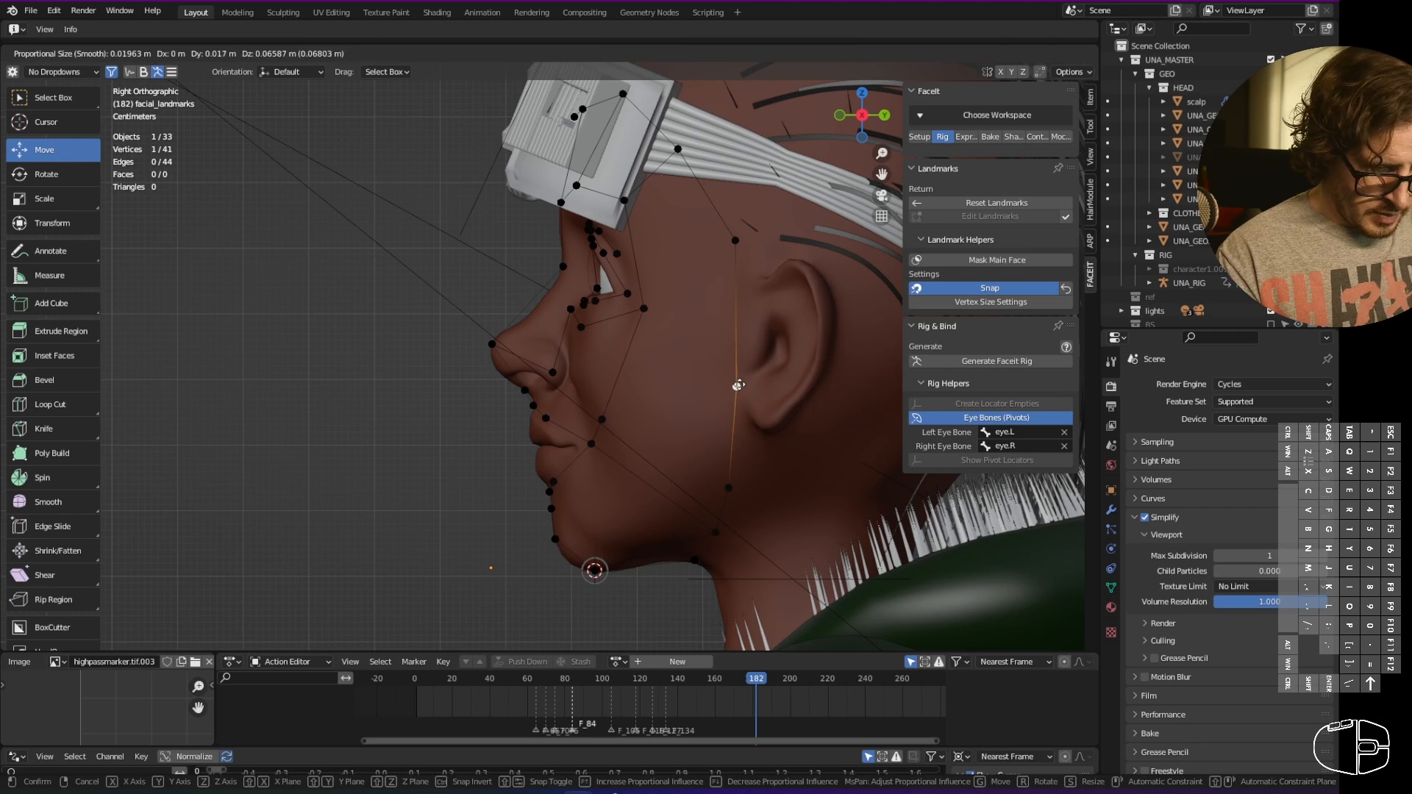
left_click(736, 298)
key("g")
left_click(735, 245)
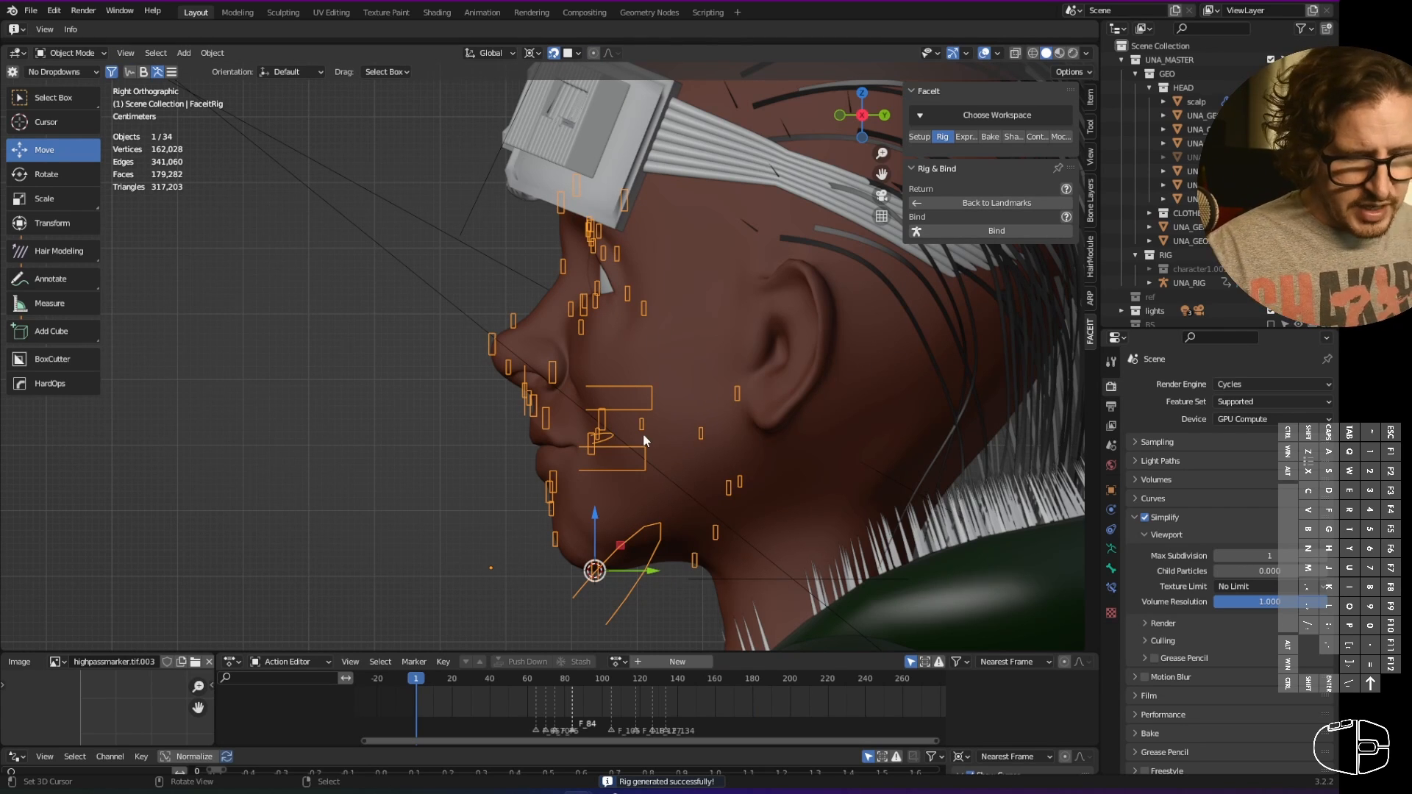
- Bind the face geometry to the generated Faceit rig with Scale Geometry enabled and a scale factor of 100
middle_click_drag(643, 434, 729, 440)
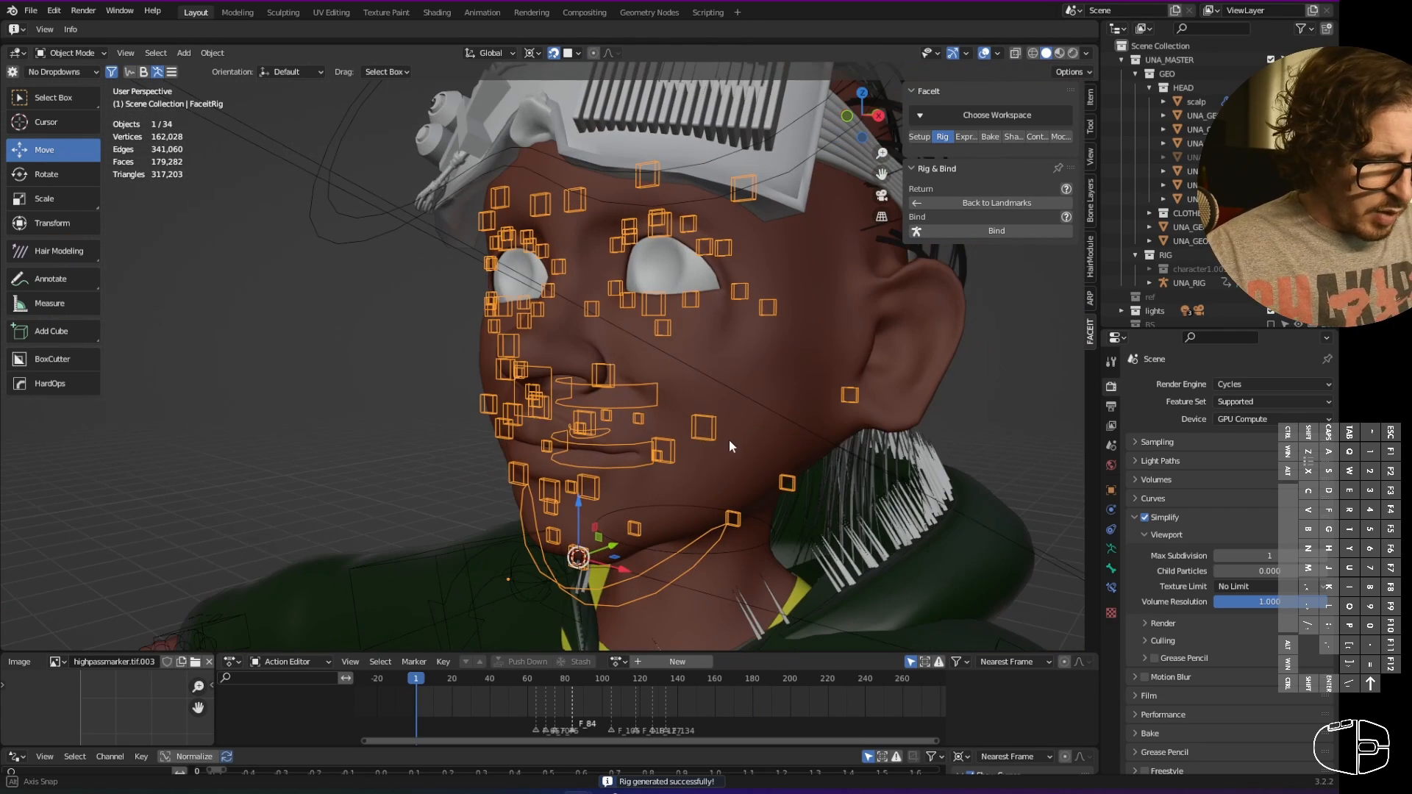
left_click(986, 230)
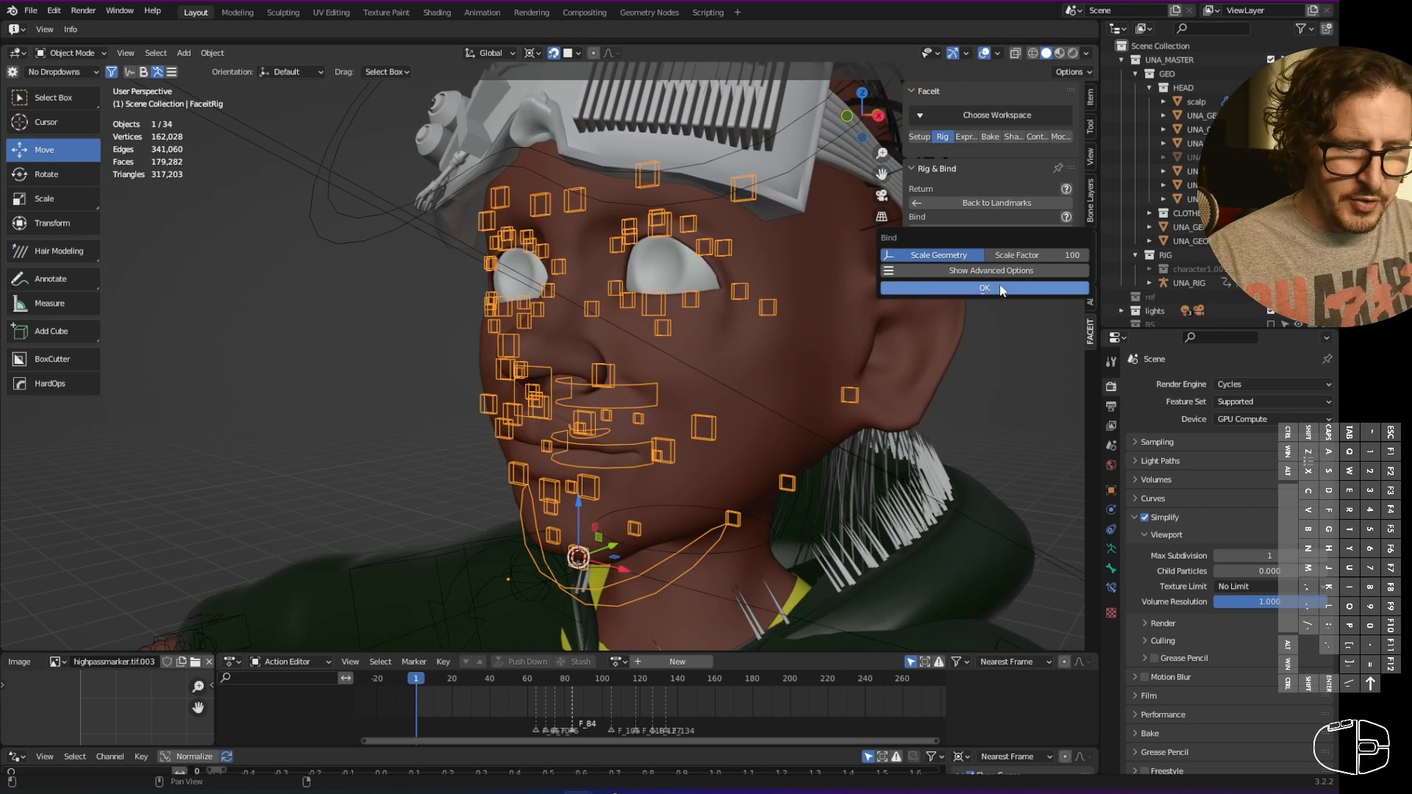
left_click(983, 288)
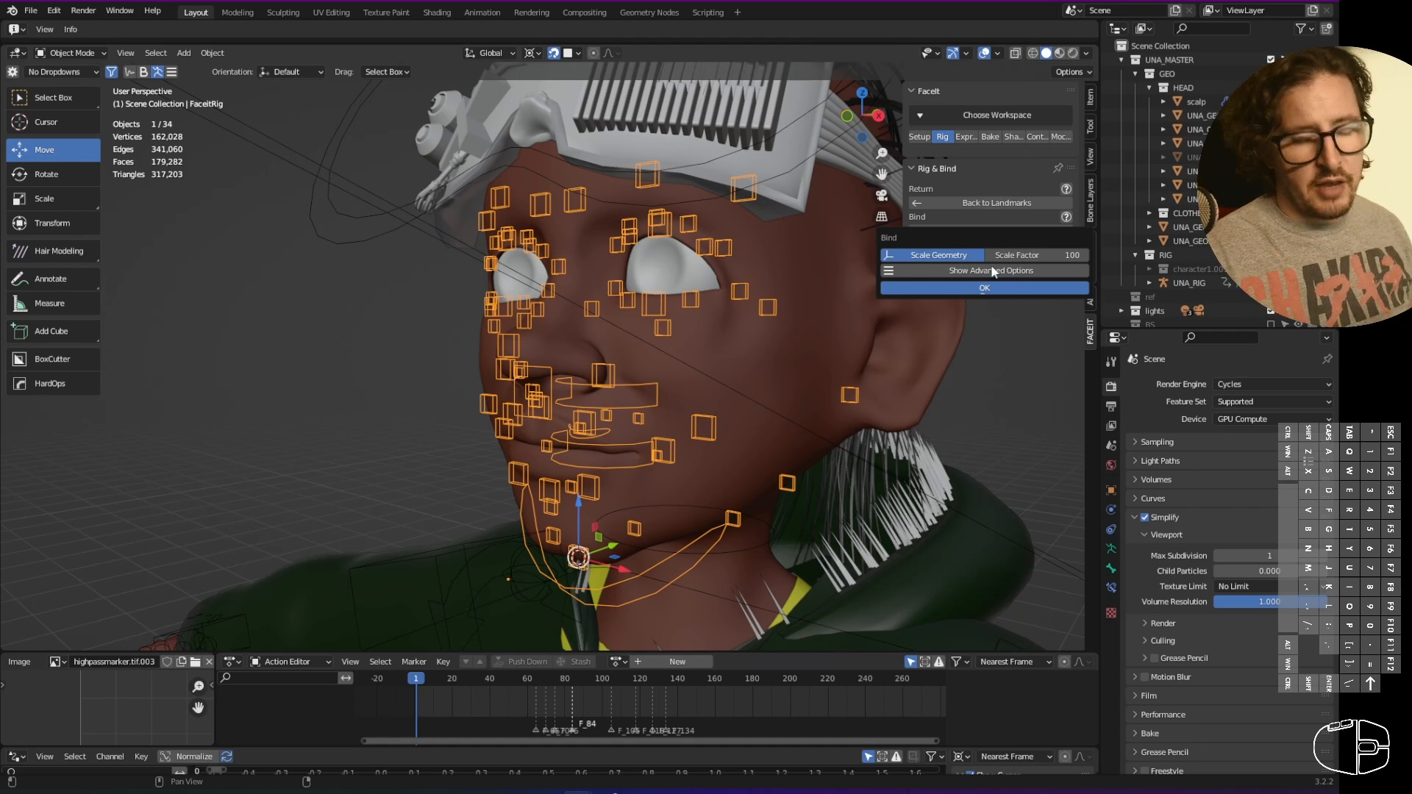
left_click(977, 286)
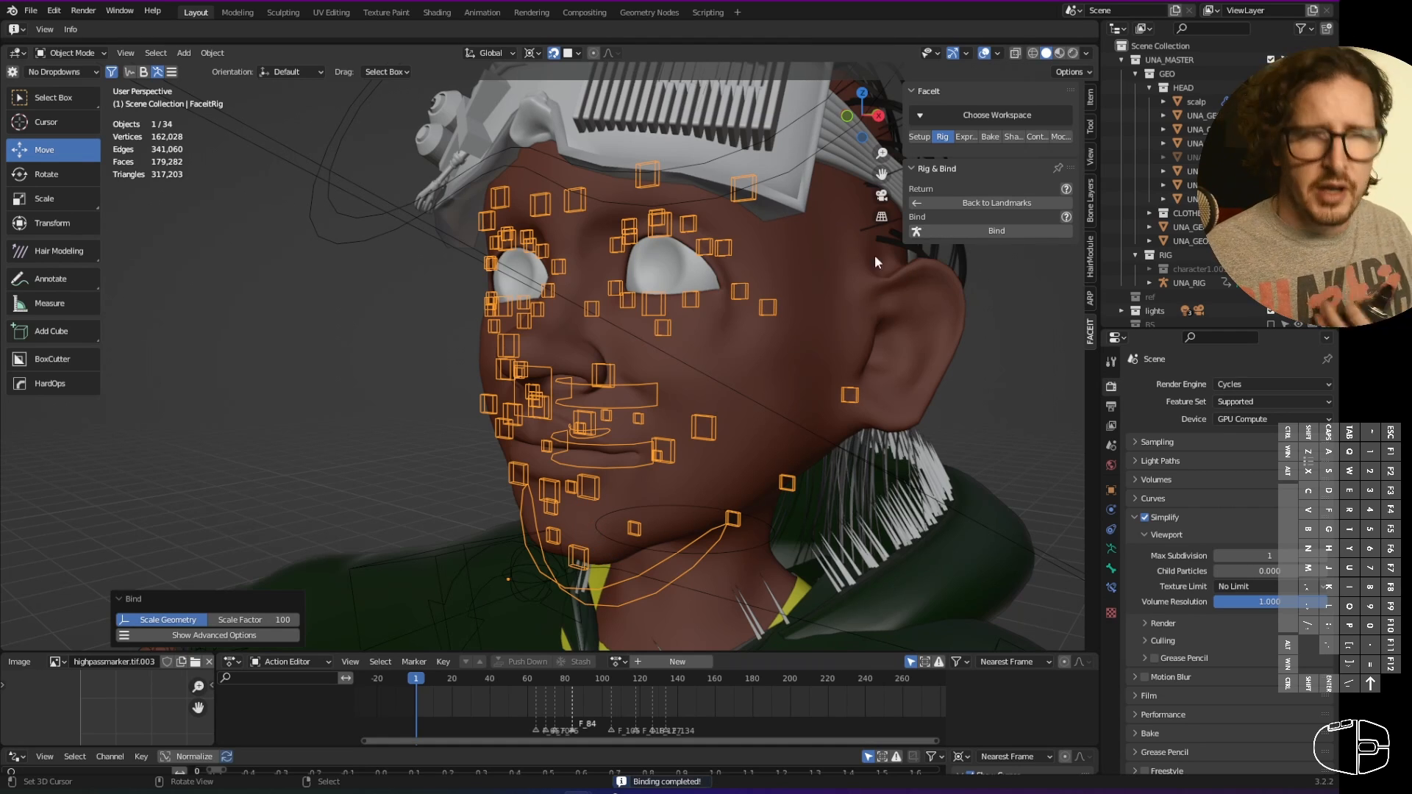
- Load the ARKit set of Faceit expressions using the Append method and XYZ Auto Scale
left_click(966, 137)
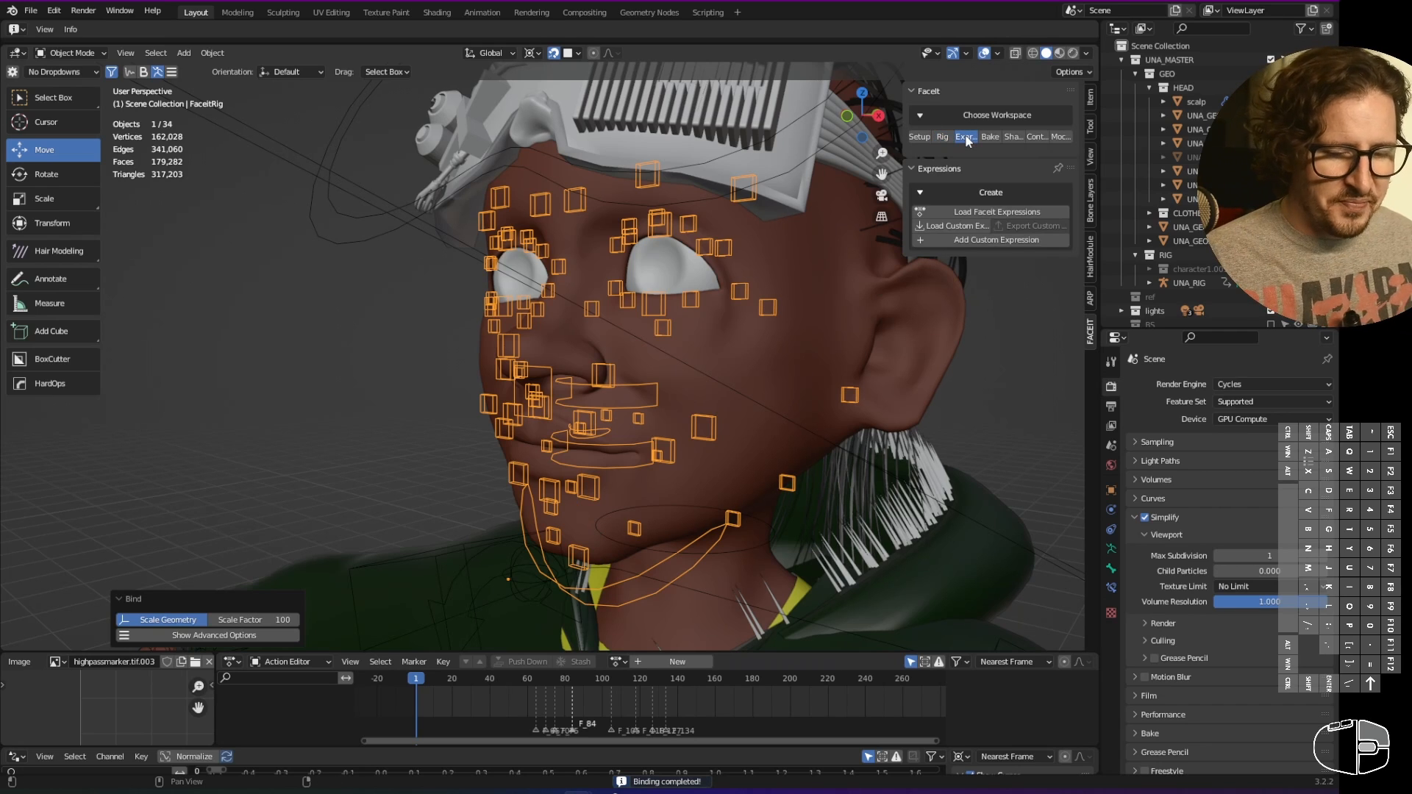
left_click(955, 212)
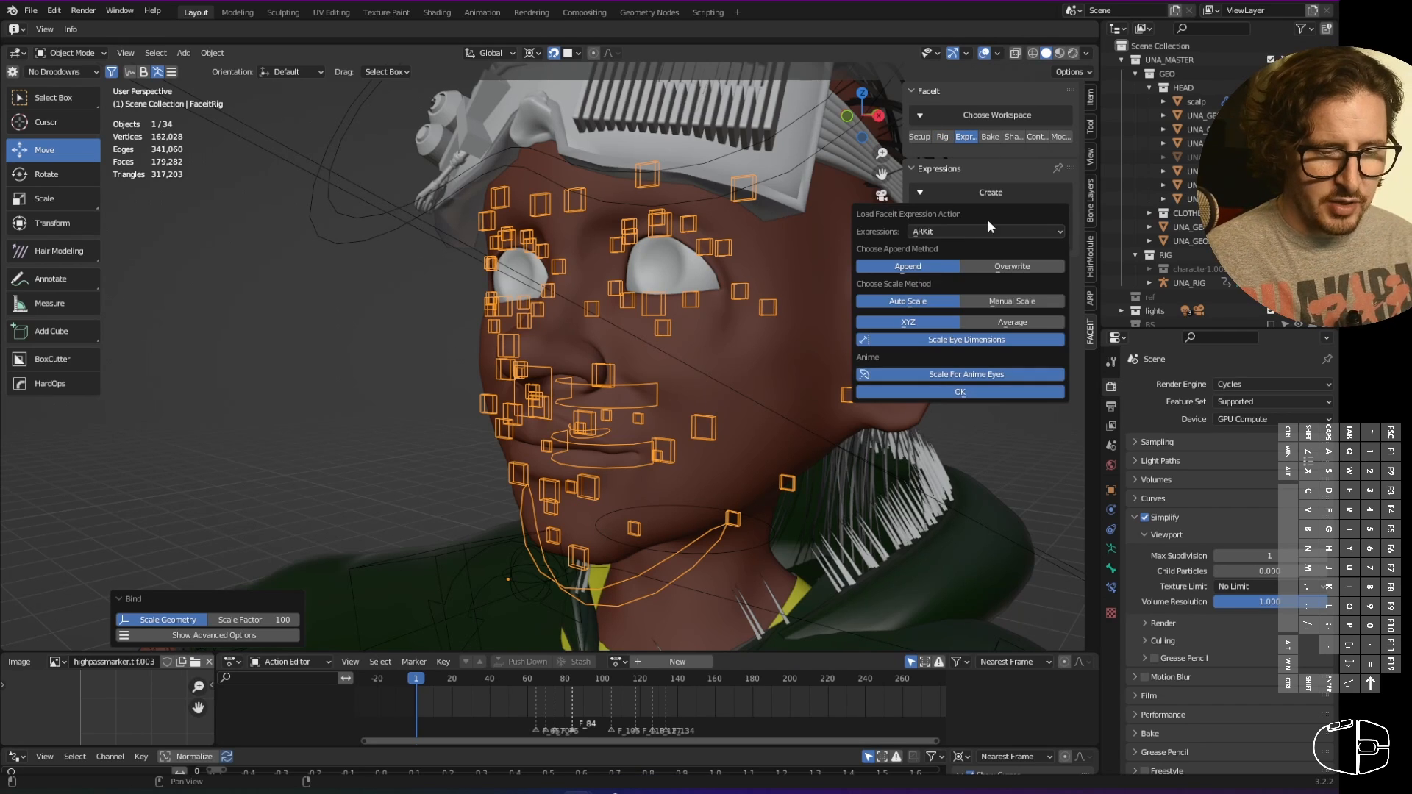
left_click(972, 232)
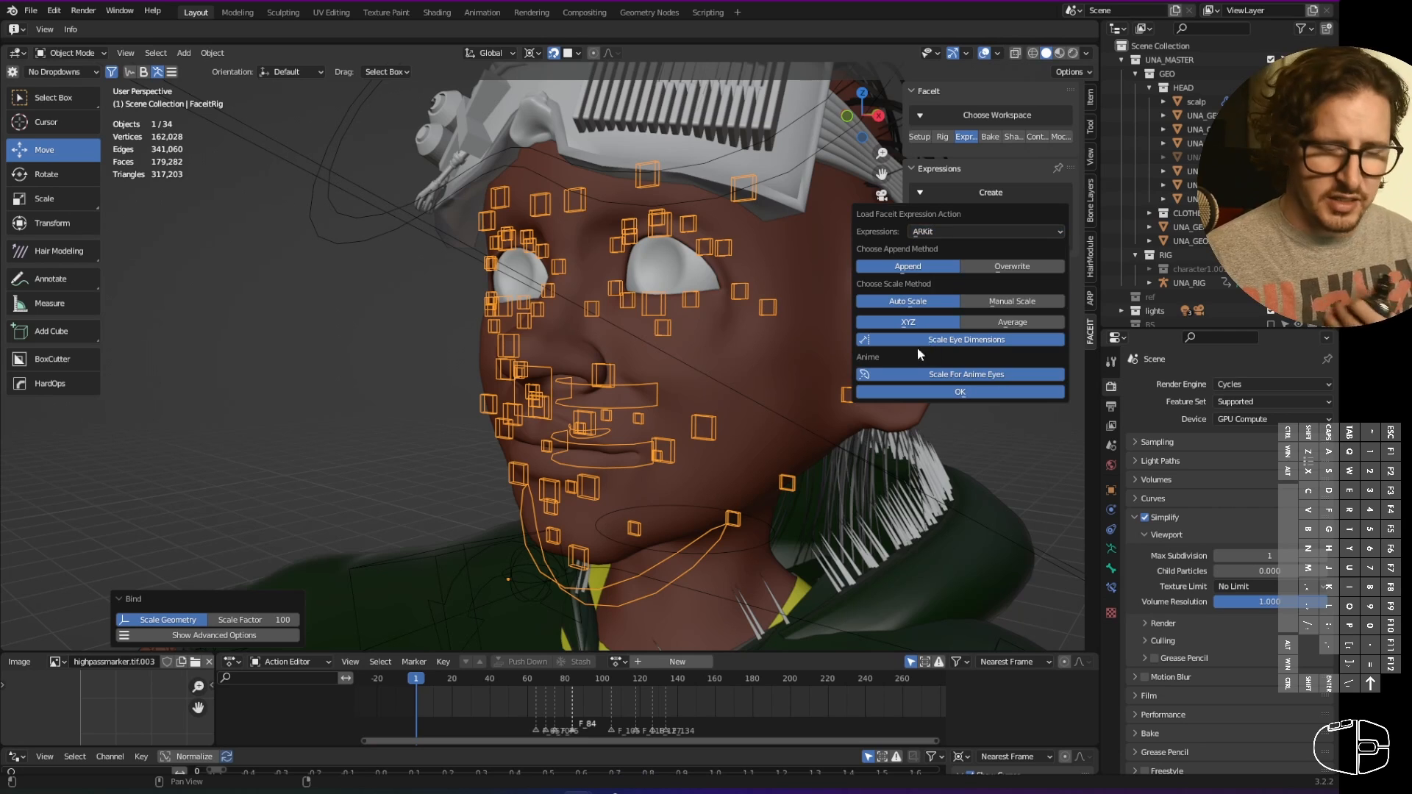
left_click(954, 231)
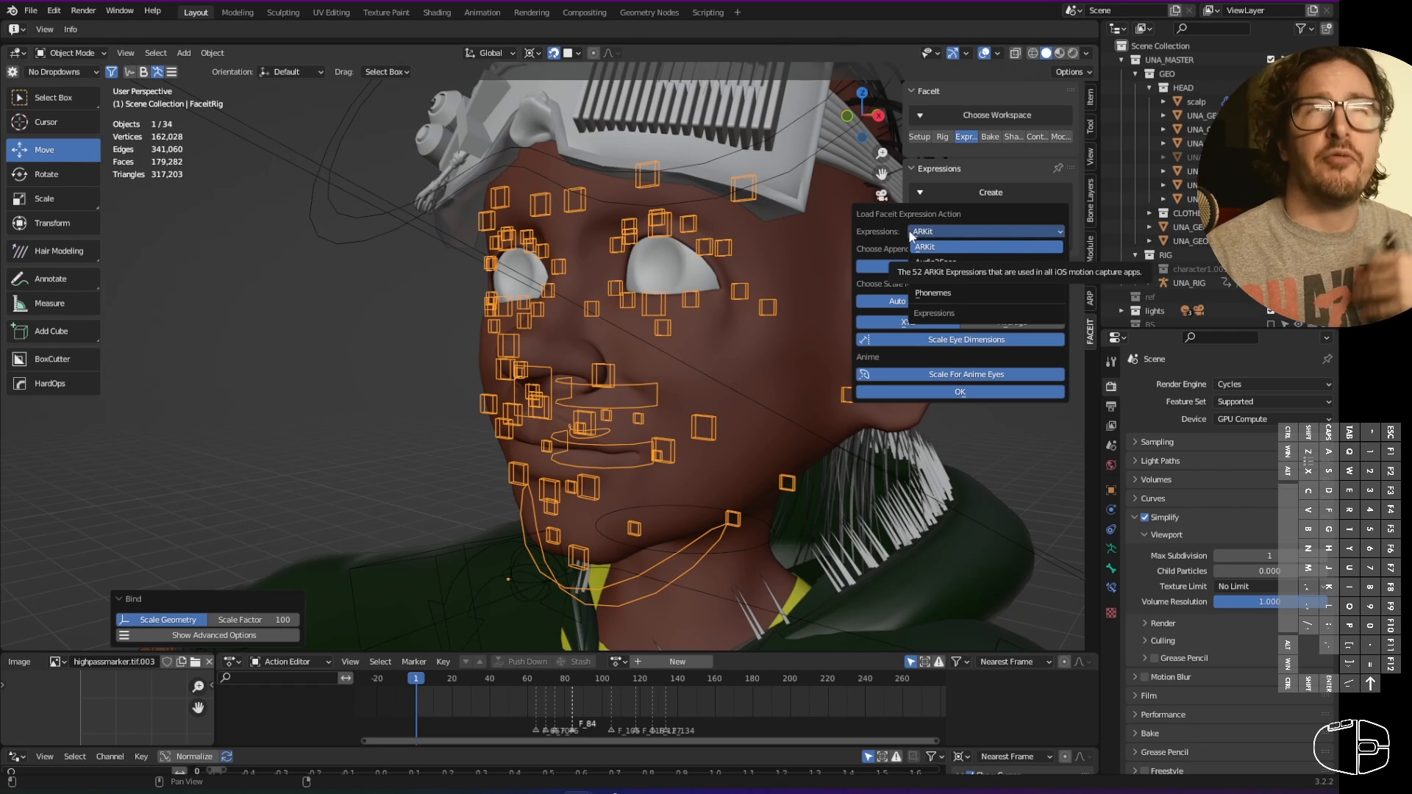
left_click(920, 247)
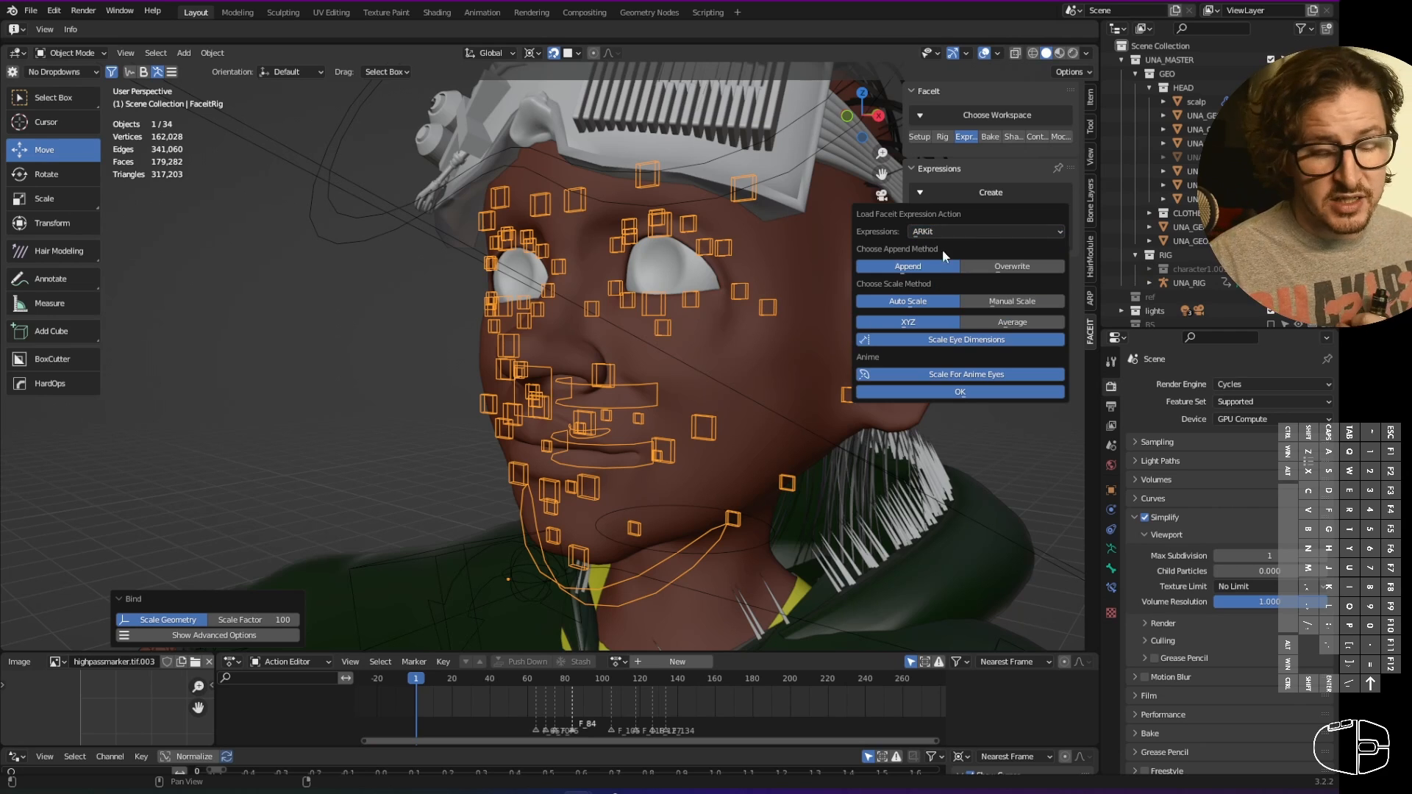
left_click(960, 394)
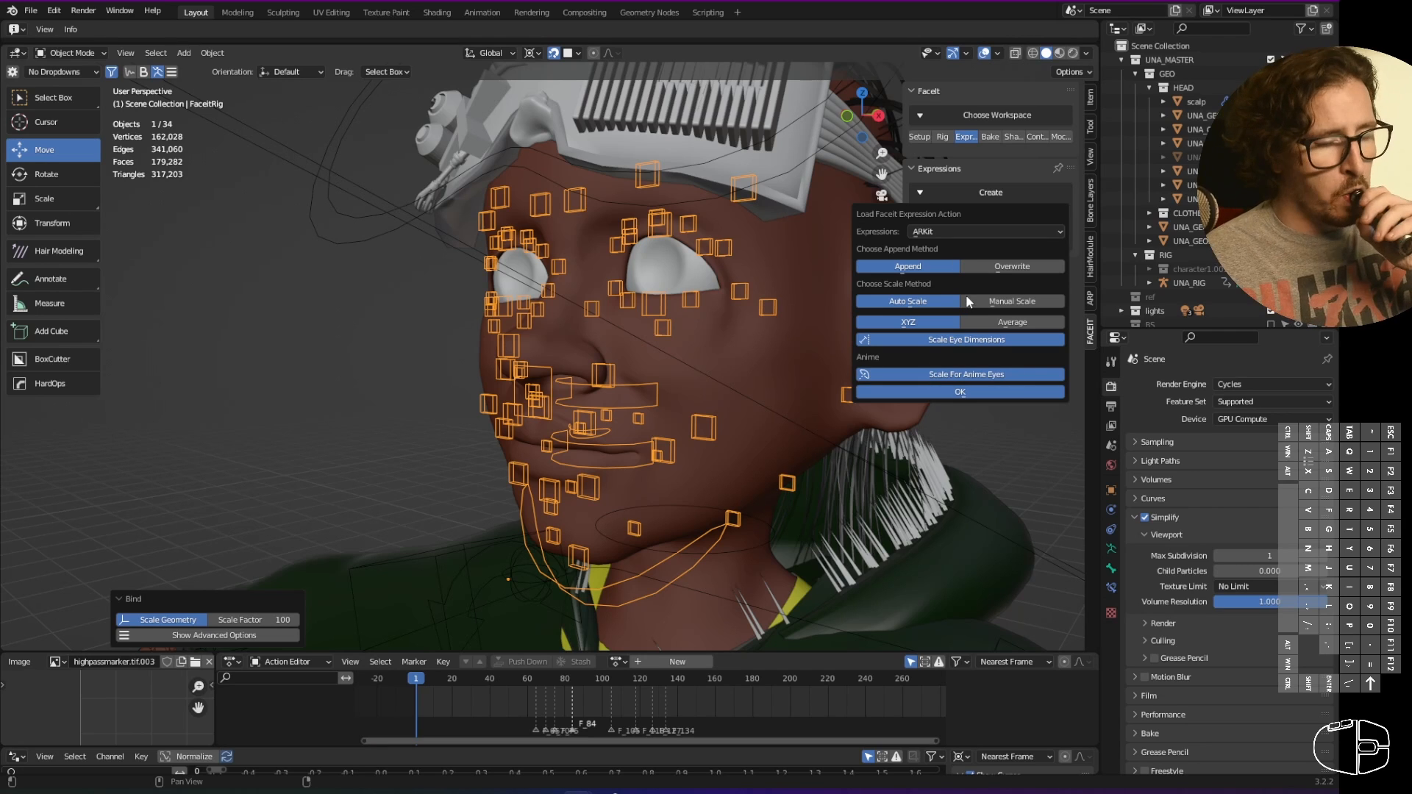
key("Return")
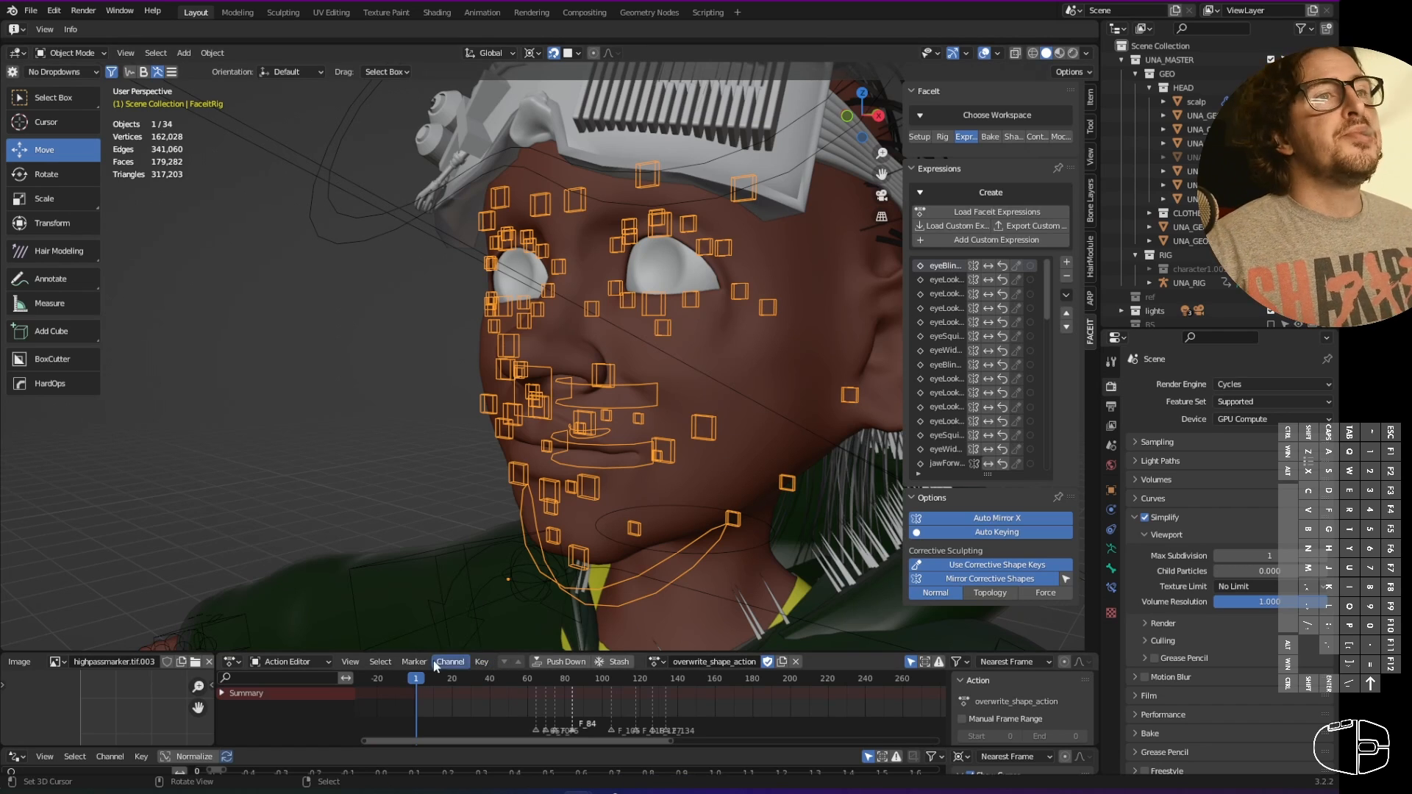
left_click(328, 664)
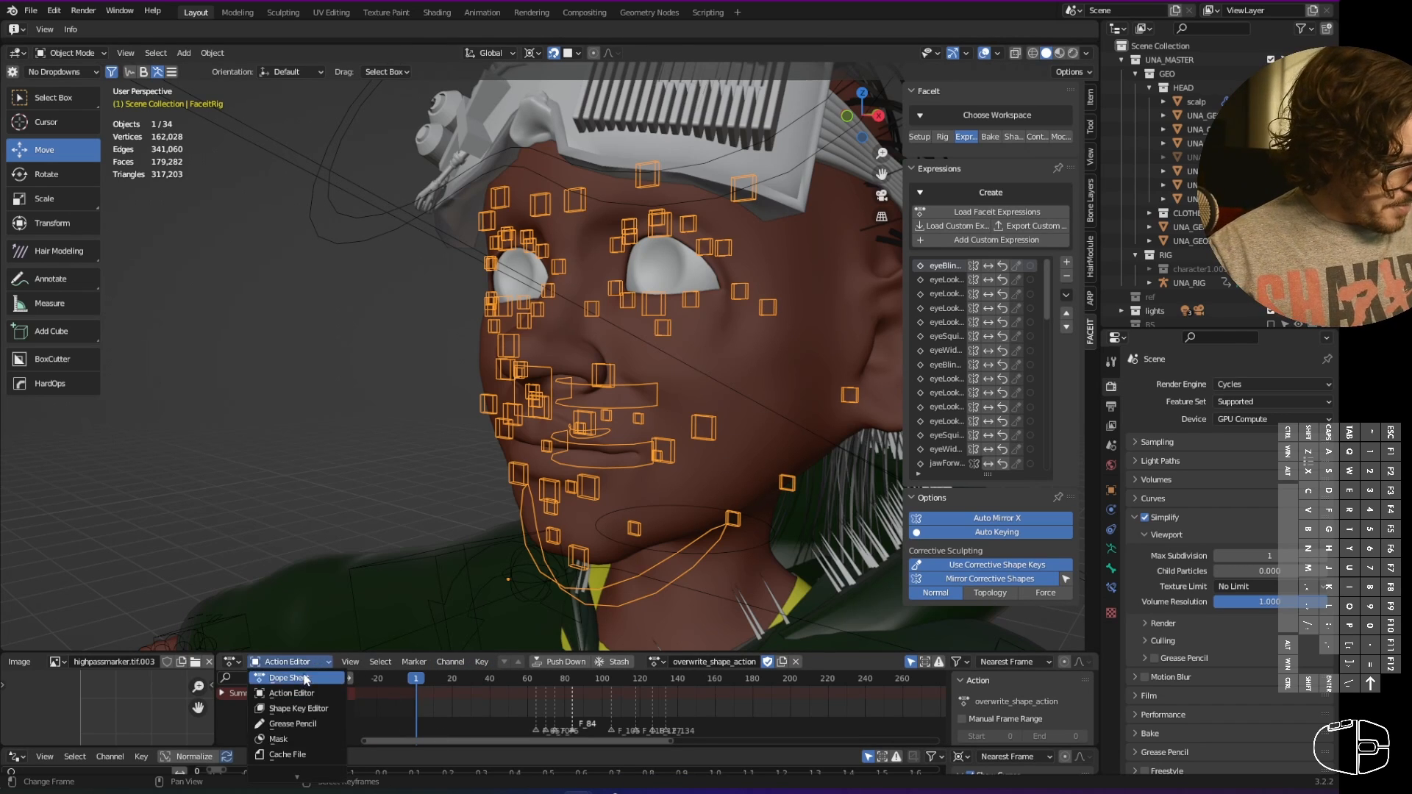
left_click(305, 680)
left_click(324, 662)
left_click(305, 694)
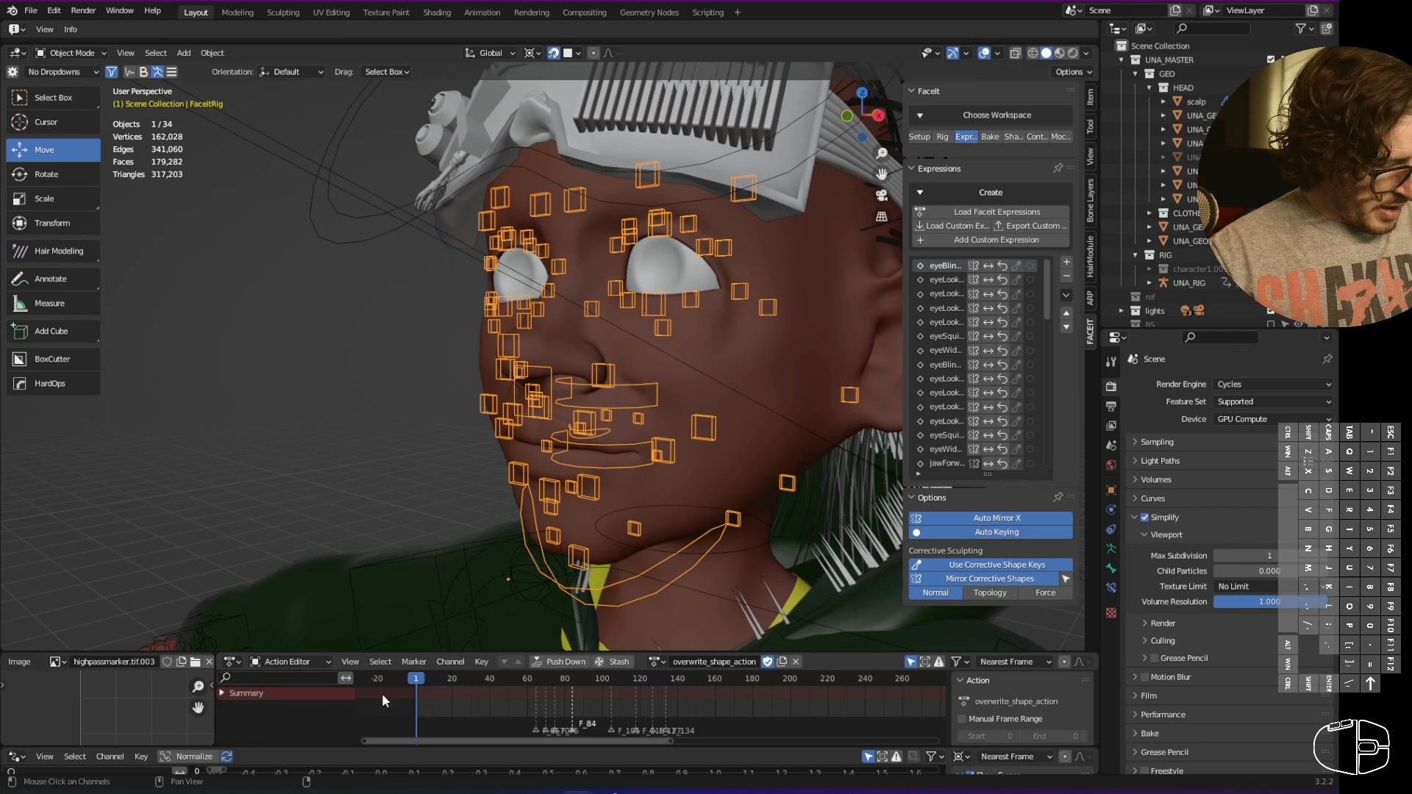
- Hide the viewport overlays, face the character from the front and scrub through the timeline to review the loaded expressions
left_click_drag(434, 680, 763, 688)
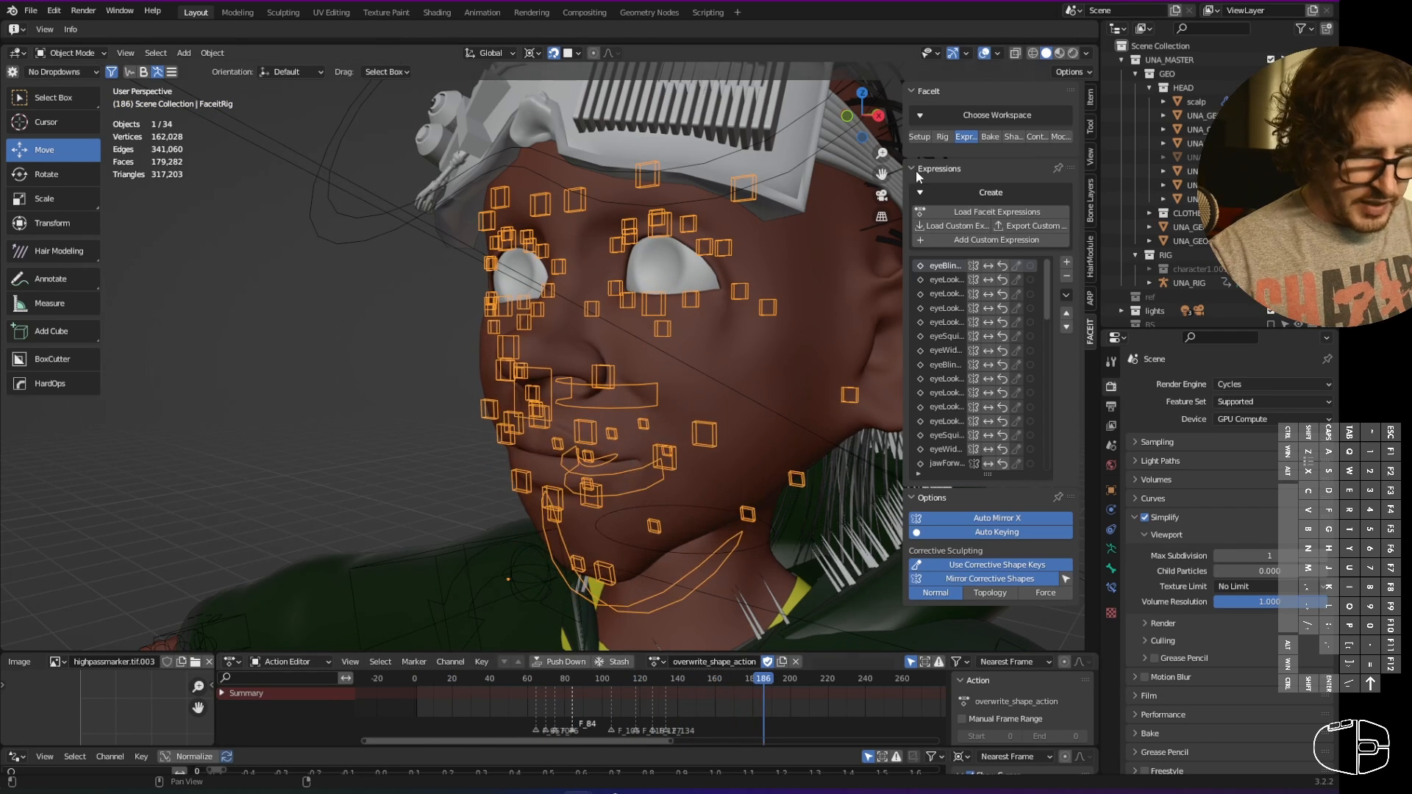
key("alt+shift+z")
middle_click_drag(712, 343, 705, 434, "alt")
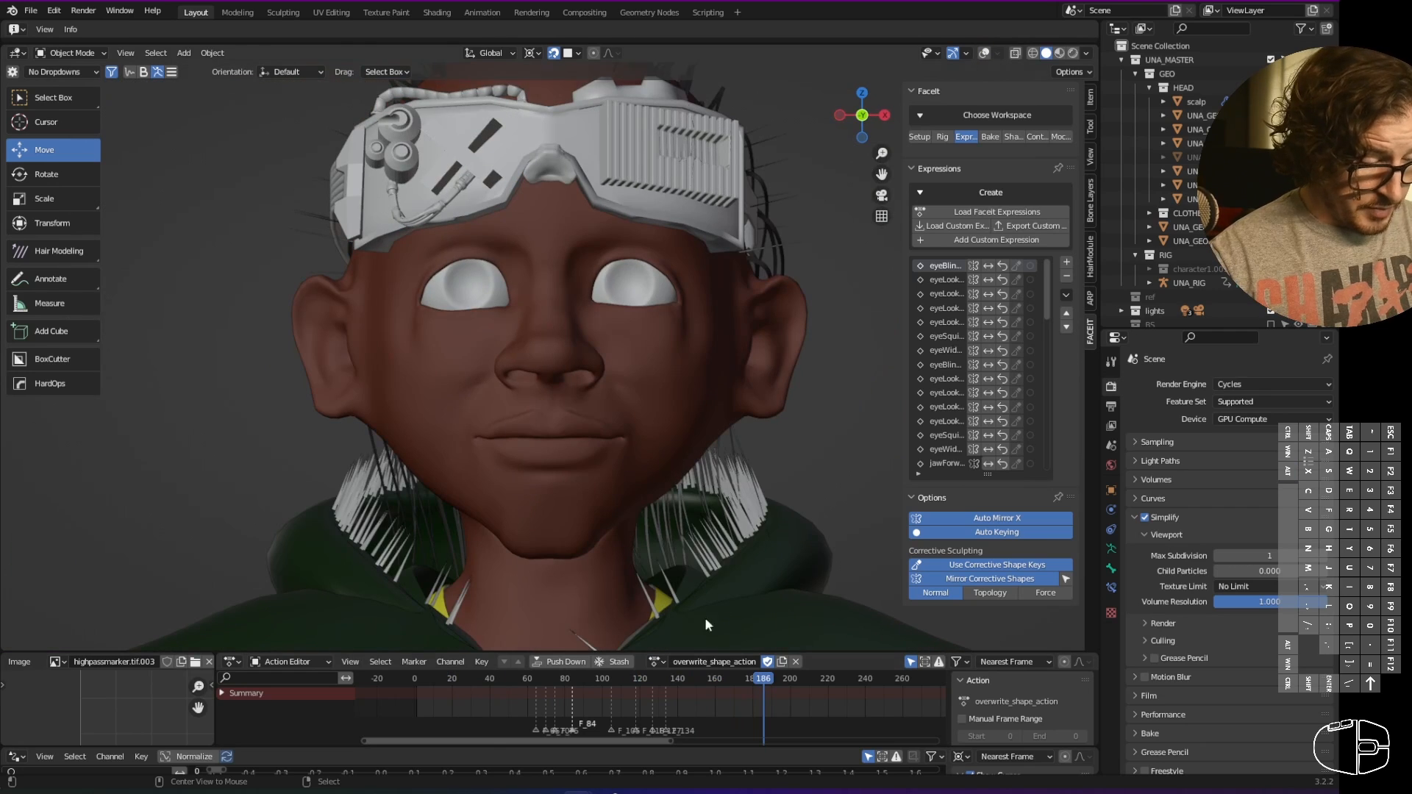
left_click_drag(422, 681, 945, 675)
left_click_drag(360, 678, 910, 680)
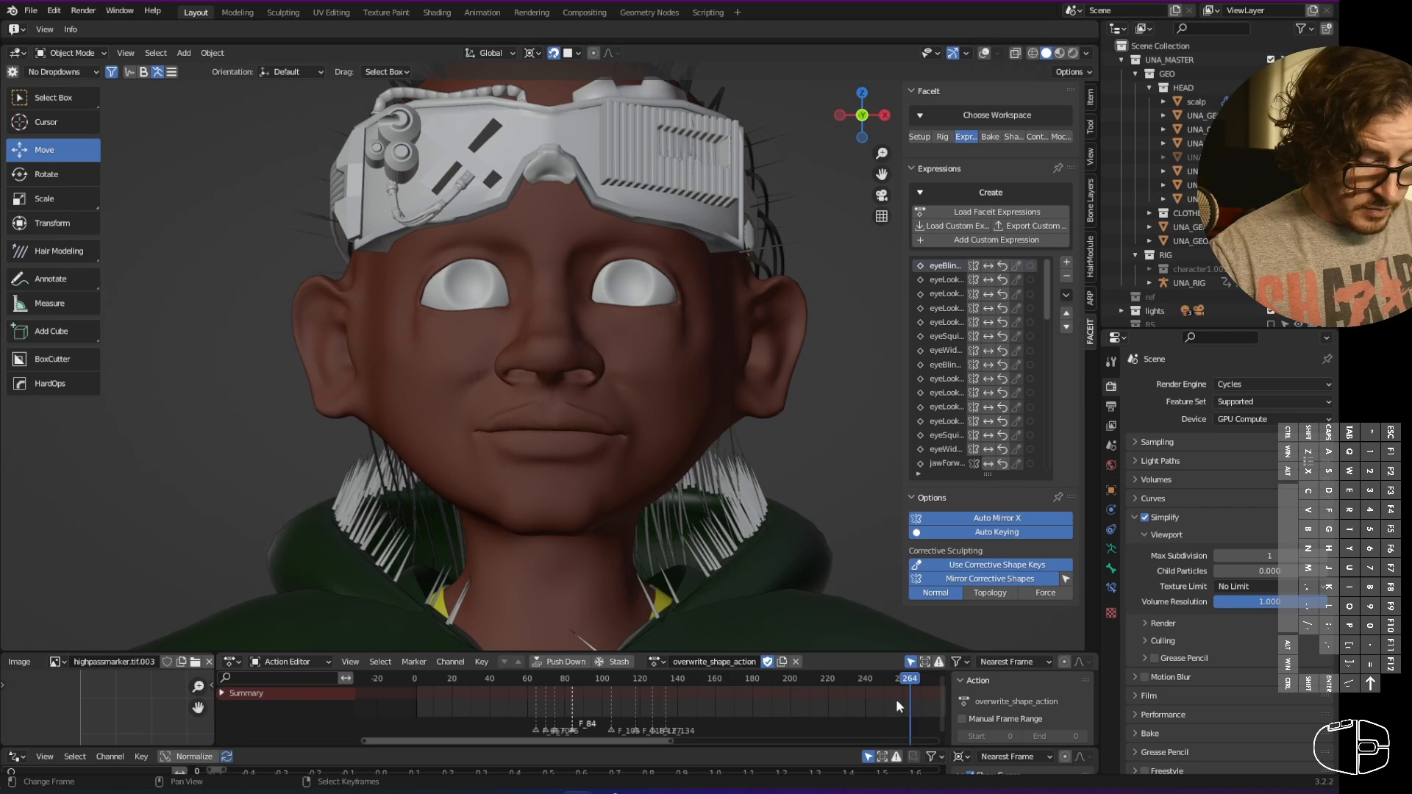
middle_click_drag(895, 698, 707, 692)
left_click_drag(706, 681, 849, 685)
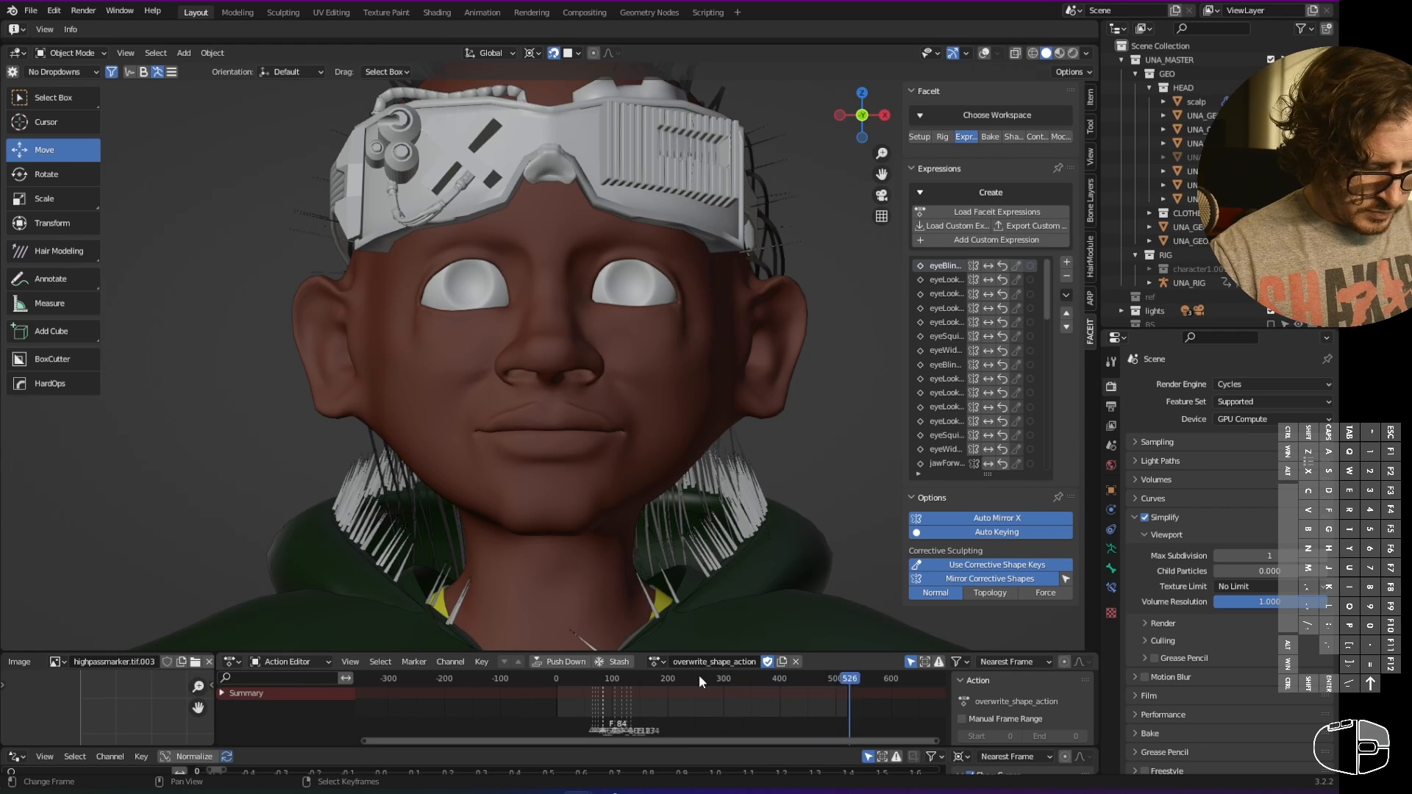
left_click_drag(699, 673, 556, 670)
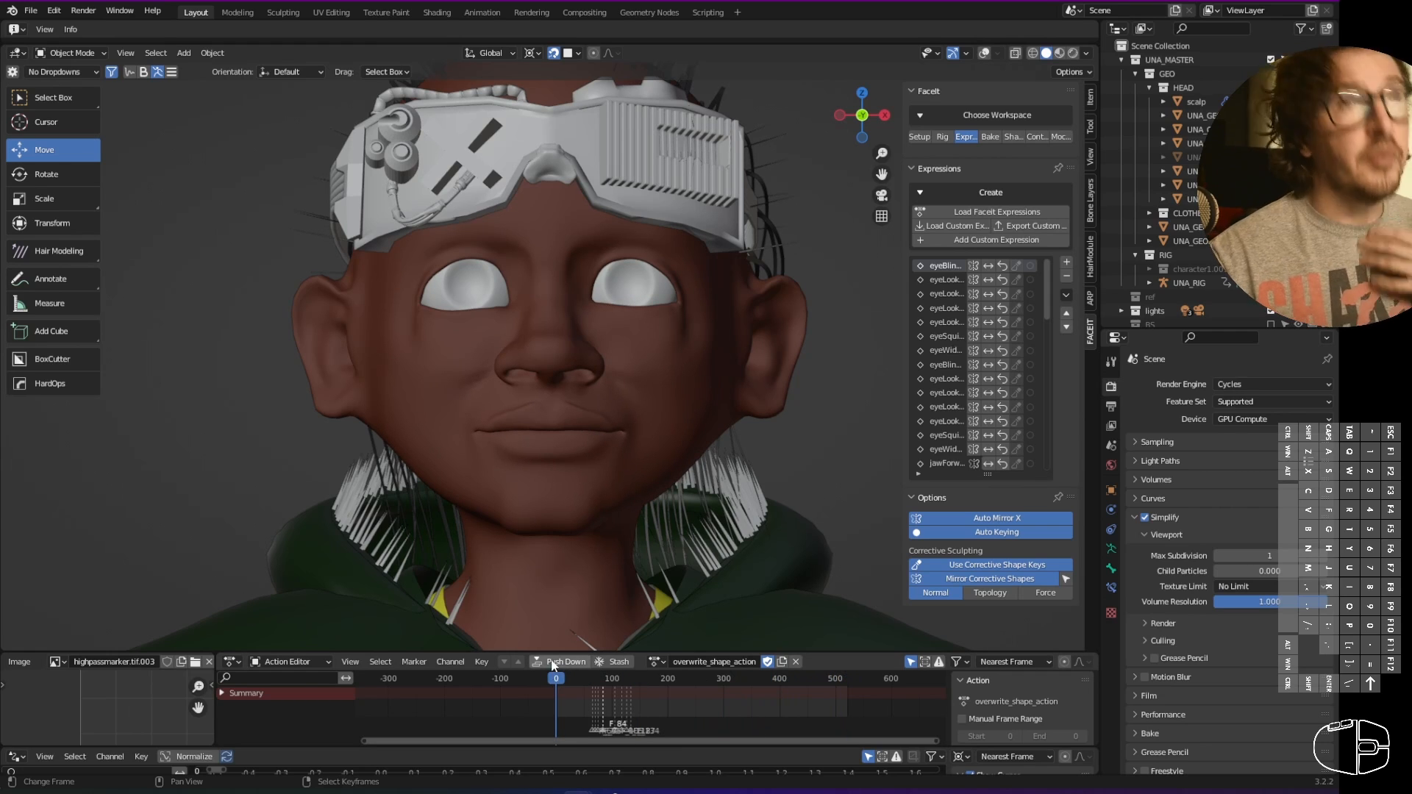
middle_click_drag(554, 693, 611, 708, "ctrl")
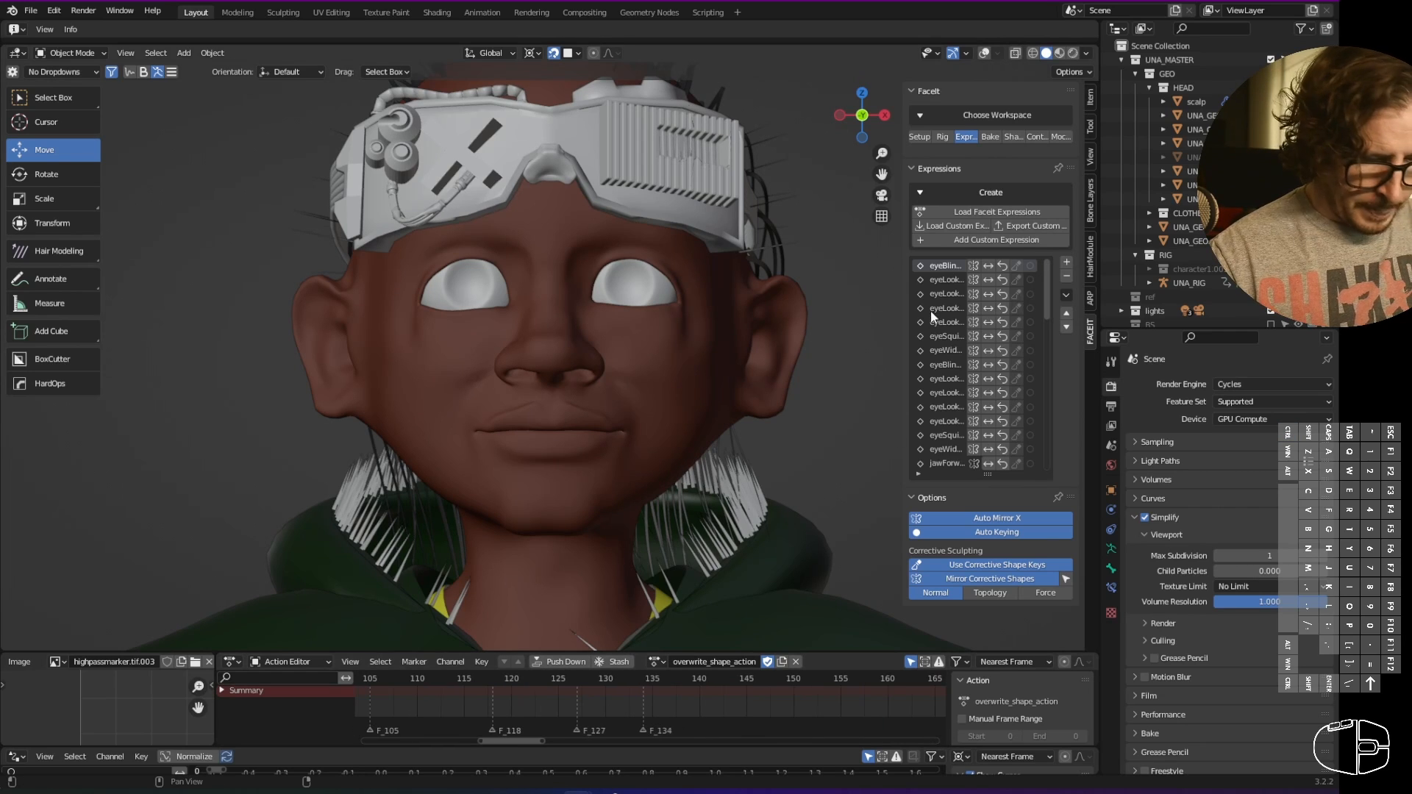
- Select the eyeBlinkLeft expression and examine the closed eyelid up close
left_click(945, 267)
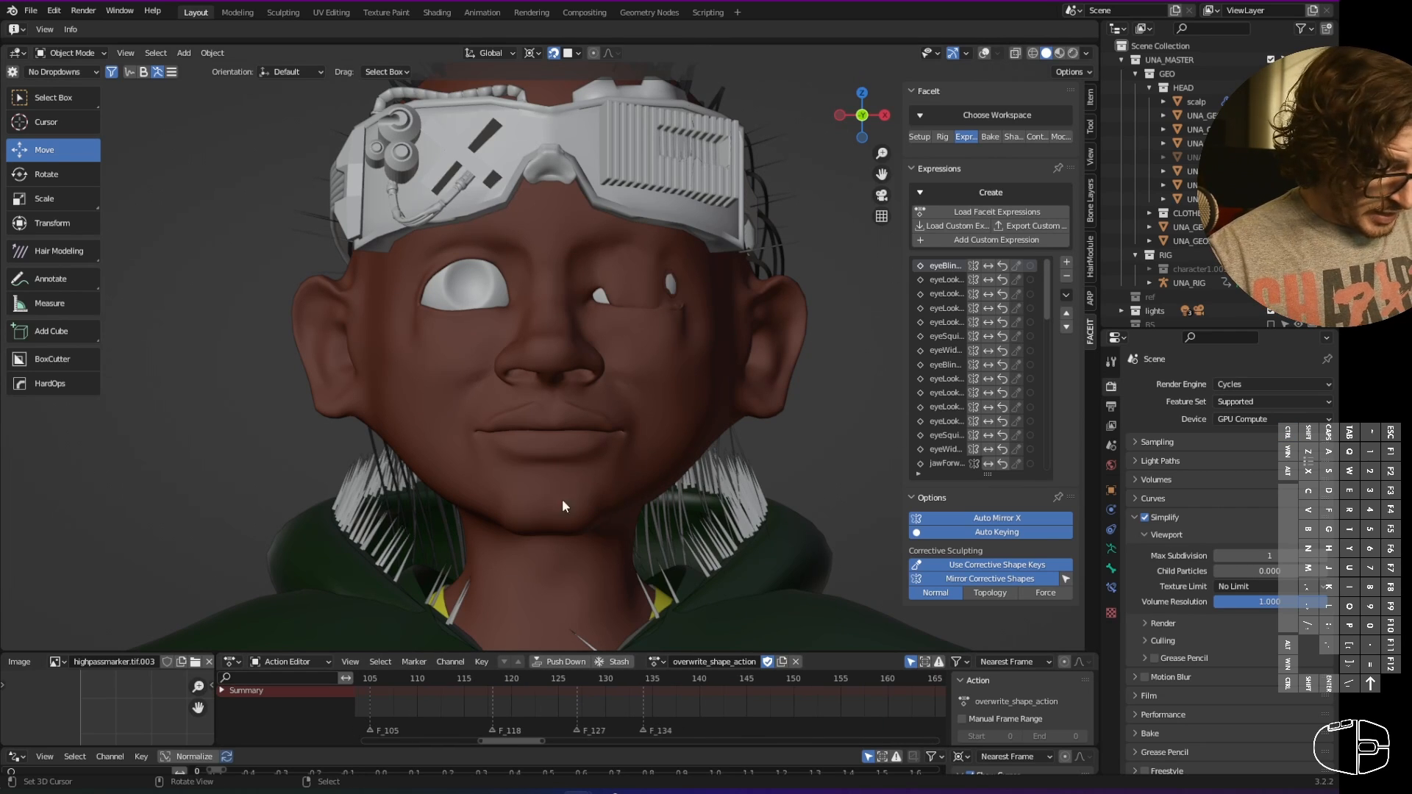
middle_click_drag(375, 717, 613, 642)
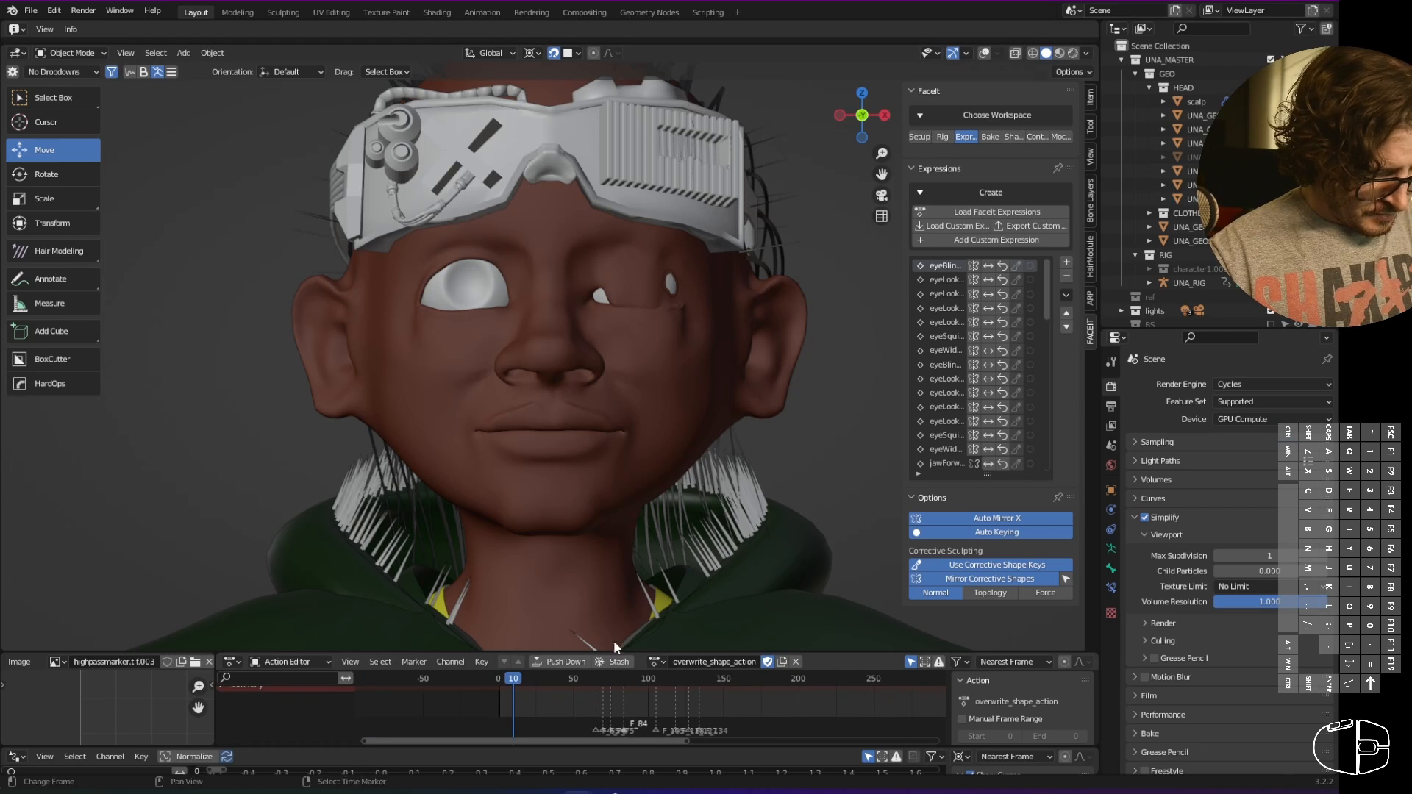
scroll(665, 361, "up", 3)
middle_click_drag(668, 365, 615, 403, "shift")
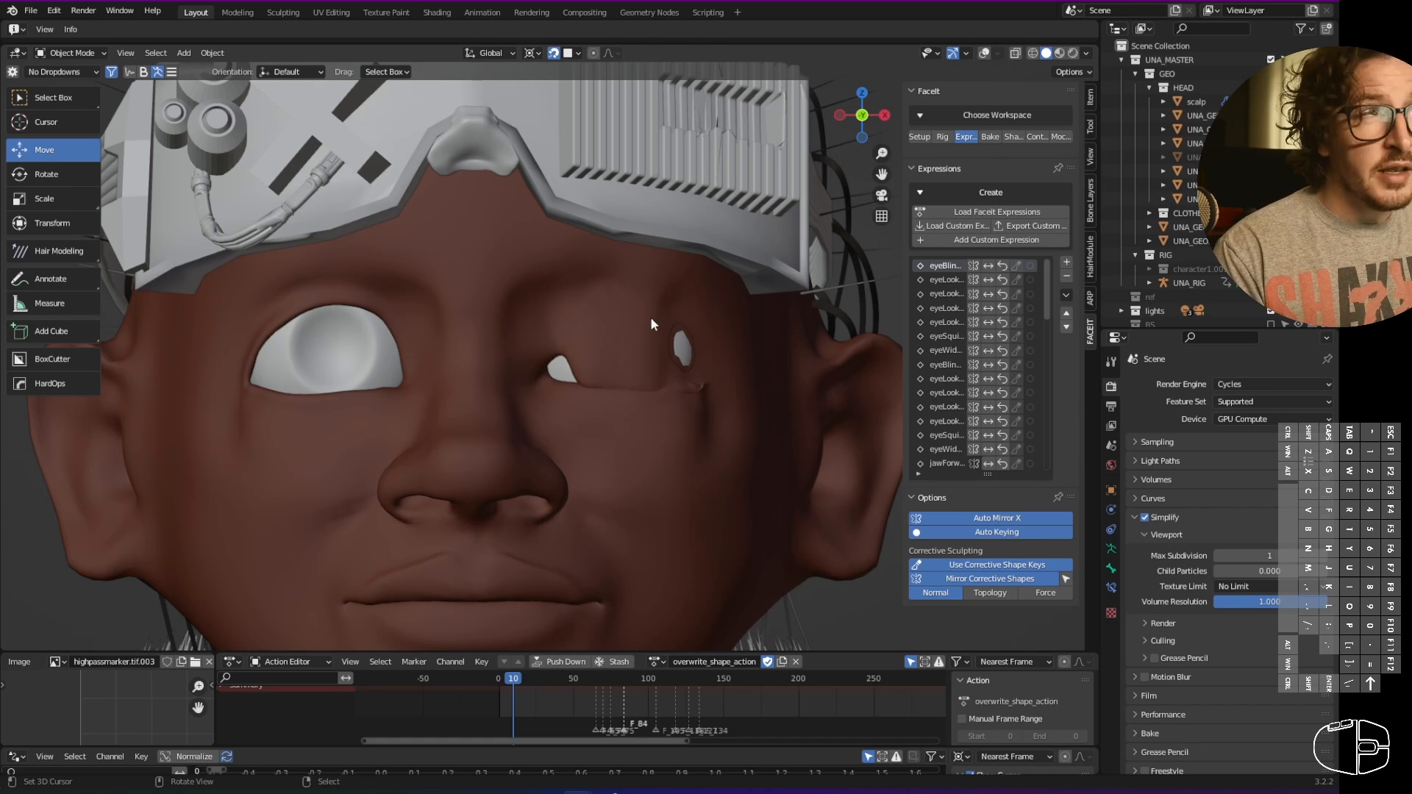
key("ctrl+Tab")
left_click(717, 456)
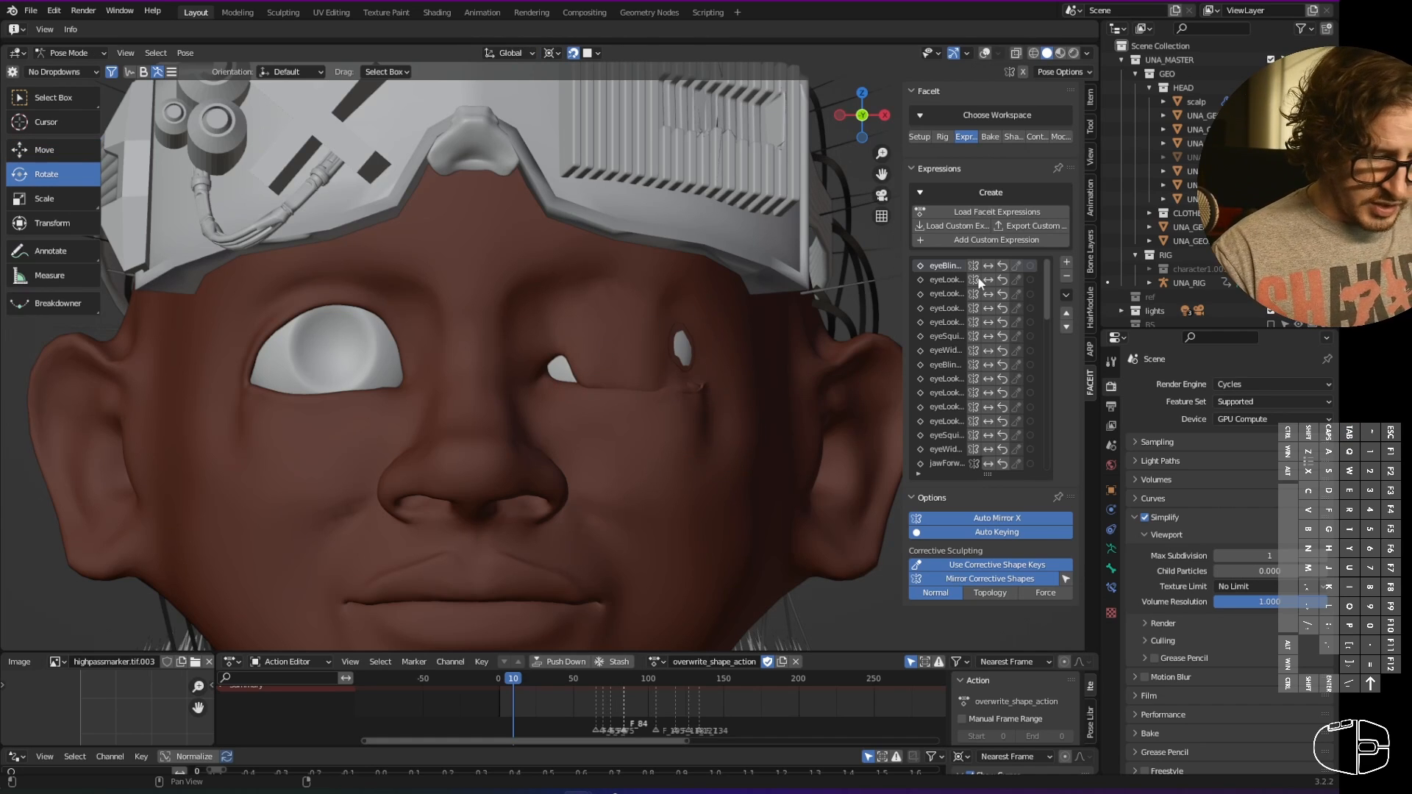
key("ctrl+Tab")
left_click(656, 465)
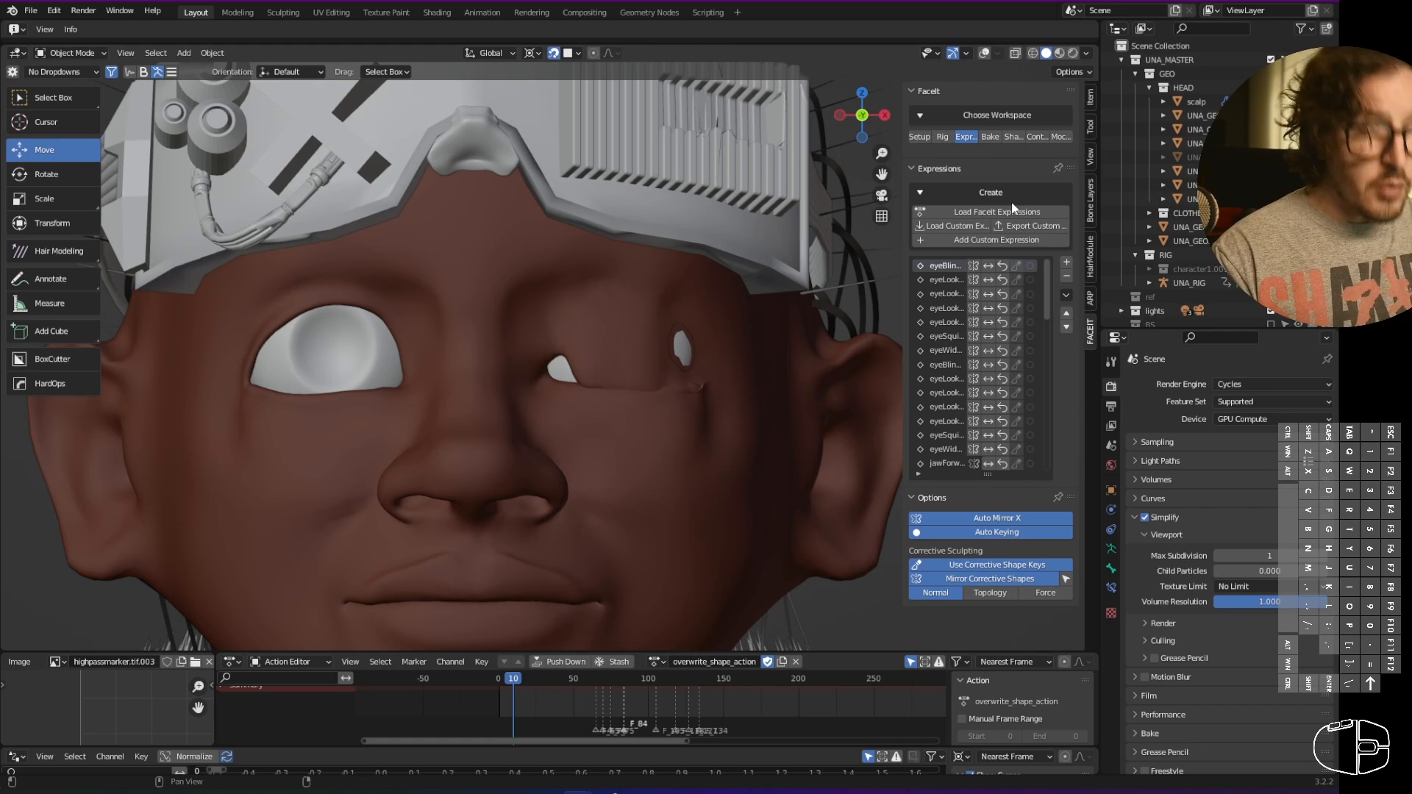
- Show the viewport overlays again, then select the head mesh and start a corrective sculpt for the eyeBlinkLeft expression
left_click(984, 53)
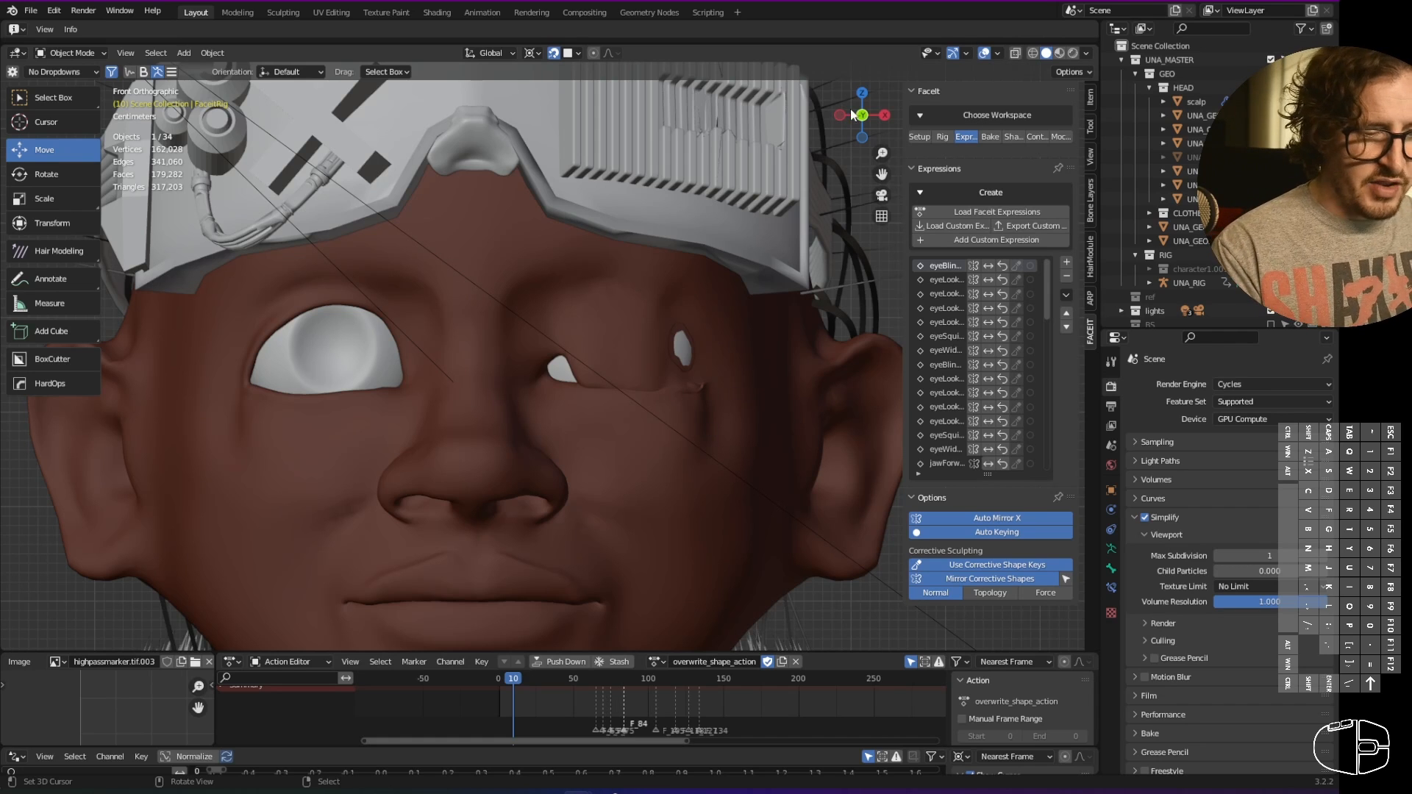
scroll(735, 489, "down", 4)
scroll(685, 389, "up", 5)
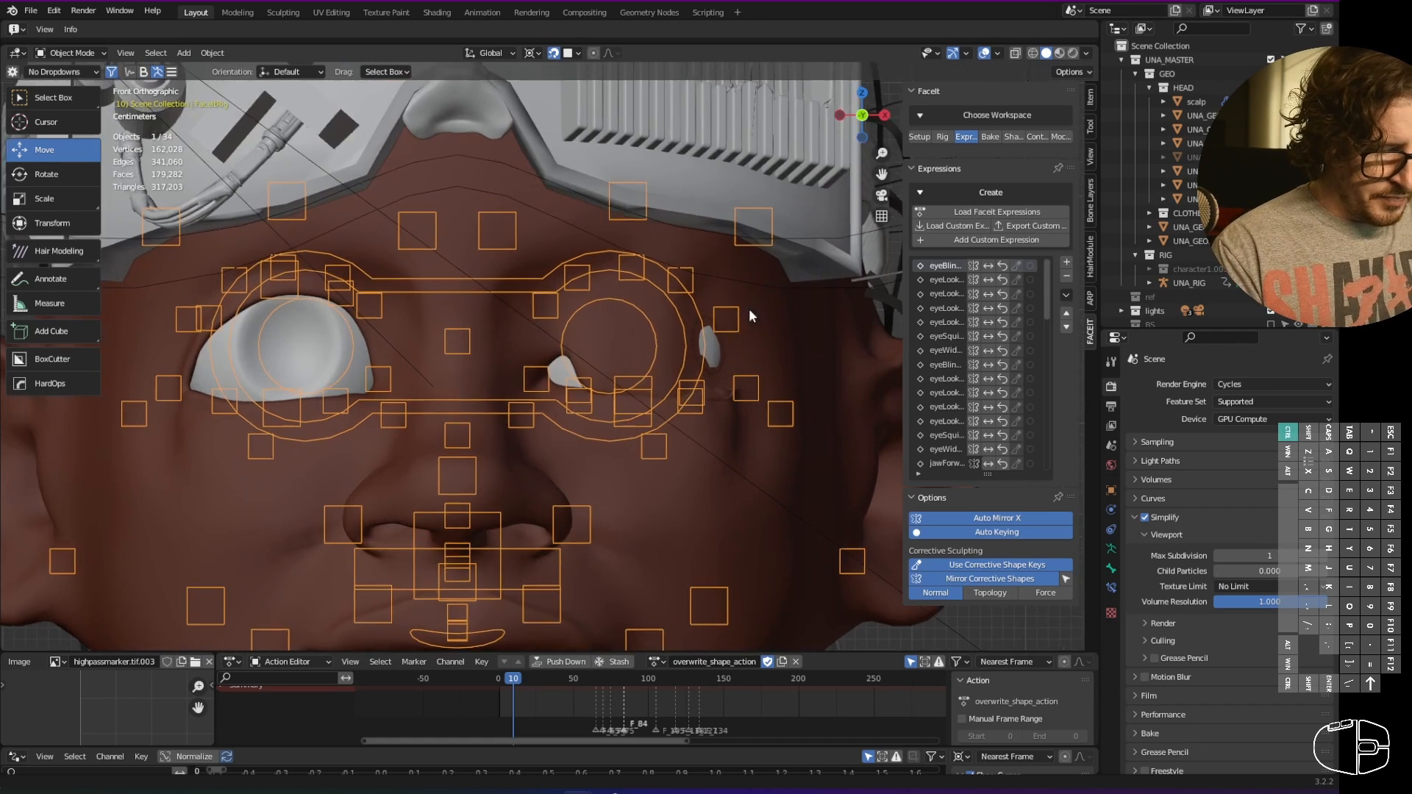
right_click(678, 399)
right_click(677, 492)
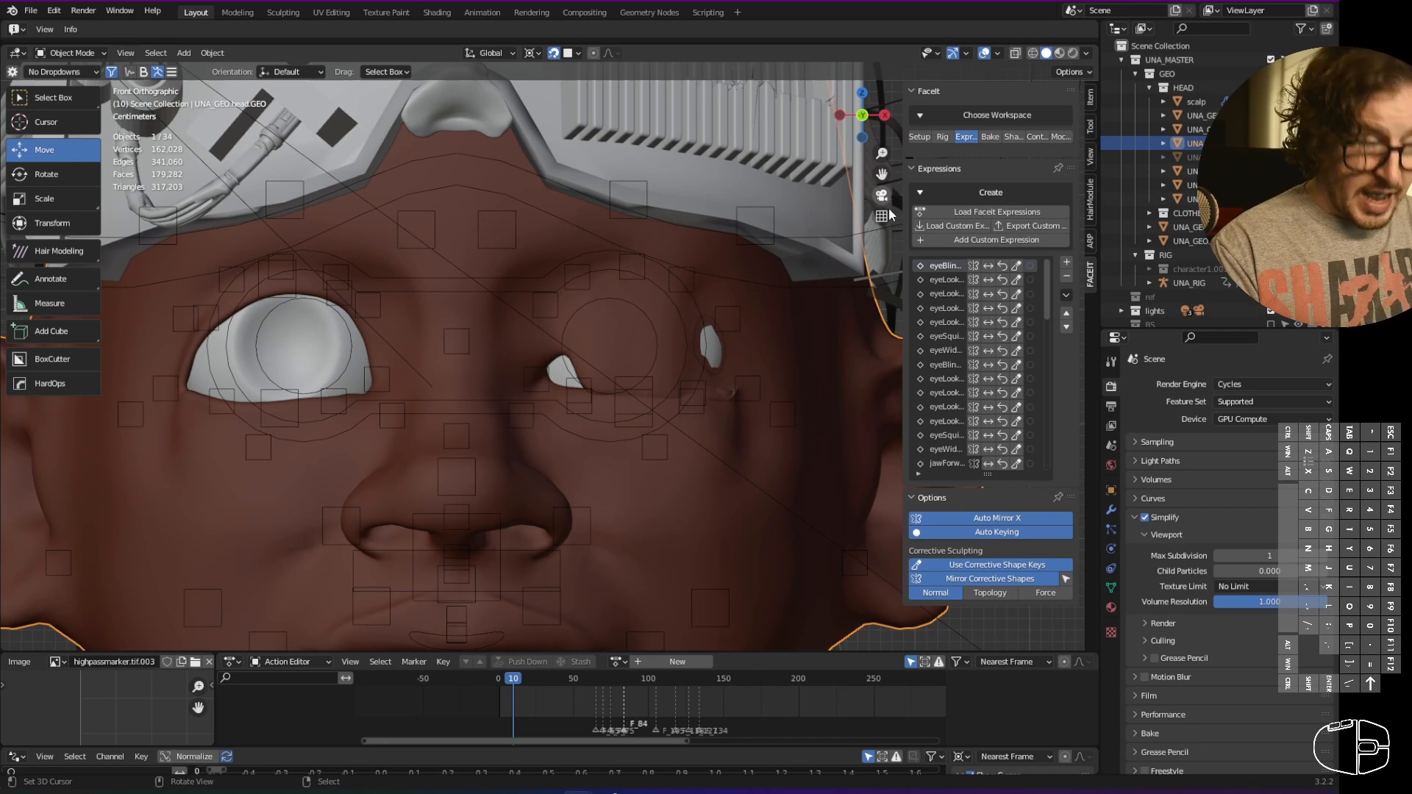
left_click(1016, 267)
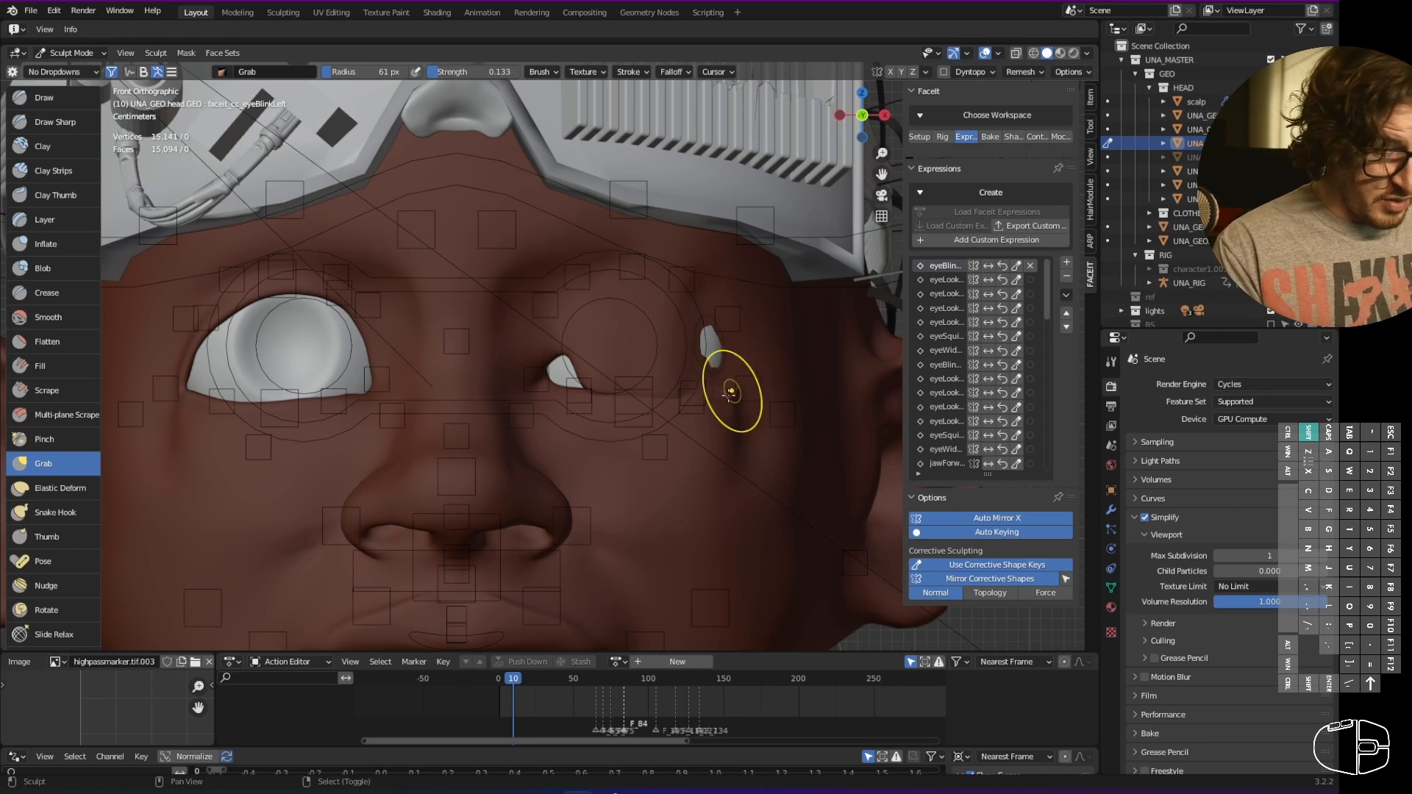
- Inflate the outer corner of the closed eyelid with an 82 px brush to cover the exposed eyeball, and show the head's shape keys
middle_click_drag(734, 425, 709, 447, "shift")
scroll(729, 397, "up", 1)
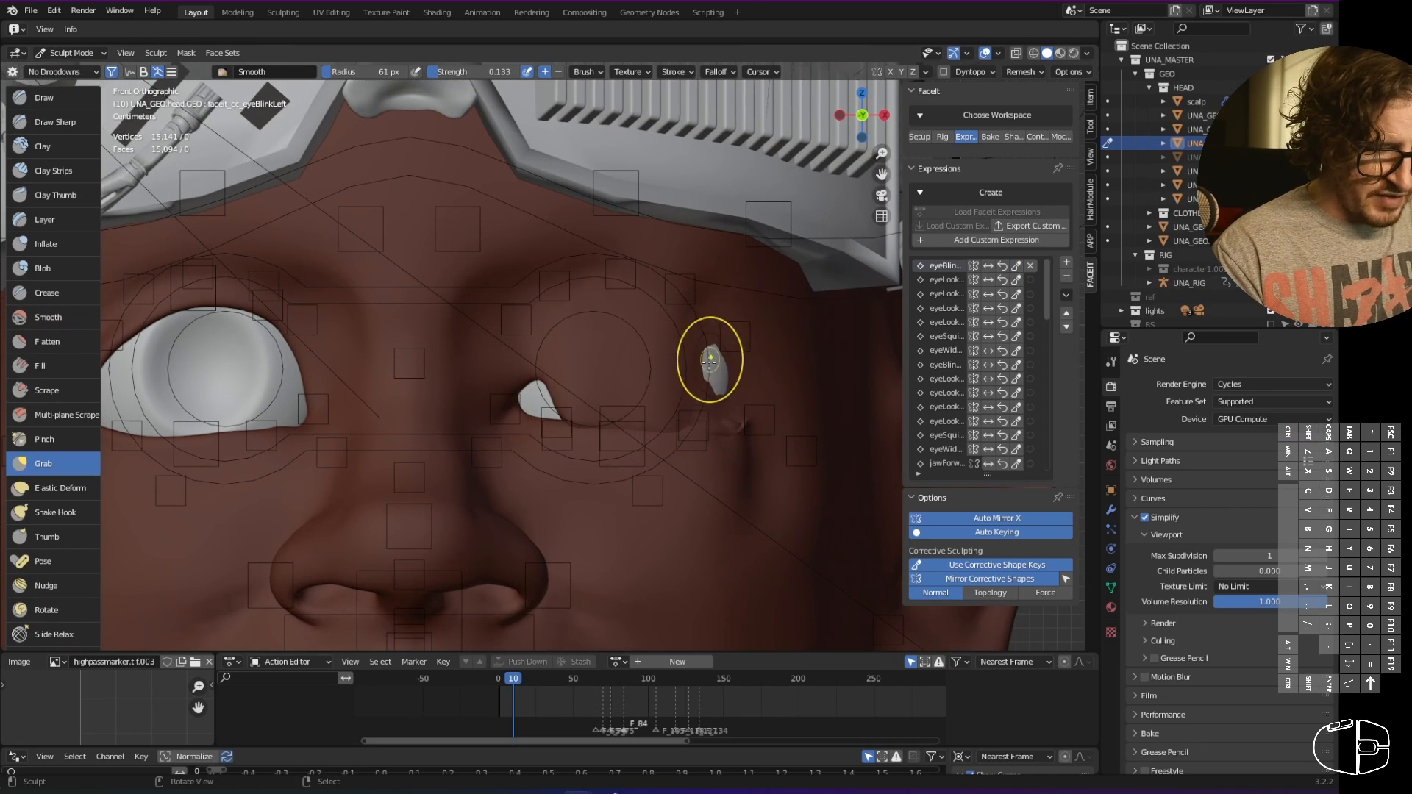
left_click_drag(710, 360, 717, 376)
key("ctrl+z")
key("i")
left_click_drag(717, 377, 717, 354)
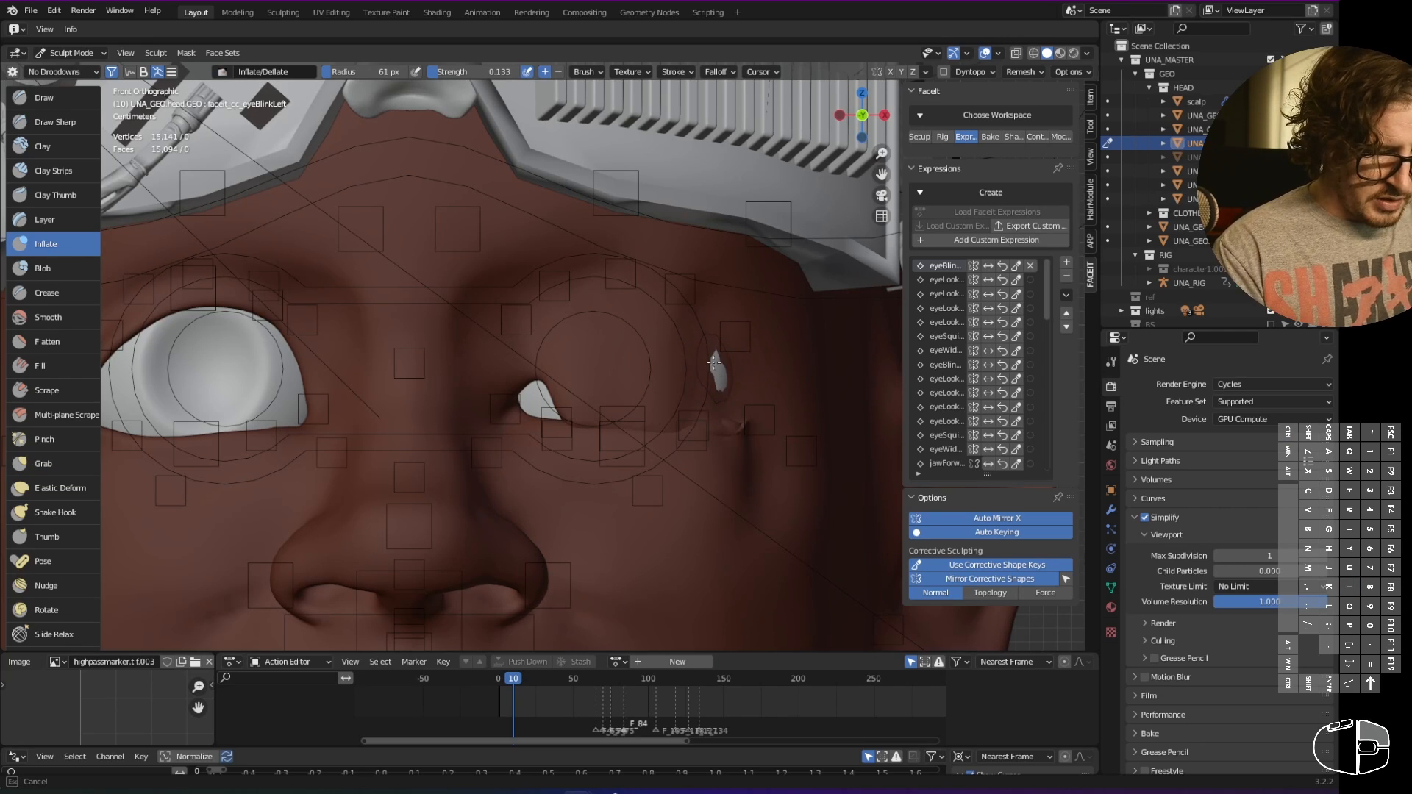
key("f")
left_click(720, 361)
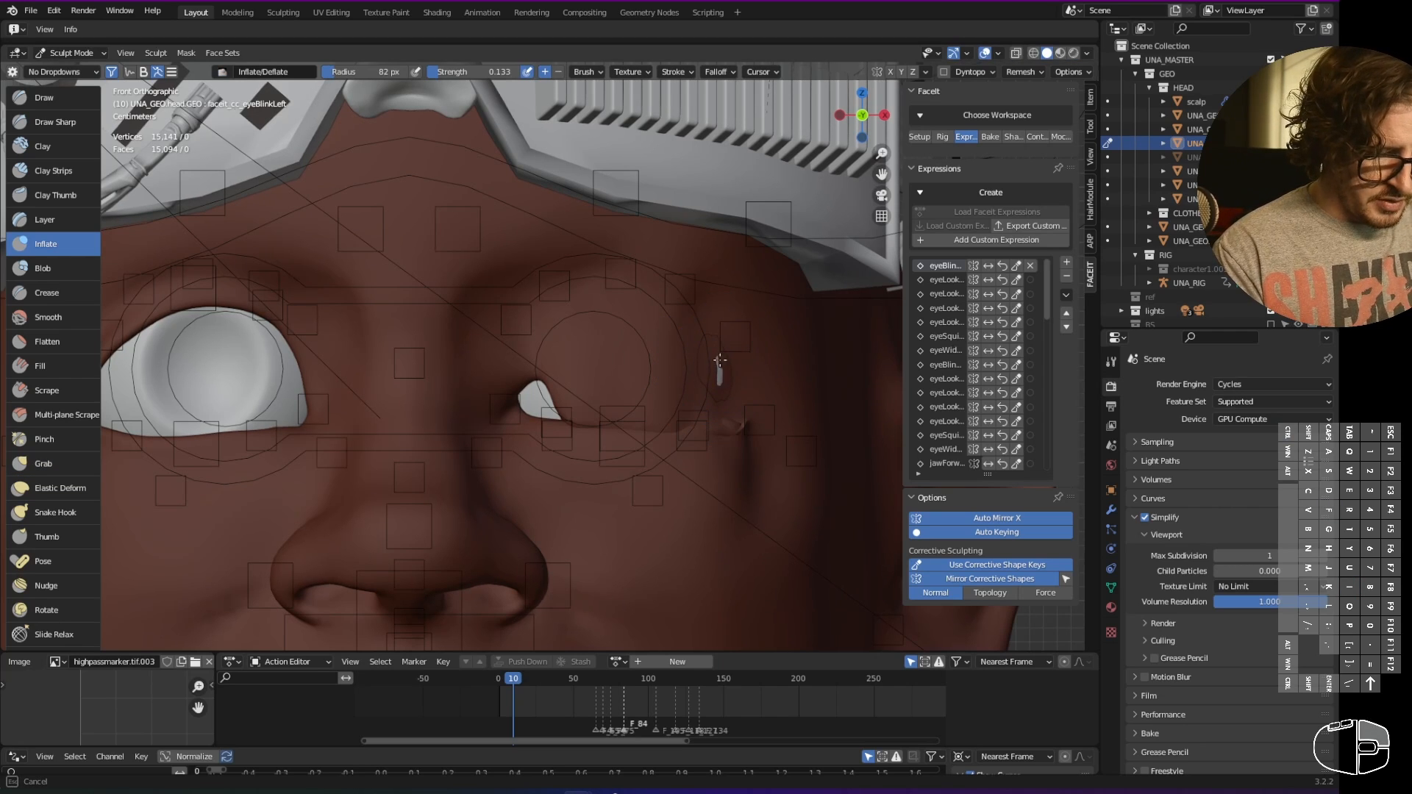
left_click(1111, 587)
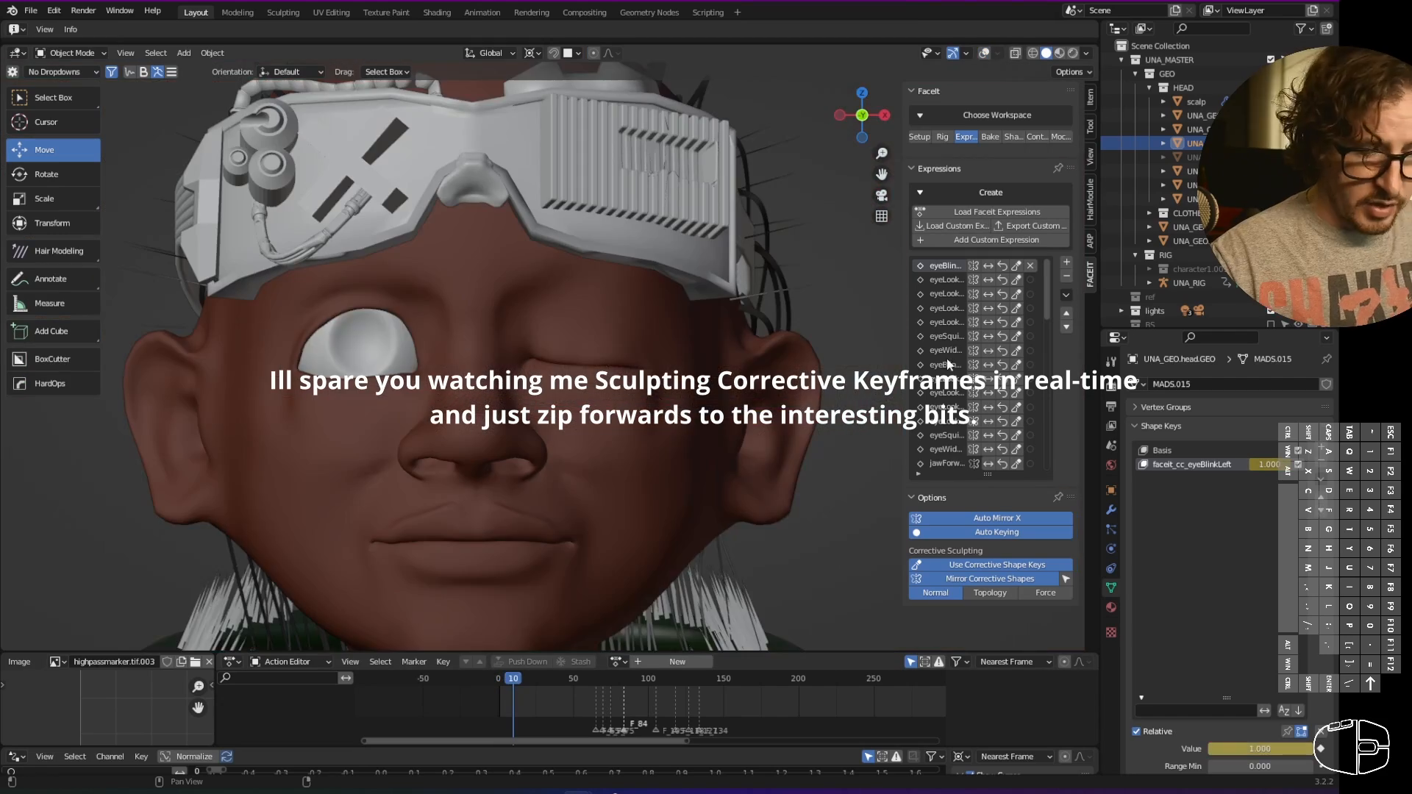
- Select the eyeBlinkRight expression and start its corrective sculpt, inflating and smoothing the closed eyelid with a 250 px brush to cover the exposed eyeball
left_click(948, 365)
mouse_move(448, 360)
middle_mouse_down("shift")
mouse_move(636, 379)
mouse_move(595, 381)
middle_mouse_up("shift")
key("ctrl+Tab")
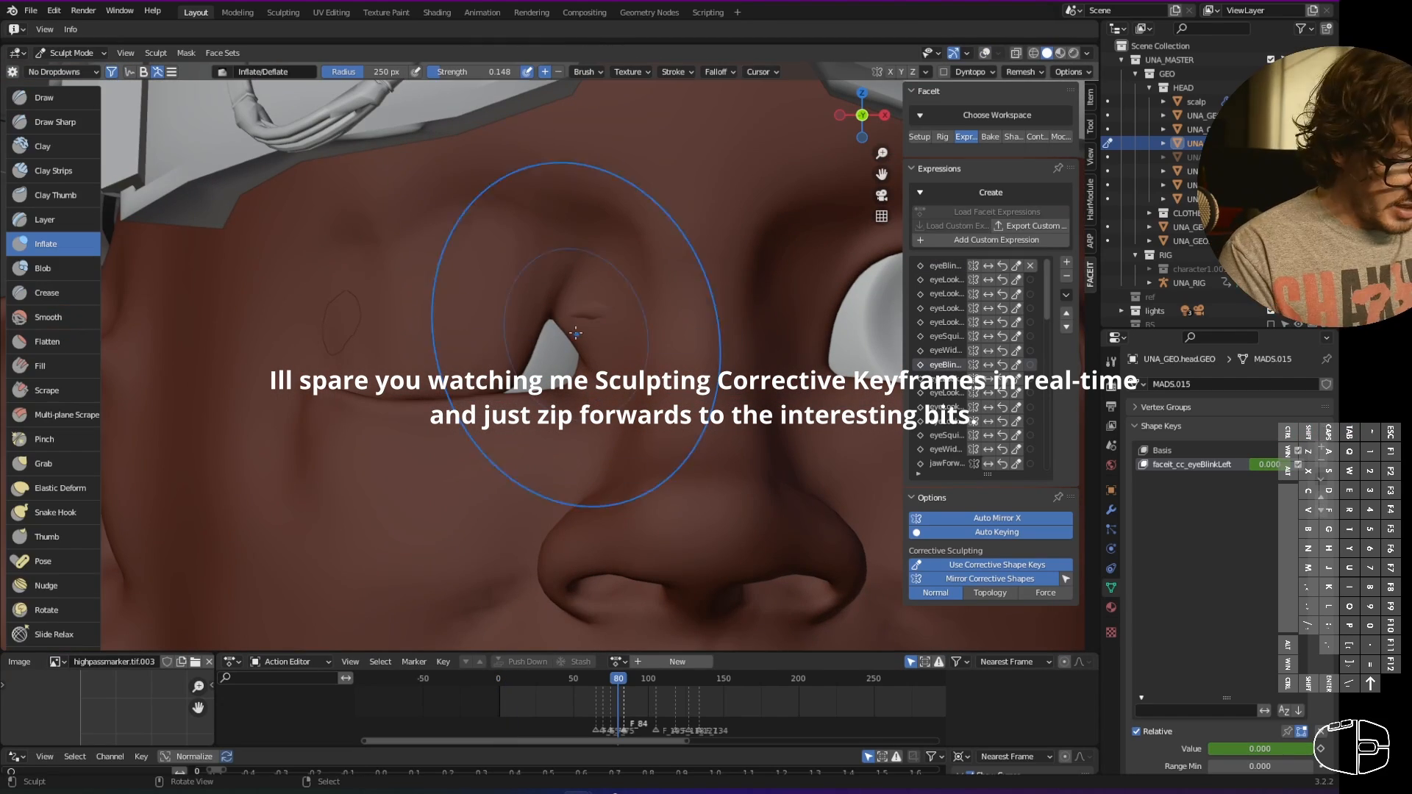
left_click_drag(346, 346, 357, 316)
scroll(356, 316, "up", 1)
middle_click_drag(357, 317, 425, 324, "shift")
left_click_drag(425, 324, 453, 293, "shift")
- Show the viewport overlays and move the eyelid vertices near the inner eye corner in Edit Mode with proportional editing
key("Tab")
middle_click_drag(453, 293, 687, 338)
key("alt+shift+z")
key("g")
left_click(655, 397)
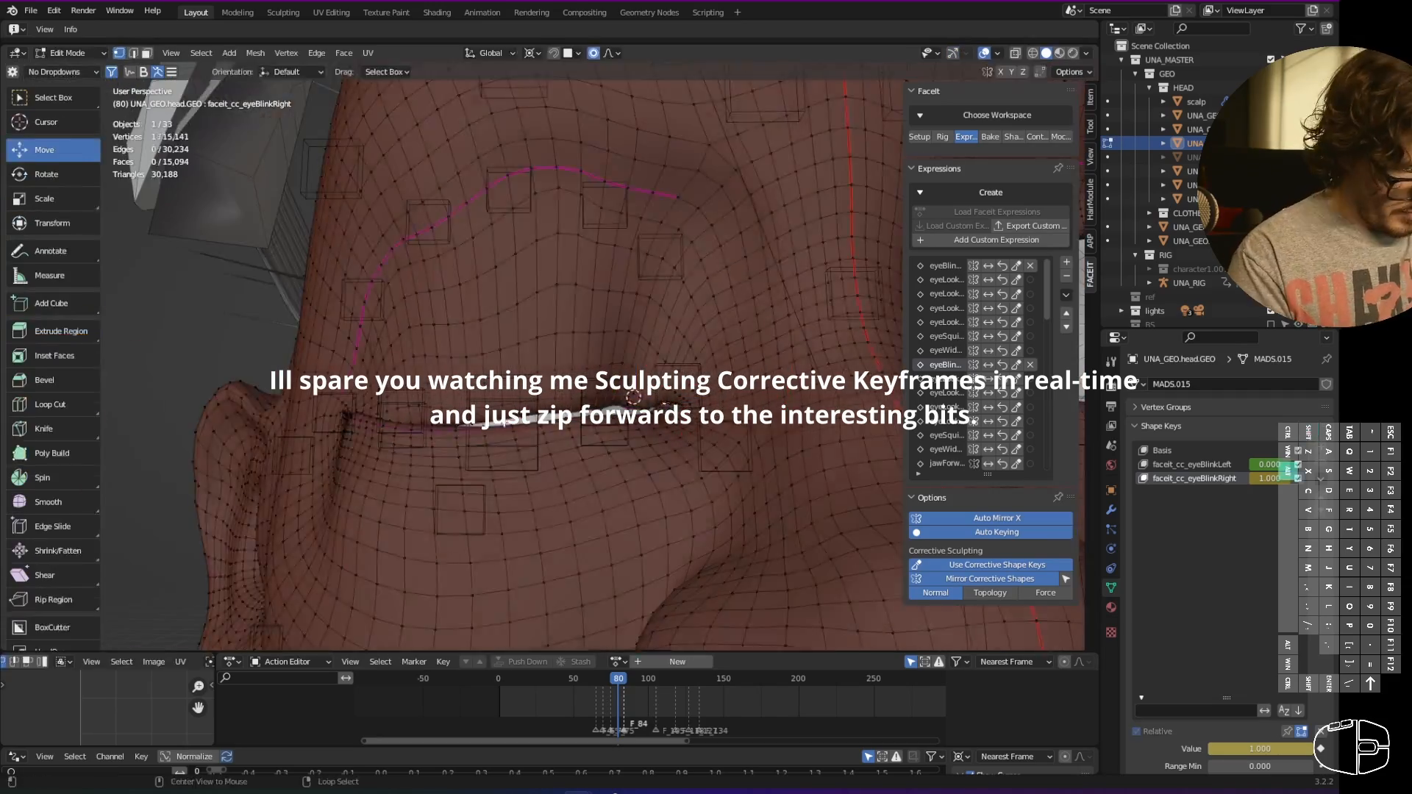
- Return to sculpting the eyeBlinkRight corrective and refine the closed eyelid with the Inflate, smooth and Grab brushes
key("KP_1")
key("Tab")
key("i")
scroll(544, 383, "up", 2)
left_click_drag(545, 382, 567, 409, "shift")
key("g")
middle_click_drag(567, 410, 608, 390)
left_click_drag(608, 390, 640, 397, "shift")
- In Edit Mode, pull the eyelid vertices about 0.0039 m forward and 0.001 m up with a proportional size of 0.049
key("Tab")
mouse_move(640, 397)
middle_mouse_down()
mouse_move(782, 441)
mouse_move(615, 391)
mouse_move(662, 367)
middle_mouse_up()
key("g")
left_click(268, 340)
scroll(353, 407, "down", 3)
- Sculpt the closed eyelid again up close, using the Inflate brush at 199 px and strength 0.193, and the Grab brush
key("ctrl+Tab")
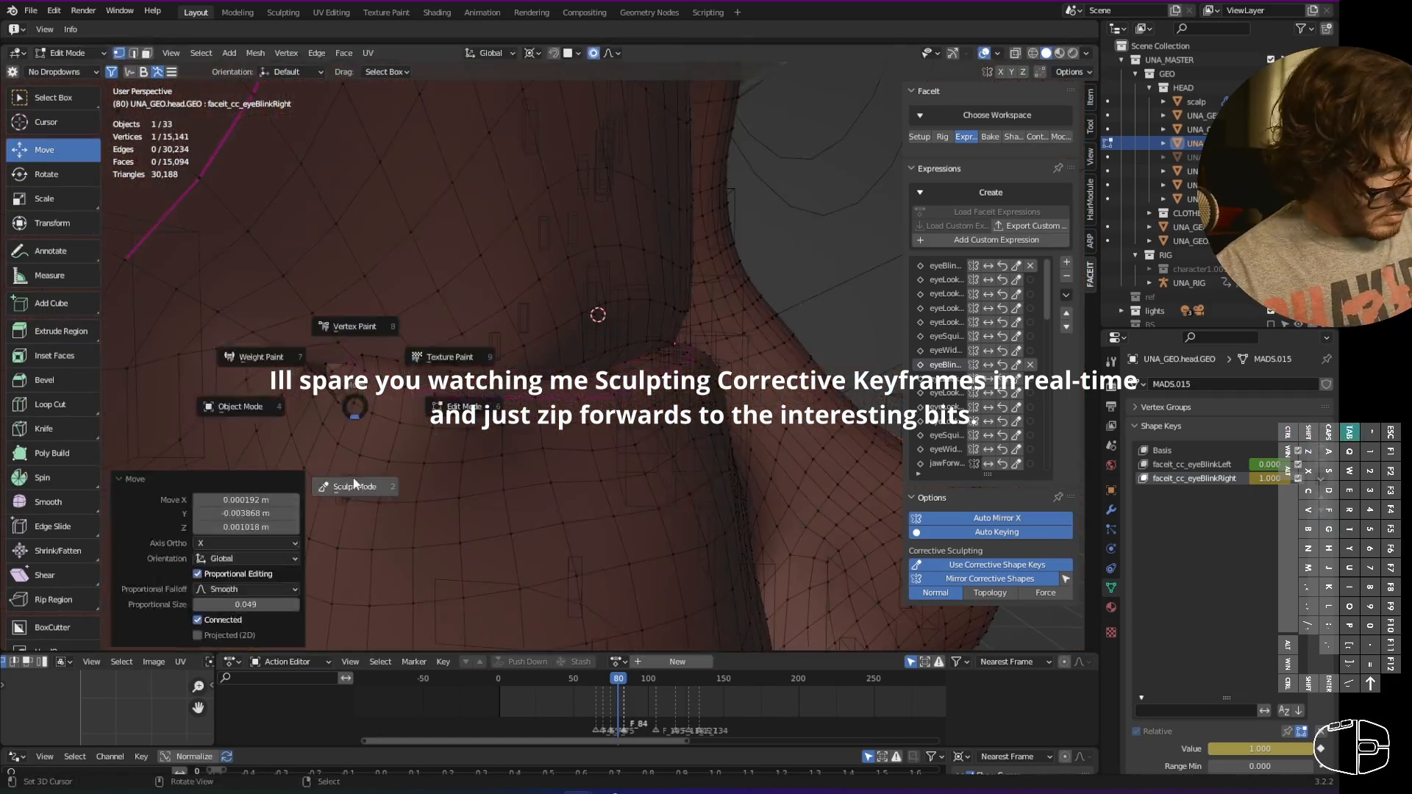
left_click(355, 481)
mouse_move(354, 481)
middle_mouse_down()
mouse_move(566, 394)
mouse_move(697, 401)
mouse_move(567, 238)
mouse_move(347, 324)
middle_mouse_up()
key("g")
key("i")
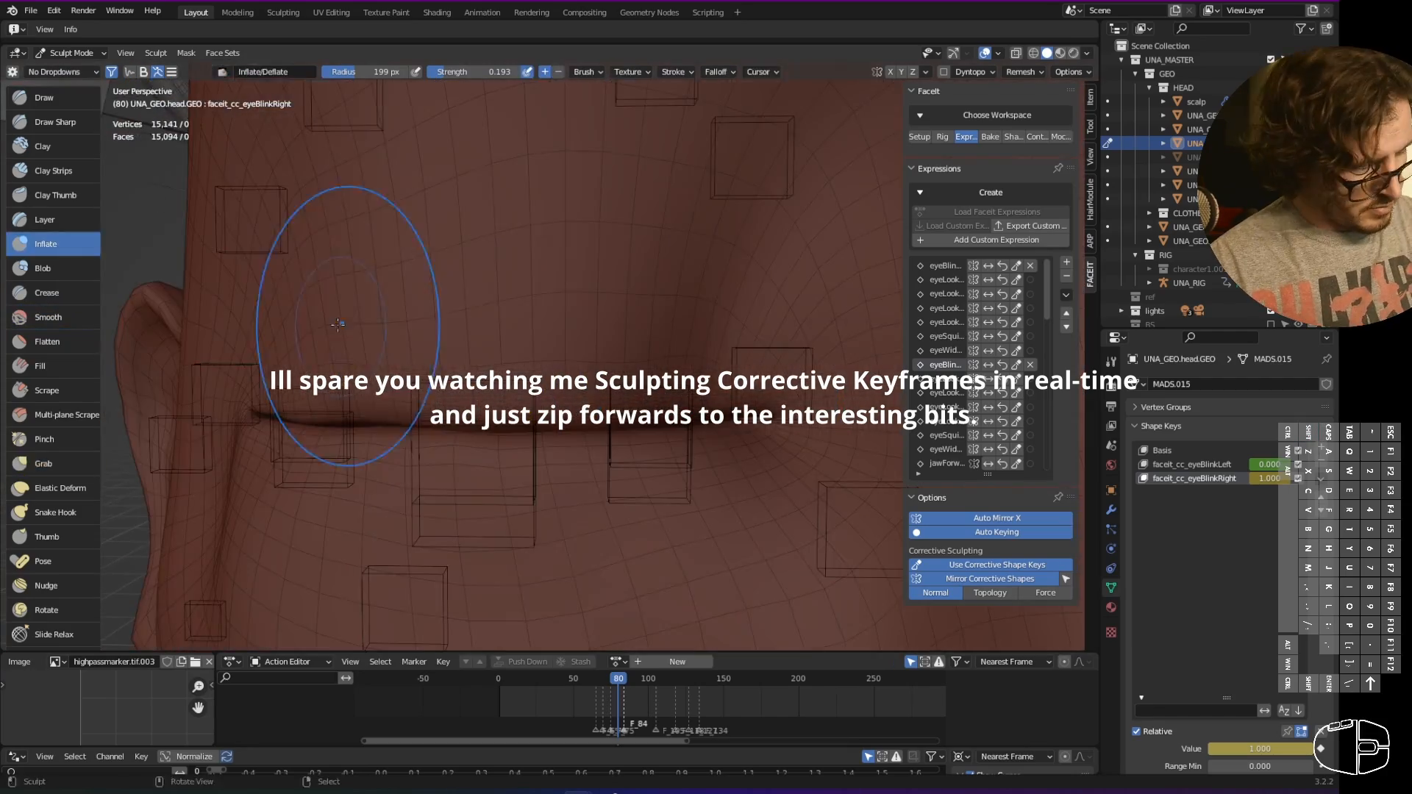
scroll(515, 412, "up", 3)
key("Left")
key("g")
- Face the character from the front and smooth the crease and skin around the closed right eyelid in Sculpt Mode
key("Tab")
key("KP_1")
mouse_move(618, 680)
left_mouse_down()
mouse_move(517, 680)
mouse_move(618, 681)
left_mouse_up()
key("Tab")
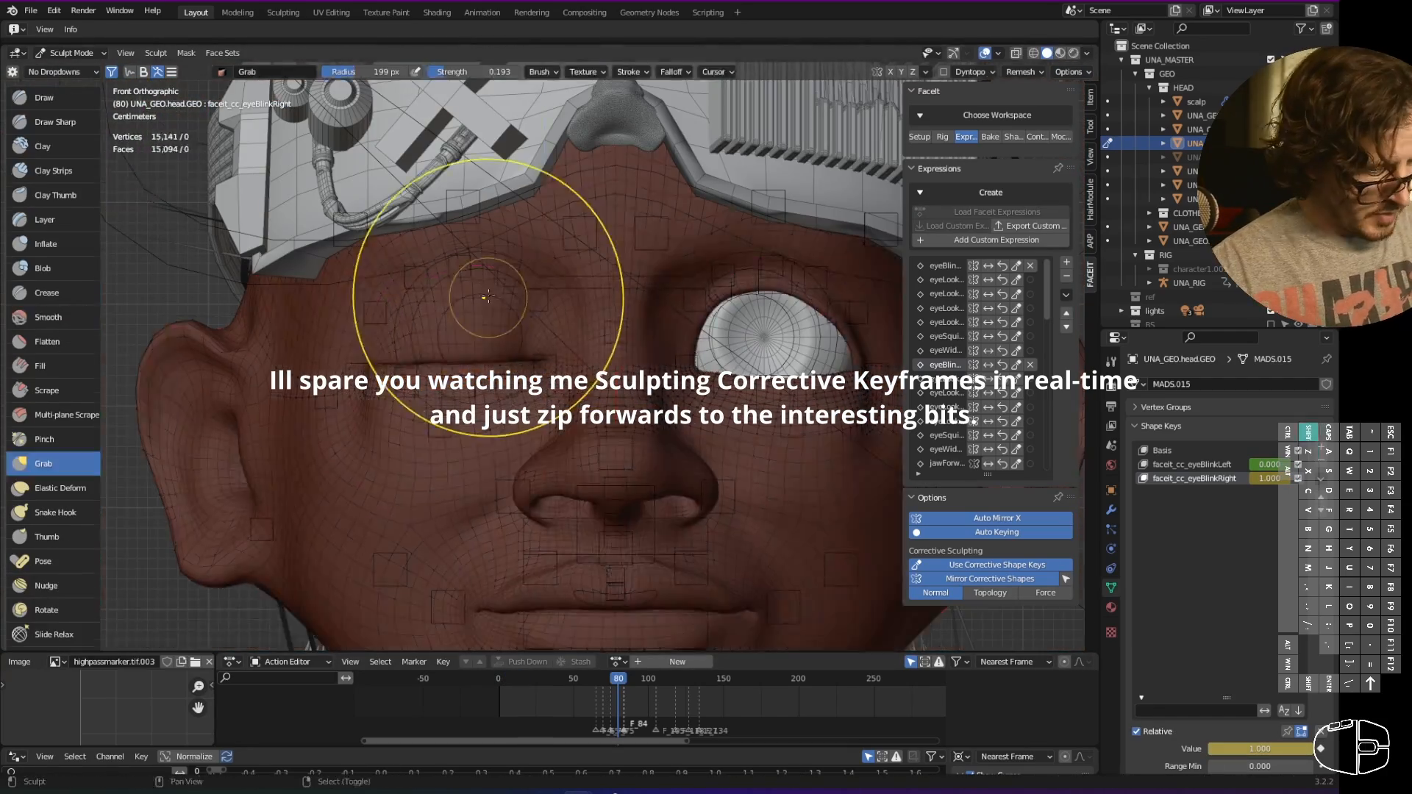
scroll(485, 297, "up", 2)
middle_click_drag(485, 296, 620, 363, "shift")
mouse_move(559, 434)
left_mouse_down("shift")
mouse_move(511, 462)
mouse_move(552, 462)
left_mouse_up("shift")
left_click_drag(586, 464, 677, 436, "shift")
- Return the head to Object Mode and set the timeline to frame 48 with the whole head in view
key("ctrl+Tab")
left_click(520, 414)
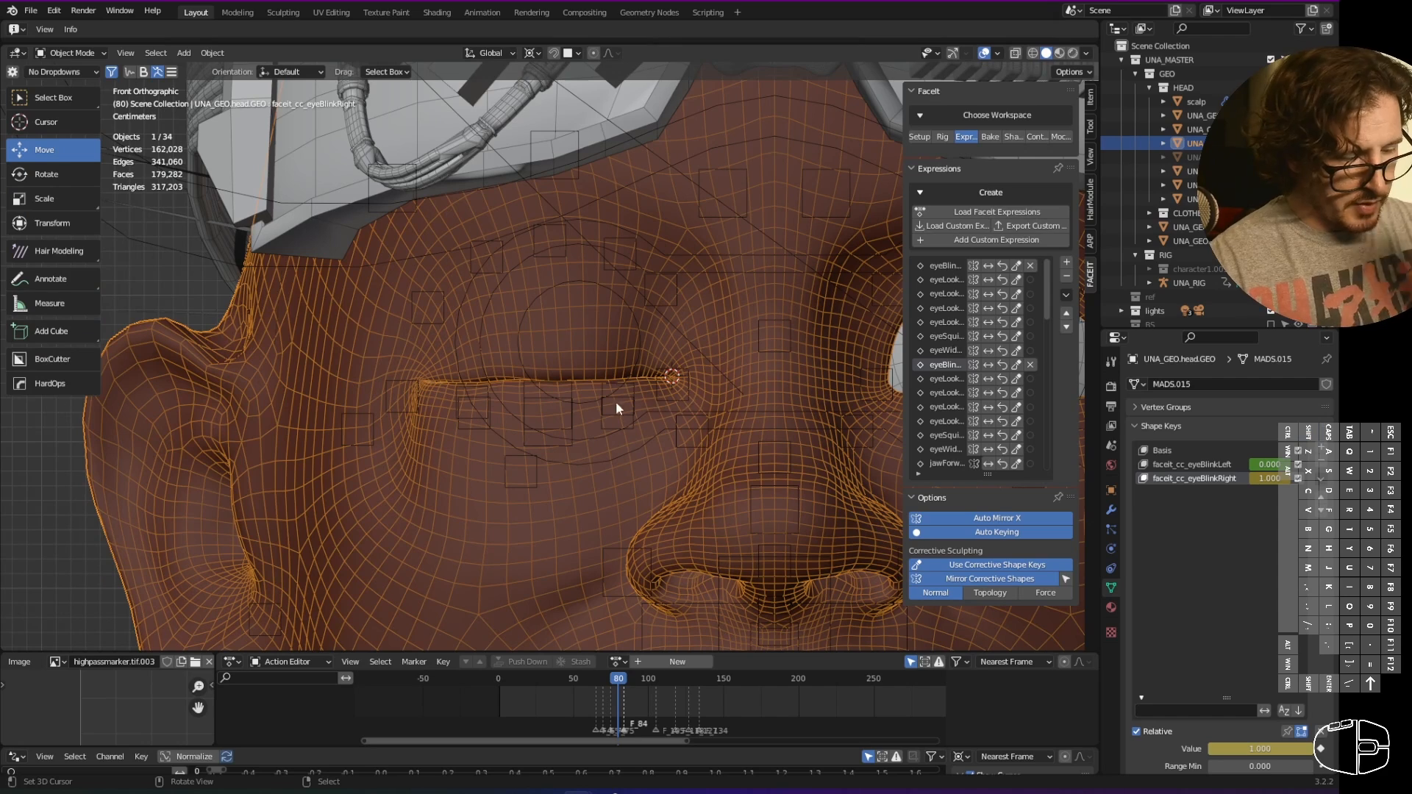
left_click_drag(618, 684, 570, 682)
middle_click_drag(723, 425, 574, 425, "shift")
scroll(599, 446, "down", 6)
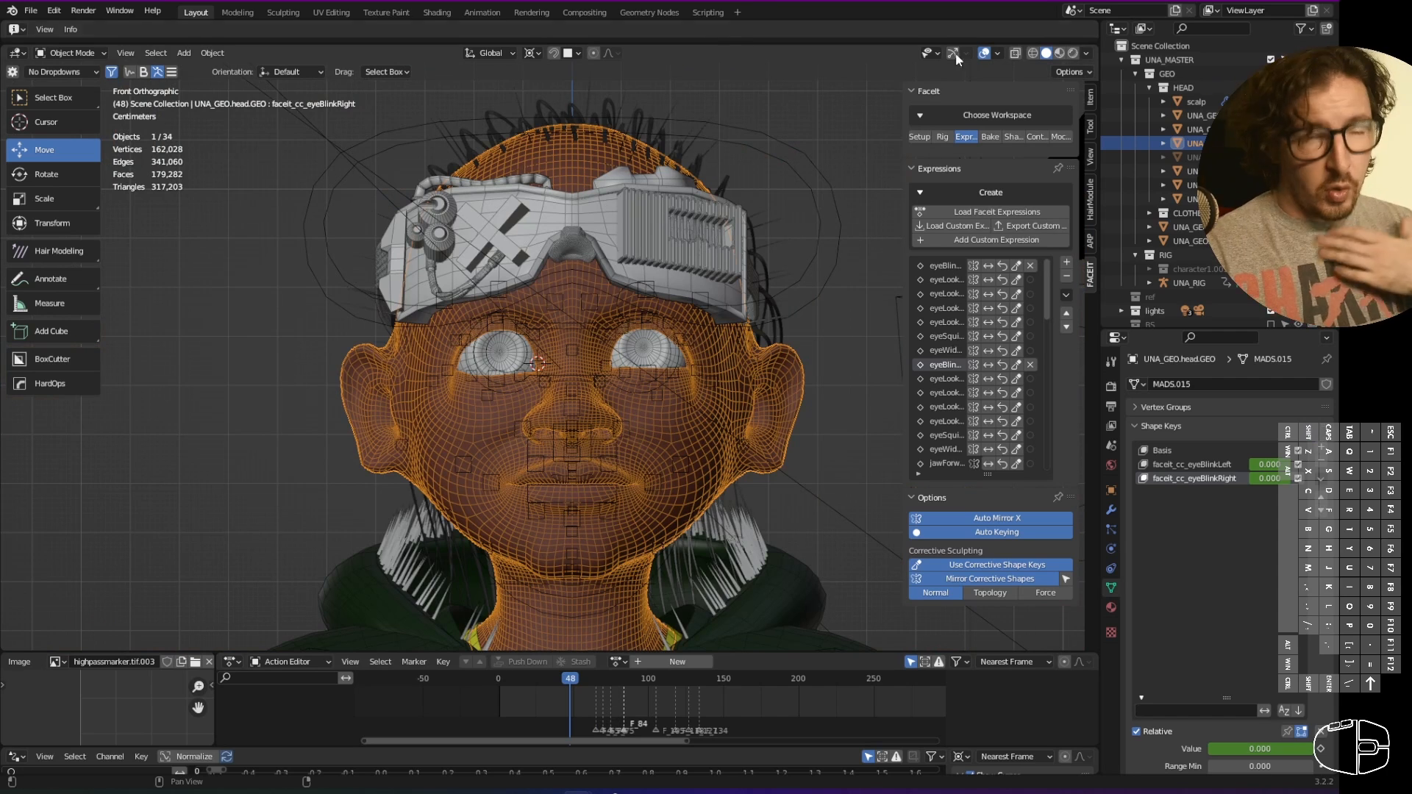
- Turn off the wireframe overlay and scrub the timeline to frame 180 to review the expressions for problems
left_click(996, 53)
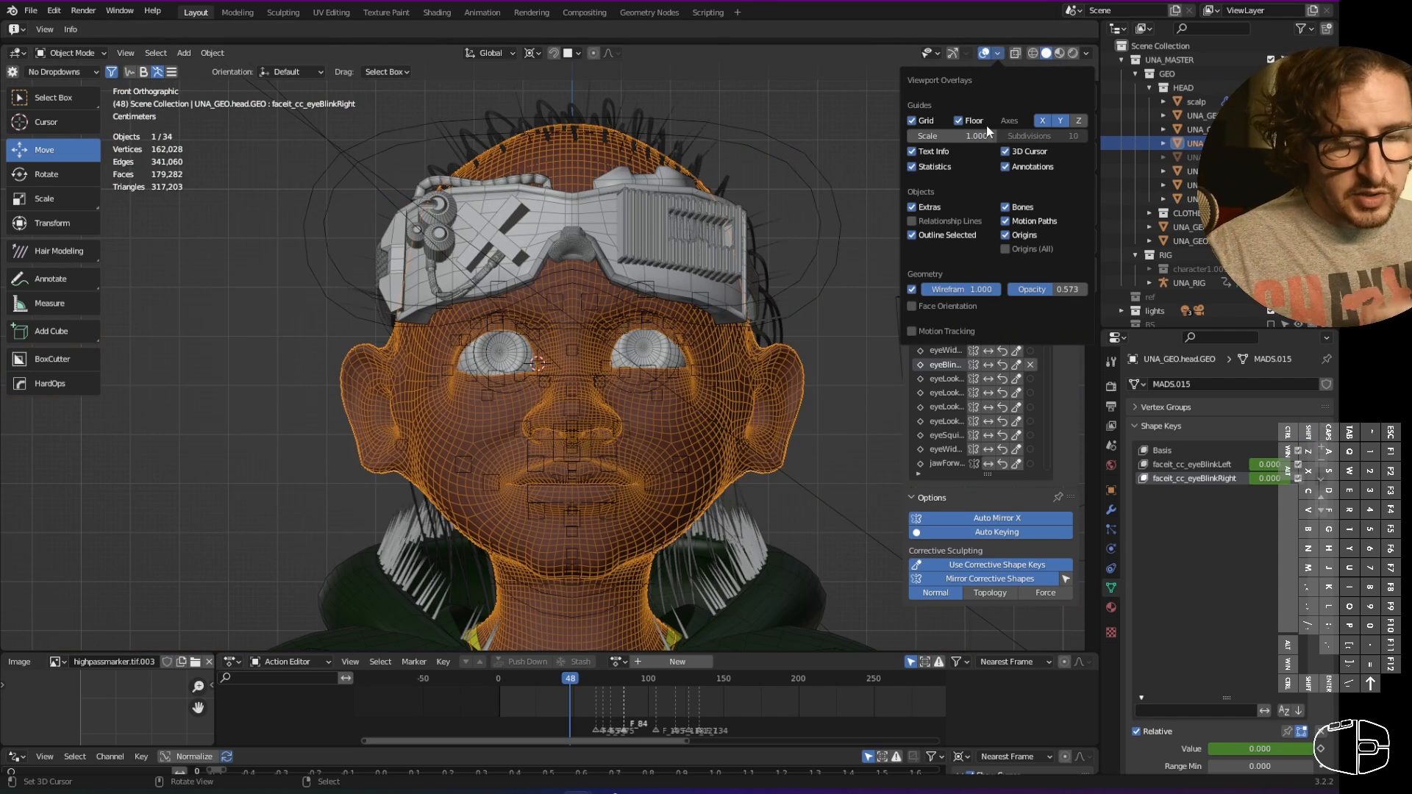
left_click(914, 290)
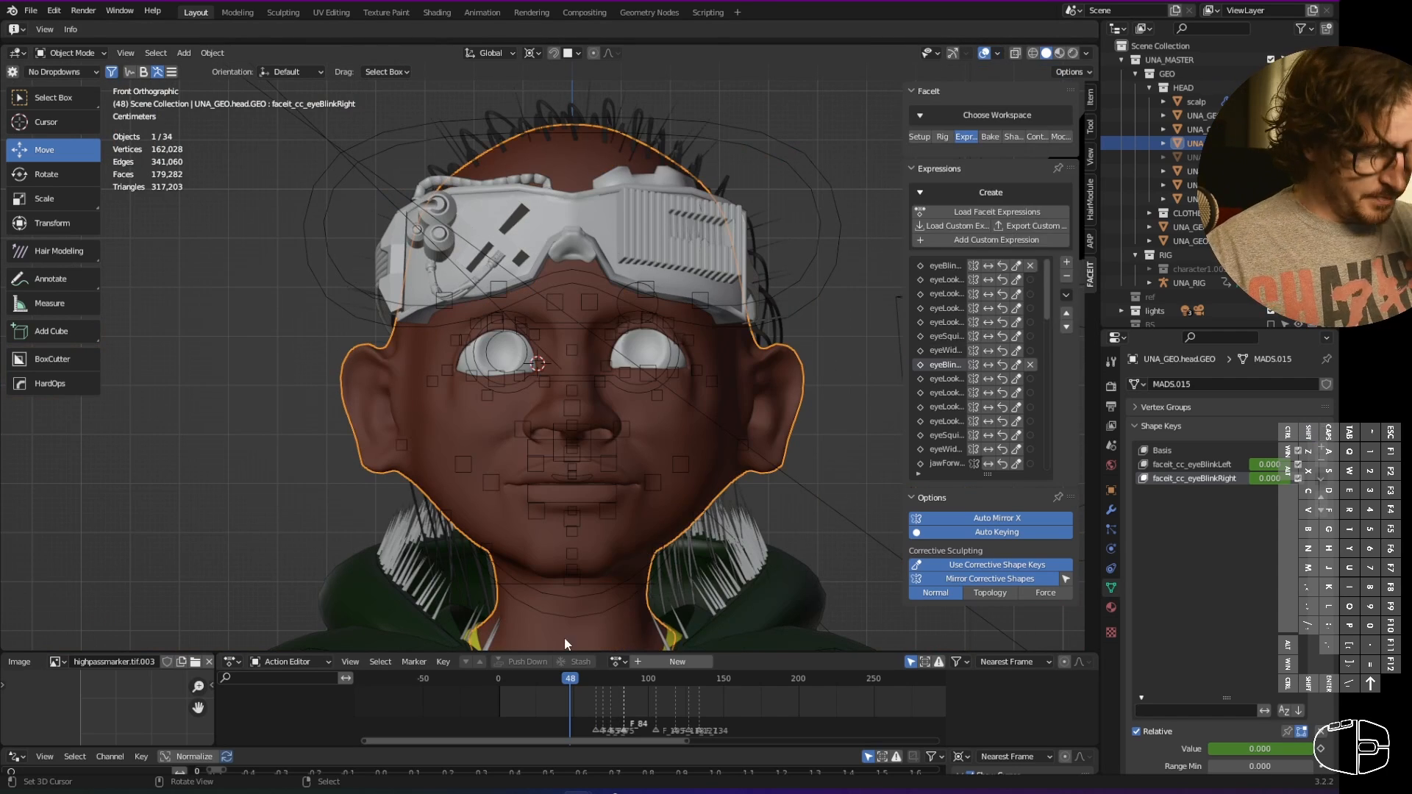
mouse_move(568, 684)
left_mouse_down()
mouse_move(506, 685)
mouse_move(568, 689)
left_mouse_up()
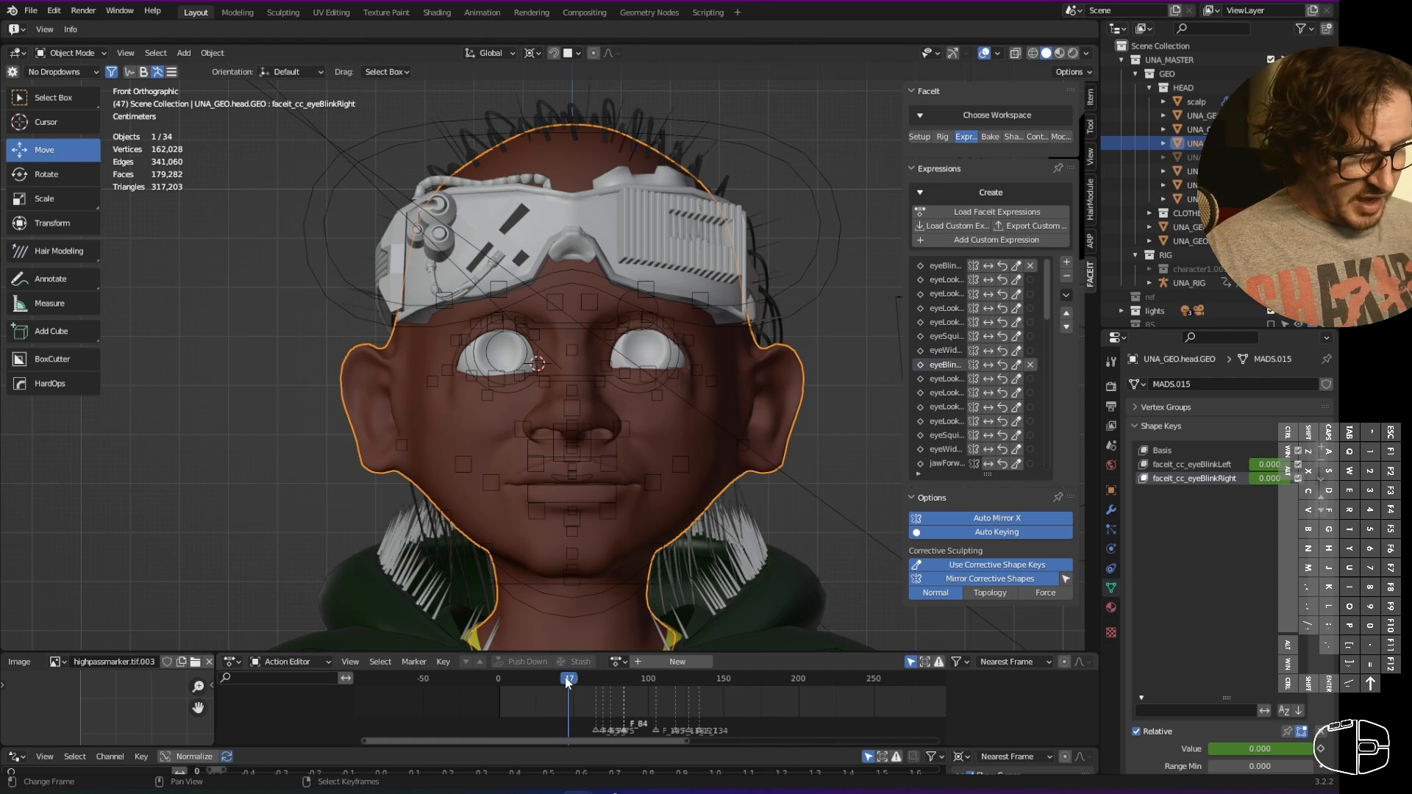
left_click_drag(569, 684, 769, 712)
scroll(687, 479, "up", 3)
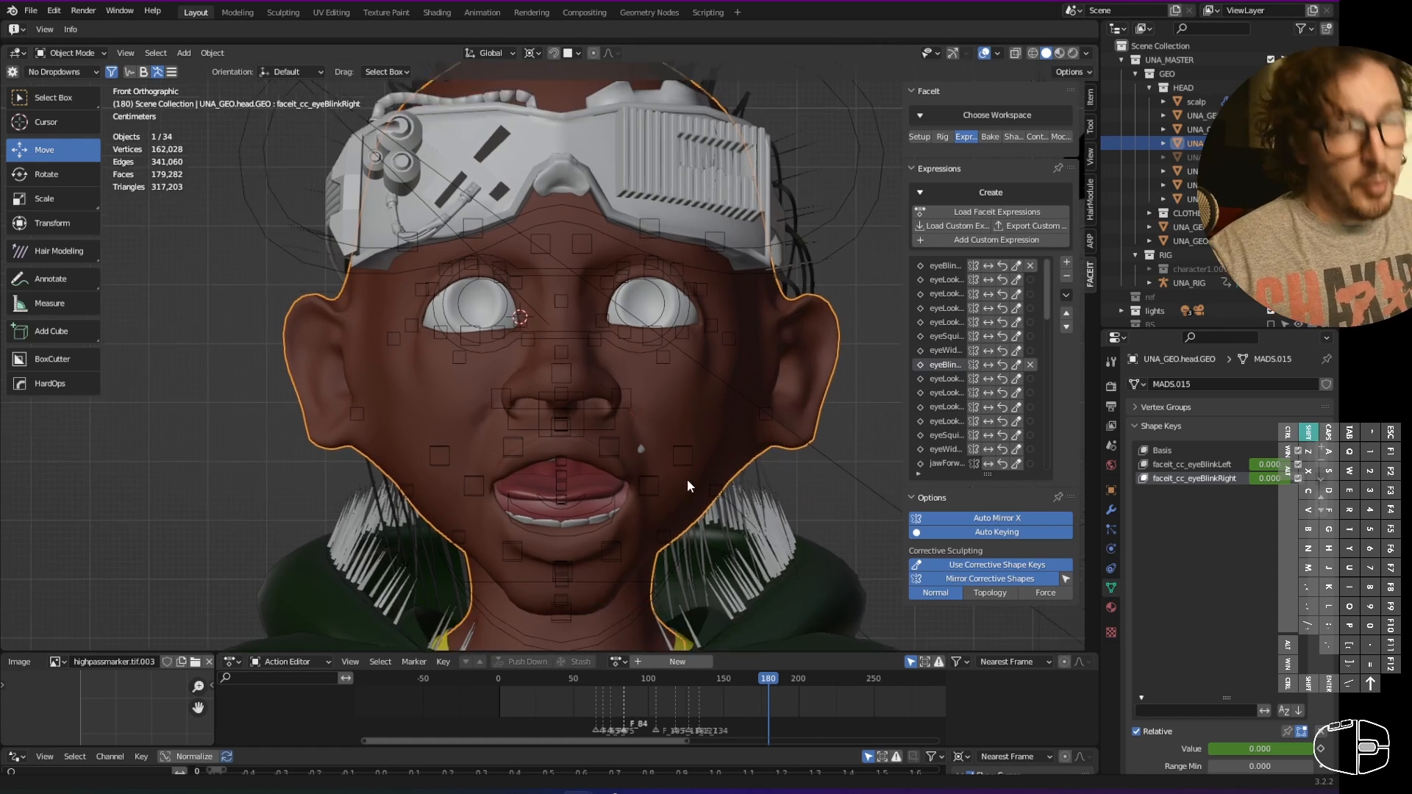
- Select the upper teeth, turn on X-ray and move the entire mesh about 0.0046 m along negative X and 0.0006 m down in Edit Mode
left_click(657, 445)
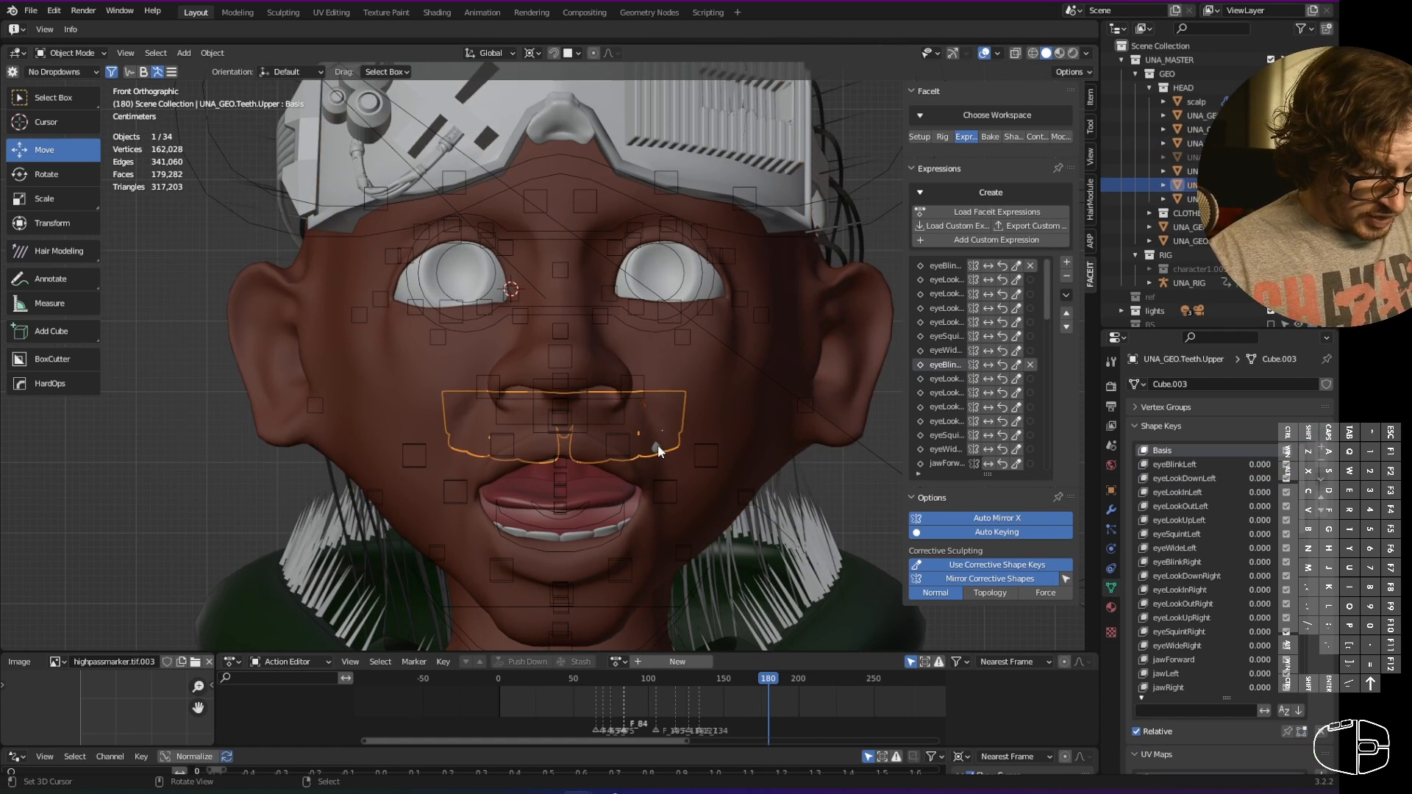
scroll(639, 474, "up", 2)
key("Tab")
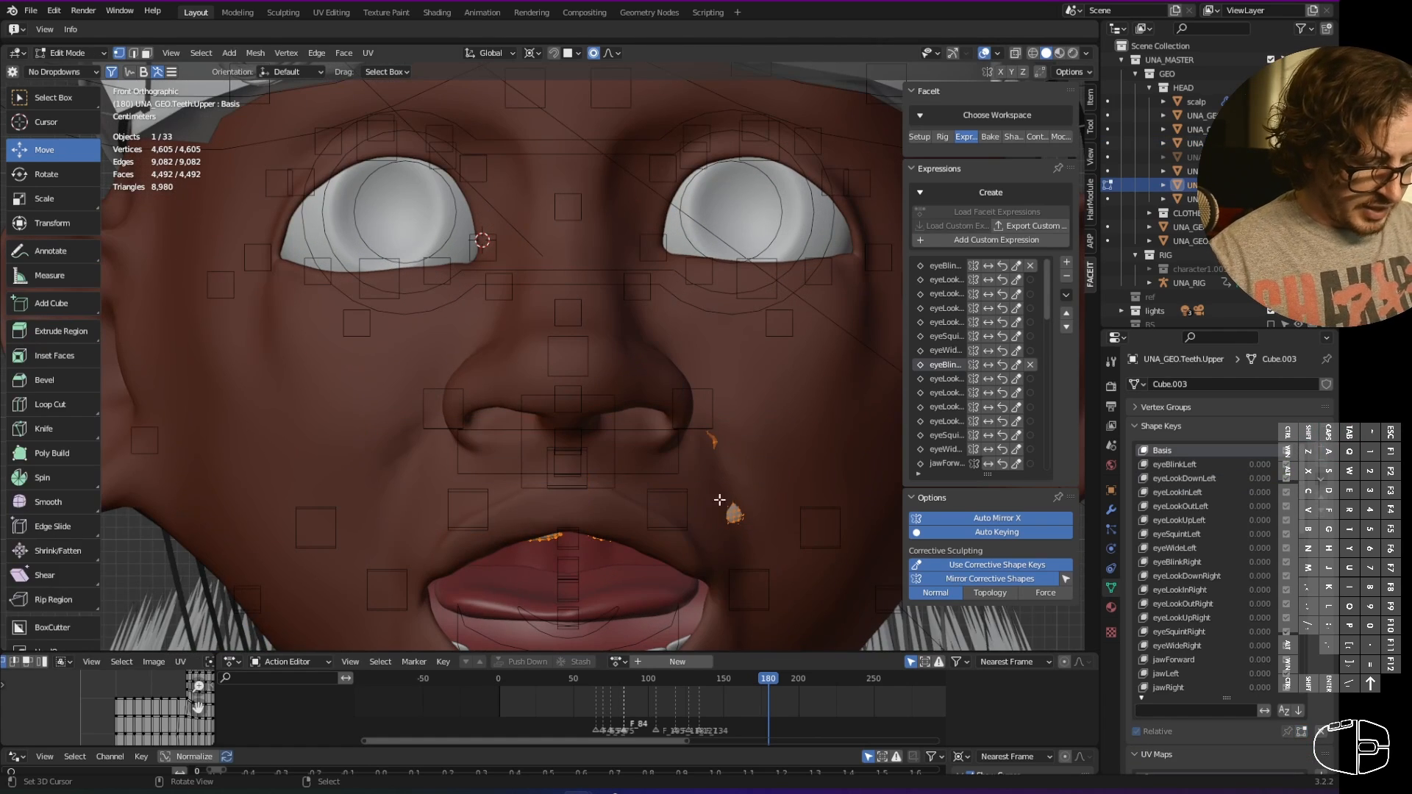
right_click(574, 486, "shift")
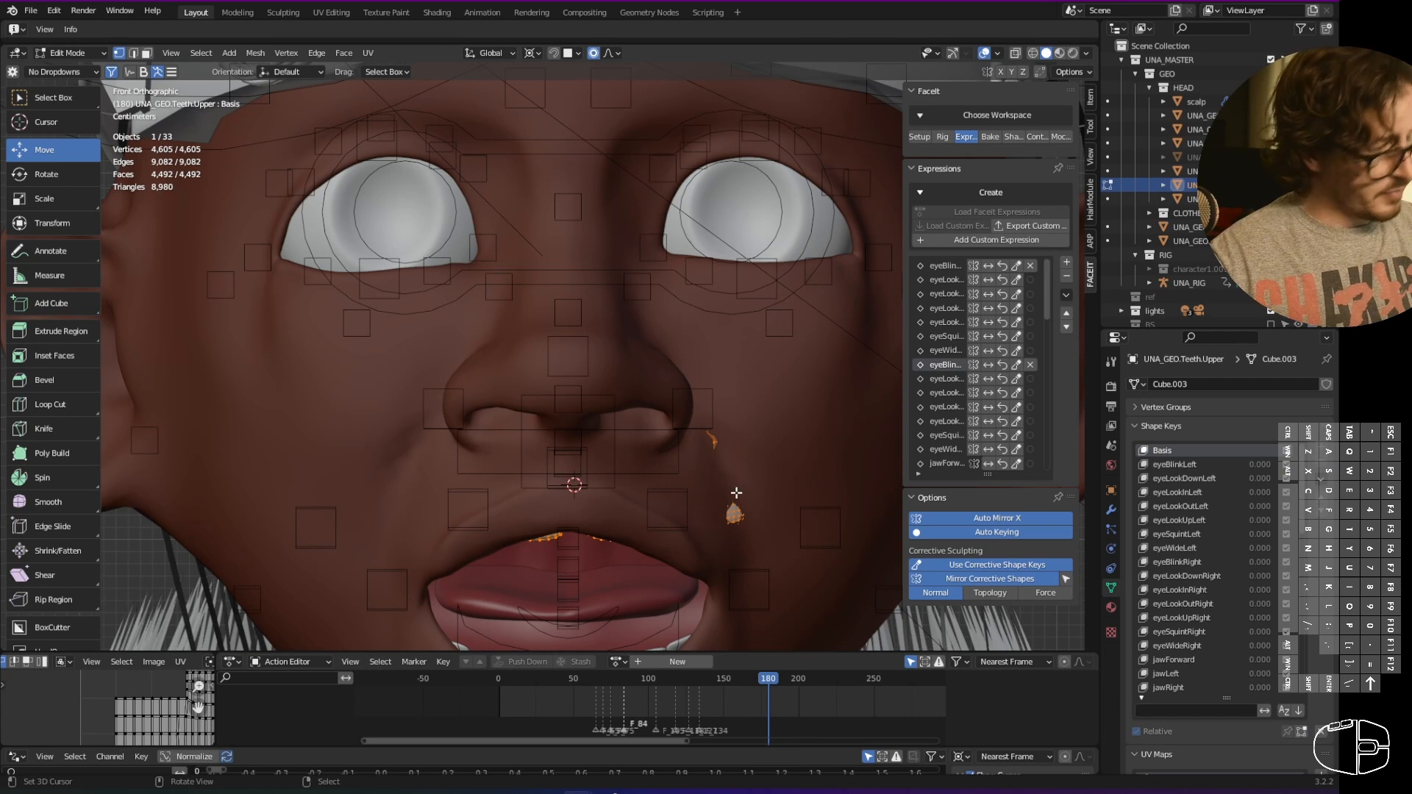
left_click(1016, 54)
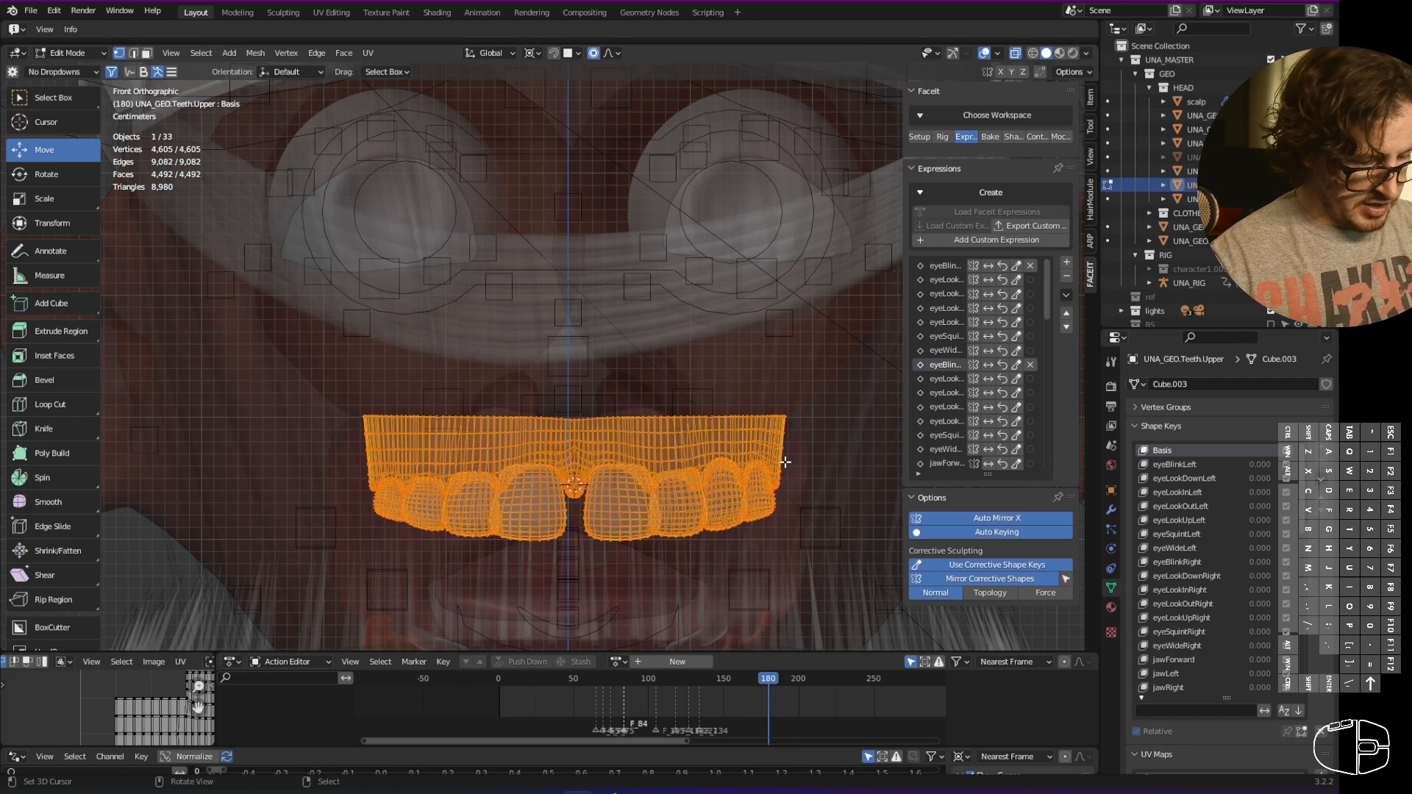
key("g")
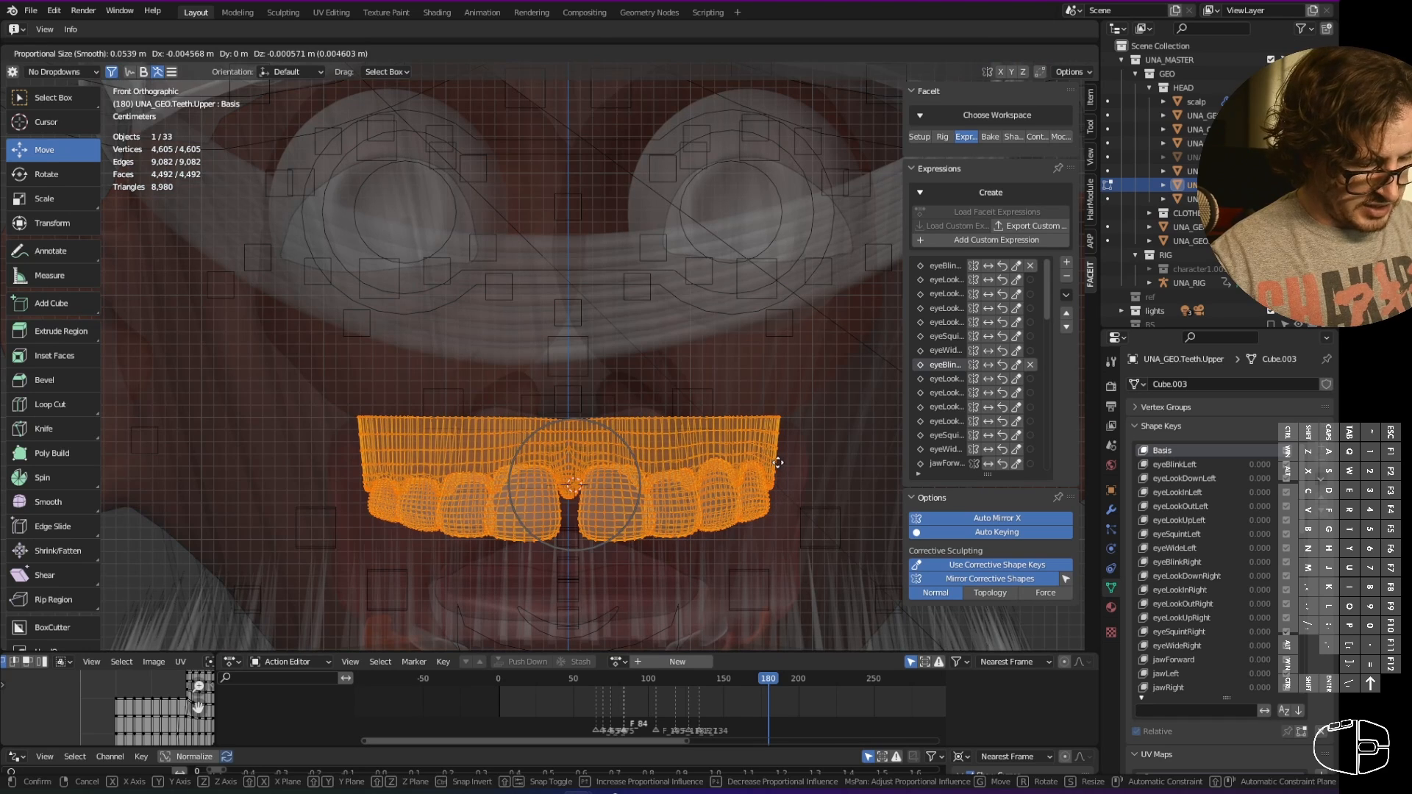
left_click(736, 480)
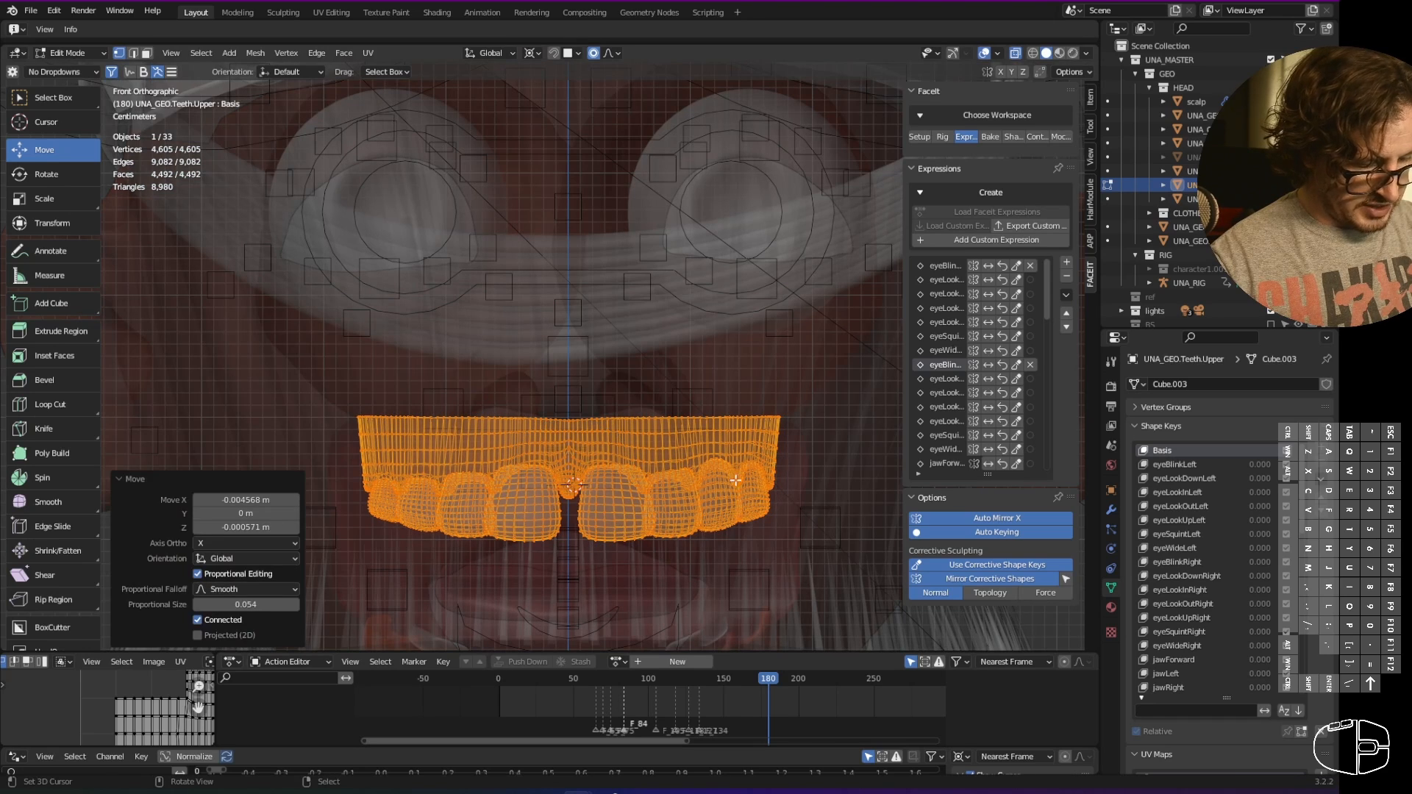
- Place the 3D cursor at the centre of the gums, scale the upper teeth narrower along X, and turn X-ray off
left_click(567, 467)
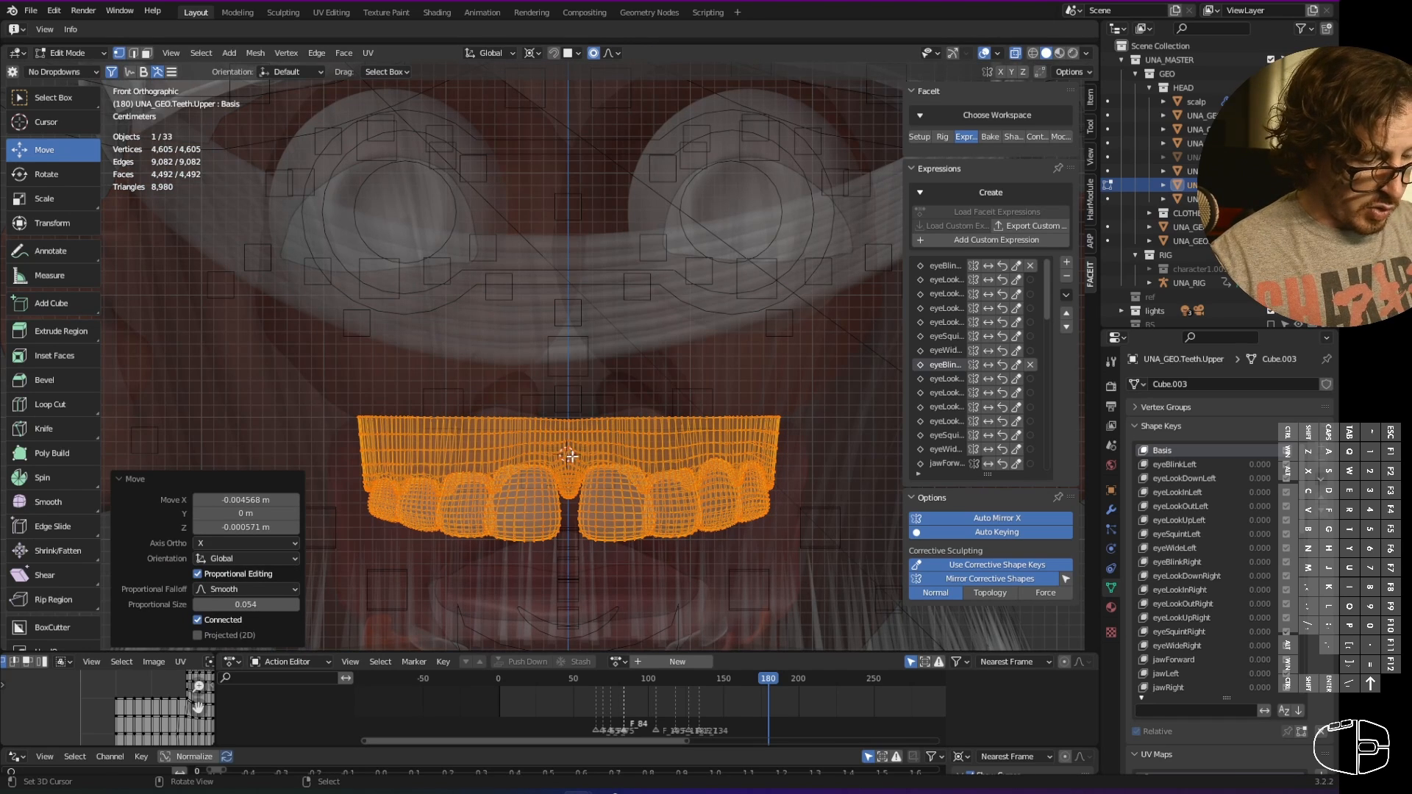
key("s")
key("x")
left_click(768, 505)
key("Tab")
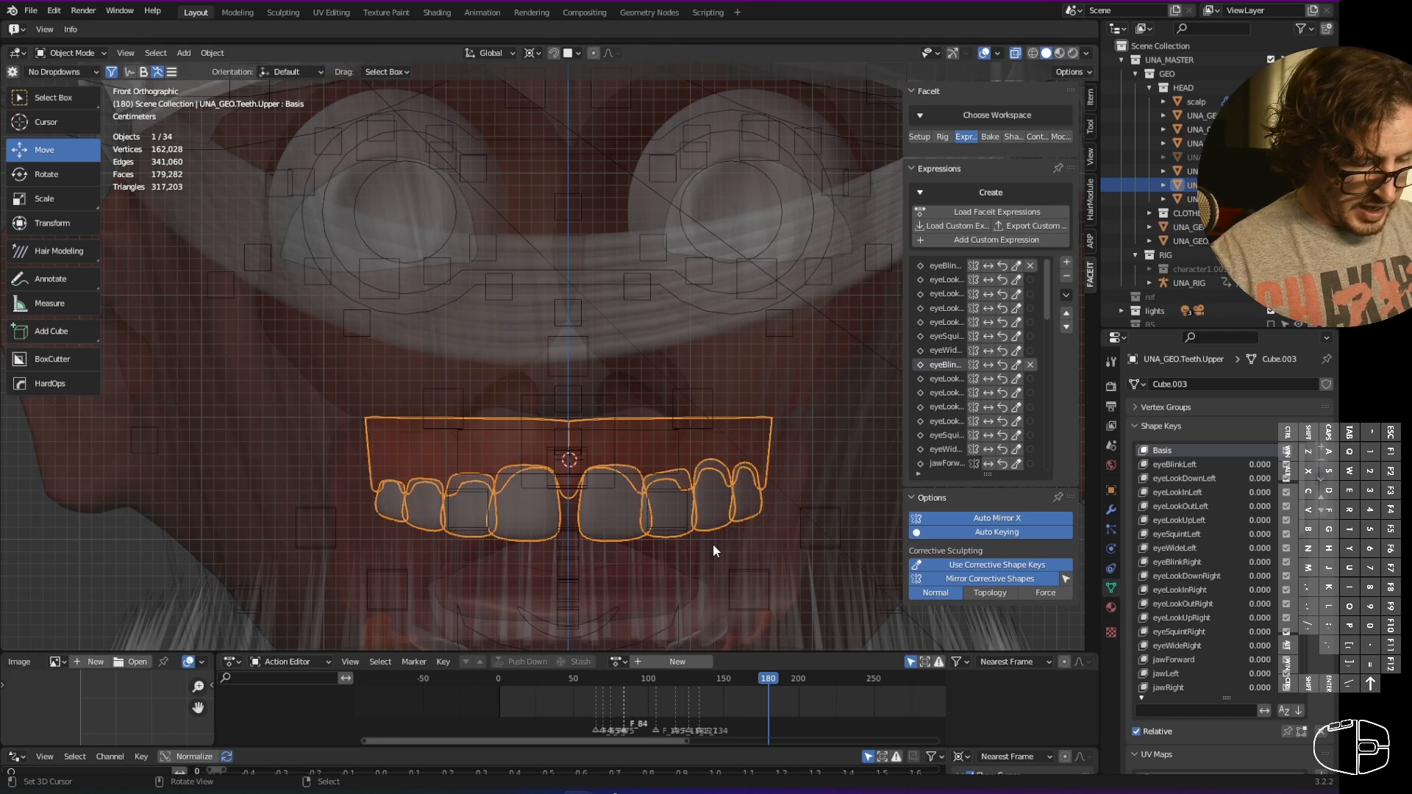
left_click(1015, 54)
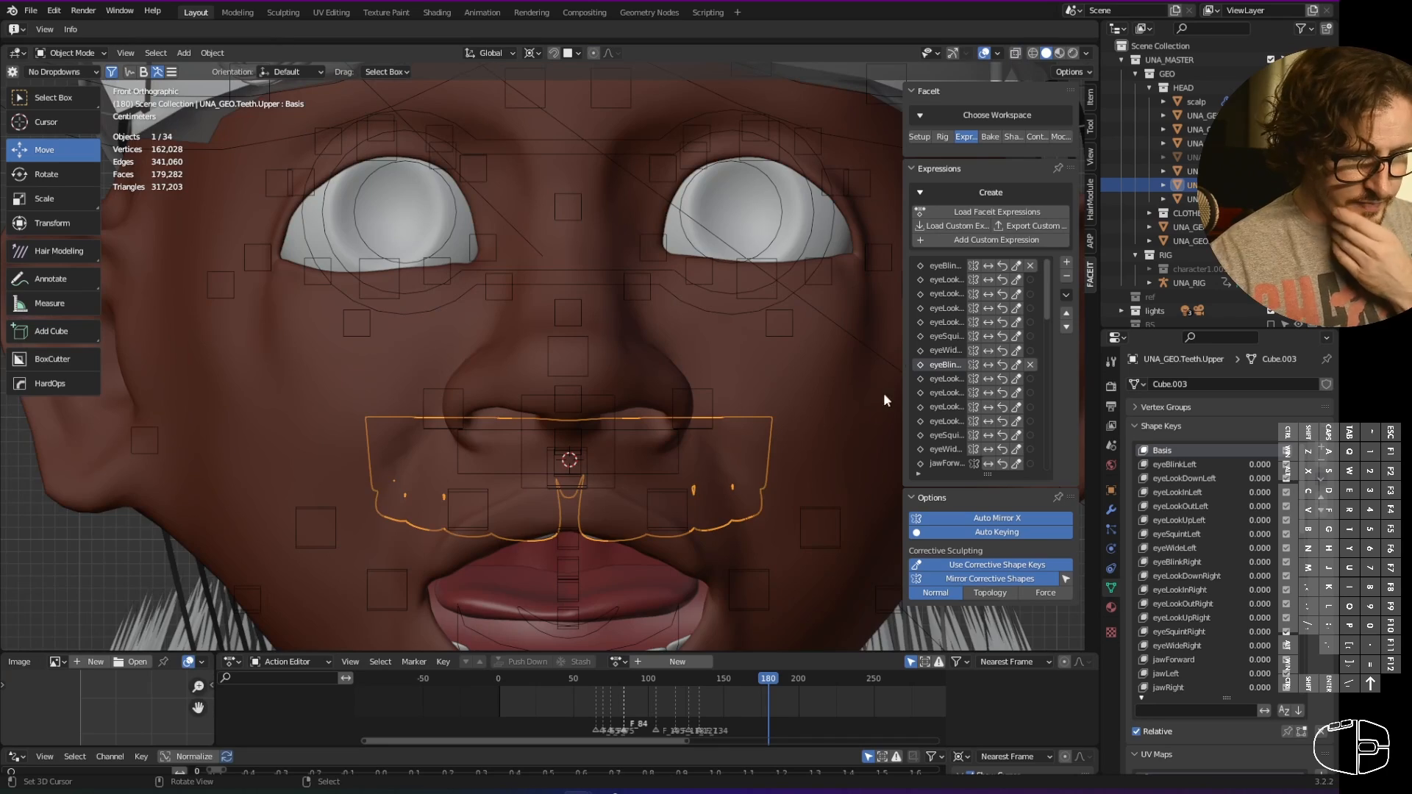
- Select the FaceitRig armature and scrub the timeline out to frame 393 and back to 81 to review the mouth expressions
middle_click_drag(729, 487, 666, 475)
left_click(671, 463)
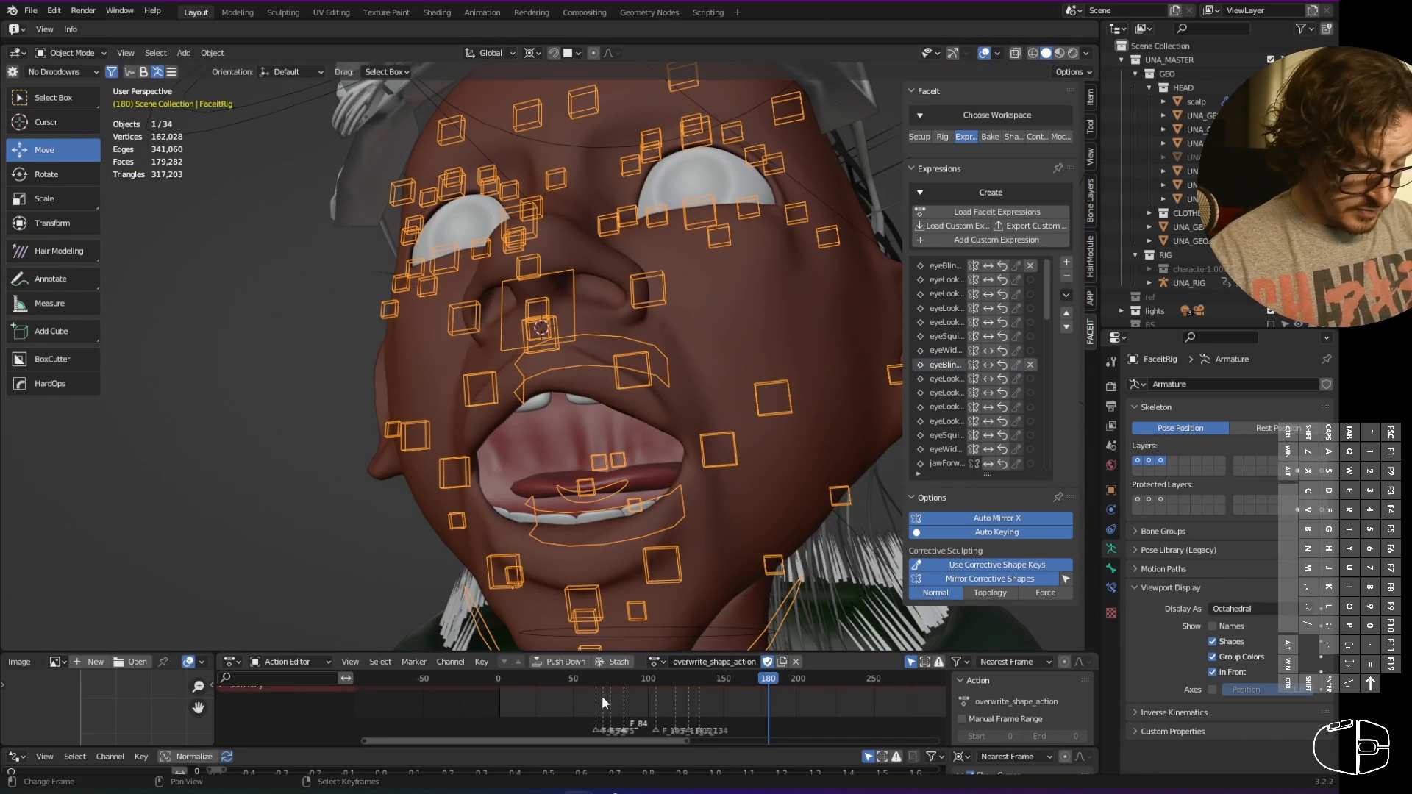
left_click_drag(767, 682, 921, 692)
scroll(893, 706, "down", 6)
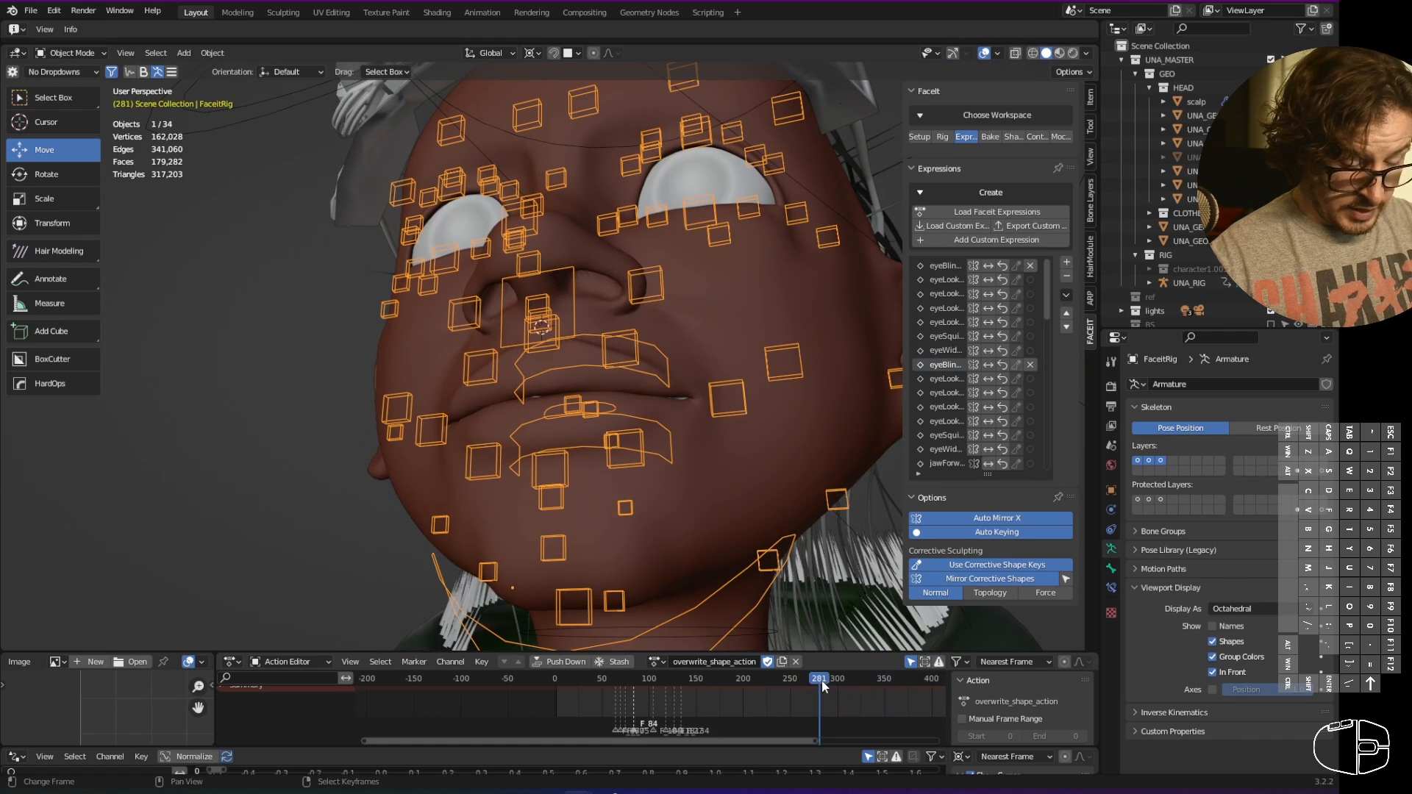
left_click_drag(821, 684, 896, 697)
left_click_drag(923, 693, 926, 693)
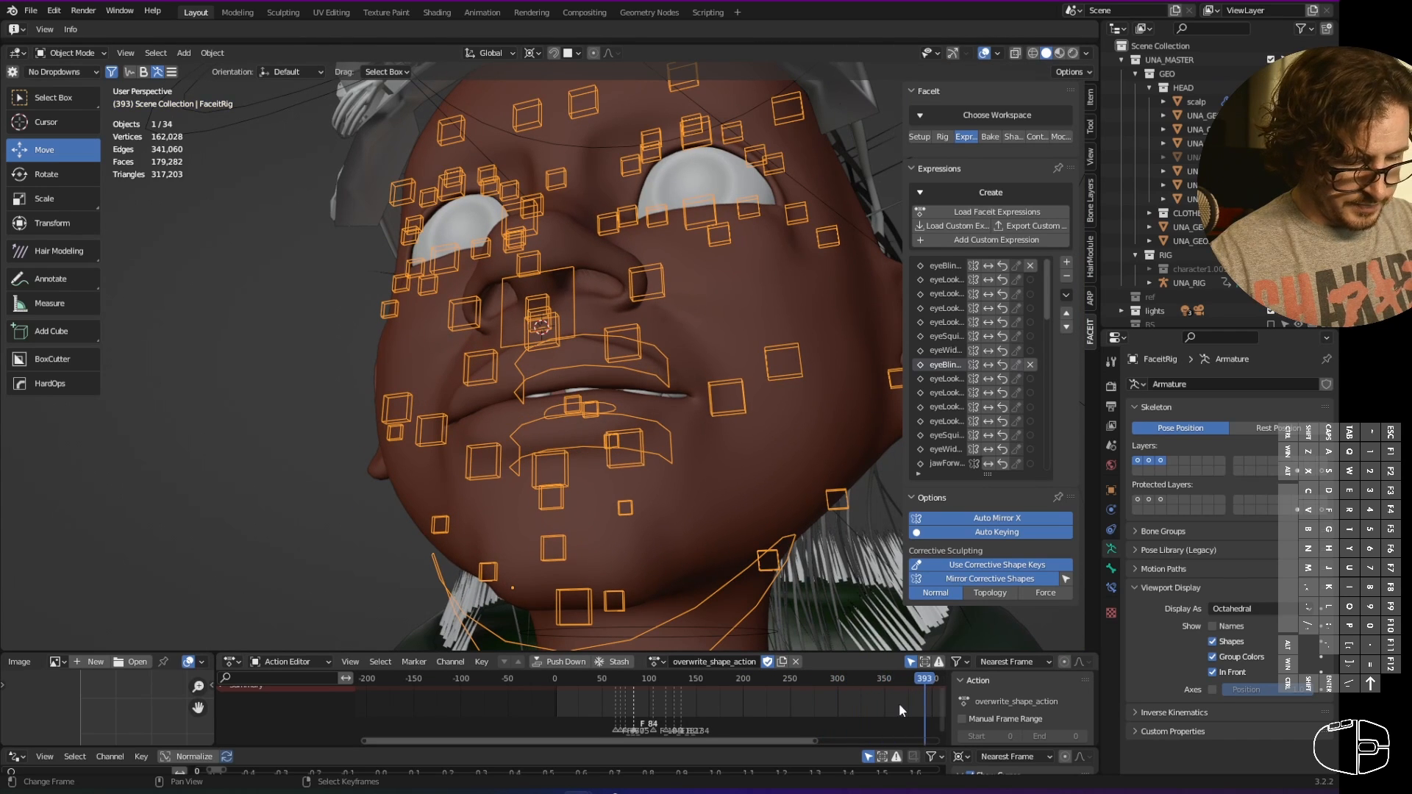
scroll(899, 703, "down", 6)
left_click_drag(825, 686, 637, 678)
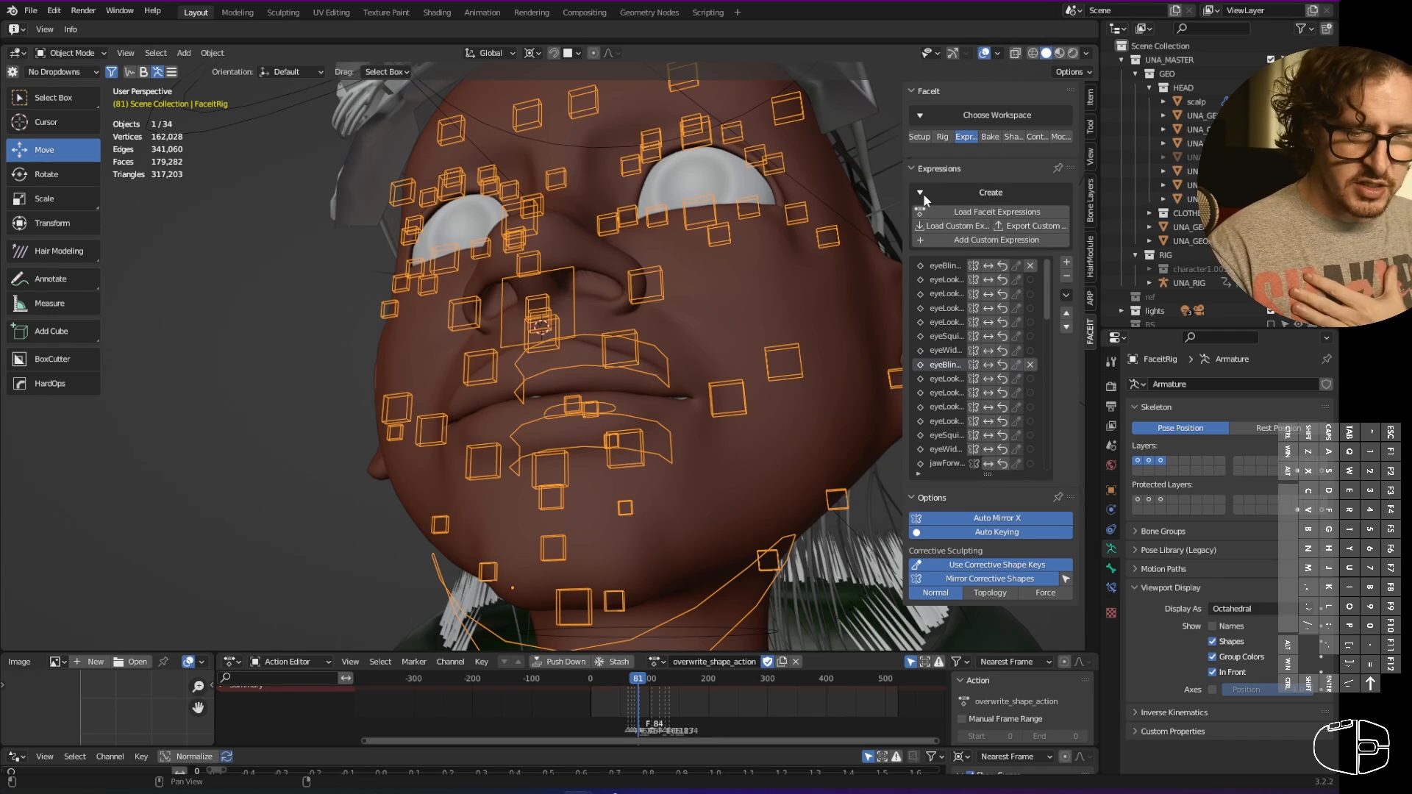
left_click(1013, 211)
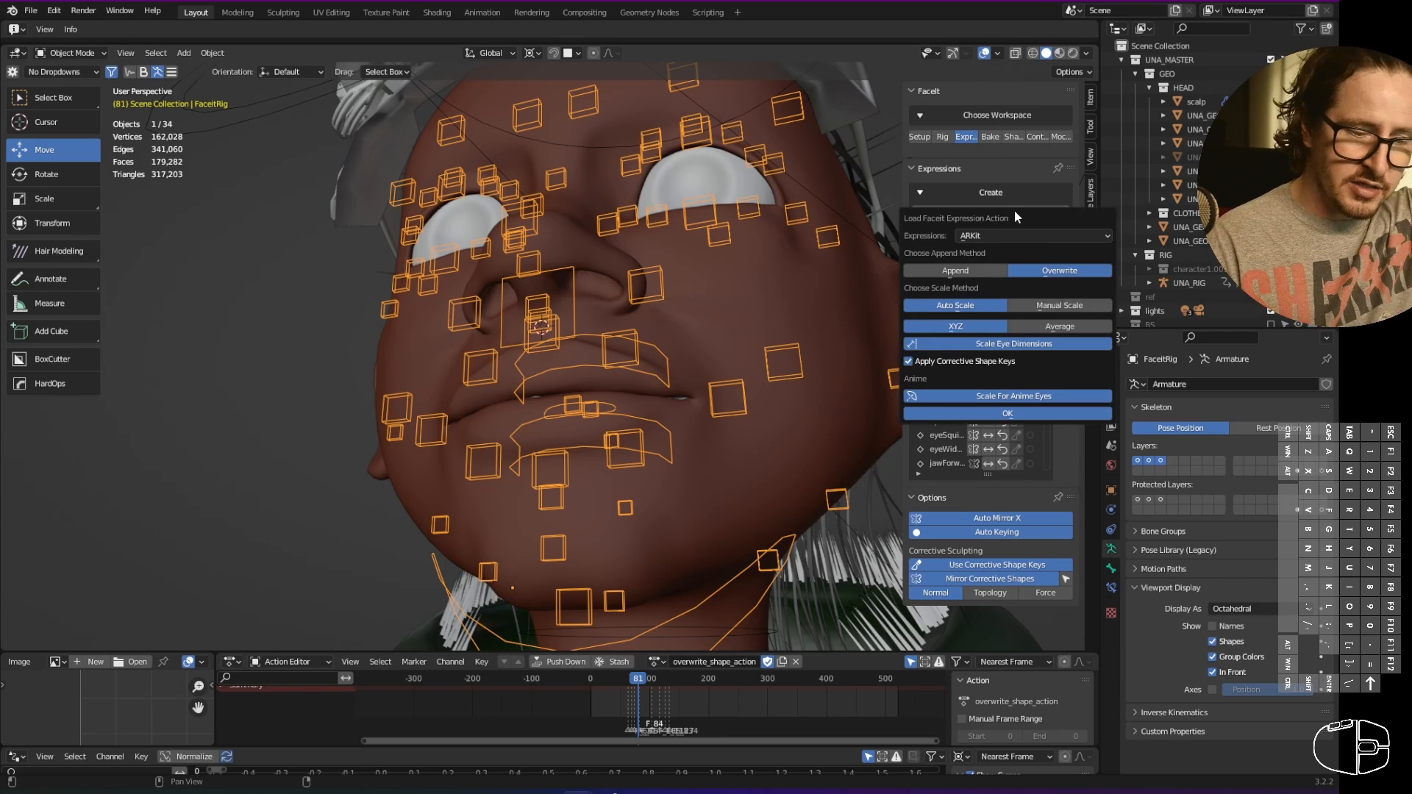
left_click(1061, 236)
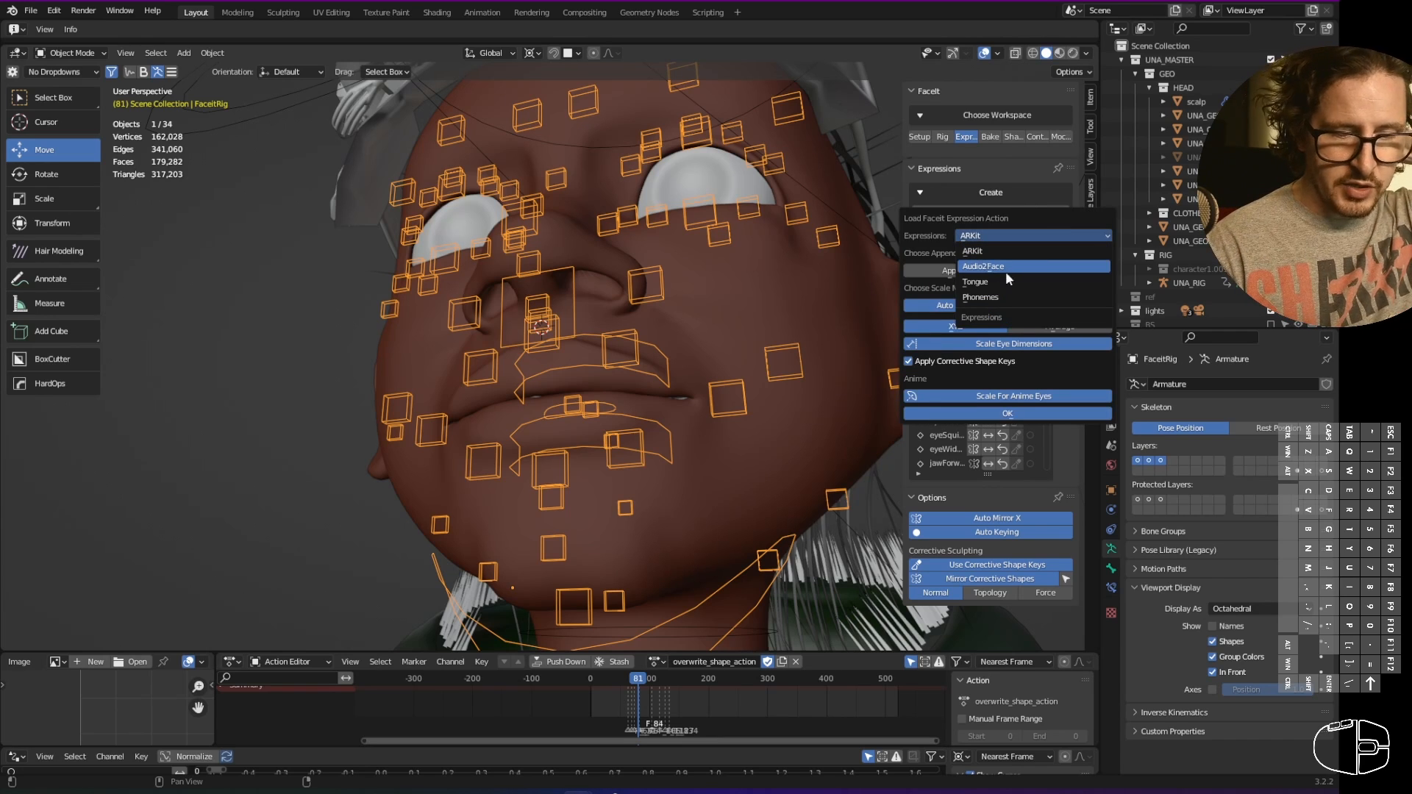
left_click(1034, 251)
left_click(997, 176)
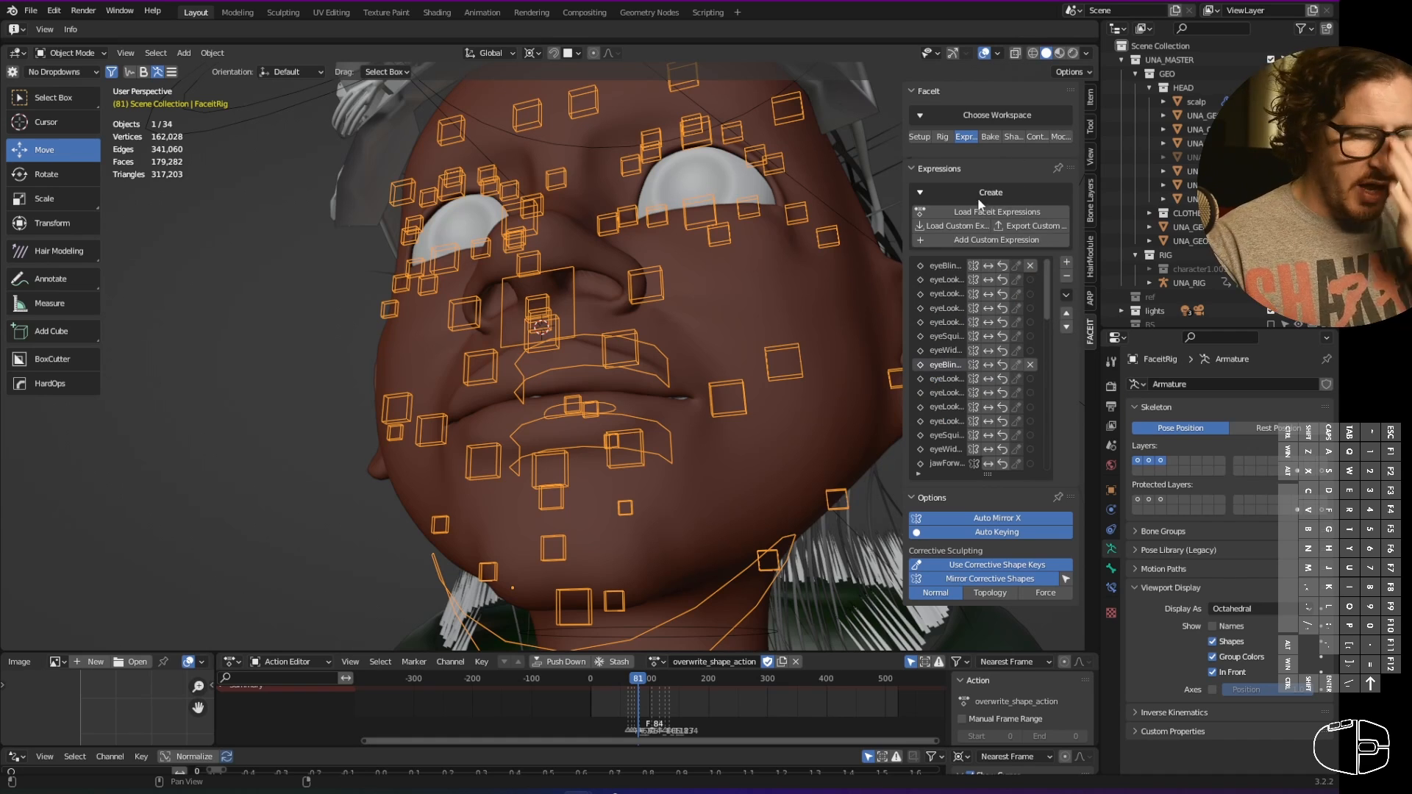
- Collapse the expression creation options, show Faceit's Bake settings and save the blend file
left_click(975, 192)
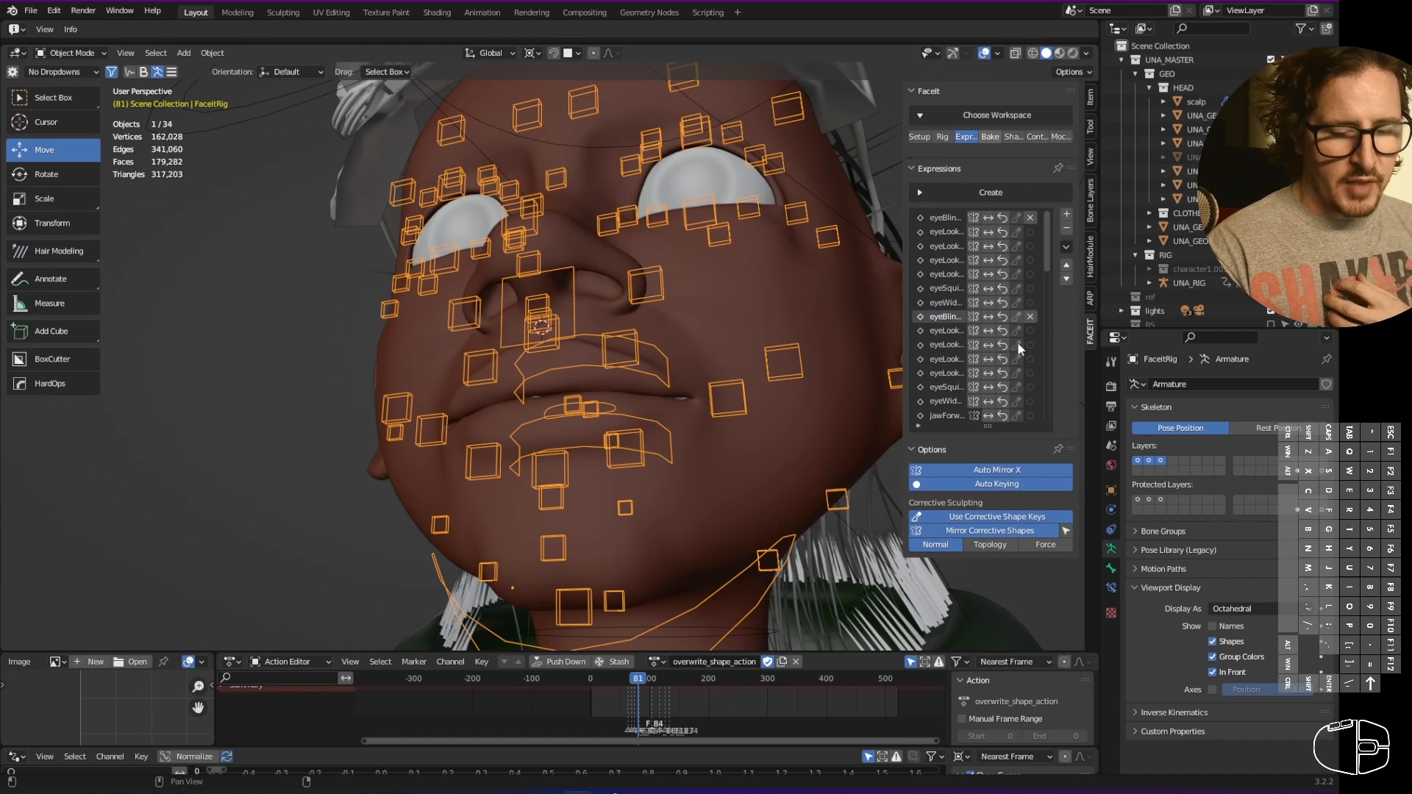
left_click(940, 169)
left_click(991, 136)
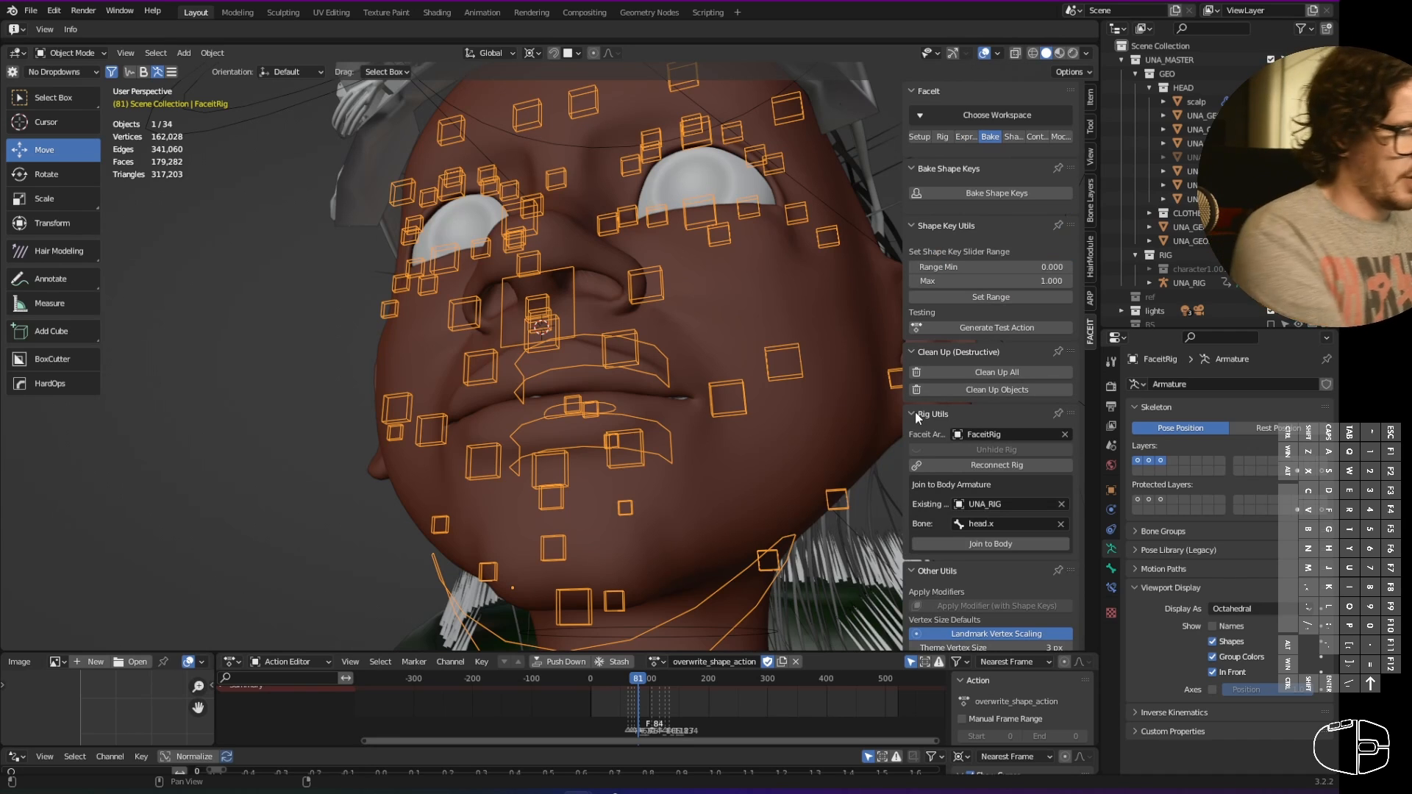
left_click(30, 10)
left_click(66, 103)
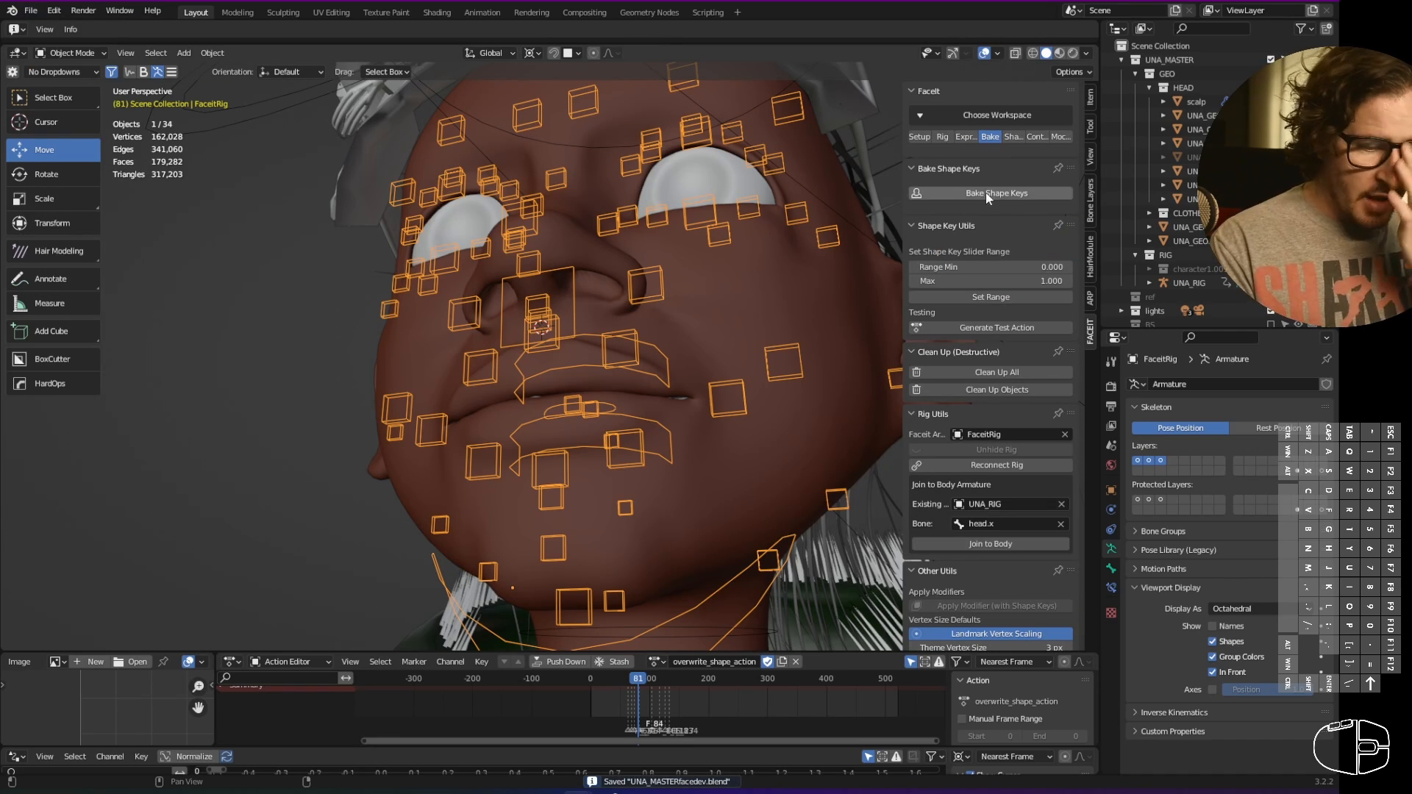
- Bake the shape keys with corrective shape keys, test action and ARKit shapes on, and Keep Faceit Rig Active enabled
left_click(1007, 196)
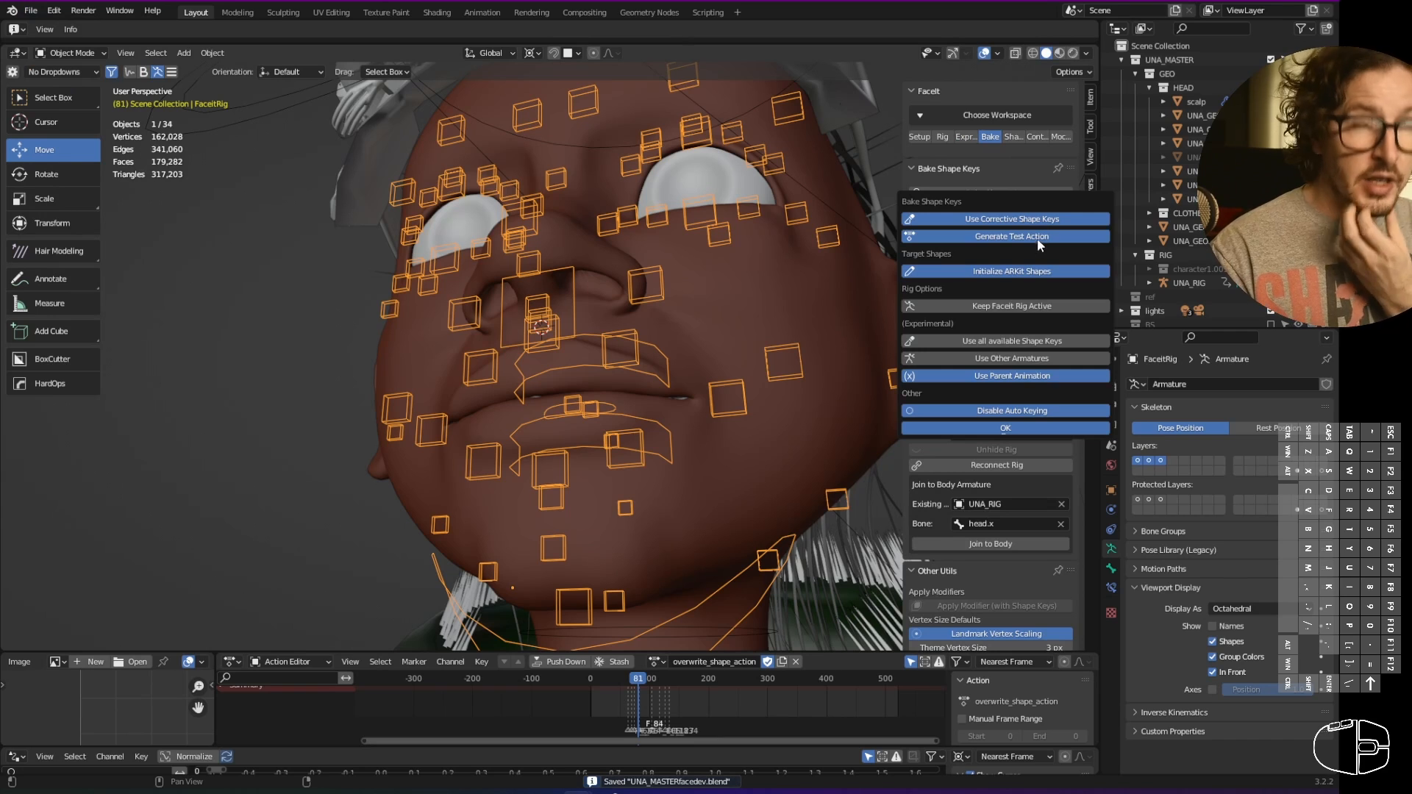
left_click(1034, 309)
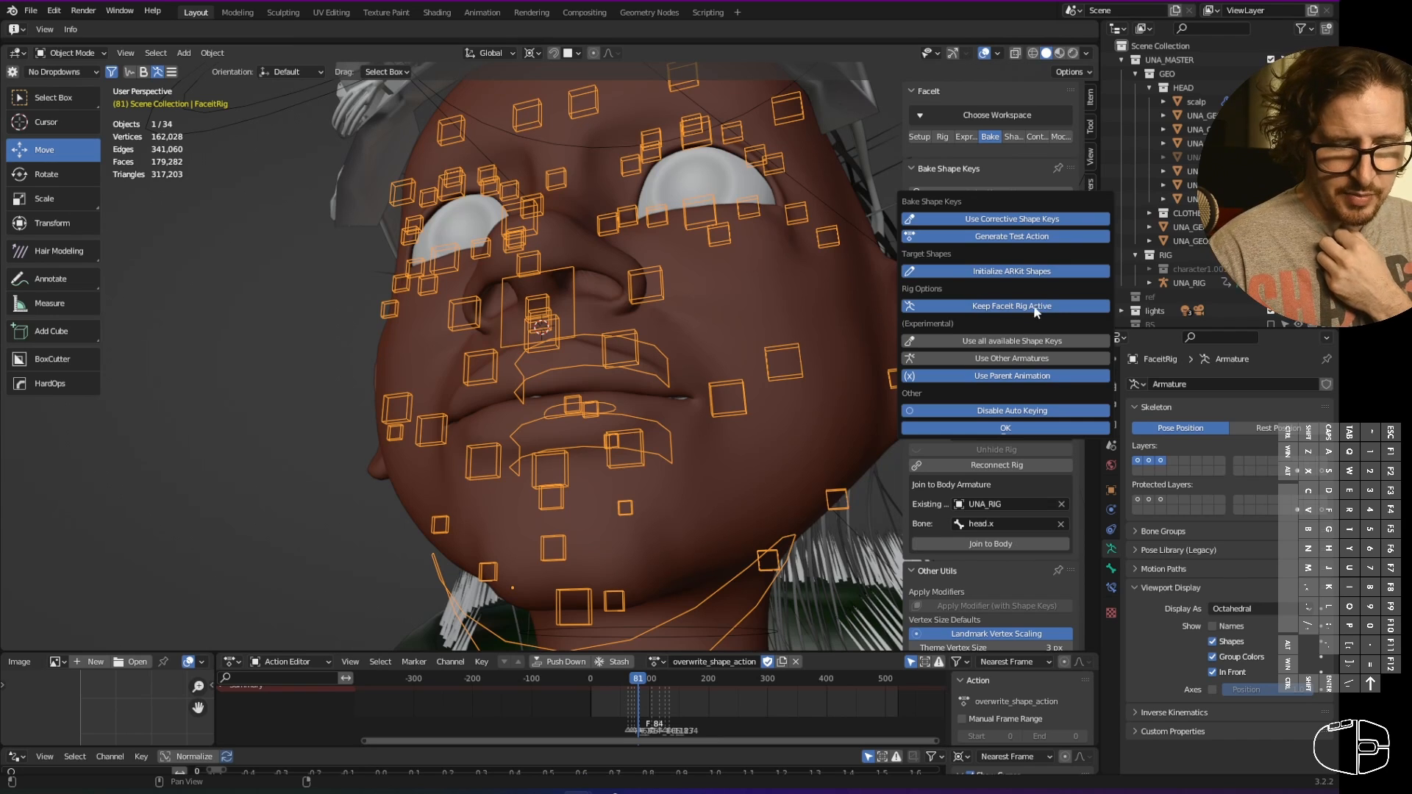
left_click(1036, 310)
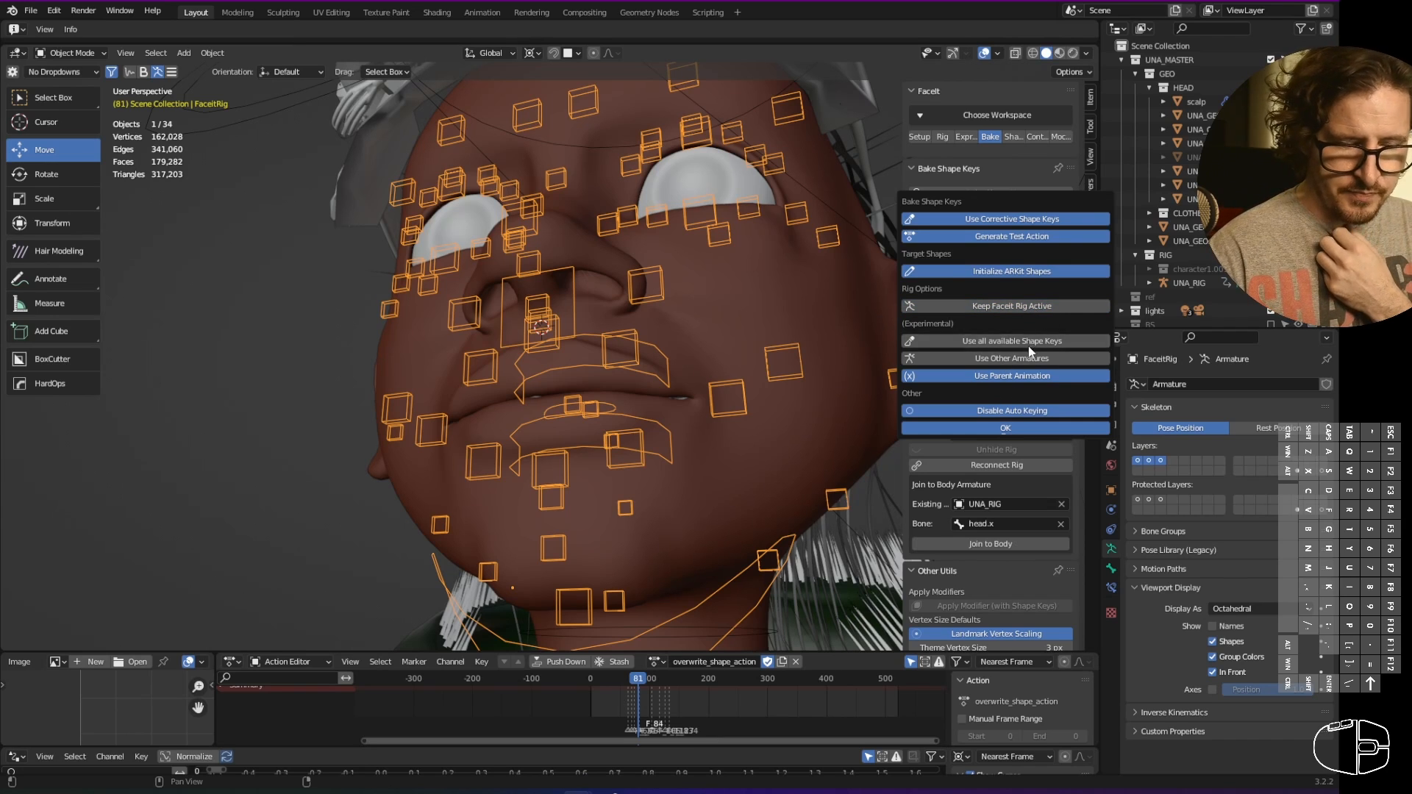
left_click(1045, 308)
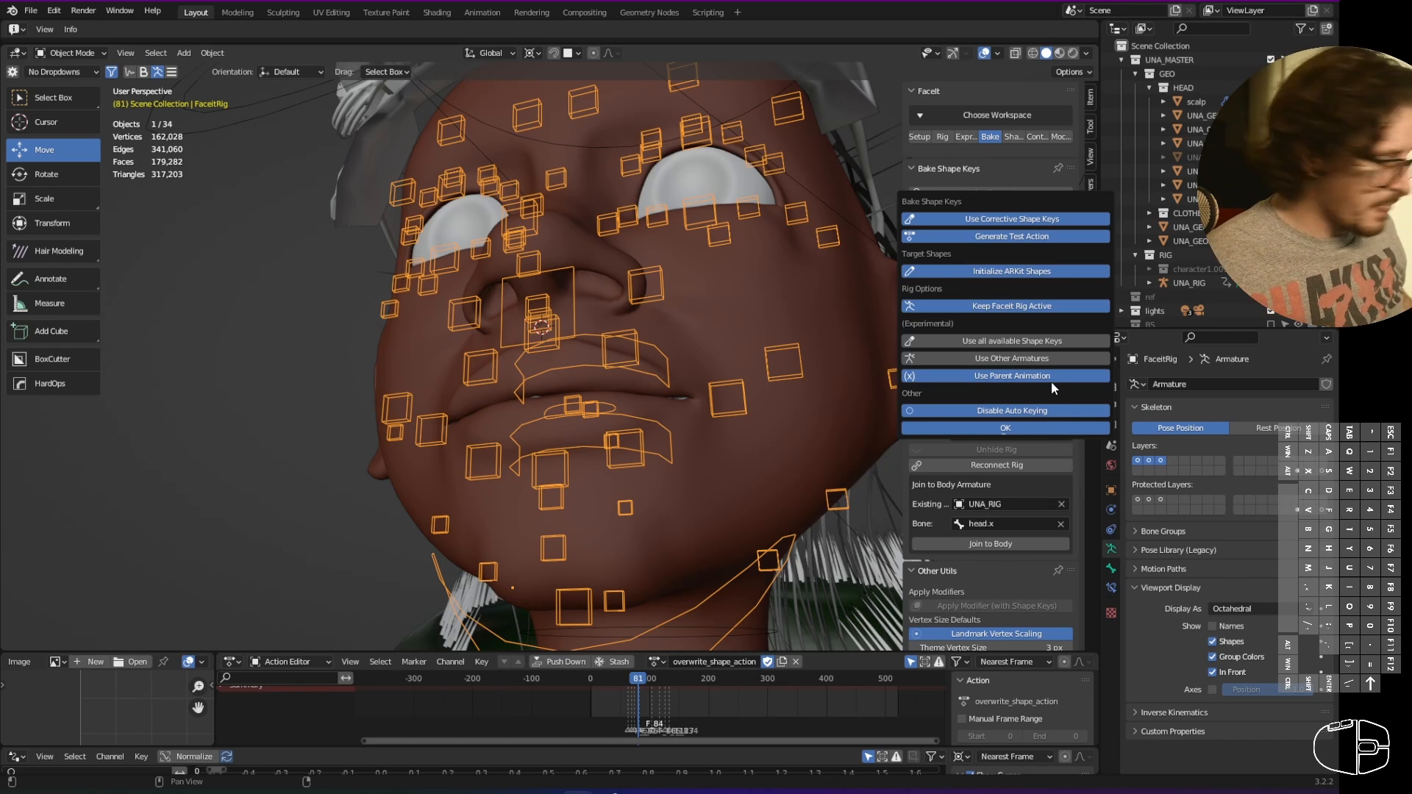
left_click(1022, 431)
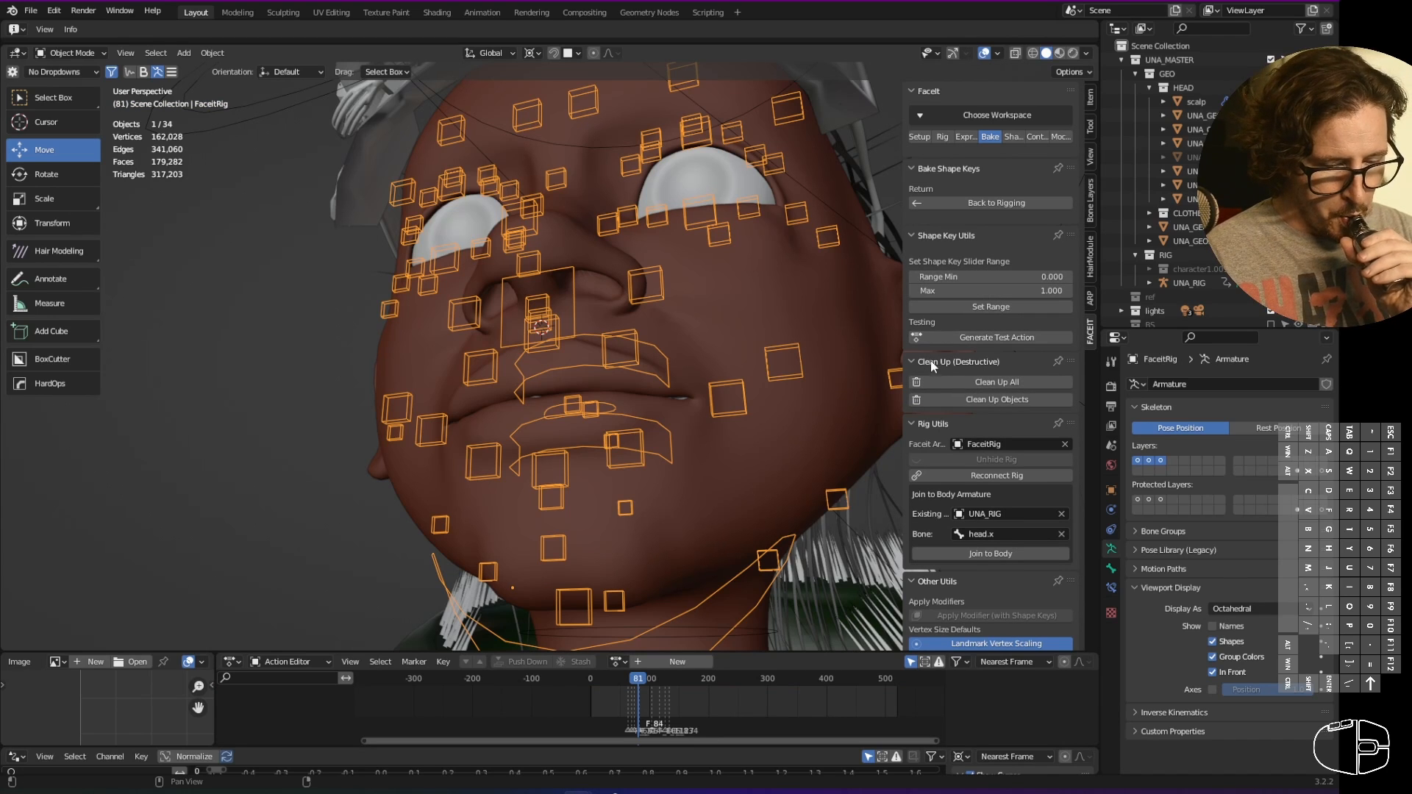
- In FaceitRig's Edit Mode, move all bones on bone layer 3 to layer 7
scroll(996, 498, "down", 2)
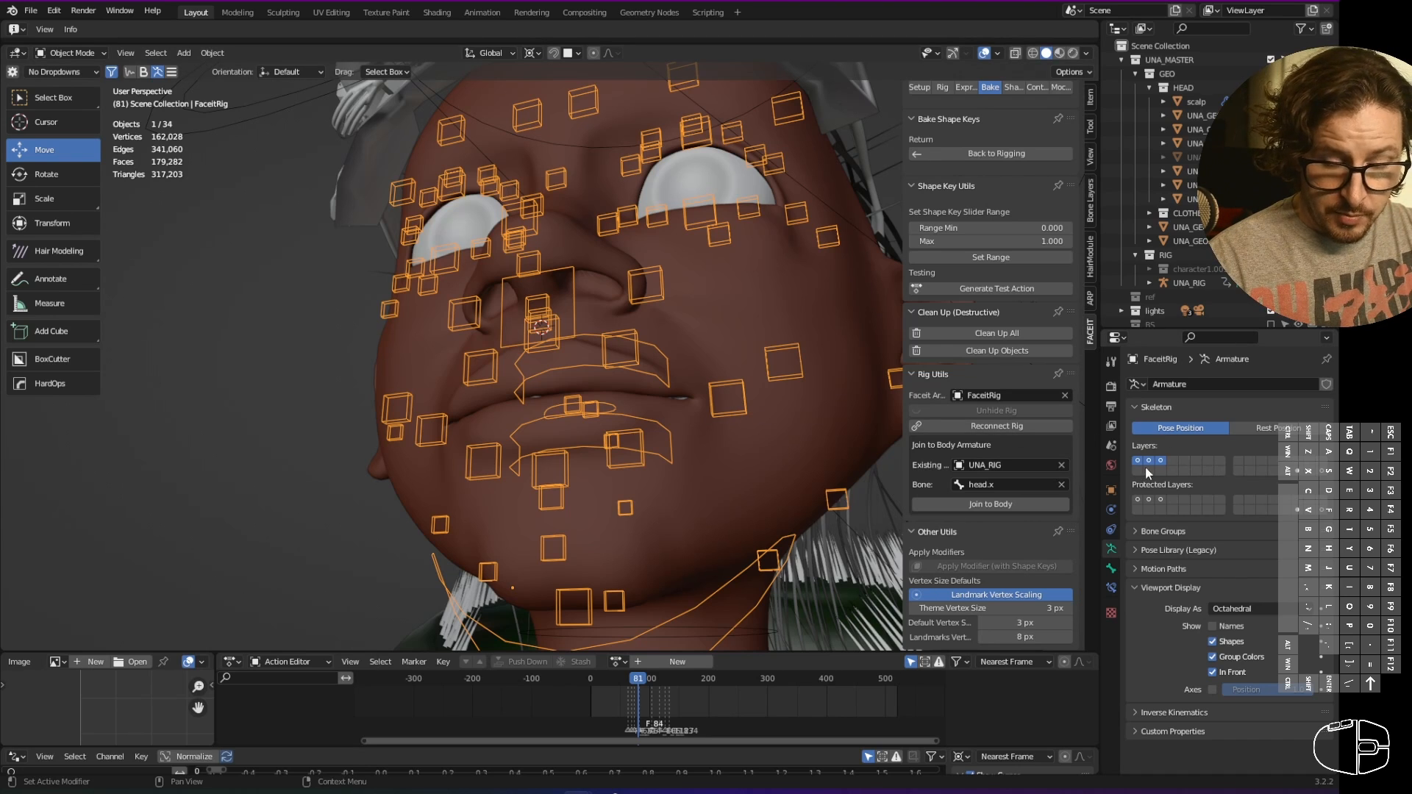
key("Tab")
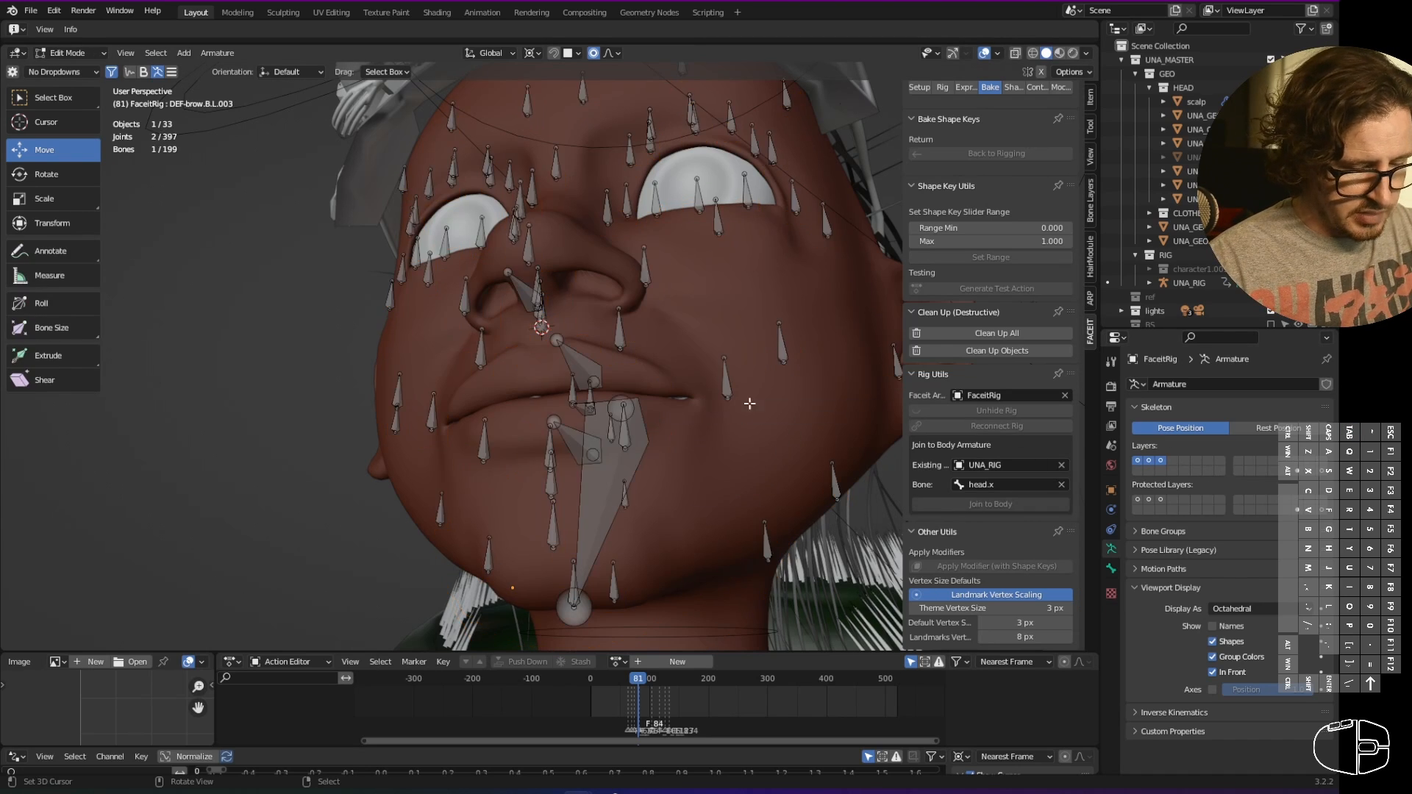
left_click(1161, 460)
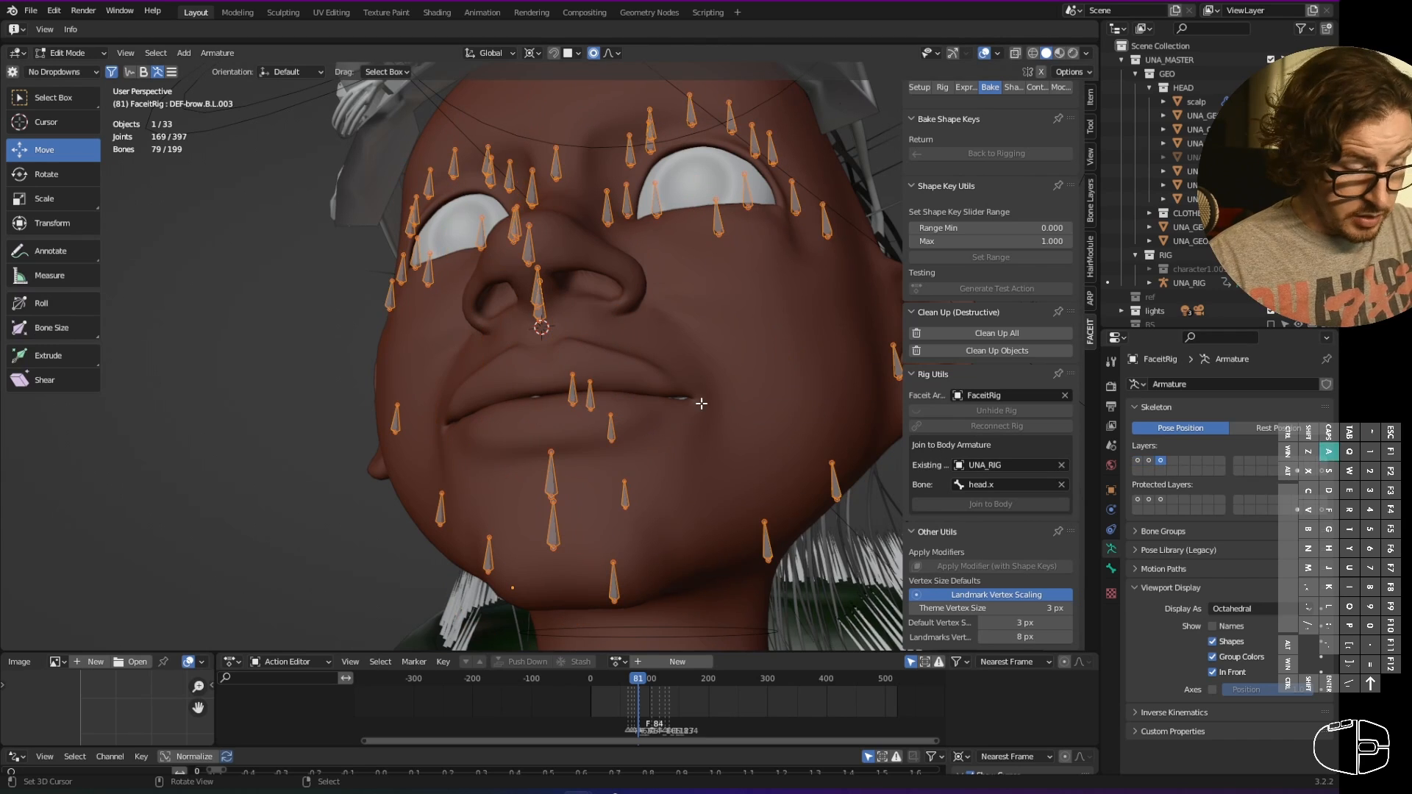
key("m")
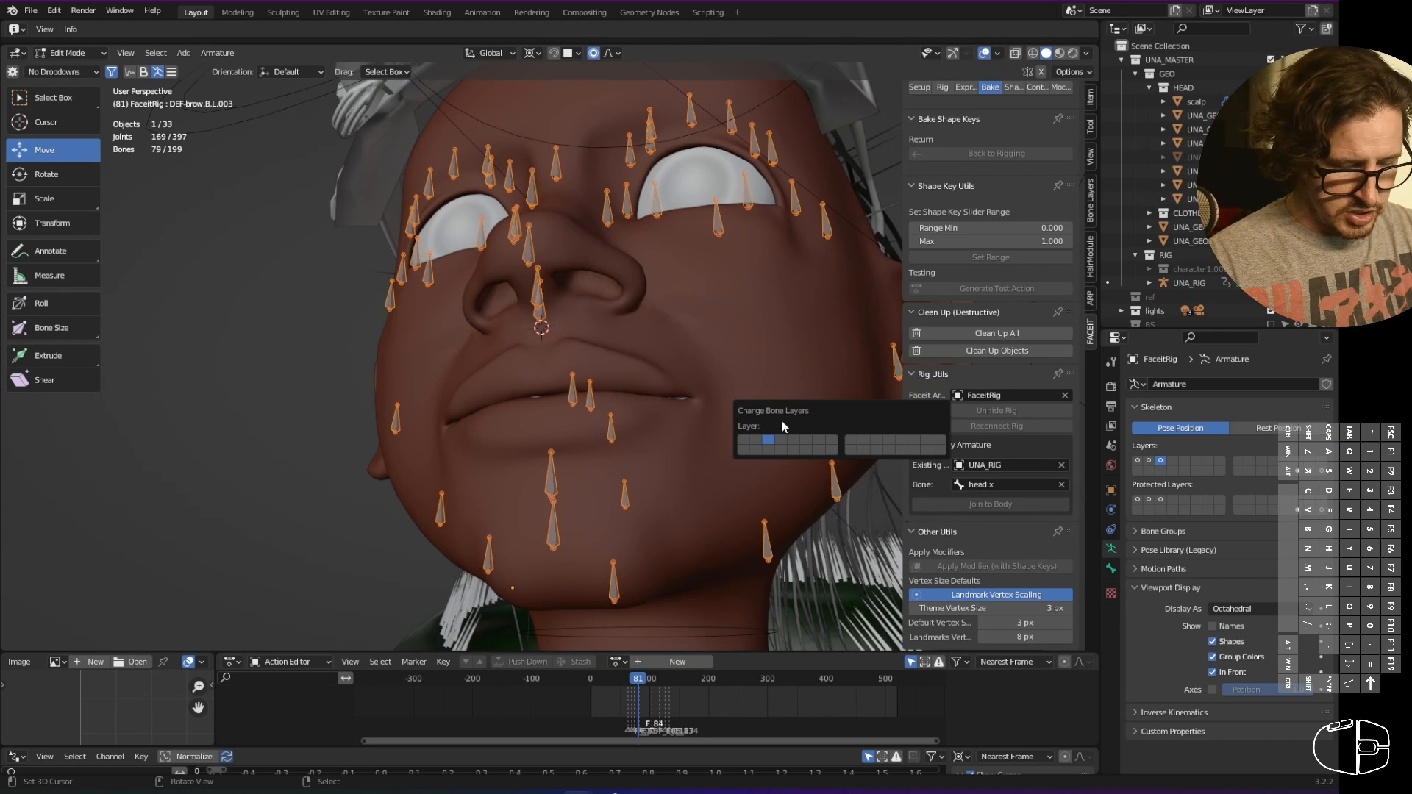
left_click(815, 439)
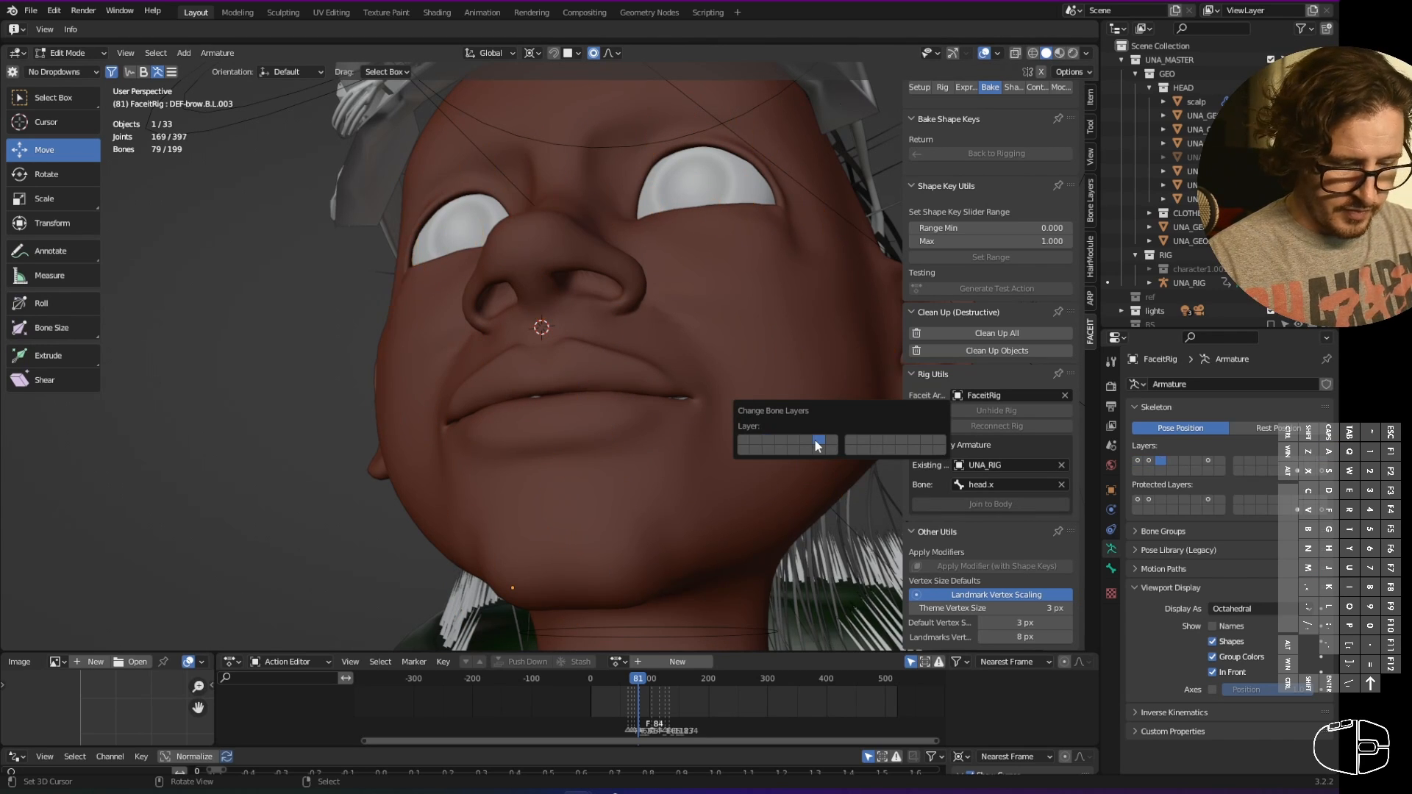
- Move all FaceitRig bones on bone layer 2 to layer 6
left_click(1149, 461)
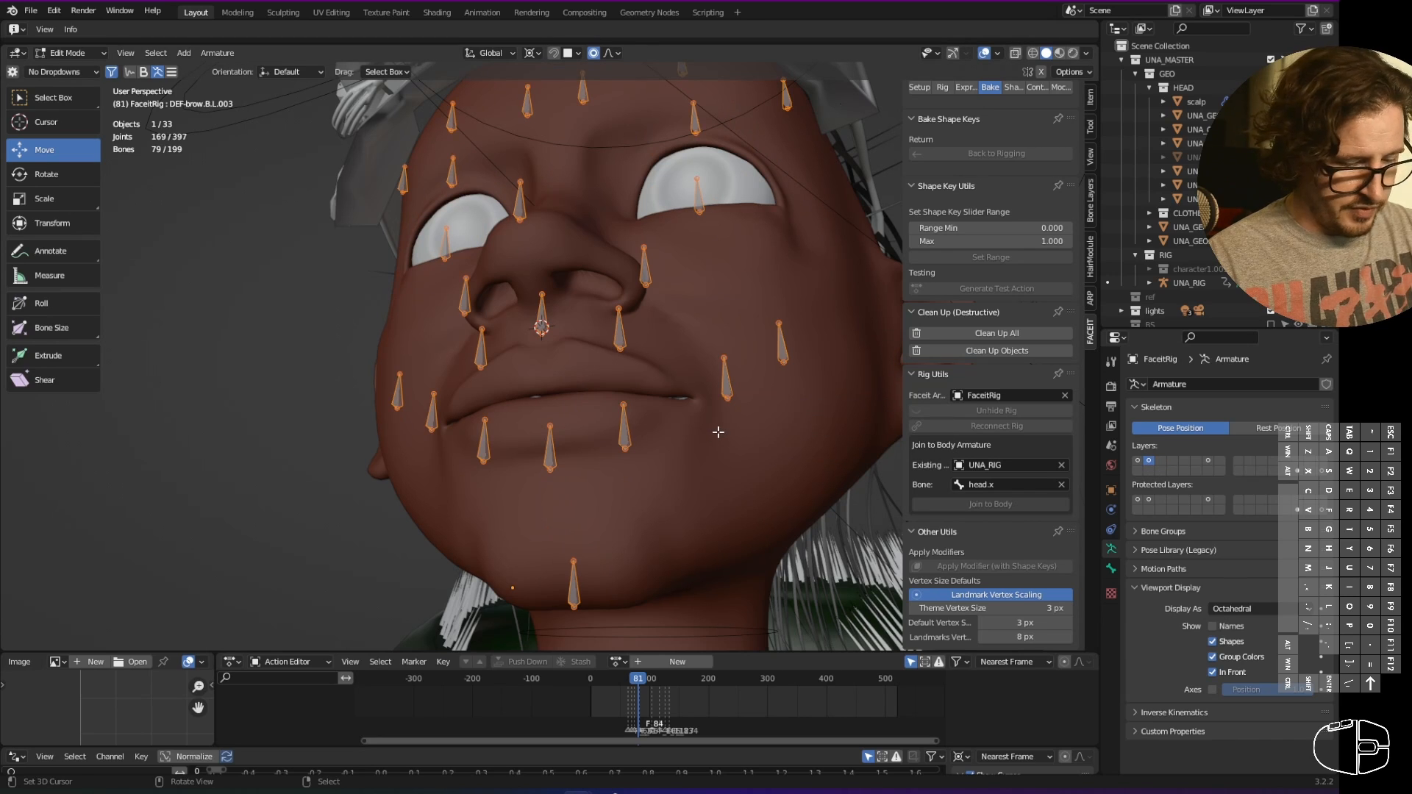
key("m")
left_click(797, 465)
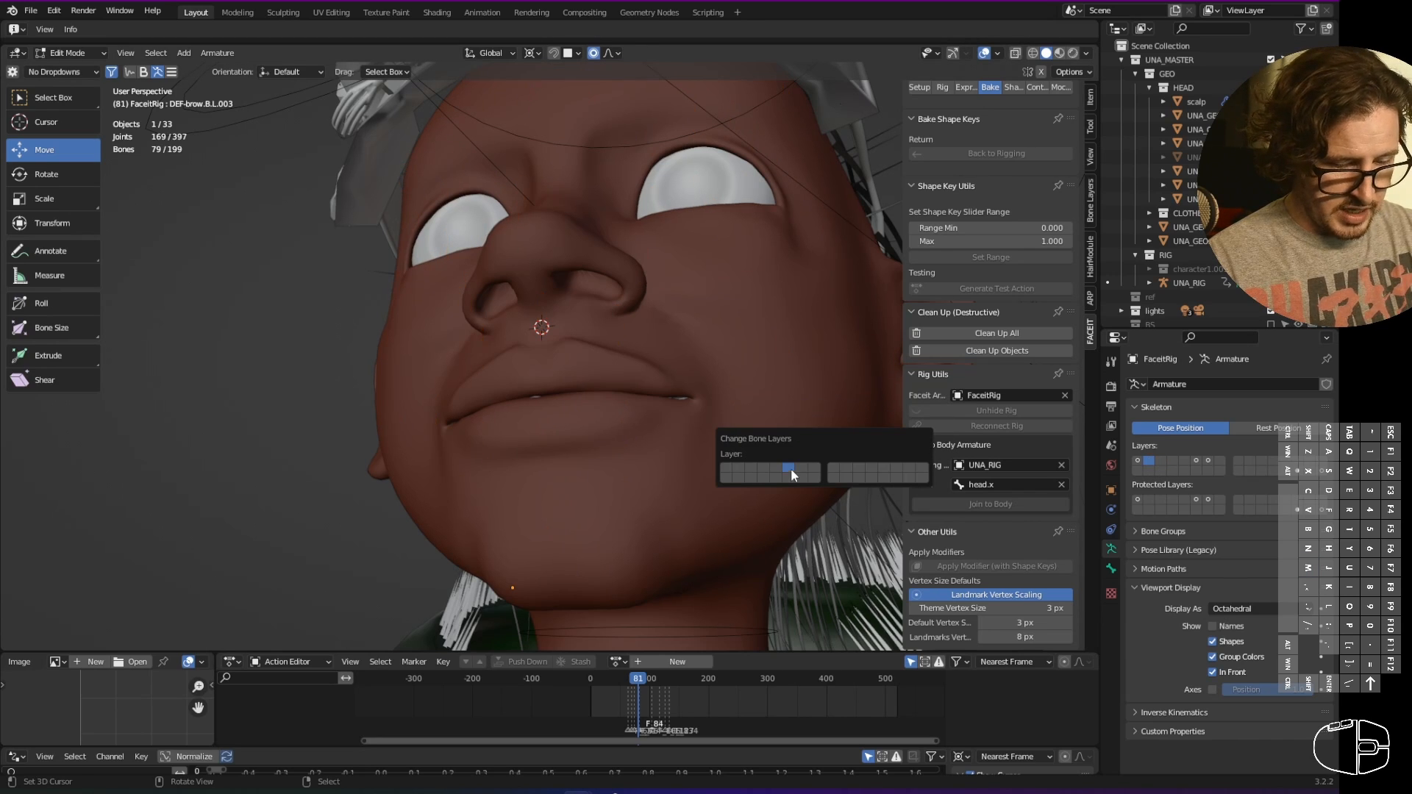
- Move the FaceitRig bones on bone layer 1 to layer 5 and return to Object Mode
left_click(1137, 460)
key("m")
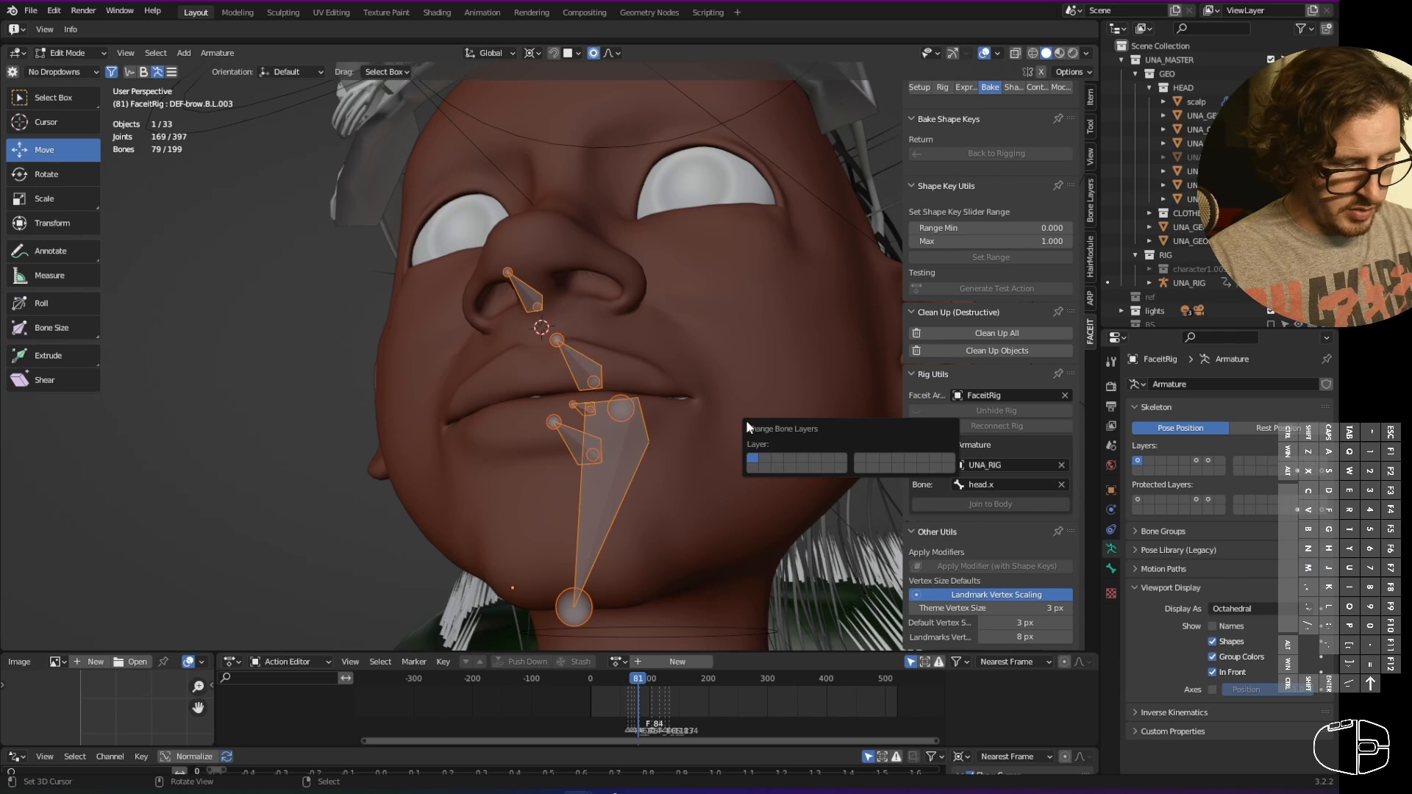
left_click(802, 457)
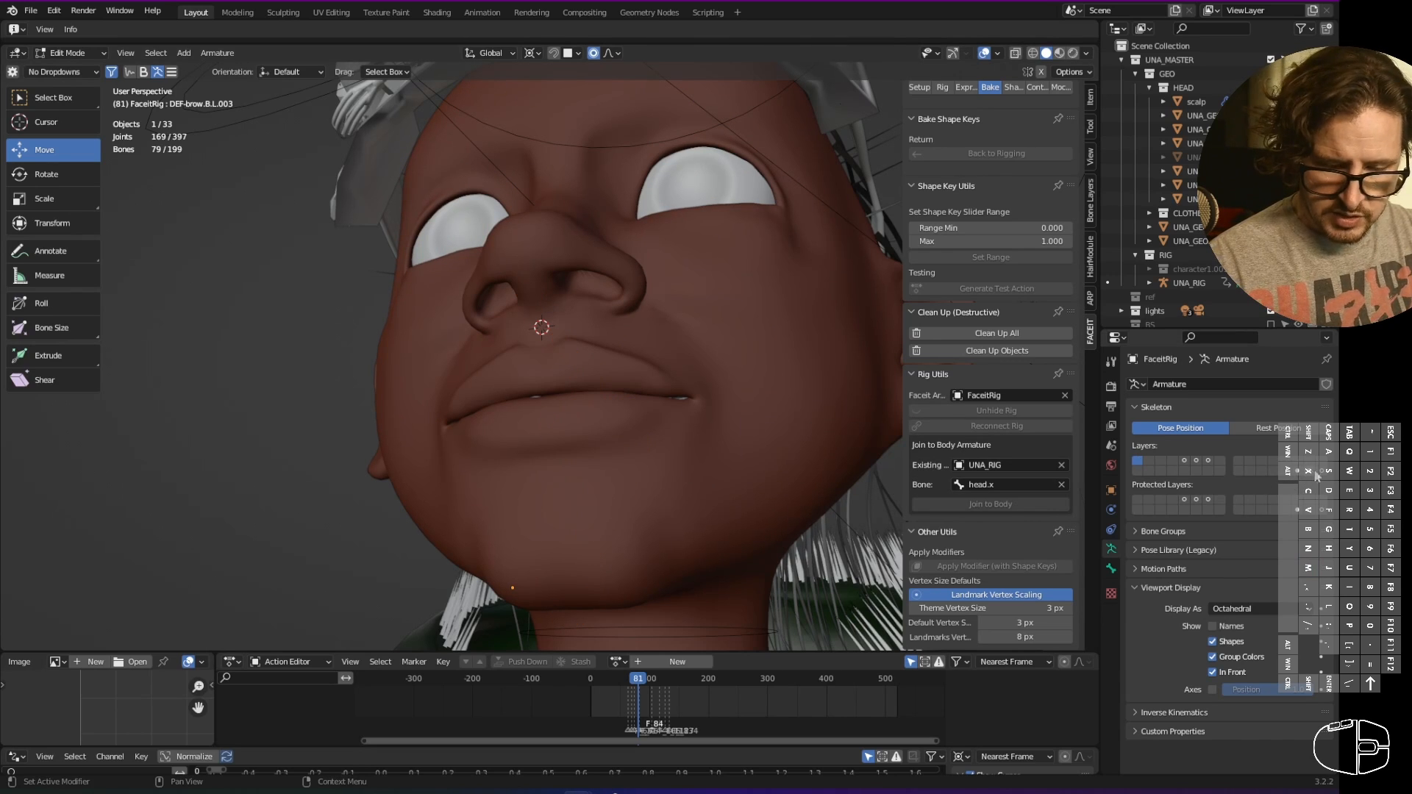
key("Tab")
- Select UNA_RIG and check which of its bone layers are already in use
scroll(639, 391, "down", 5)
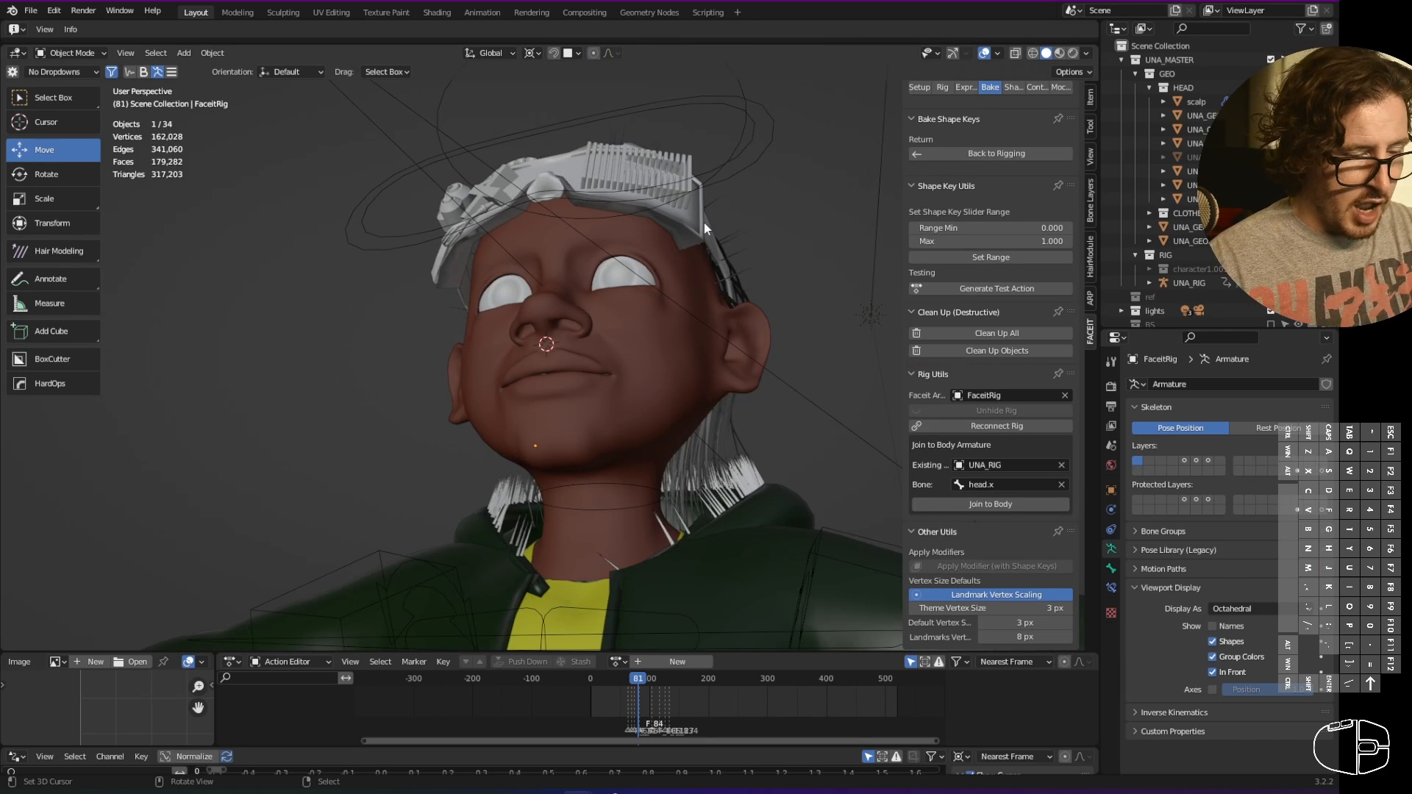
right_click(735, 161)
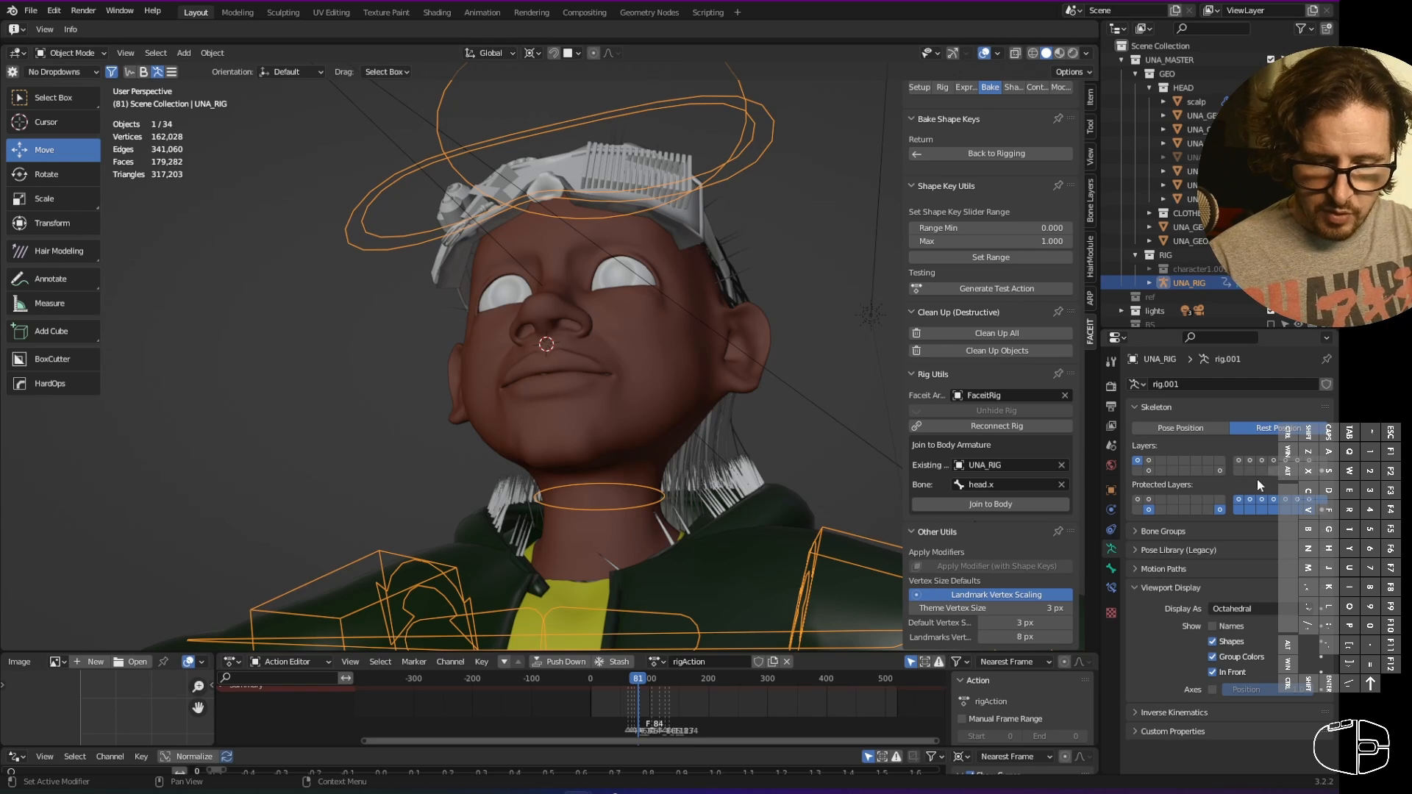
key("Tab")
key("Tab")
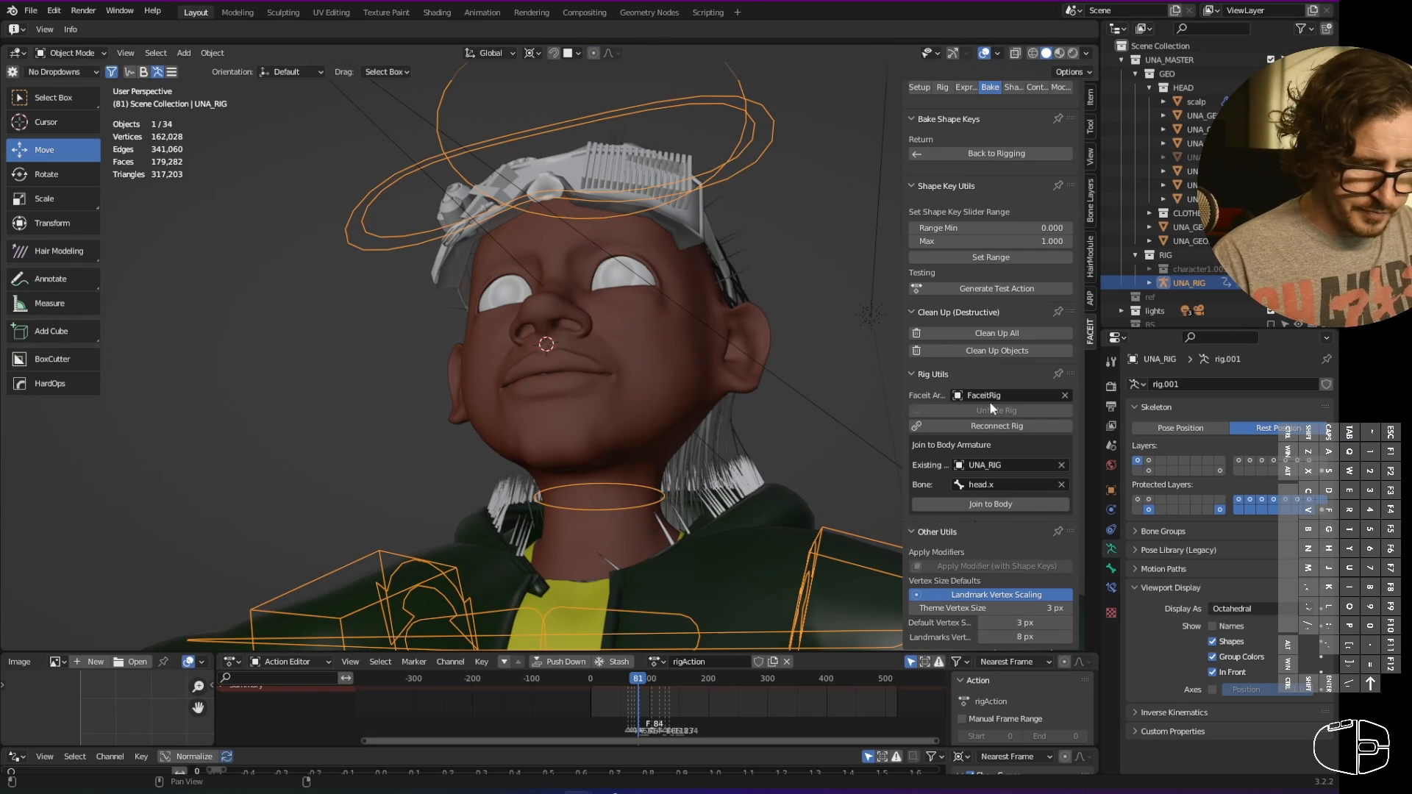
- Reopen FaceitRig in Edit Mode and move all deform bones on bone layer 30 to layer 25
scroll(1136, 294, "down", 4)
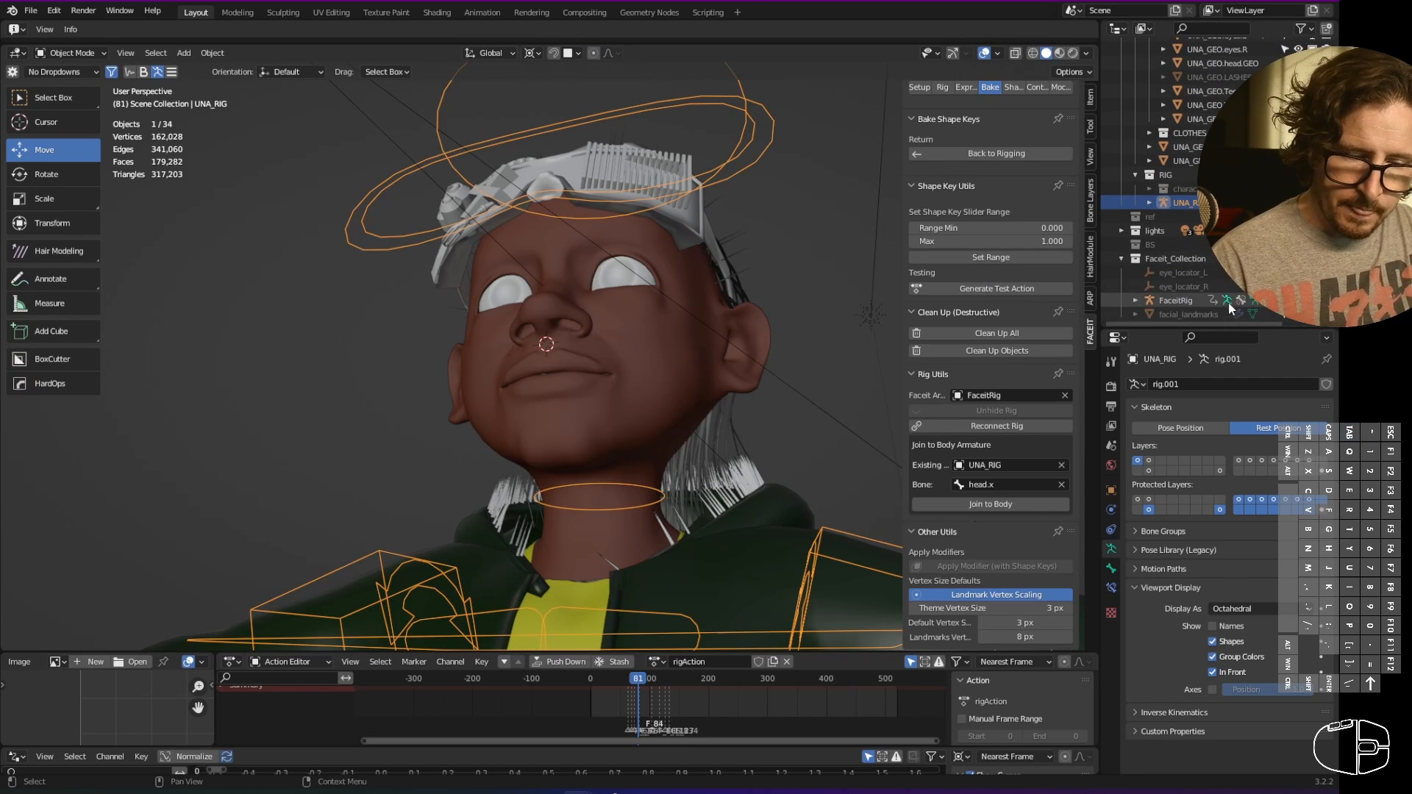
left_click(1176, 300)
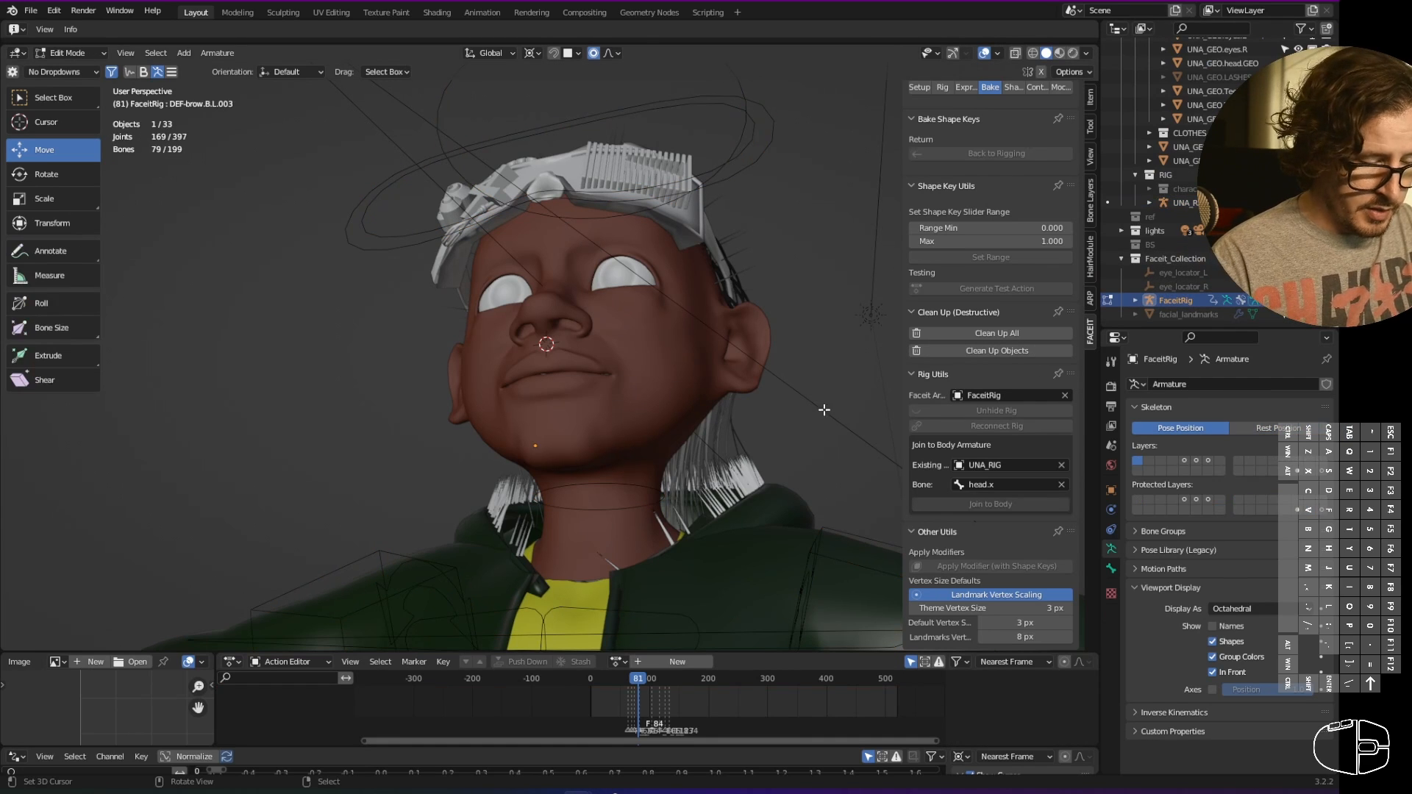
key("Tab")
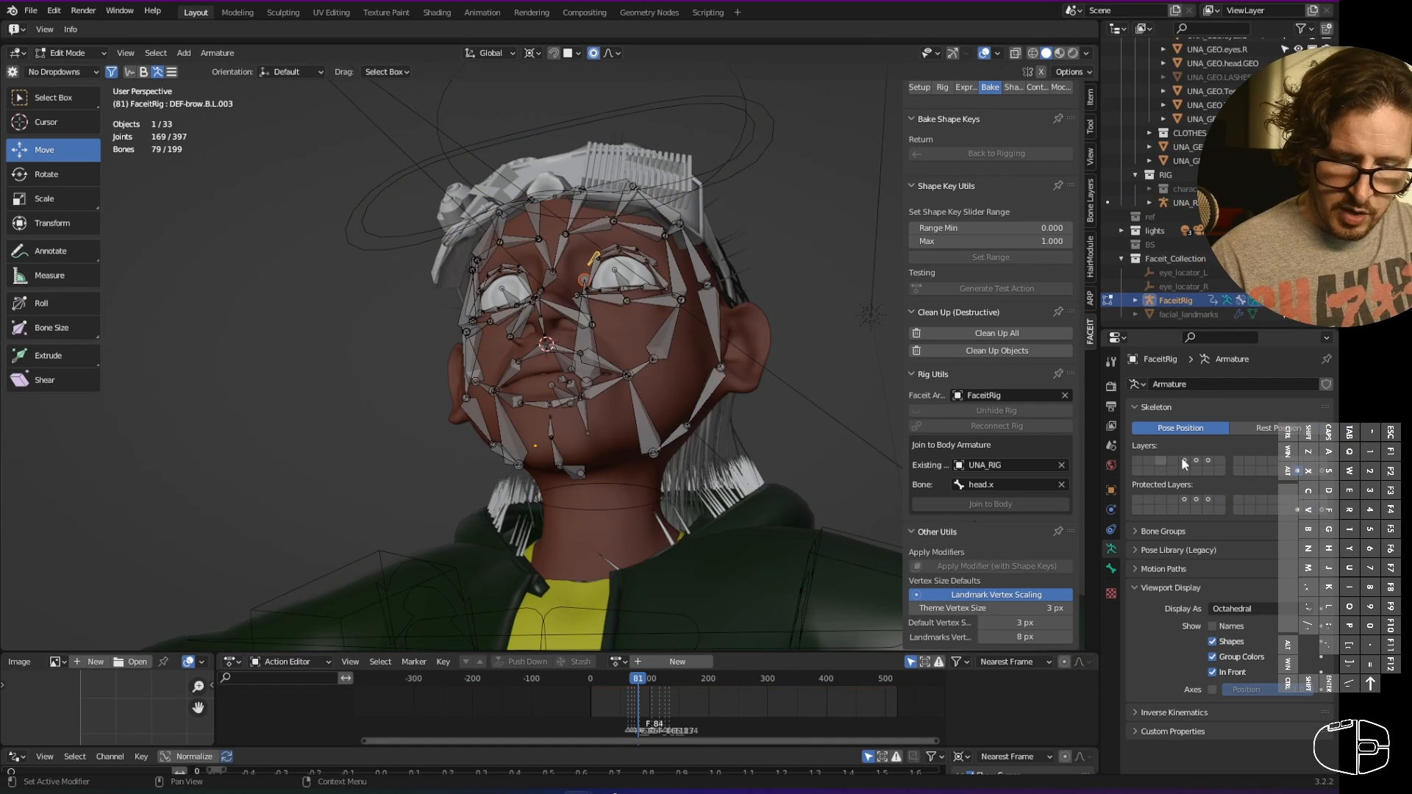
key("a")
key("x")
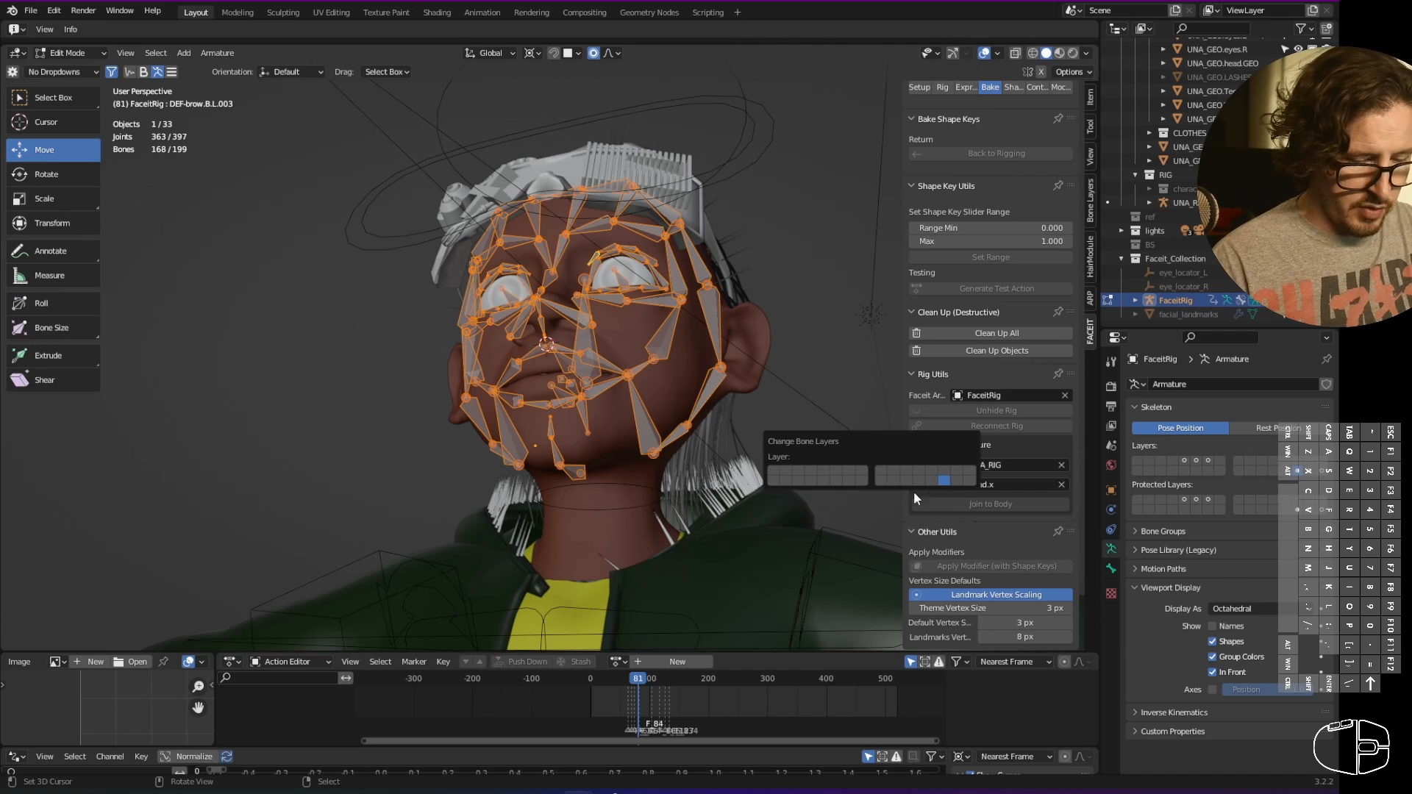
left_click(914, 491)
- Move all eye and jaw helper bones on FaceitRig's bone layer 31 to layer 26
key("ctrl+z")
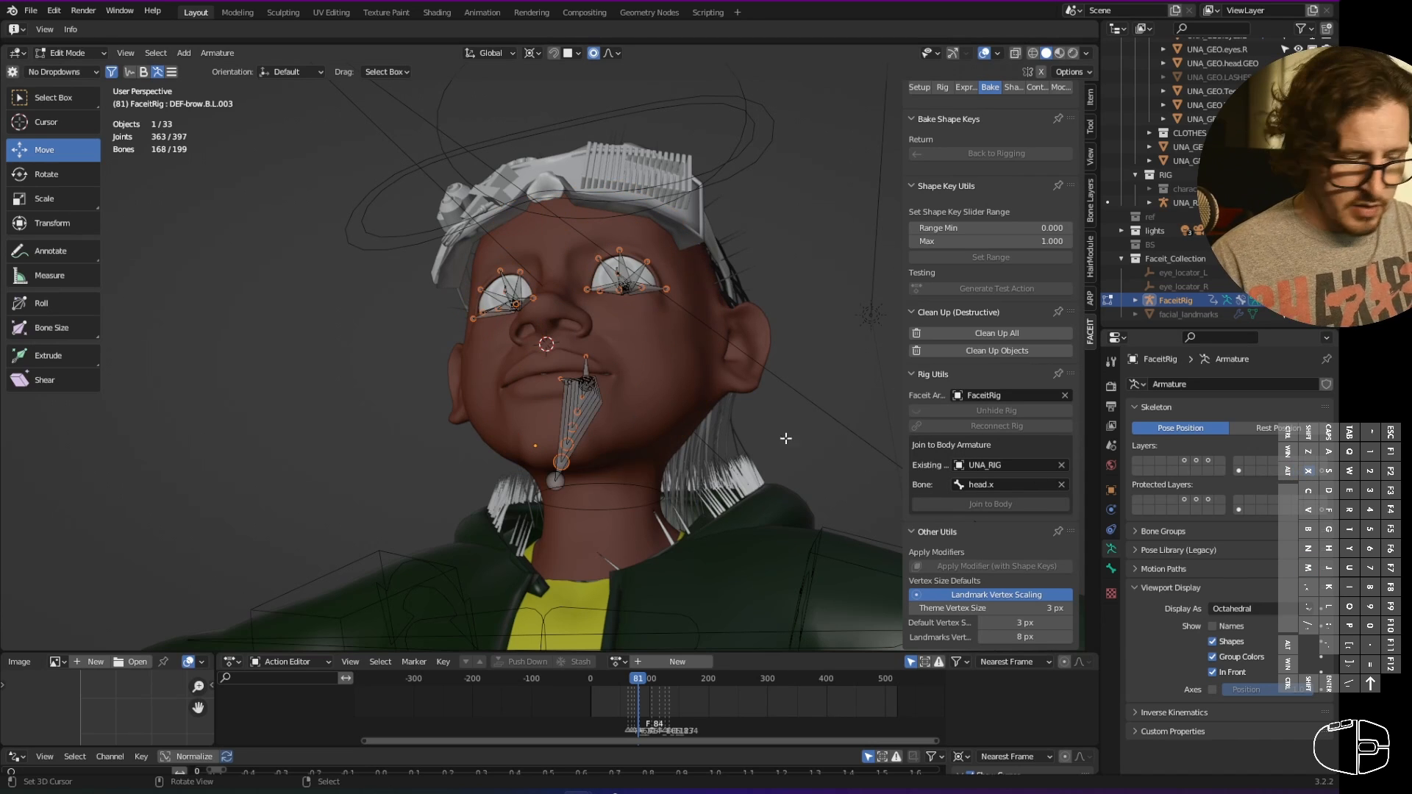
key("a")
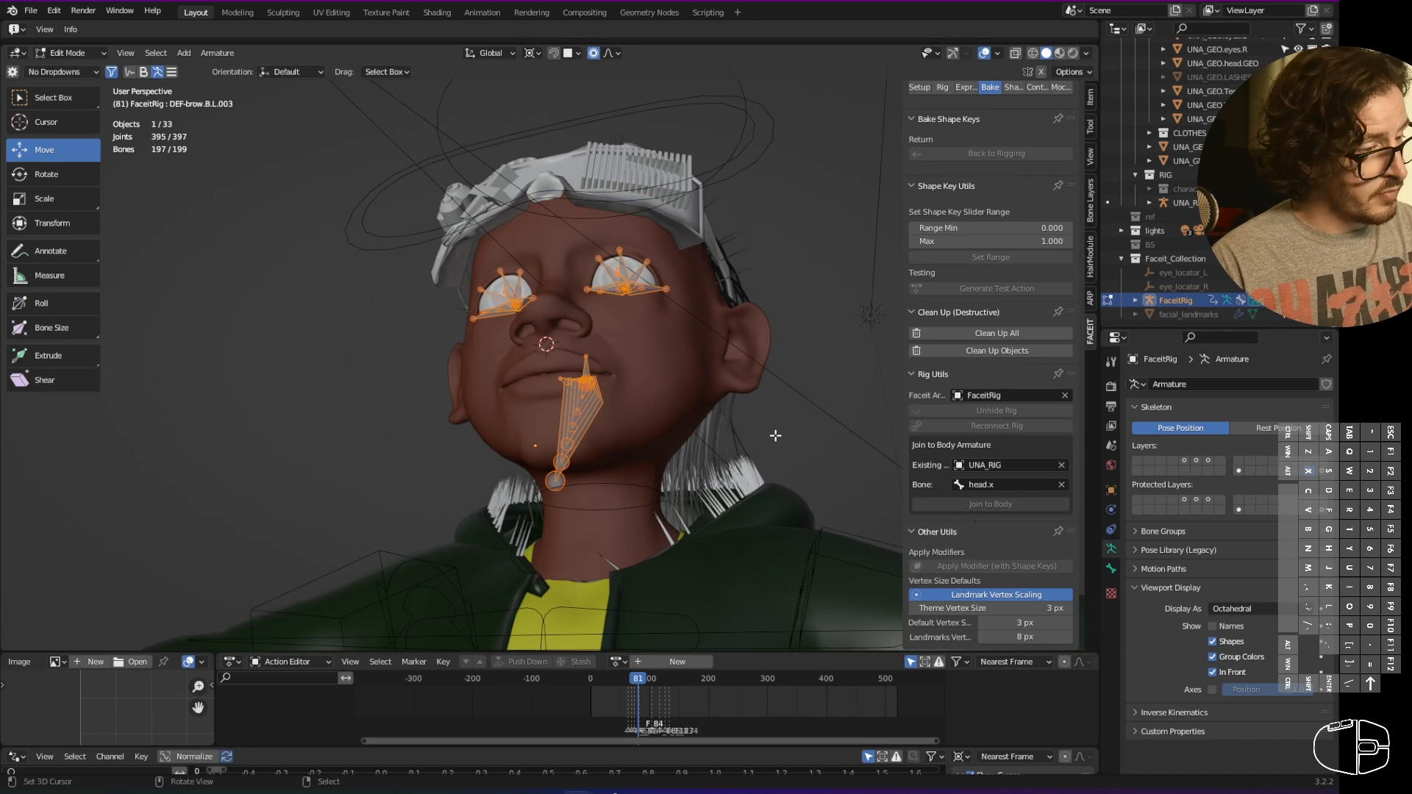
key("m")
left_click(900, 482)
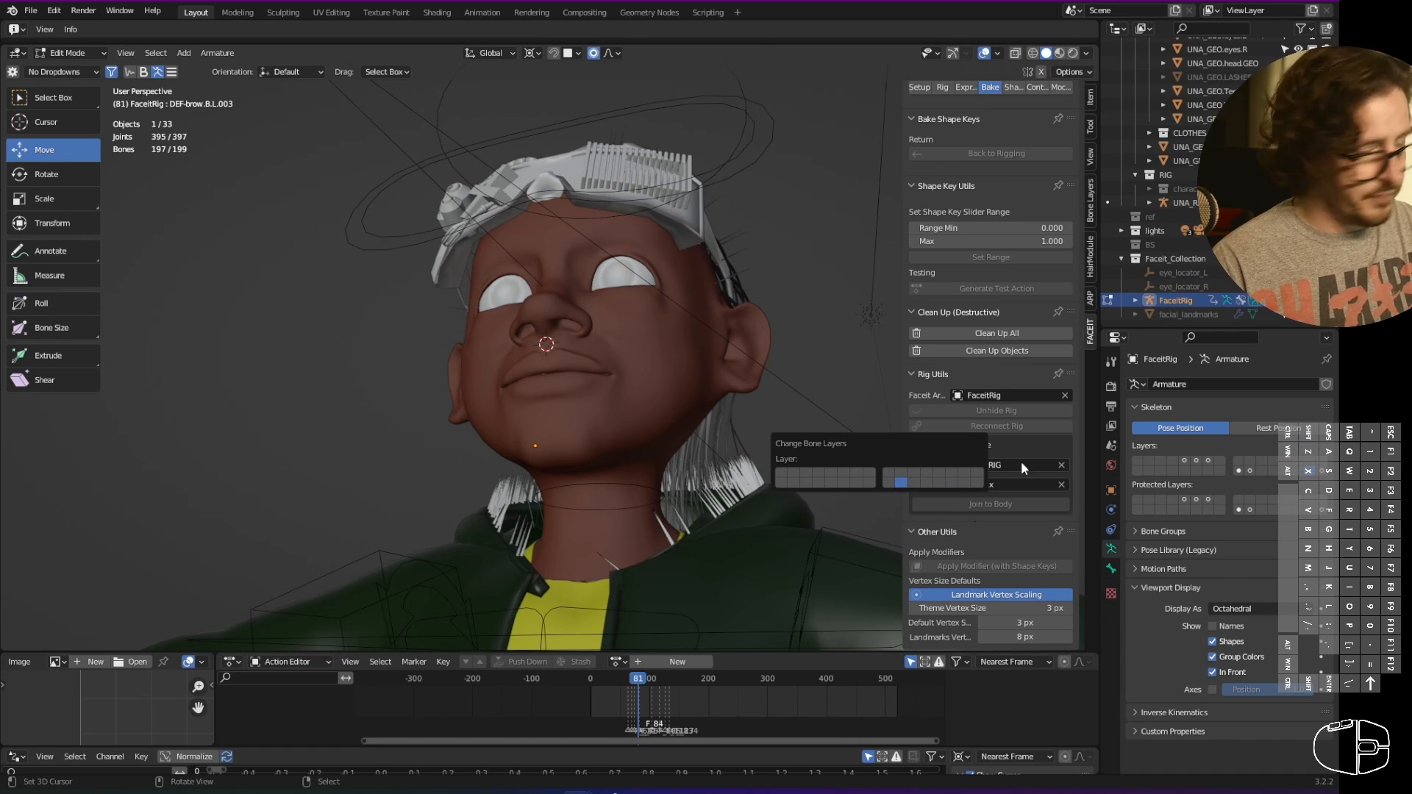
- Move the remaining eye bones on FaceitRig's bone layer 32 to layer 27
left_click(1321, 471)
key("a")
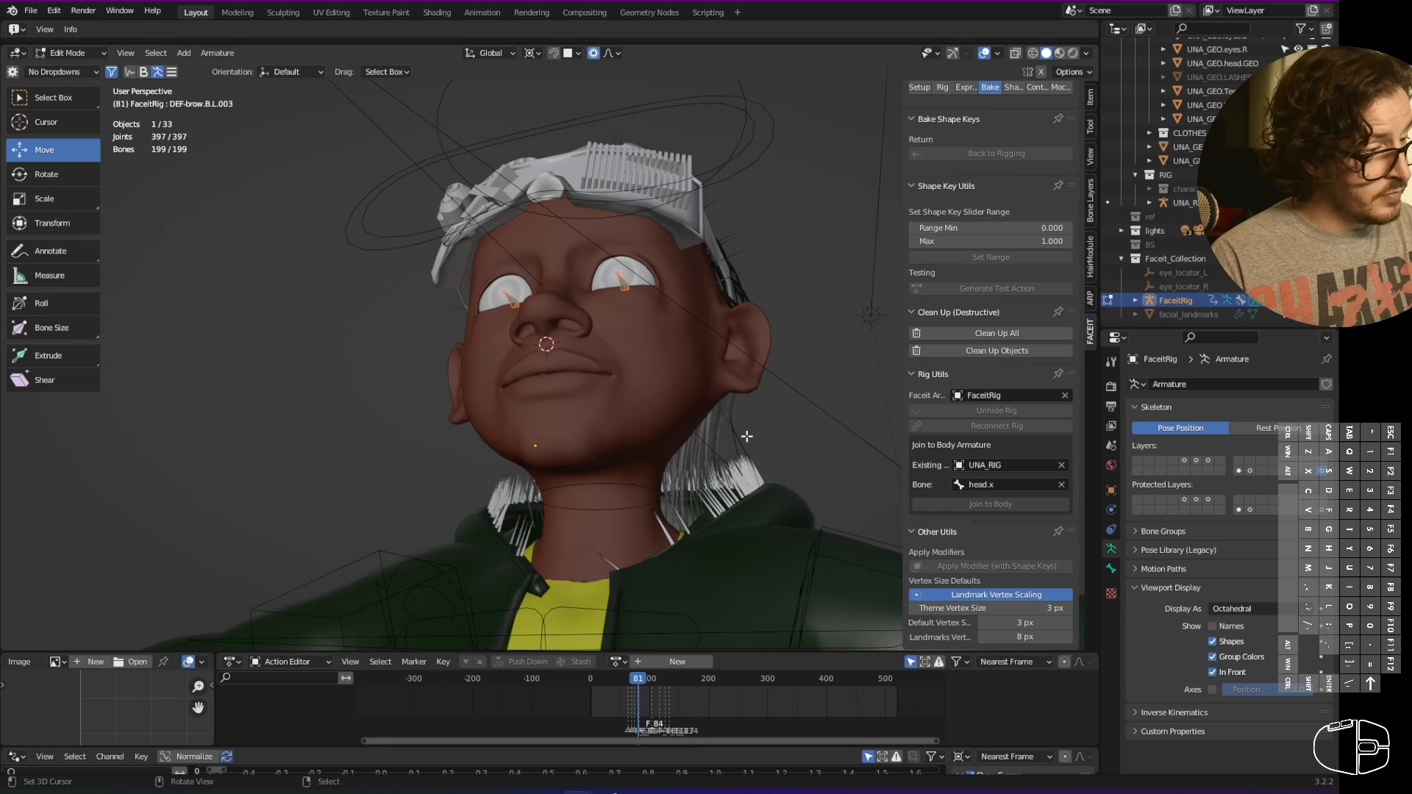
key("m")
left_click(886, 482)
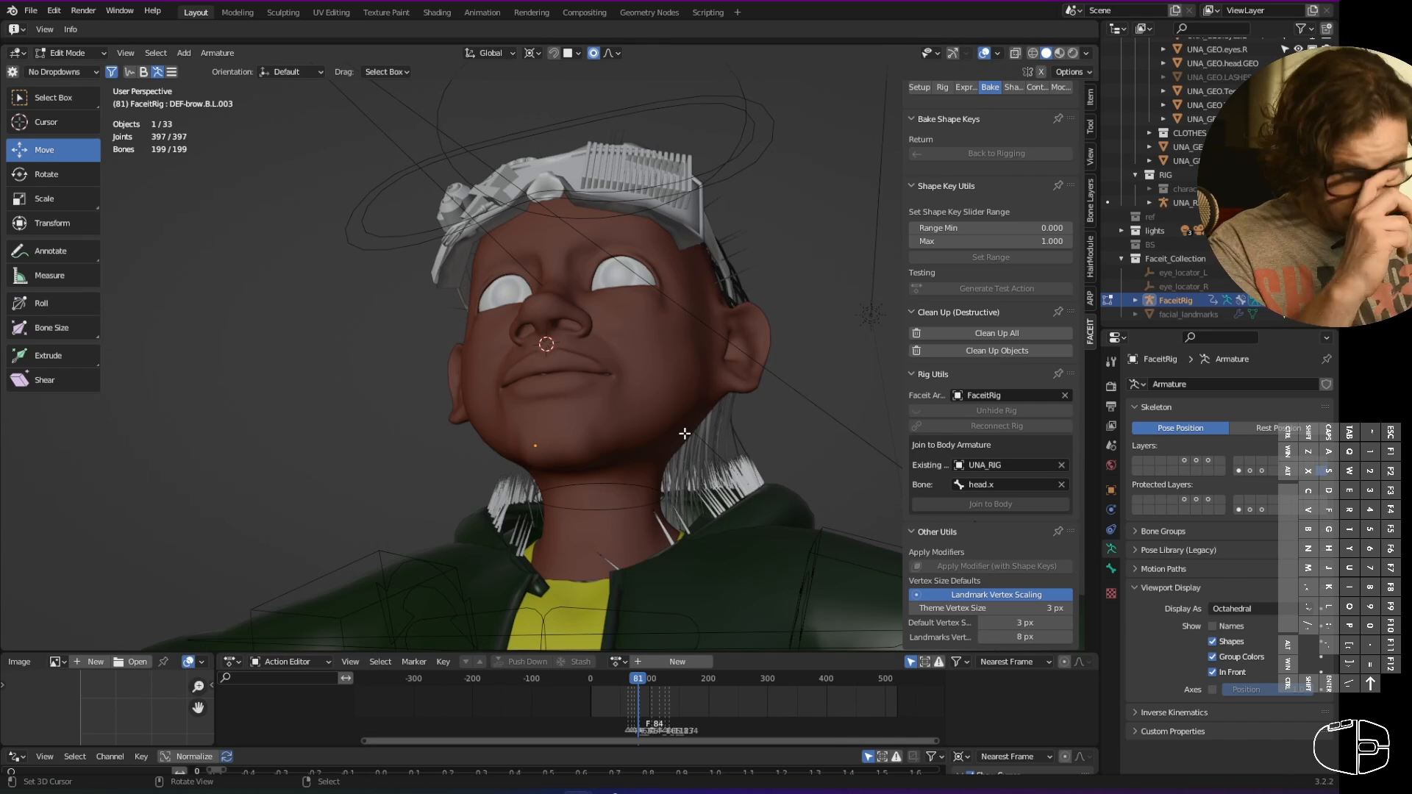
- Return FaceitRig to Object Mode and show its control bones on bone layers 5, 6 and 7
key("ctrl+Tab")
left_click(651, 403)
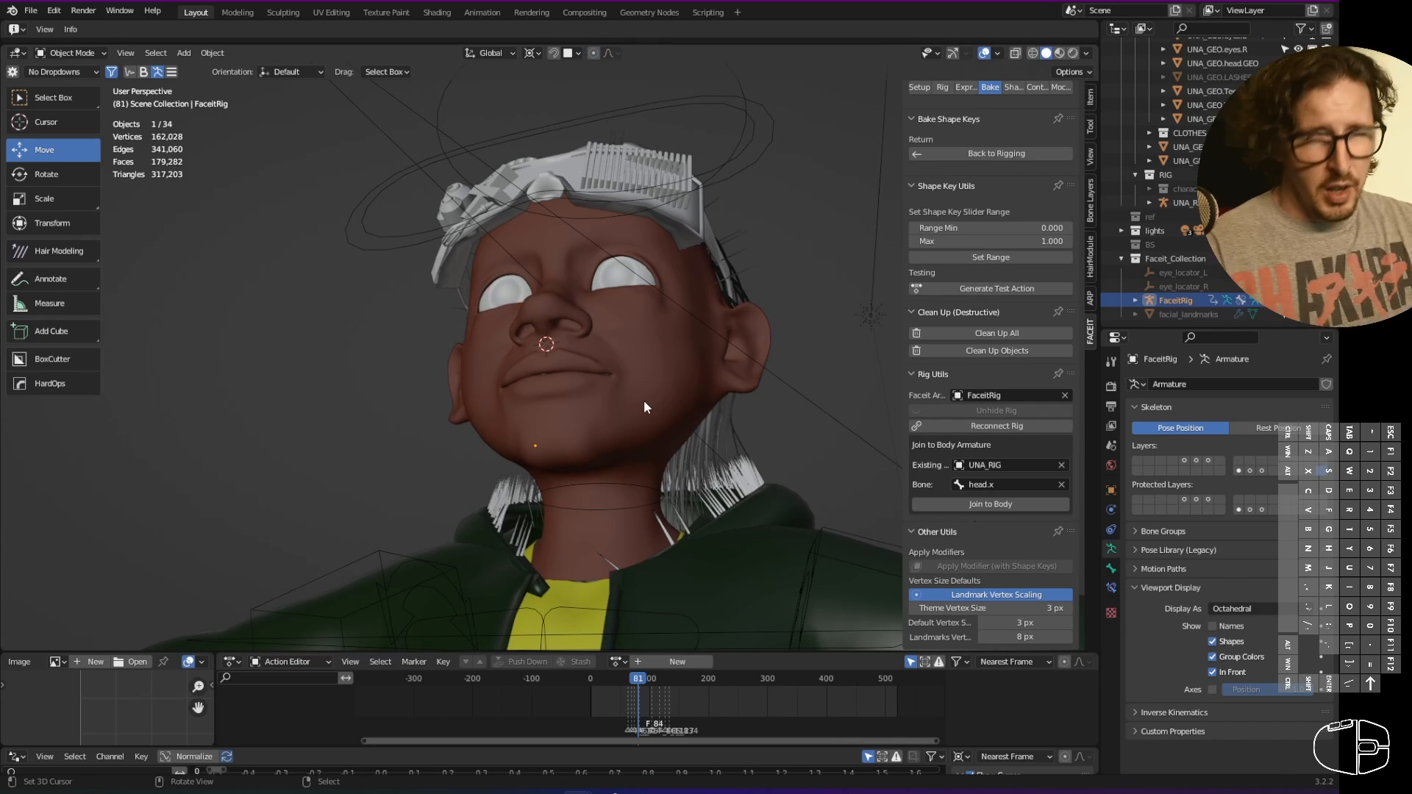
left_click(1195, 462)
left_click(1178, 465, "shift")
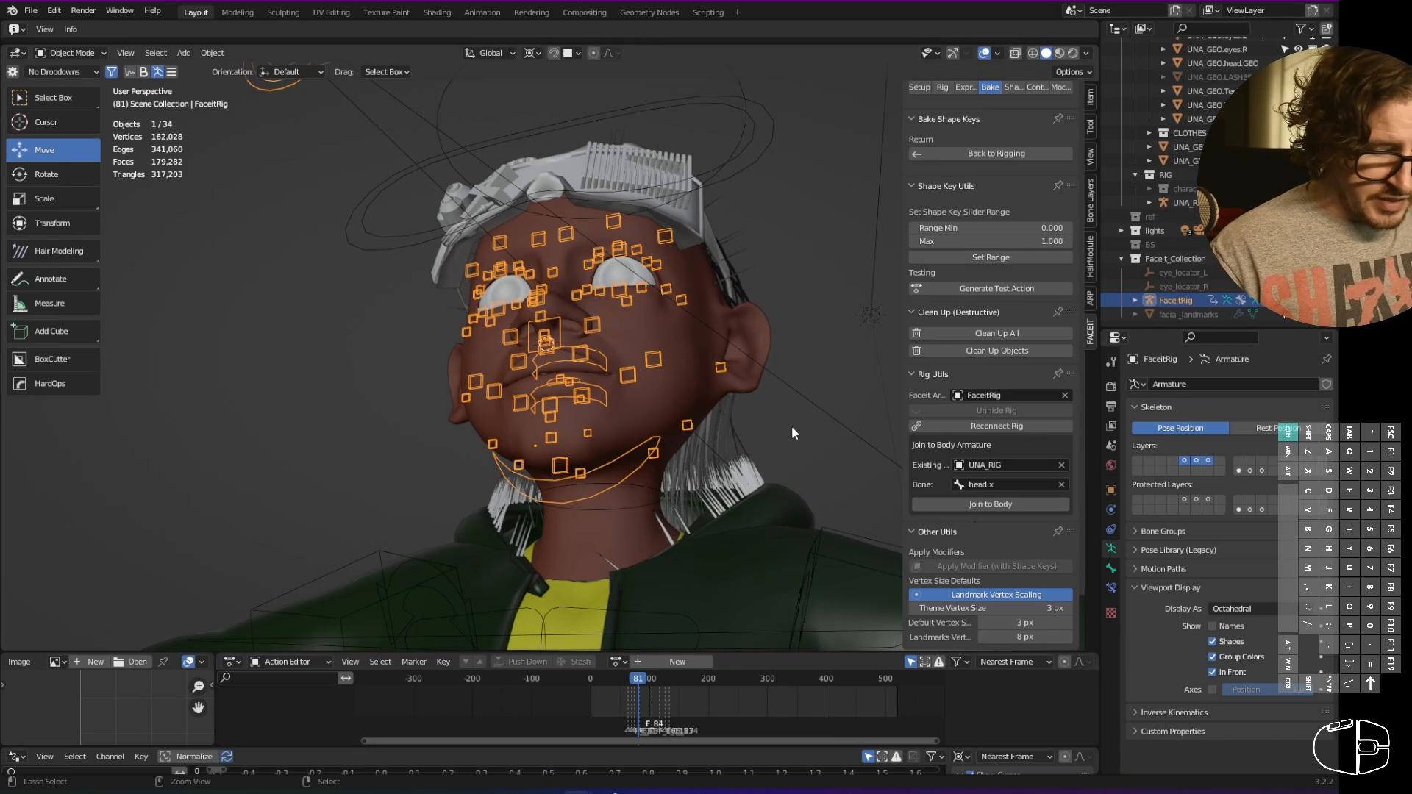
middle_click_drag(792, 426, 739, 431)
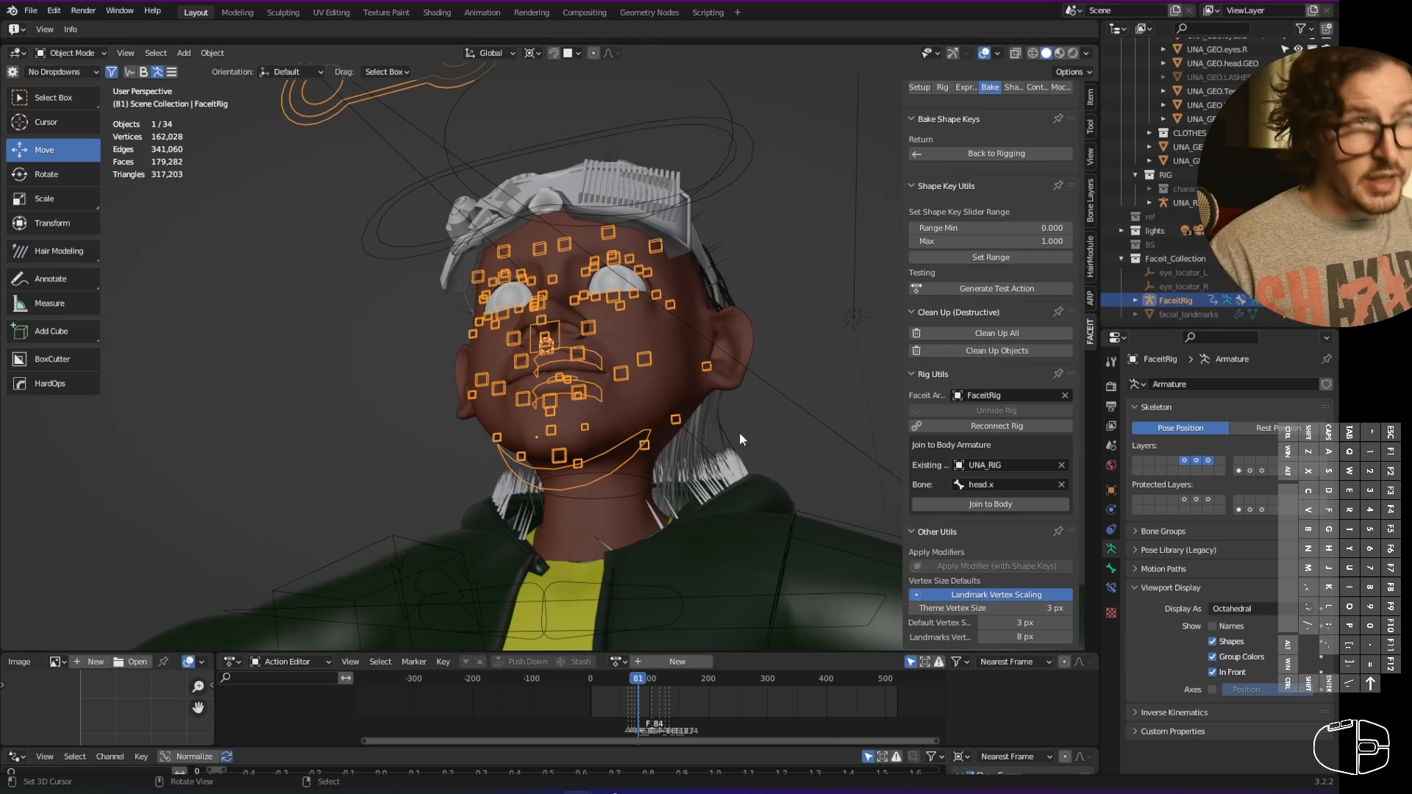
- Join FaceitRig to UNA_RIG's head.x bone with Merge Faceit Weights, Keep Bone Groups and Tag Custom enabled
left_click(1012, 505)
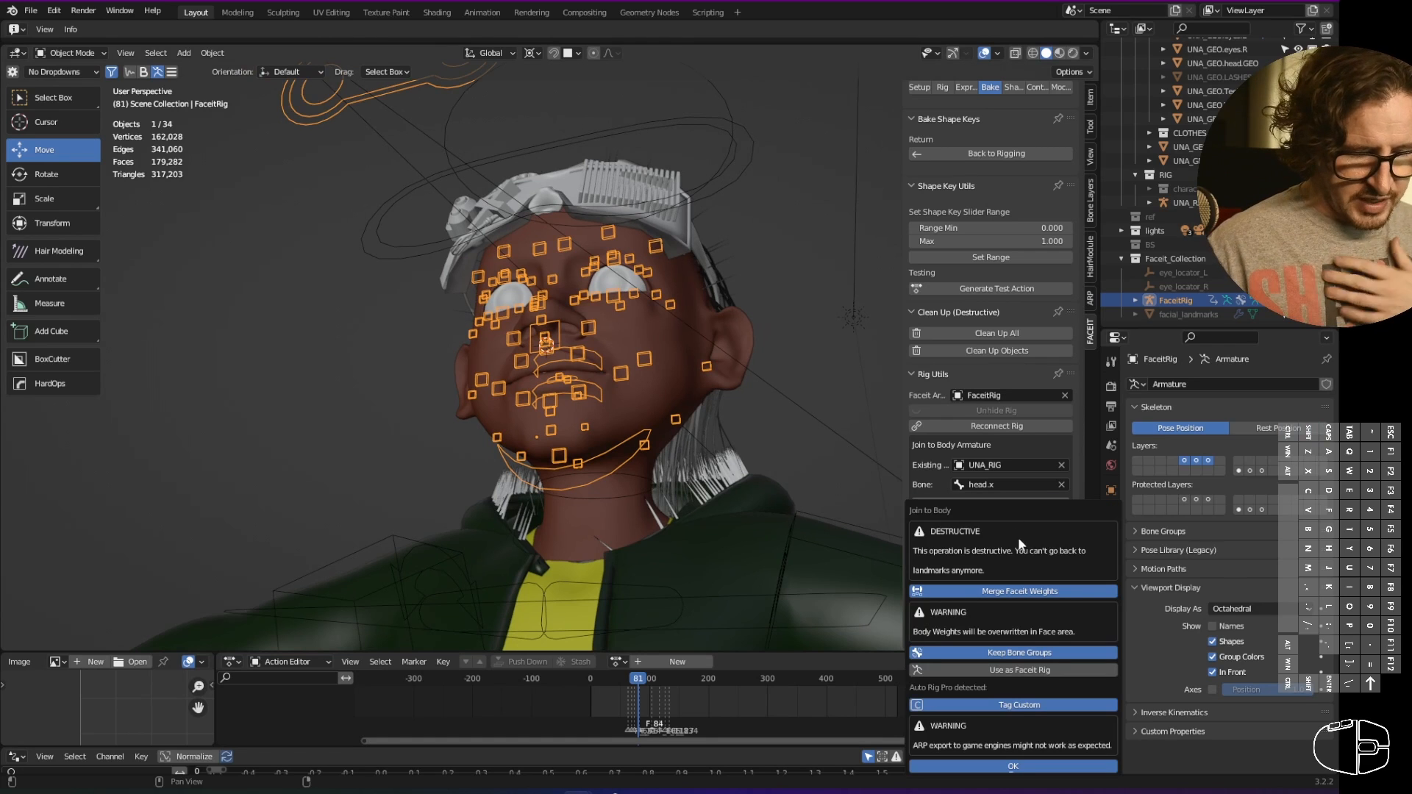
left_click(1034, 765)
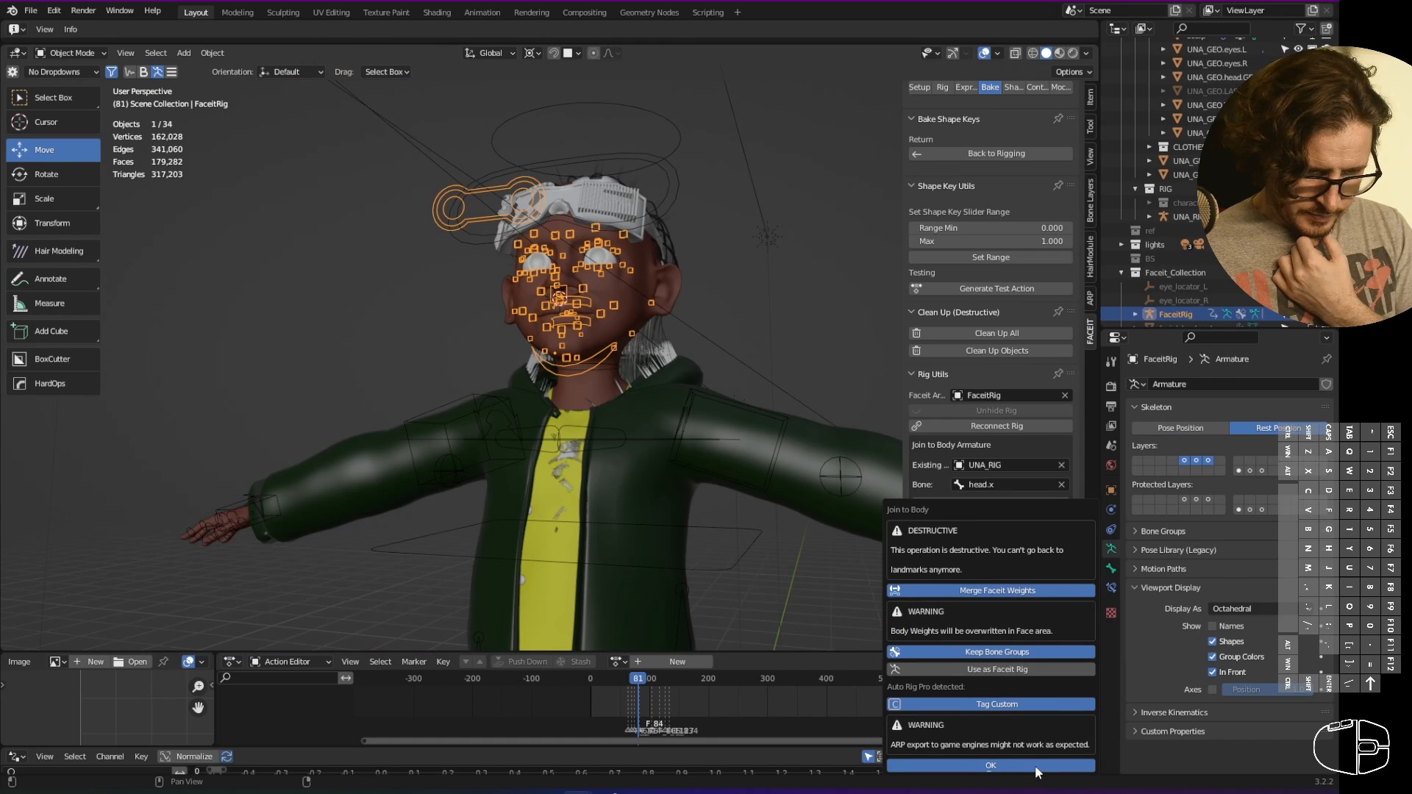
left_click(1039, 766)
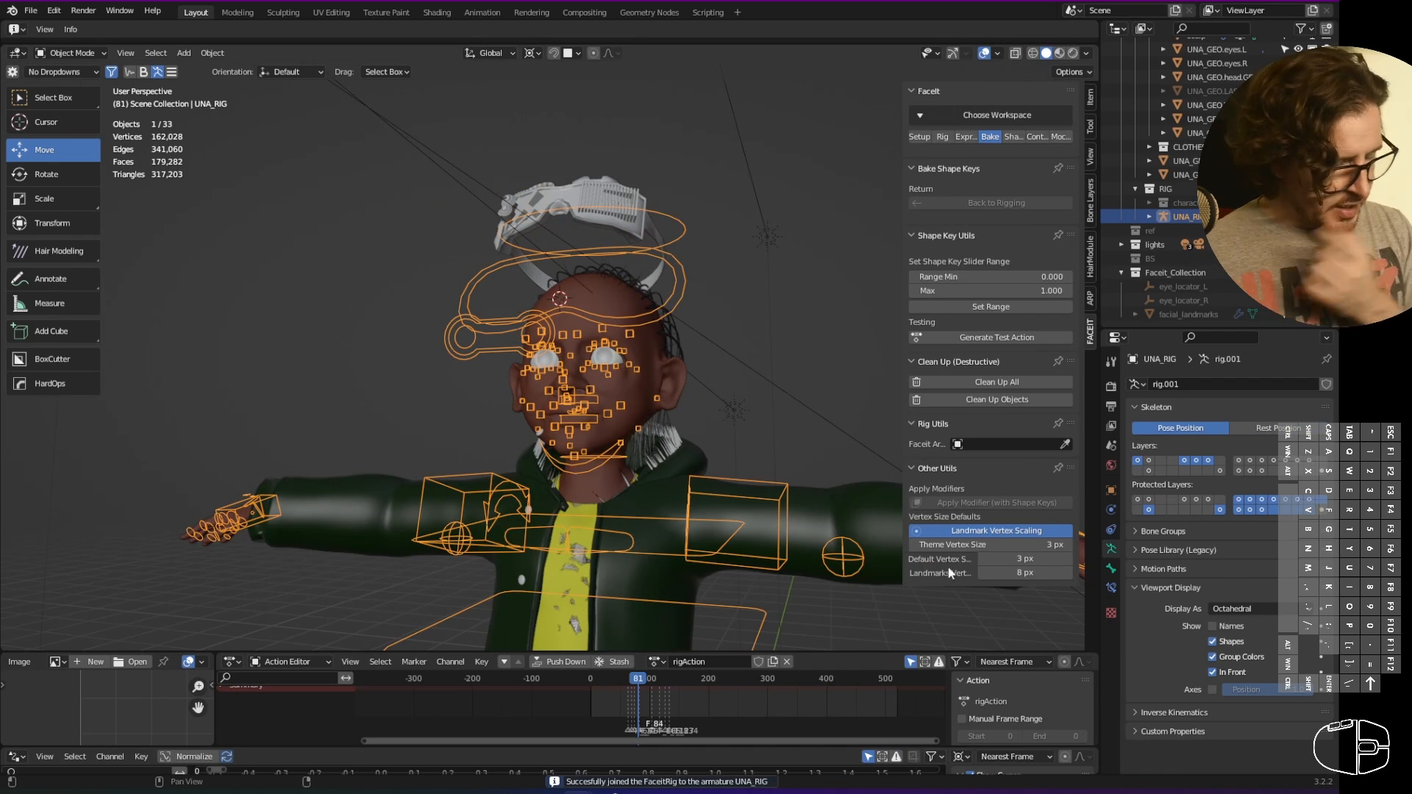
- Switch the joined UNA_RIG armature to Rest Position and check the character with its face controls
middle_click_drag(762, 438, 728, 440, "shift")
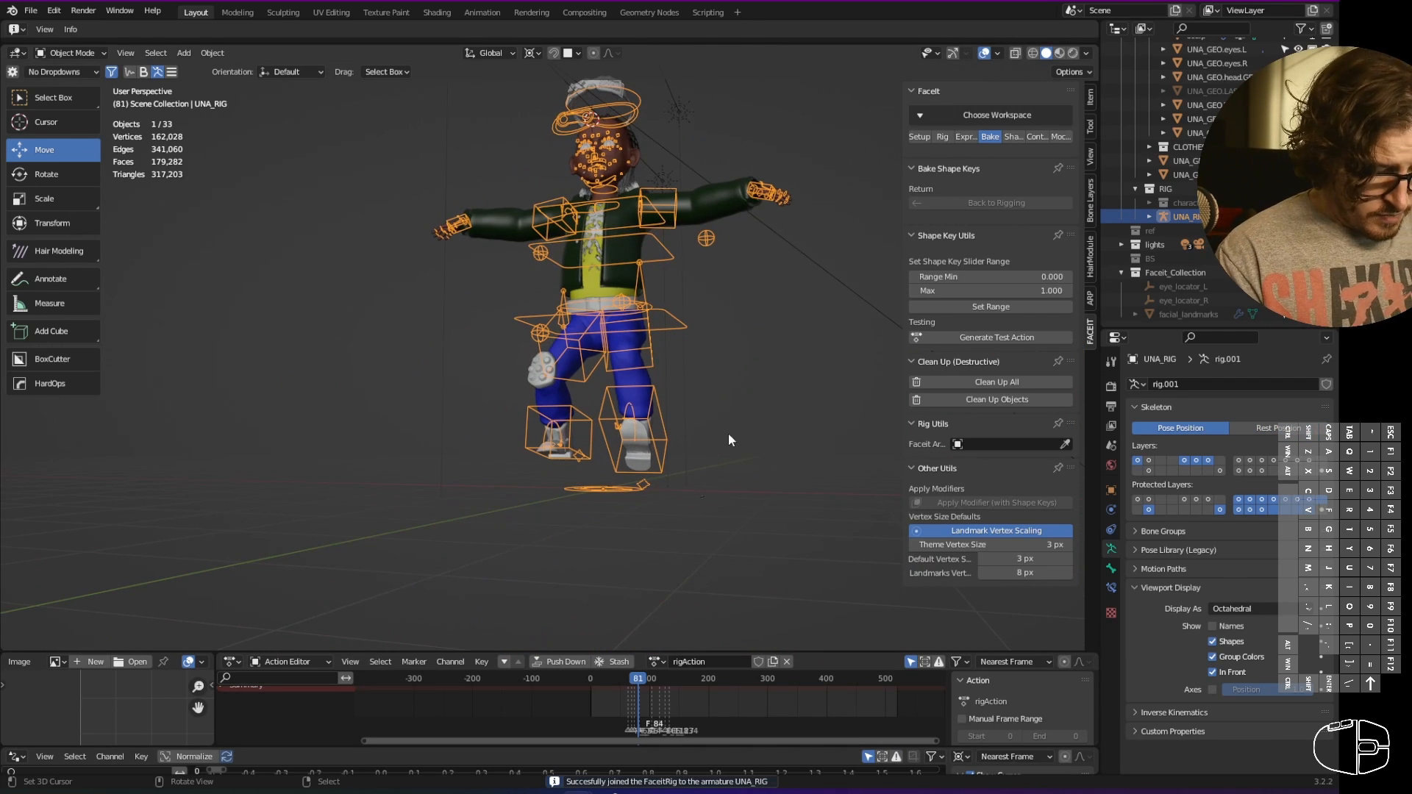
left_click(1267, 428)
middle_click_drag(728, 382, 756, 440, "shift")
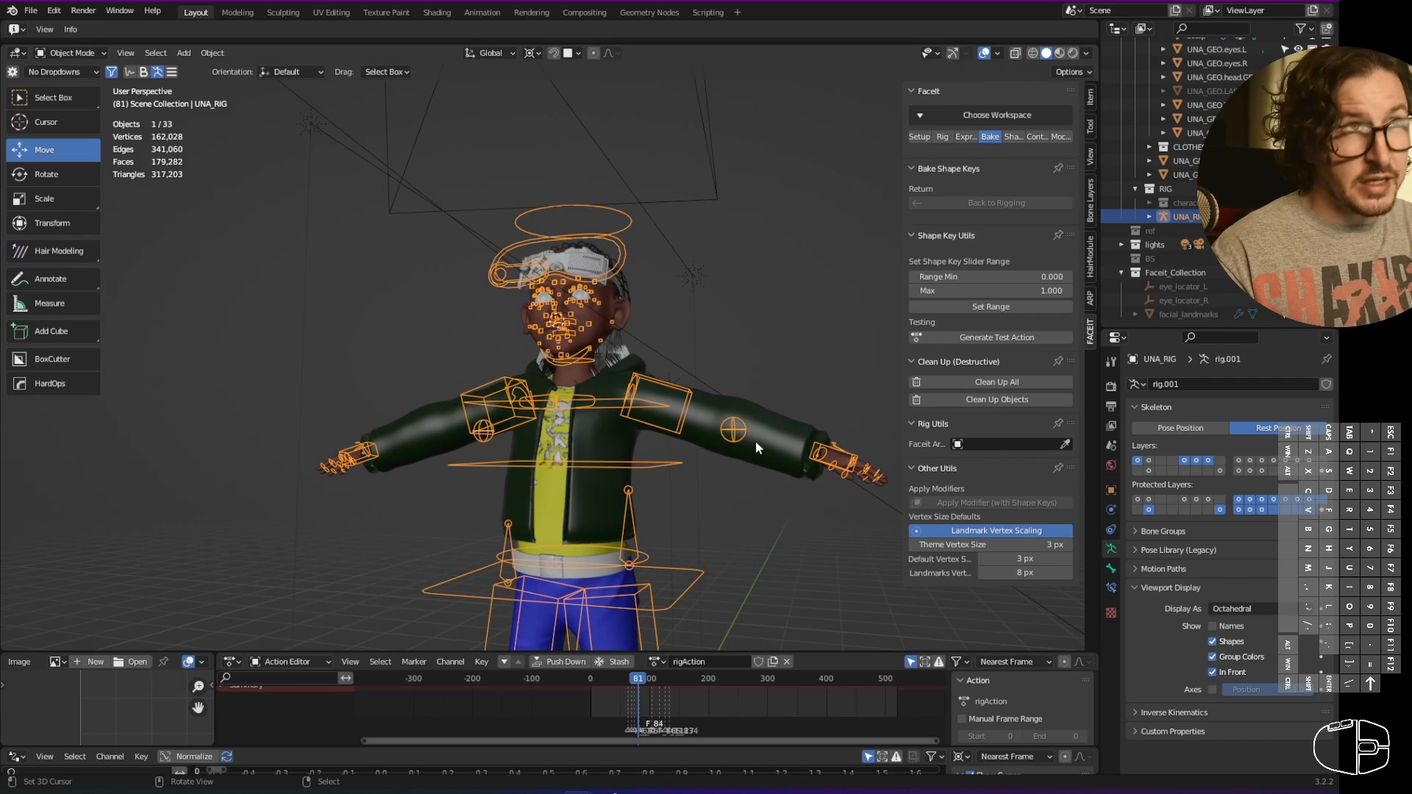
middle_click_drag(704, 340, 726, 381, "shift")
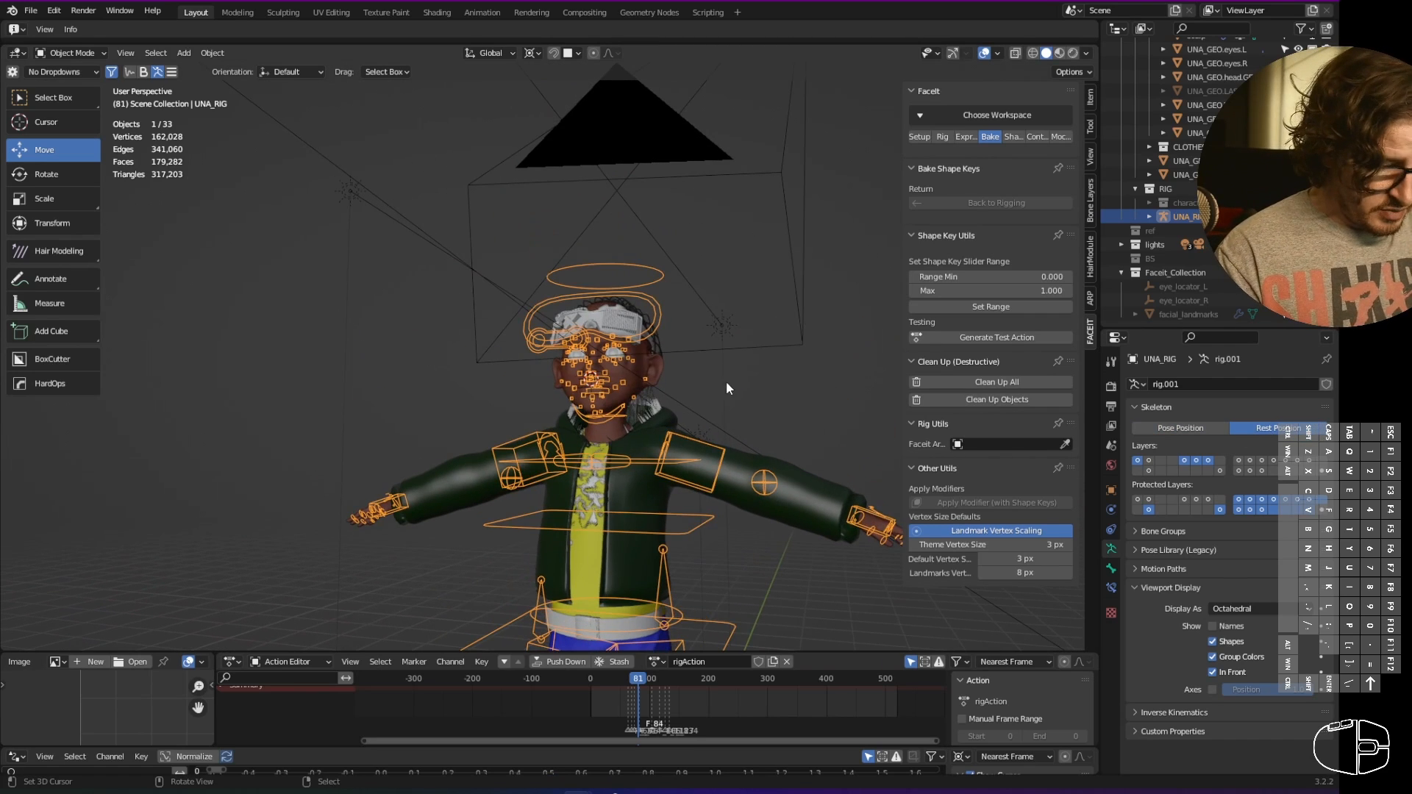
- Put UNA_RIG in Pose Mode, select the c_head.x bone and switch the armature to Pose Position
key("ctrl+Tab")
right_click(652, 286)
middle_click_drag(669, 303, 644, 271)
key("r")
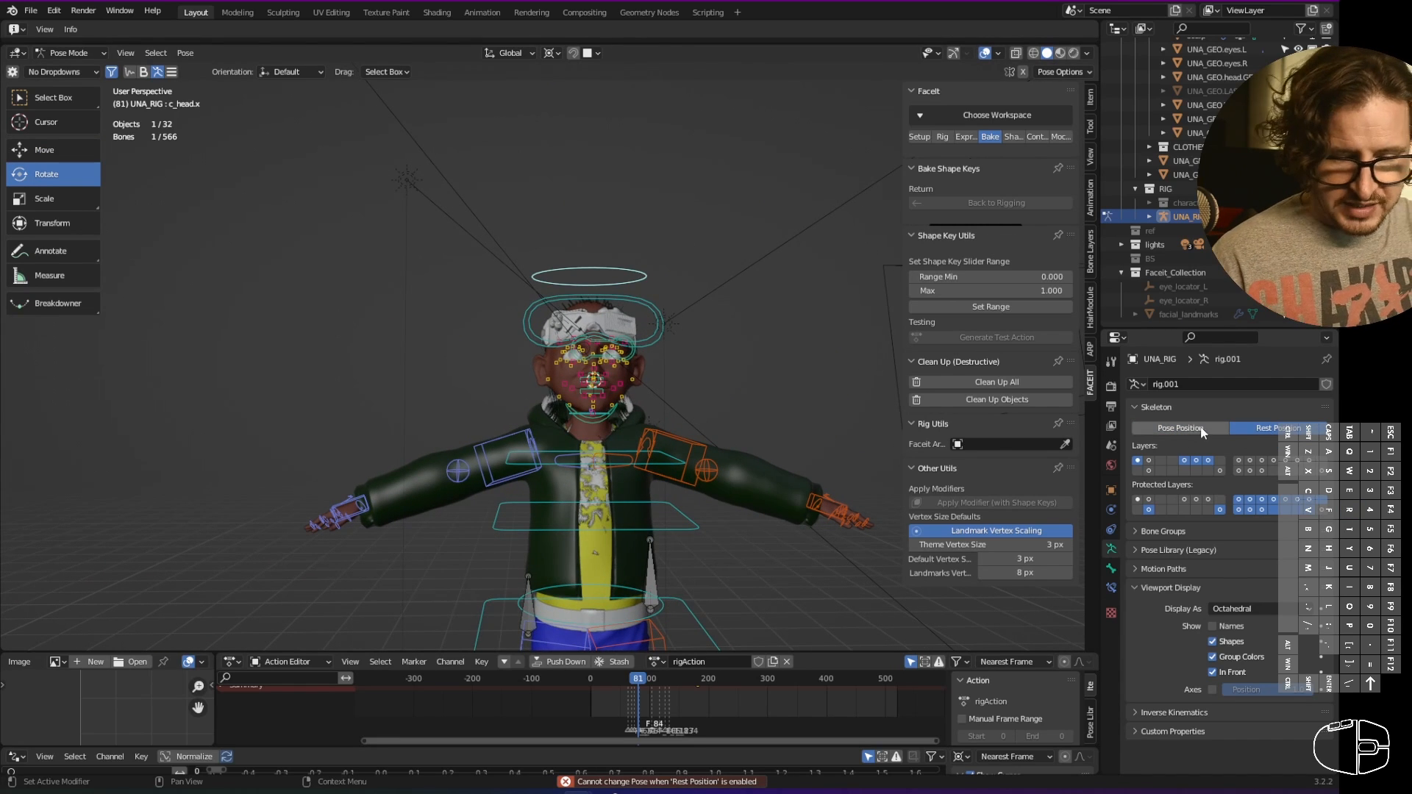
left_click(1193, 429)
- Rotate the c_head.x head control about 9.4° to test that the face controls follow the head
key("r")
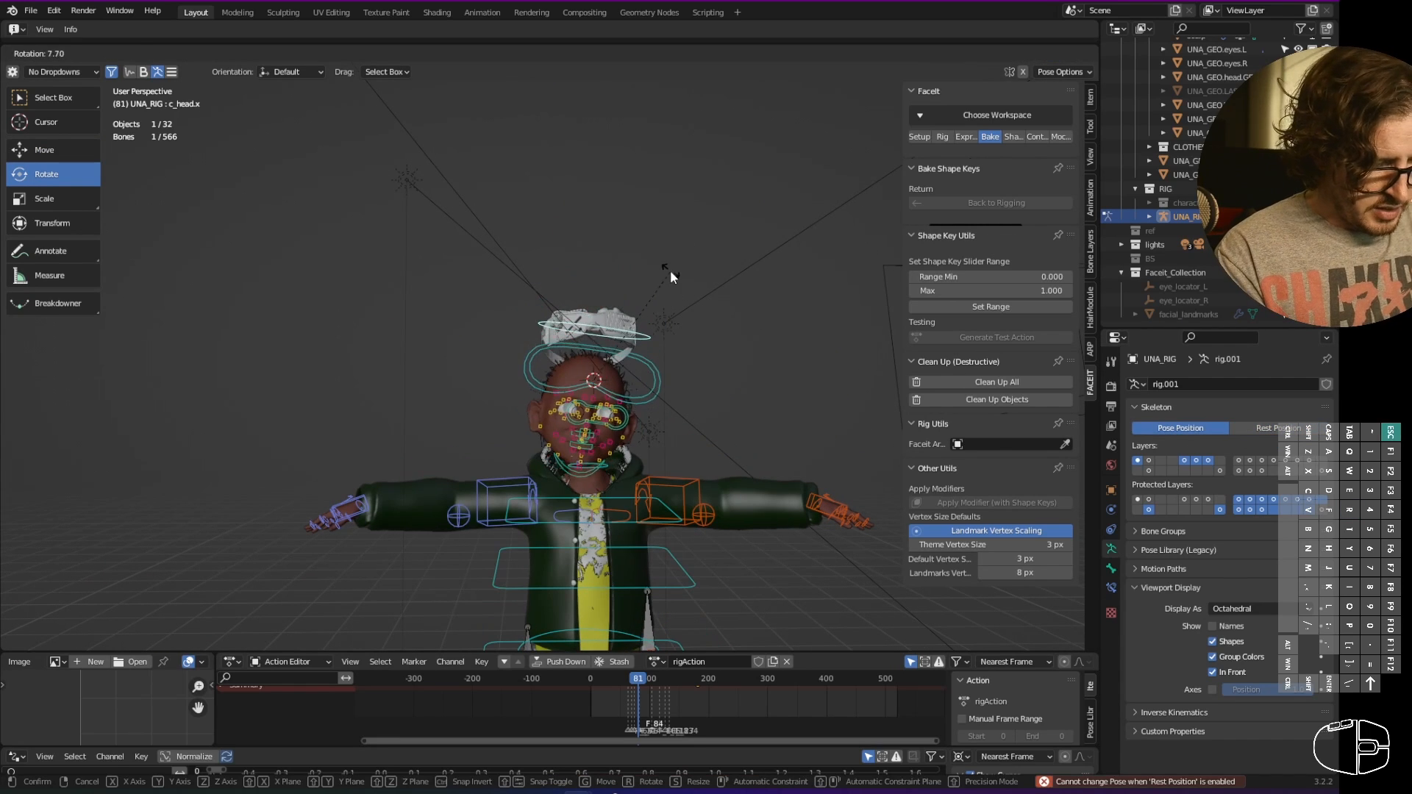
key("Escape")
key("period")
left_click(611, 314)
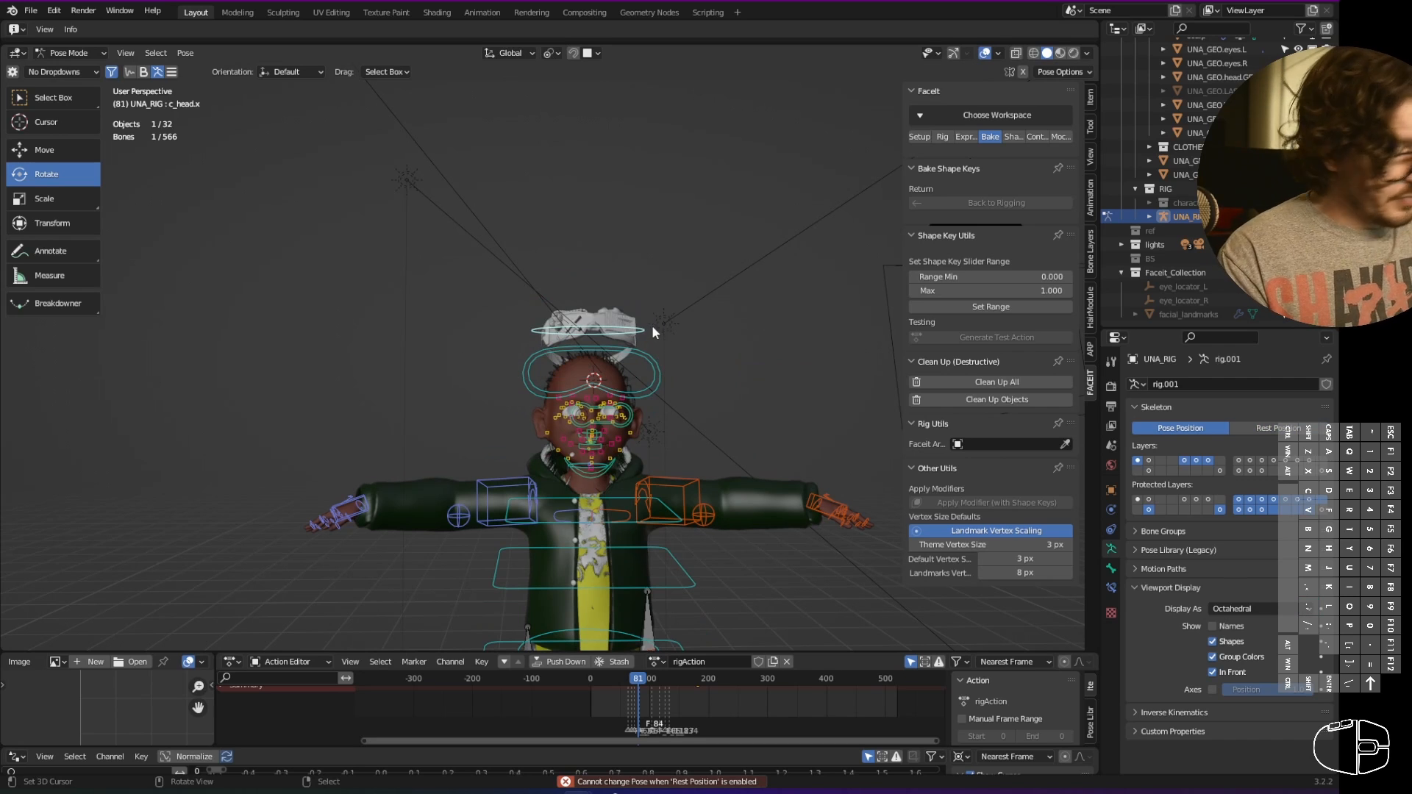
key("r")
left_click(655, 403)
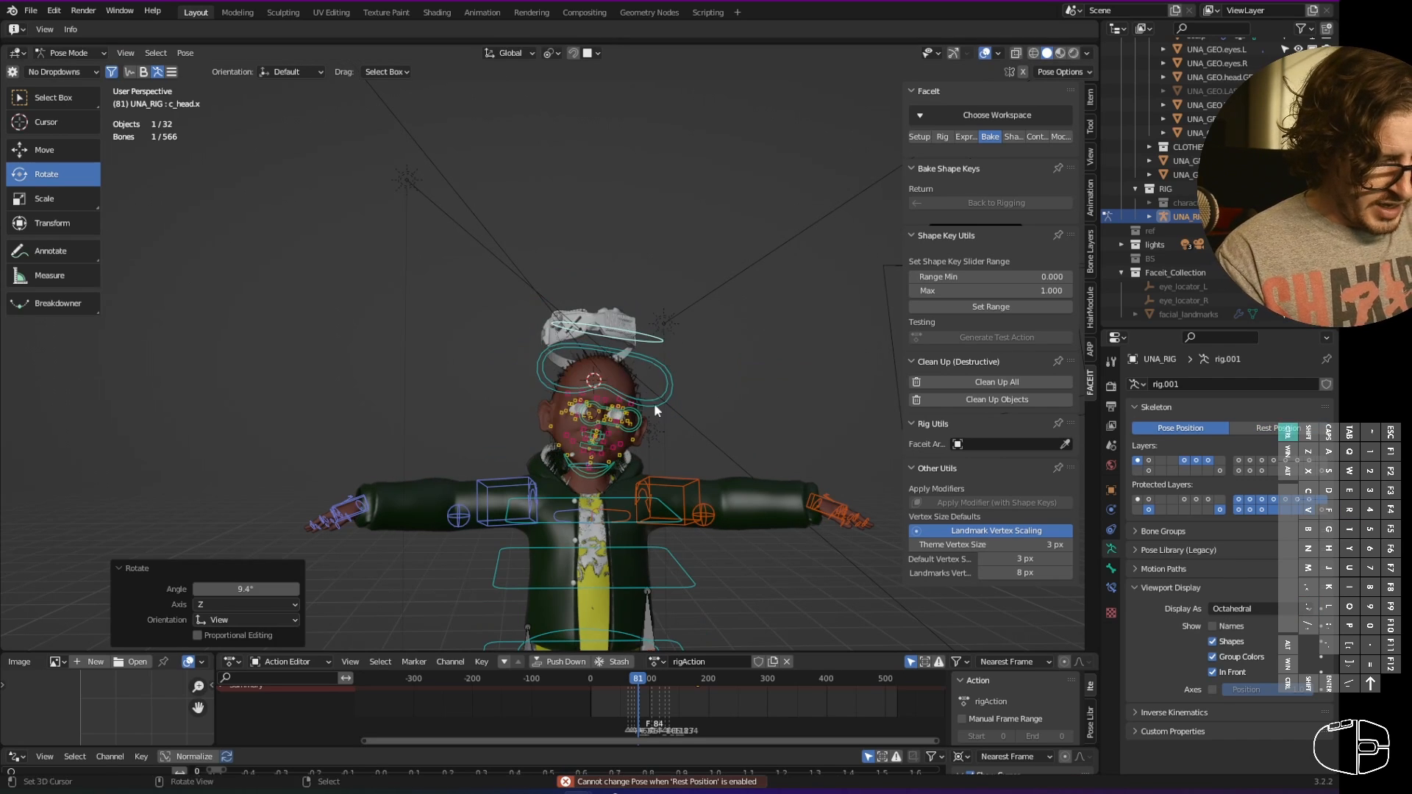
- Try moving the eyes control bone in front of the character's face
scroll(709, 462, "up", 4)
left_click(738, 523)
key("g")
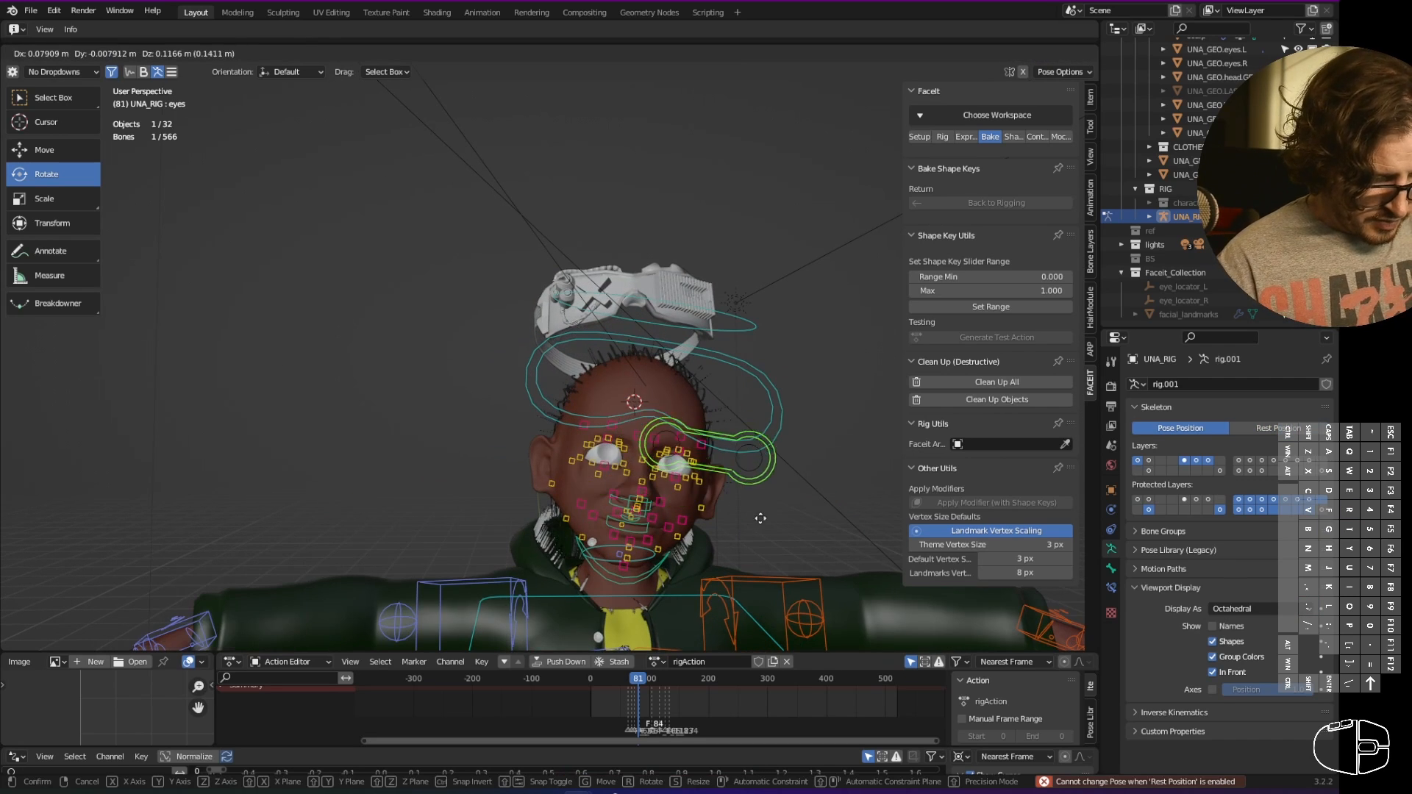
right_click(625, 471)
- Clear the rotation and location of all visible UNA_RIG pose bones
middle_click_drag(793, 482, 778, 351, "shift")
key("a")
key("alt+r")
key("alt+g")
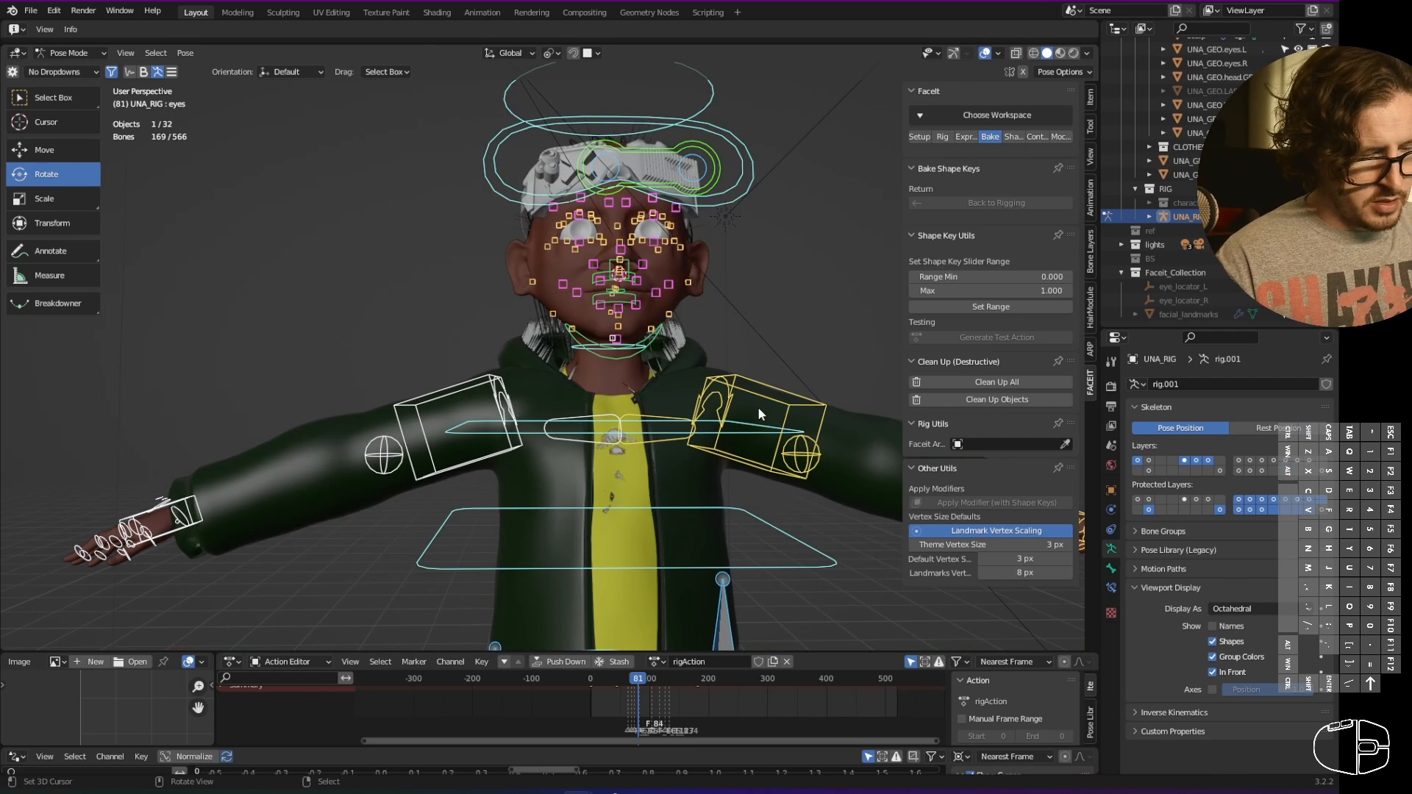
- Return UNA_RIG to Object Mode in Rest Position and hide its face control bones on layers 5, 6 and 7
key("ctrl+Tab")
left_click(603, 368)
left_click(1263, 428)
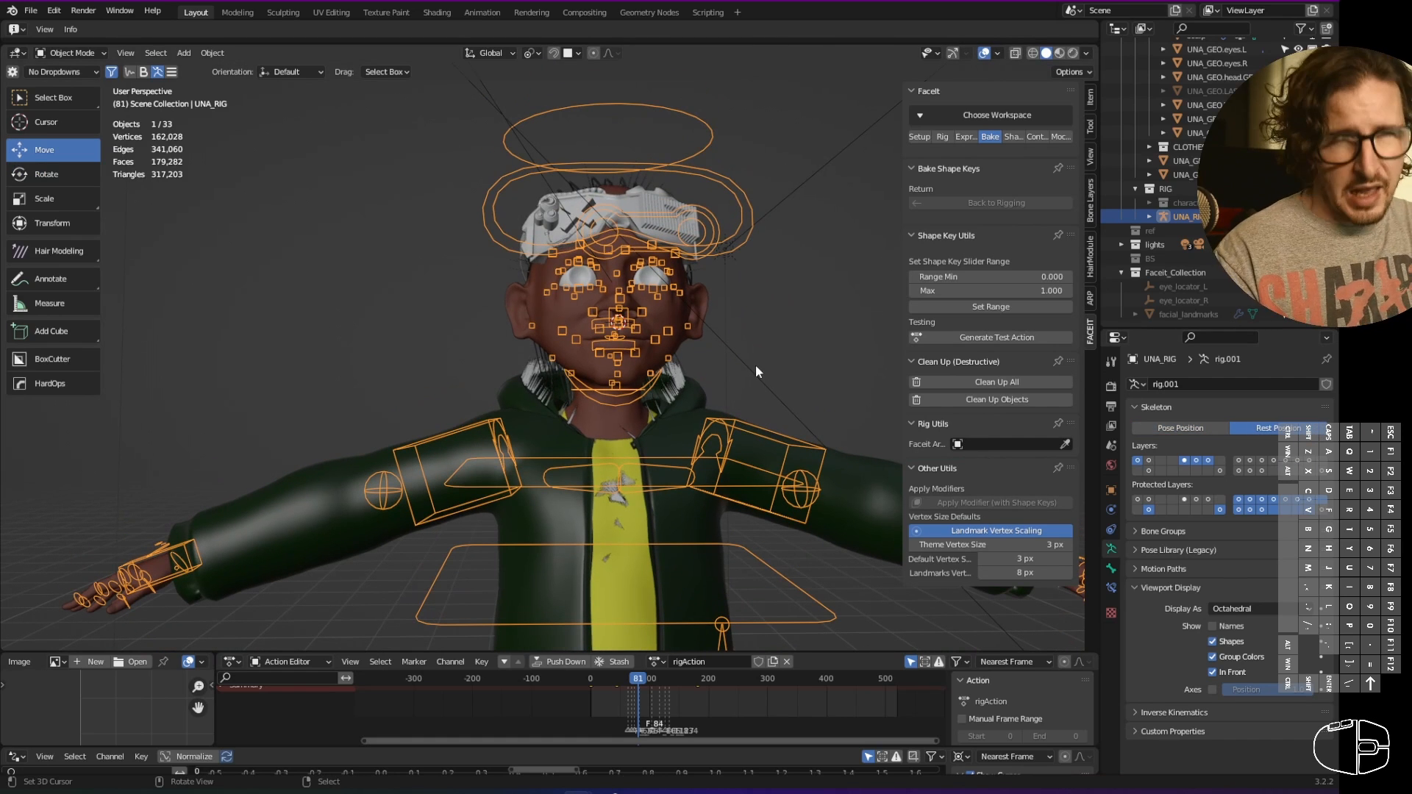
left_click(1011, 138)
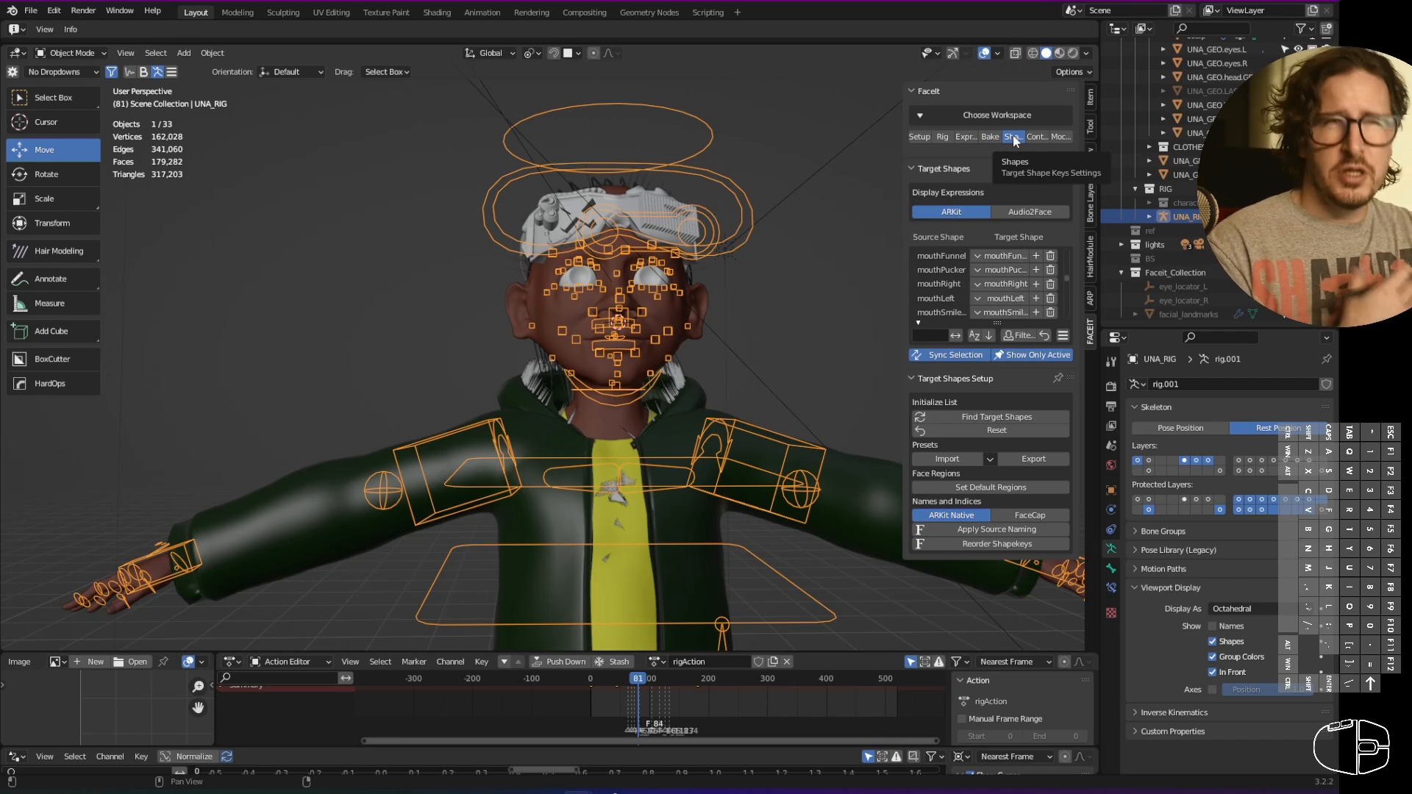
left_click_drag(1184, 462, 1208, 461, "shift")
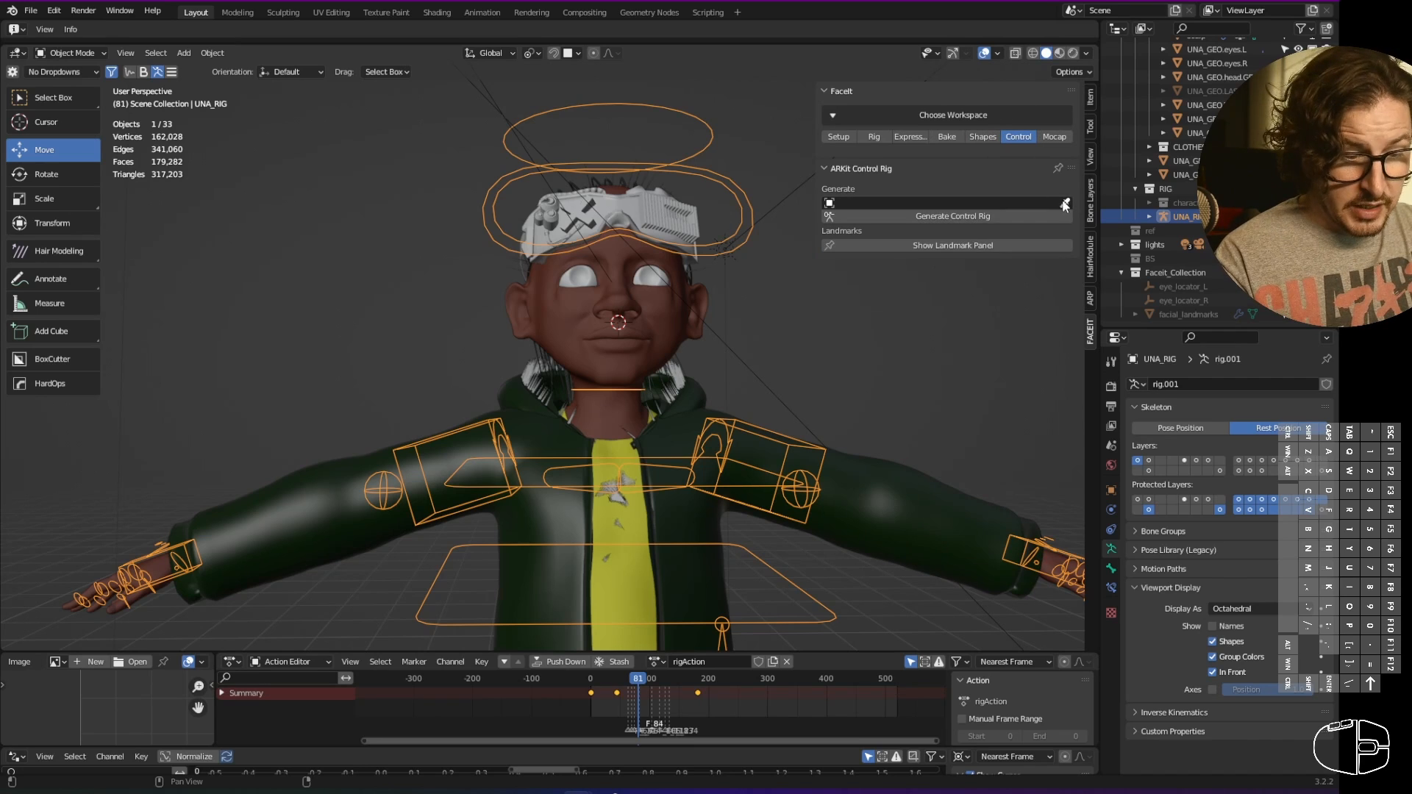
- Generate a Faceit ARKit control rig named UNA_FaceitControlRig with Full Range and Connect Drivers, and connect it to the shape keys
left_click(1023, 215)
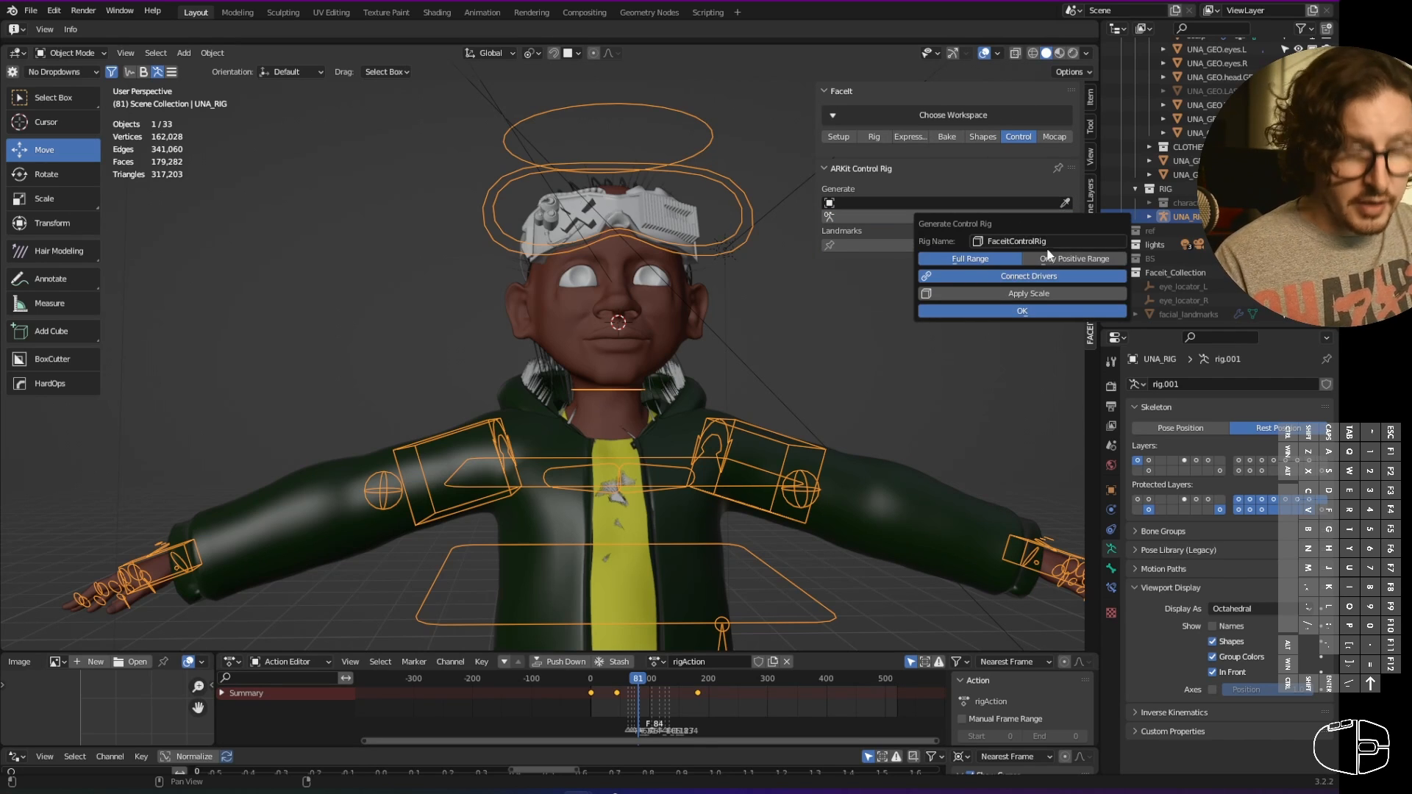
left_click(1018, 242)
left_click(989, 242)
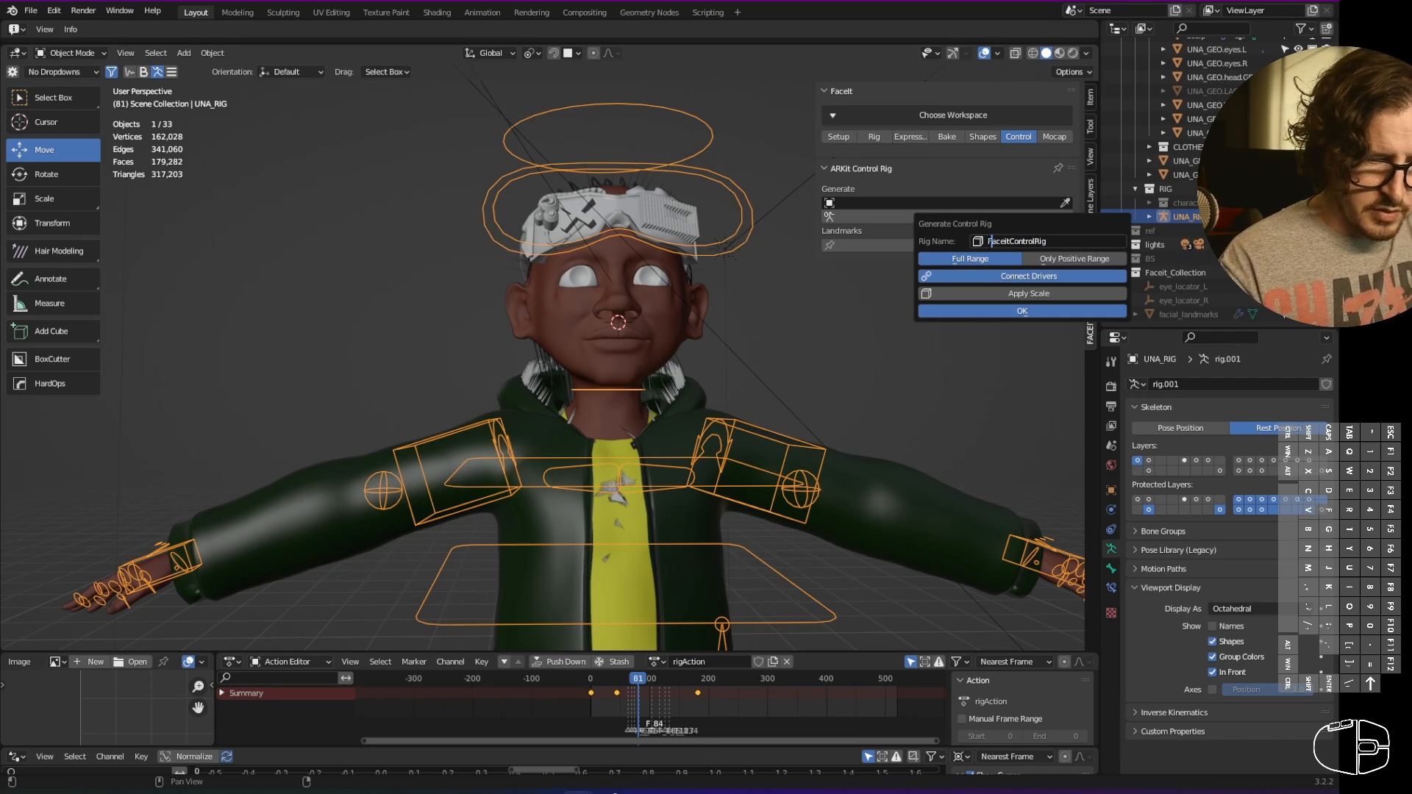
left_click(989, 241)
type("UNA")
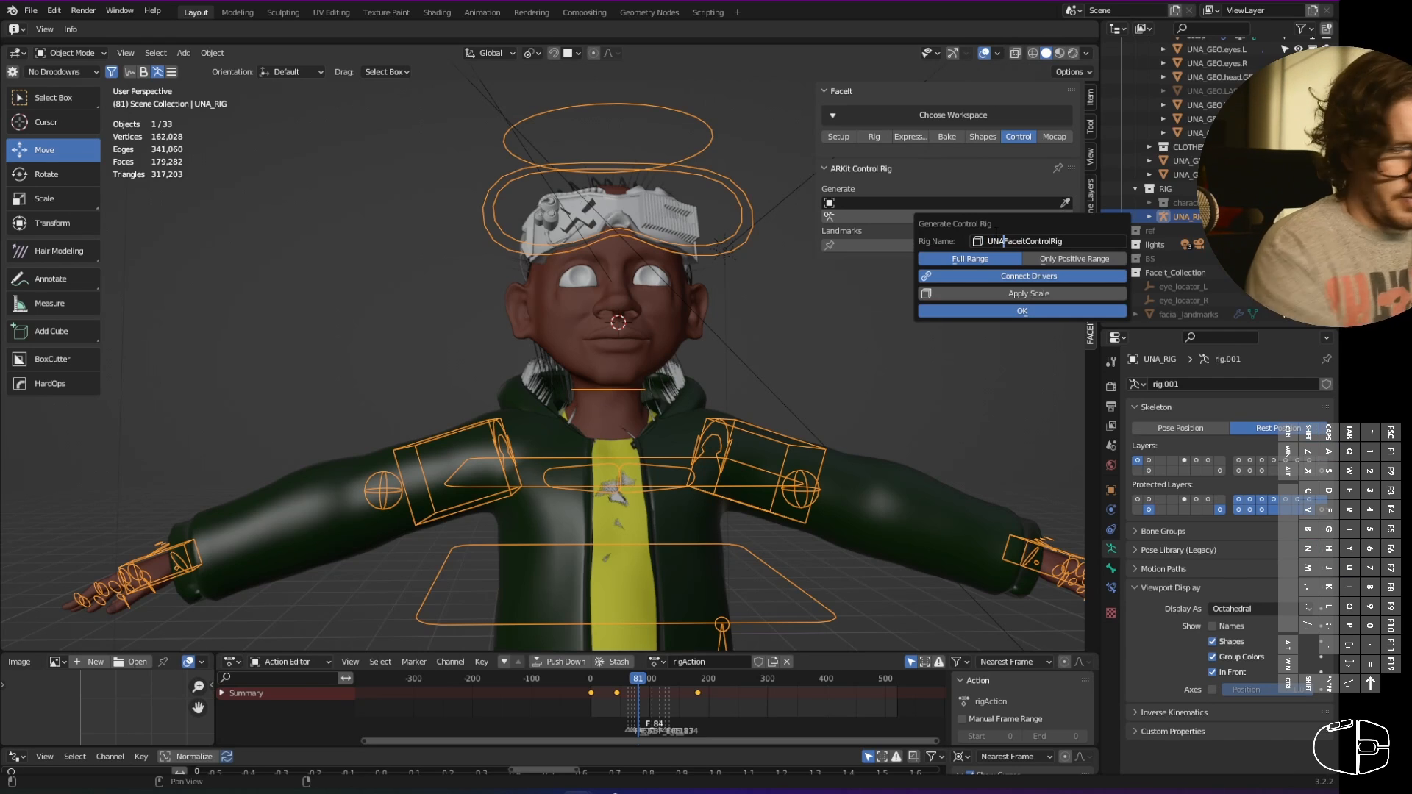
type("_")
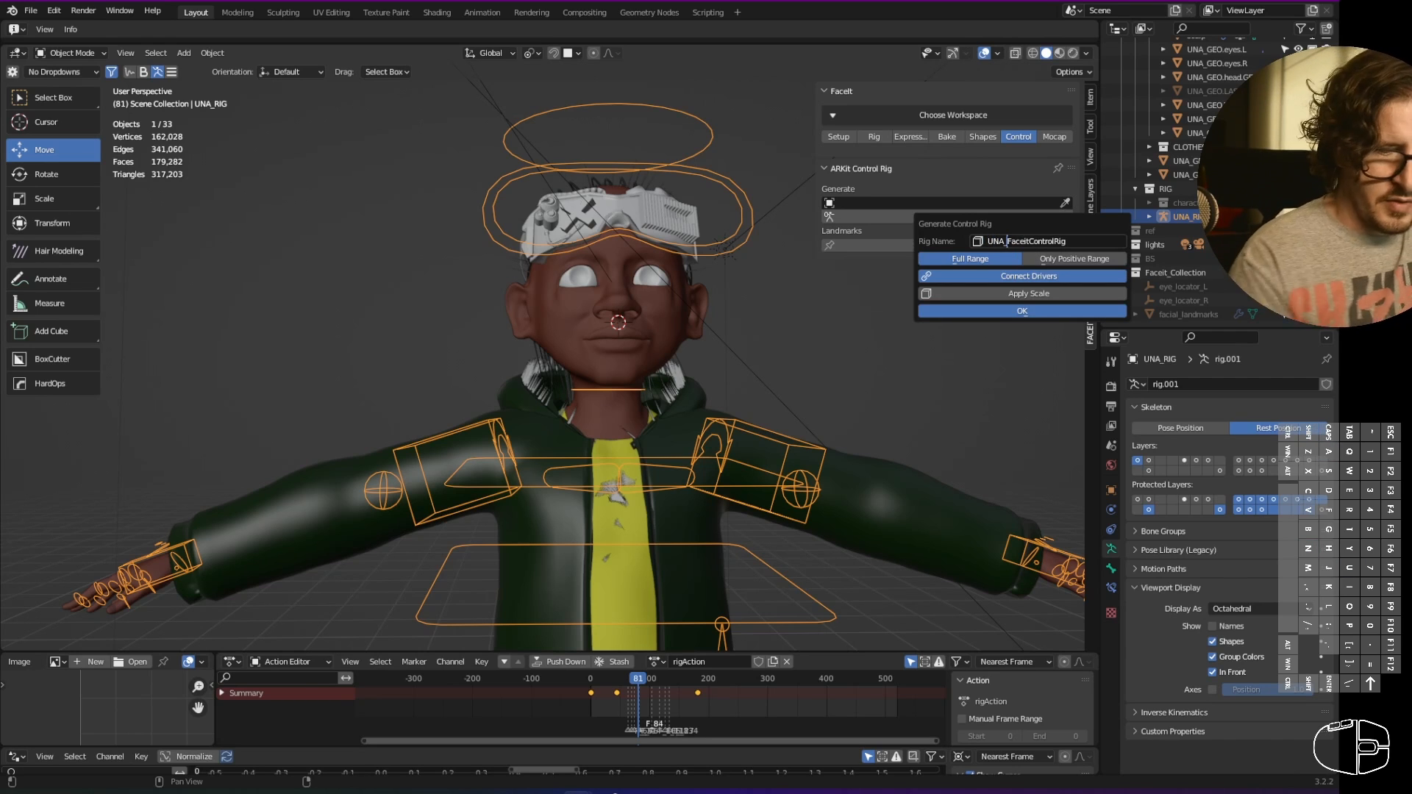
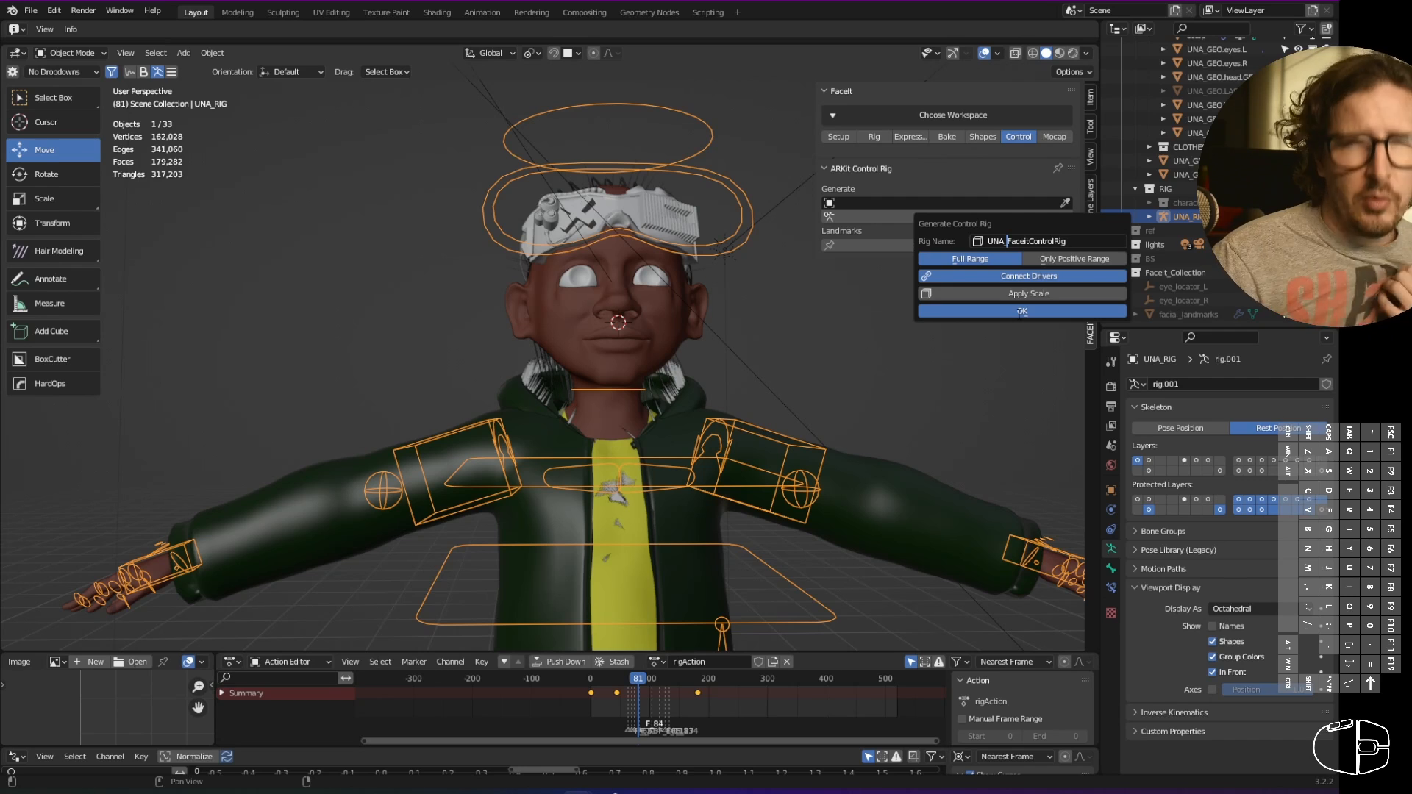
left_click(1040, 316)
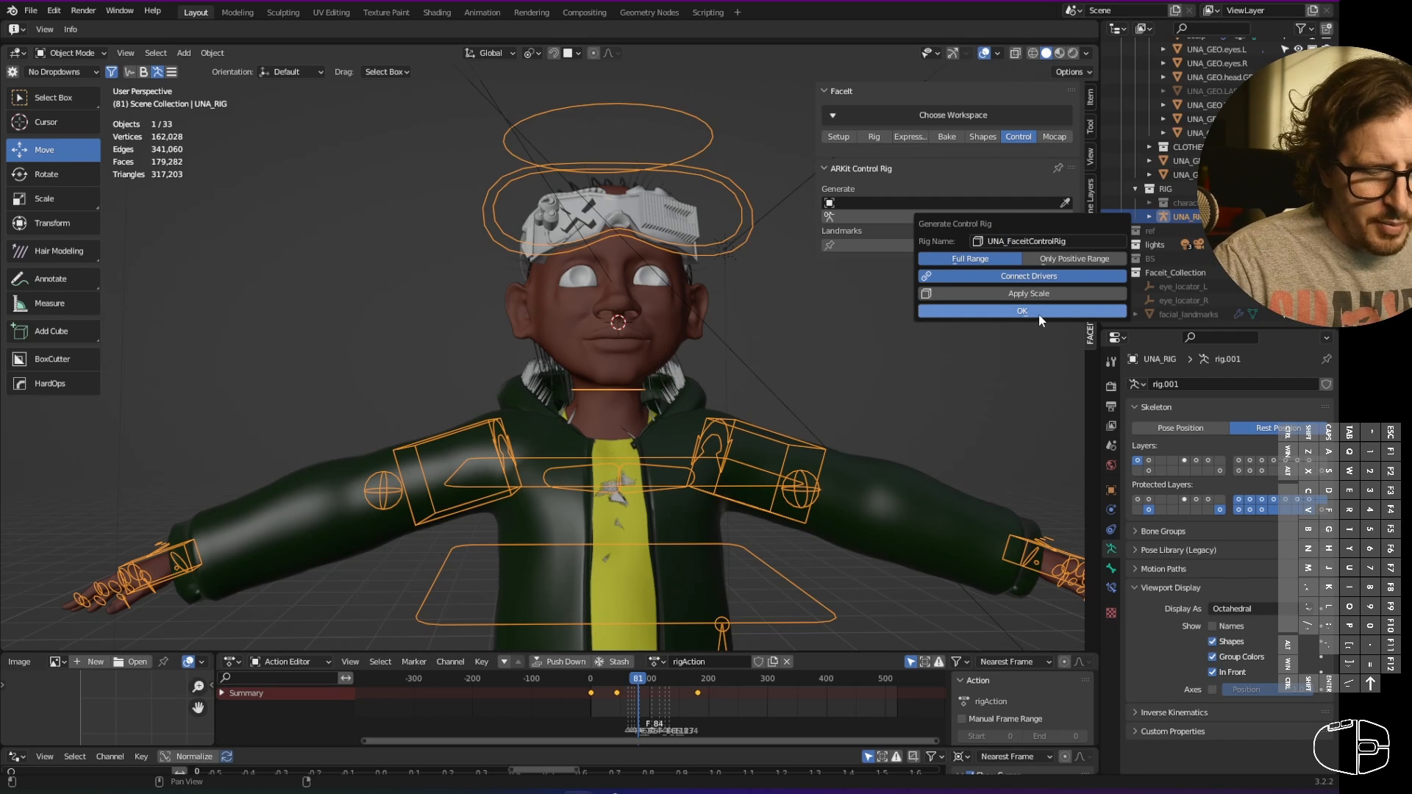
left_click(1030, 312)
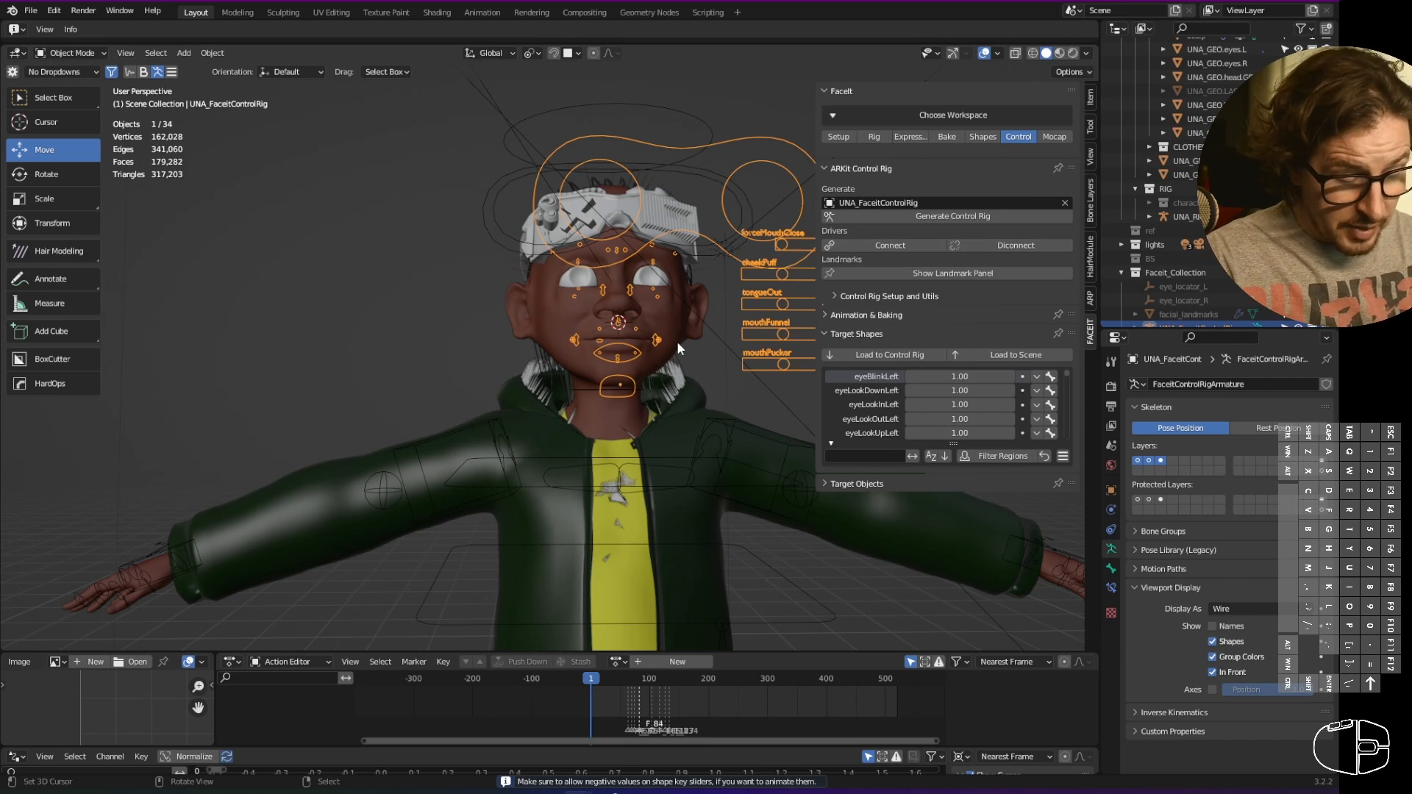
left_click(875, 247)
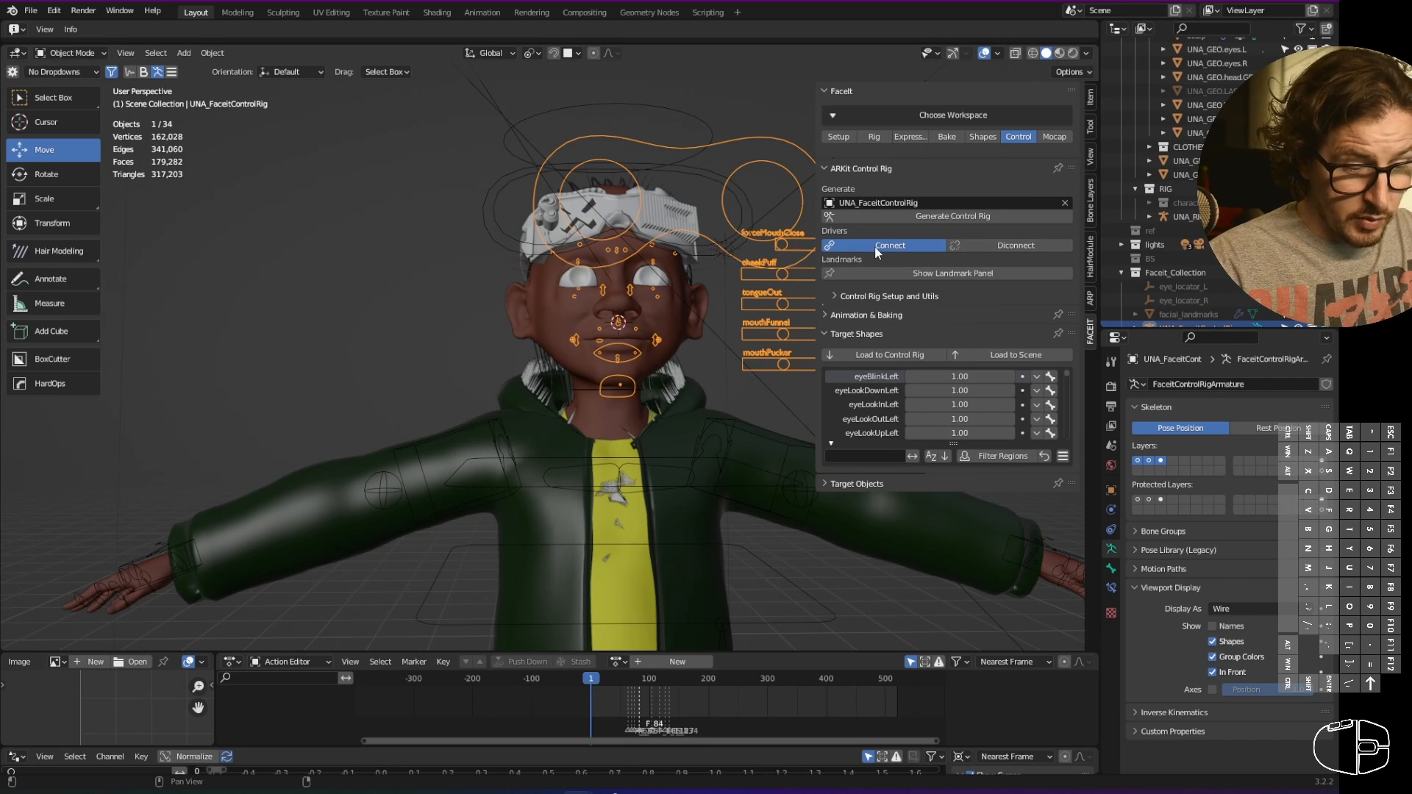
- Put UNA_FaceitControlRig in Pose Mode and move its c_eye_lookat control about -0.068 m along X
key("ctrl+Tab")
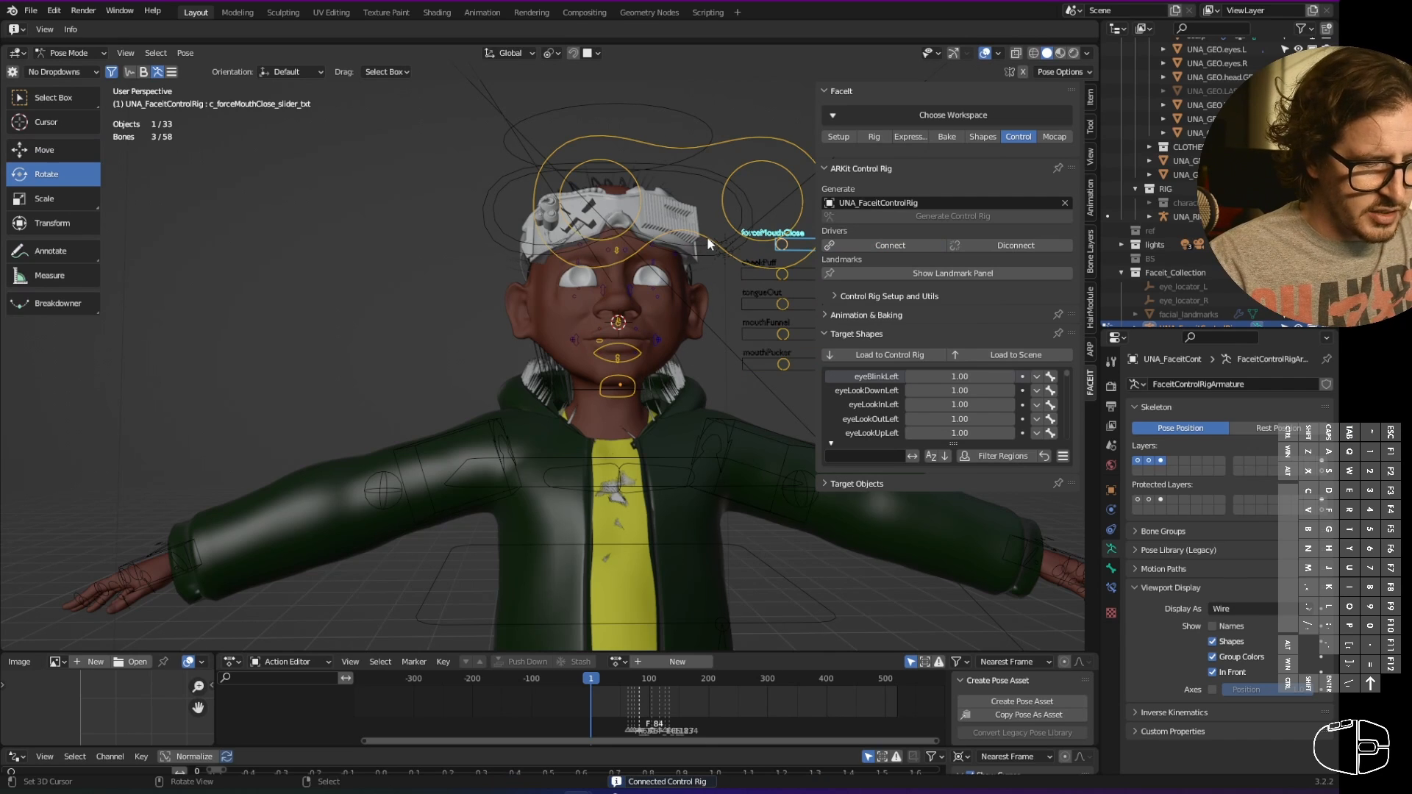
left_click(708, 236)
key("g")
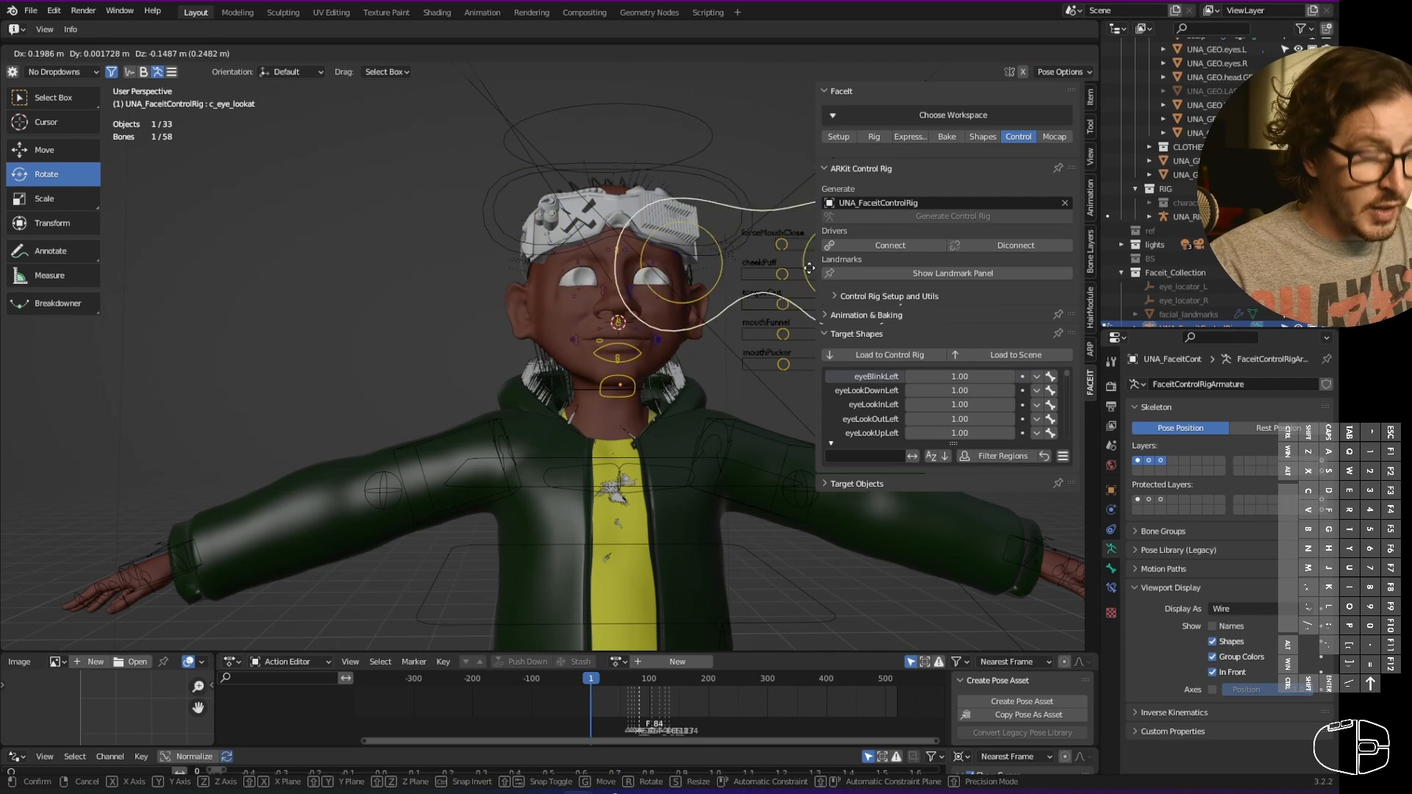
left_click(734, 308)
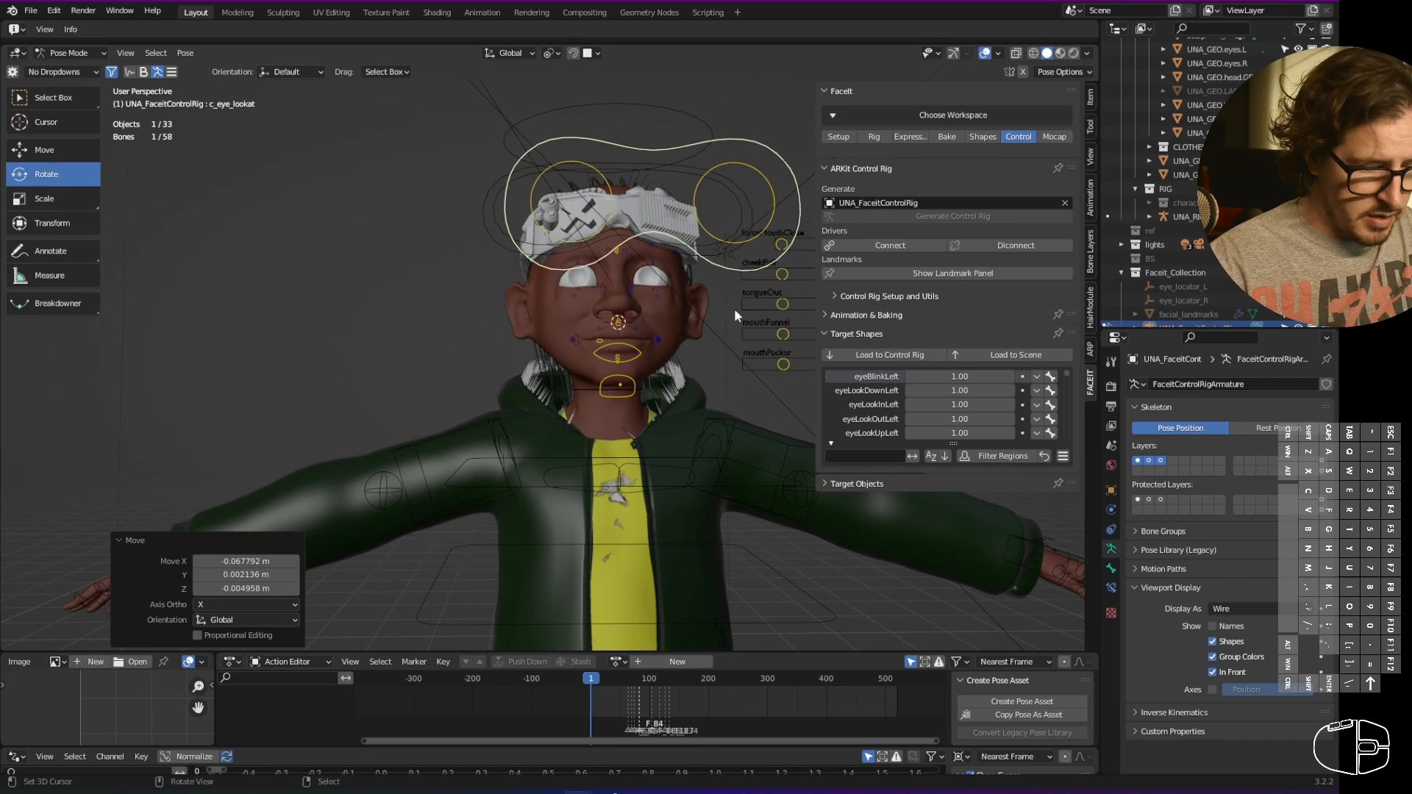
- Try moving the c_mouth_controller and c_lips_upper_roll controls, undoing each move
scroll(674, 337, "up", 4)
left_click(735, 357)
middle_click_drag(734, 357, 748, 391)
key("g")
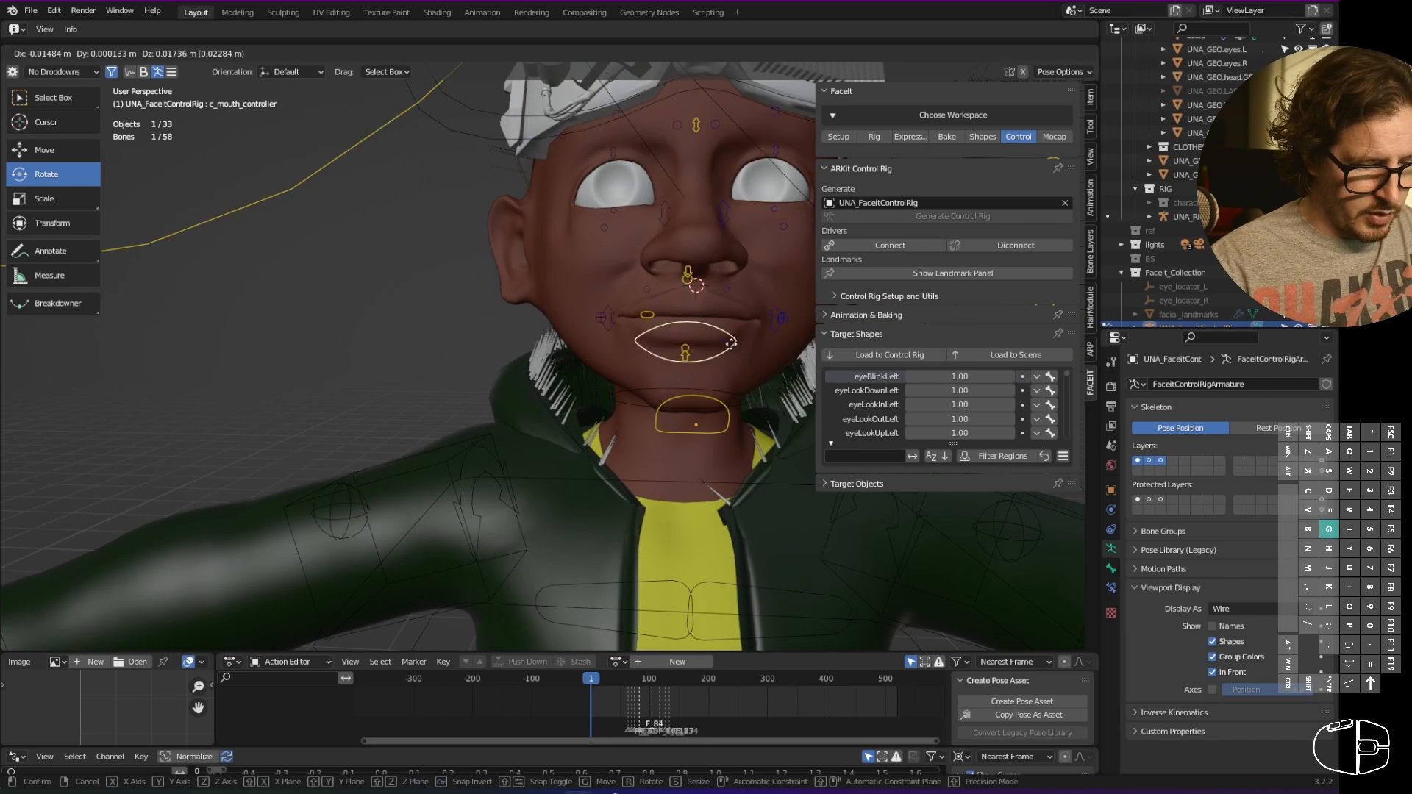
left_click(737, 385)
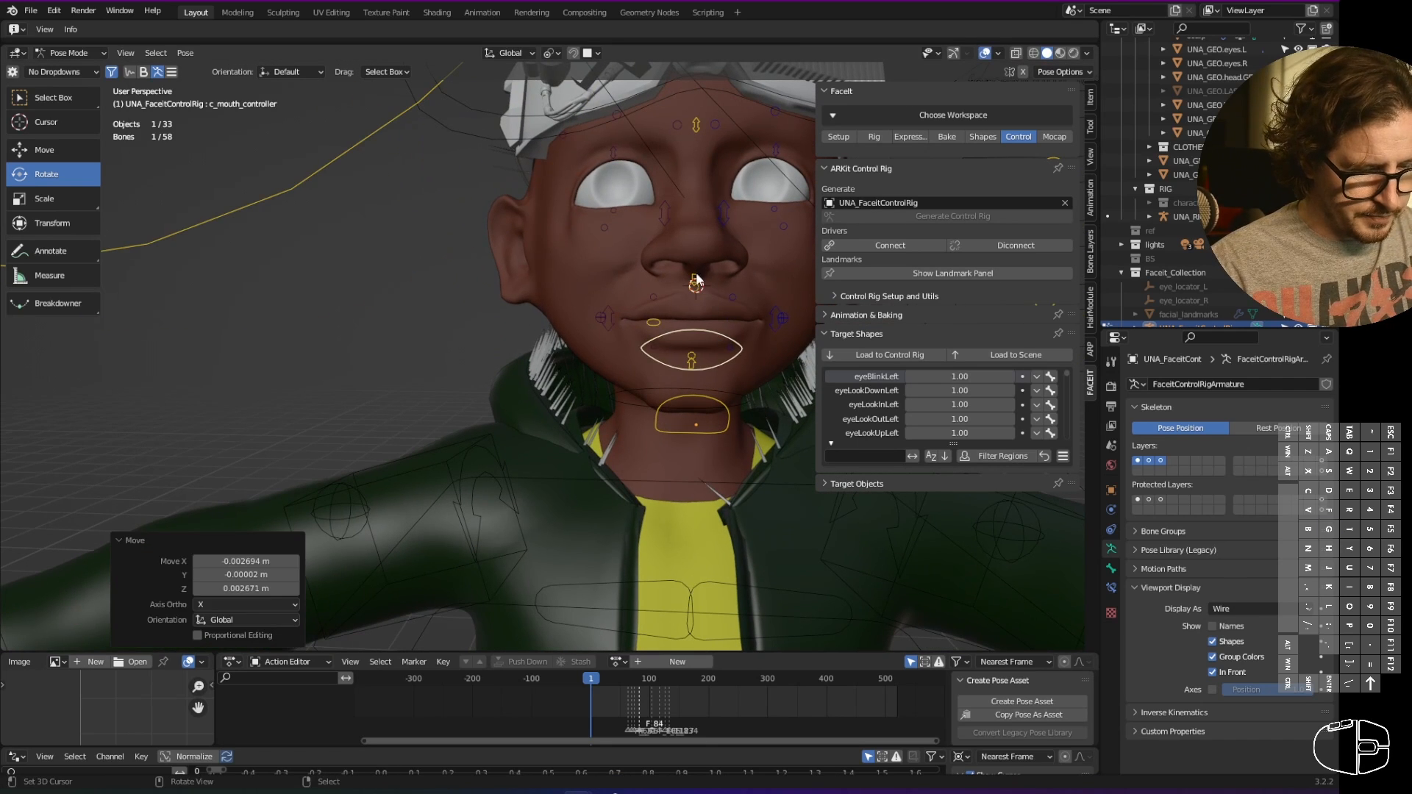
key("ctrl+z")
left_click(696, 285)
key("g")
left_click(731, 321)
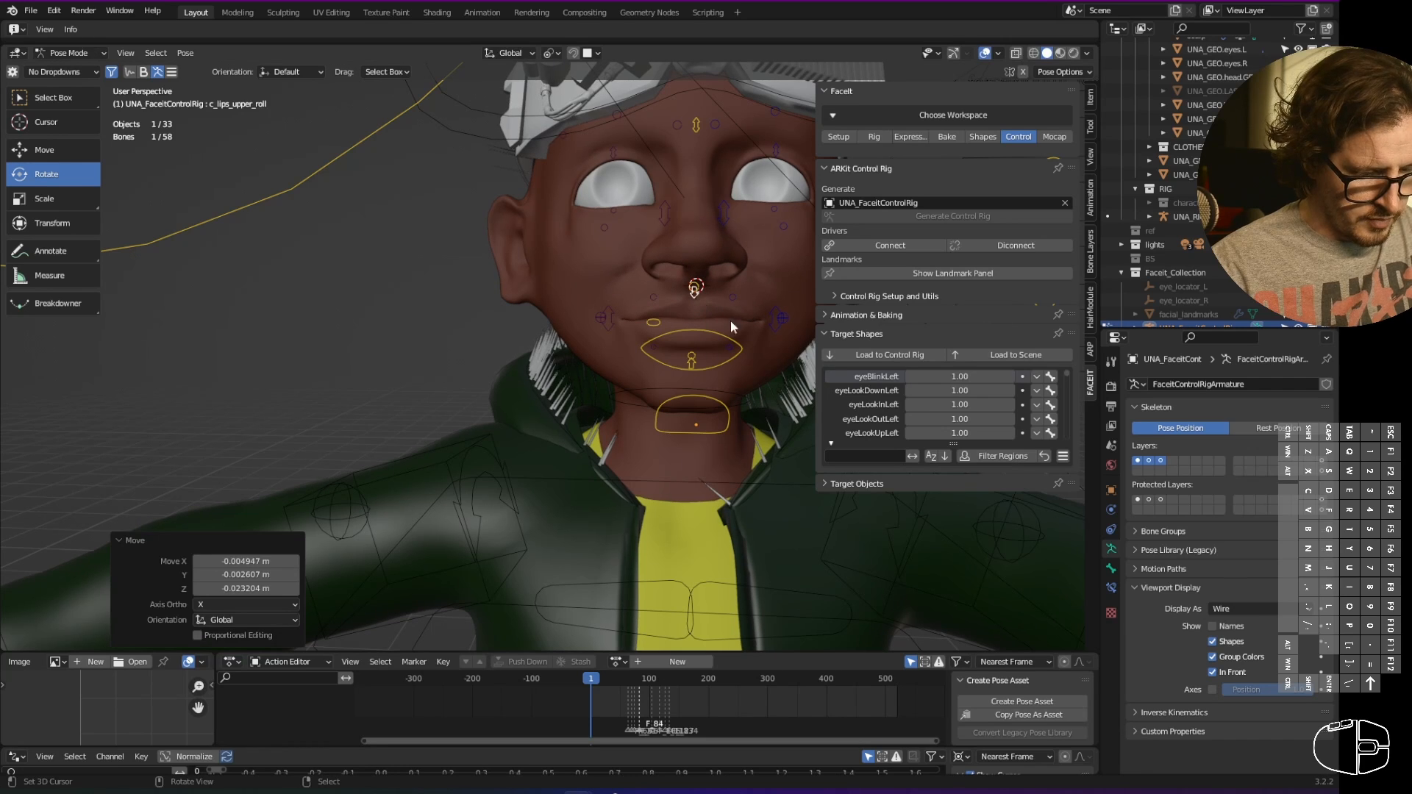
key("ctrl+z")
- Raise the c_lips_outer_upper.L control about 0.045 m and shift c_jaw_target about 0.015 m along X
left_click(732, 297)
key("g")
left_click(721, 363)
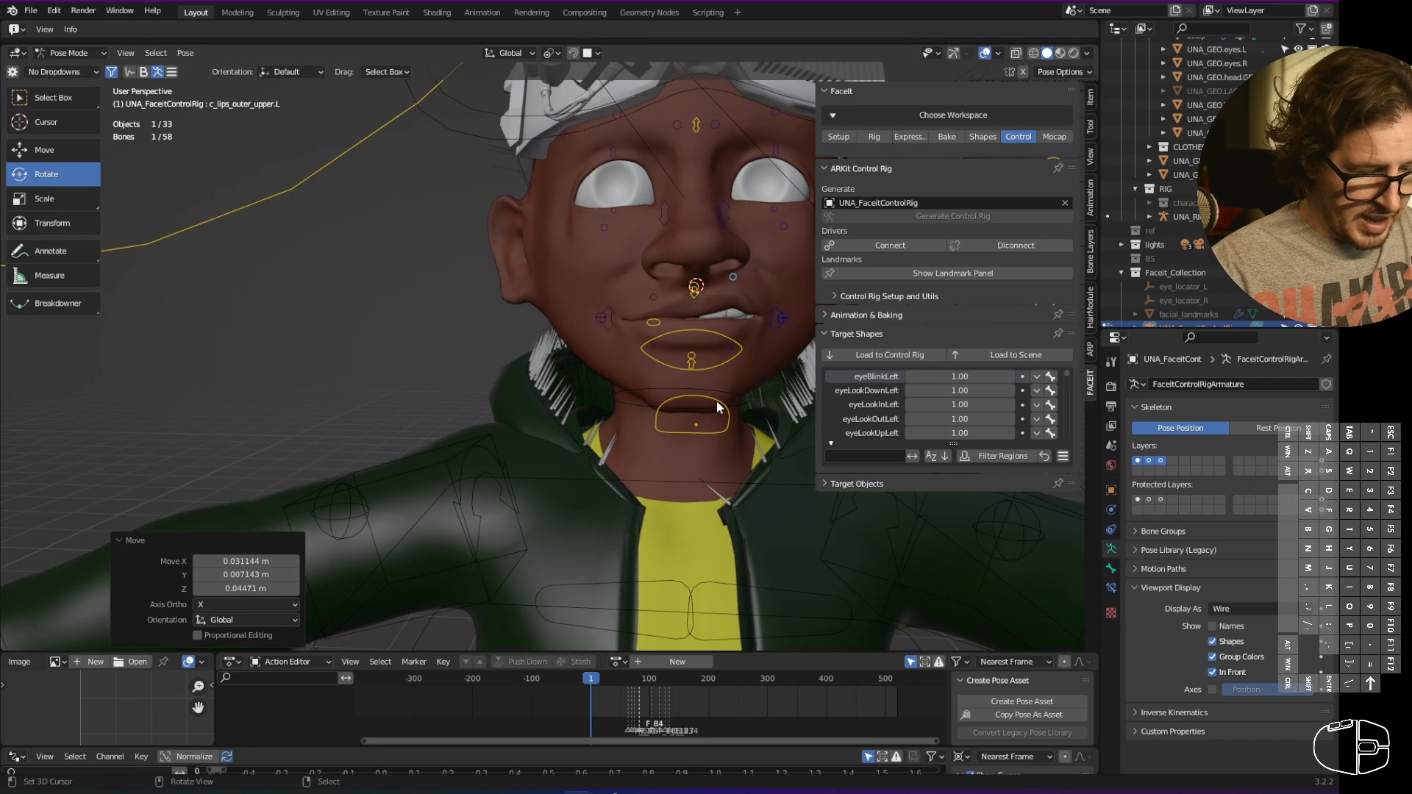
right_click(722, 405)
key("g")
left_click(744, 390)
middle_click_drag(765, 354, 740, 364)
- Test the left mouth-corner controls by moving them, raising c_lips_corner.L about 0.056 m
right_click(793, 318)
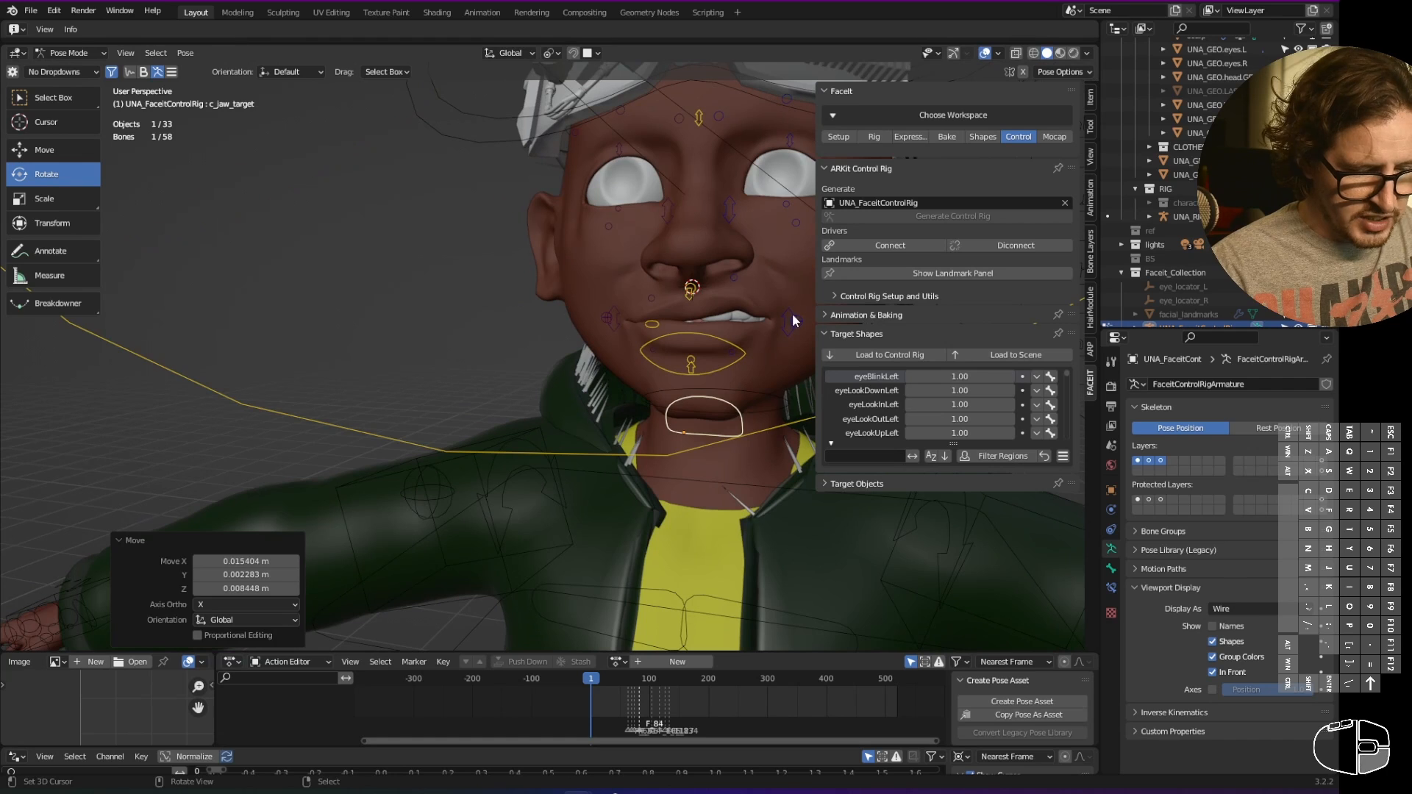
mouse_move(793, 321)
middle_mouse_down()
mouse_move(770, 345)
mouse_move(771, 321)
middle_mouse_up()
key("g")
left_click(777, 320)
right_click(771, 321)
key("g")
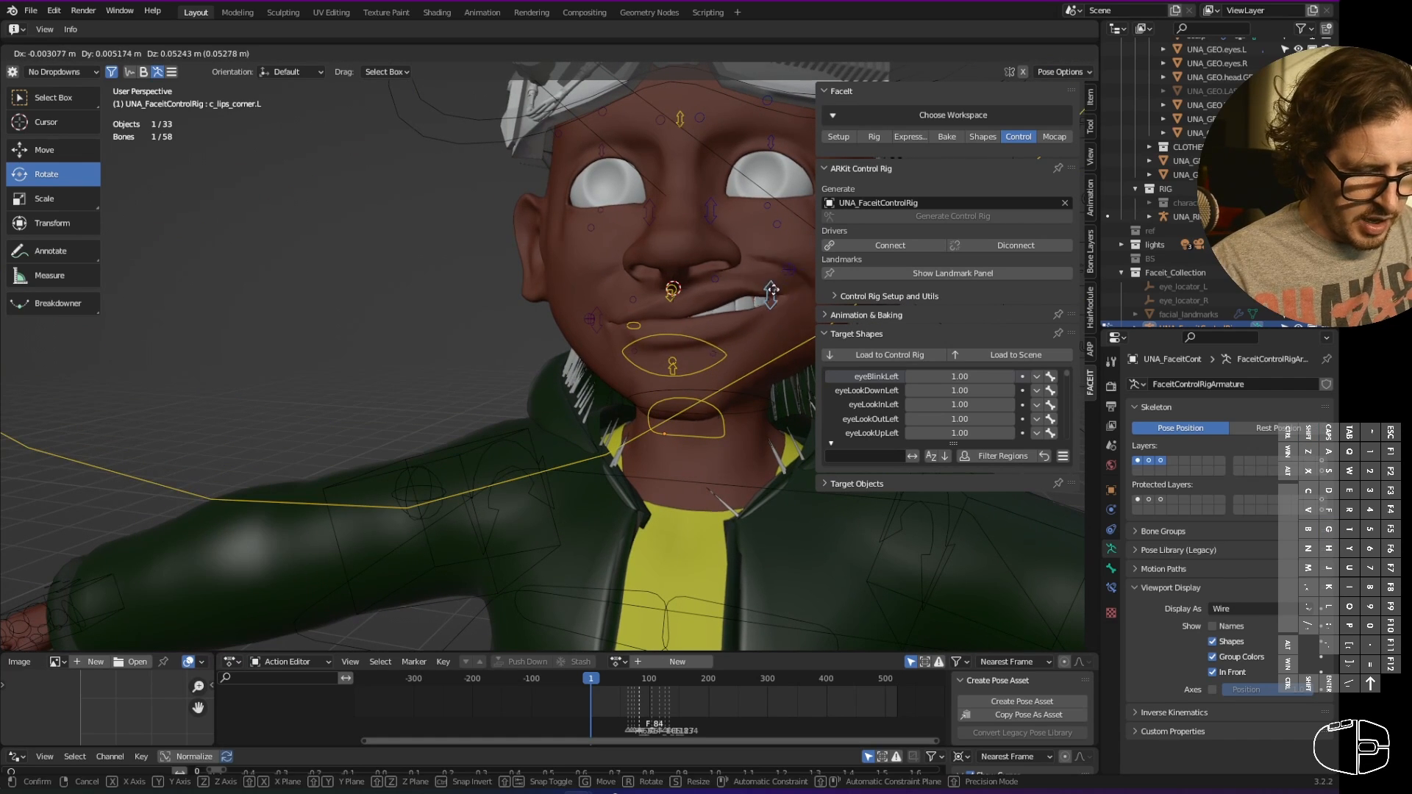
left_click(779, 309)
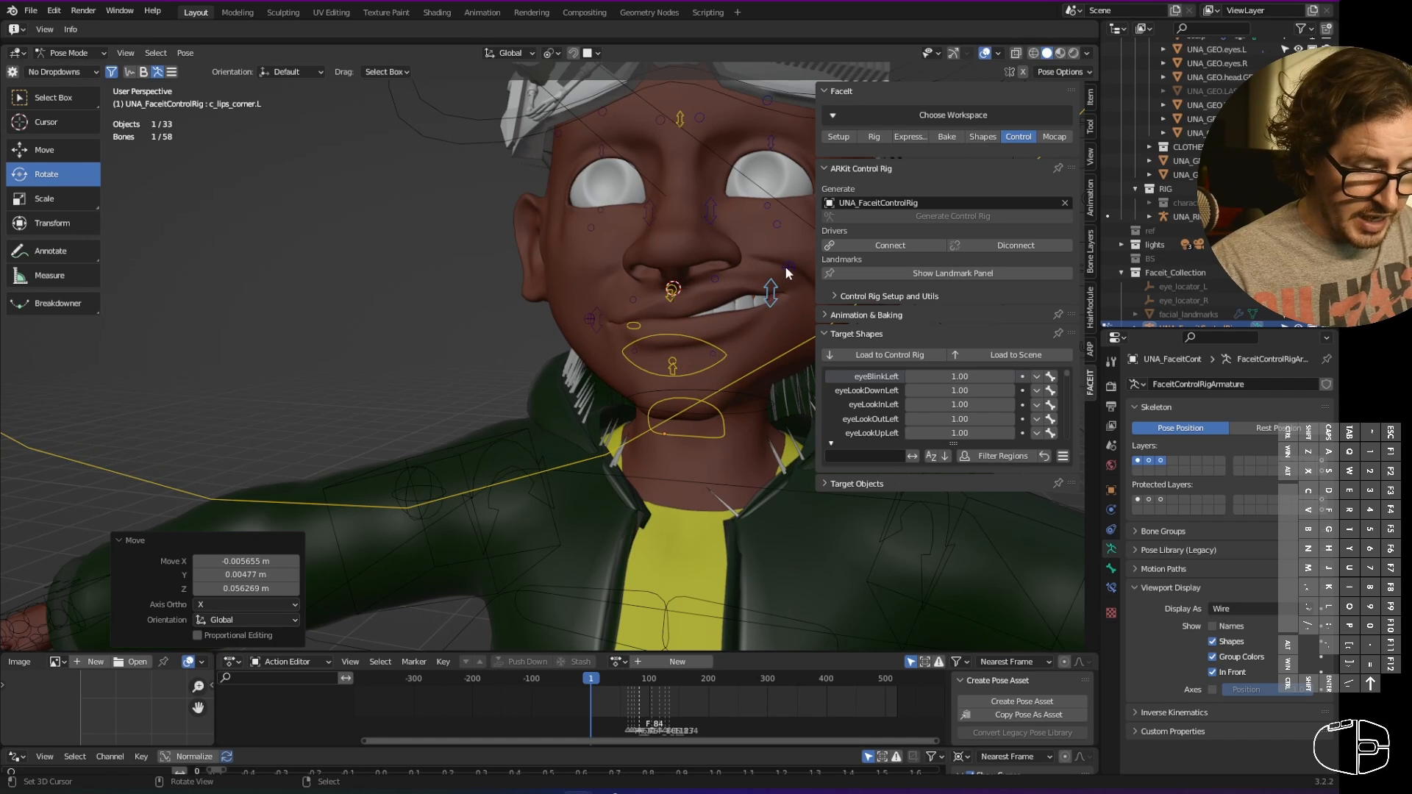
- Reposition the small adjust control at the left mouth corner and clear the location of c_lips_corner.L
right_click(787, 268)
key("g")
left_click(785, 315)
right_click(773, 295)
key("alt+g")
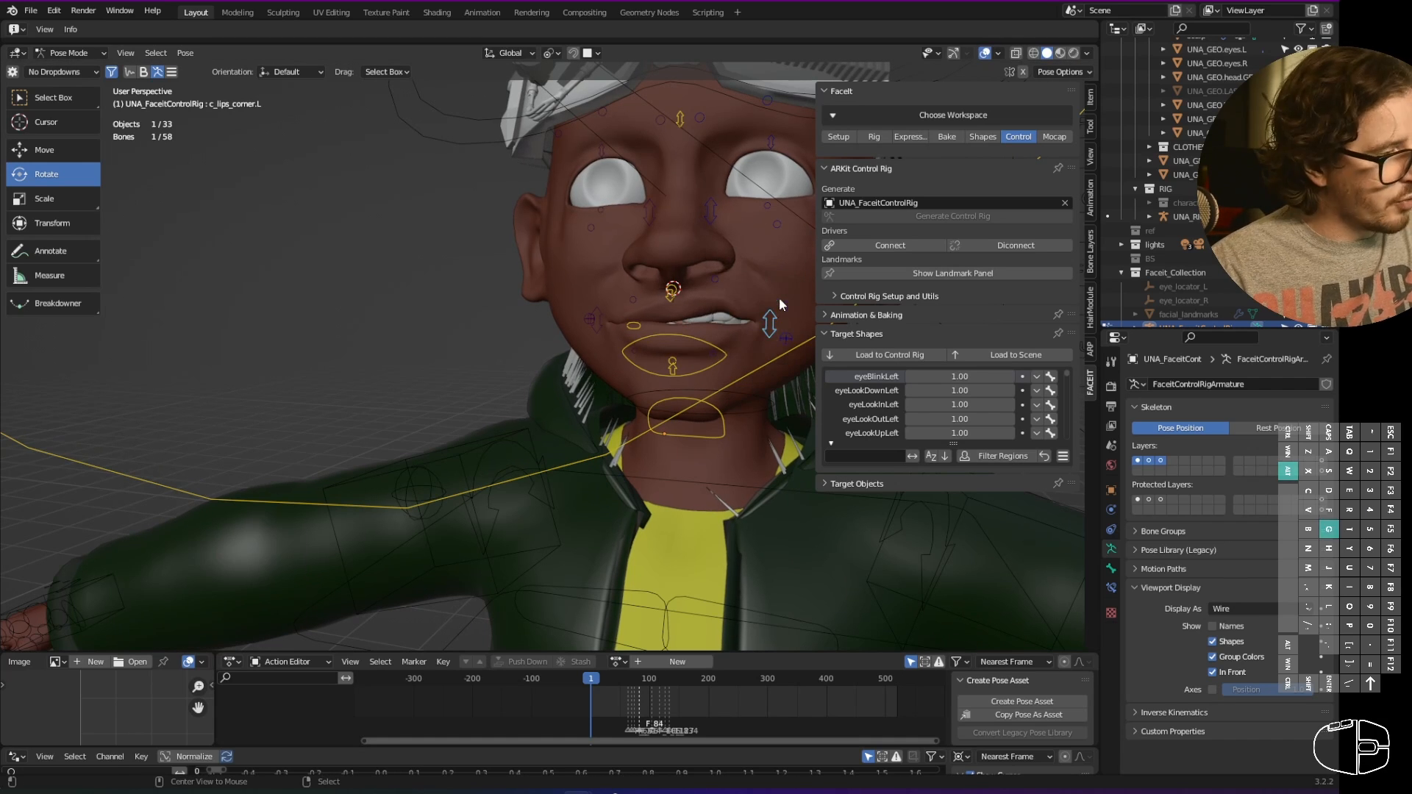
- Raise the c_lips_corner_adjust.L control about 0.031 m
right_click(779, 330)
key("g")
left_click(781, 315)
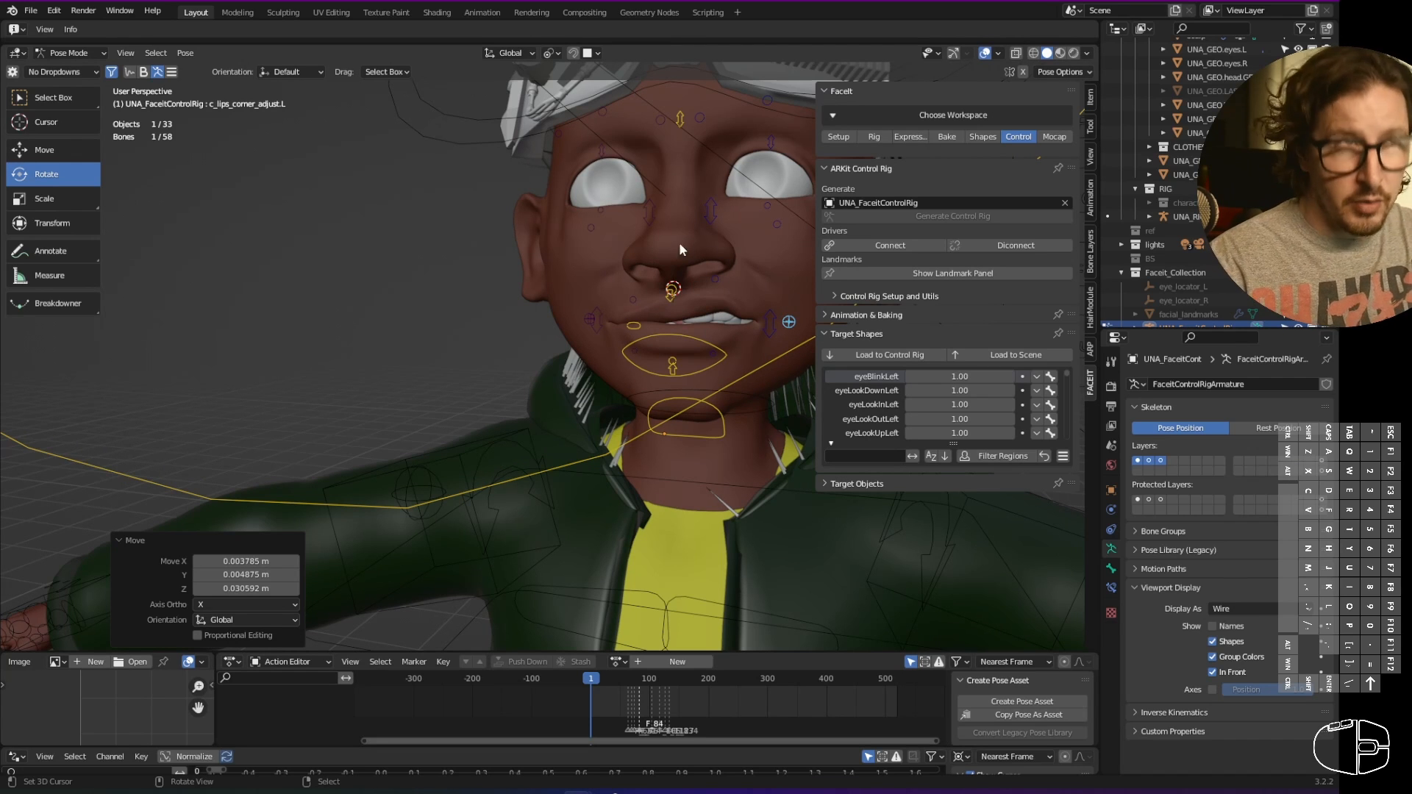
- Move the c_cheek_upper.L control and raise c_eyelid_lower.L about 0.07 m
middle_click_drag(678, 241, 686, 278, "shift")
right_click(713, 256)
key("g")
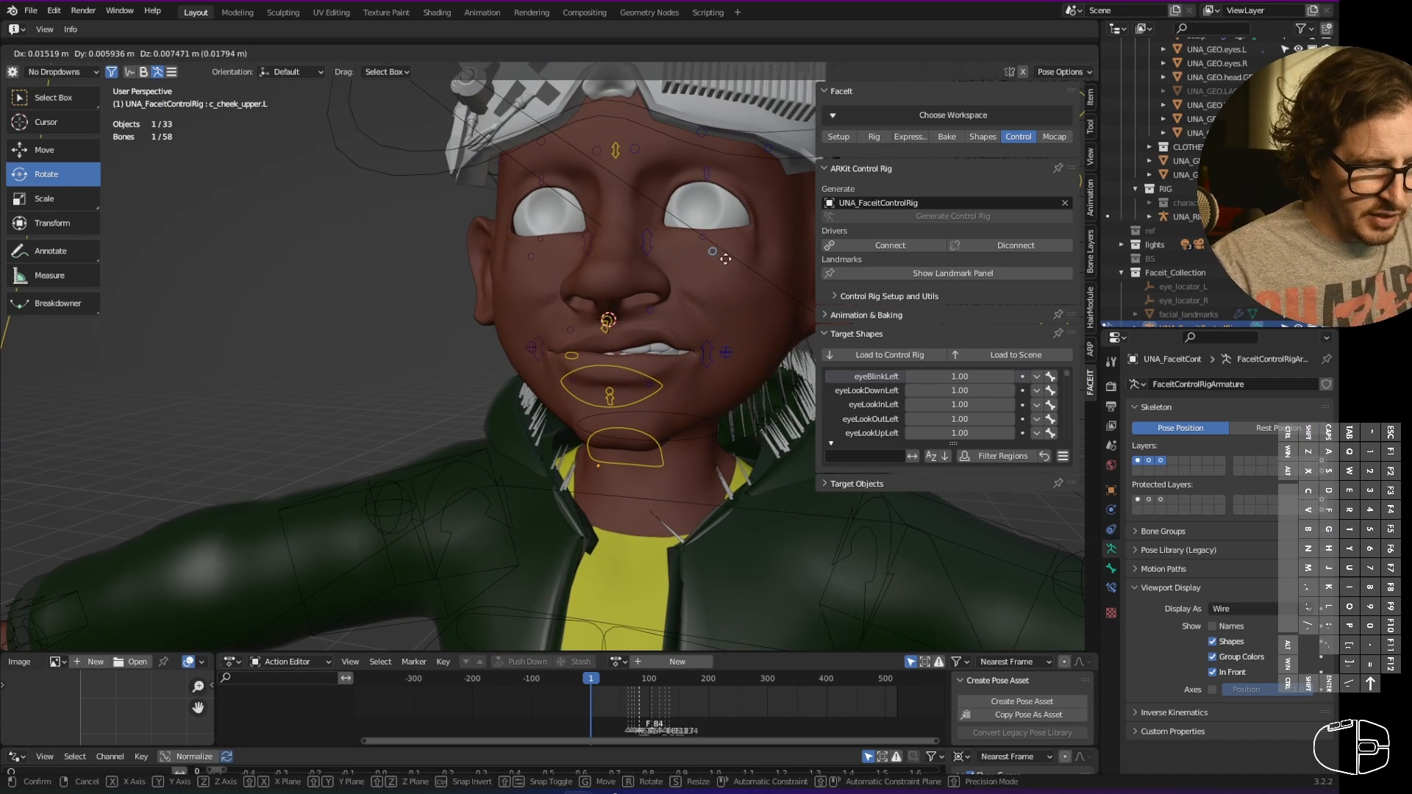
left_click(707, 237)
right_click(707, 237)
key("g")
left_click(707, 215)
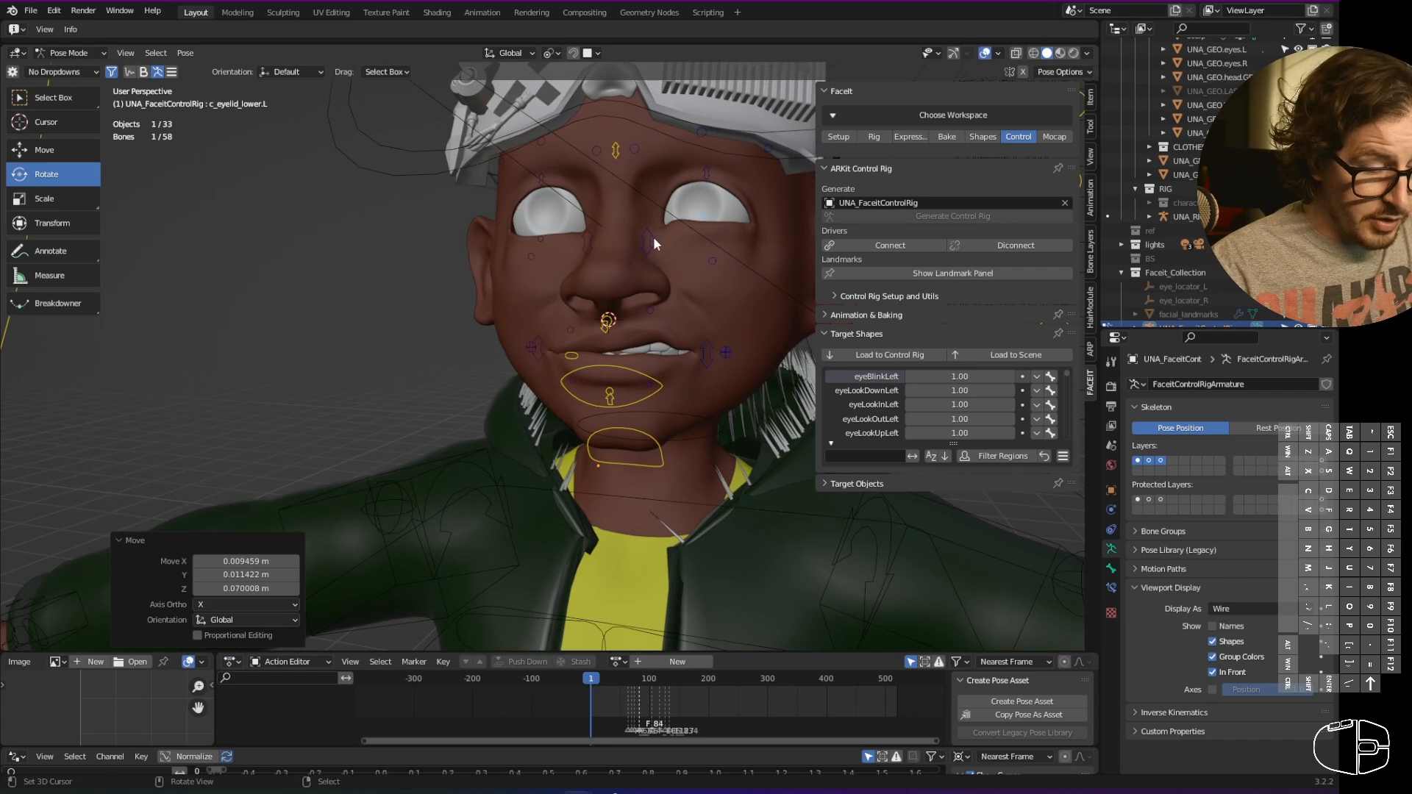
right_click(653, 239)
key("s")
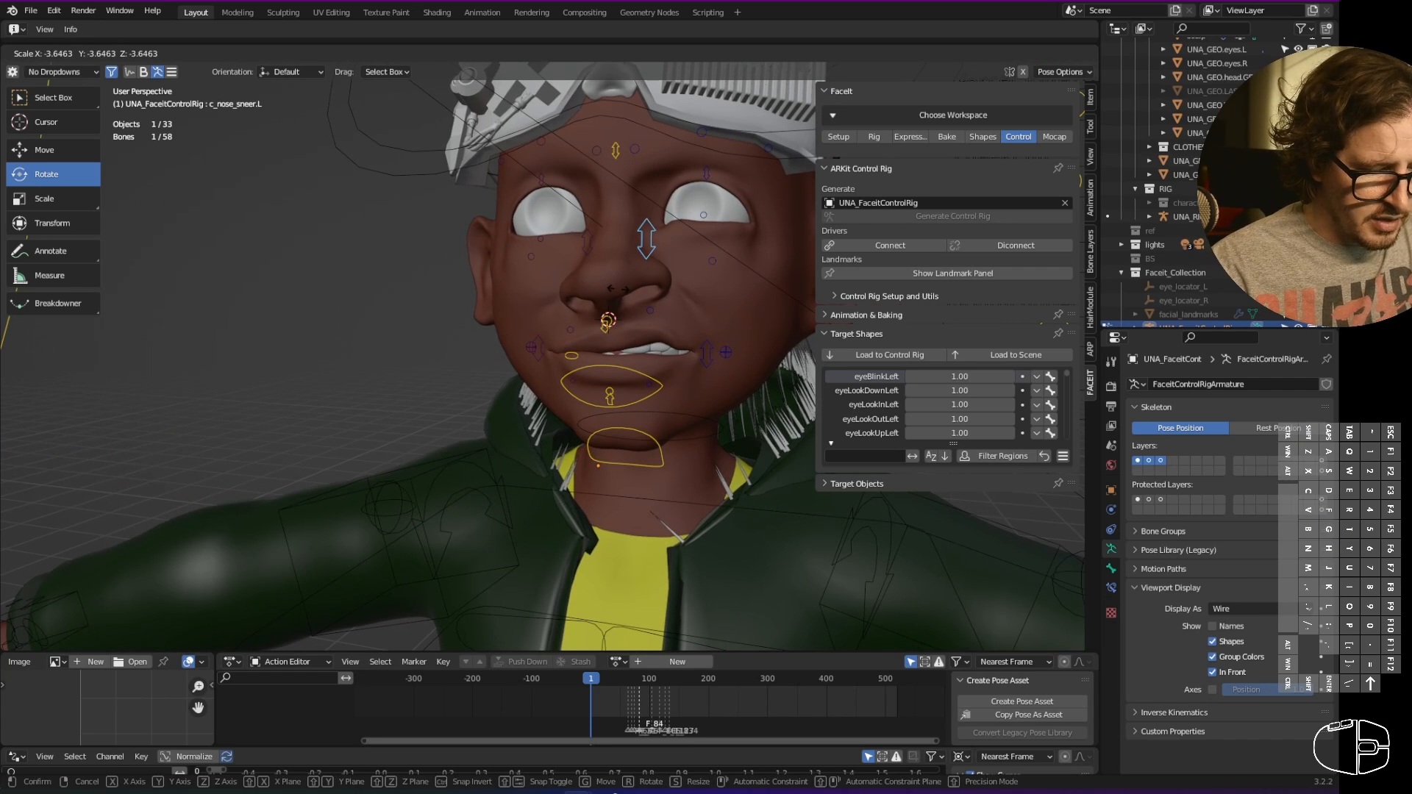
key("Escape")
- Lower the c_eyelid_upper.L control about 0.13 m to close the character's left eye
right_click(710, 216)
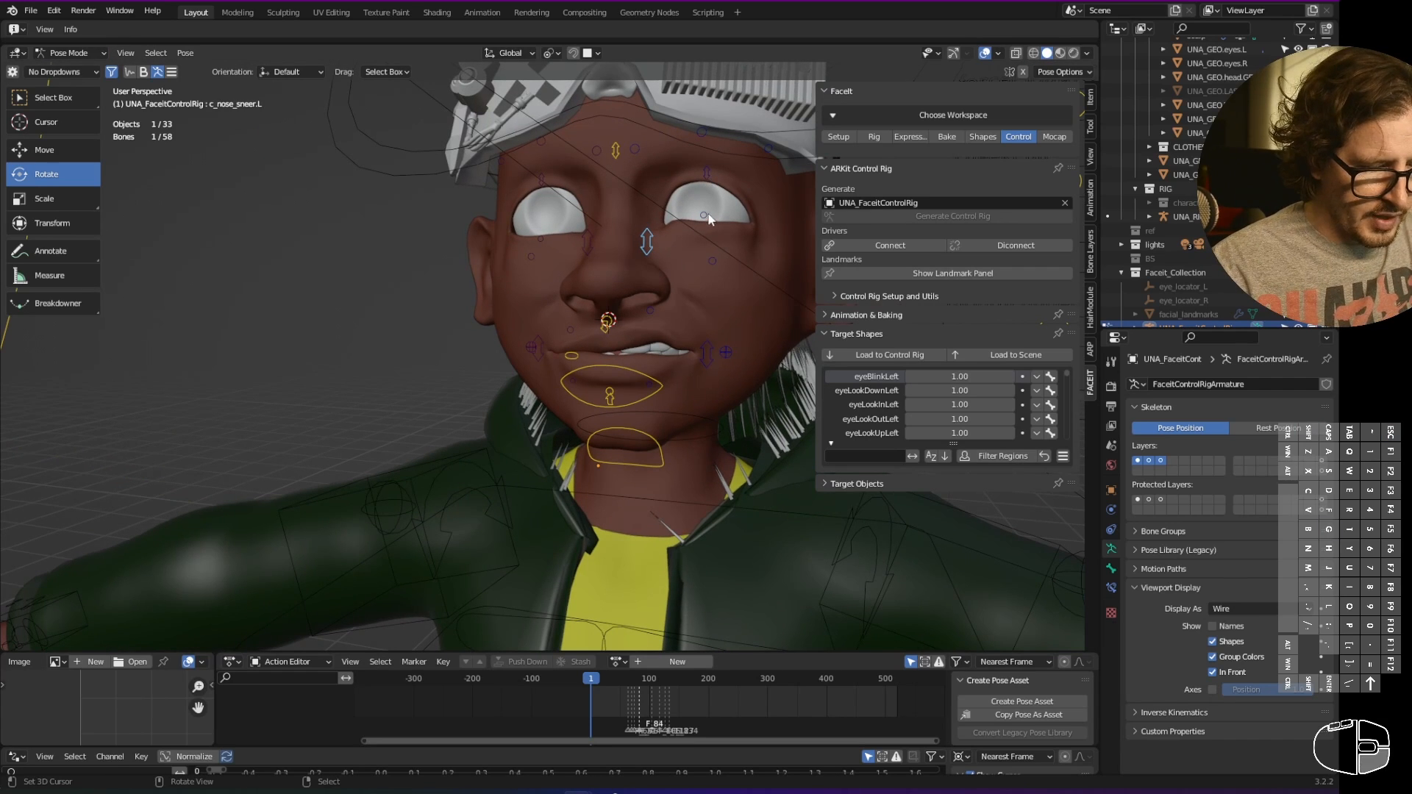
right_click(705, 181)
key("g")
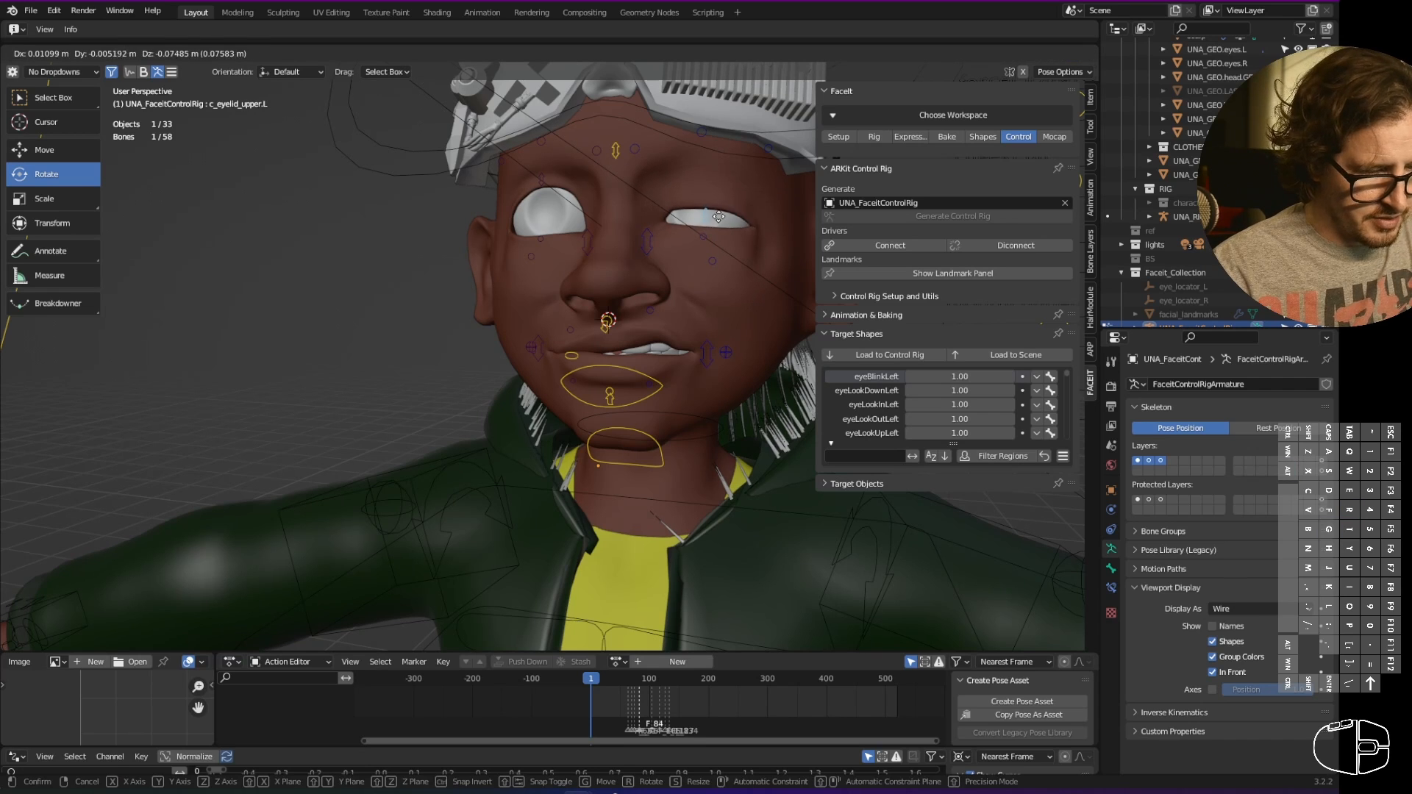
left_click(713, 240)
middle_click_drag(712, 241, 743, 244)
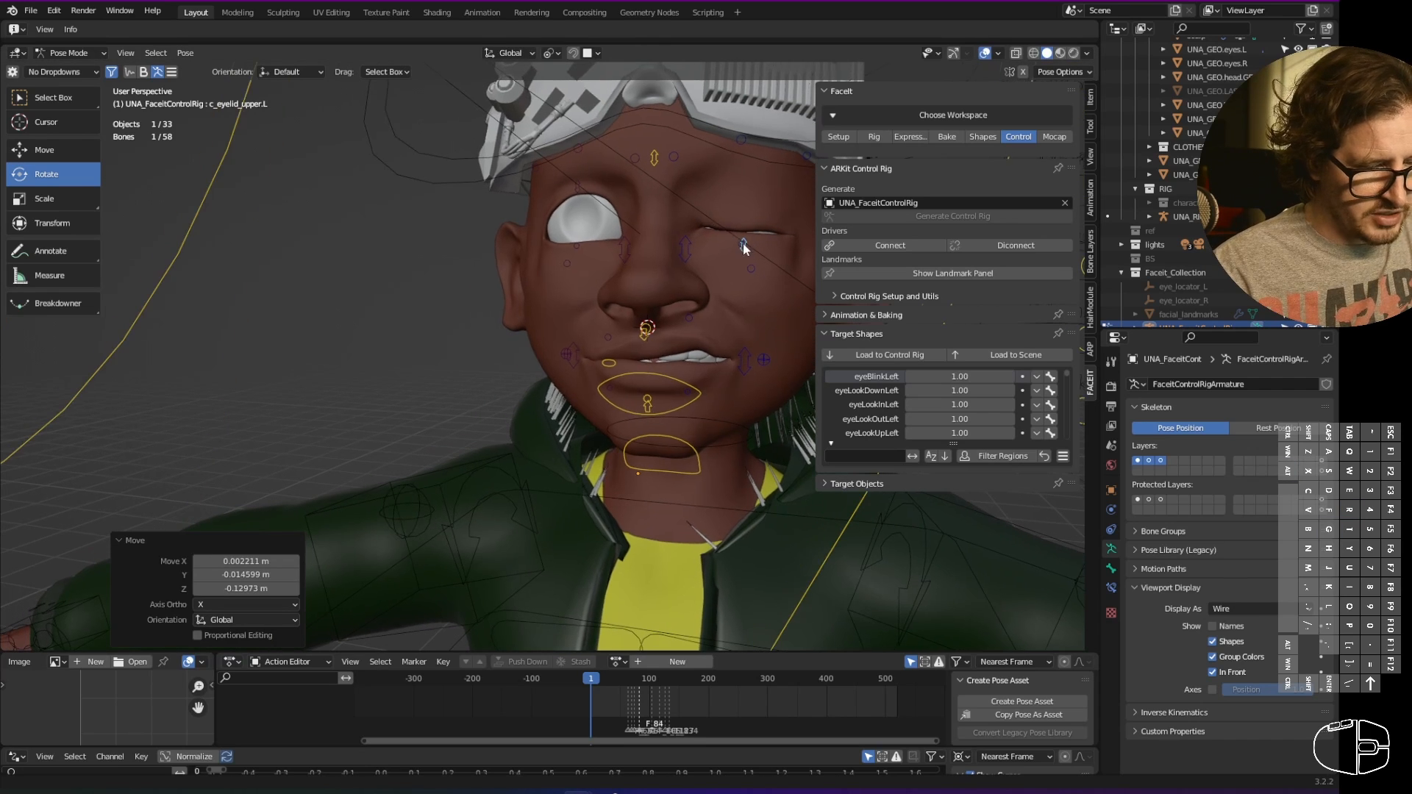
- Lower the c_eyelid_upper.R control about 0.19 m to close the character's right eye
right_click(579, 190)
key("g")
left_click(584, 294)
middle_click_drag(584, 294, 701, 267)
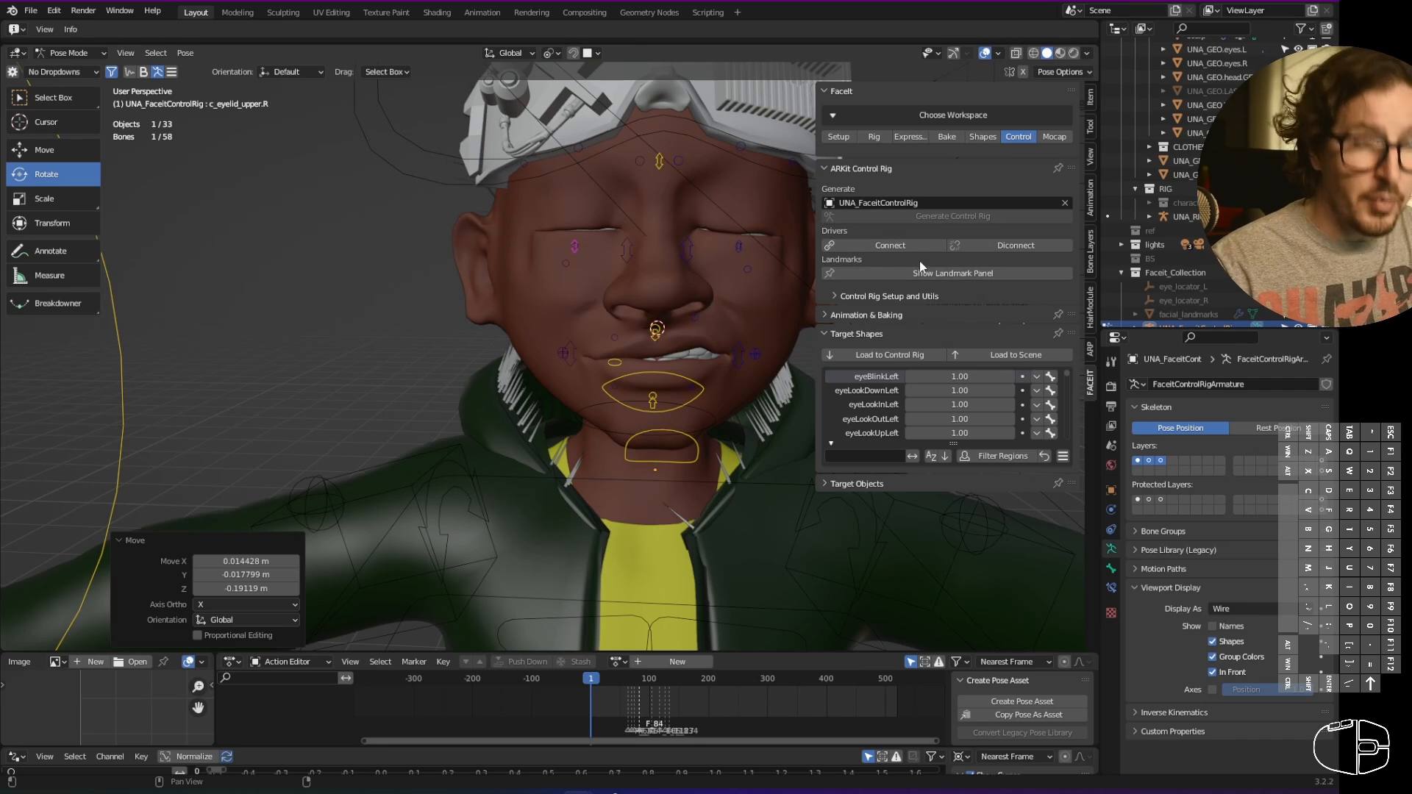
- Examine Faceit's control rig utilities, animation and baking options, target shapes and objects, and the mocap utilities
left_click(914, 293)
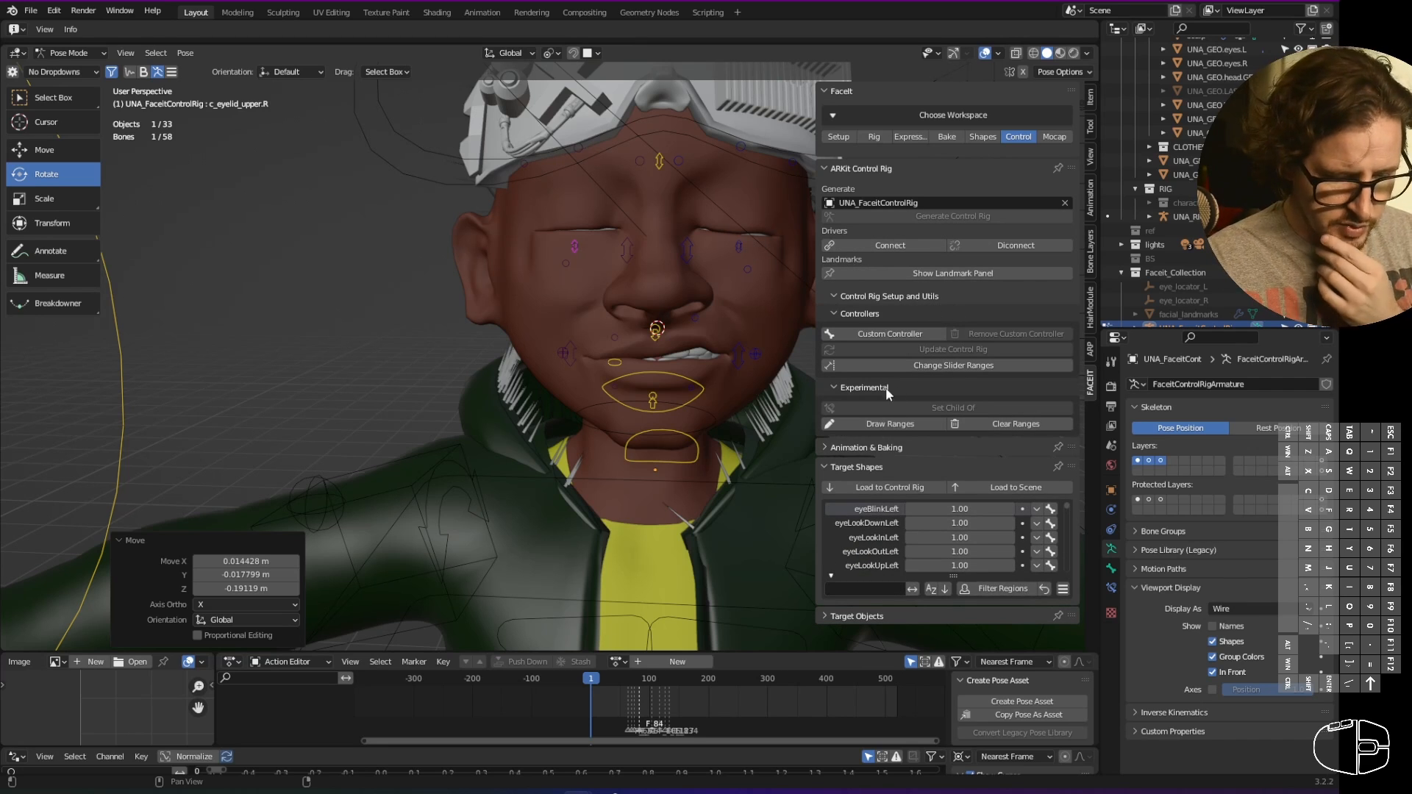
left_click(891, 448)
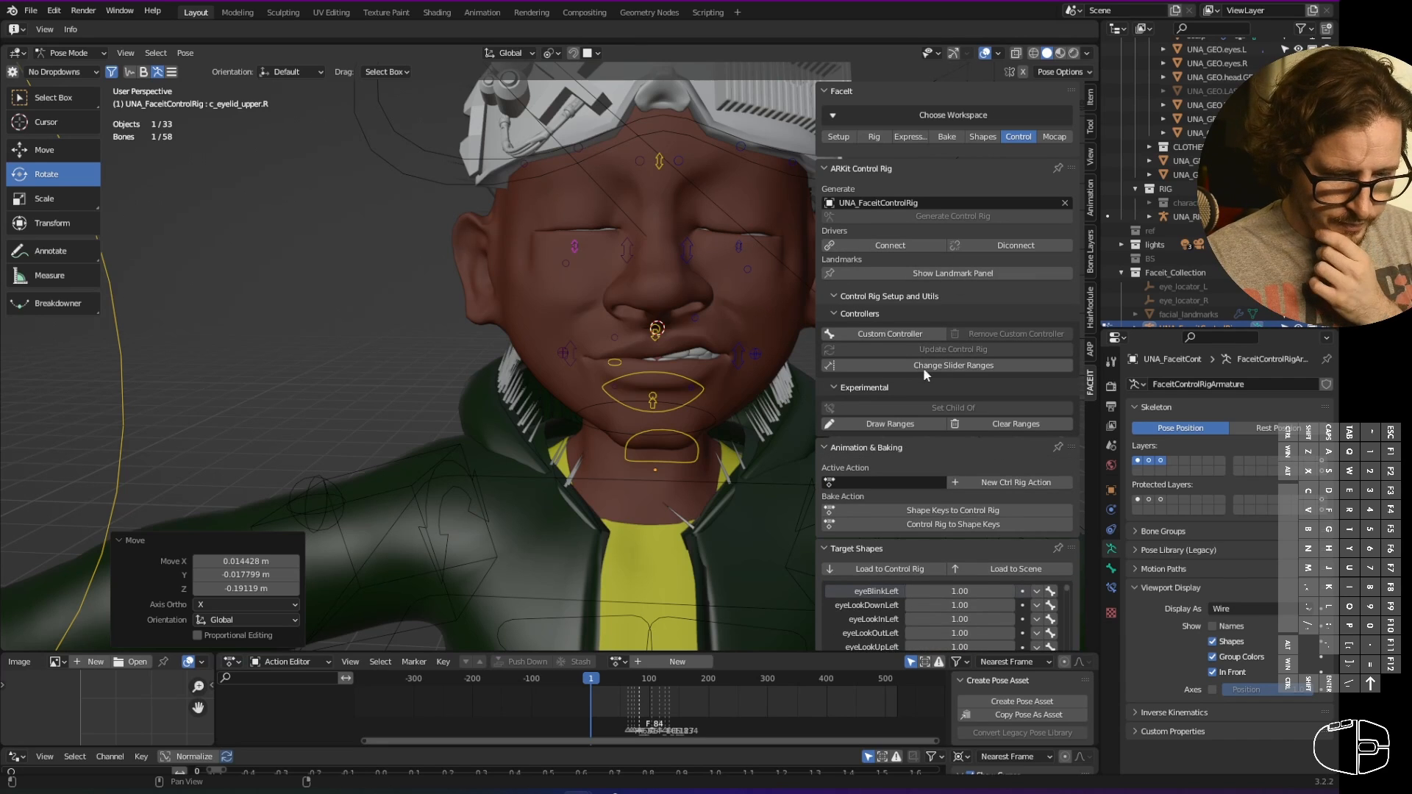
scroll(924, 357, "down", 2)
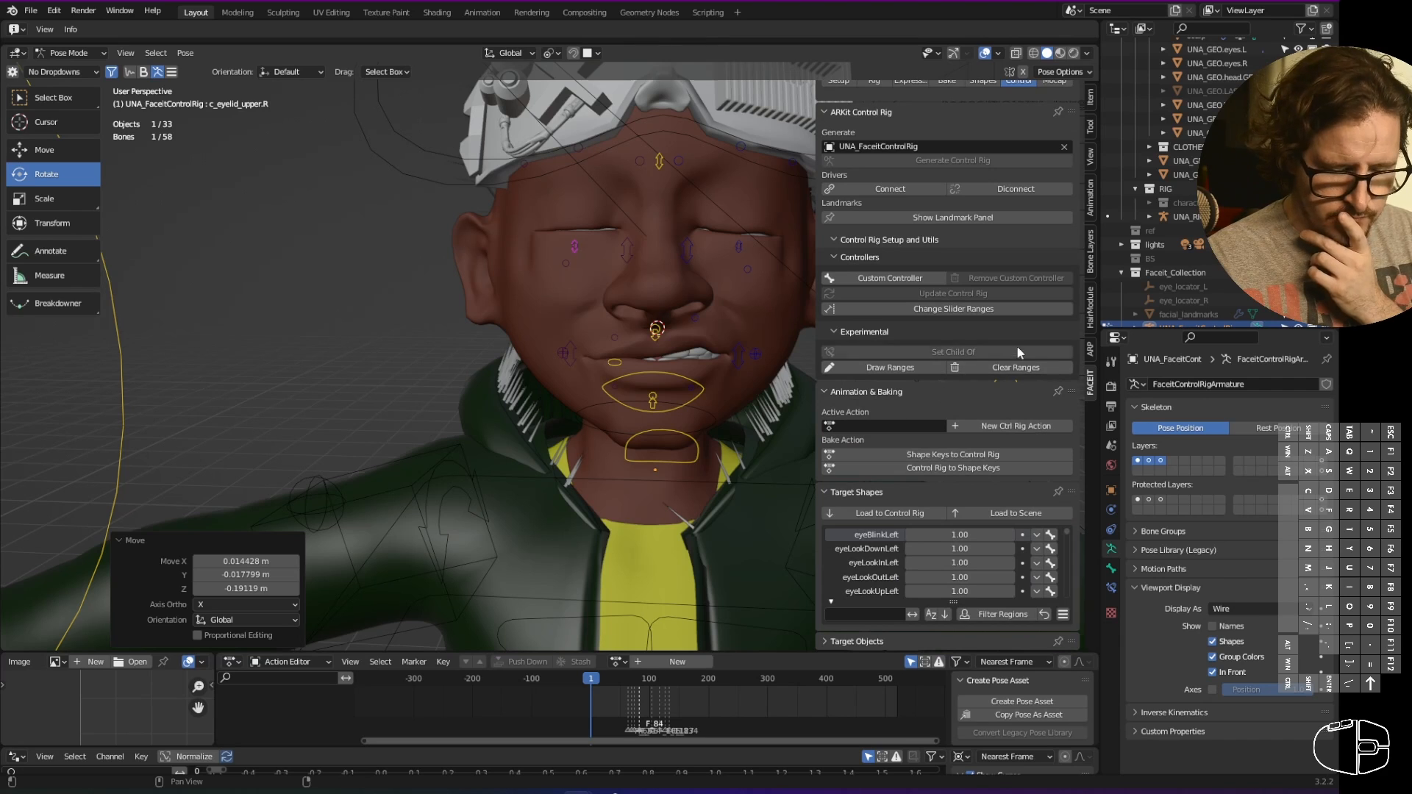
left_click(893, 237)
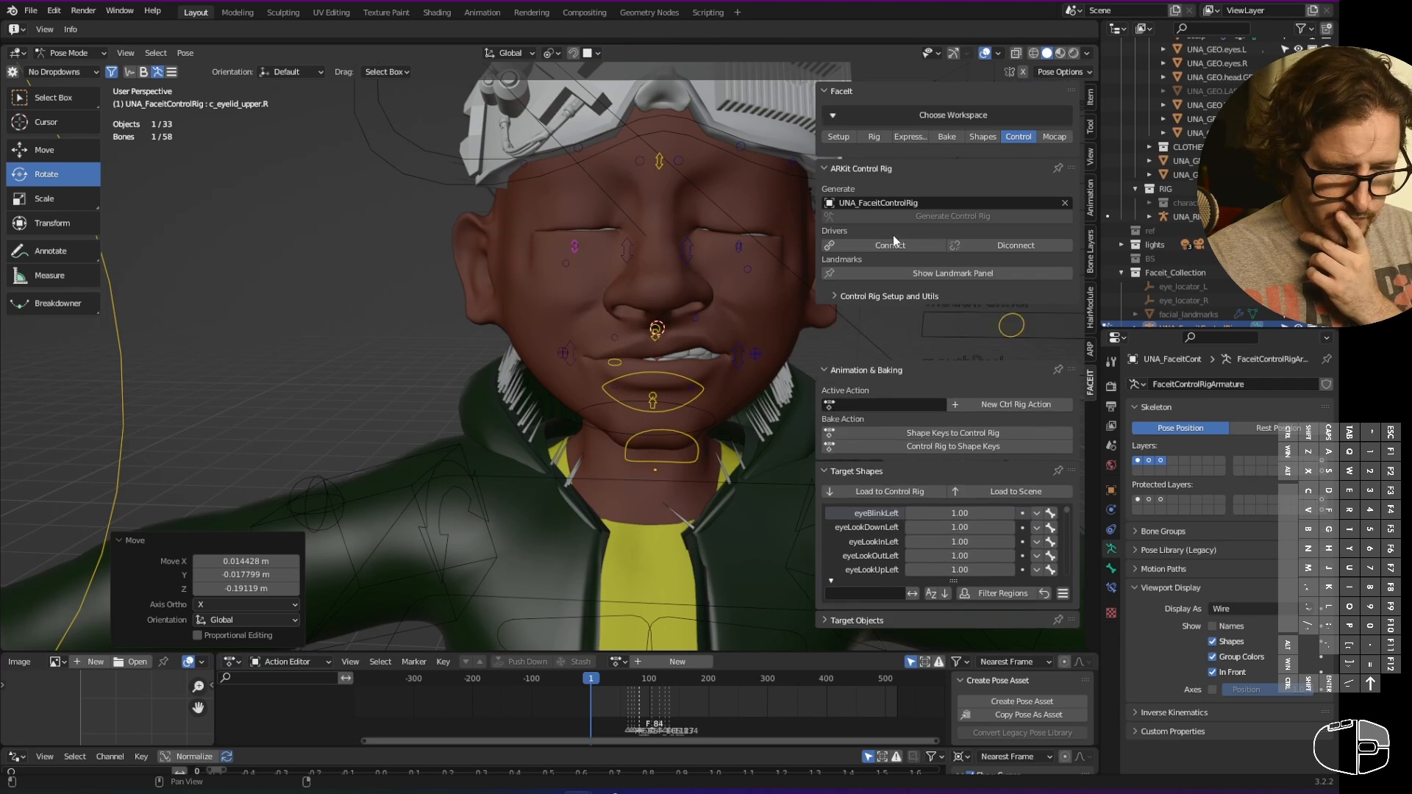
left_click(887, 565)
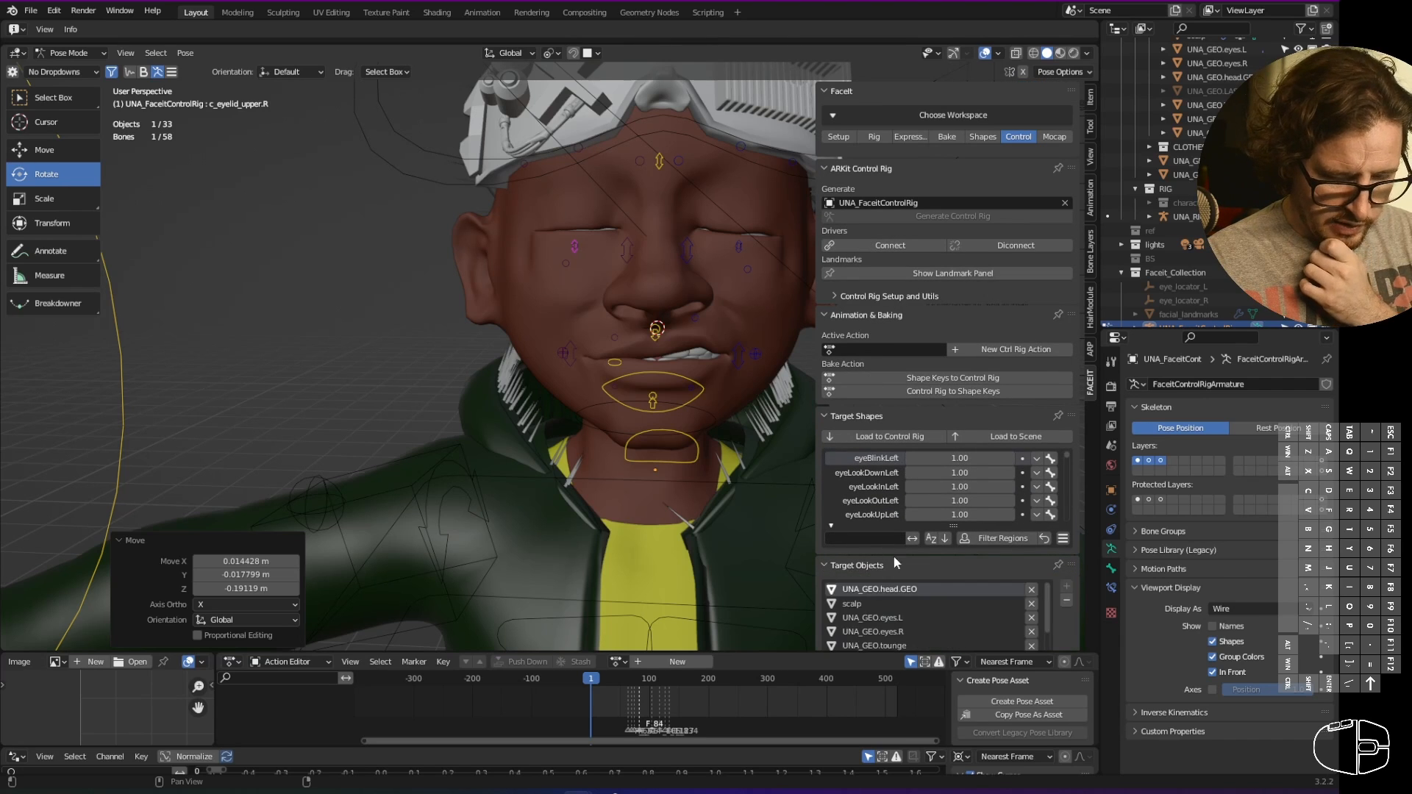
scroll(920, 485, "down", 13)
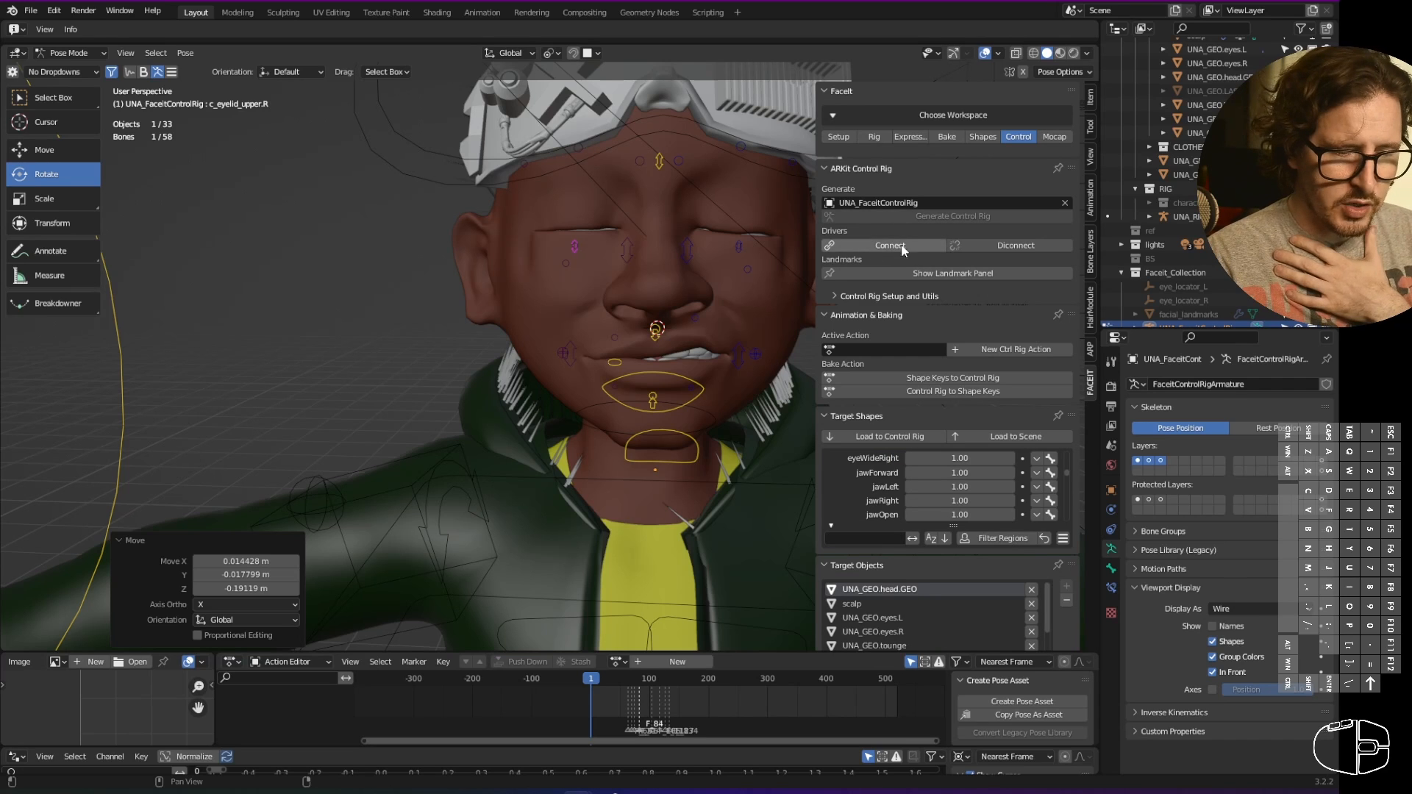
left_click(913, 297)
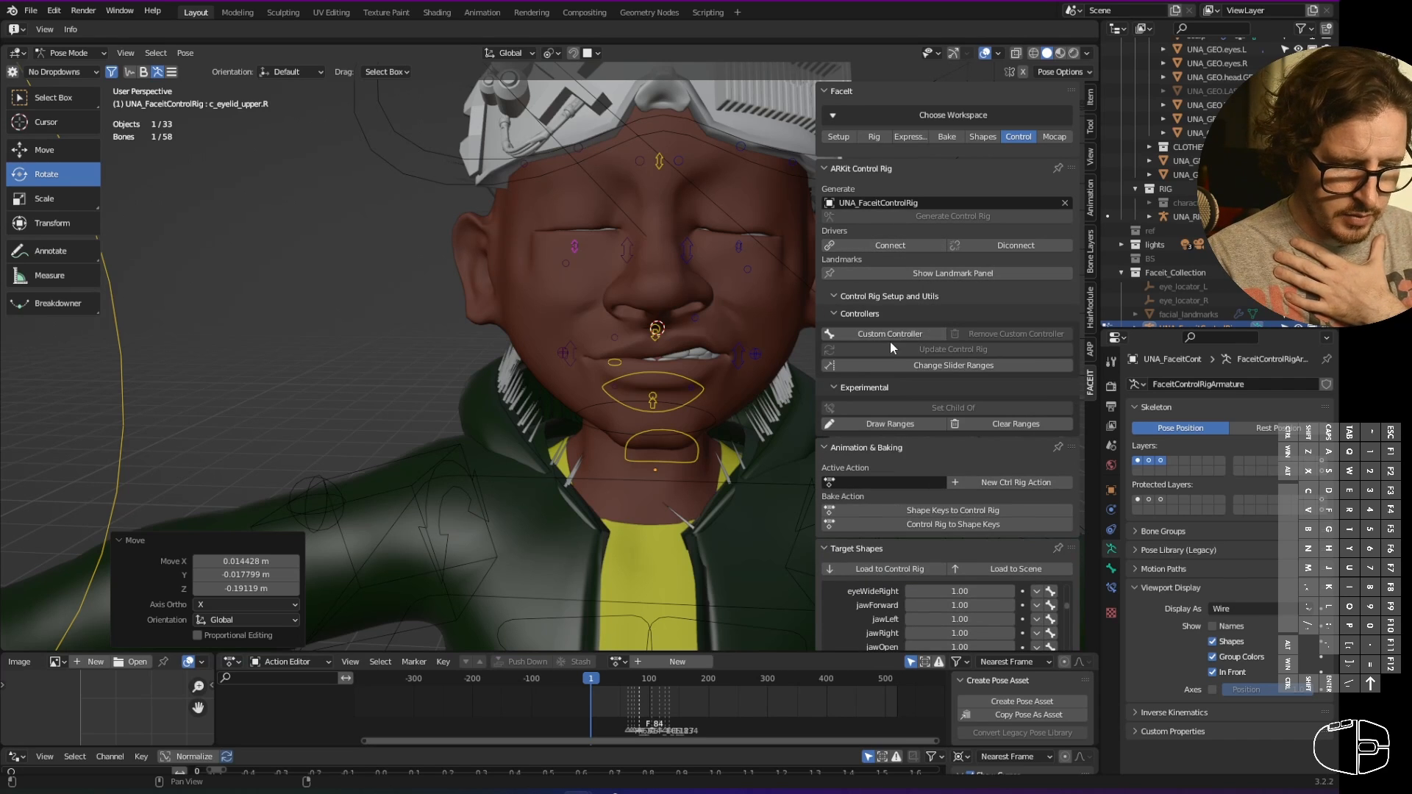
scroll(891, 379, "down", 5)
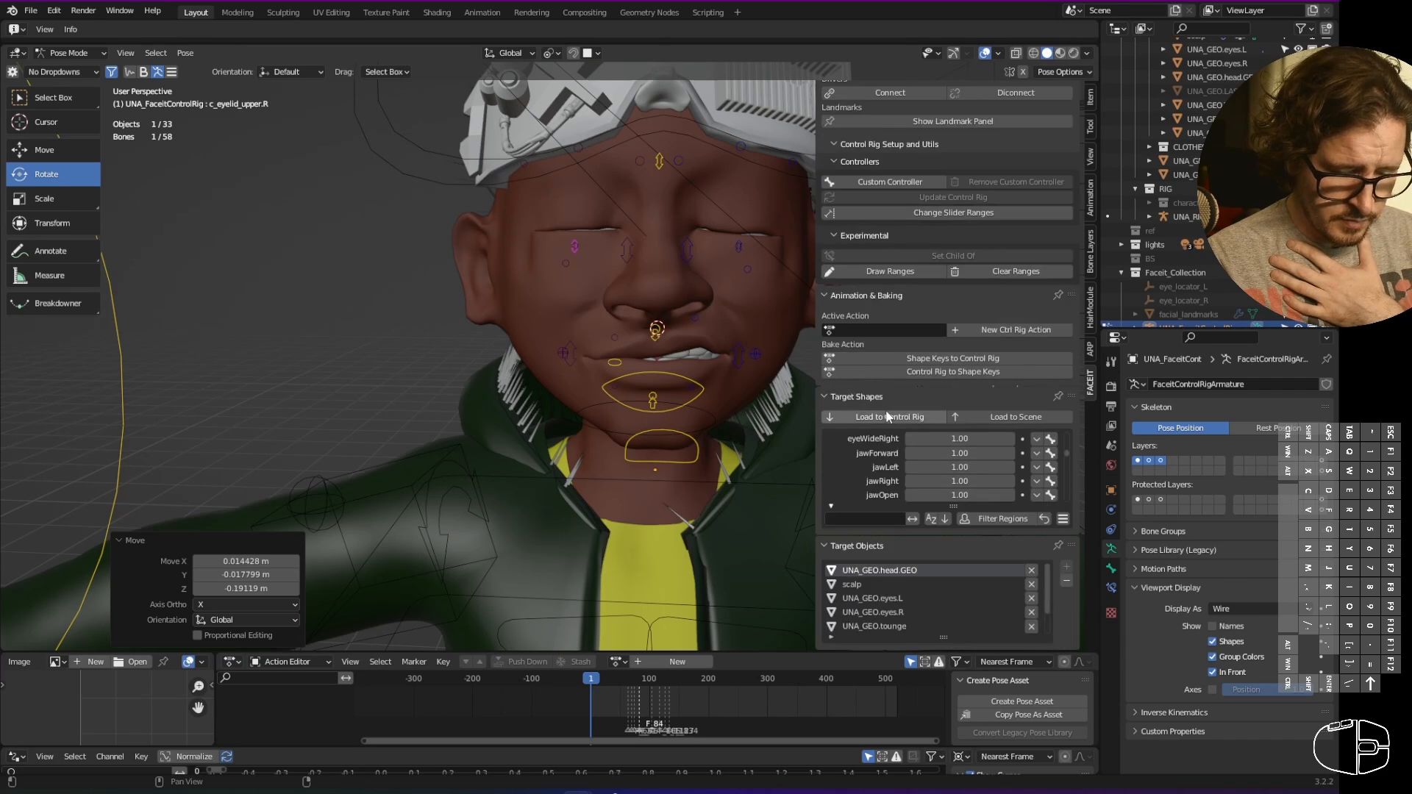
scroll(912, 481, "down", 12)
left_click(875, 546)
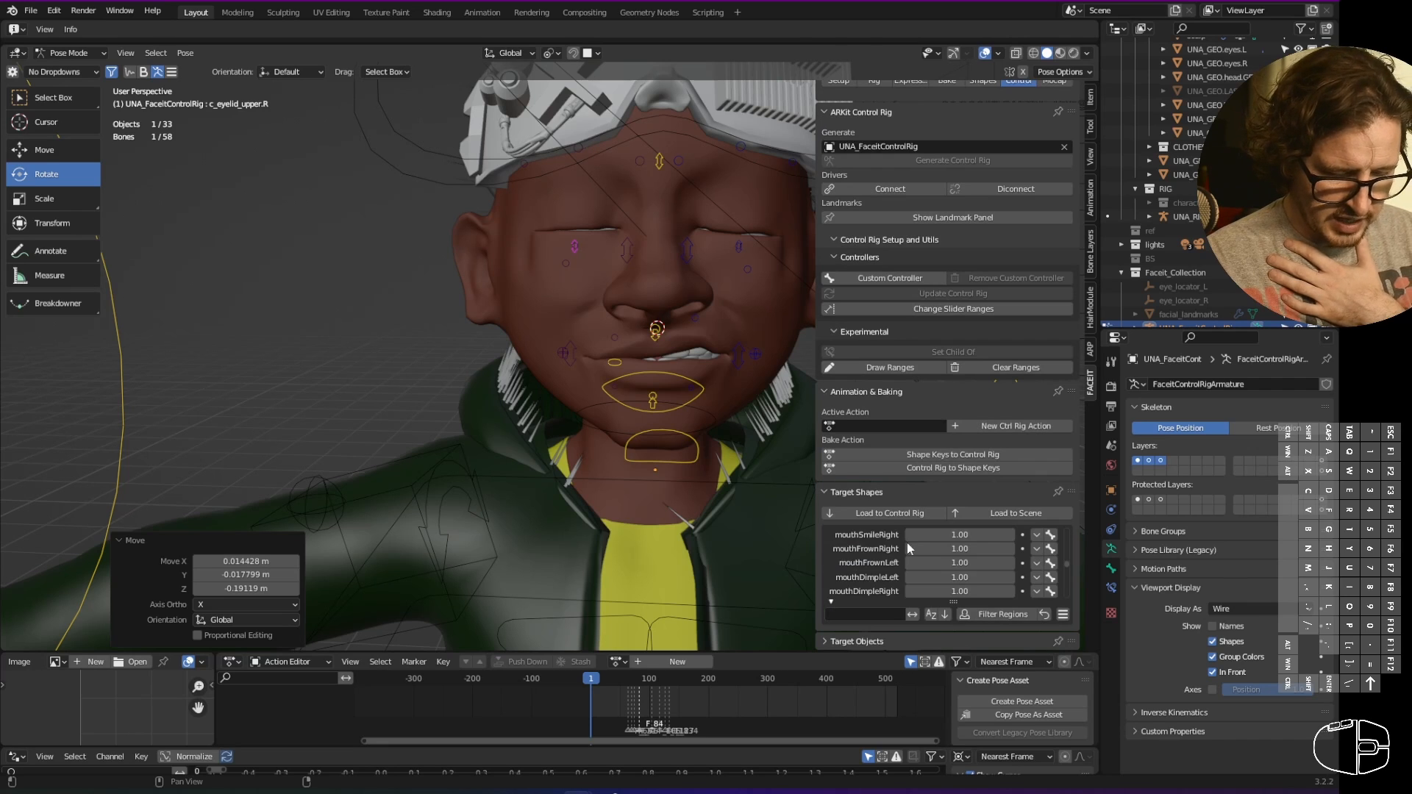
scroll(907, 559, "down", 6)
scroll(1052, 85, "up", 3)
left_click(1058, 140)
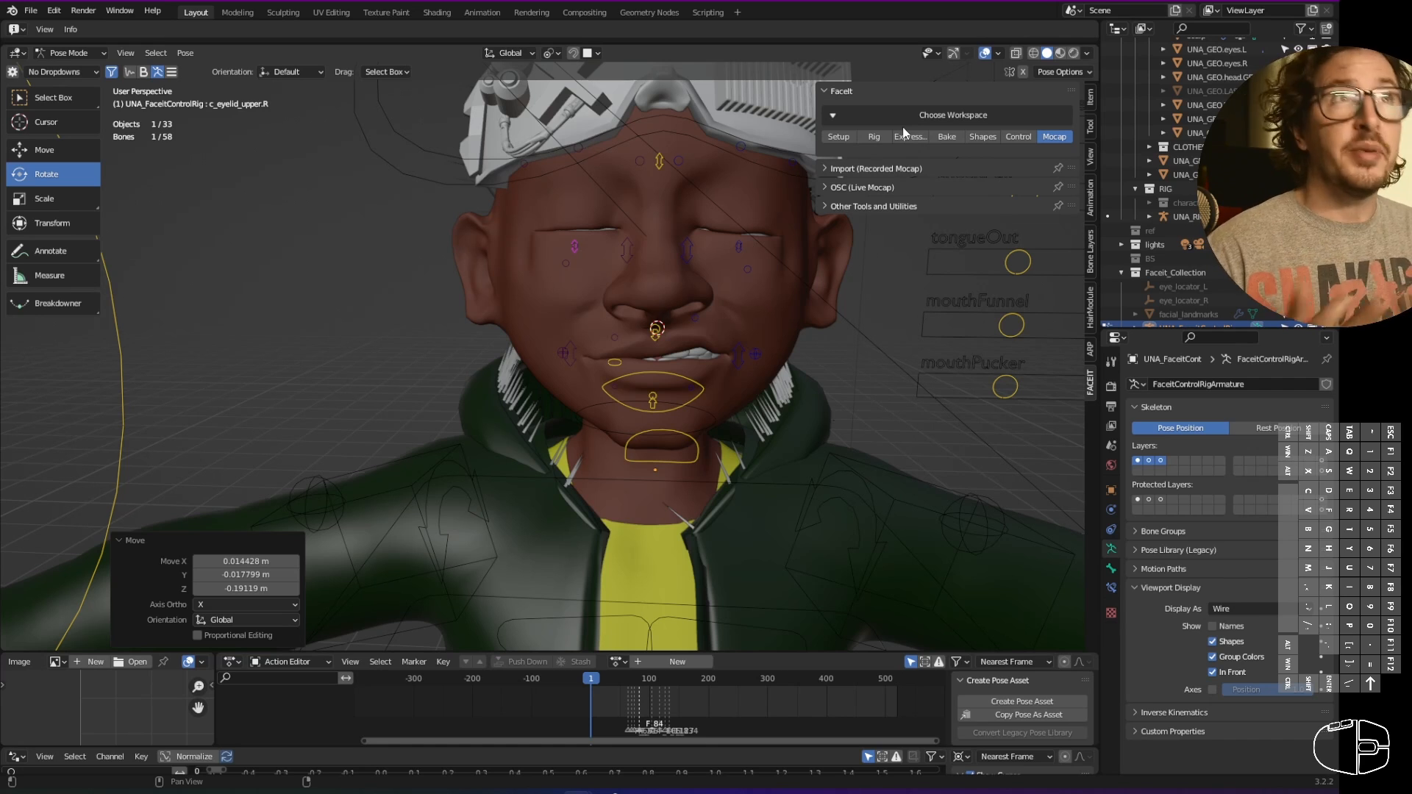
left_click(828, 206)
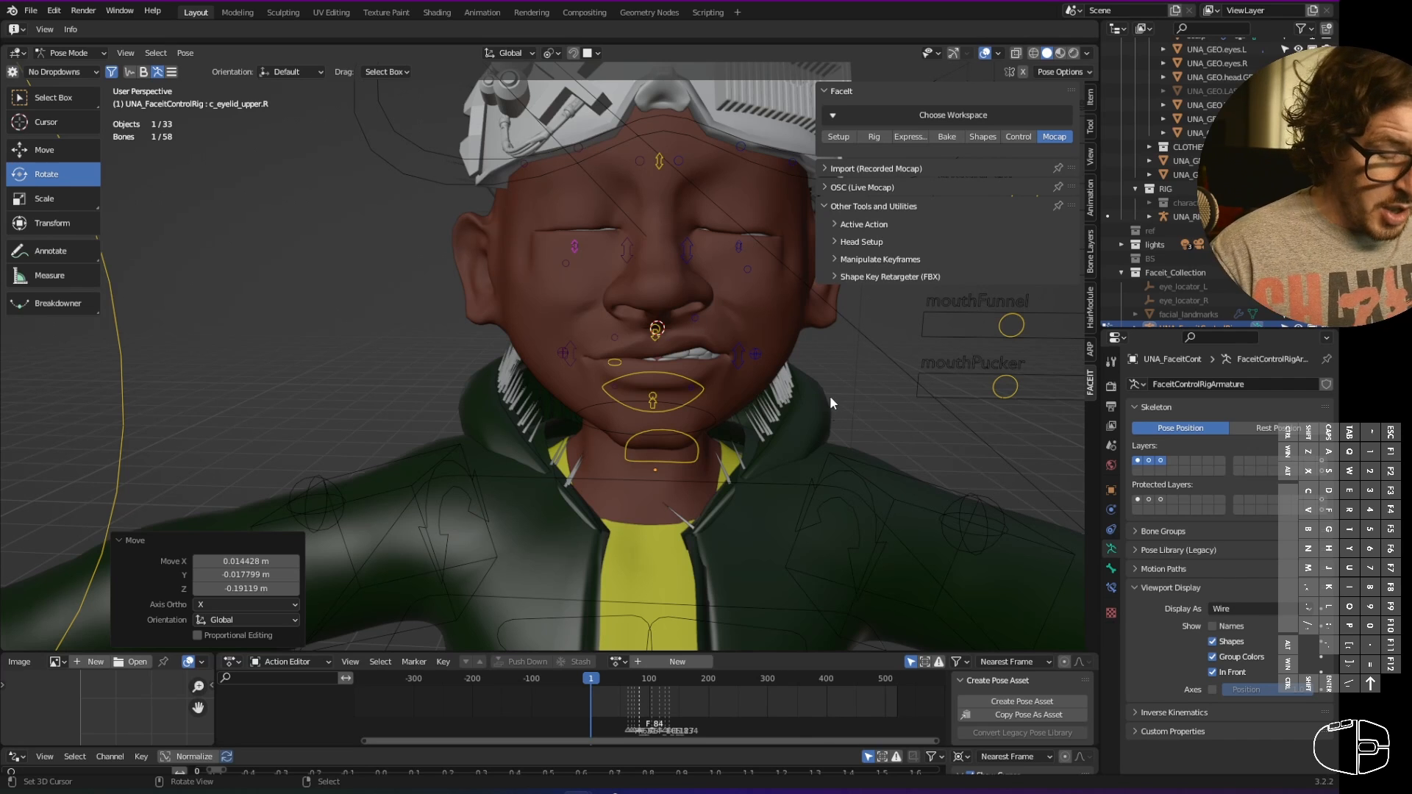
- Enter Pose Mode on UNA_RIG, set the armature to Pose Position and try rotating the c_head.x bone
middle_click_drag(867, 408, 779, 648)
right_click(699, 167)
key("Tab")
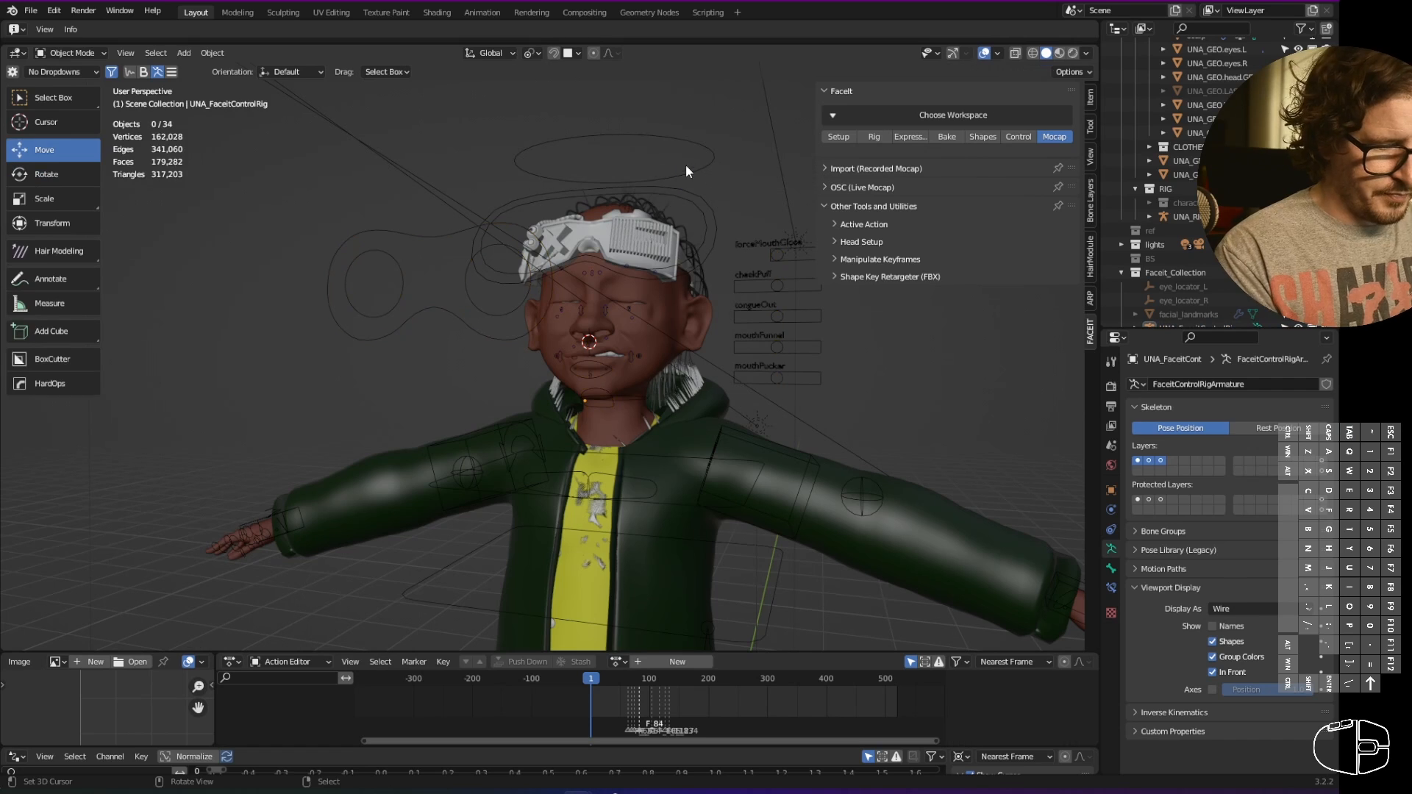
right_click(690, 168)
key("ctrl+Tab")
middle_click_drag(698, 171, 727, 191)
key("r")
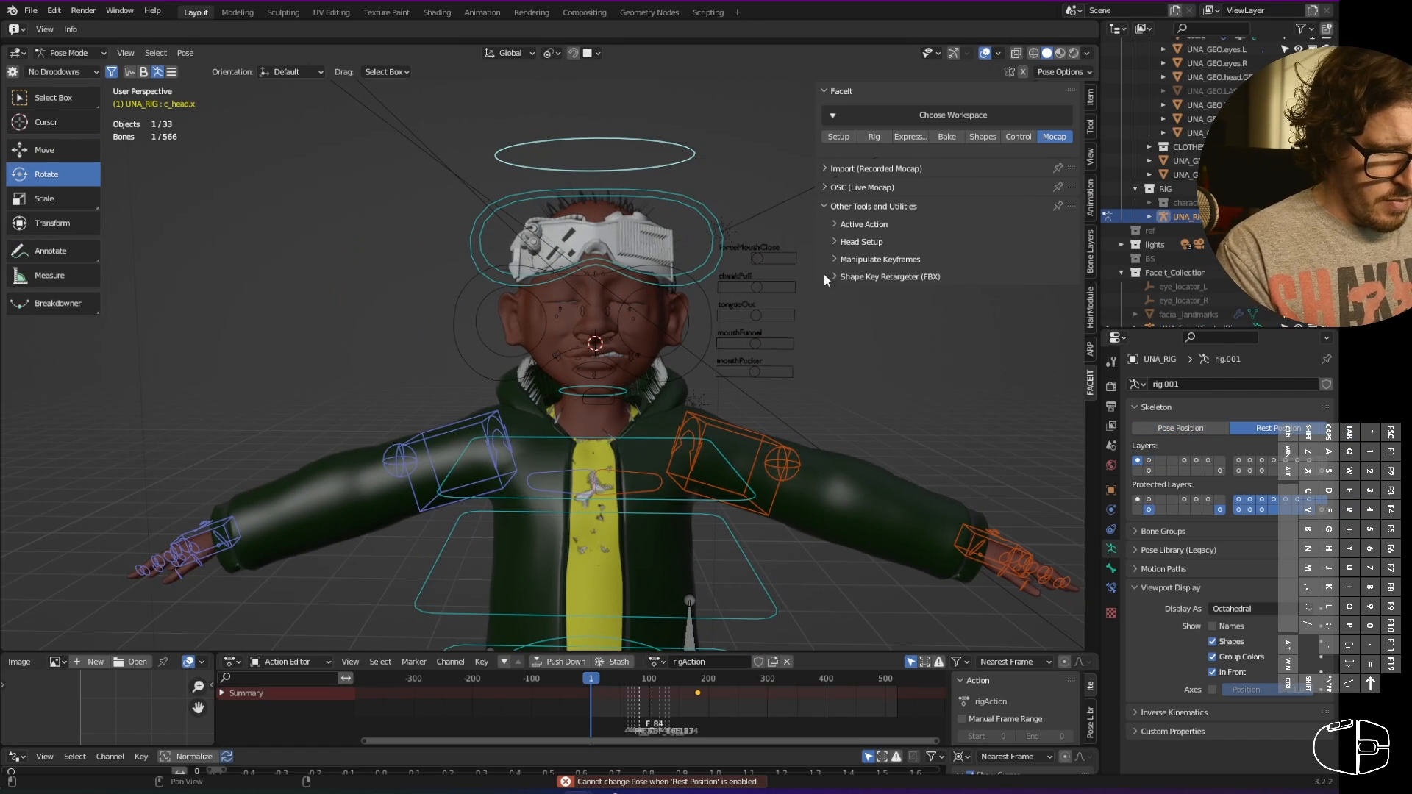
left_click(1199, 429)
key("r")
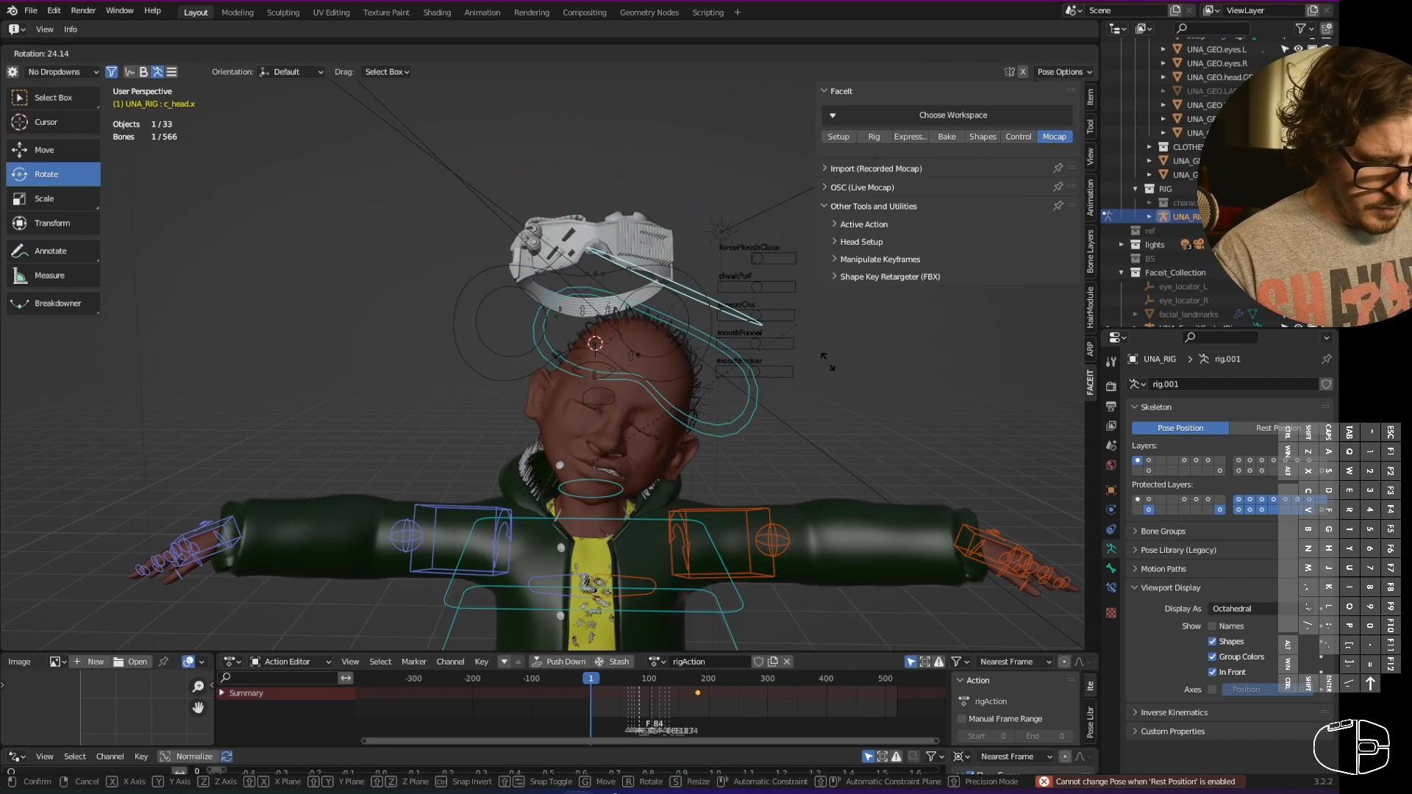
- Cancel the head rotation and clear the location and rotation of all displayed UNA_RIG bones
right_click(687, 286)
key("a")
key("alt+g")
key("alt+r")
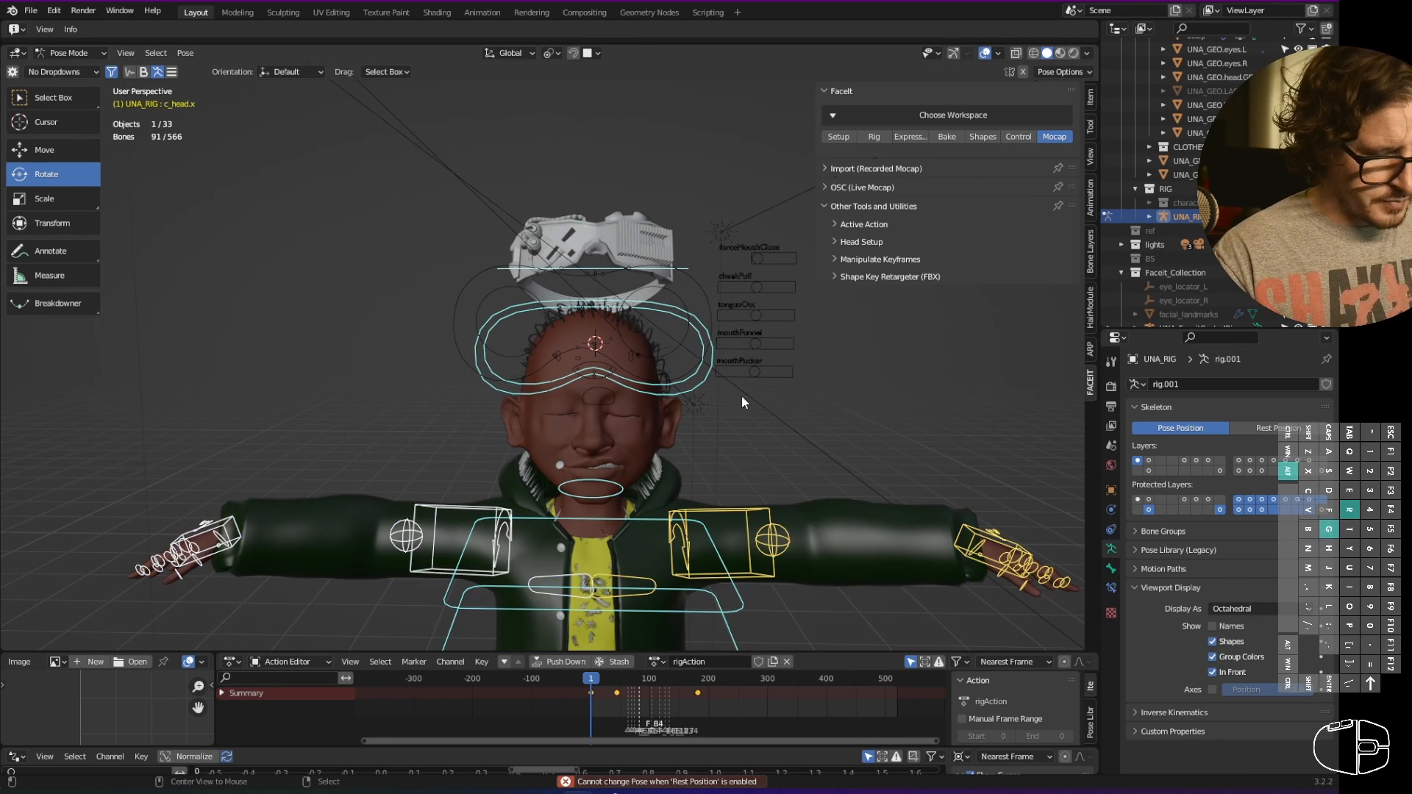
middle_click_drag(760, 337, 717, 345)
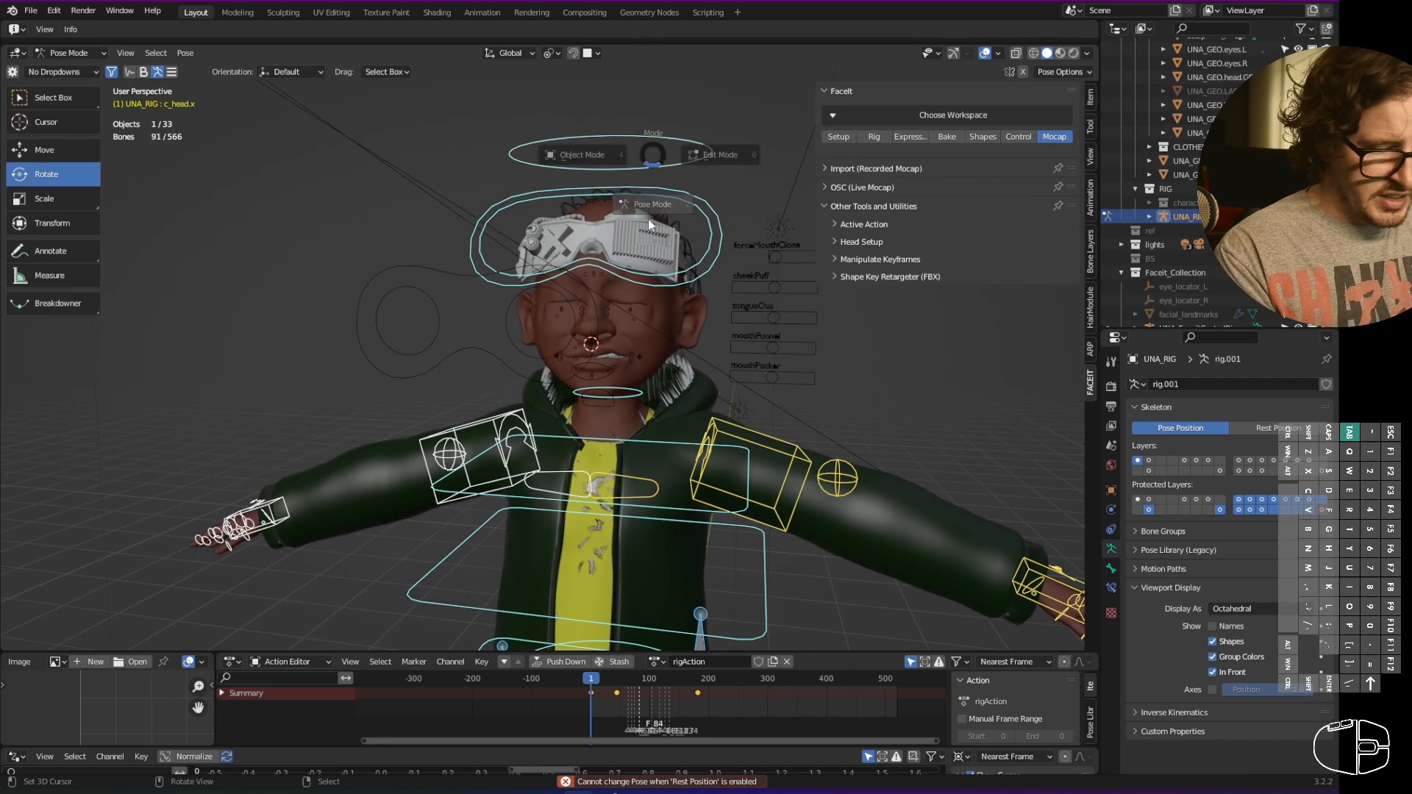
left_click(662, 170)
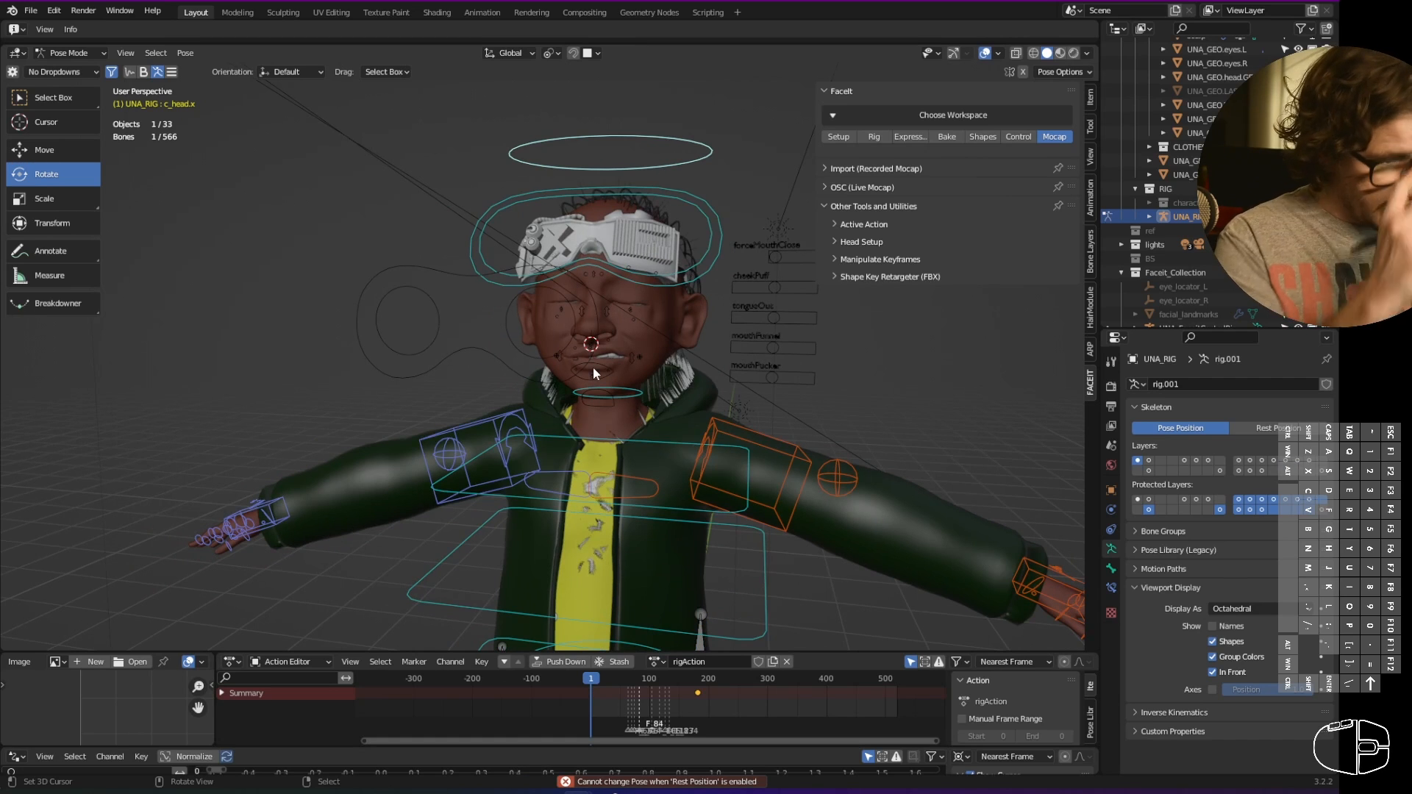
left_click(608, 333)
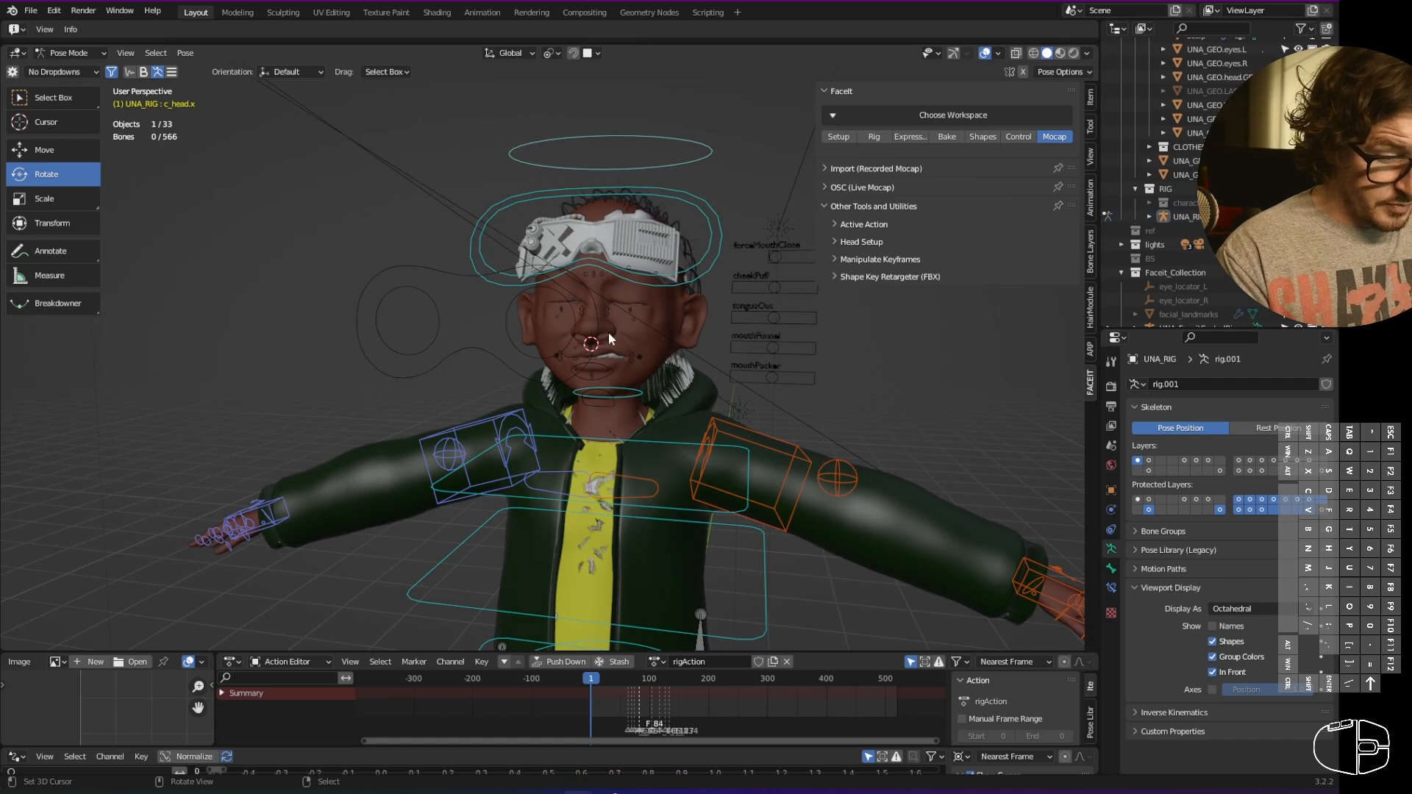
- Select UNA_FaceitControlRig in Object Mode and show only the armature layer that holds its main face bone
middle_click_drag(608, 333, 674, 335)
right_click(629, 357)
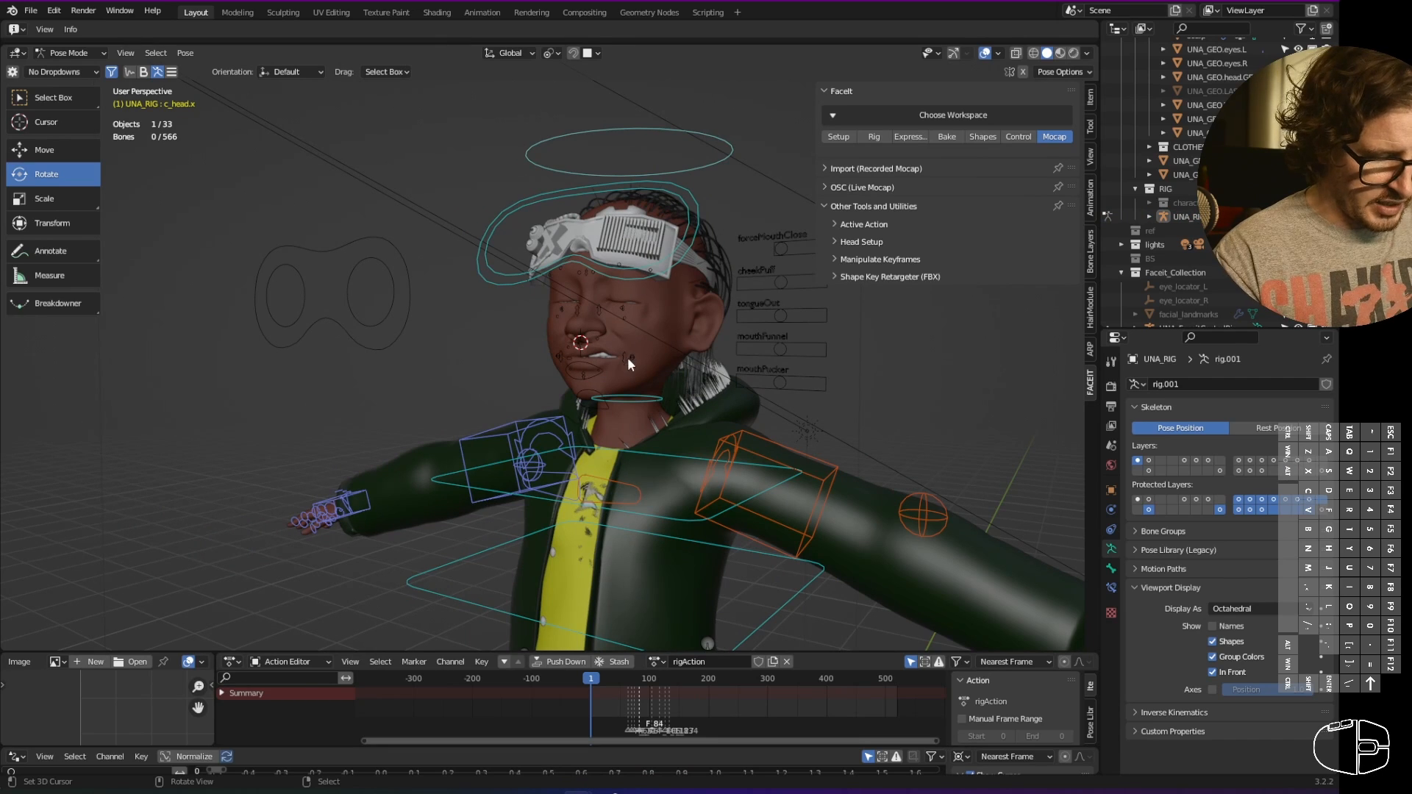
key("Tab")
right_click(630, 359)
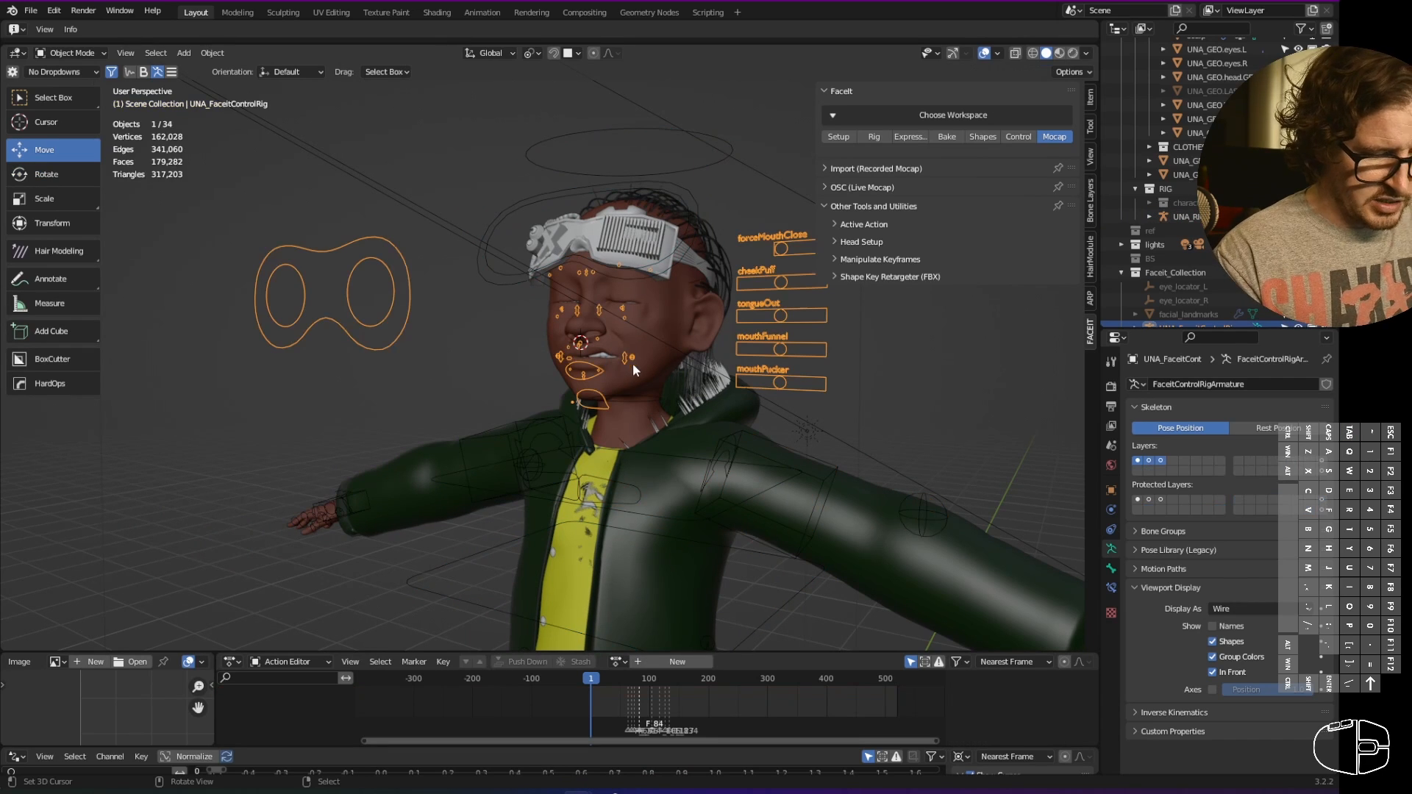
left_click(1324, 469)
left_click(1326, 476)
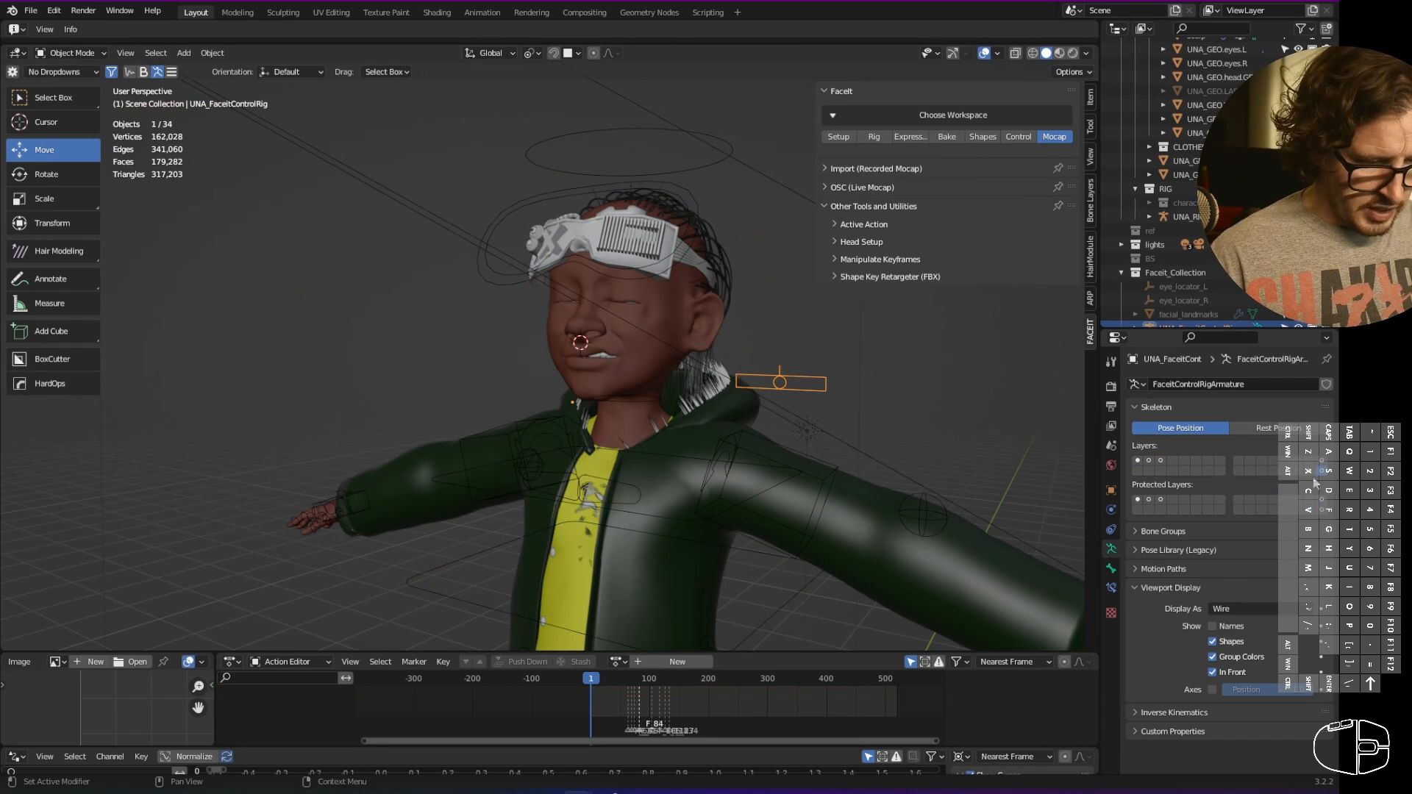
left_click(1281, 478)
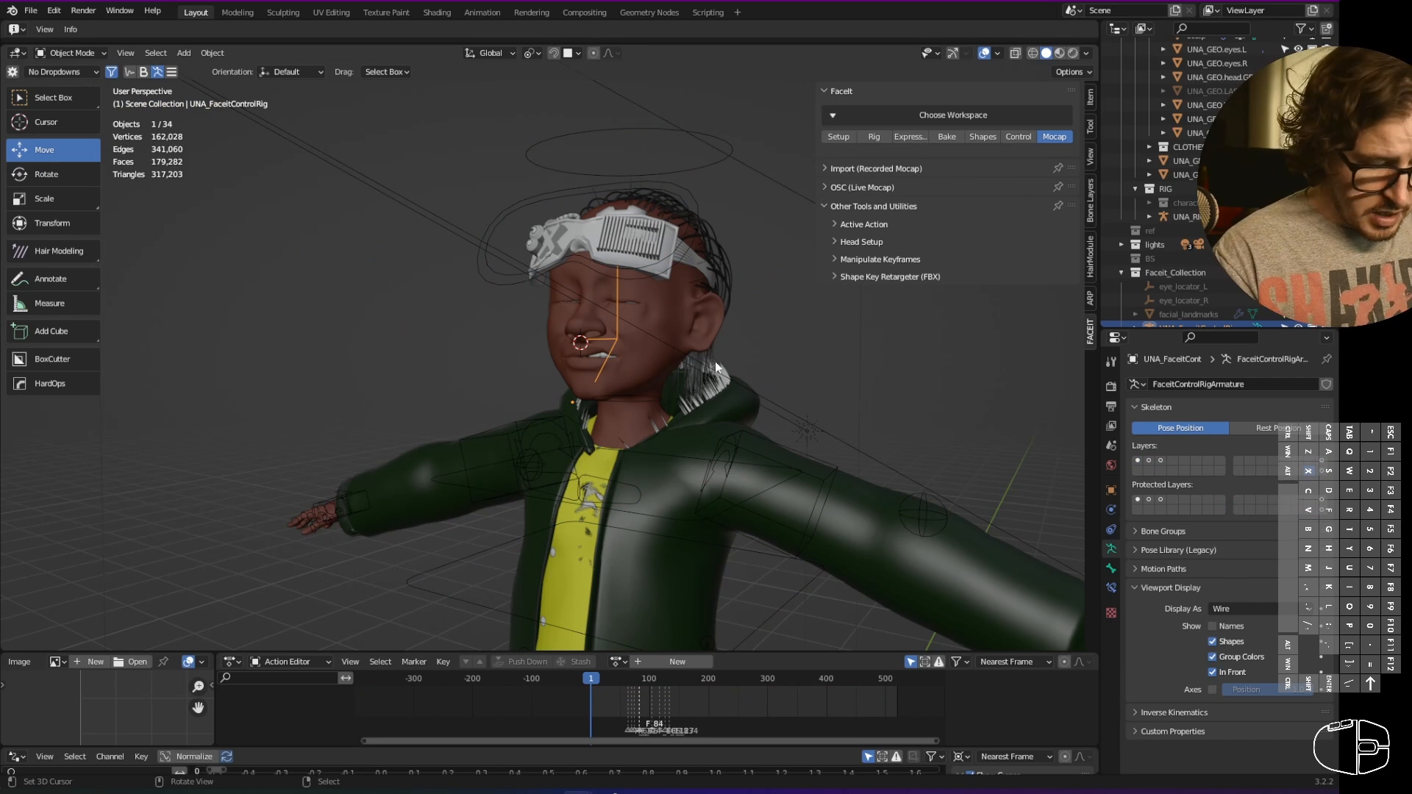
- Select the c_face_main bone, then bring UNA_FaceitControlRig and UNA_RIG into Pose Mode together
scroll(677, 333, "up", 2)
key("ctrl+Tab")
left_click(646, 302)
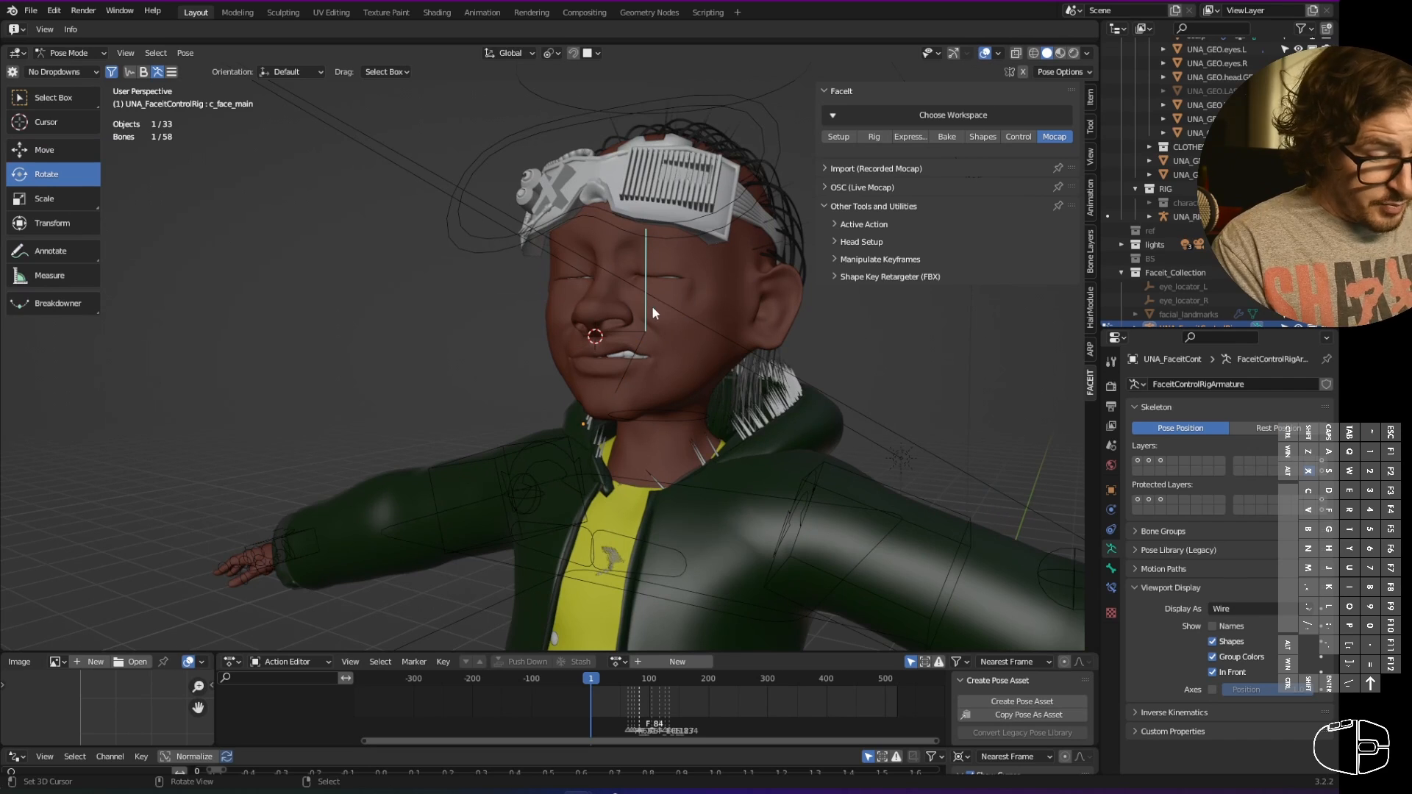
middle_click_drag(652, 306, 713, 333)
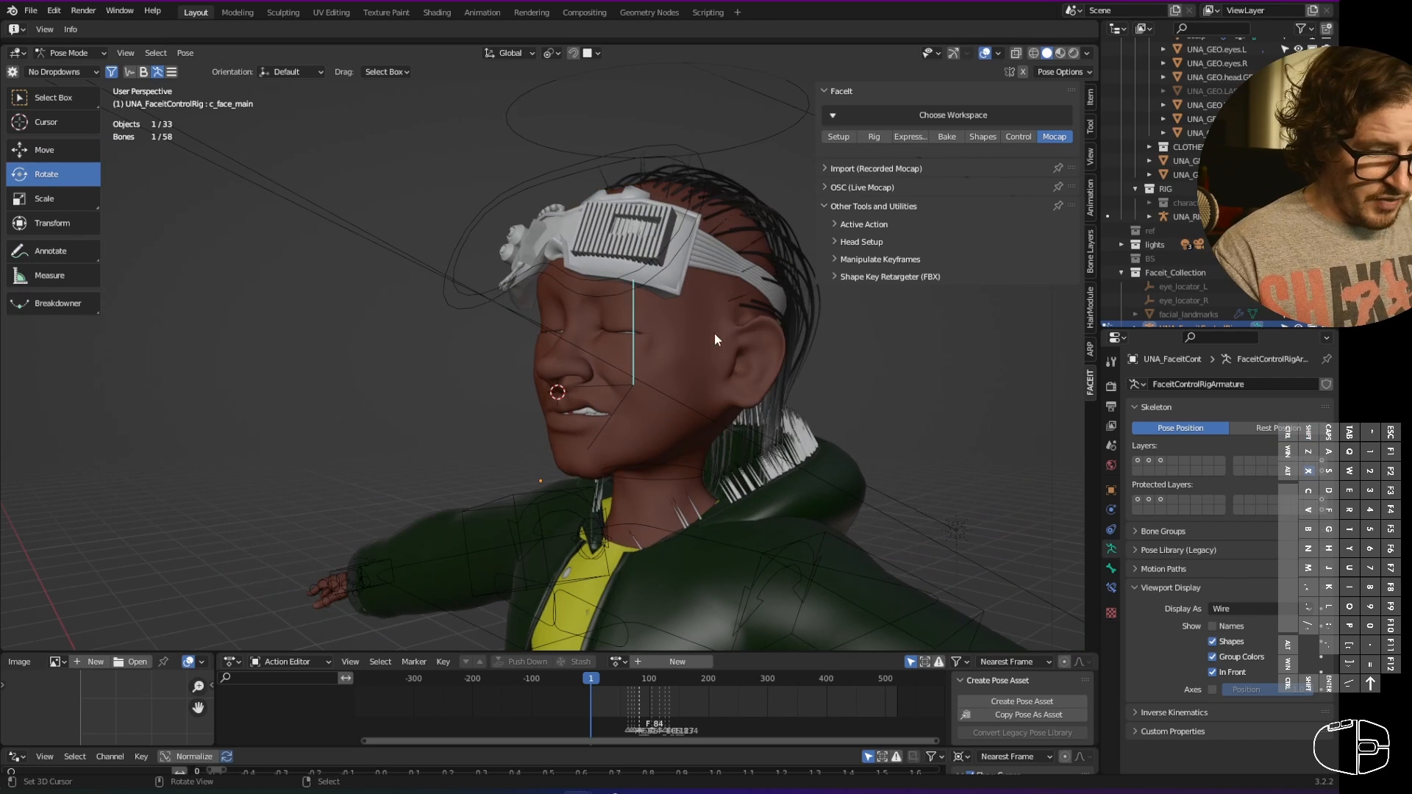
key("Tab")
right_click(740, 148, "shift")
key("Tab")
left_click(726, 240)
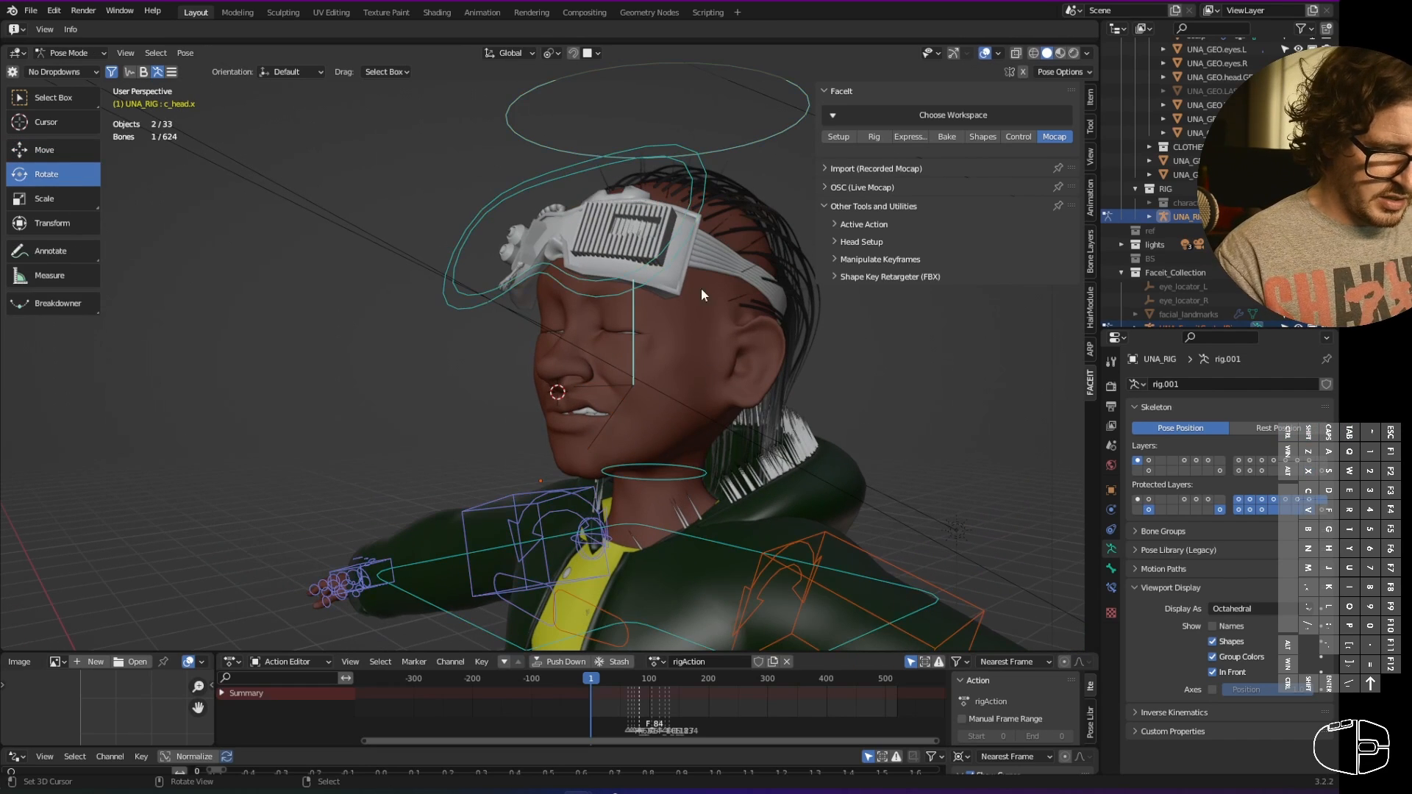
- Add a targeted Child Of constraint with c_face_main selected and c_head.x as the active bone
right_click(753, 141, "shift")
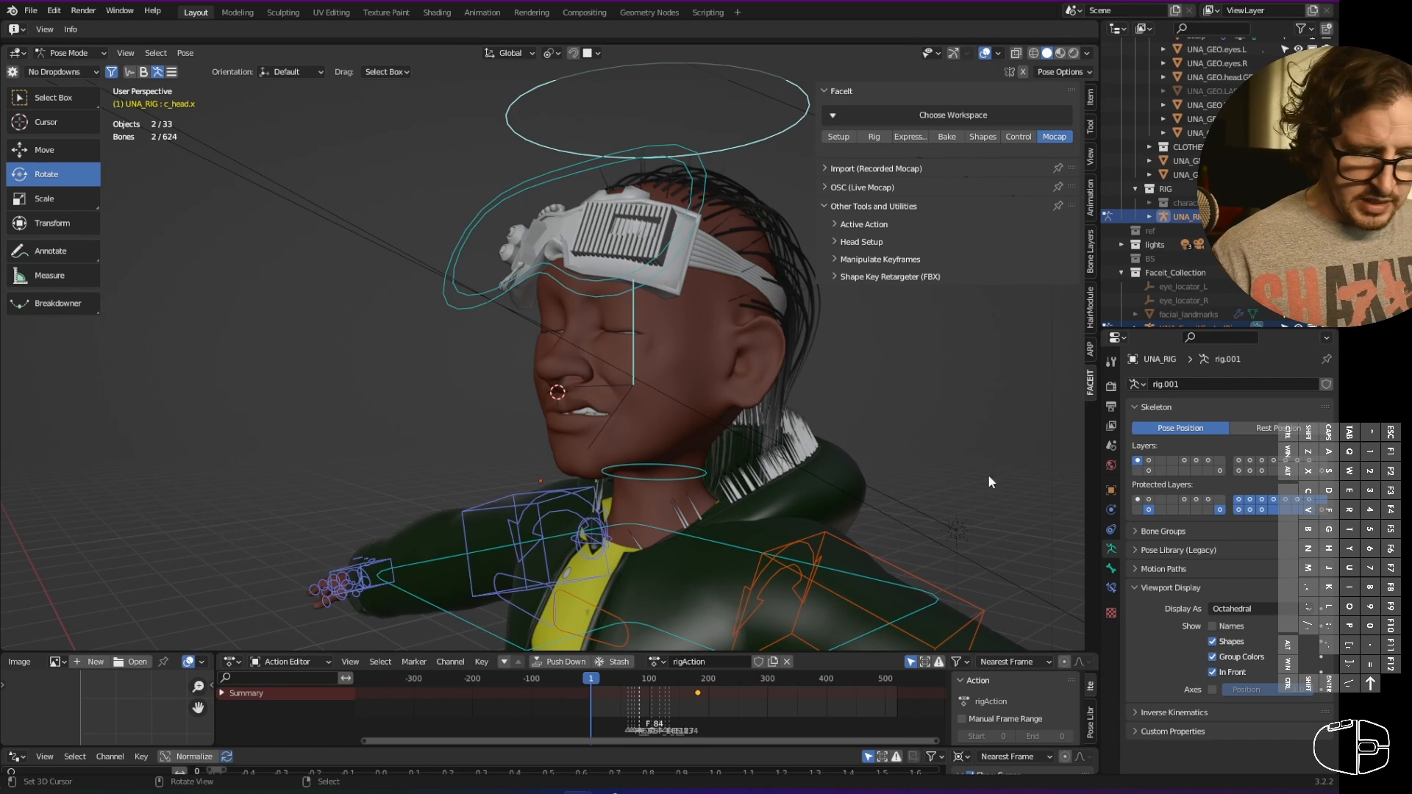
key("ctrl+shift+c")
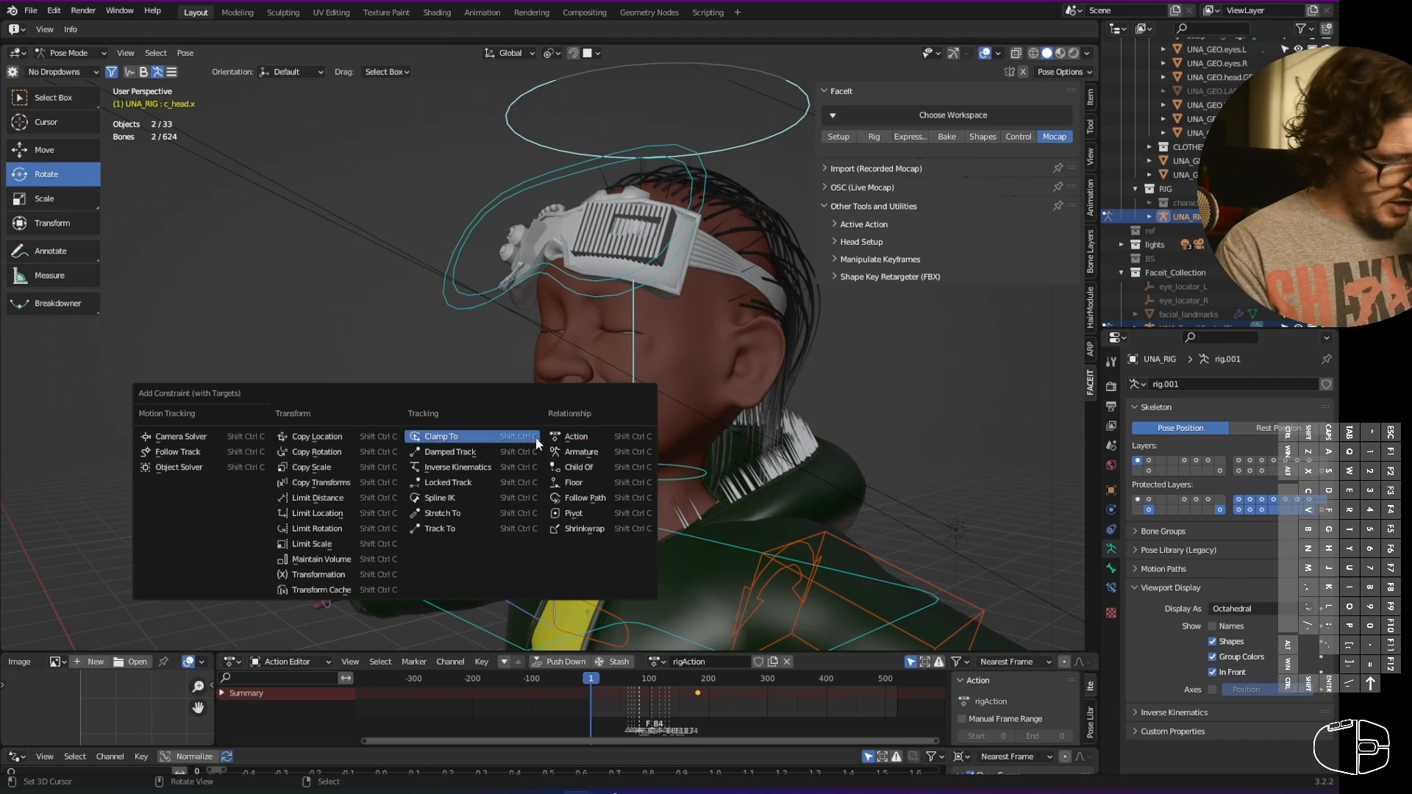
left_click(596, 467)
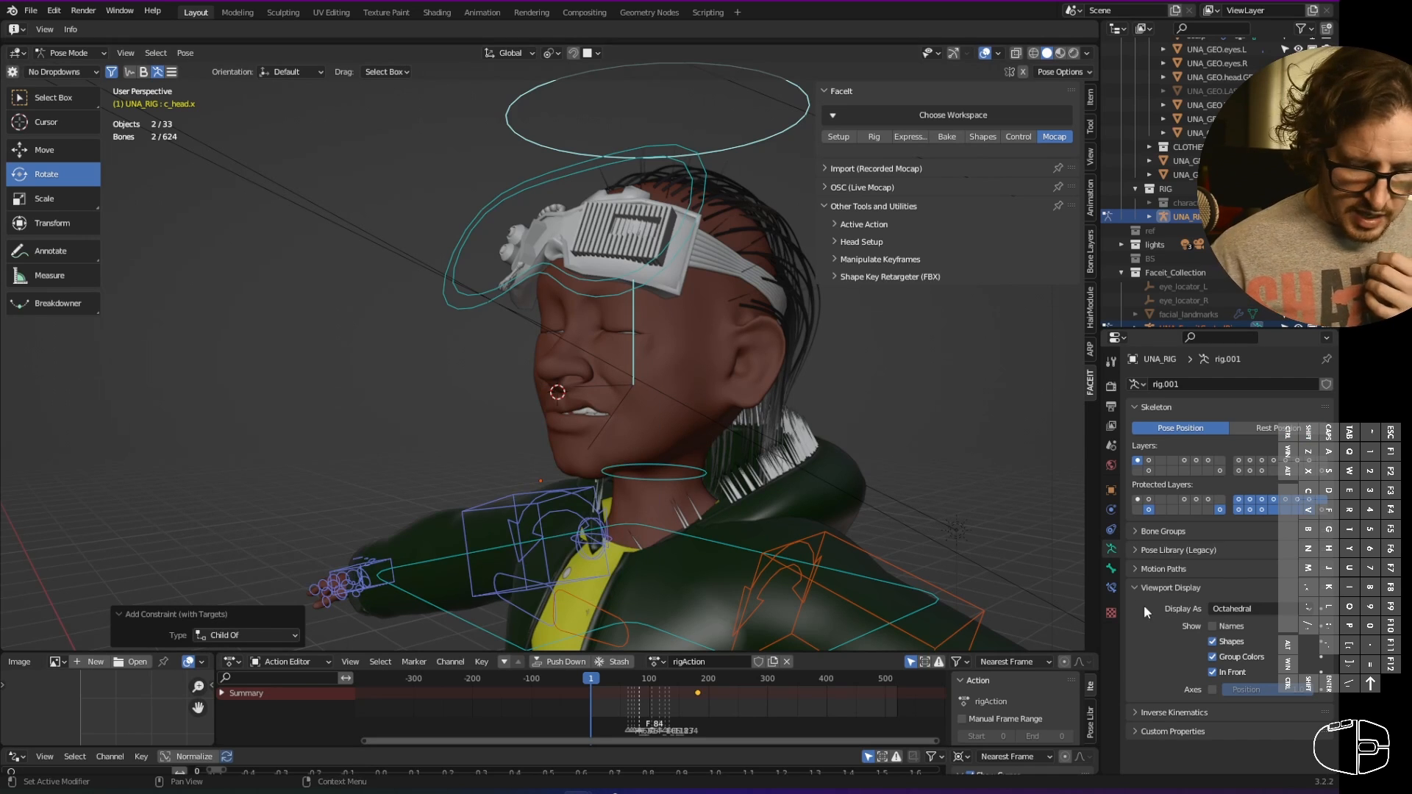
- Check the bone constraints of c_face_main and remove the Child Of constraint from c_head.x
left_click(637, 365)
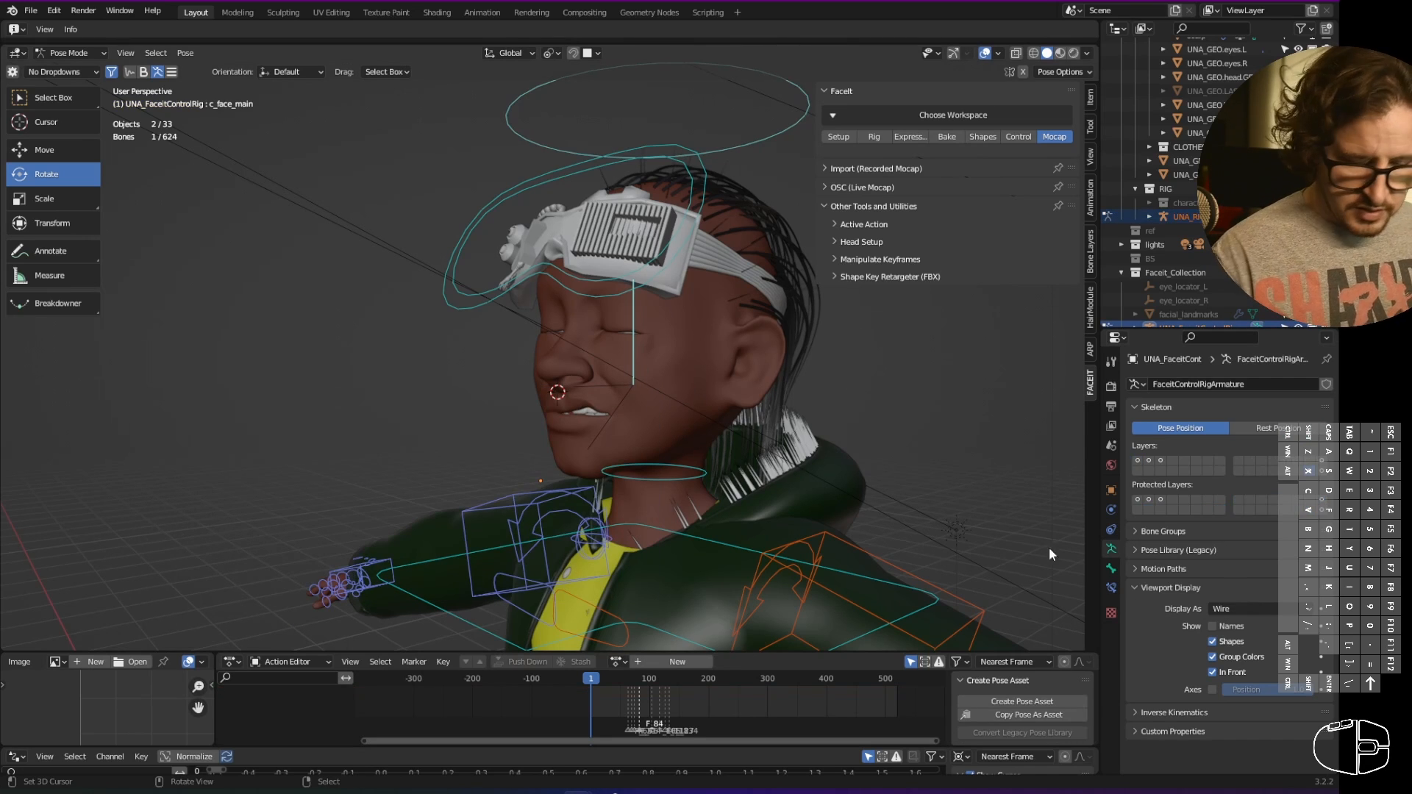
left_click(1112, 588)
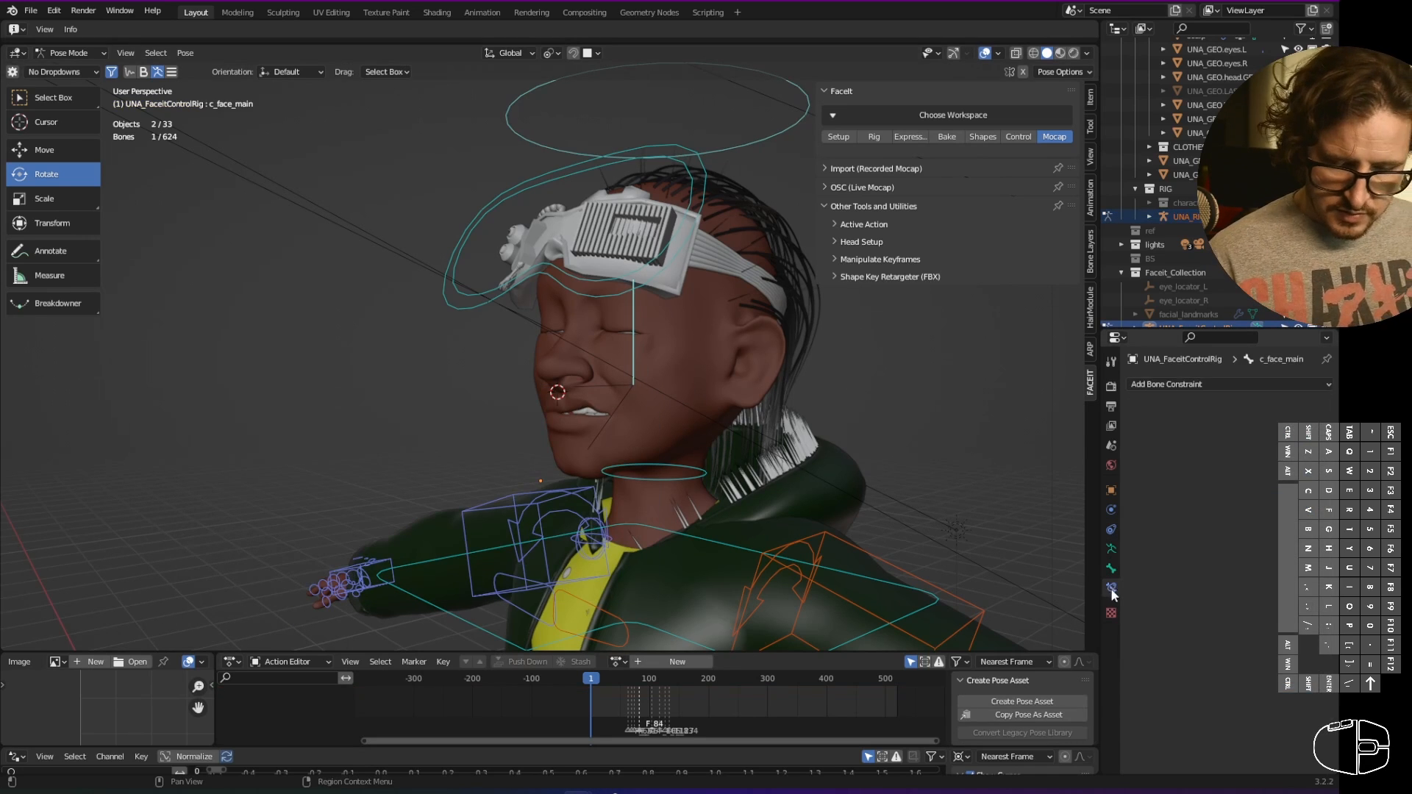
left_click(753, 143)
left_click(1304, 408)
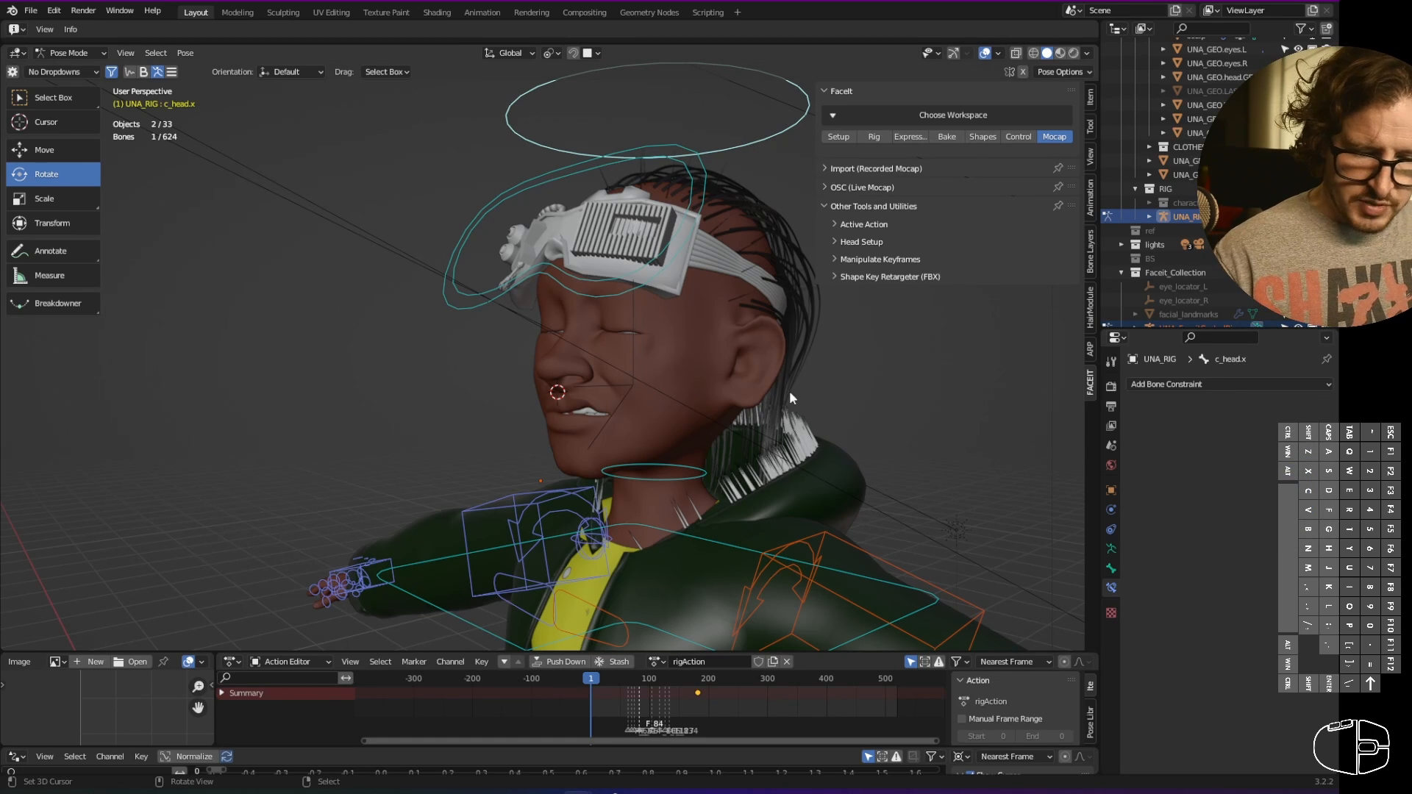
- Add a Child Of constraint to c_face_main that targets the c_head.x bone of UNA_RIG
left_click(634, 319, "shift")
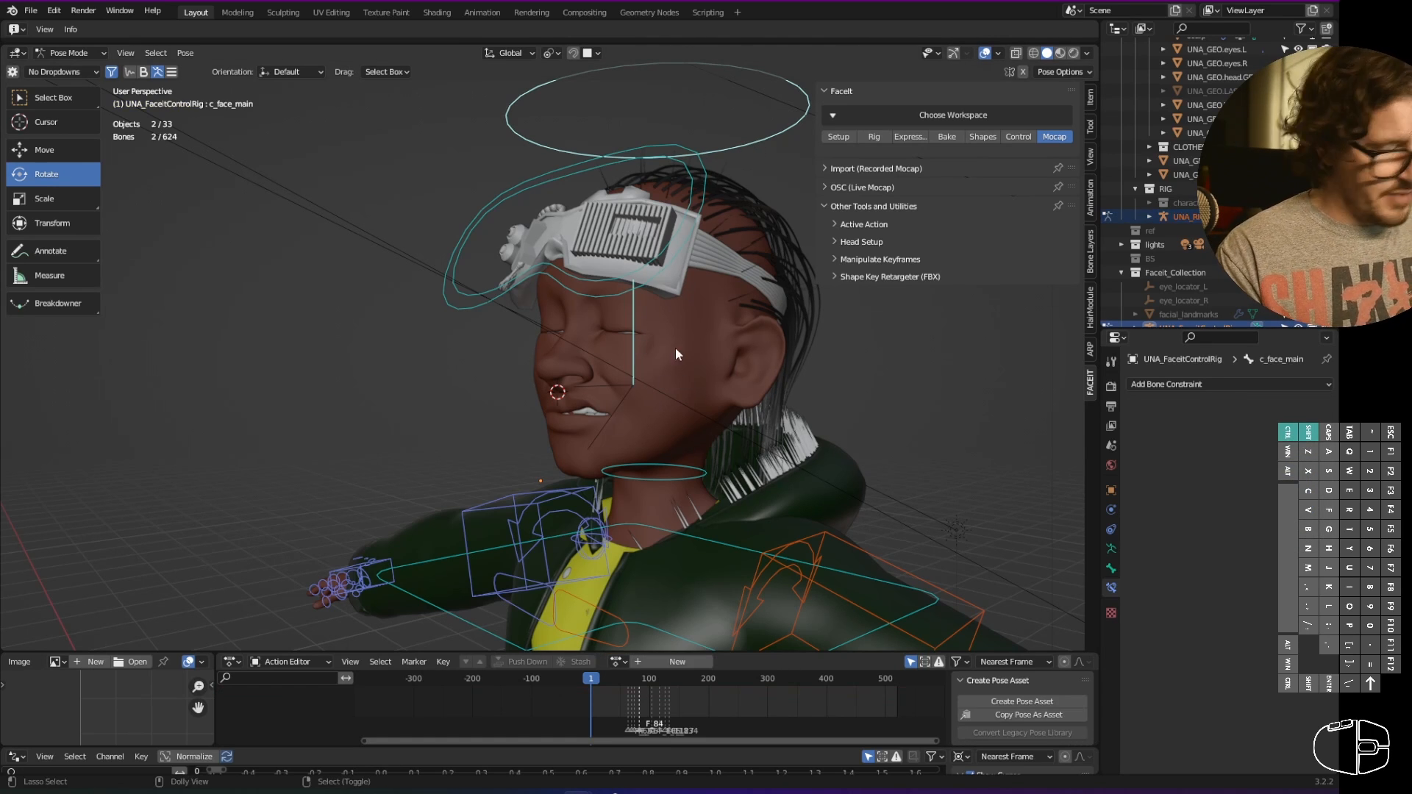
key("shift+ctrl+c")
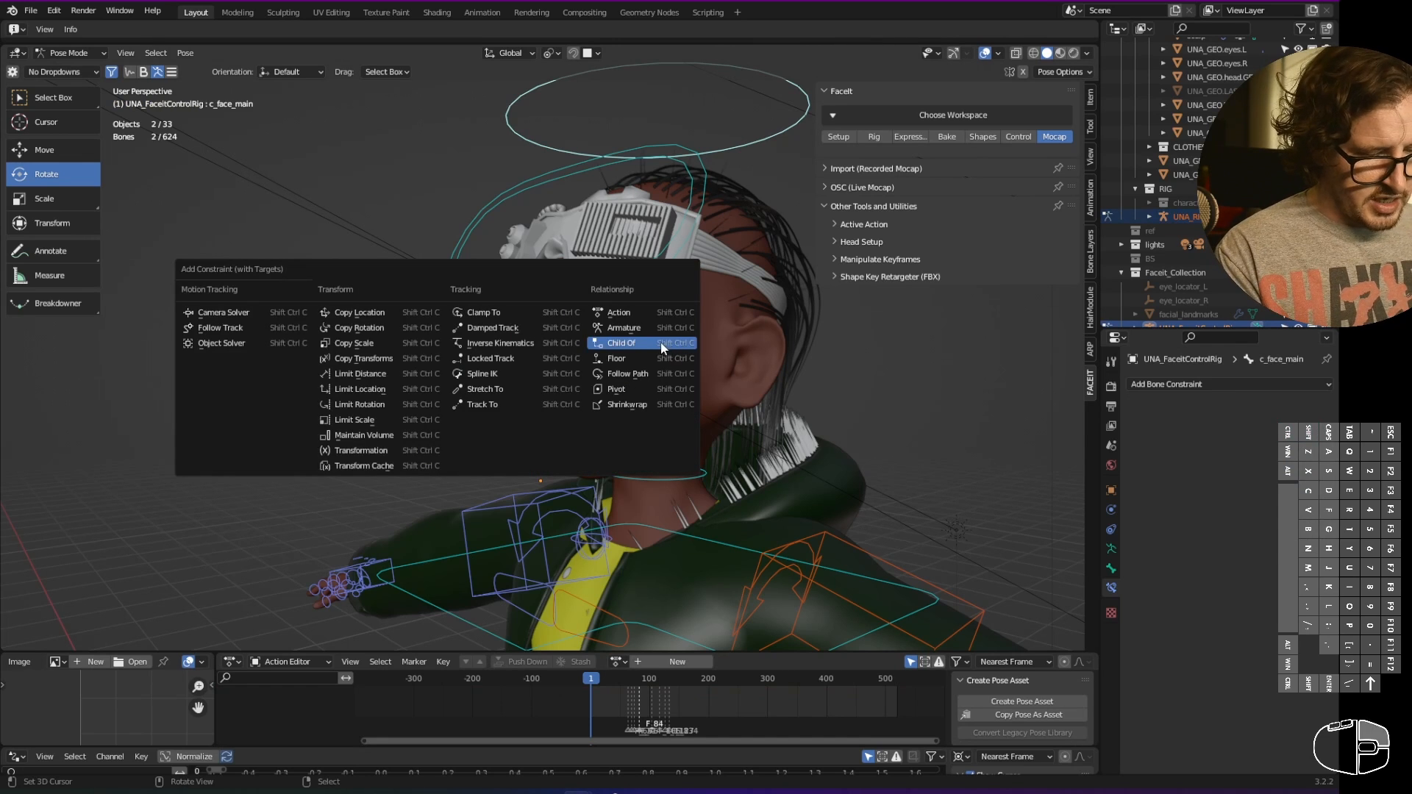
left_click(664, 348)
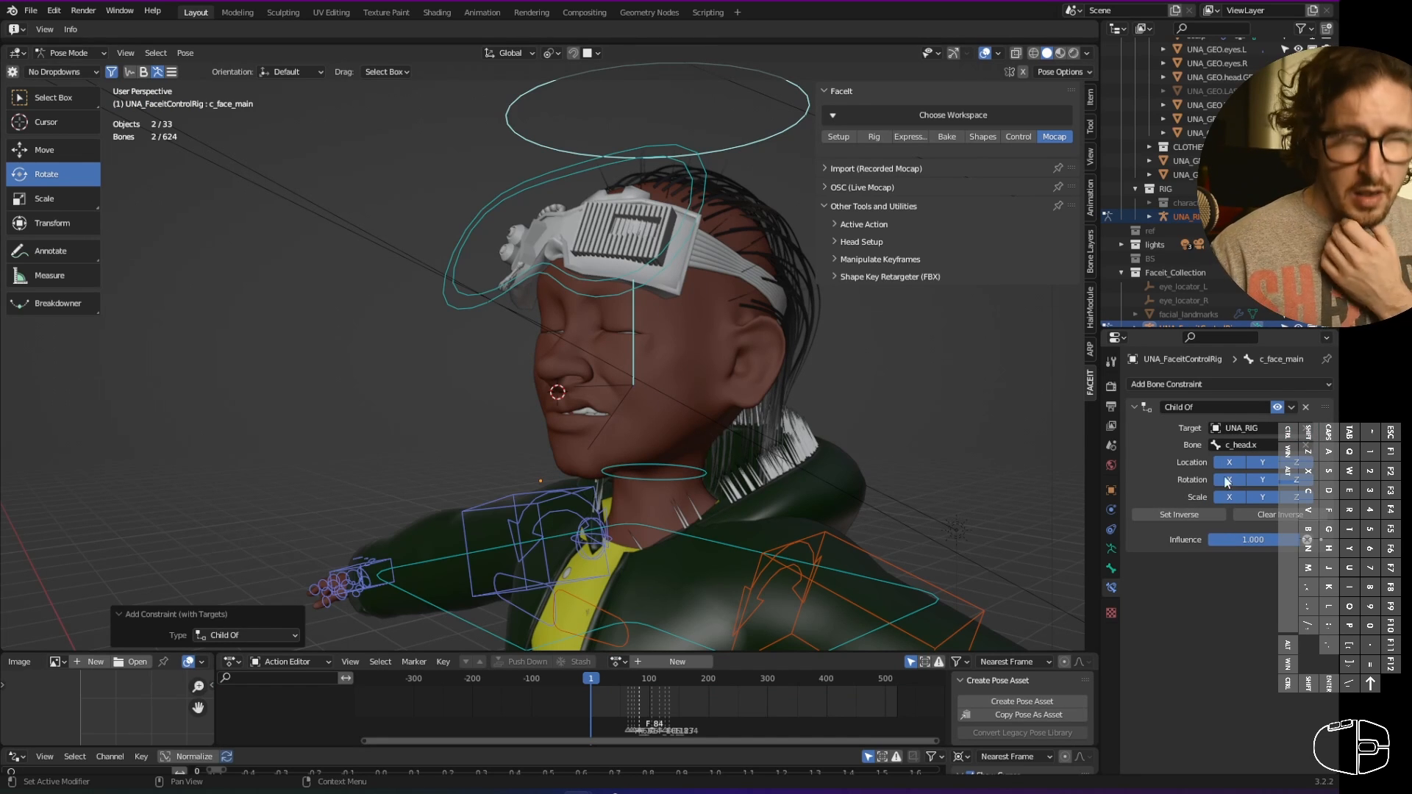
- Enable the second and third bone layers of FaceitControlRigArmature alongside the first
middle_click_drag(722, 377, 703, 578)
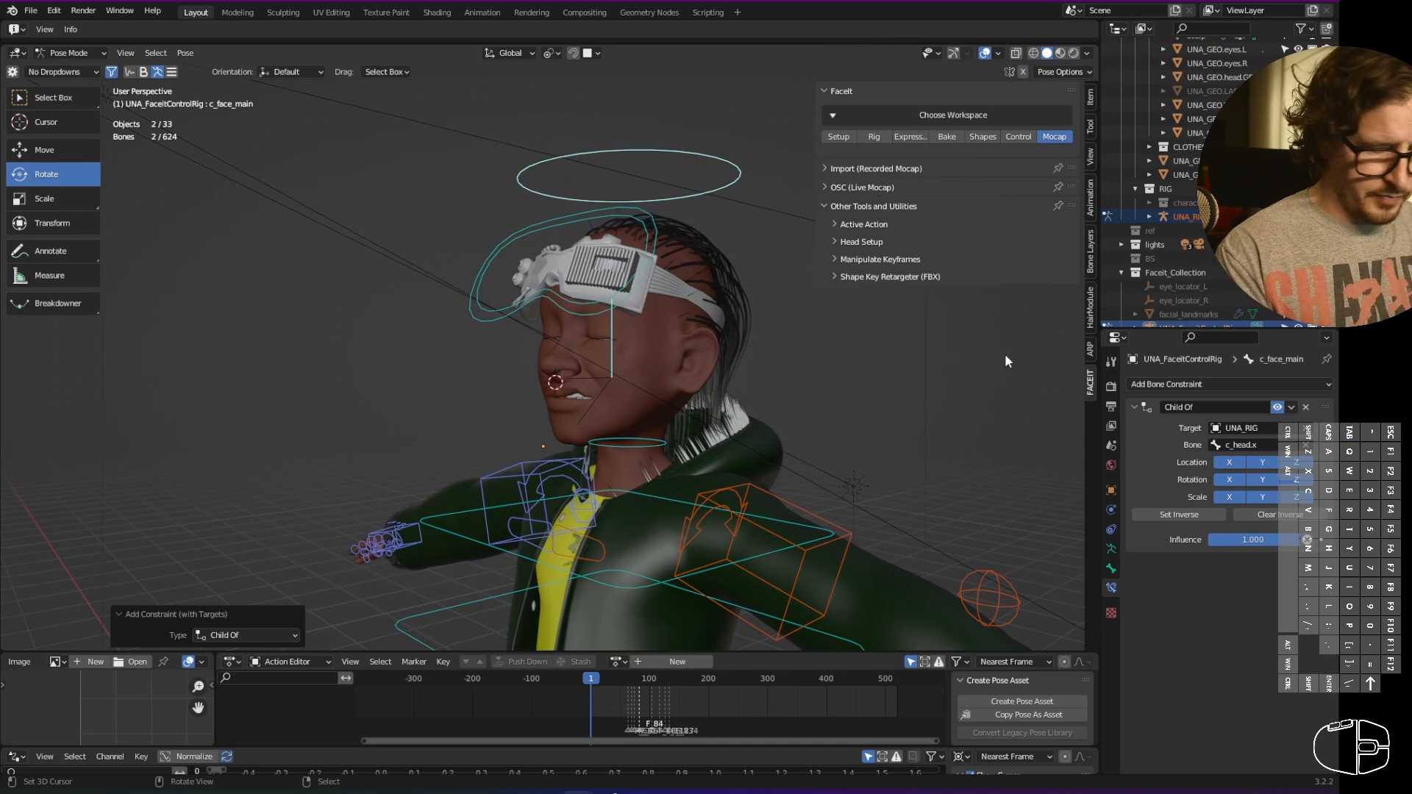
left_click(1112, 549)
left_click(1150, 461, "shift")
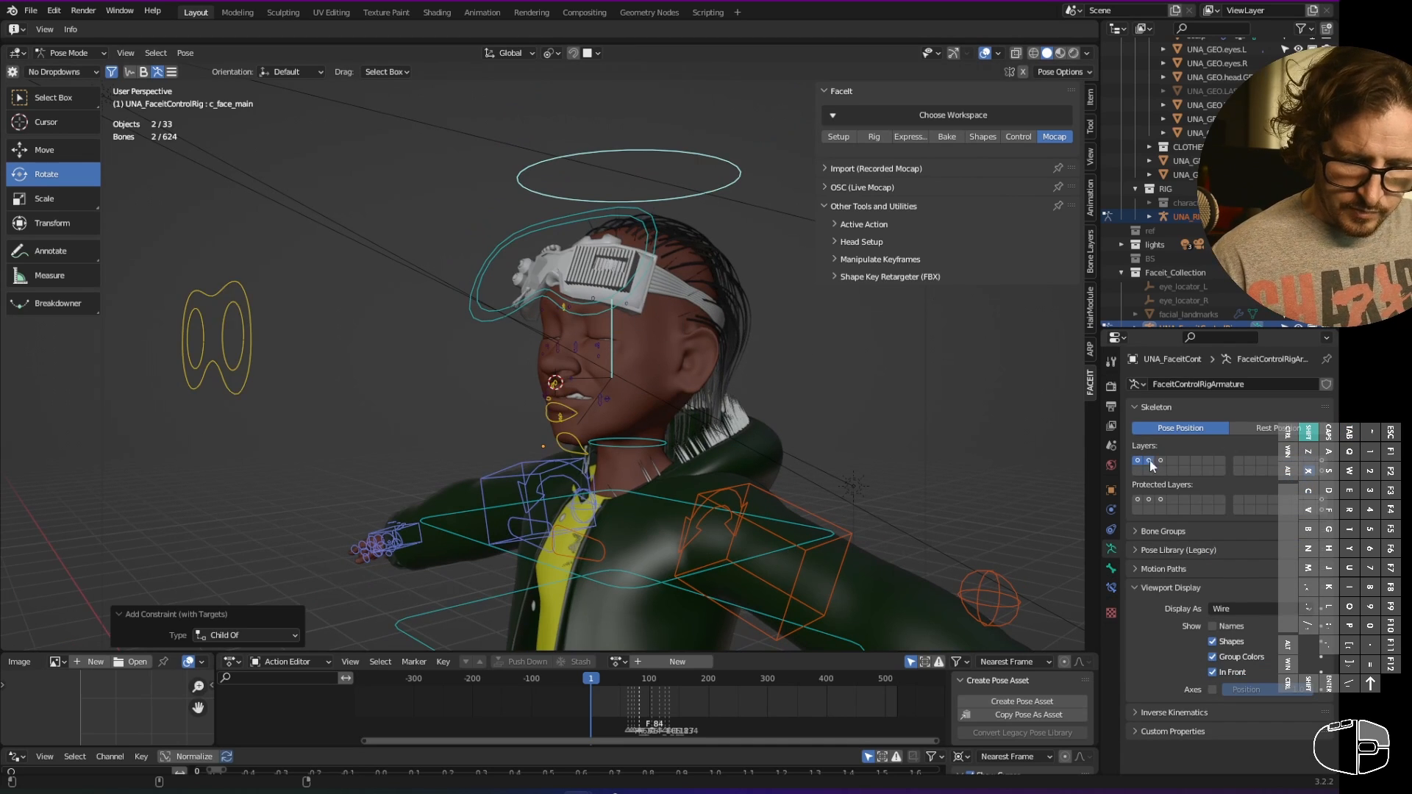
left_click(1161, 461, "shift")
- Rotate the c_head.x bone from the front and then by about 17.7° from a side view to test the attached face controls
middle_click_drag(981, 440, 805, 465)
left_click(652, 253)
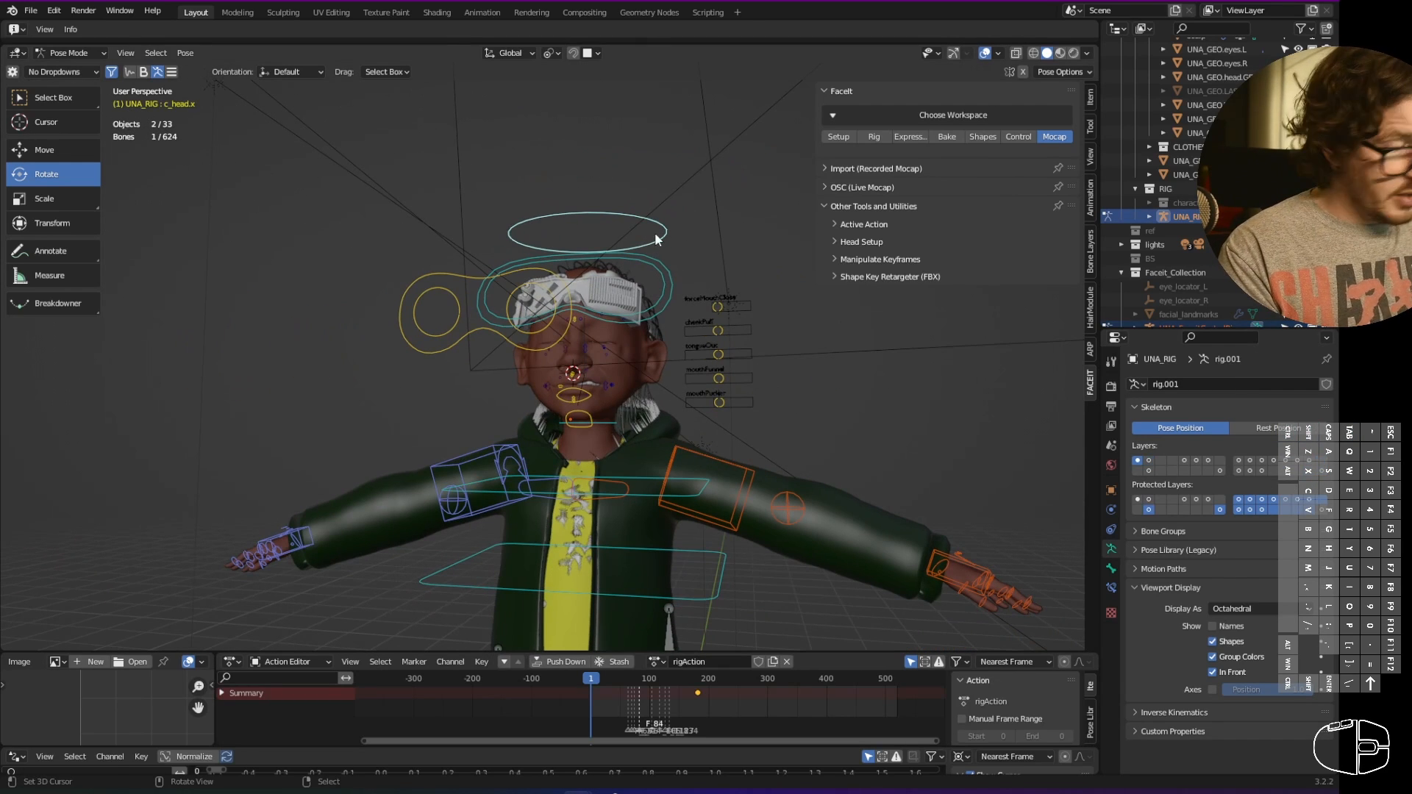
key("r")
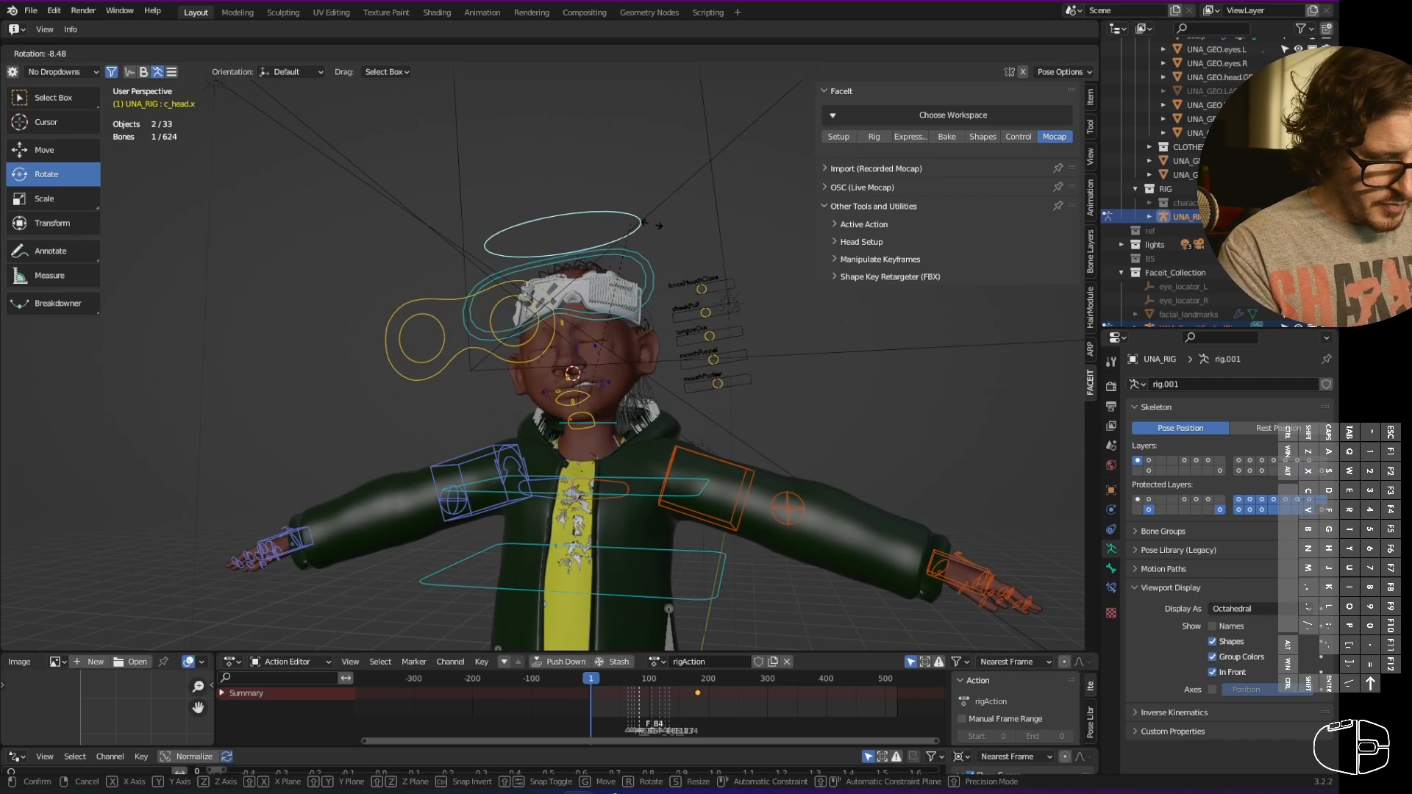
left_click(730, 360)
mouse_move(730, 360)
middle_mouse_down()
mouse_move(680, 382)
mouse_move(924, 403)
mouse_move(728, 387)
middle_mouse_up()
key("r")
left_click(745, 270)
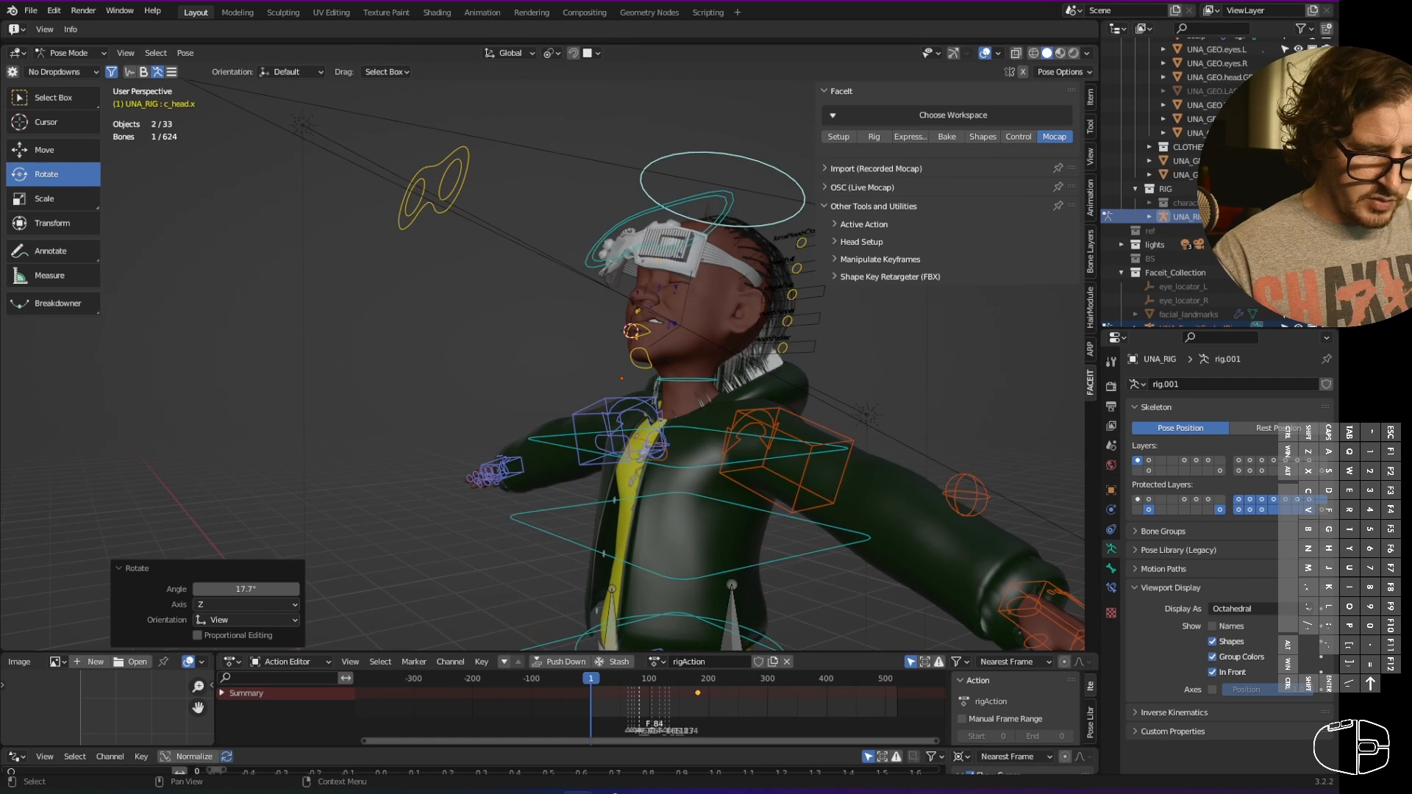
- Hide UNA_FaceitControlRig in the viewport and show it again
key("h")
key("alt+h")
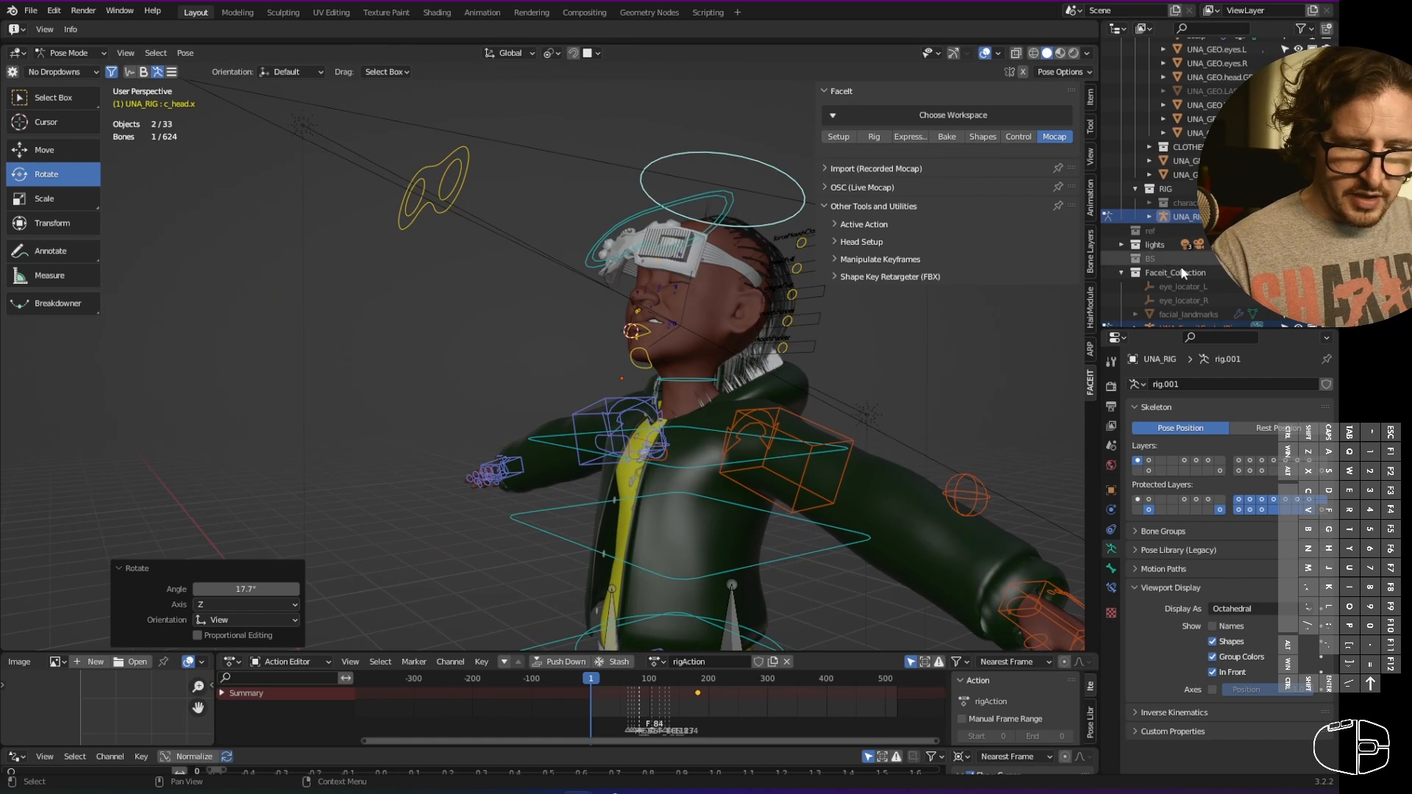
scroll(1247, 302, "down", 1)
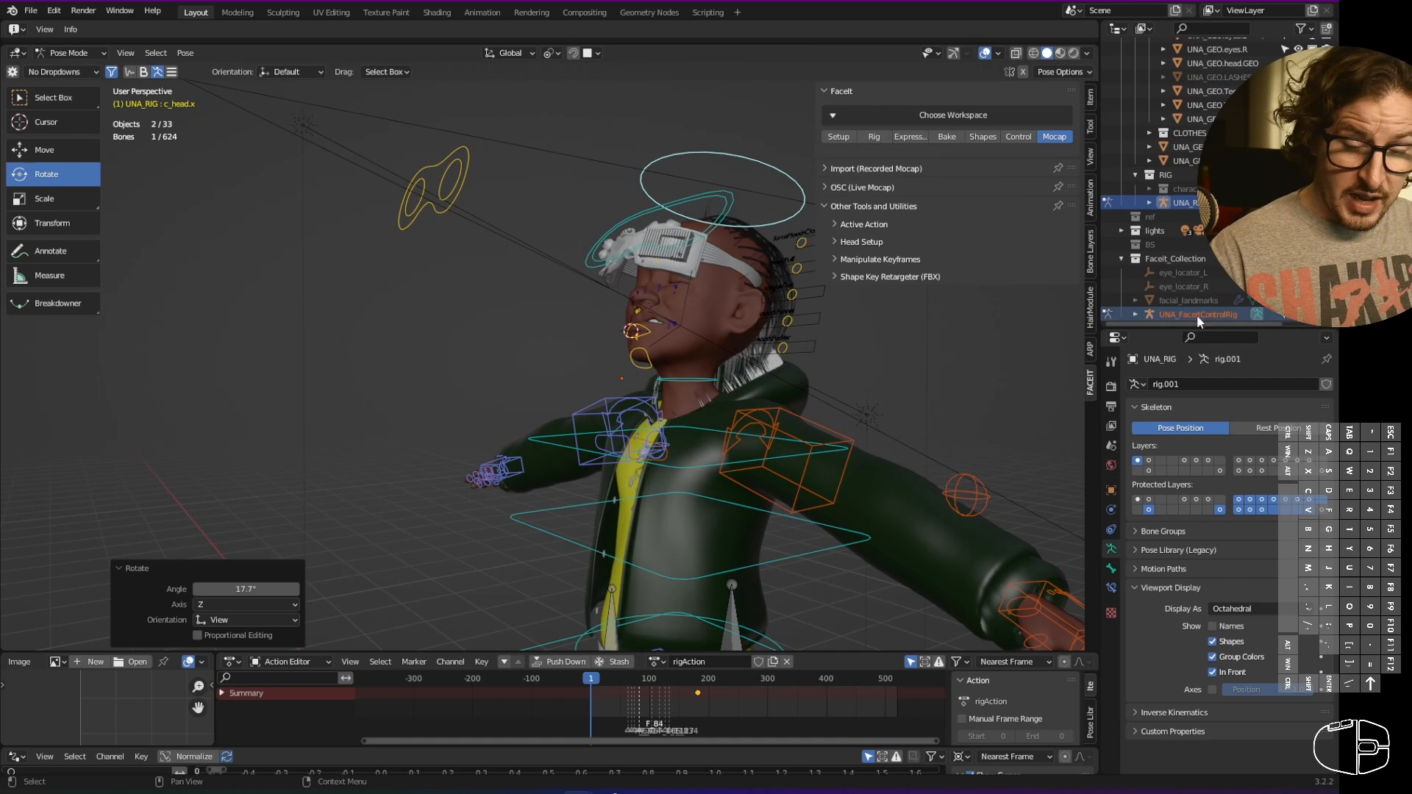
left_click(1299, 316)
left_click(1300, 322)
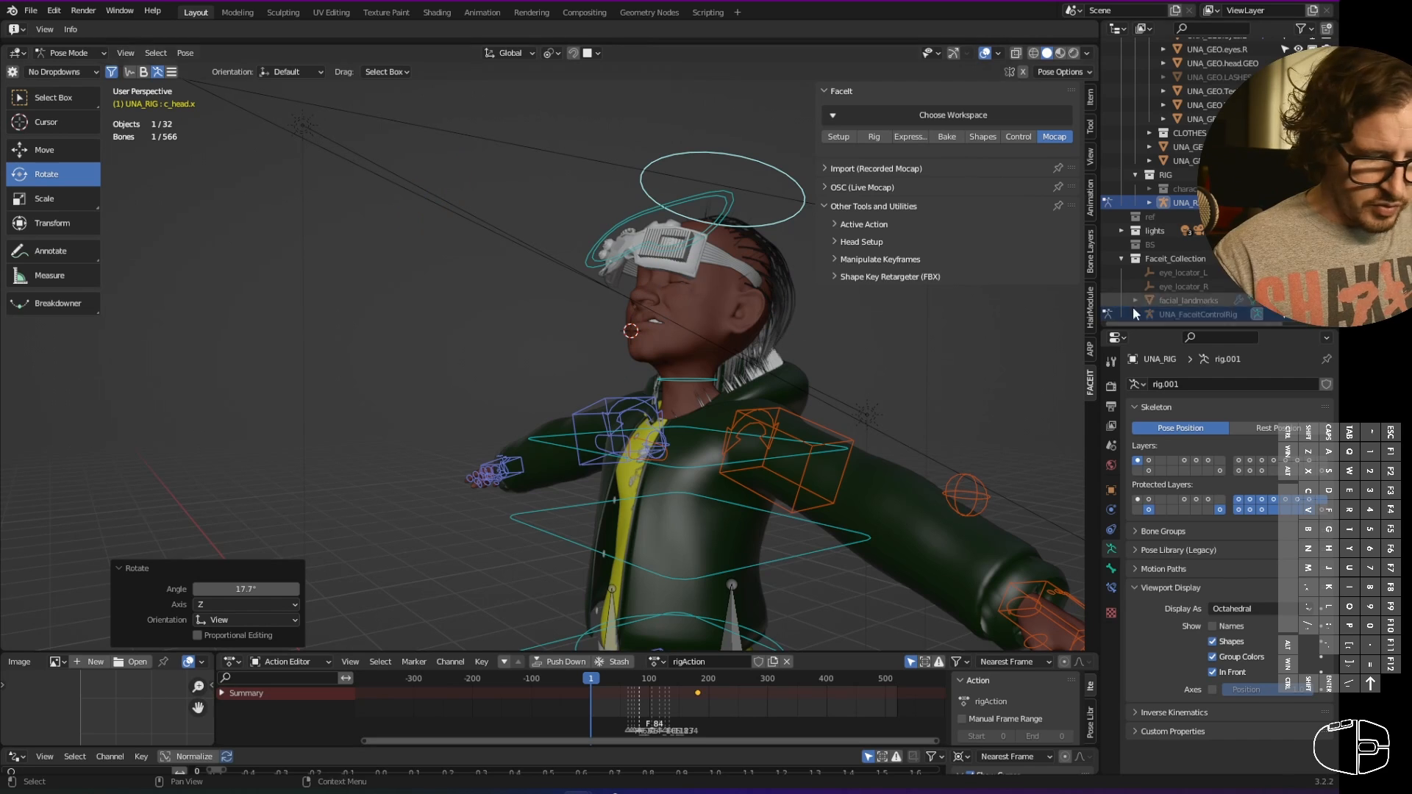
- Clear the location and rotation of all bones in both rigs
key("a")
key("alt+g")
key("alt+r")
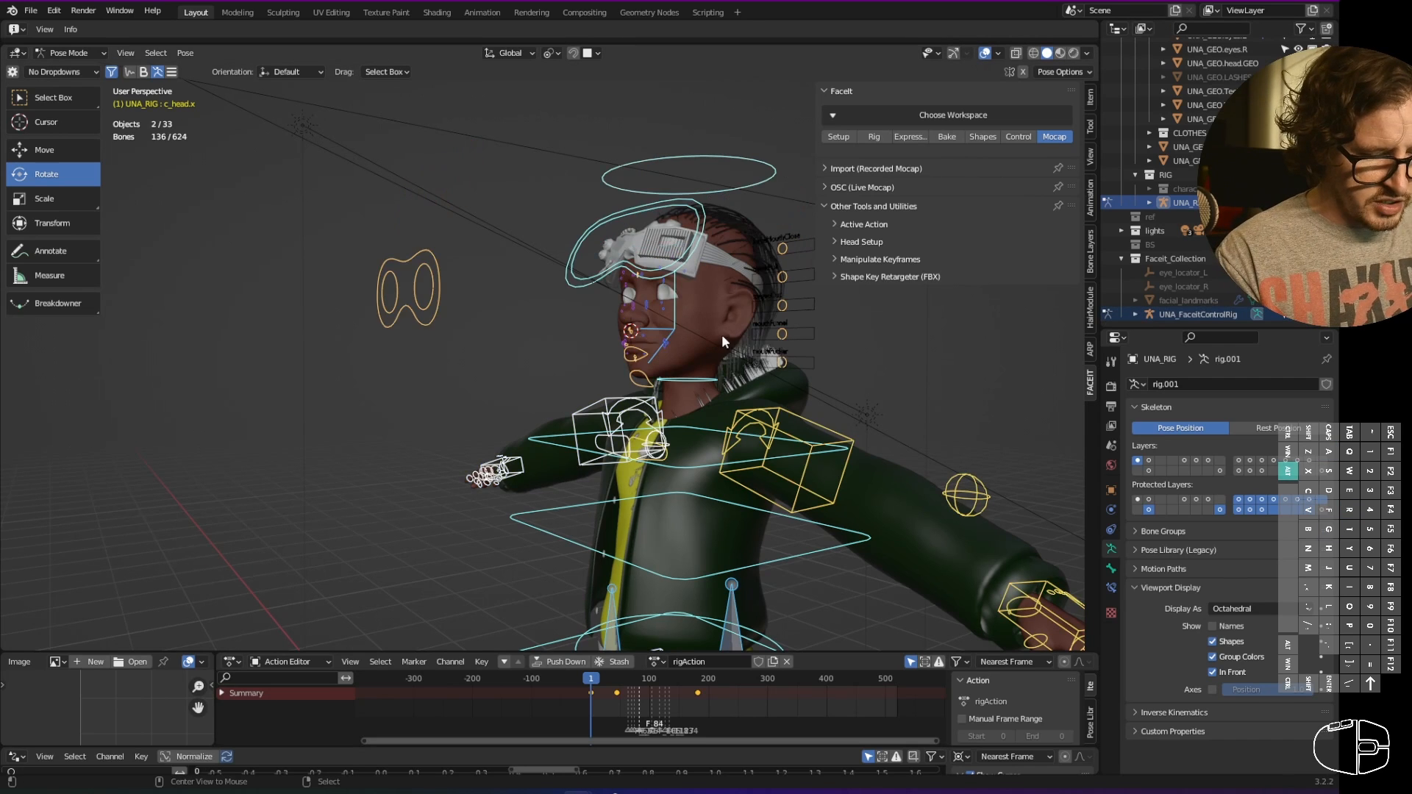
- Select UNA_RIG alone in Object Mode, display only its three facial bone layers and put it in Pose Mode
key("ctrl+Tab")
left_click(641, 341)
left_click(1181, 203)
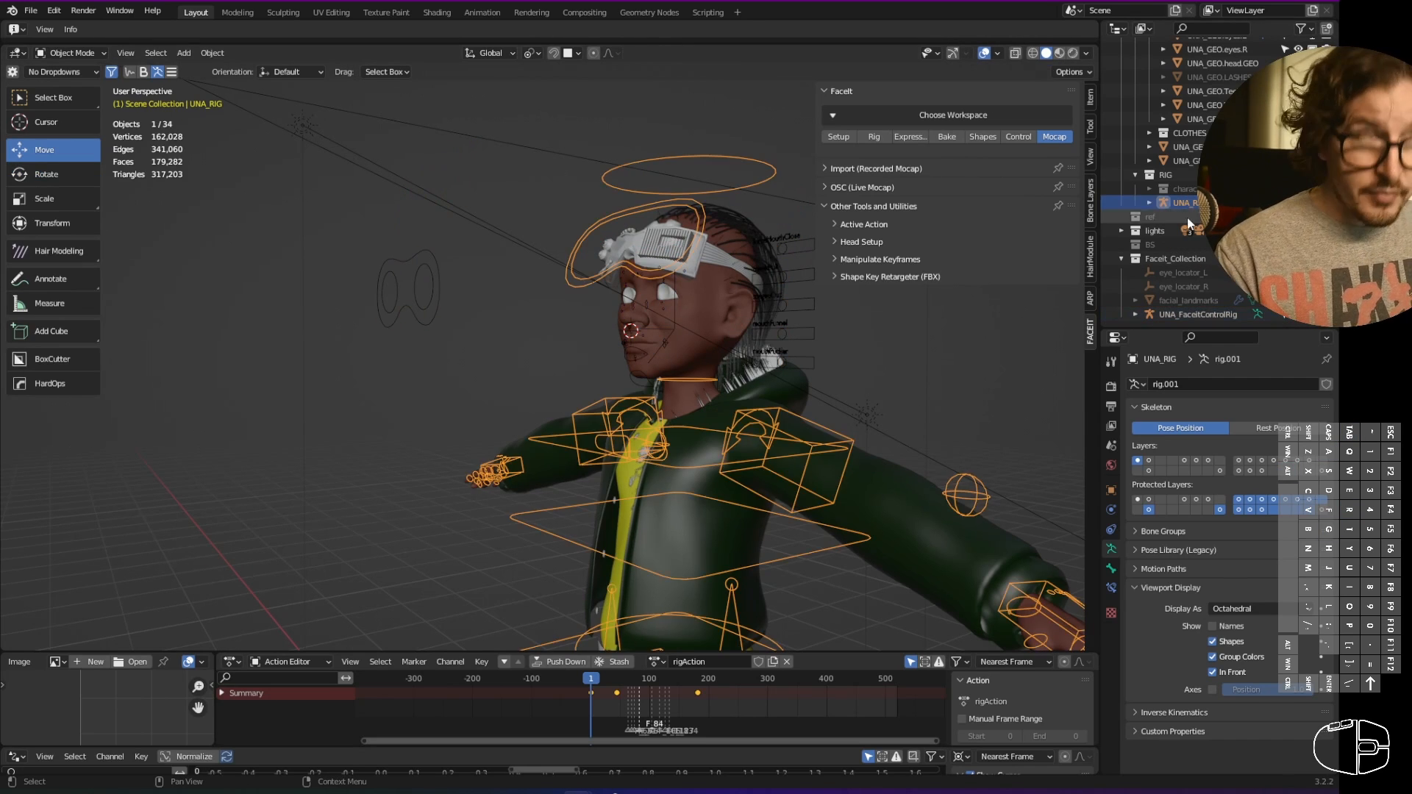
middle_click_drag(832, 374, 913, 380)
left_click(1184, 460)
left_click_drag(1196, 461, 1208, 461, "shift")
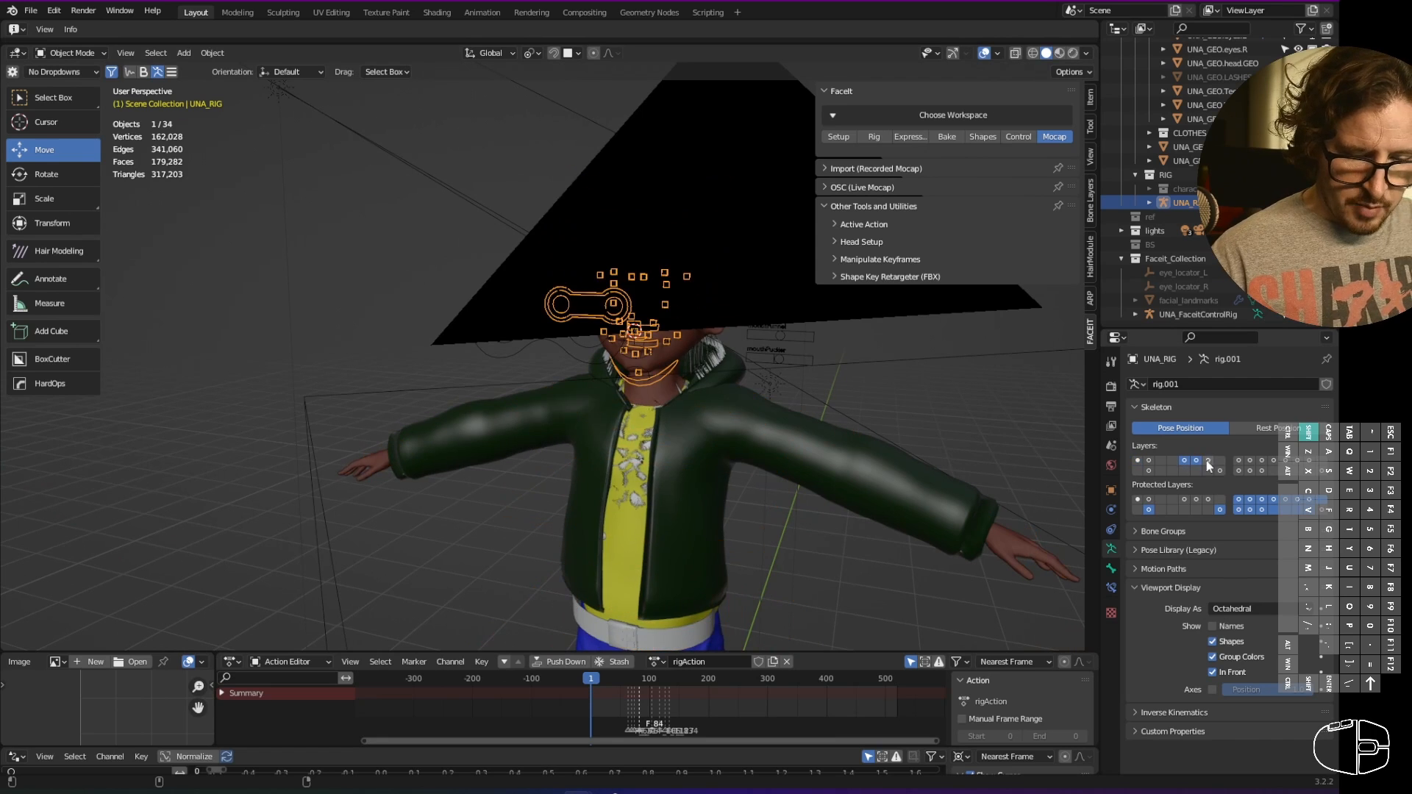
middle_click_drag(924, 426, 763, 358)
key("ctrl+Tab")
left_click(653, 342)
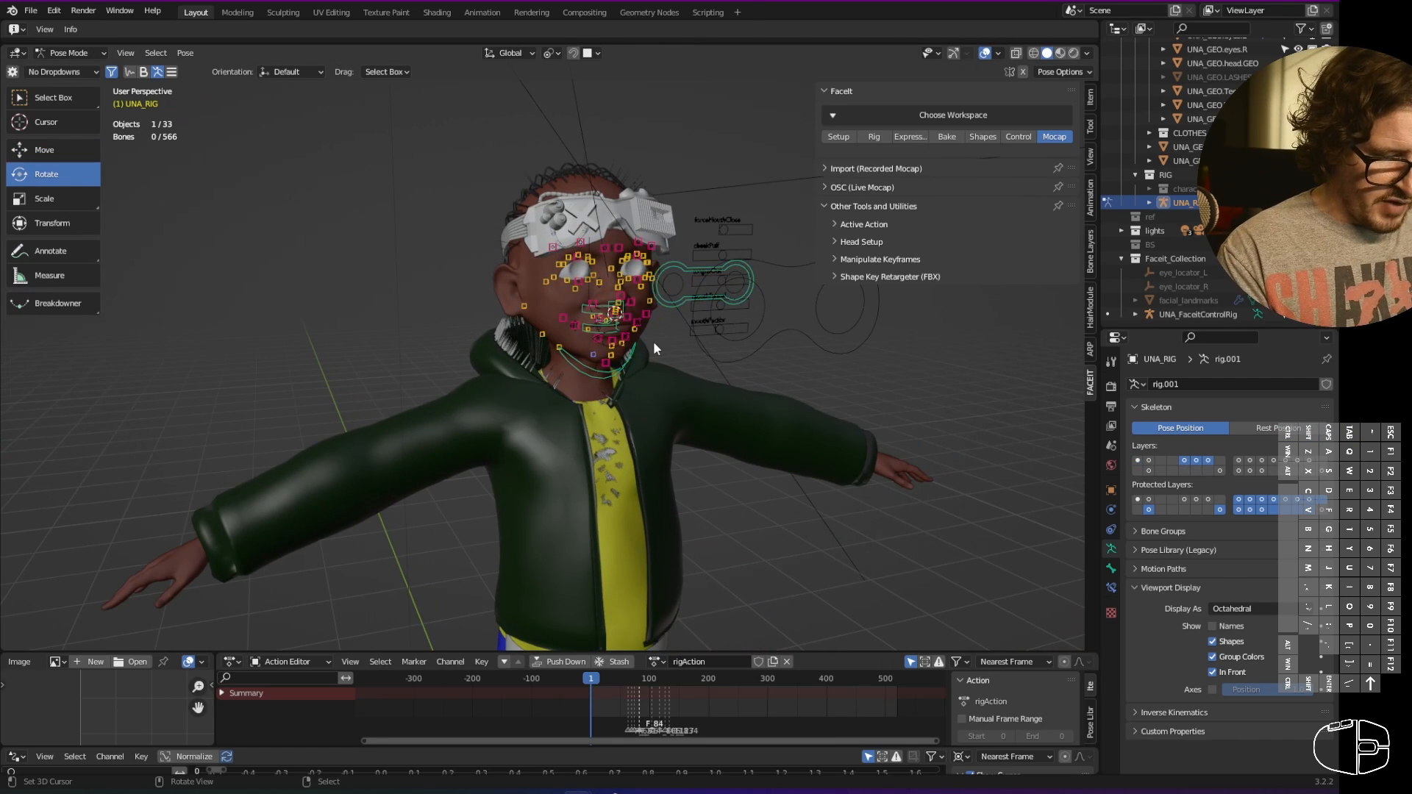
- Show the viewport gizmos and rotate the jaw_master bone about 23° around the global X axis
middle_click_drag(654, 341, 601, 391)
left_click(619, 399)
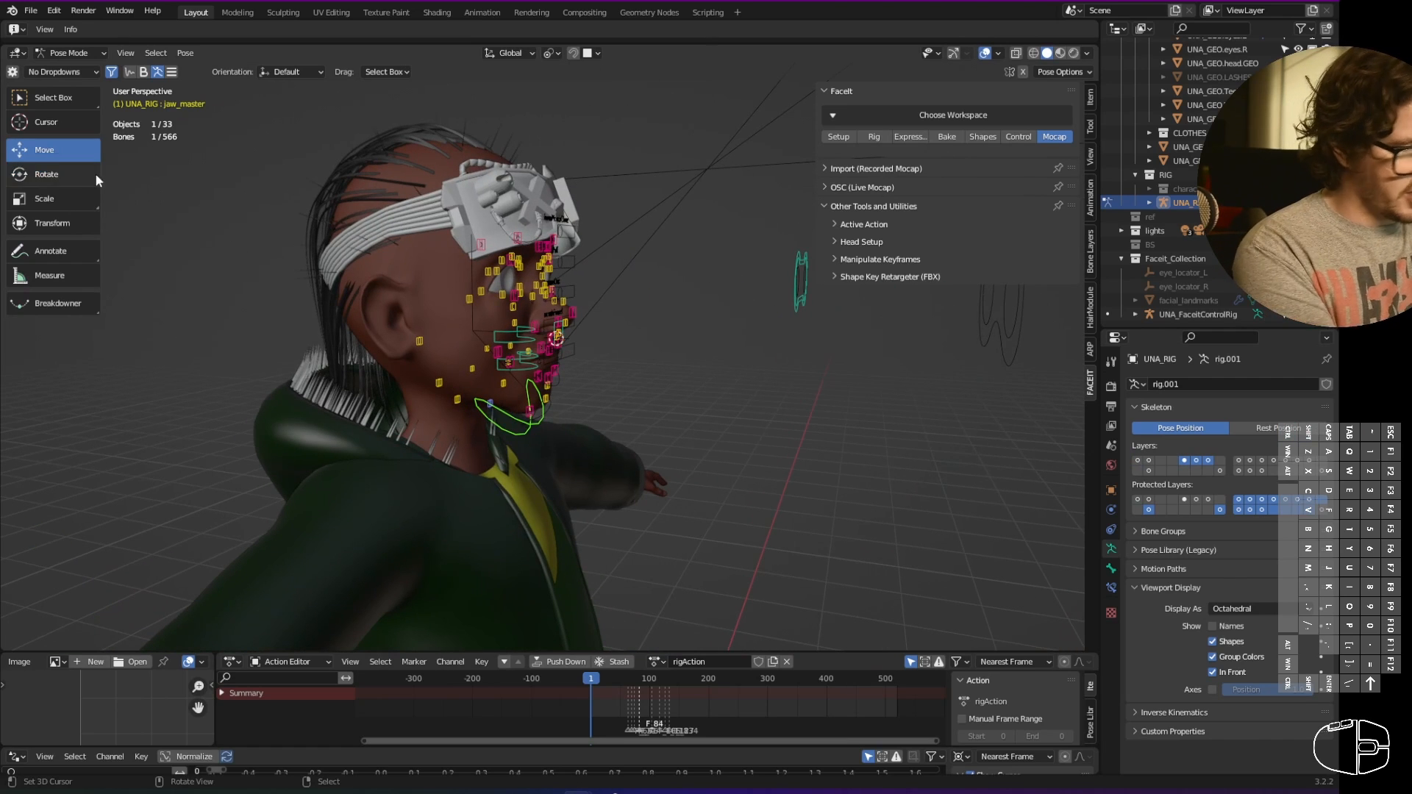
middle_click_drag(515, 280, 574, 270)
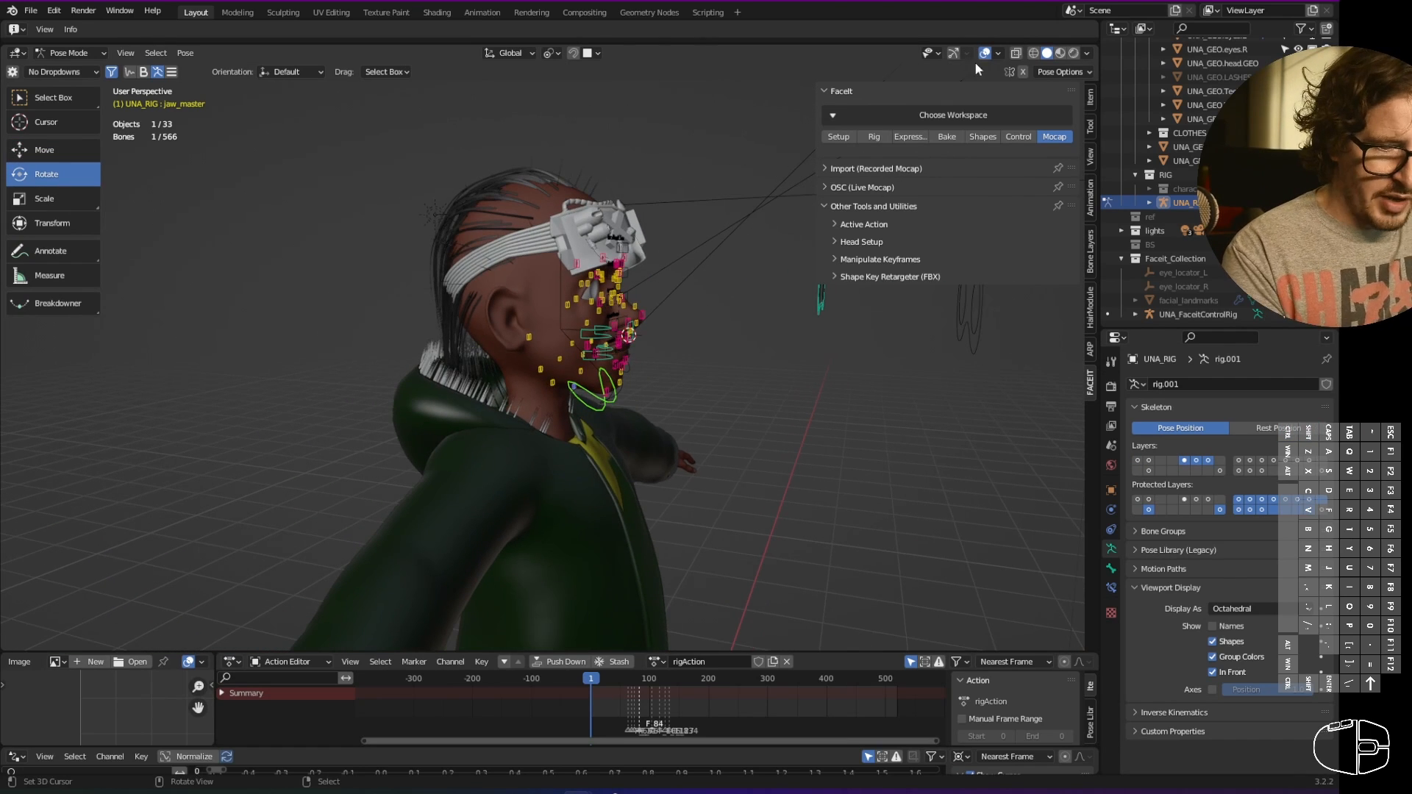
left_click(954, 53)
middle_click_drag(706, 294, 702, 274)
left_click_drag(617, 348, 607, 379)
middle_click_drag(608, 379, 640, 381)
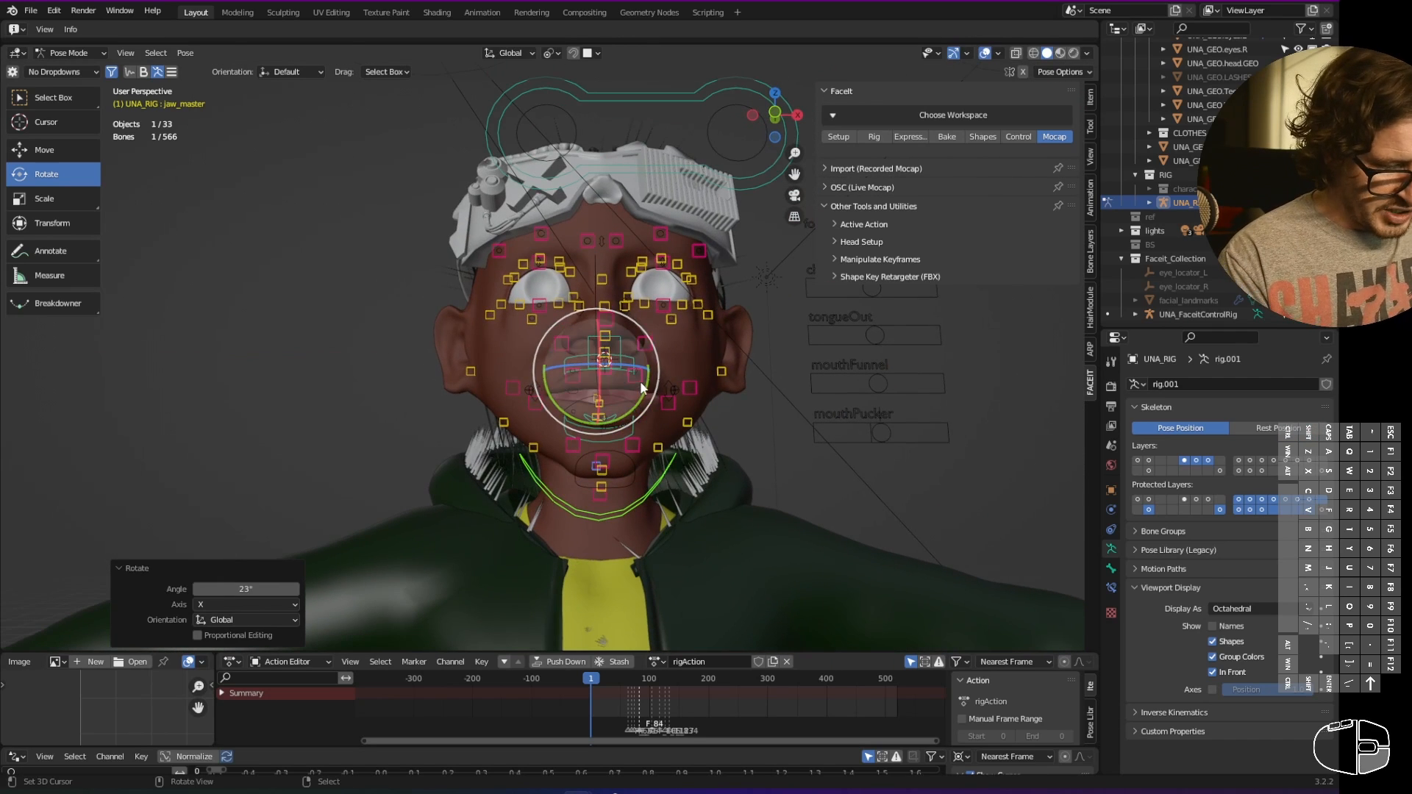
- Pose the mouth by moving the lip.T.L.001, lips.L, cheek.B.L.001 and lip.T bones upward and outward
left_click(636, 376)
key("g")
left_click(675, 399)
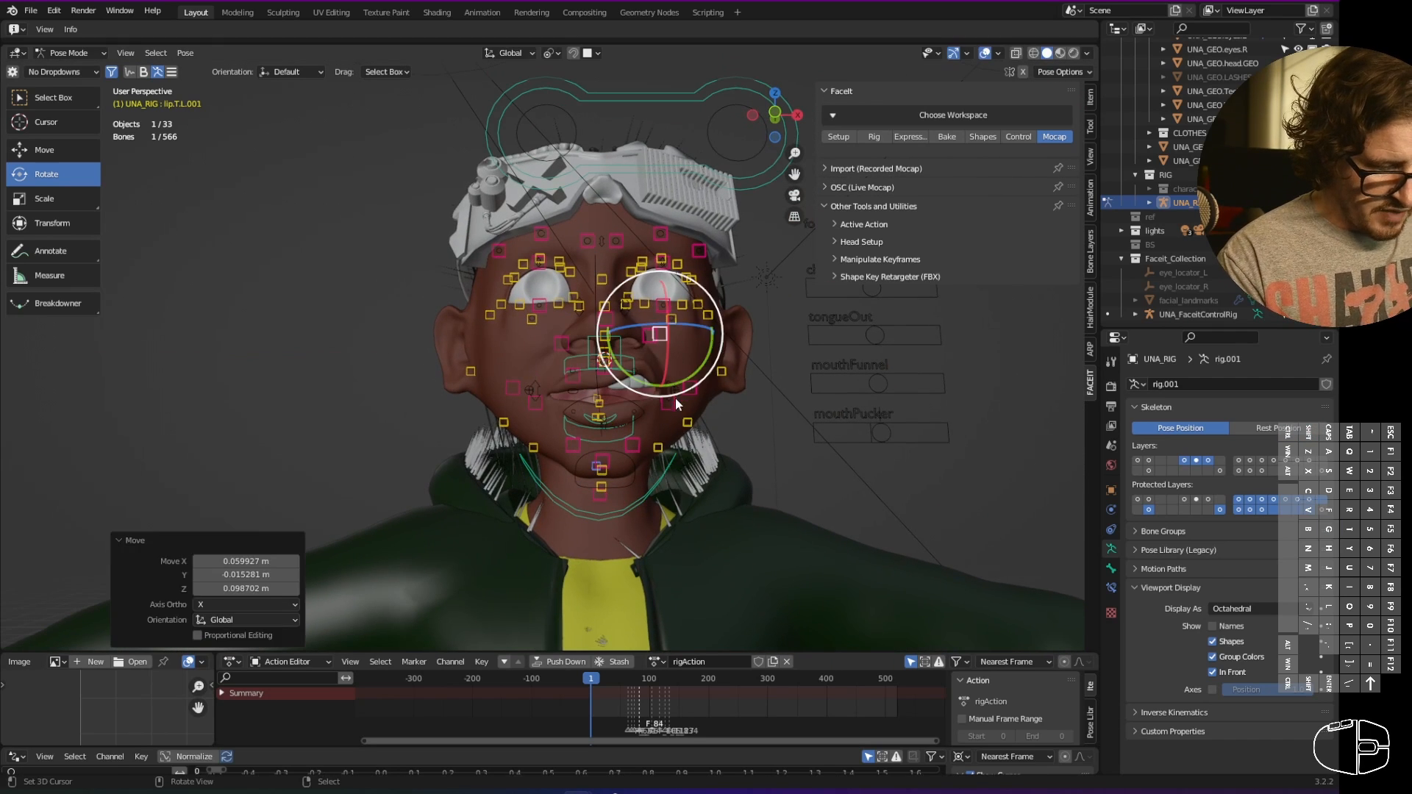
left_click(668, 403)
key("g")
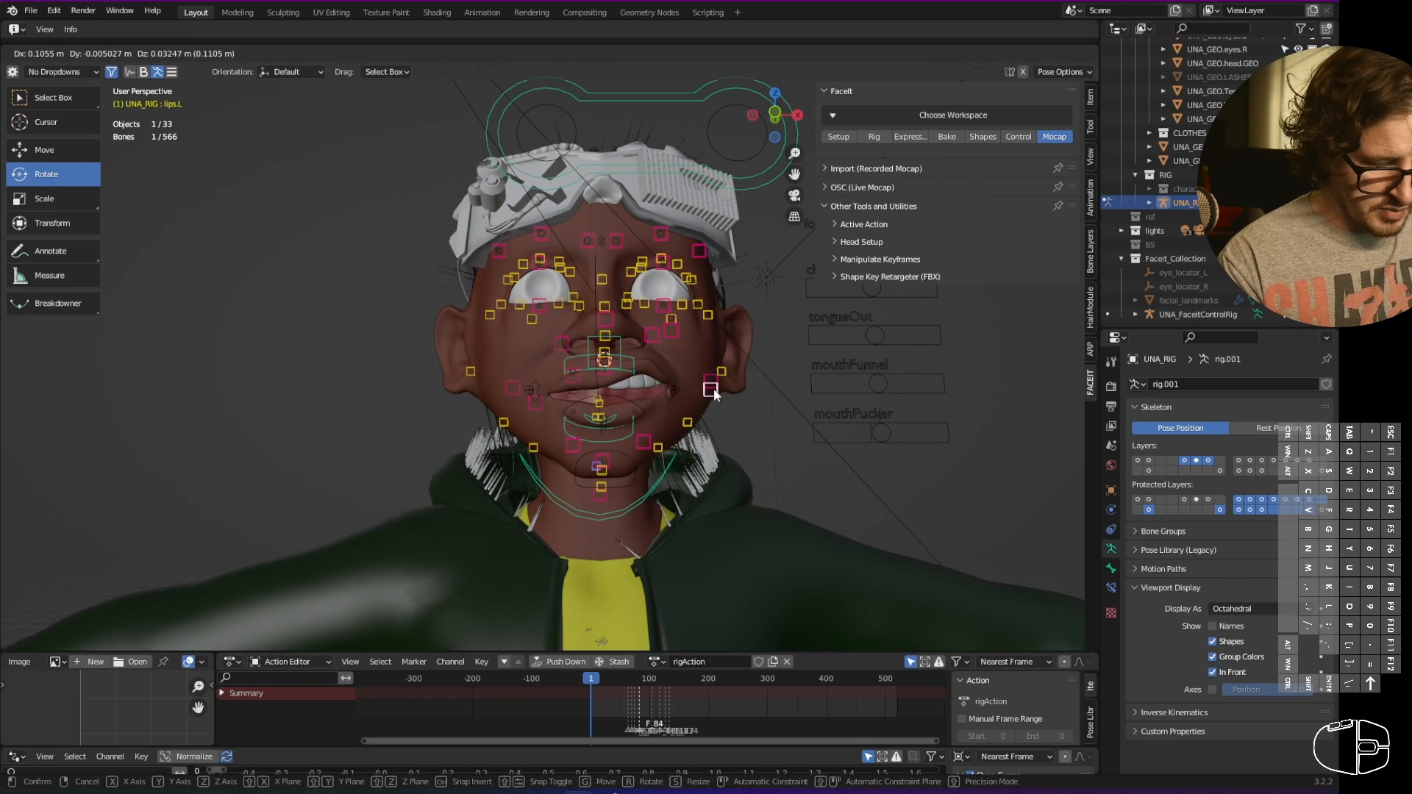
left_click(714, 390)
right_click(711, 382)
key("g")
left_click(691, 356)
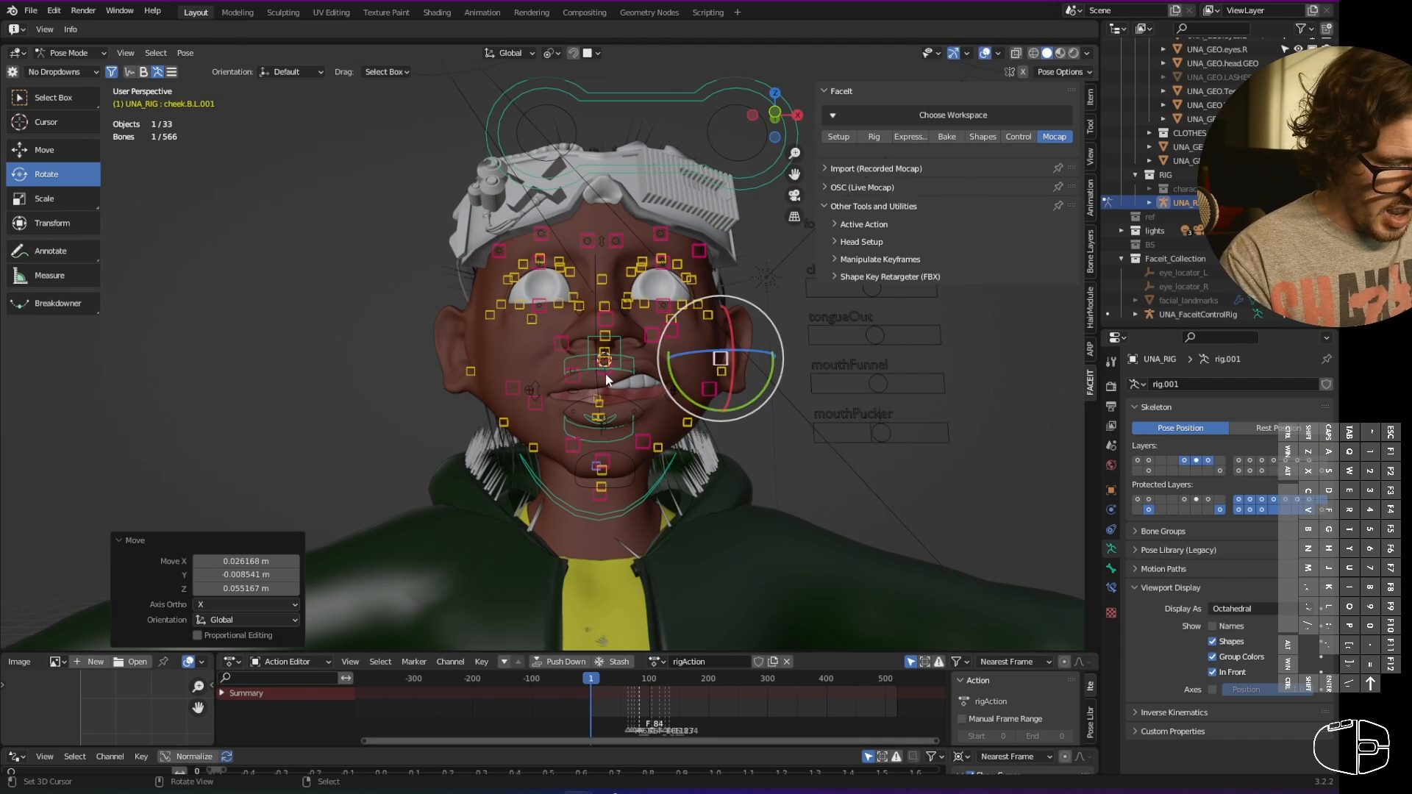
left_click(605, 368)
key("g")
left_click(624, 423)
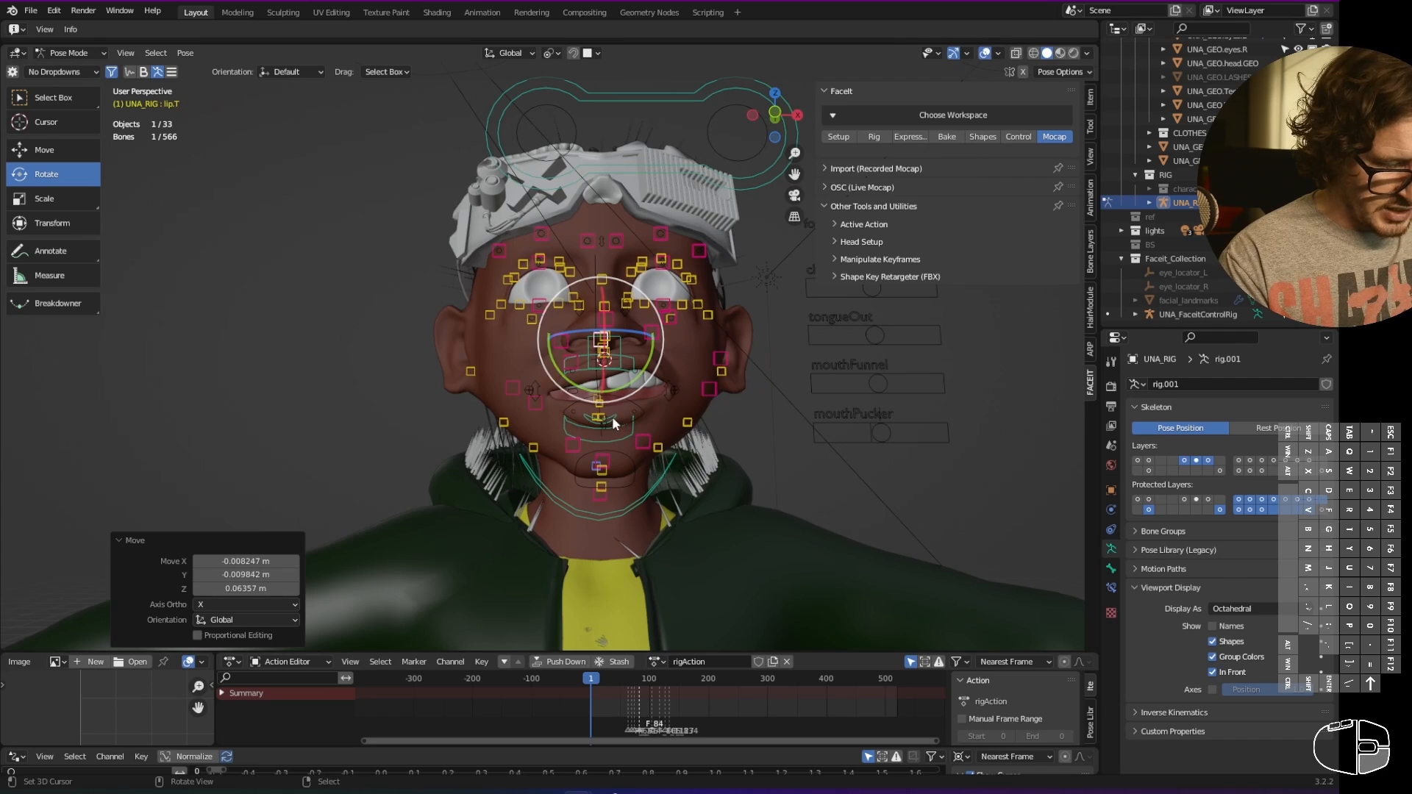
- Move the tongue_master bone, rotate it about 10.1° around global X and shift it about 0.022 m along X
right_click(613, 418)
middle_click_drag(682, 435, 712, 417)
key("g")
left_click(624, 425)
left_click_drag(597, 404, 642, 418)
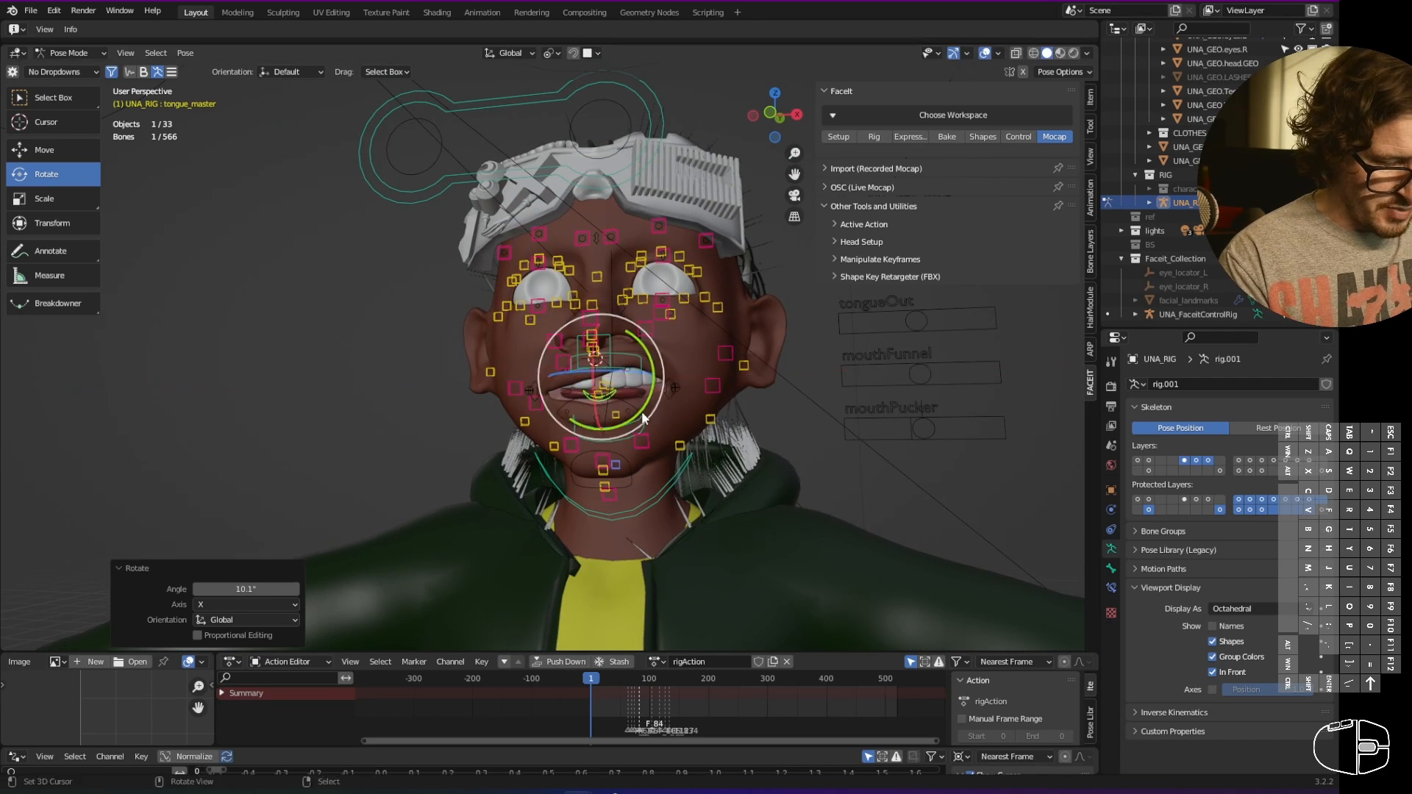
middle_click_drag(642, 418, 646, 416)
key("g")
key("x")
left_click(648, 412)
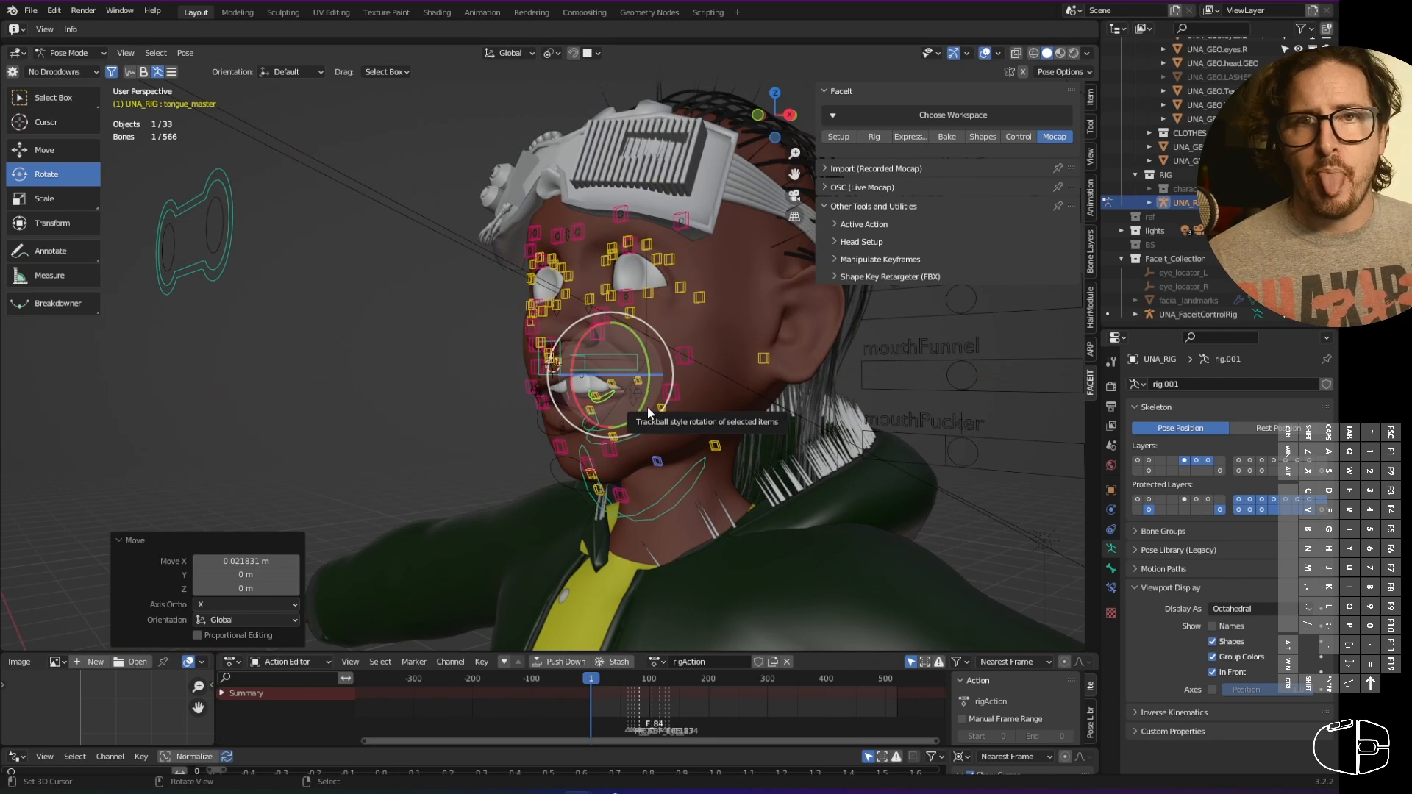
left_click(715, 446)
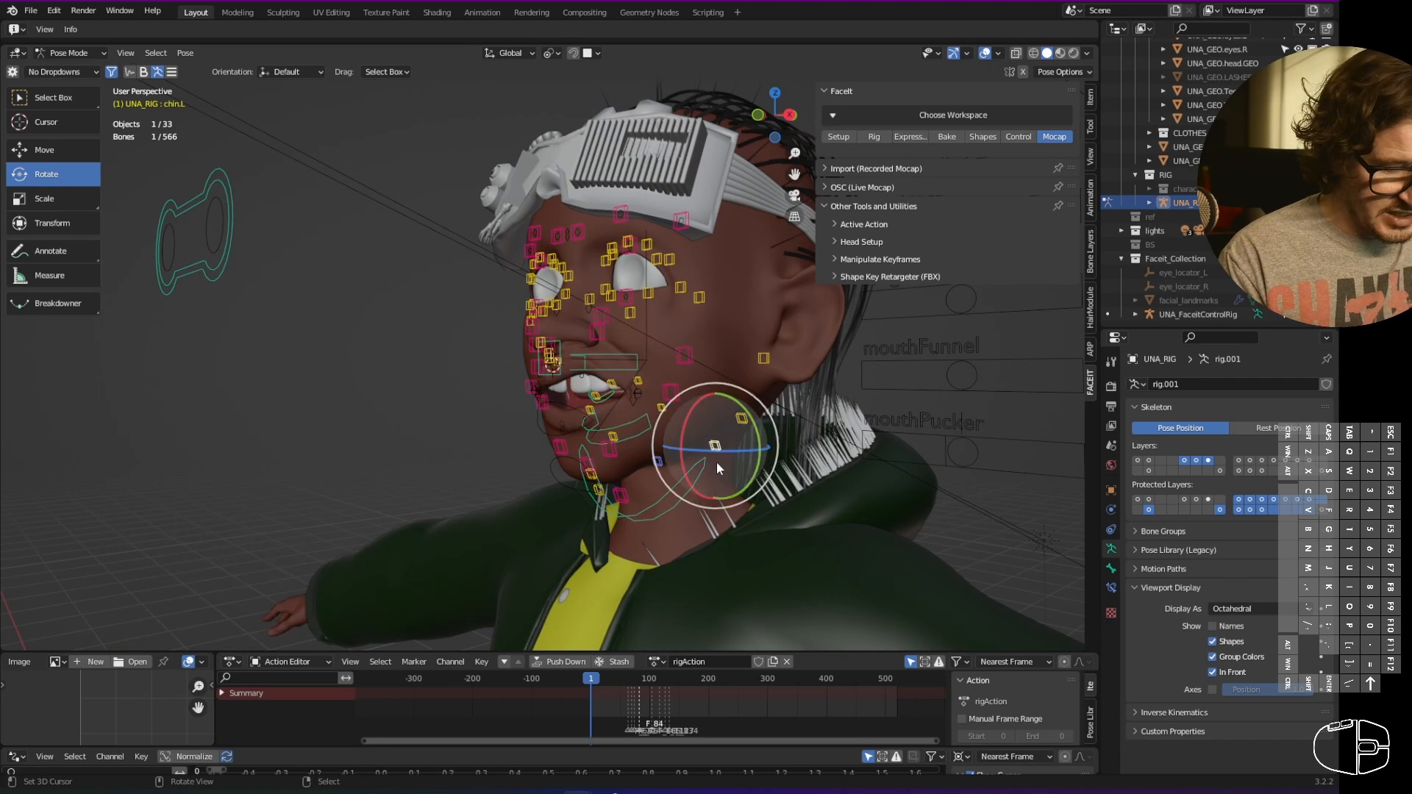
middle_click_drag(716, 462, 778, 444)
left_click(634, 478)
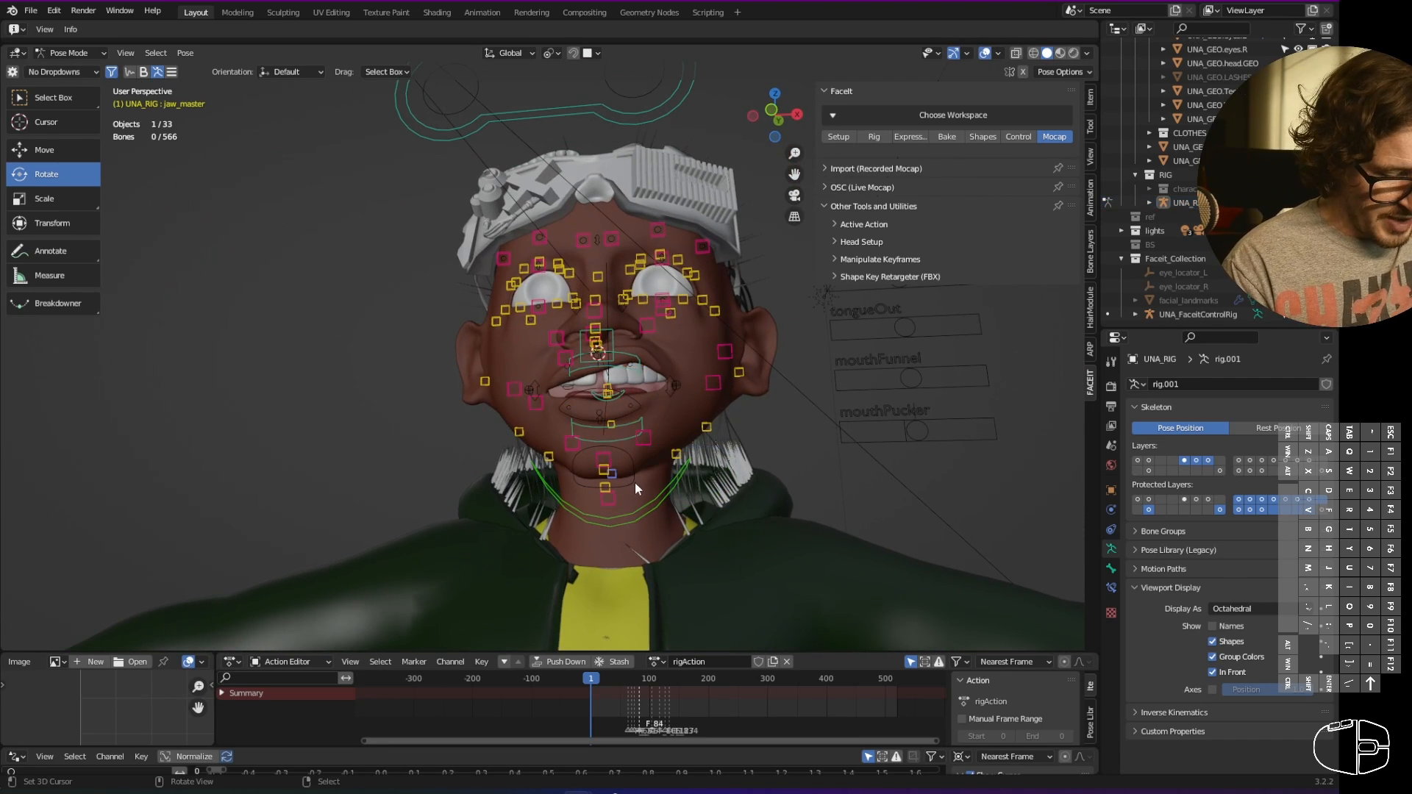
middle_click_drag(634, 482, 670, 294)
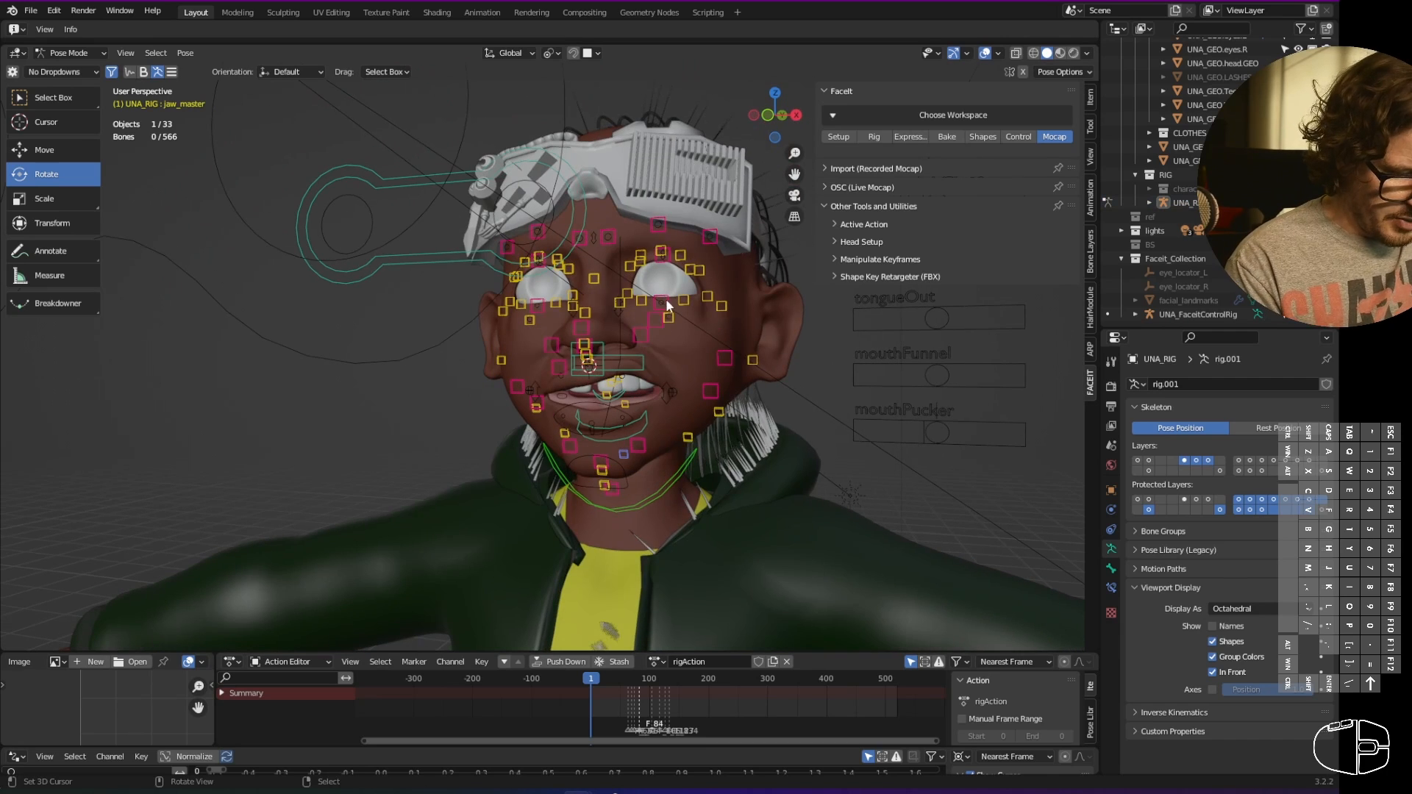
left_click(667, 289)
key("g")
key("Escape")
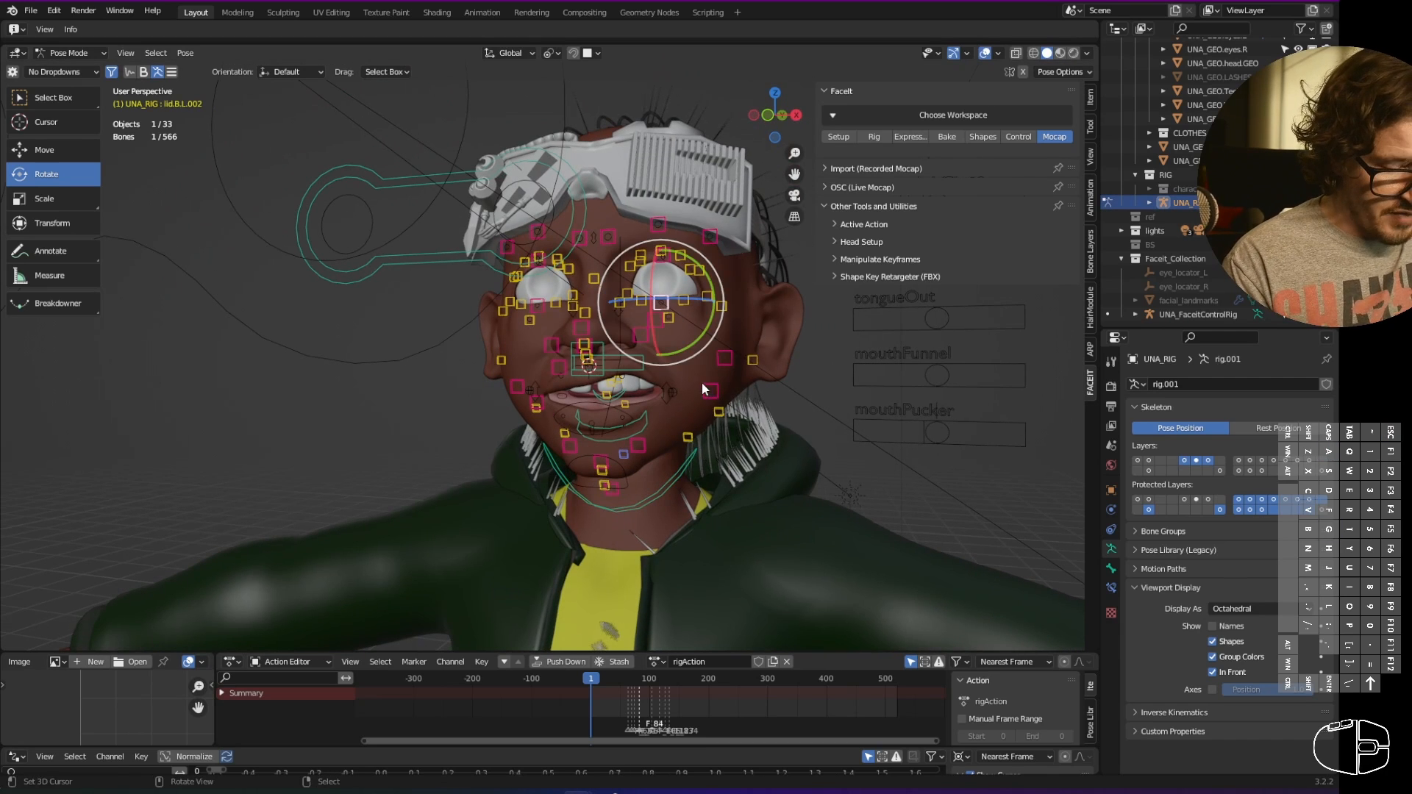
- Clear the location and rotation of all facial bones and switch UNA_RIG back to its main body control layers
key("a")
key("alt+g")
key("alt+r")
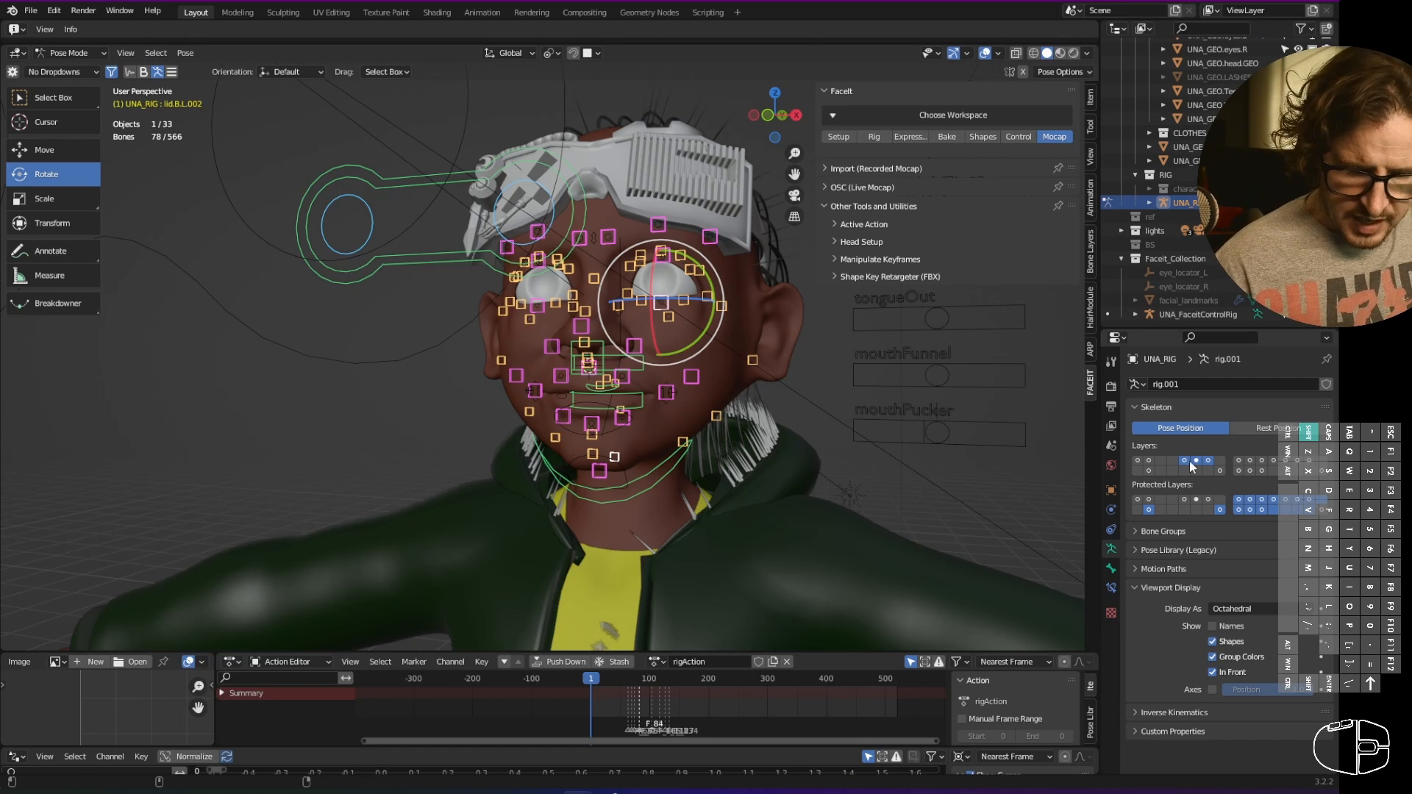
left_click_drag(1185, 462, 1144, 462, "shift")
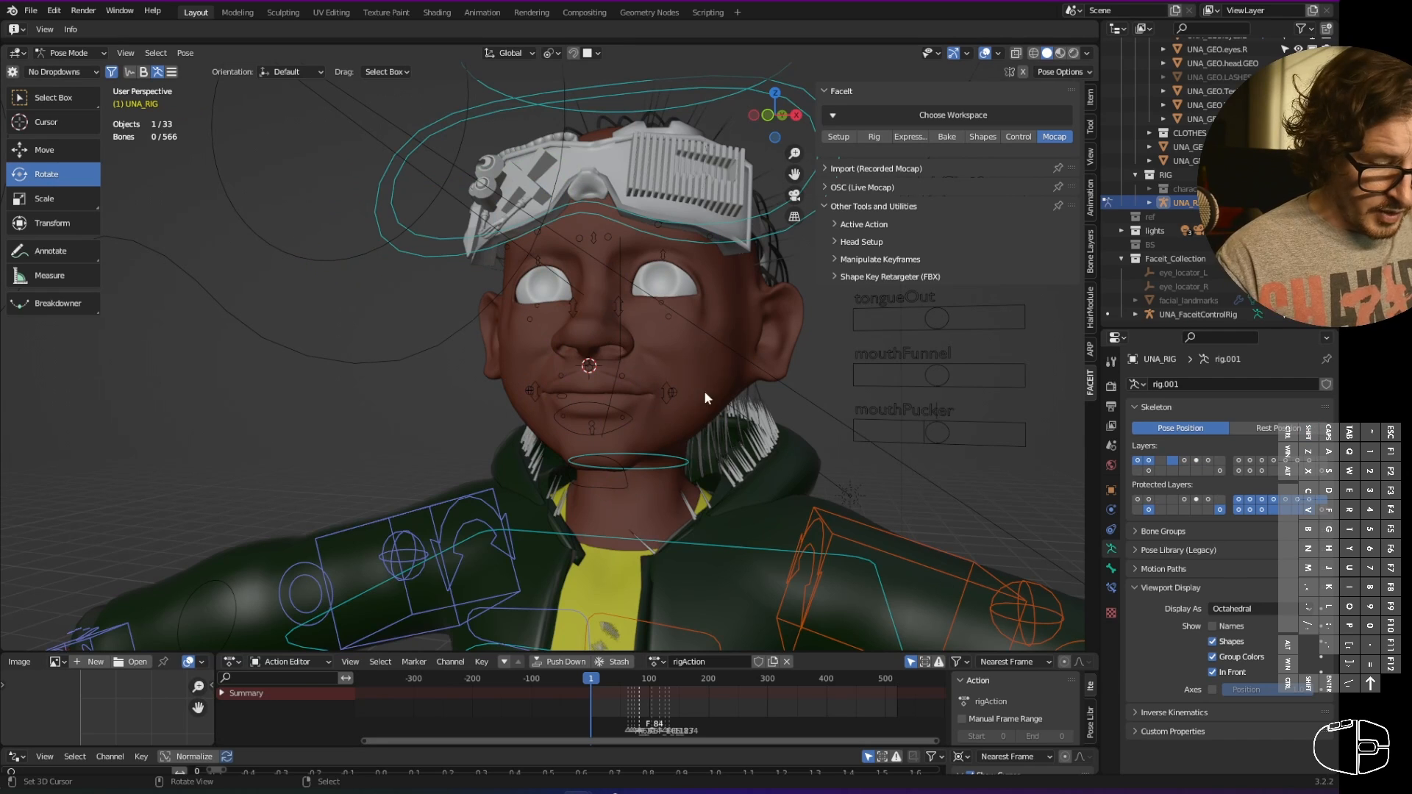
- Switch to UNA_FaceitControlRig in Pose Mode and move c_mouth_controller up about 0.03 m
key("Tab")
right_click(662, 393)
key("Tab")
right_click(619, 432)
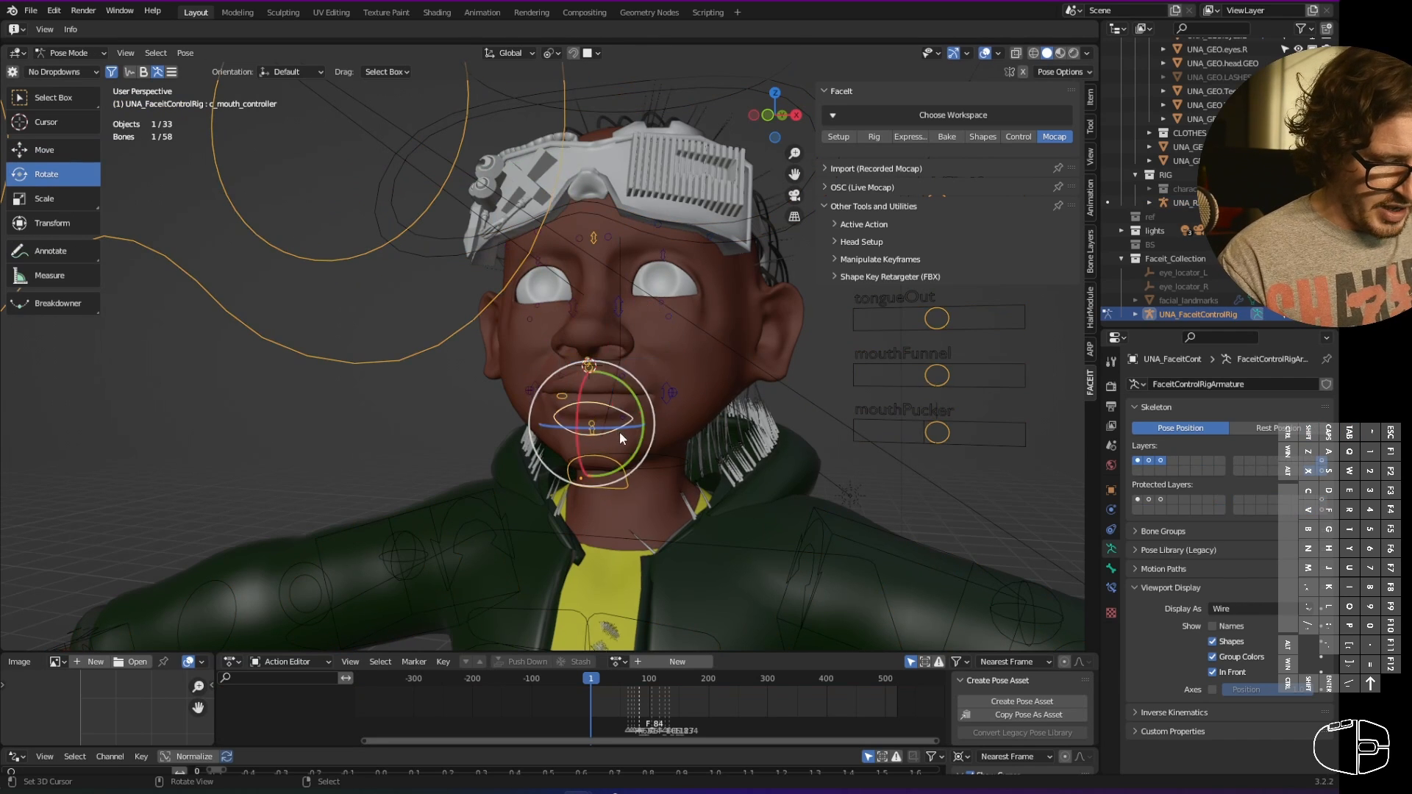
key("g")
left_click(610, 412)
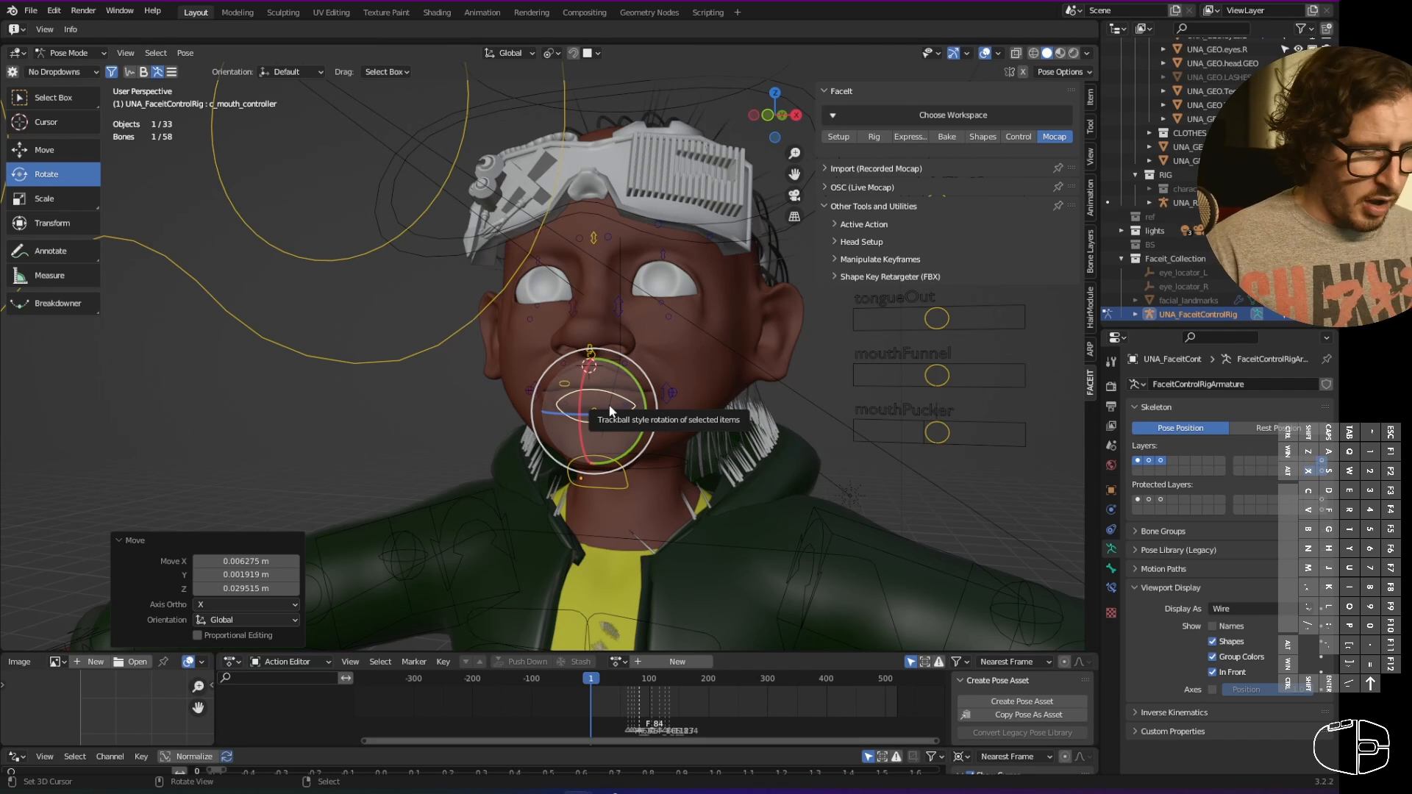
- Test the cheekPuff slider of the face control rig and return it to its neutral position
middle_click_drag(771, 356, 725, 545, "ctrl")
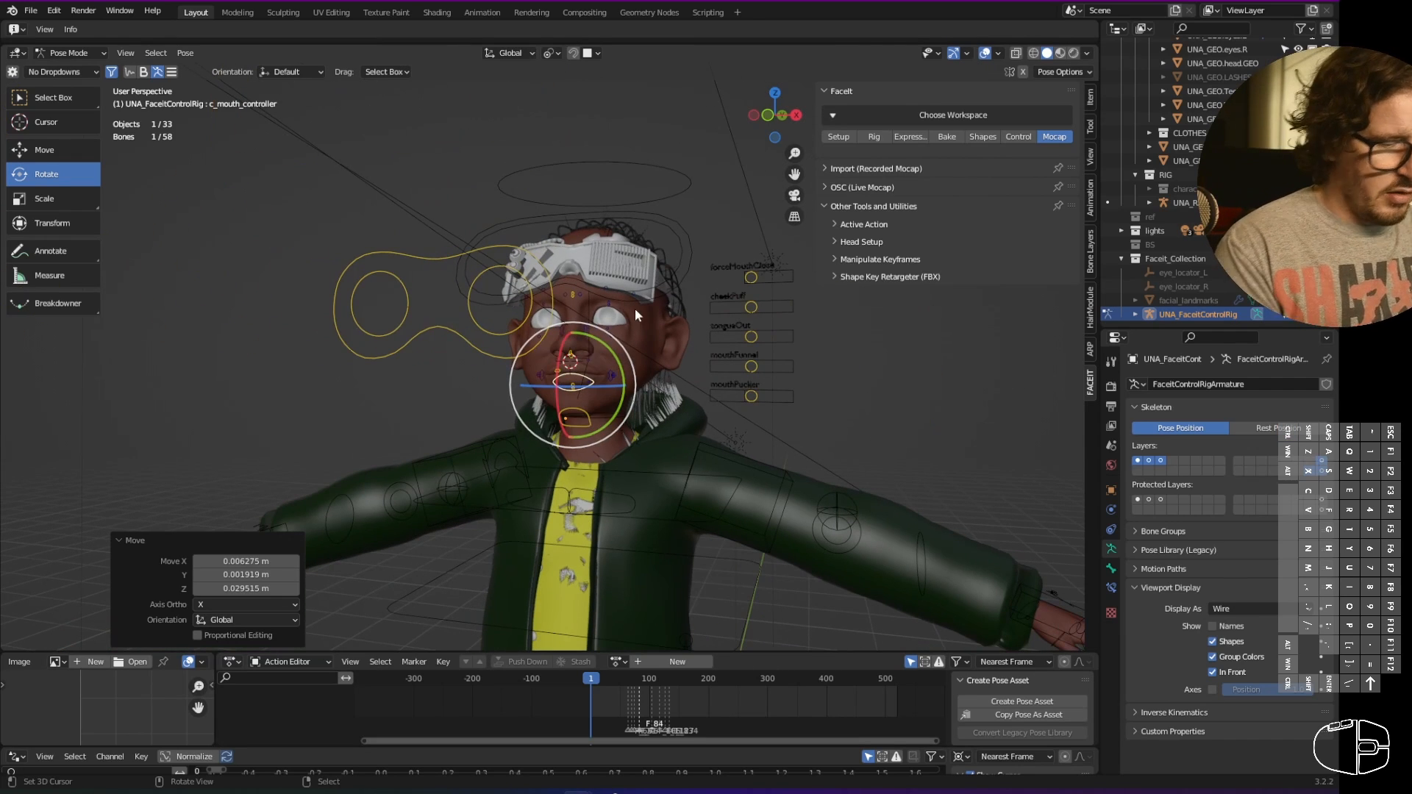
right_click_drag(492, 353, 449, 369)
middle_click_drag(695, 346, 817, 317)
right_click(829, 299)
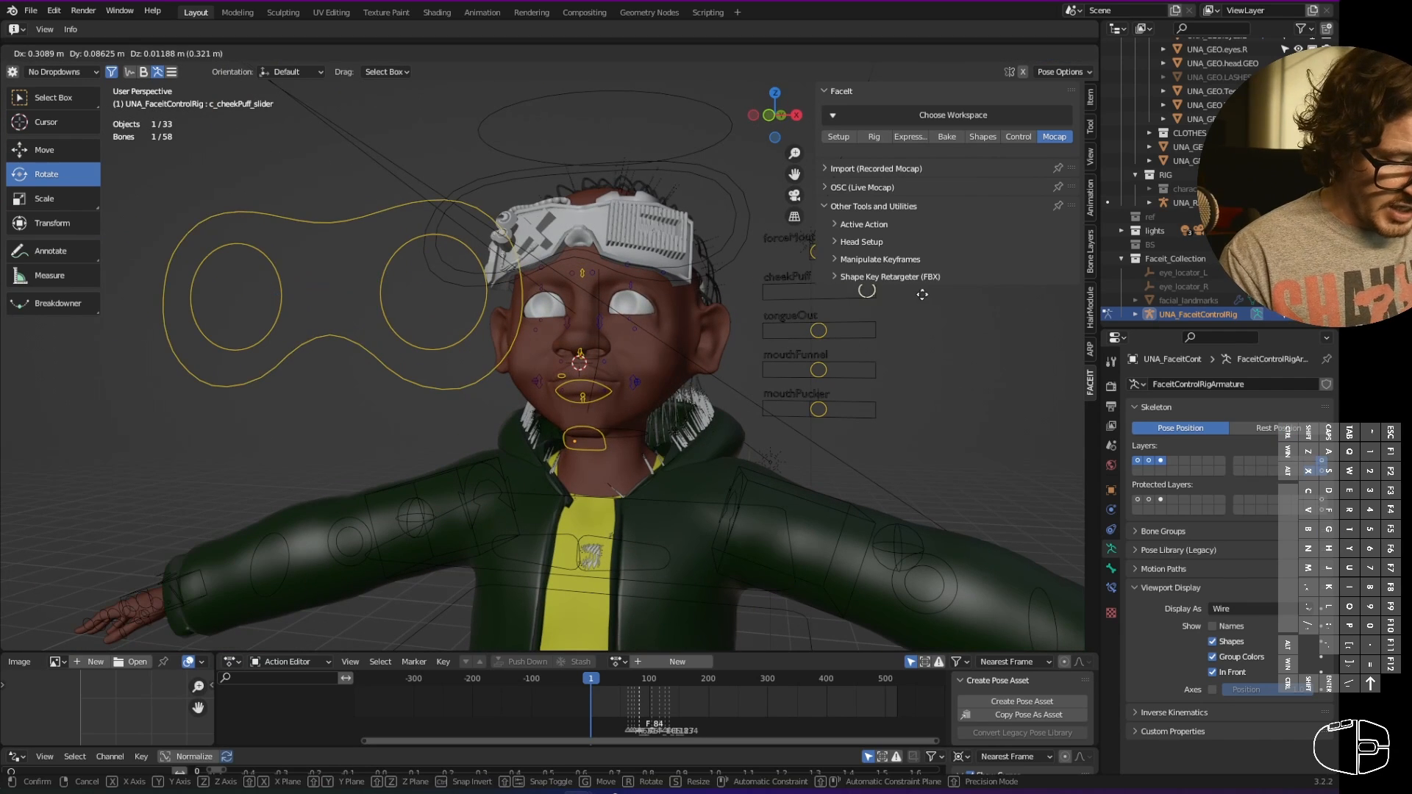
right_click(830, 337)
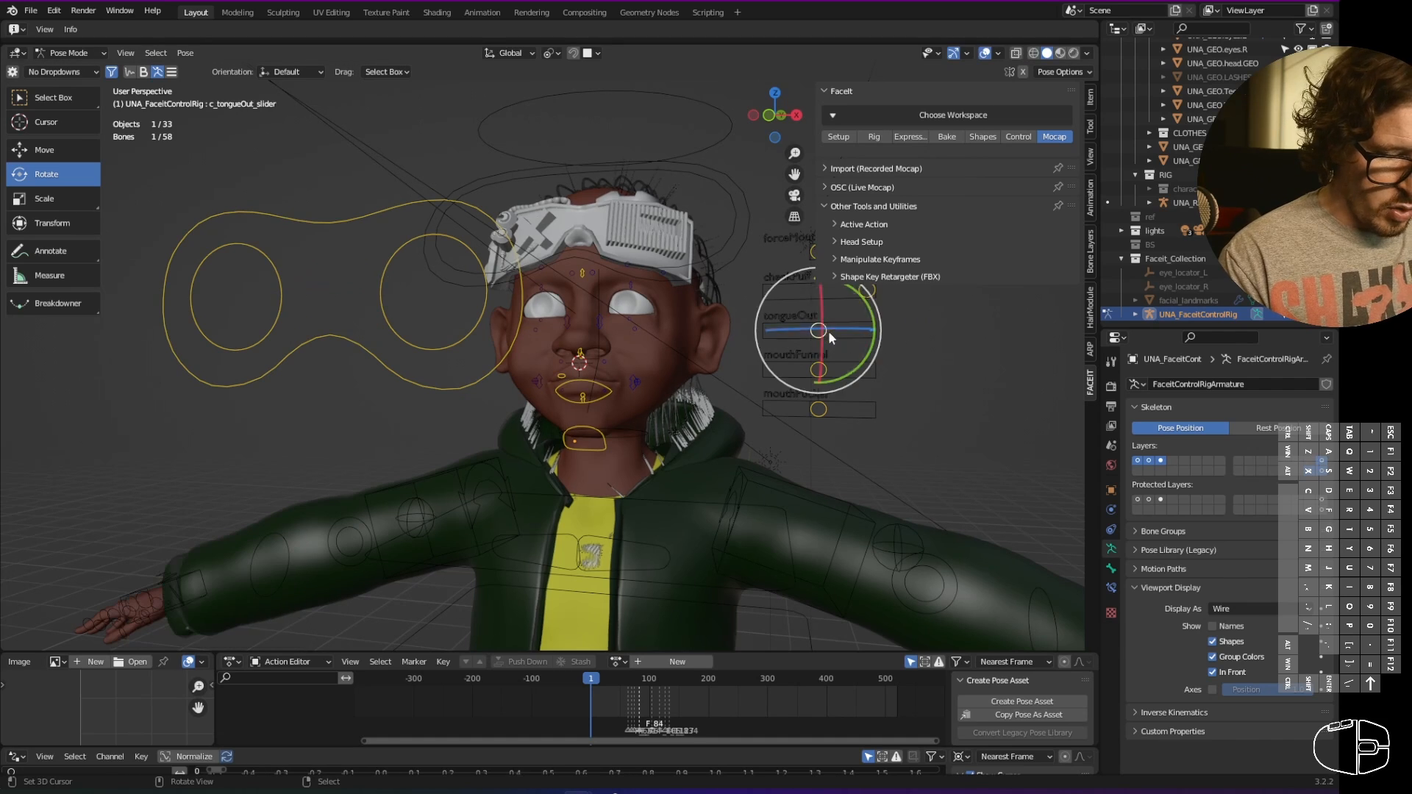
right_click(866, 301)
key("g")
left_click(802, 306)
key("g")
right_click(829, 302)
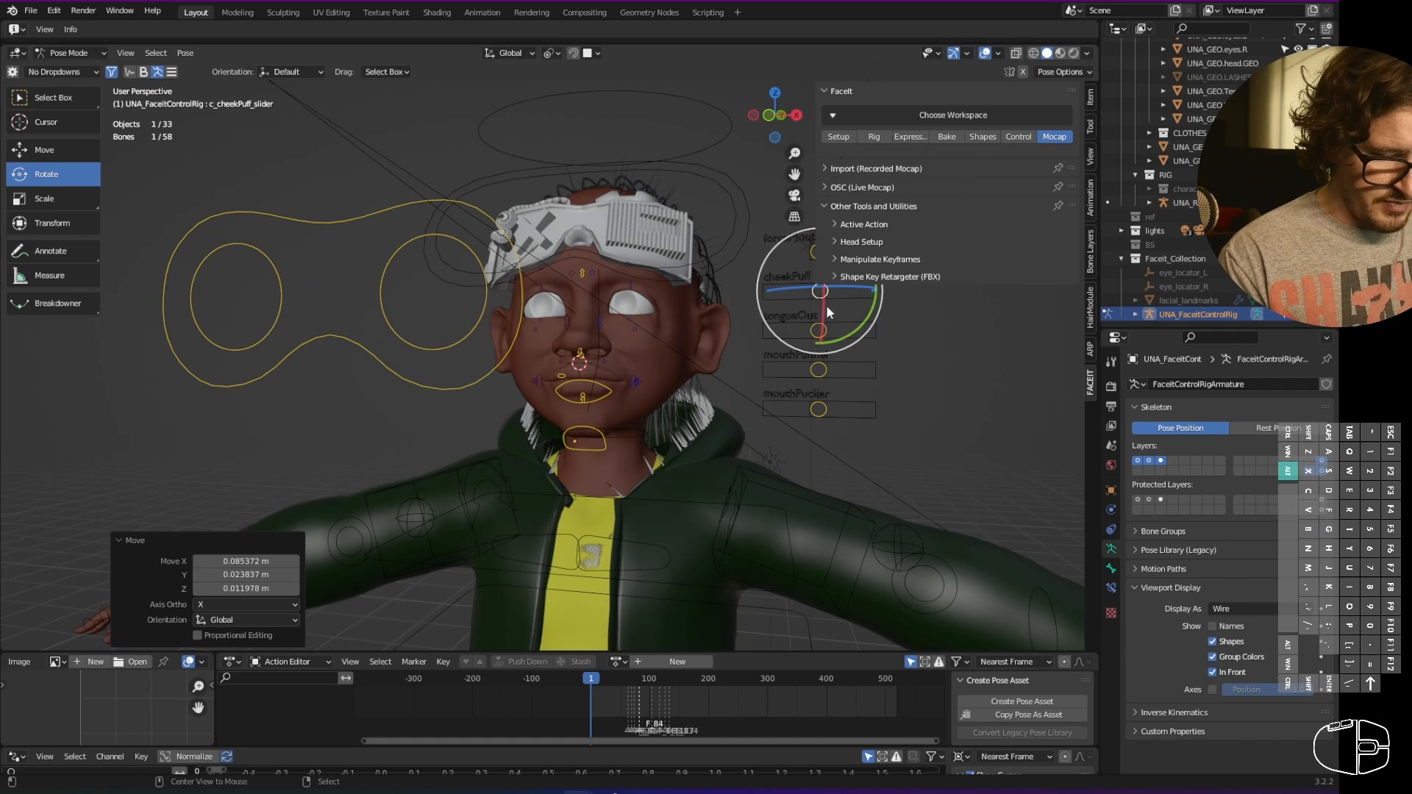
- Move the tongueOut slider about 0.24 m along X to its end and lower c_jaw_target about 0.13 m
right_click(828, 331)
key("g")
left_click(875, 331)
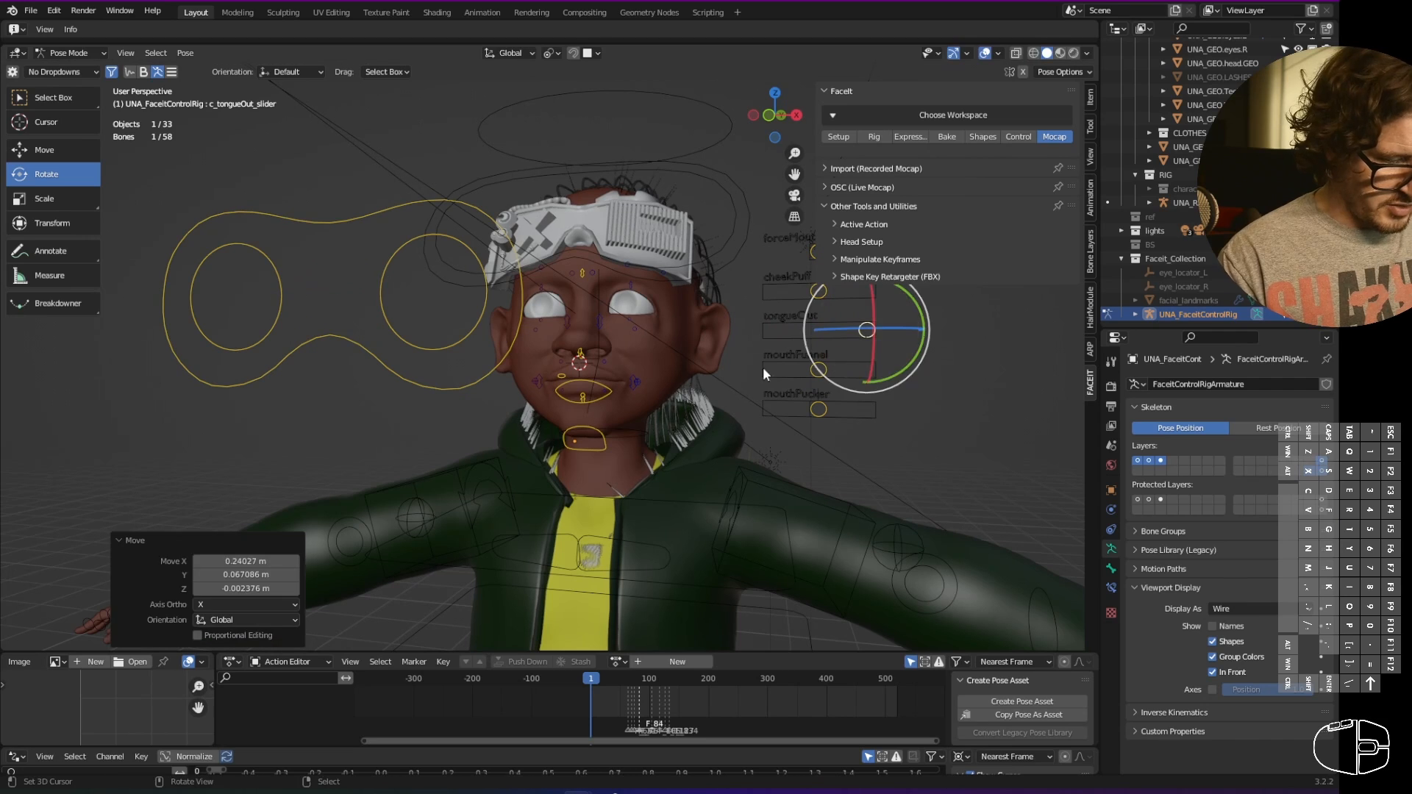
right_click(598, 439)
key("g")
left_click(597, 471)
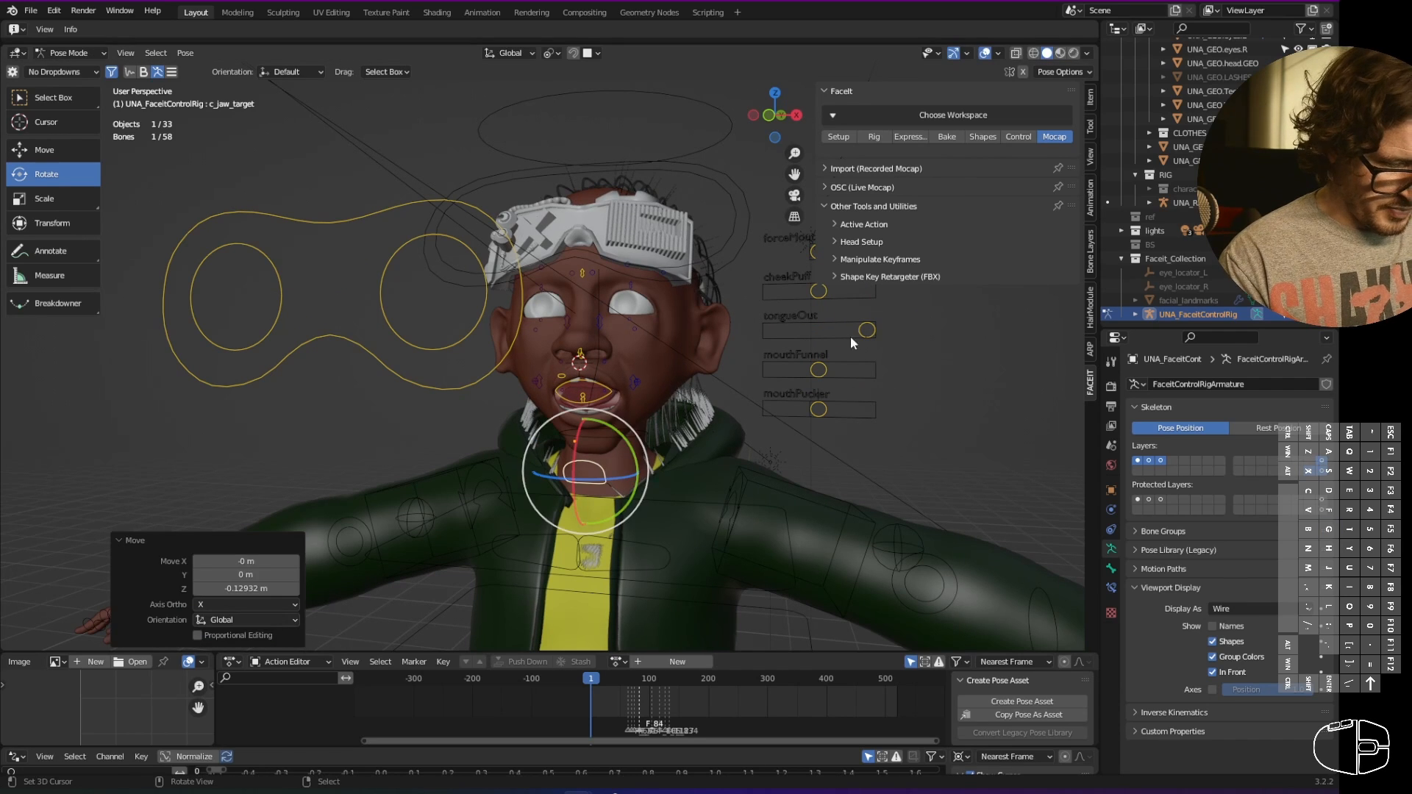
- Return the tongueOut slider to its neutral position and collapse Faceit's Other Tools and Utilities section
right_click(862, 336)
key("g")
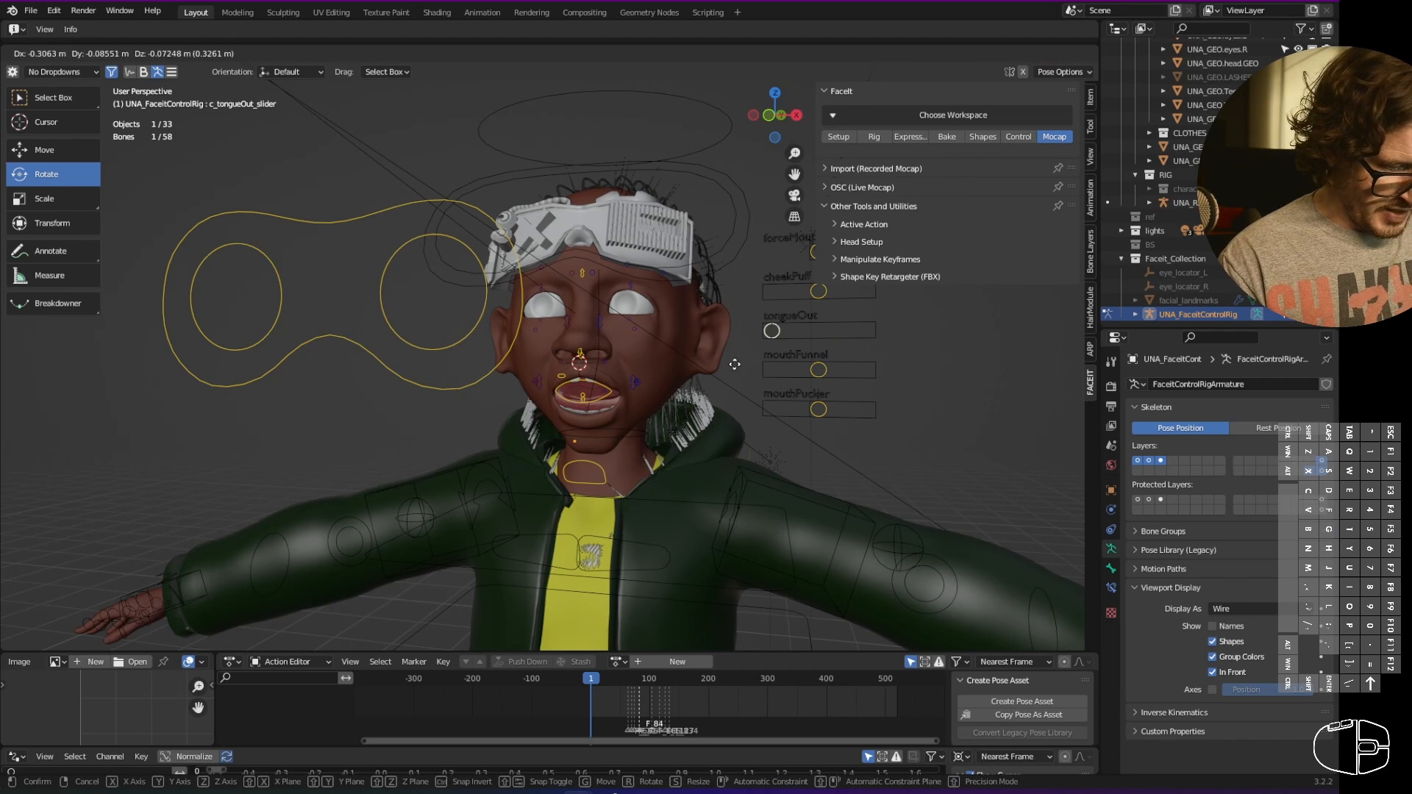
left_click(832, 356)
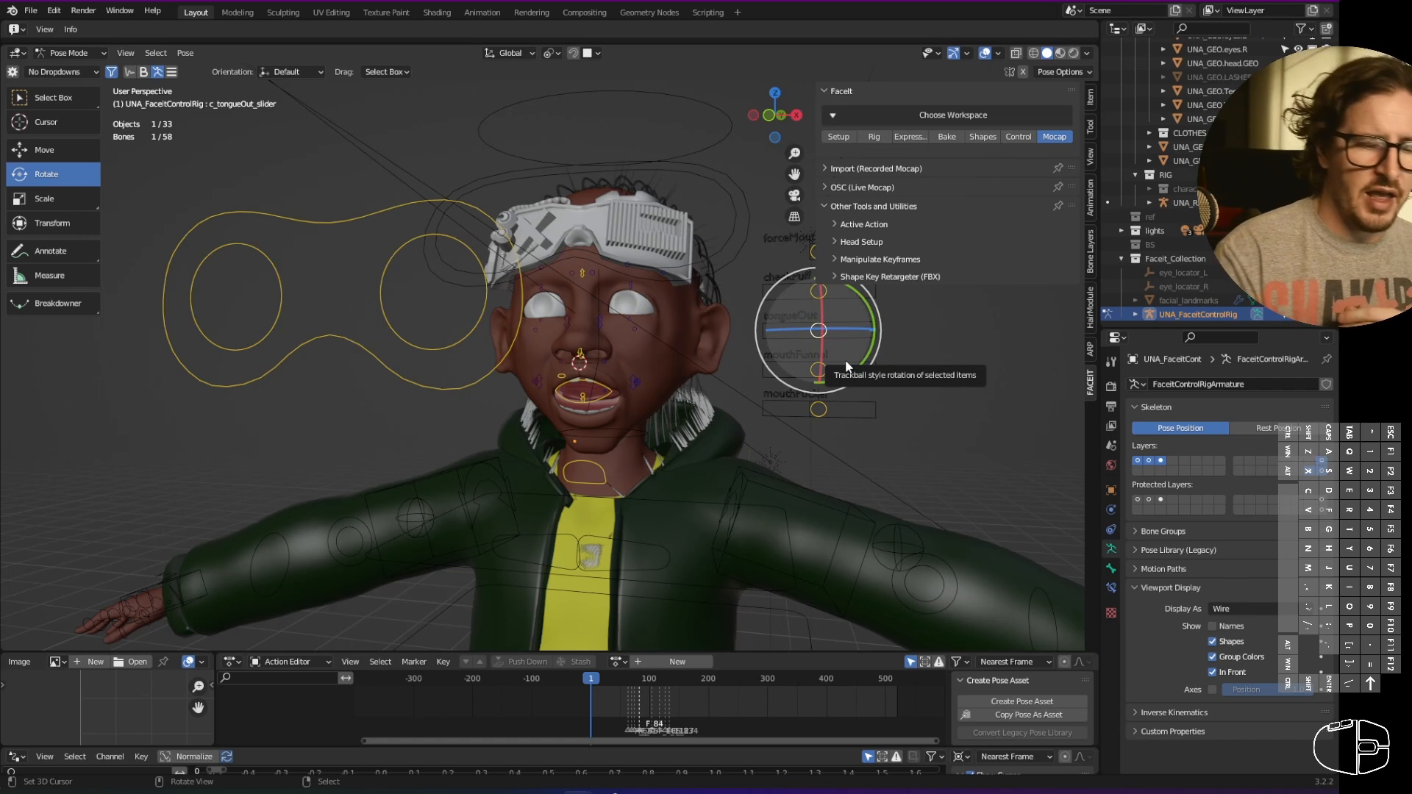
left_click(839, 206)
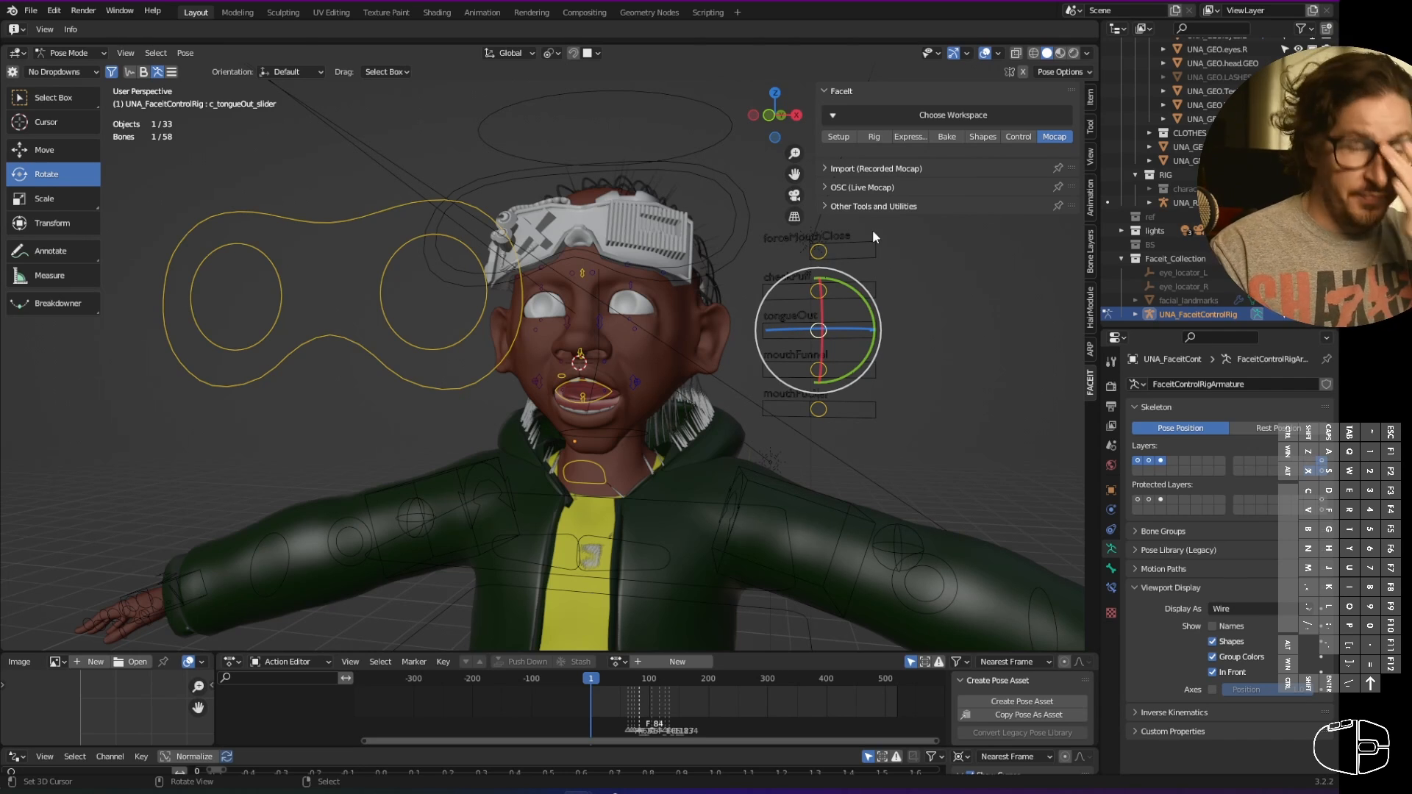
- Raise c_jaw_target about 0.14 m and readjust its position below the chin
left_click(605, 476)
key("g")
left_click(618, 434)
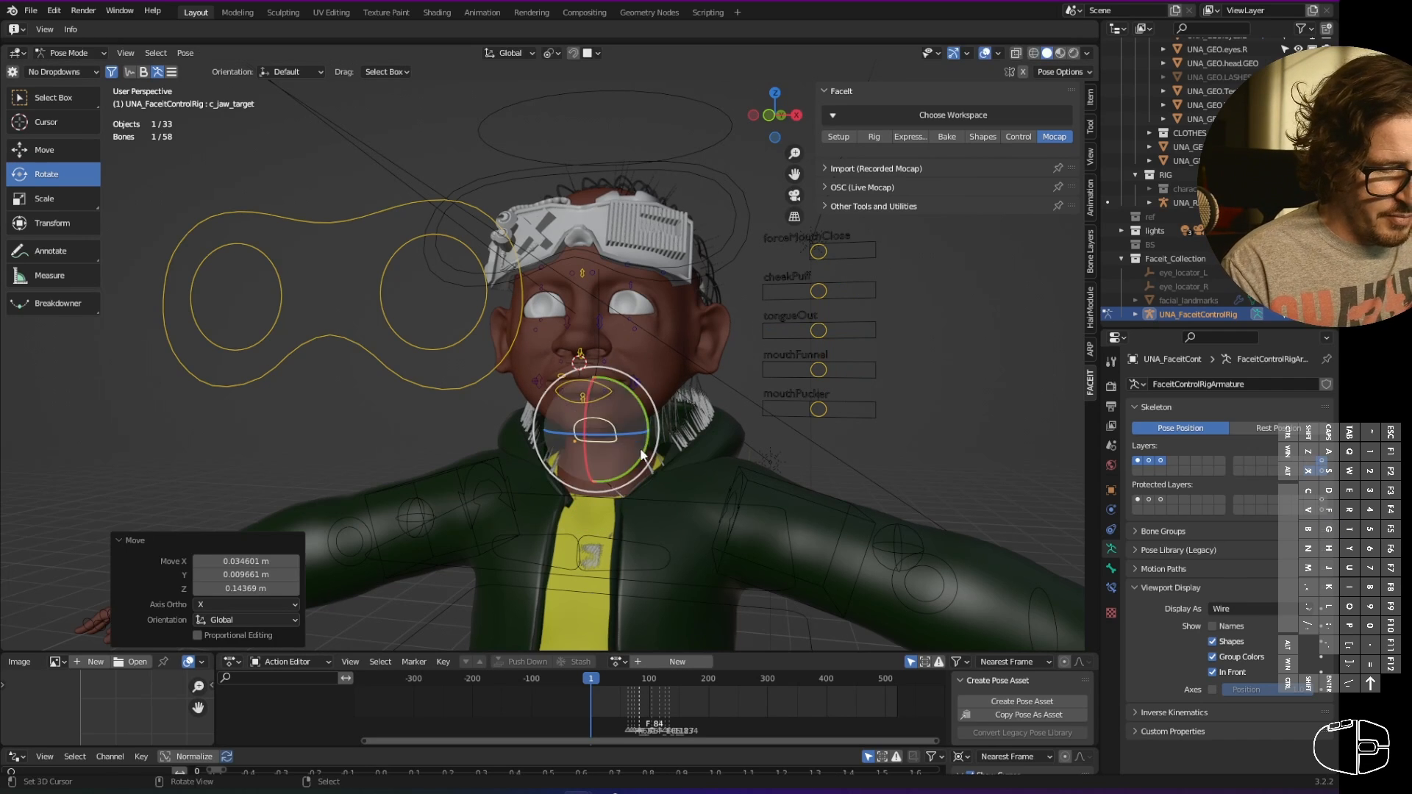
key("g")
left_click(634, 459)
- Test the left eye's c_eyelid_lower.L control and lower c_eyelid_upper.L about 0.15 m to close the eye
left_click(633, 319)
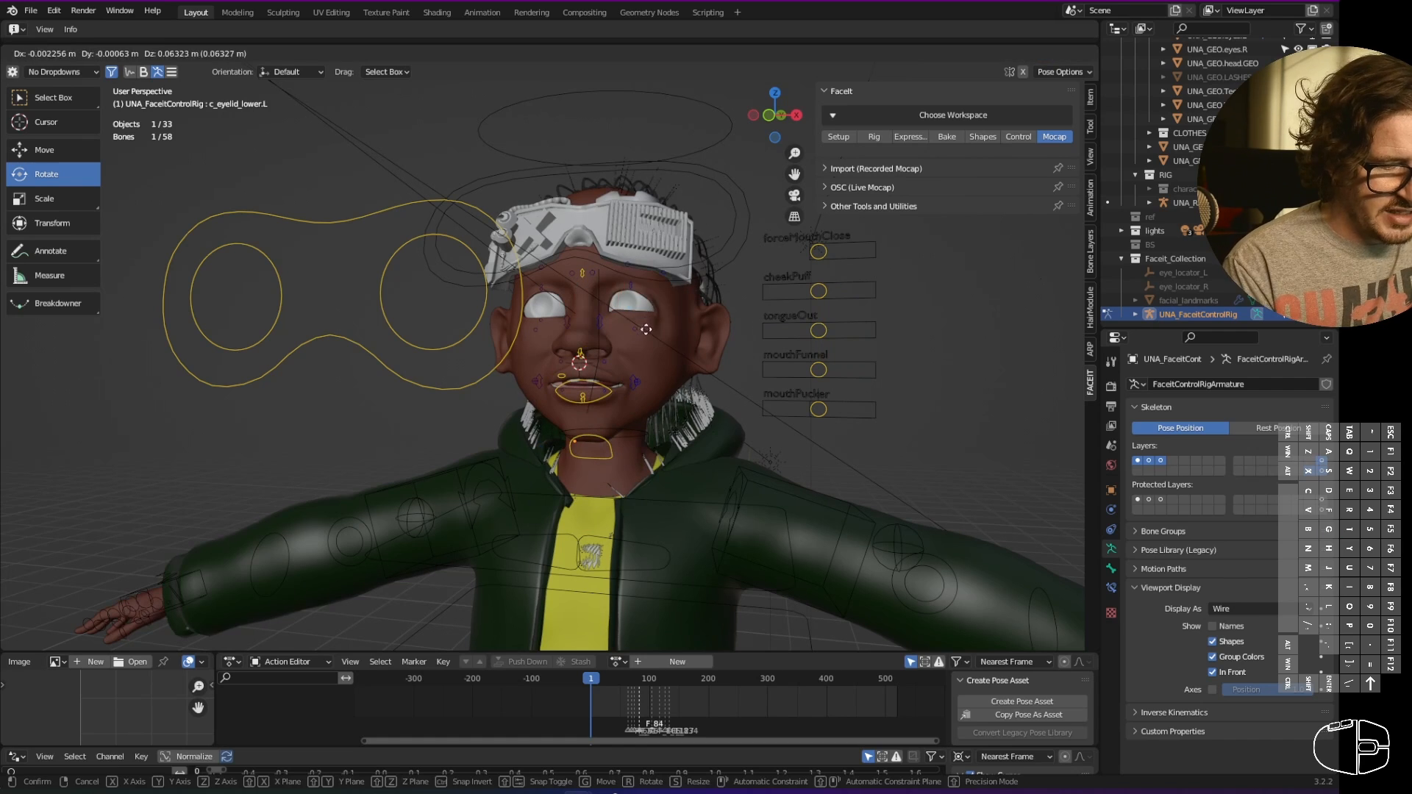
left_click(640, 316)
key("g")
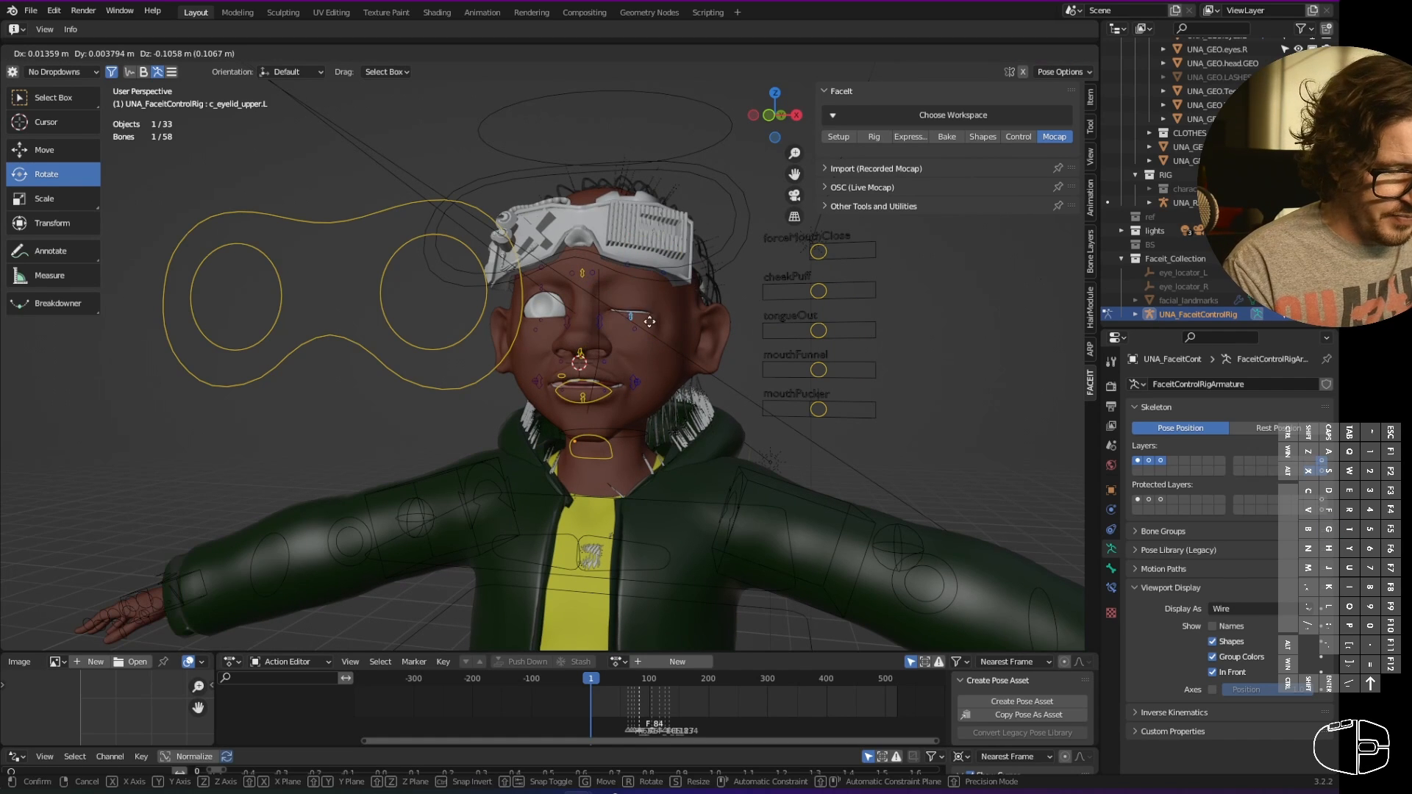
left_click(642, 327)
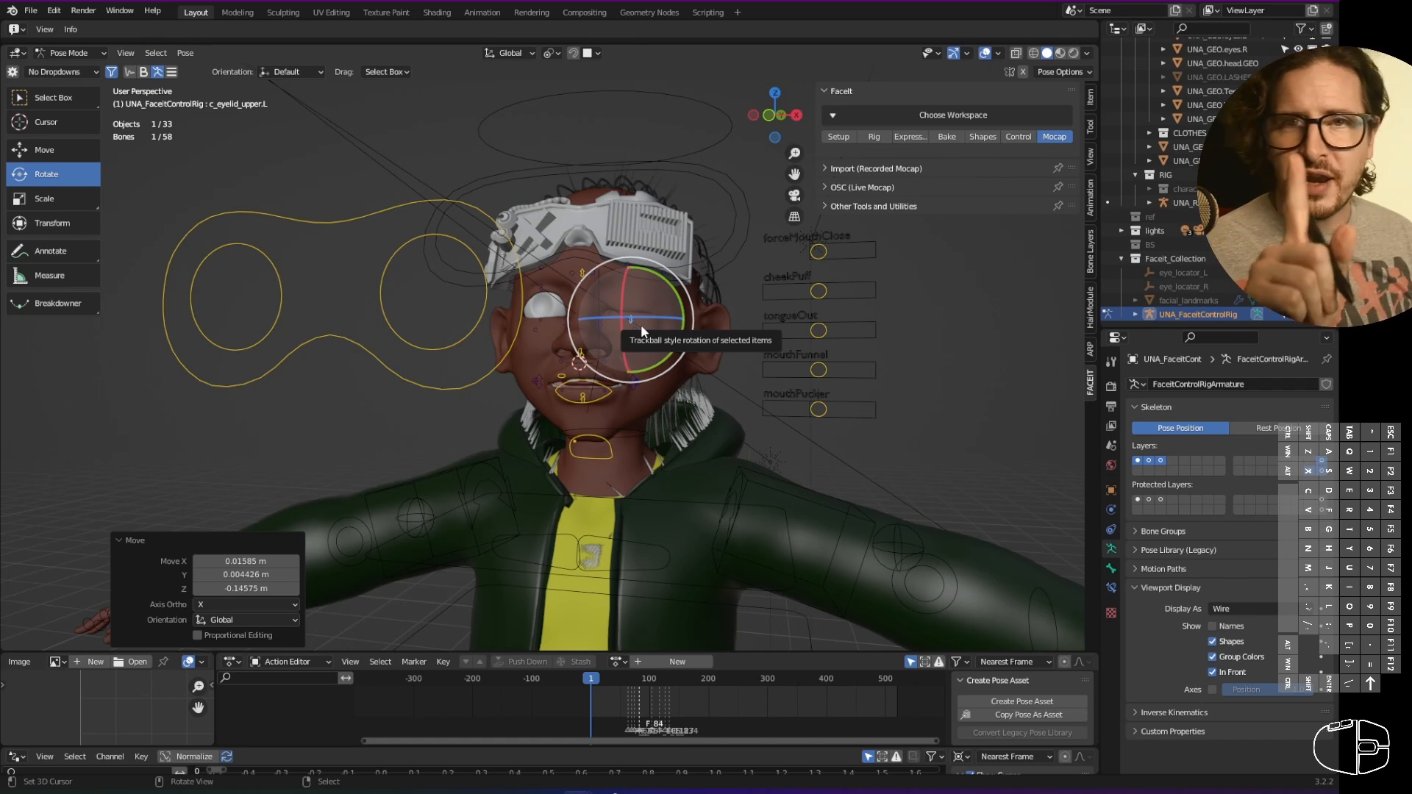
- Try raising c_eyelid_upper.L, and undo the facial control tests back to the neutral face in Object Mode
scroll(771, 322, "up", 6)
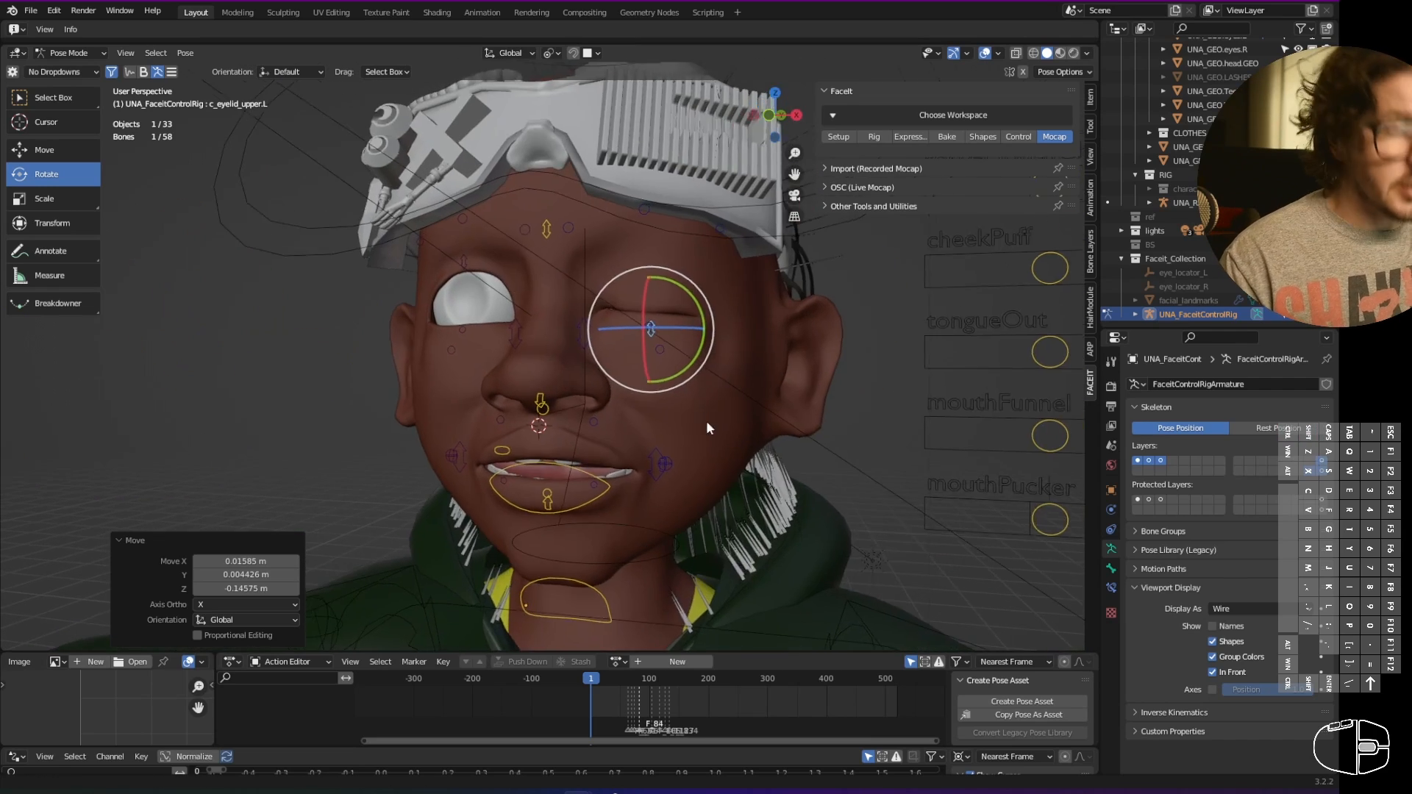
middle_click_drag(766, 407, 754, 403)
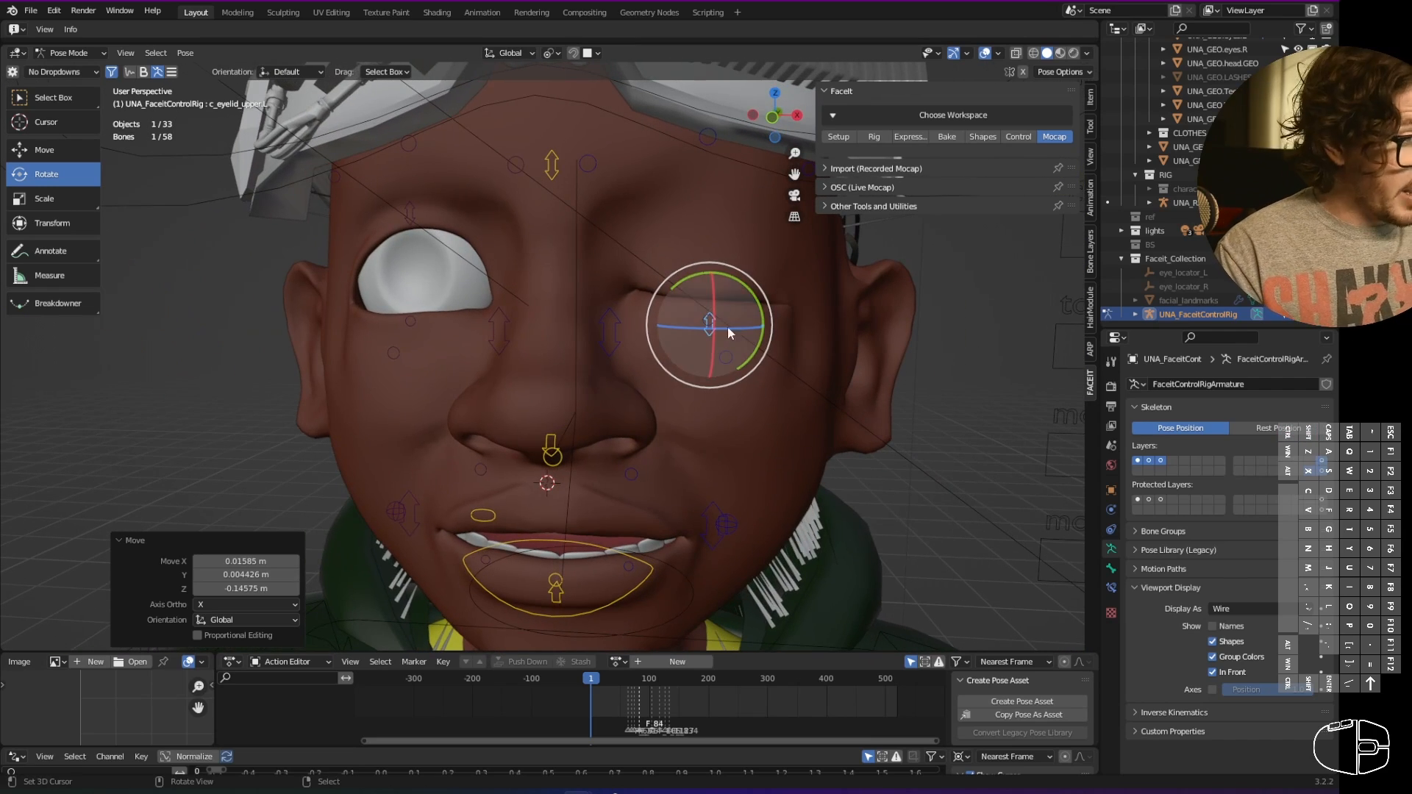
key("g")
left_click(763, 157)
key("ctrl+z")
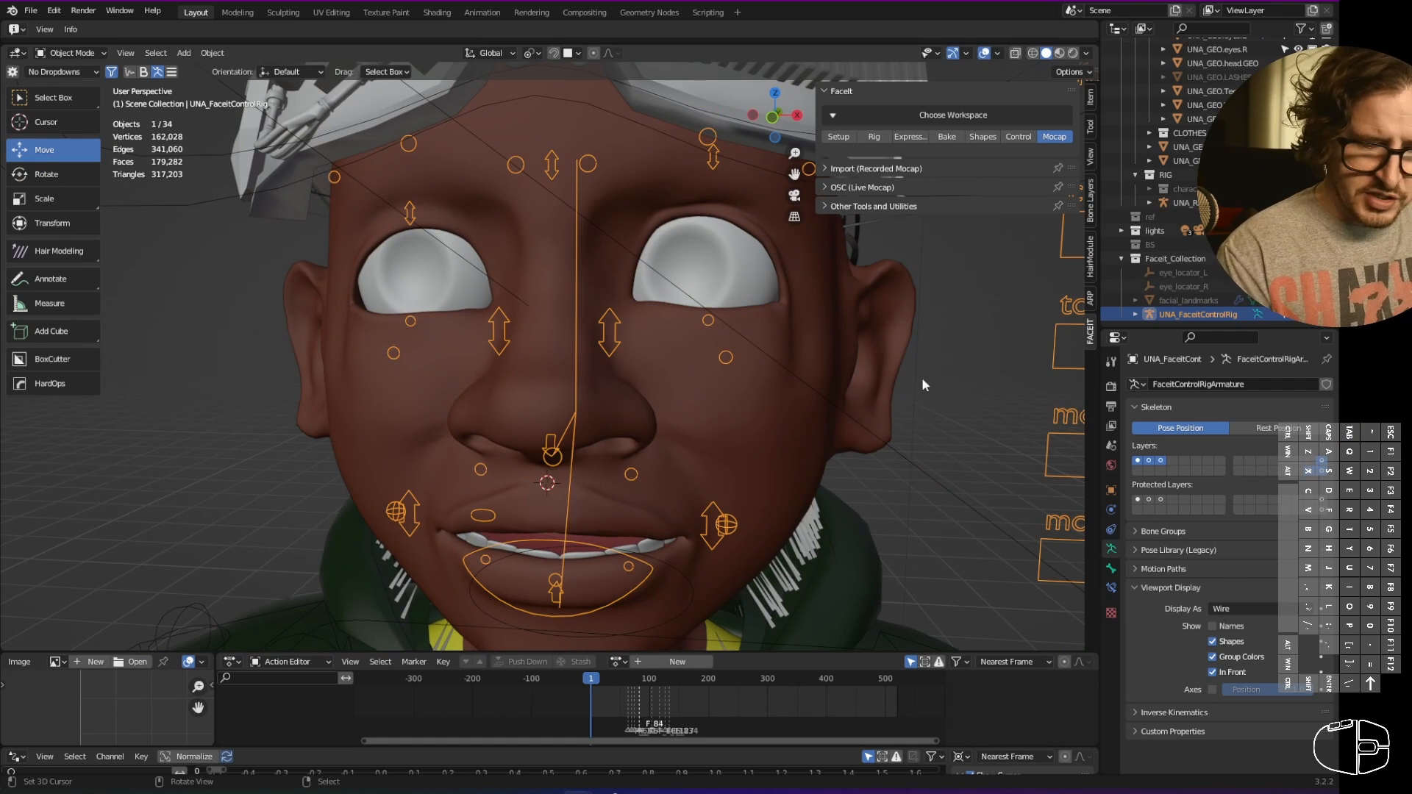
key("ctrl+z")
- Open the head mesh UNA_GEO.head.GEO in Edit Mode and select the three edge loops around the left eye opening
left_click(785, 334)
key("ctrl+Tab")
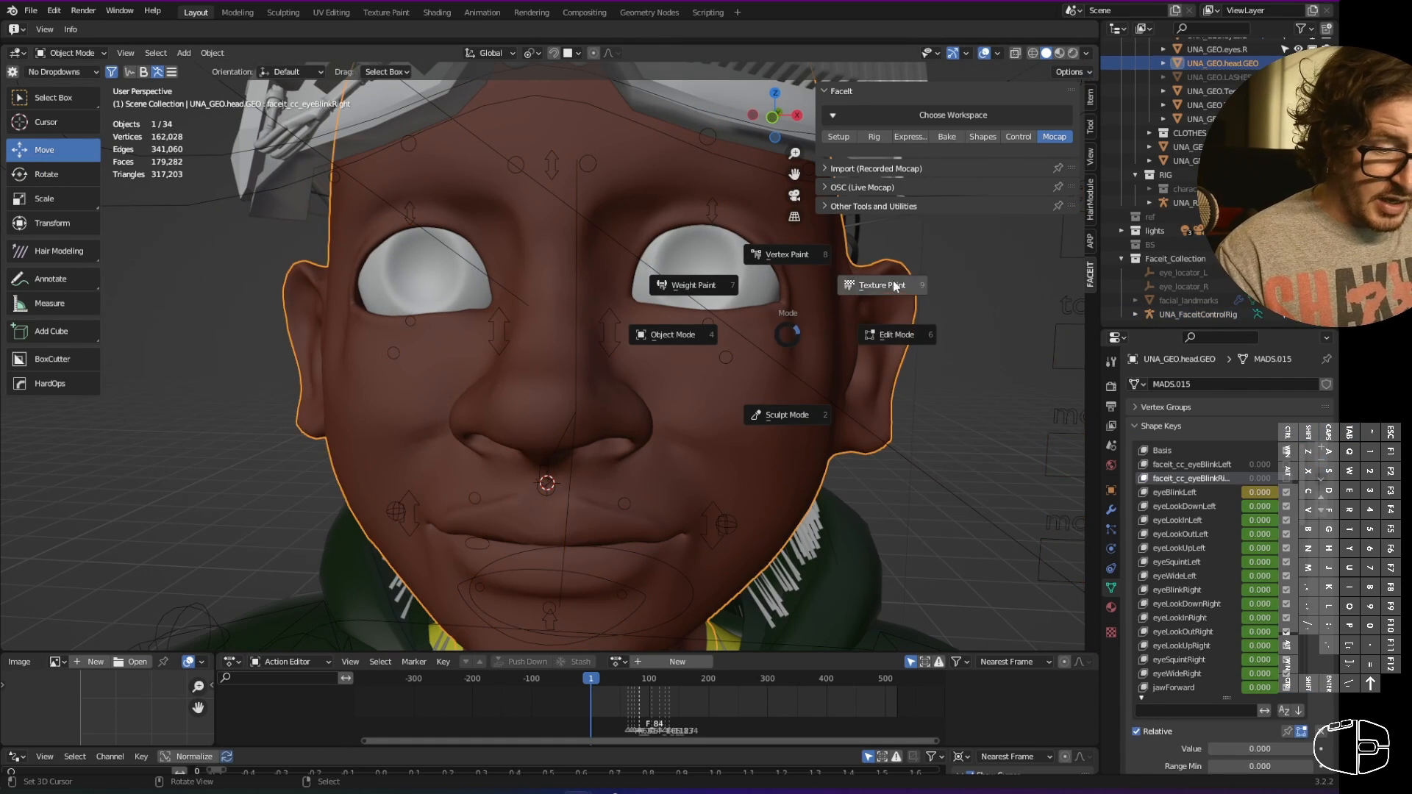
left_click(863, 318)
scroll(750, 390, "up", 3)
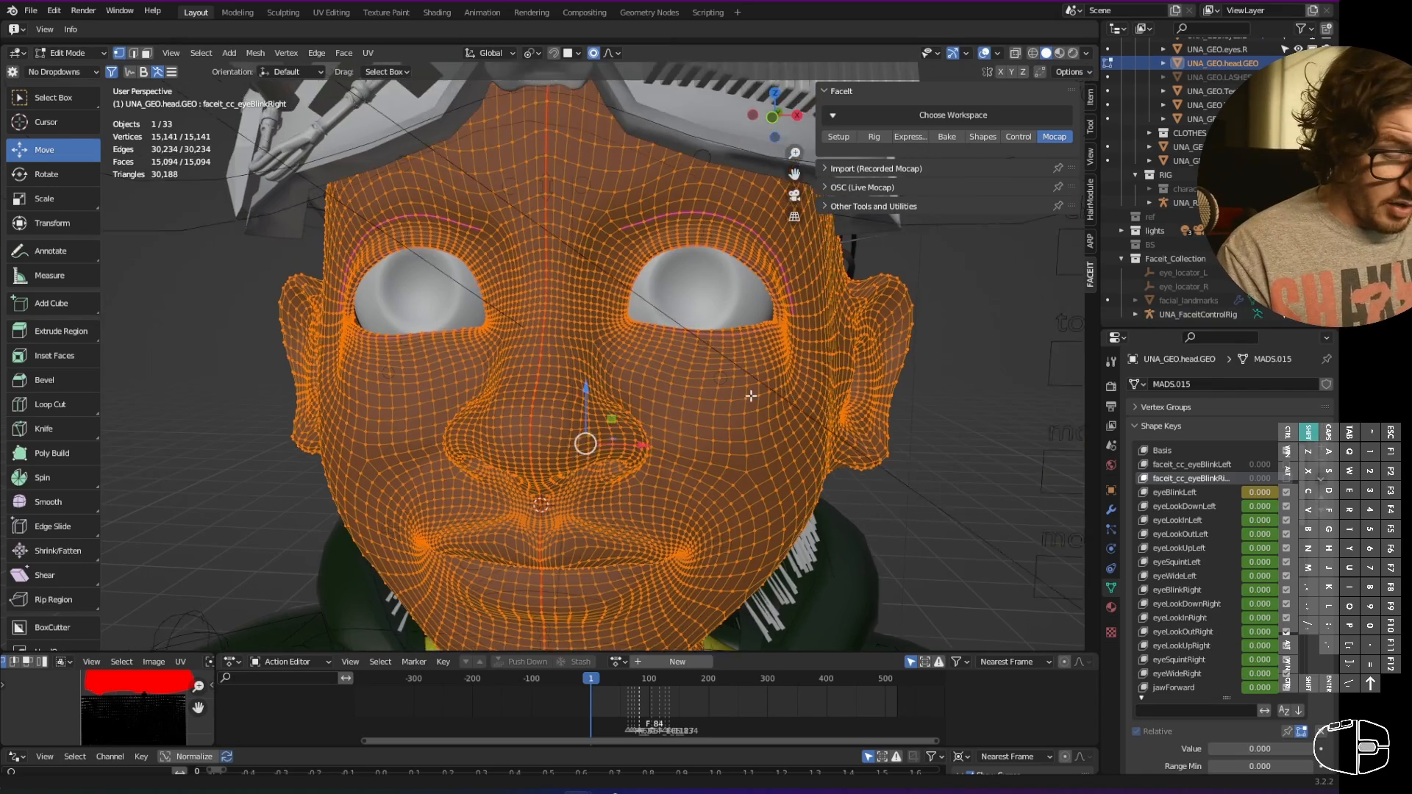
middle_click_drag(664, 290, 664, 251, "ctrl")
right_click(672, 318, "alt")
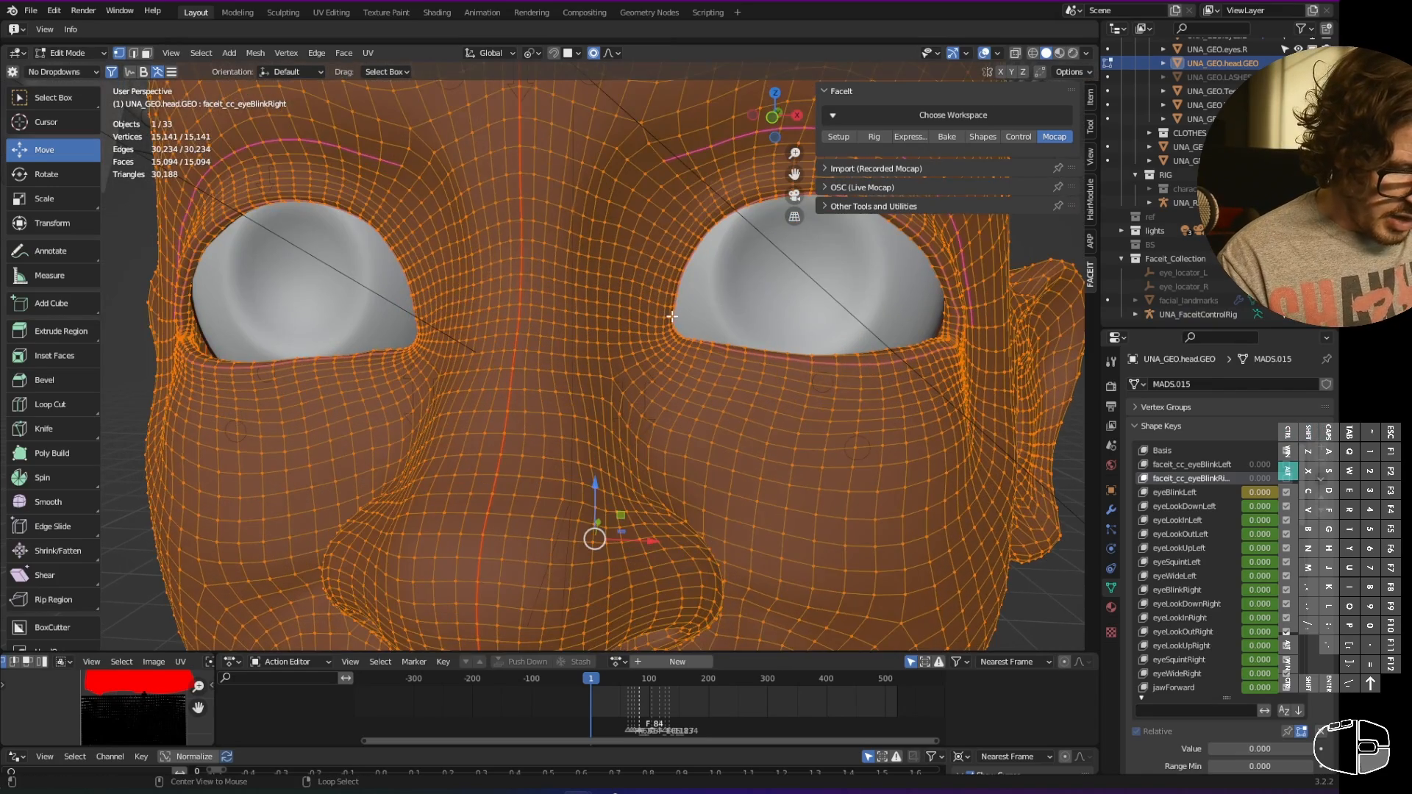
right_click(669, 318, "alt+shift")
middle_click_drag(896, 385, 809, 385, "shift")
right_click(818, 372, "alt+shift")
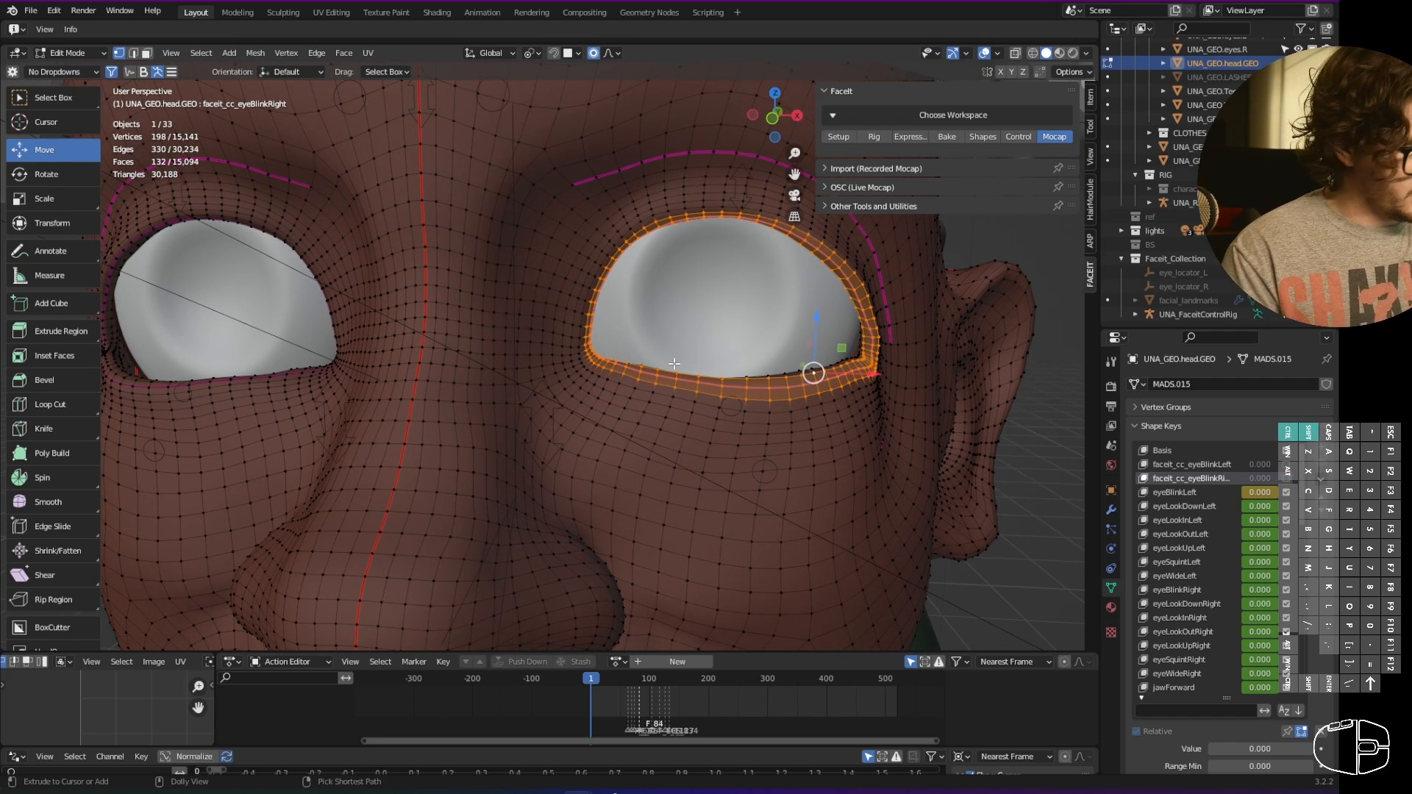
key("shift+d")
right_click(873, 360)
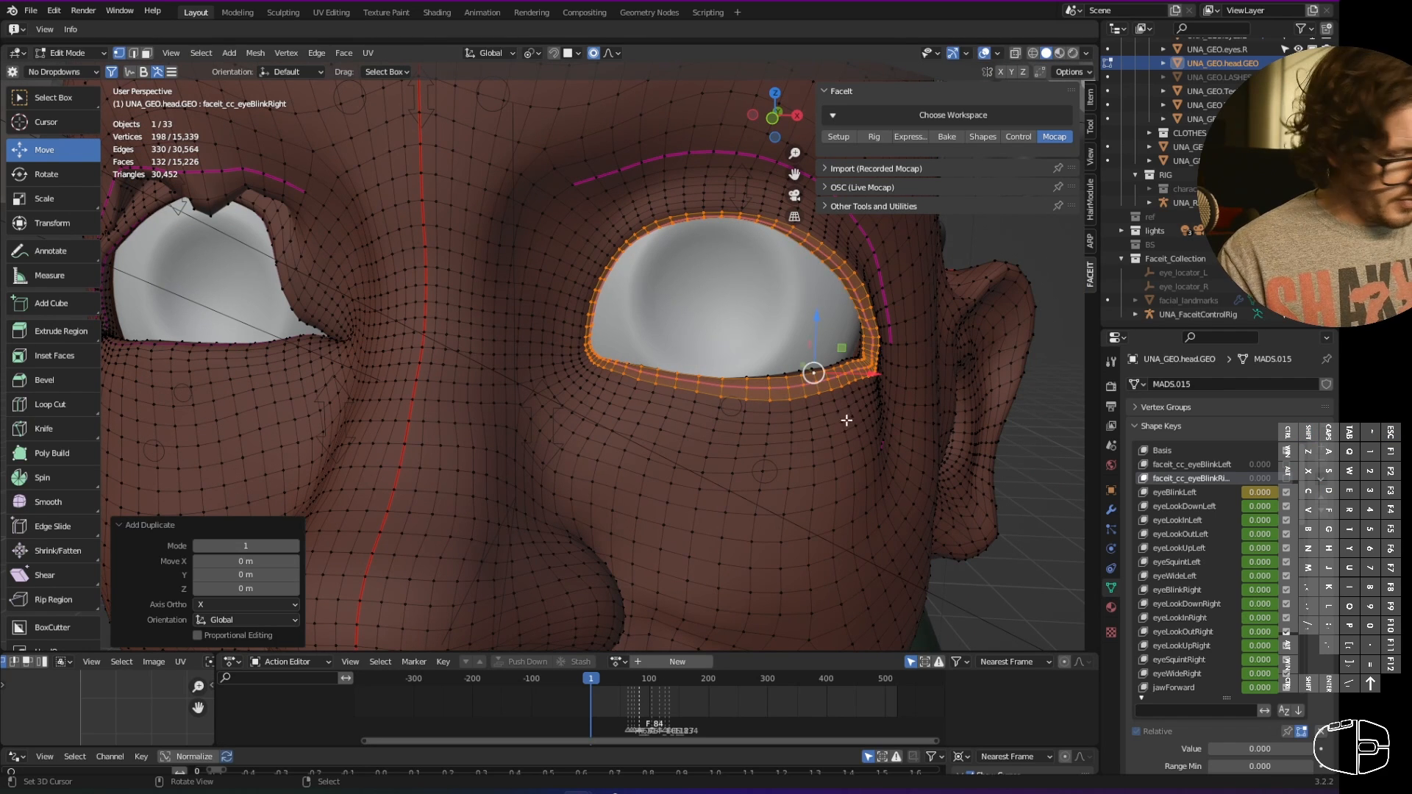
key("ctrl+z")
- Make Basis the head mesh's active shape key and return to Edit Mode
key("Tab")
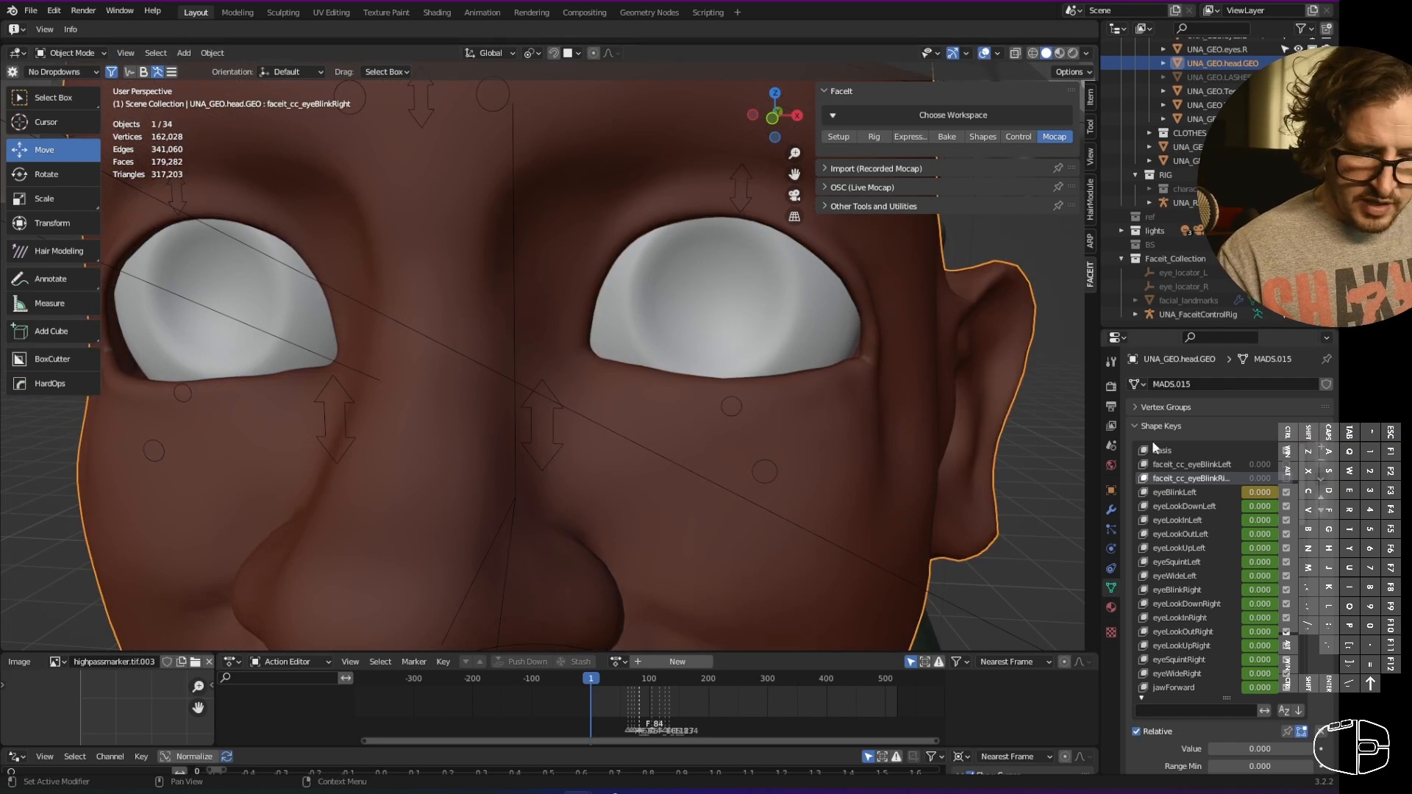
left_click(1154, 451)
key("Tab")
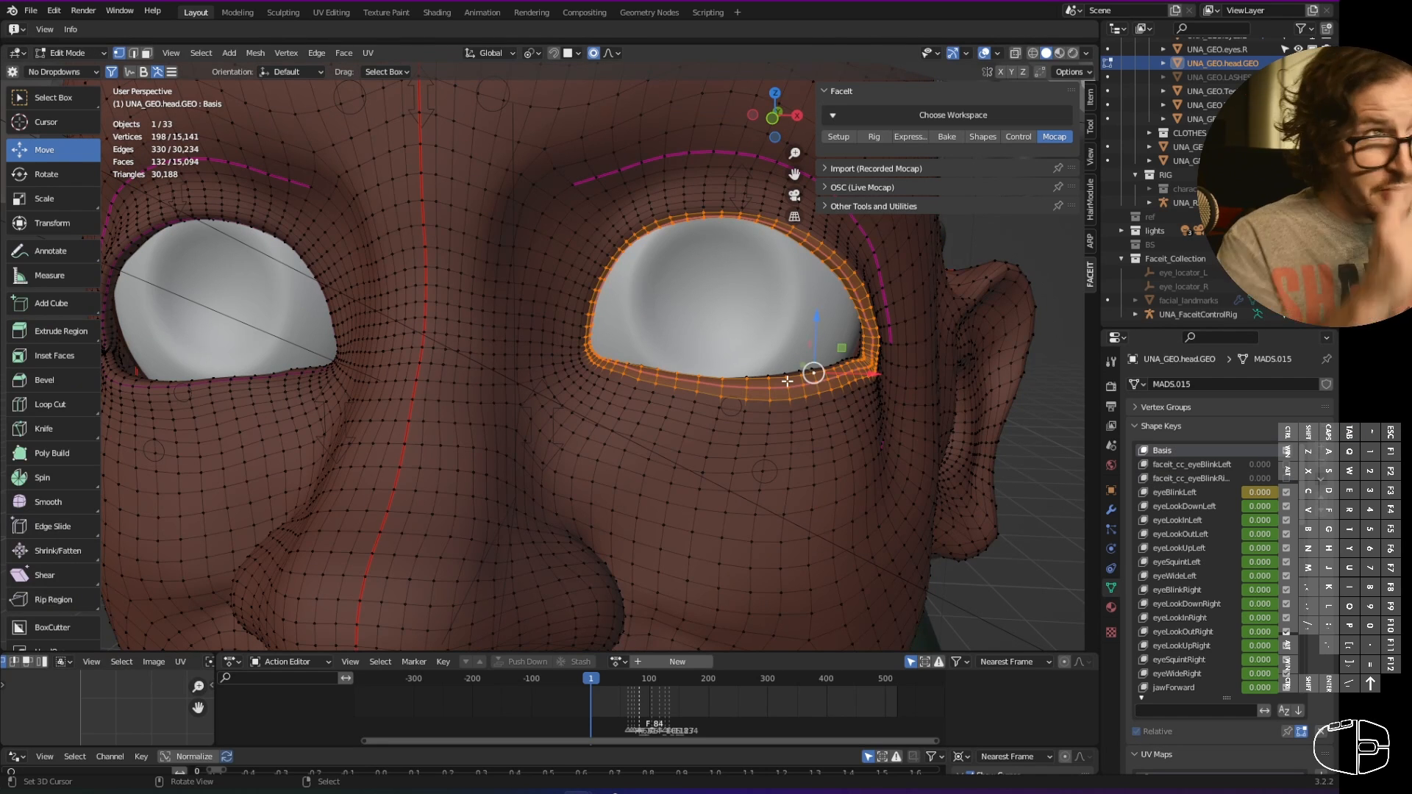
- Add the three matching edge loops around the right eye opening to the selection
middle_click_drag(787, 381, 611, 403)
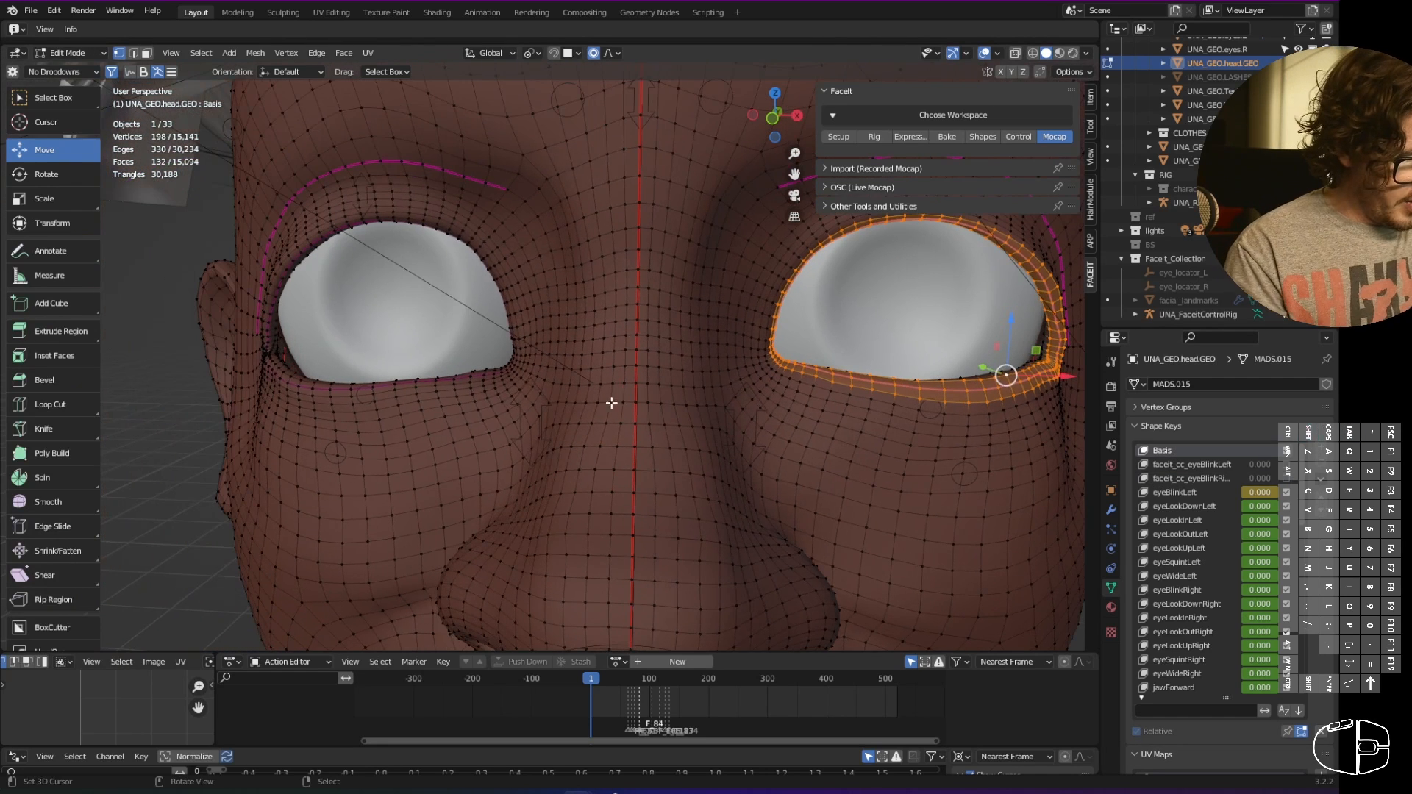
left_click(451, 379, "alt+shift")
left_click(453, 384, "alt+shift")
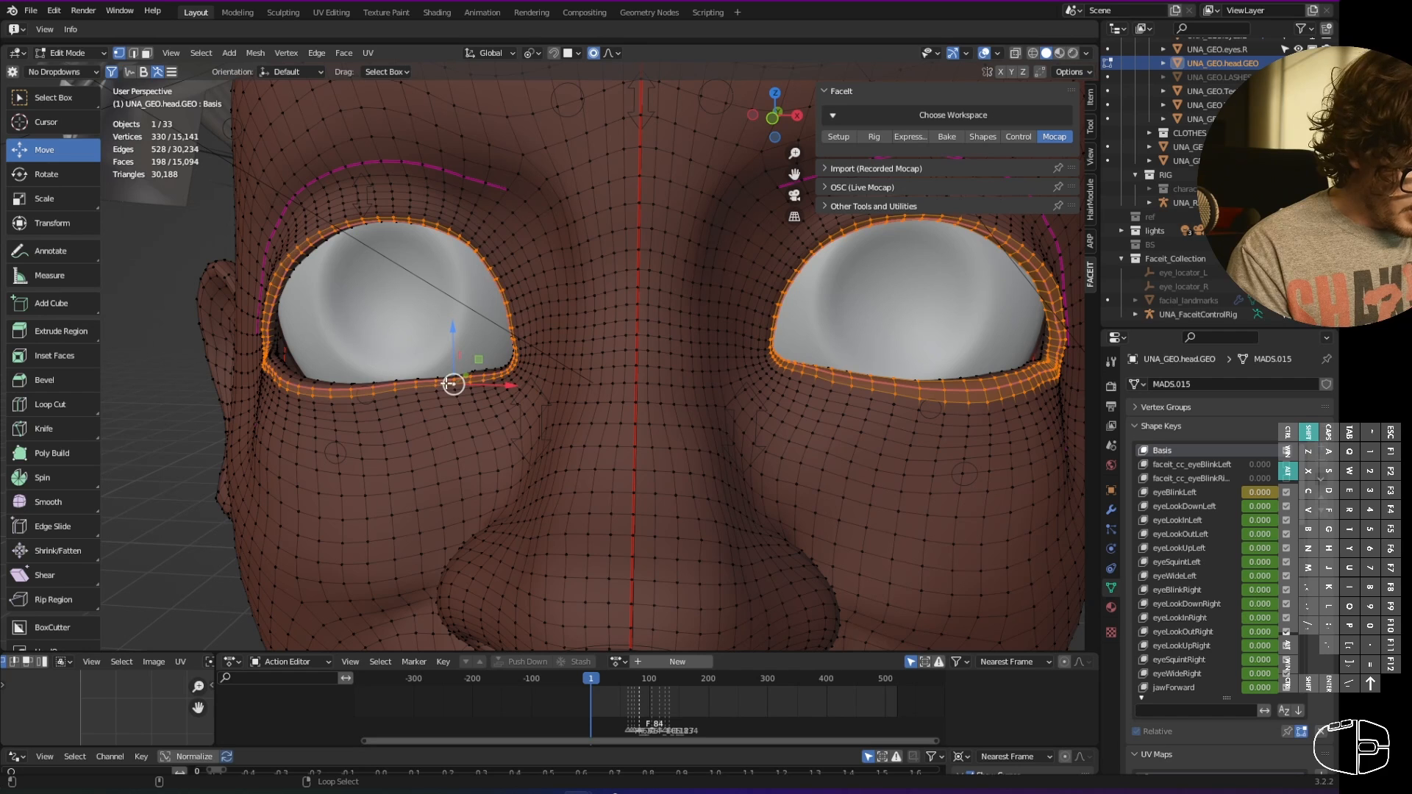
left_click(326, 383, "alt+shift")
middle_click_drag(898, 405, 838, 376)
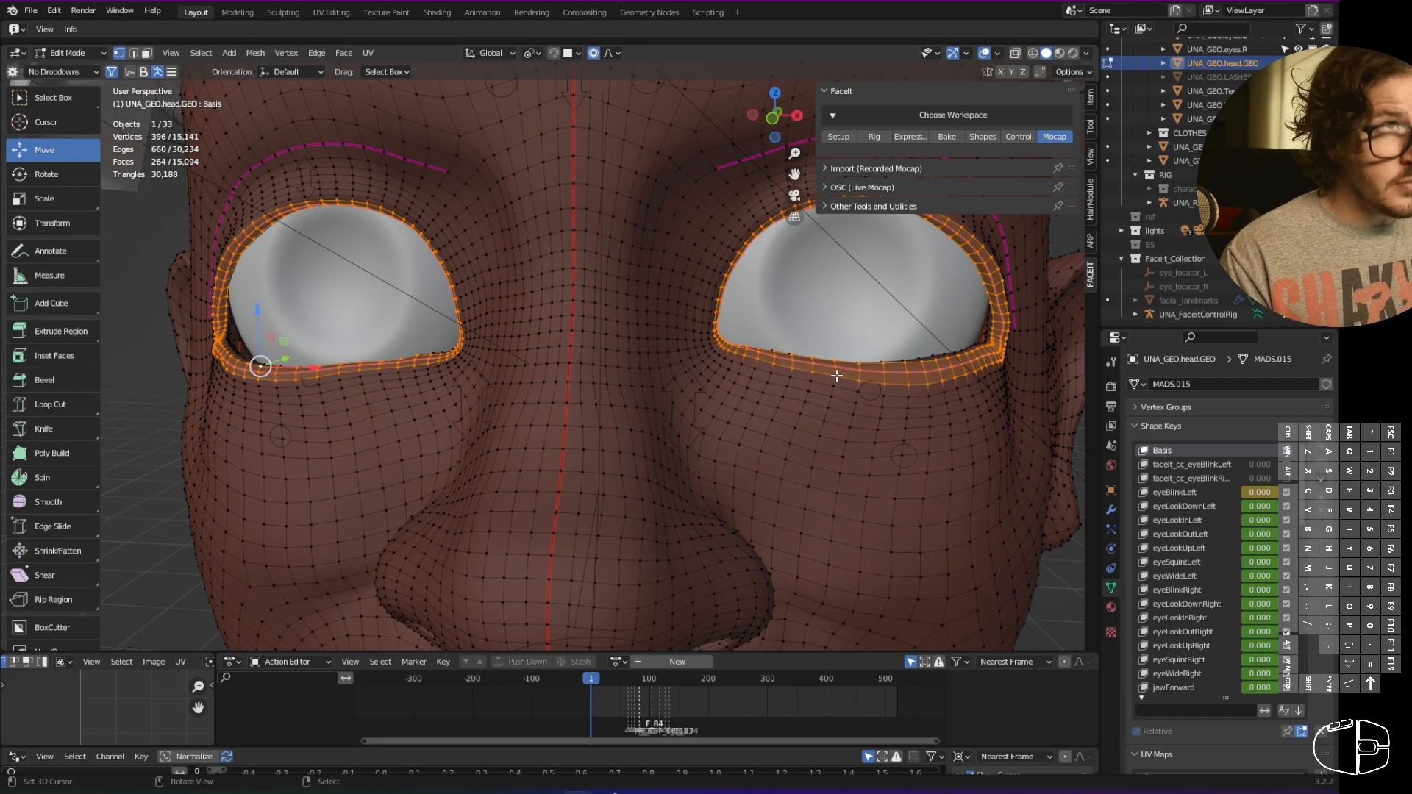
- Duplicate the selected eyelid loops in place, separate them into a new object and return to Object Mode
key("shift+d")
right_click(835, 356)
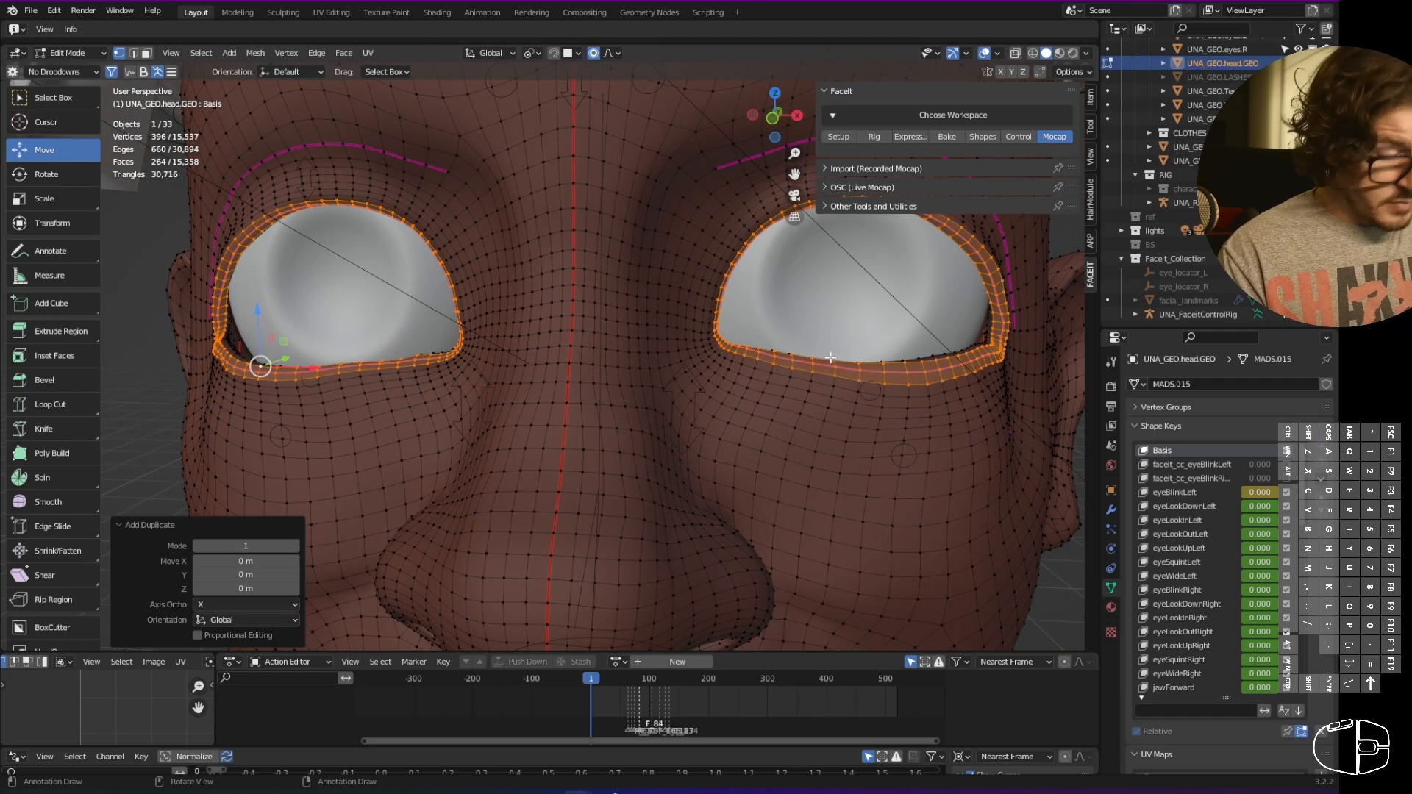
key("p")
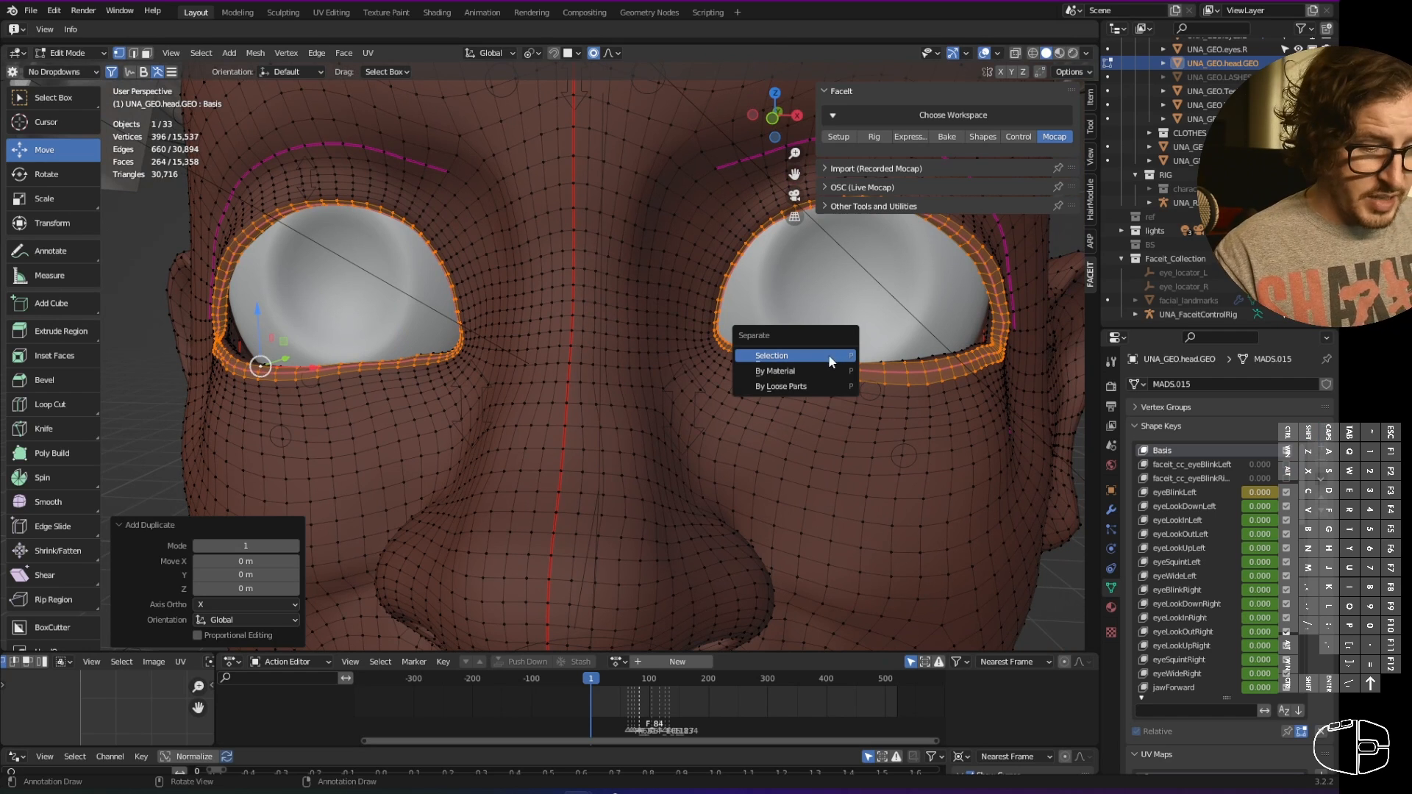
left_click(828, 356)
key("Tab")
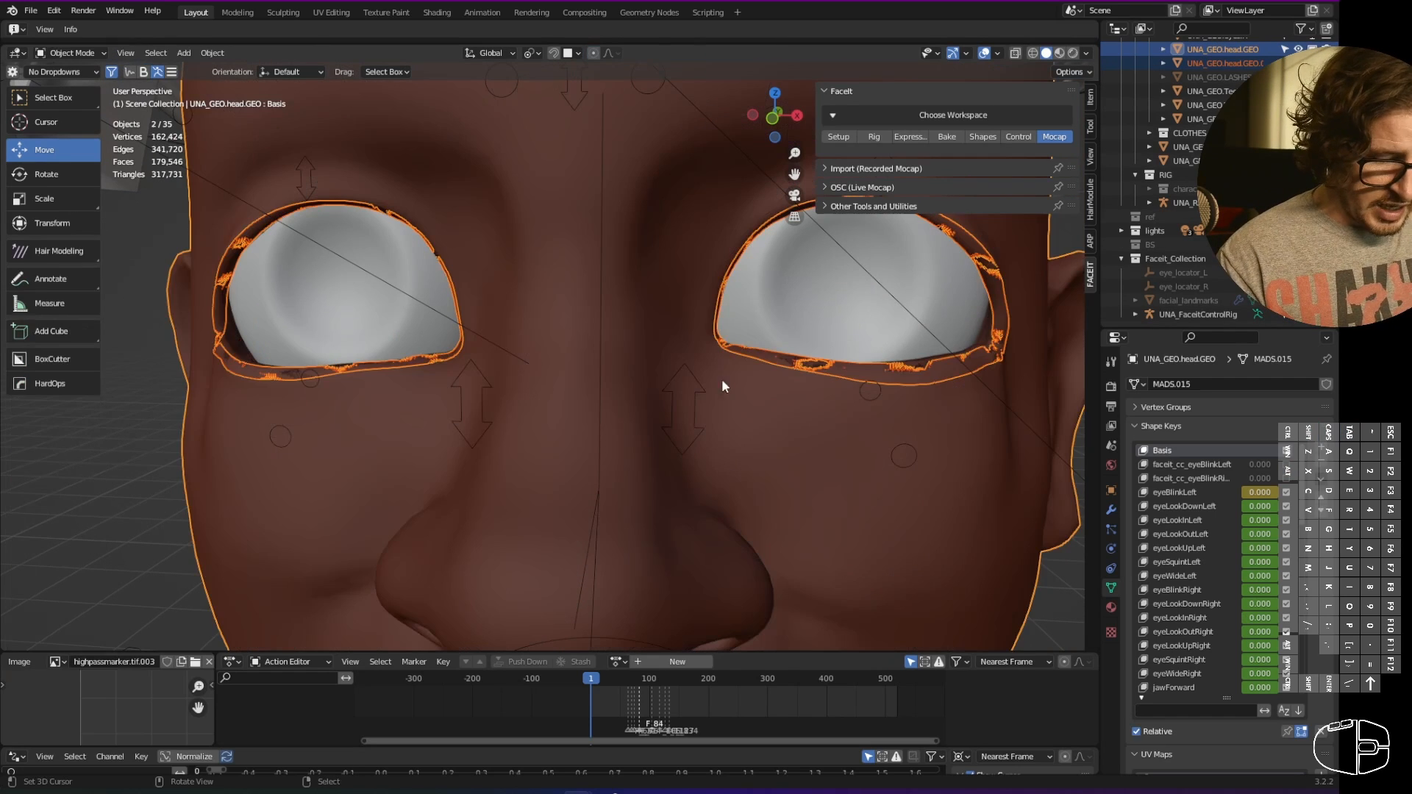
- Select the separated eyelid strip object and rename it UNA_GEO.LASHES.GEO
left_click(921, 374)
scroll(1219, 68, "up", 3)
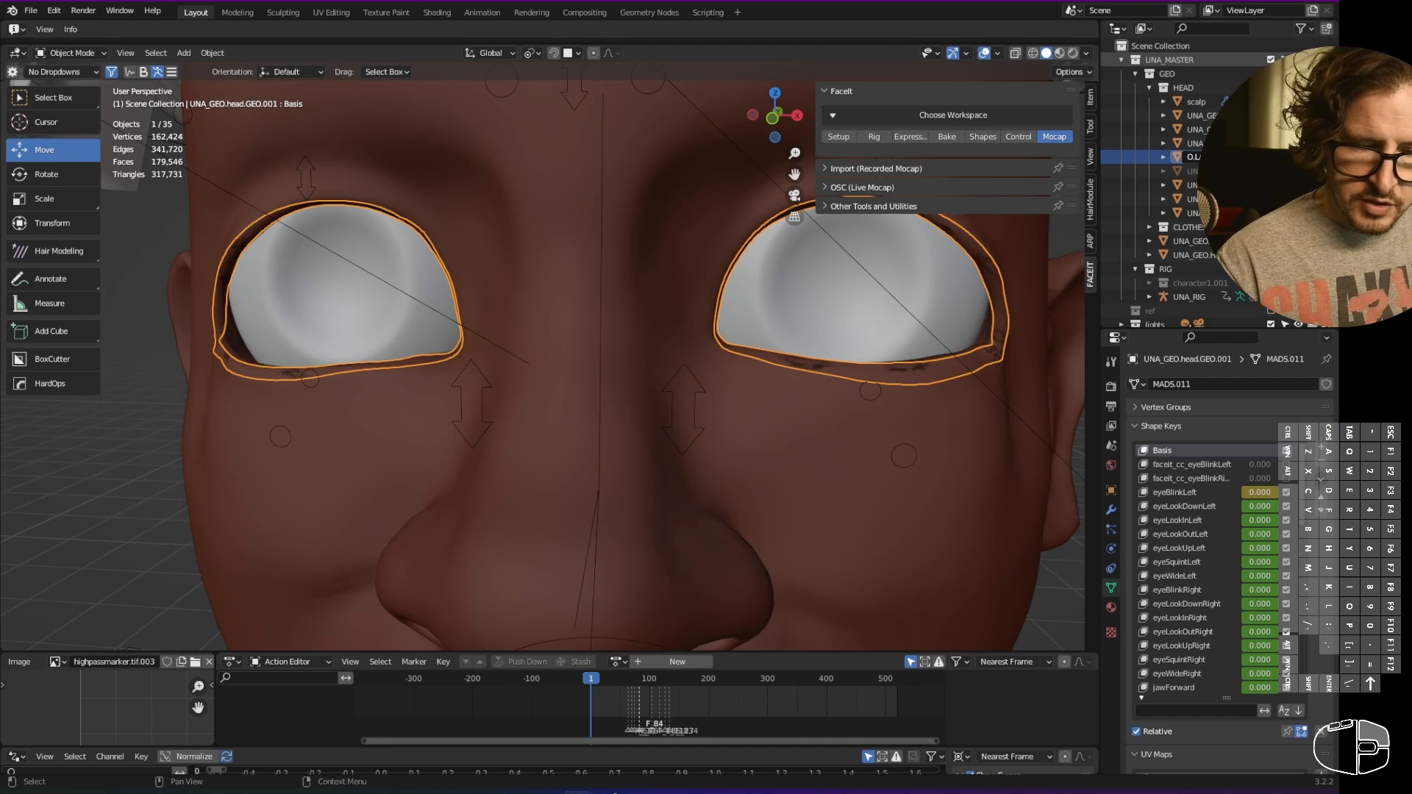
key("Return")
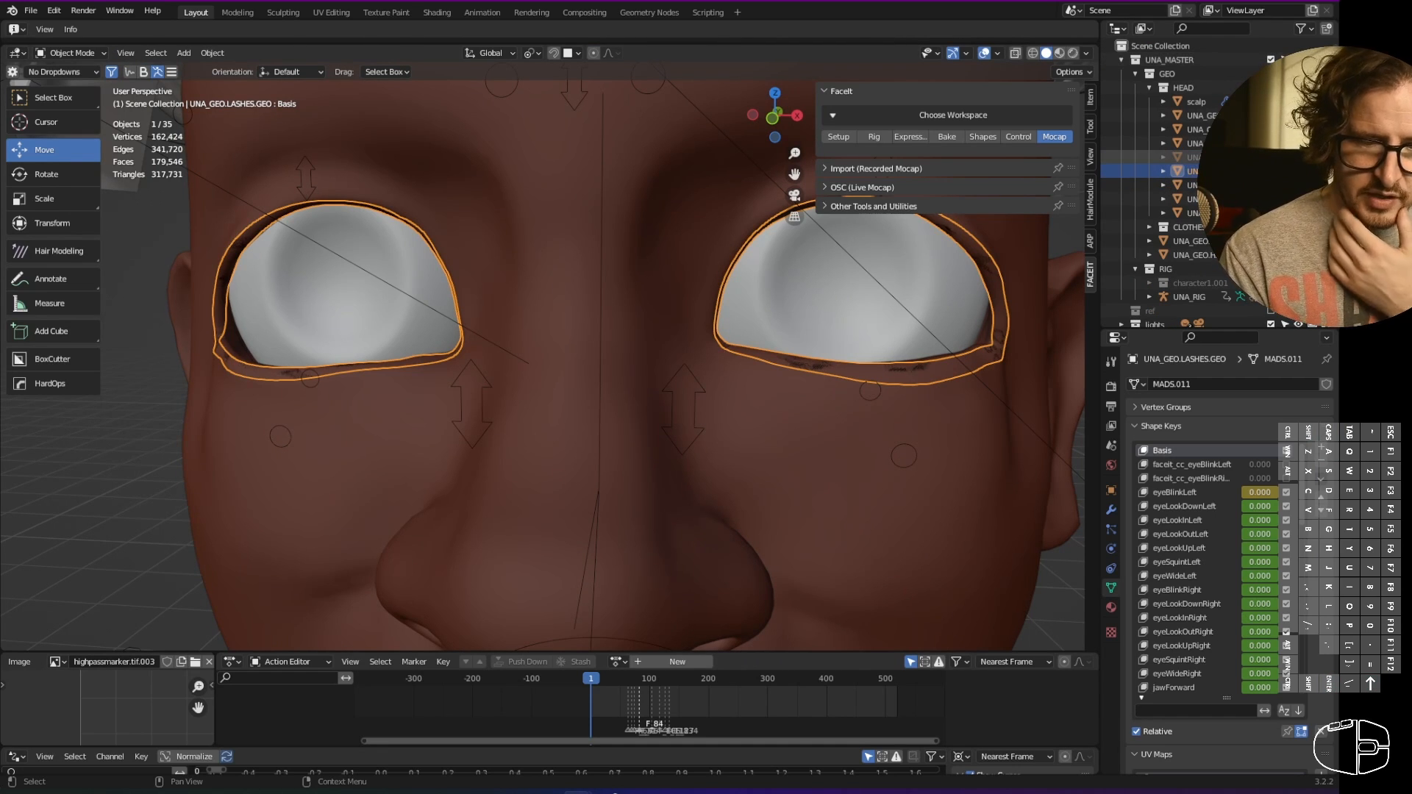
- Unhide the UNA_GEO.LASHES eyelash mesh and move it about 0.11 m down, below the eyes
left_click(1192, 158)
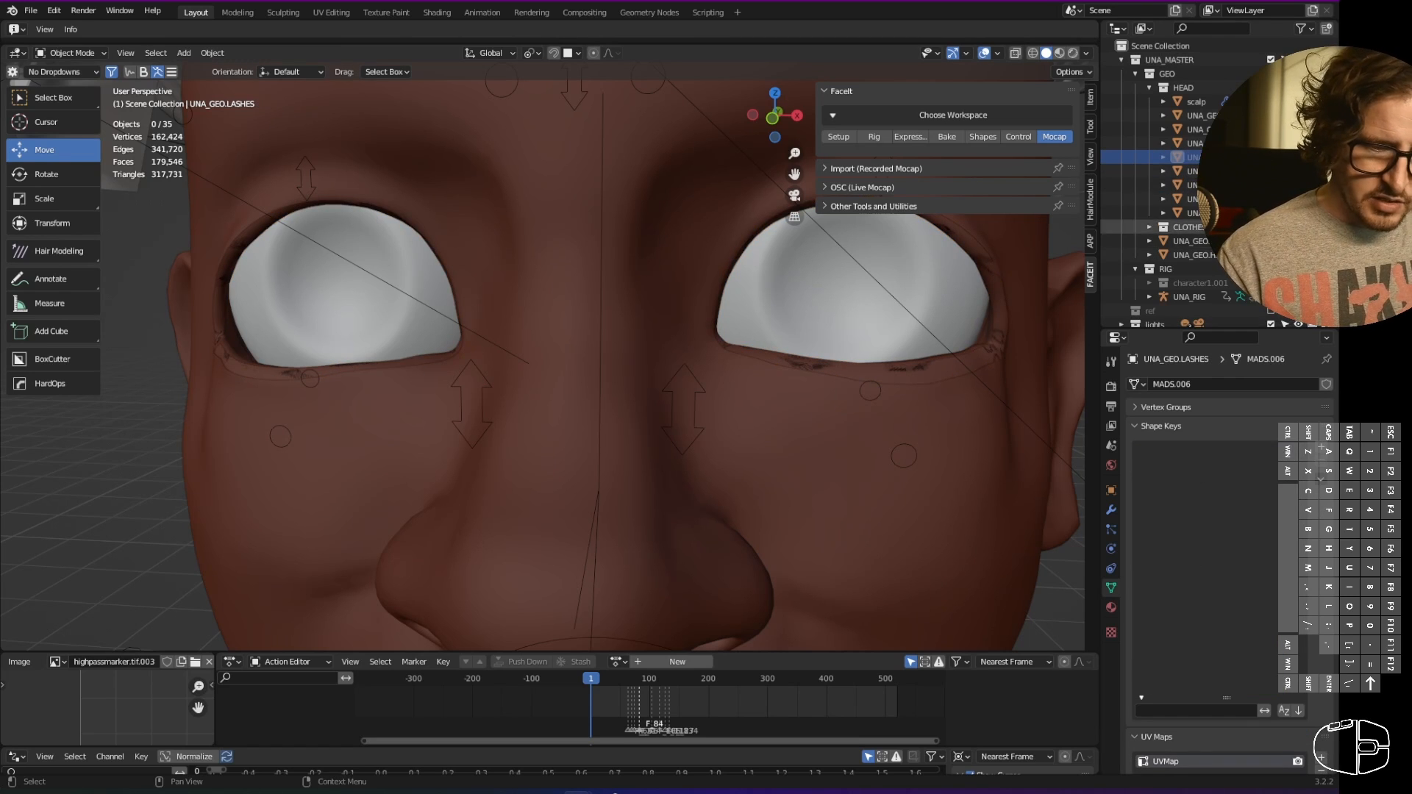
left_click(1299, 157)
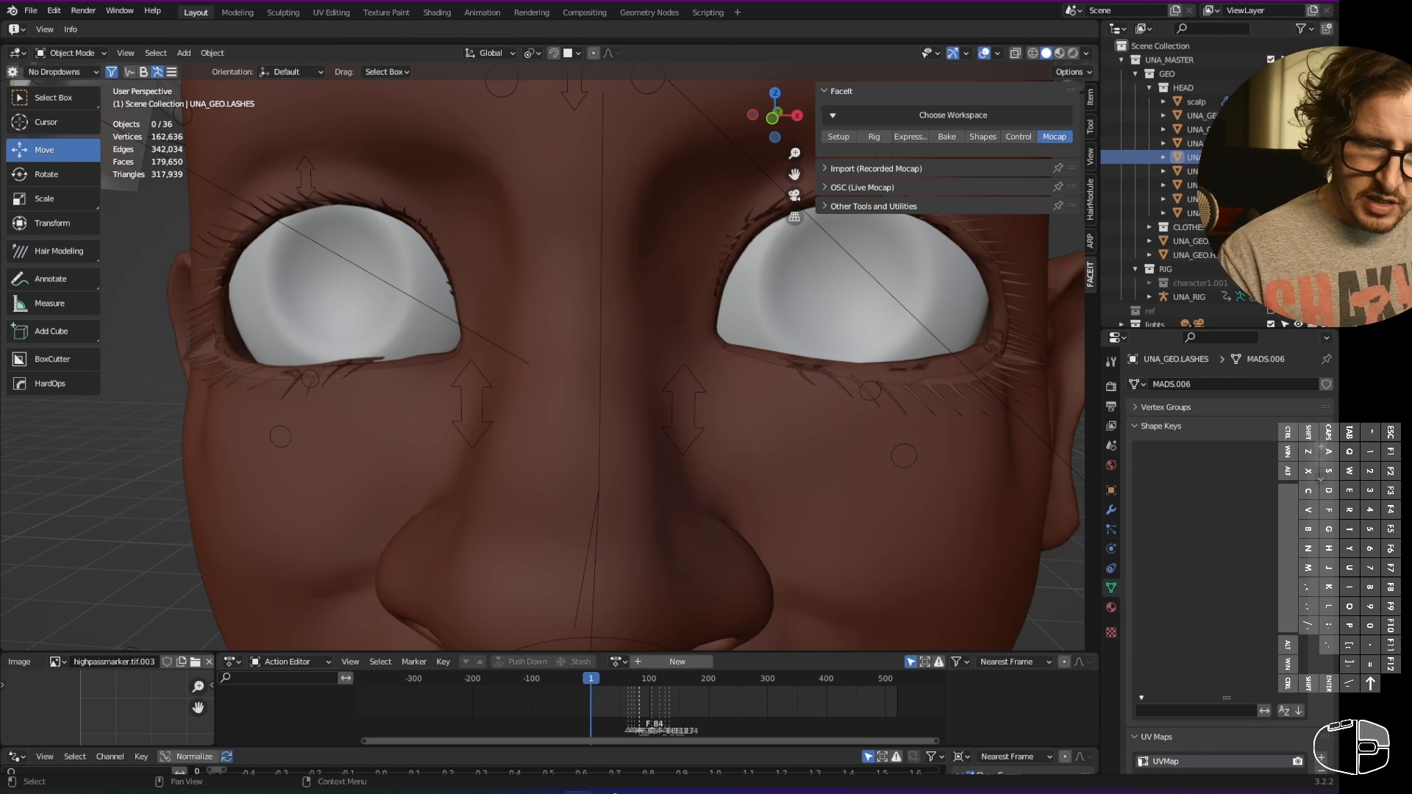
left_click(963, 375)
key("g")
left_click(956, 363)
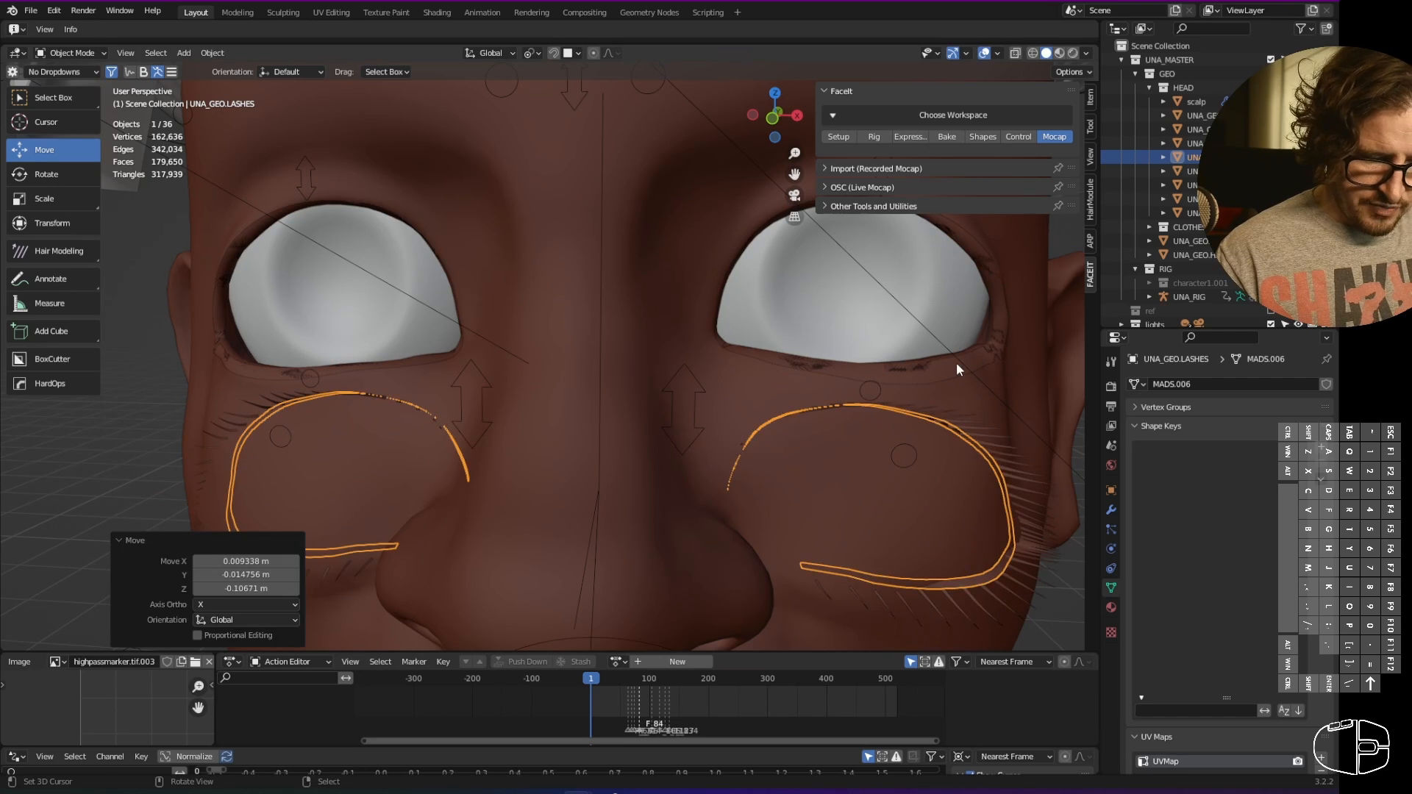
- Delete the vertices of the outermost edge loop around each eye in UNA_GEO.LASHES.GEO and return to Object Mode
left_click(955, 365)
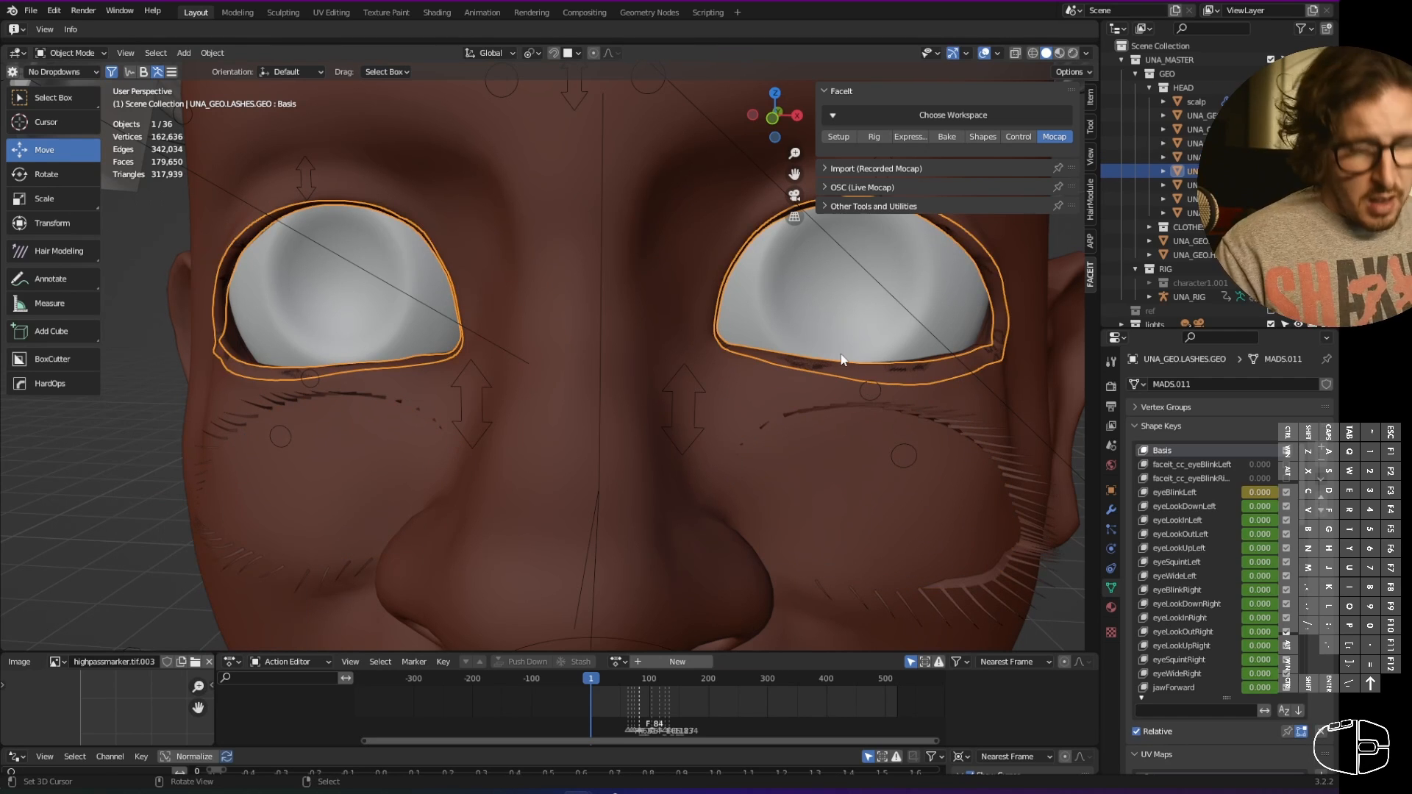
key("Tab")
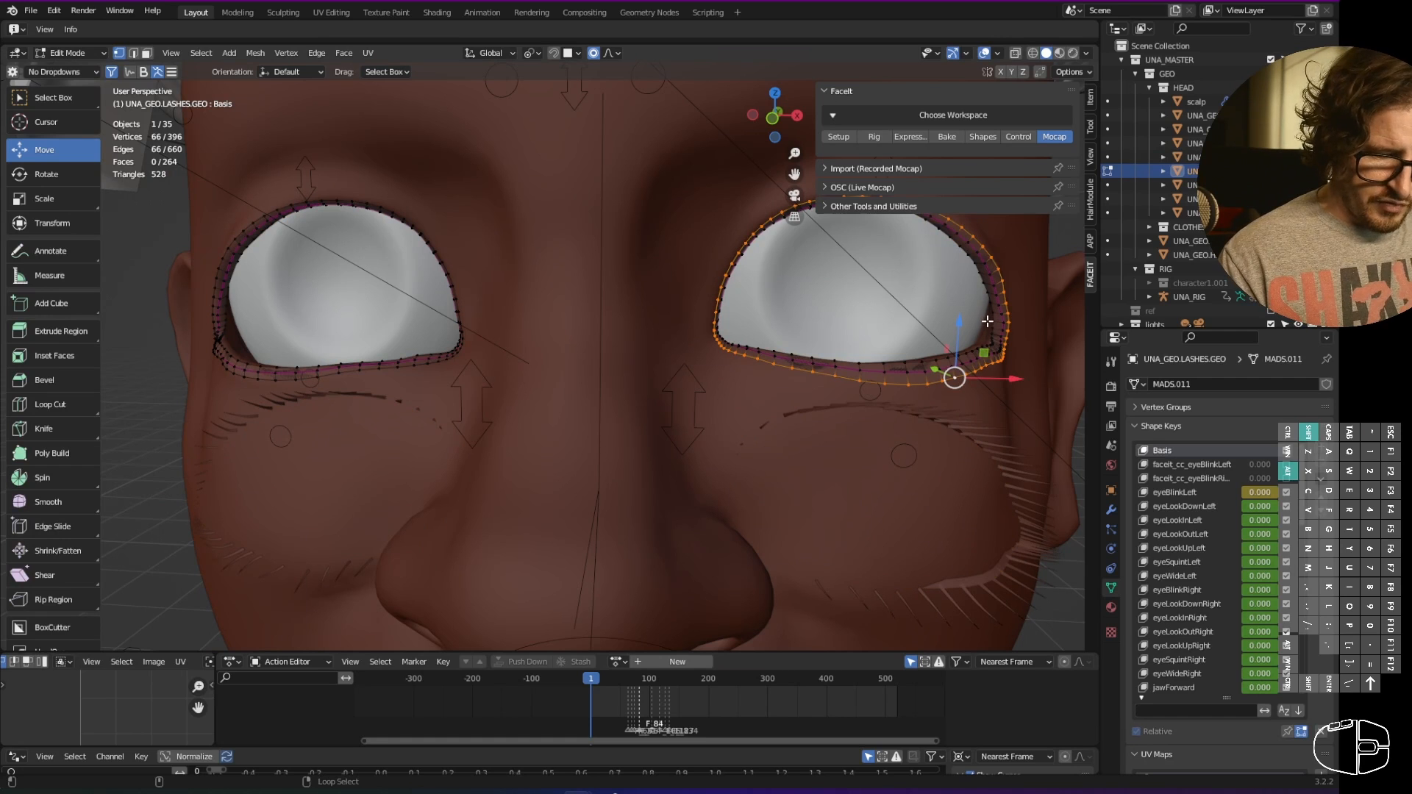
right_click(359, 375, "alt+shift")
key("x")
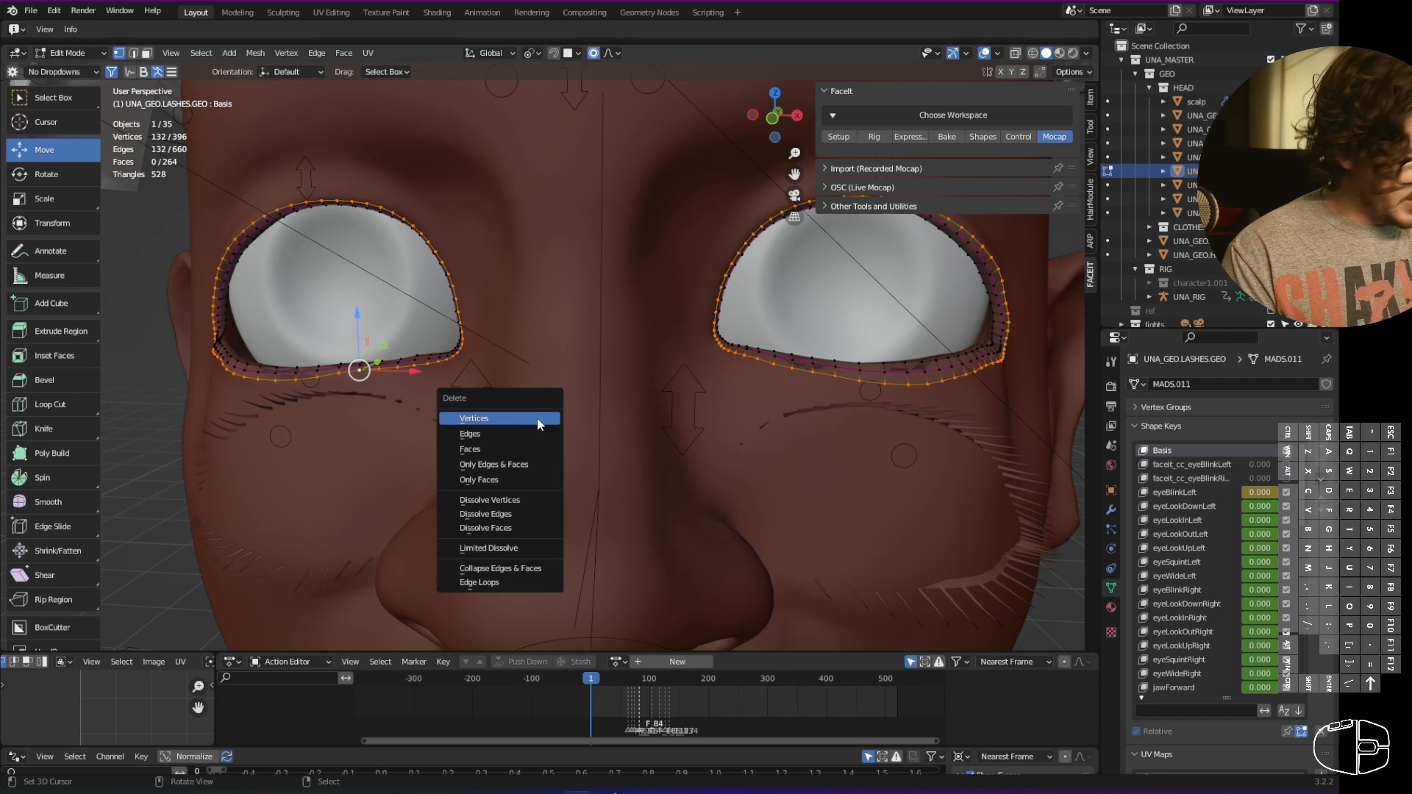
left_click(540, 424)
key("ctrl+Tab")
left_click(651, 382)
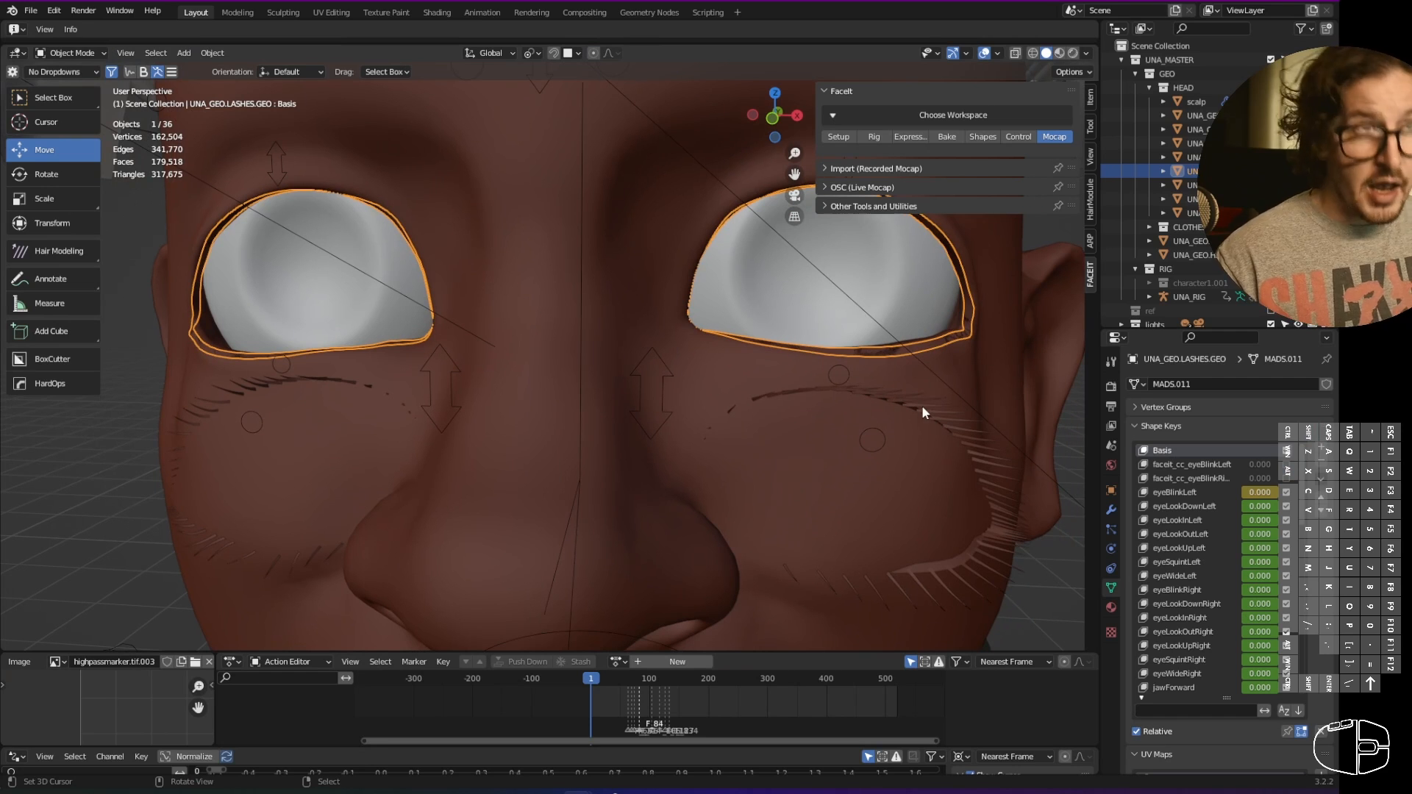
- Set the timeline to frame 0 and select the UNA_FaceitControlRig armature on the head
left_click_drag(640, 684, 544, 687)
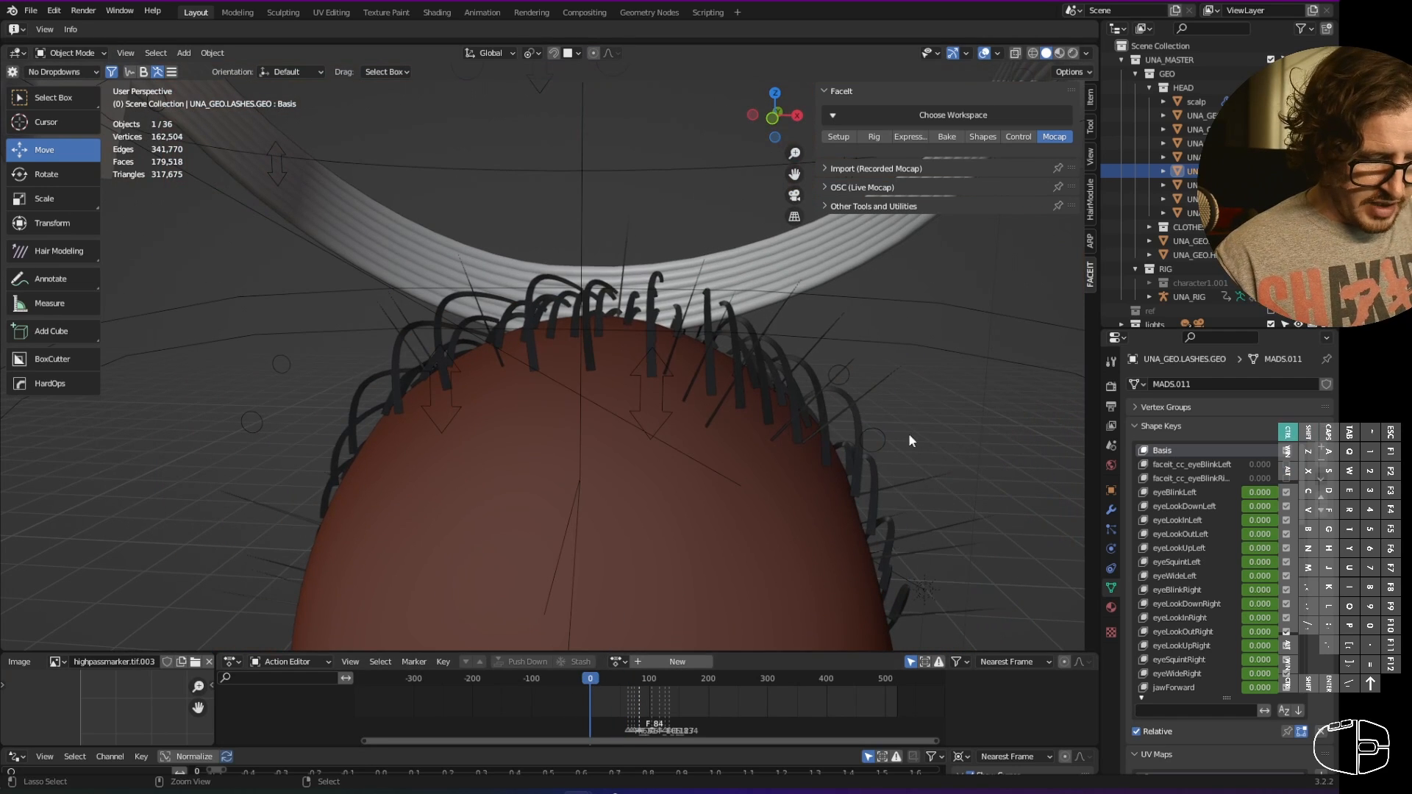
middle_click_drag(909, 441, 681, 675, "ctrl")
middle_click_drag(776, 533, 815, 371, "shift")
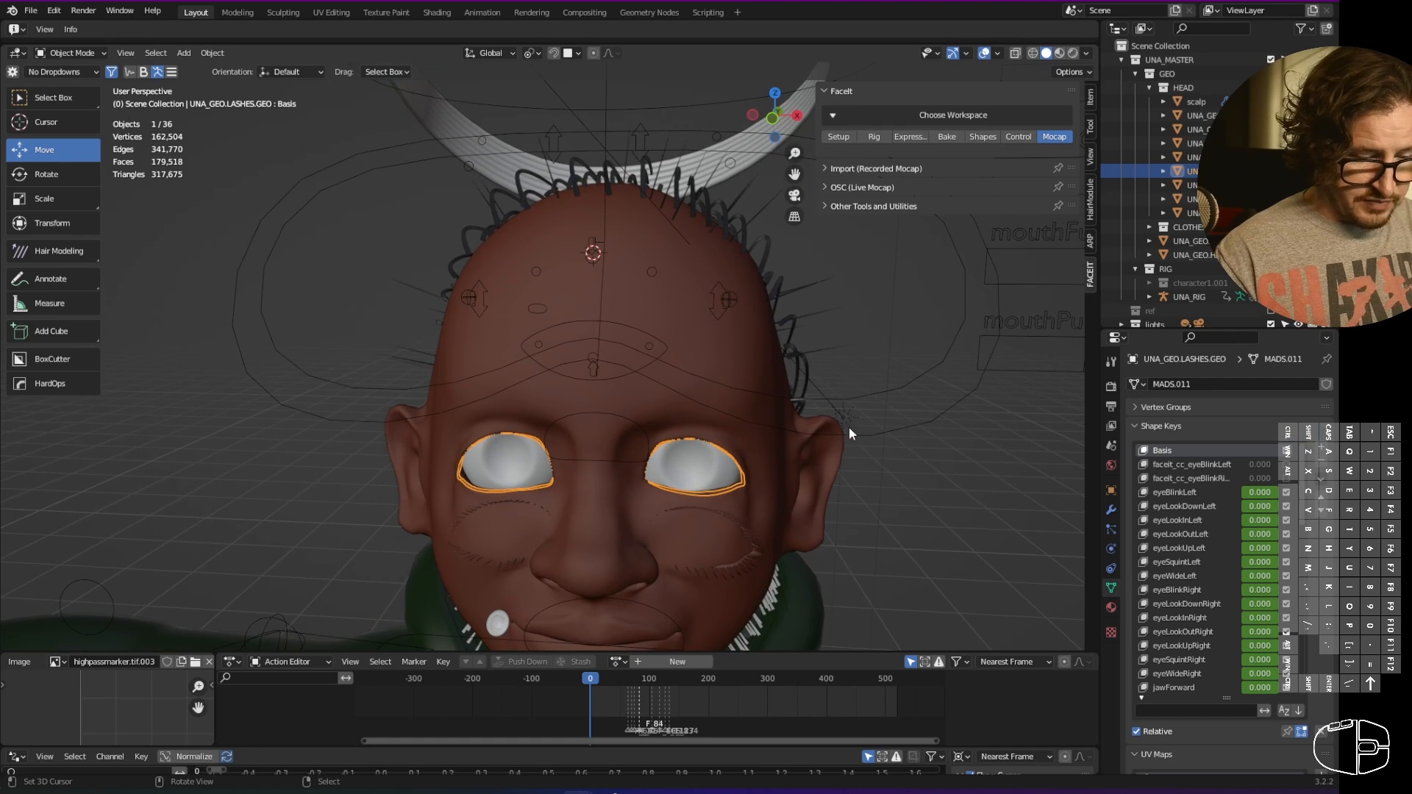
left_click(630, 381)
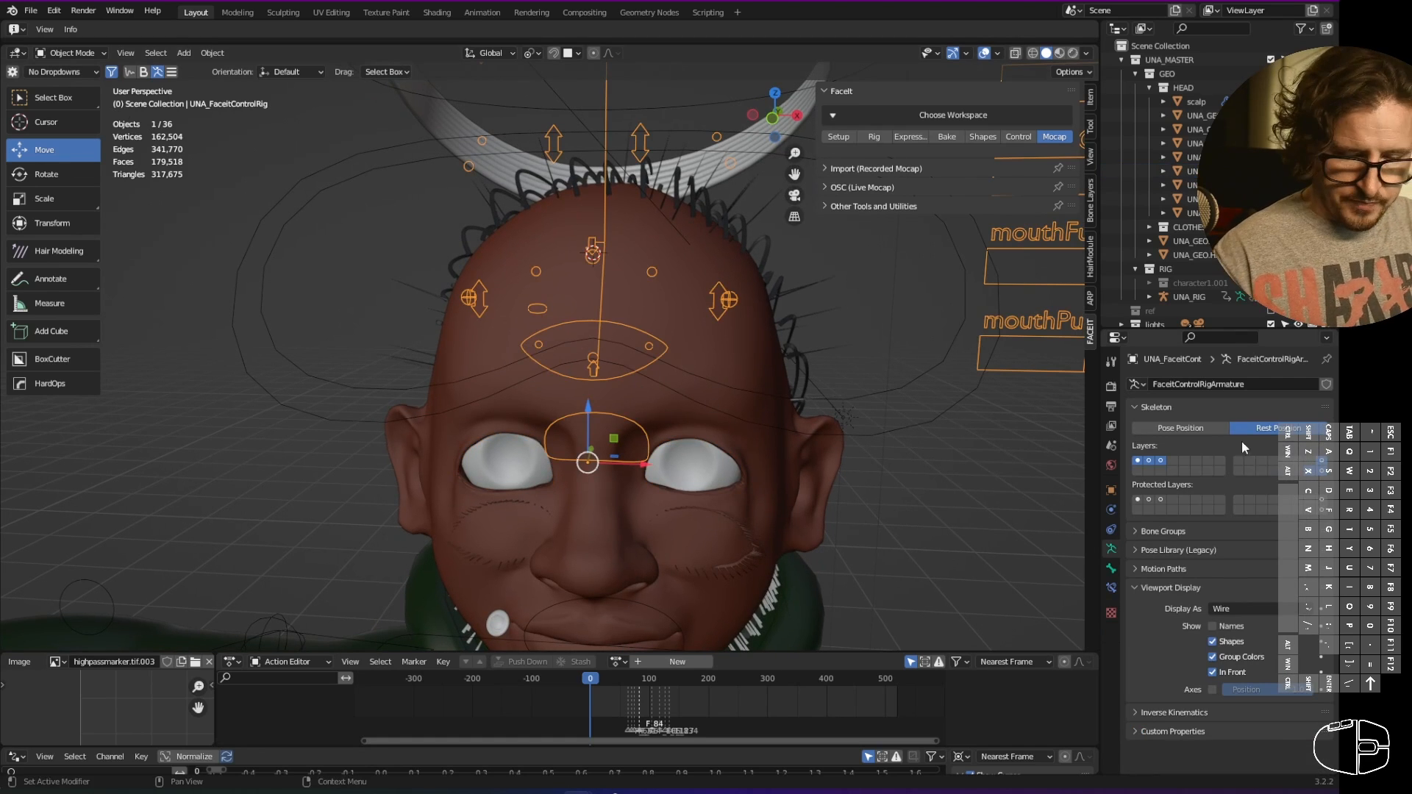
- Switch UNA_FaceitControlRig to pose position and, in Pose Mode, lower the c_eyelid_upper.L control about 0.11 m
left_click(1208, 429)
middle_click_drag(779, 576, 774, 399, "shift")
key("ctrl+Tab")
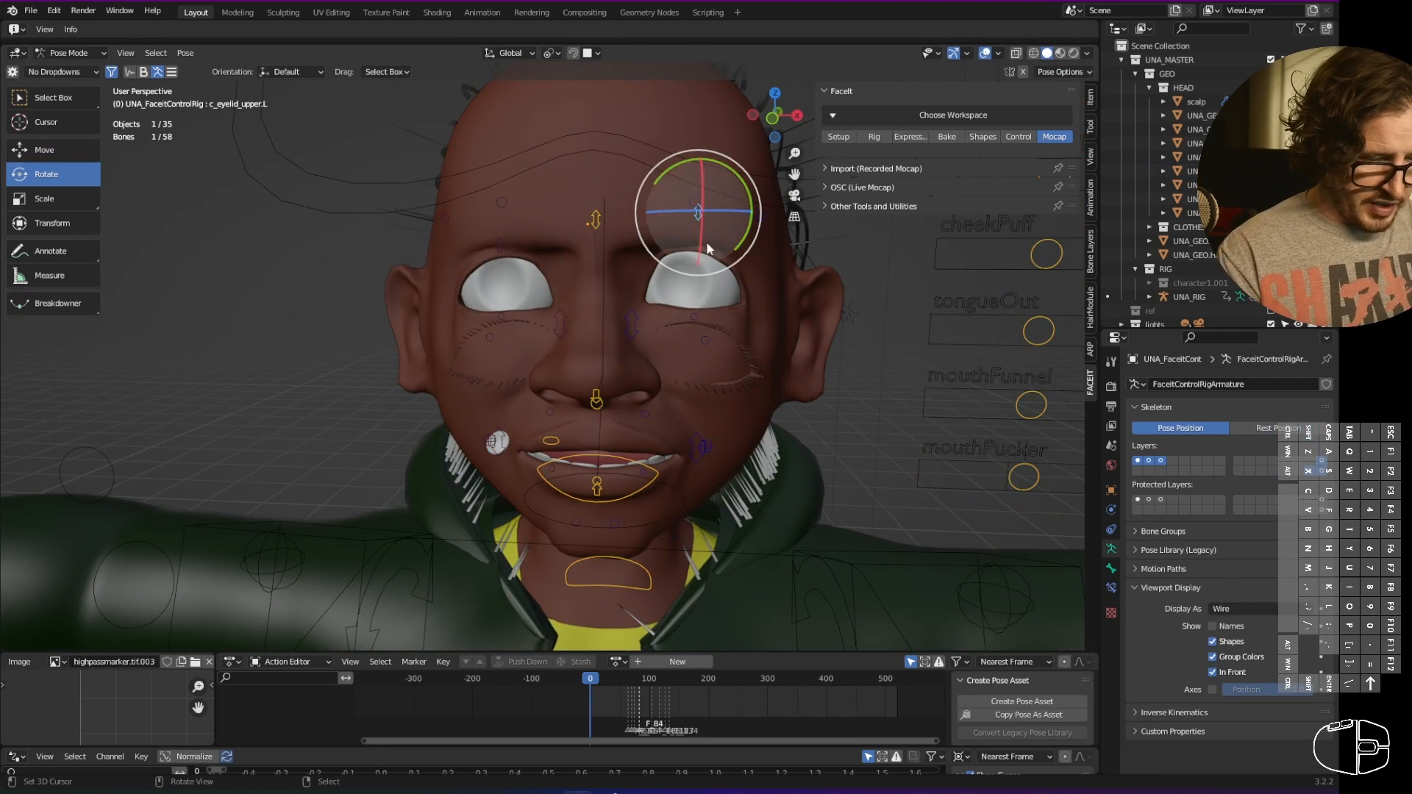
scroll(777, 347, "up", 2)
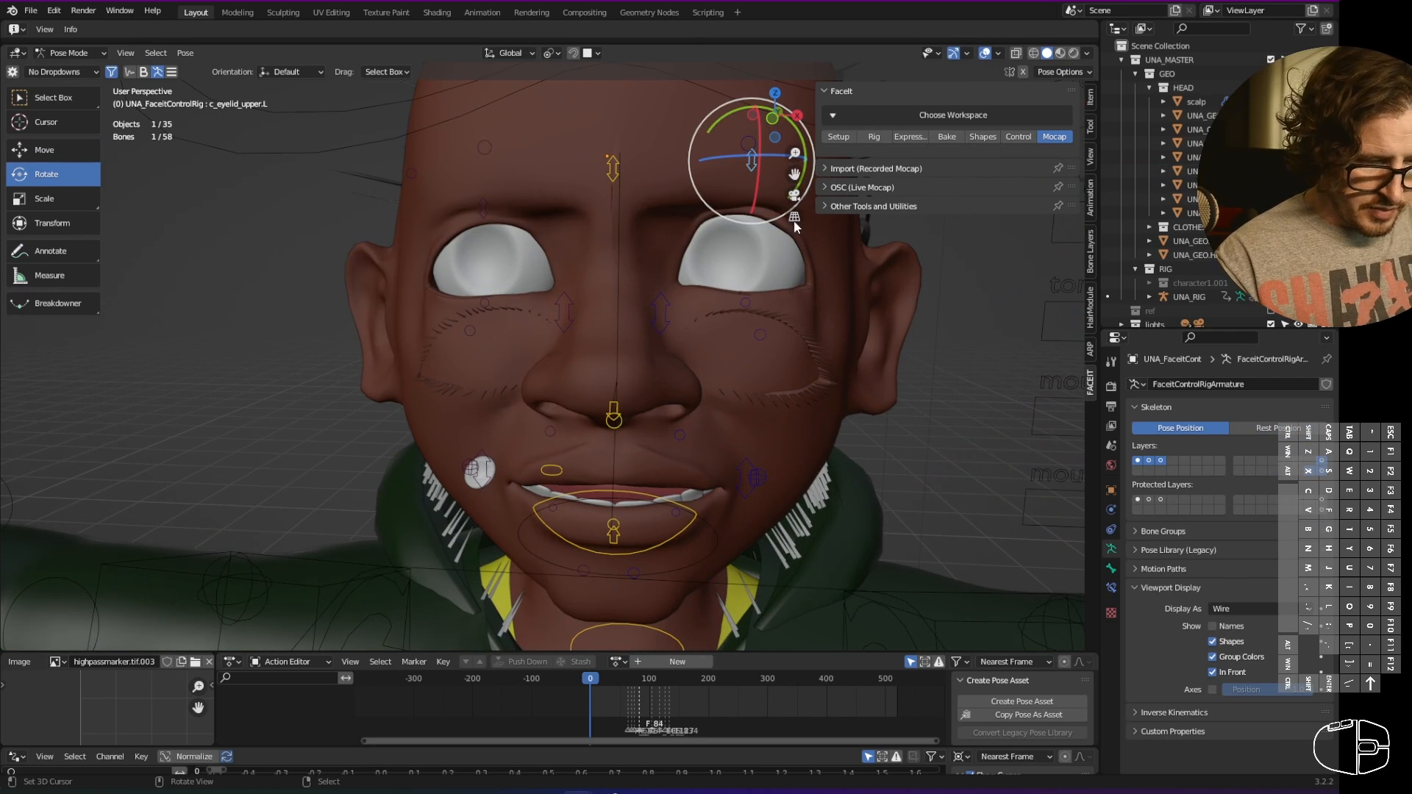
key("g")
left_click(743, 274)
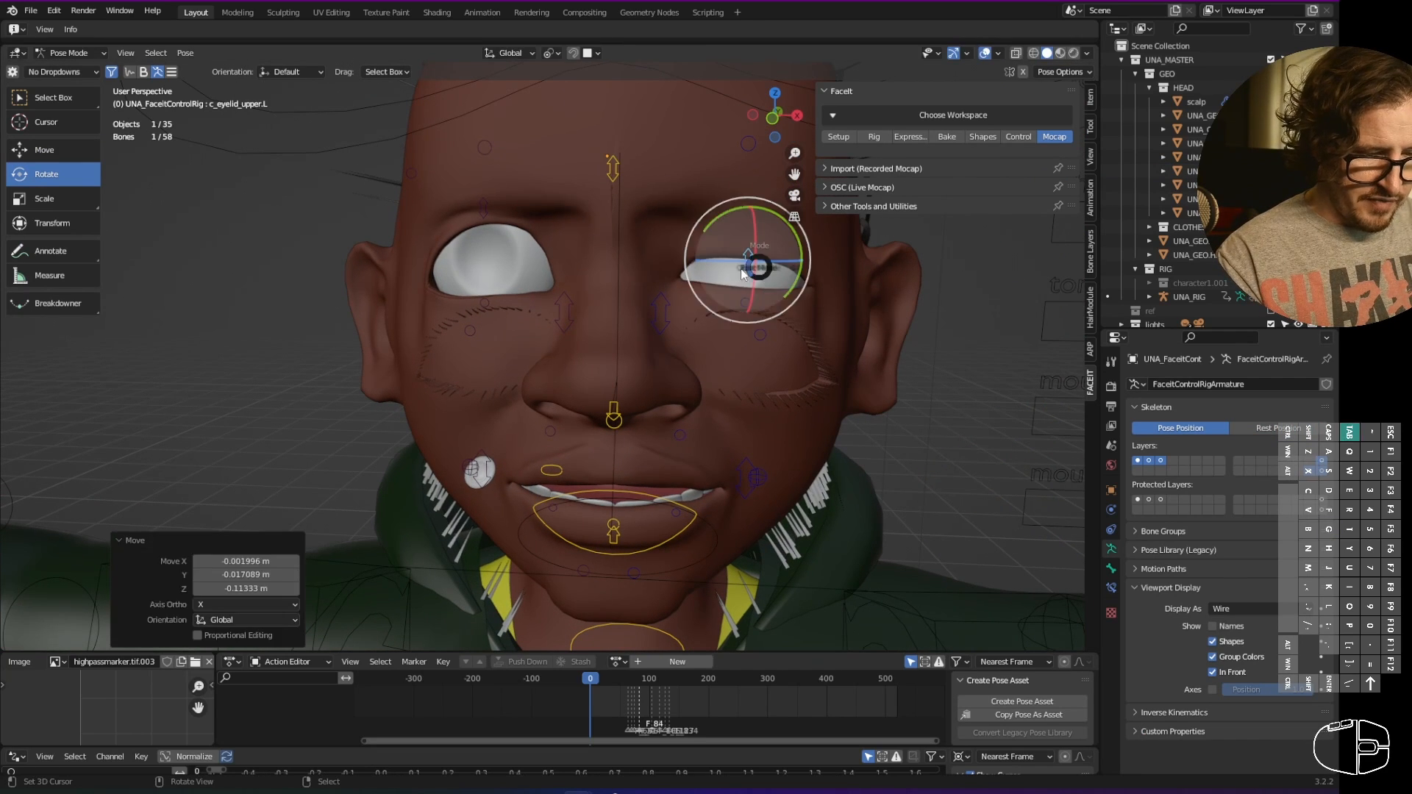
- Hide the old UNA_GEO.LASHES mesh and select UNA_GEO.LASHES.GEO to check how it follows the lowered eyelid
right_click(788, 269)
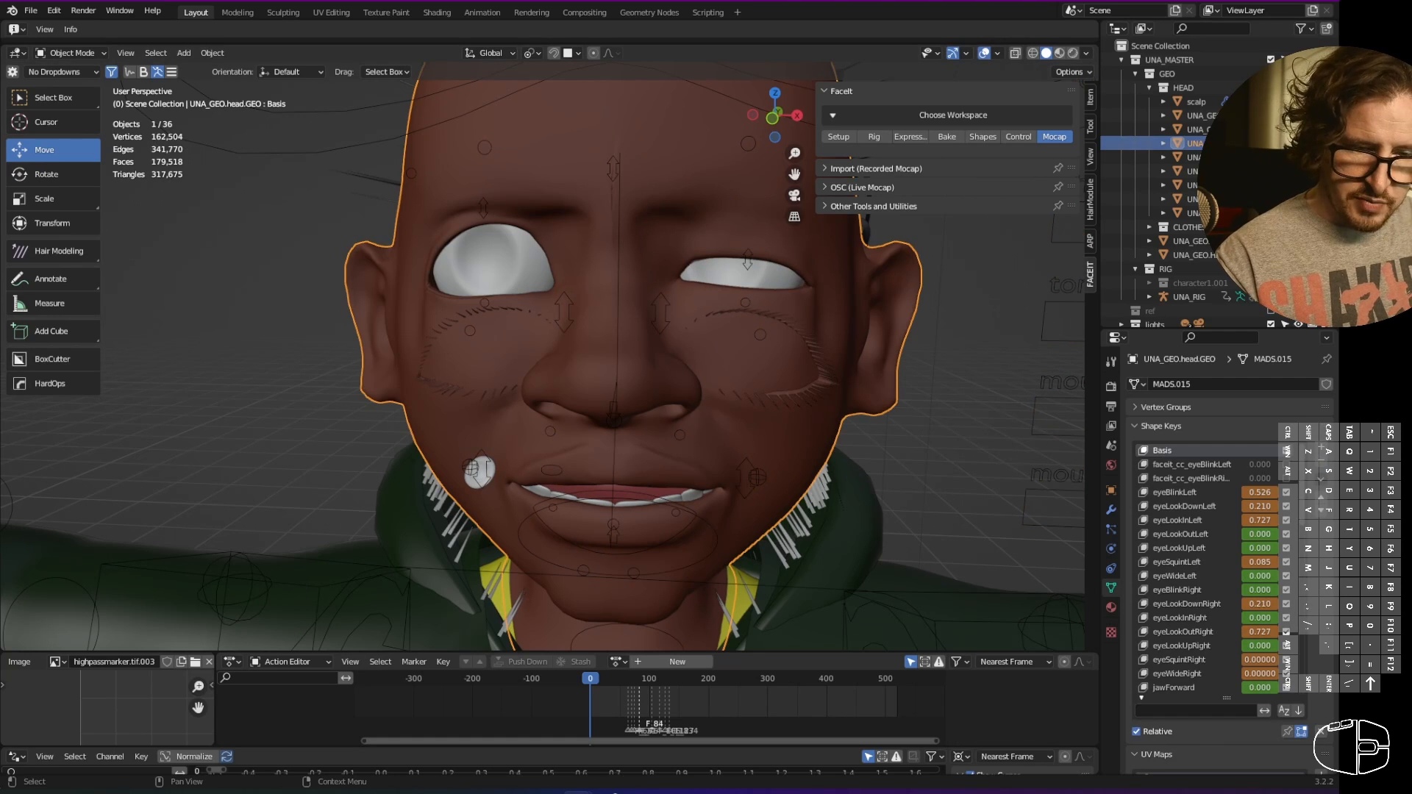
left_click(1195, 157)
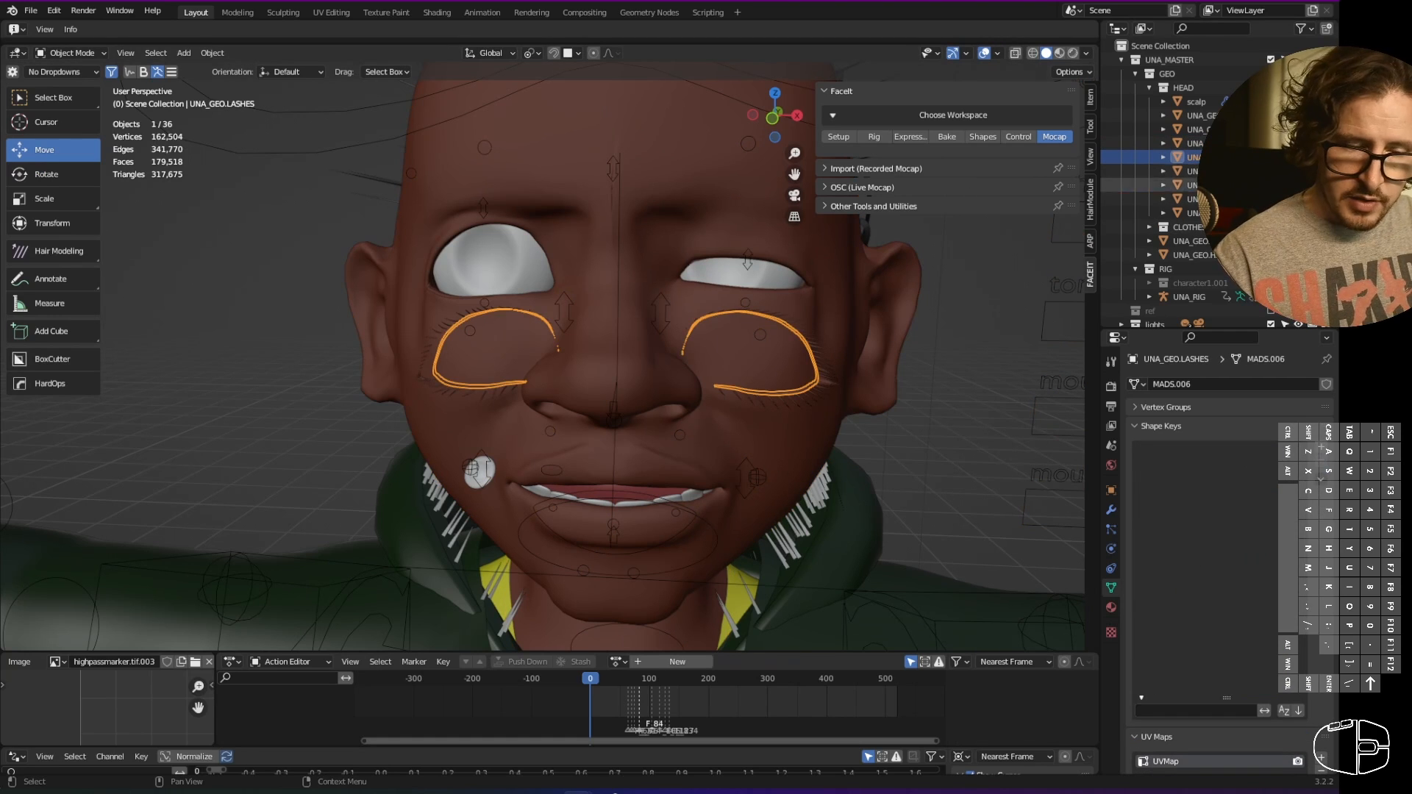
key("Delete")
left_click(1195, 171)
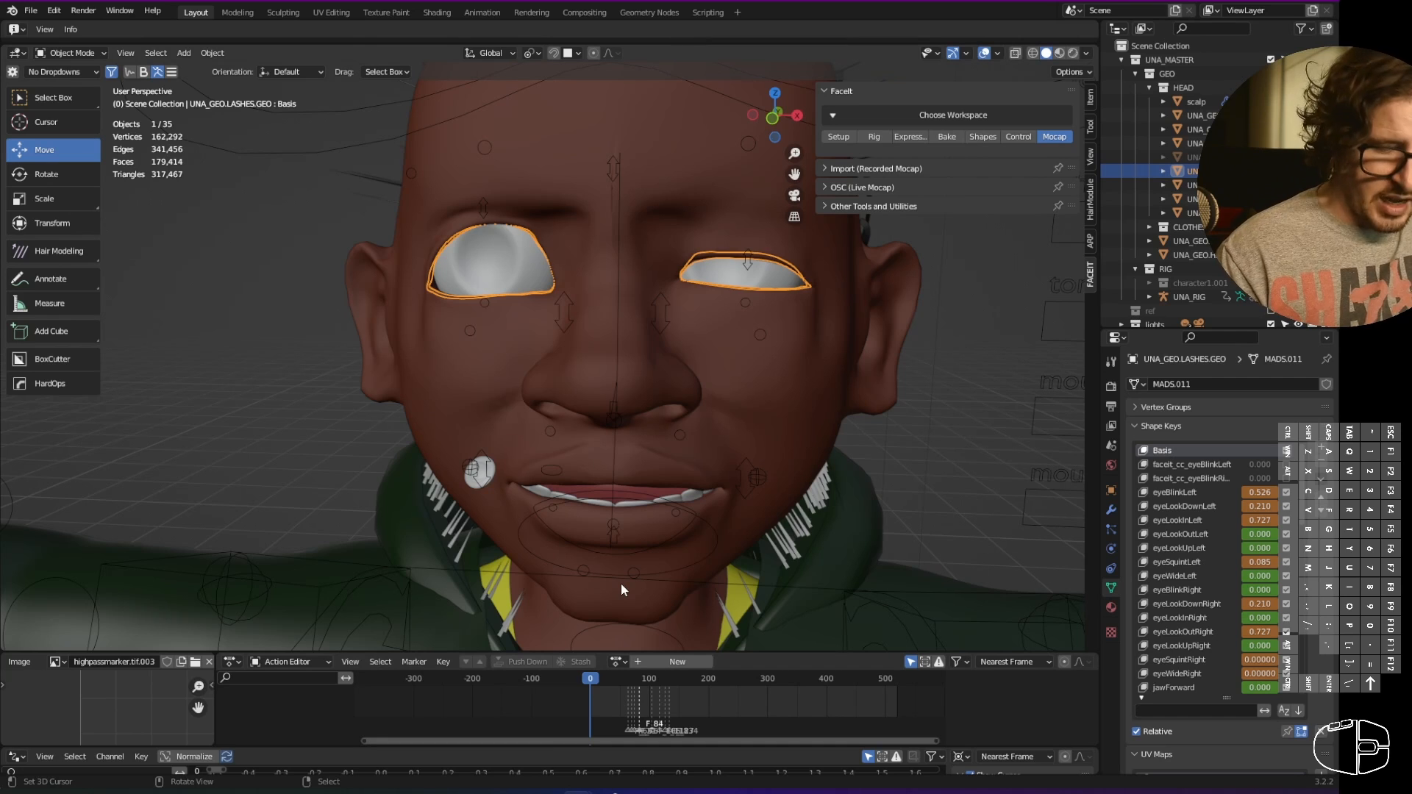
middle_click_drag(620, 584, 726, 375)
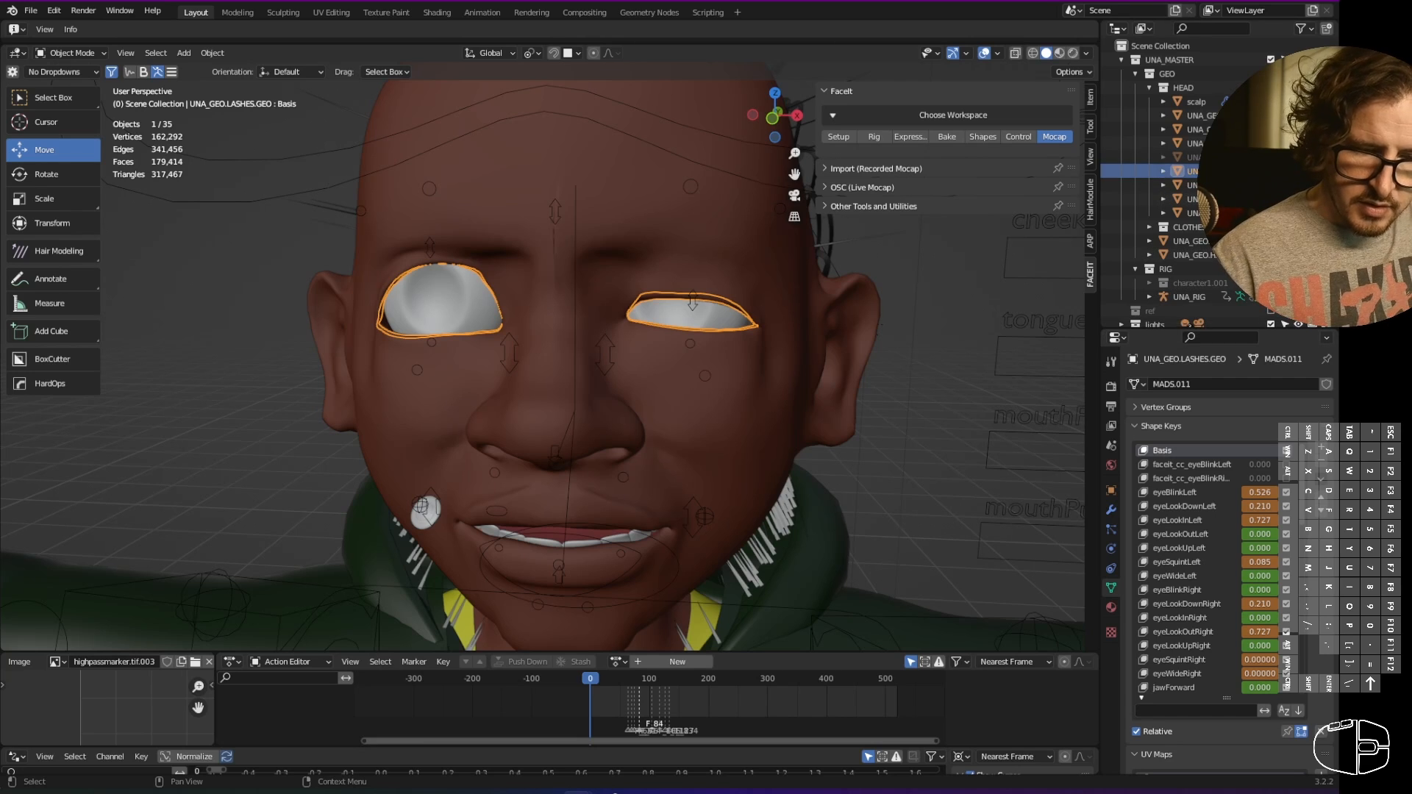
- Set both UNA_RIG and UNA_FaceitControlRig to rest position
left_click(1206, 298)
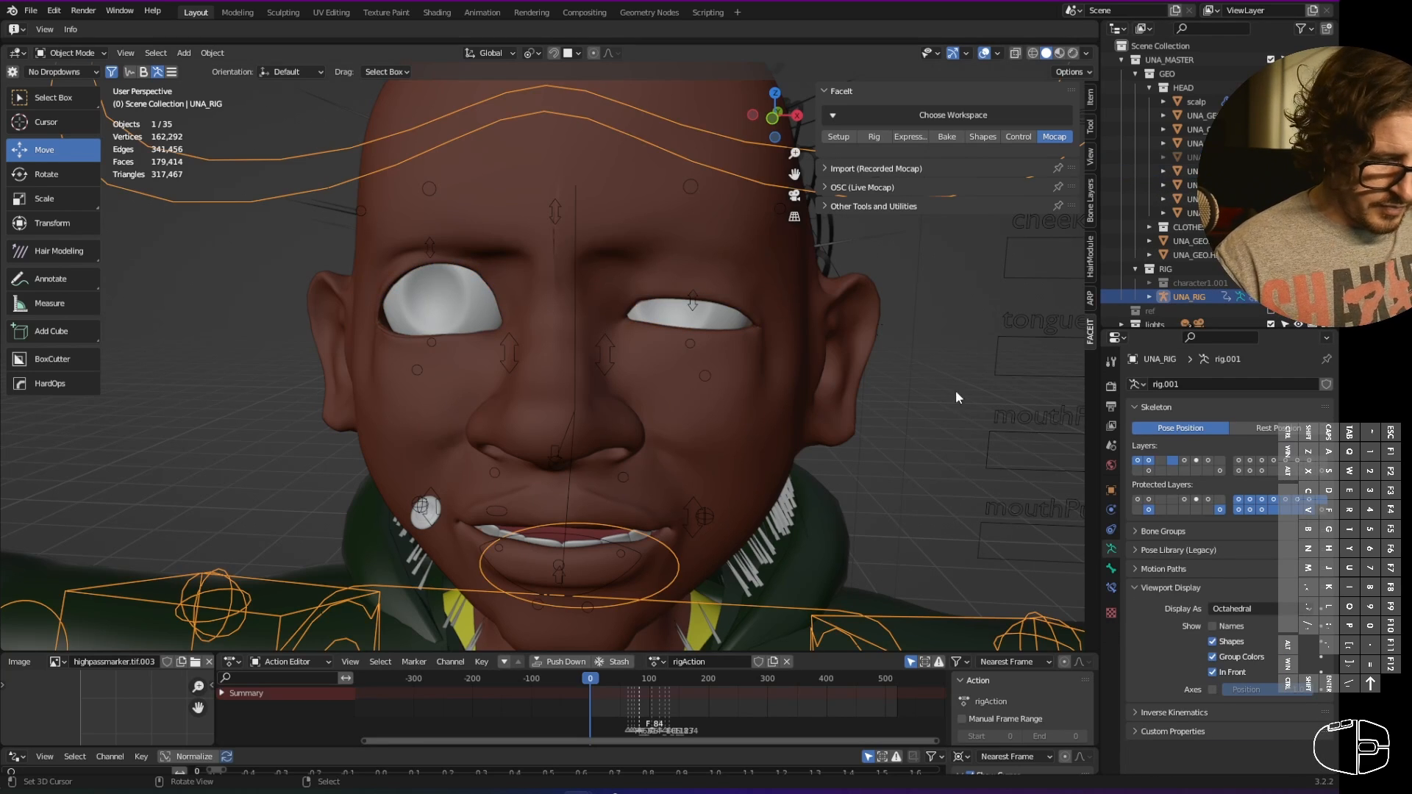
left_click(1270, 429)
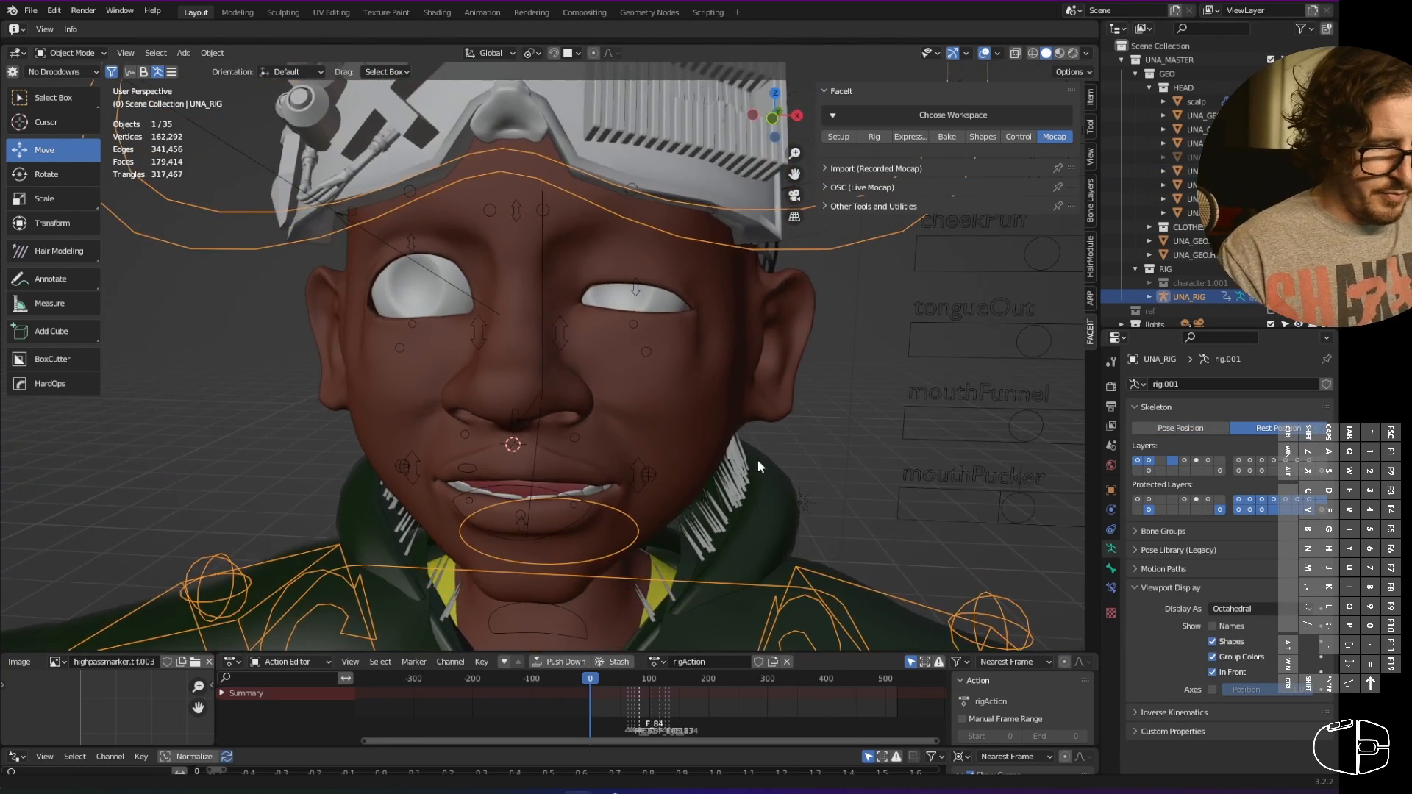
left_click(636, 288)
left_click(1270, 429)
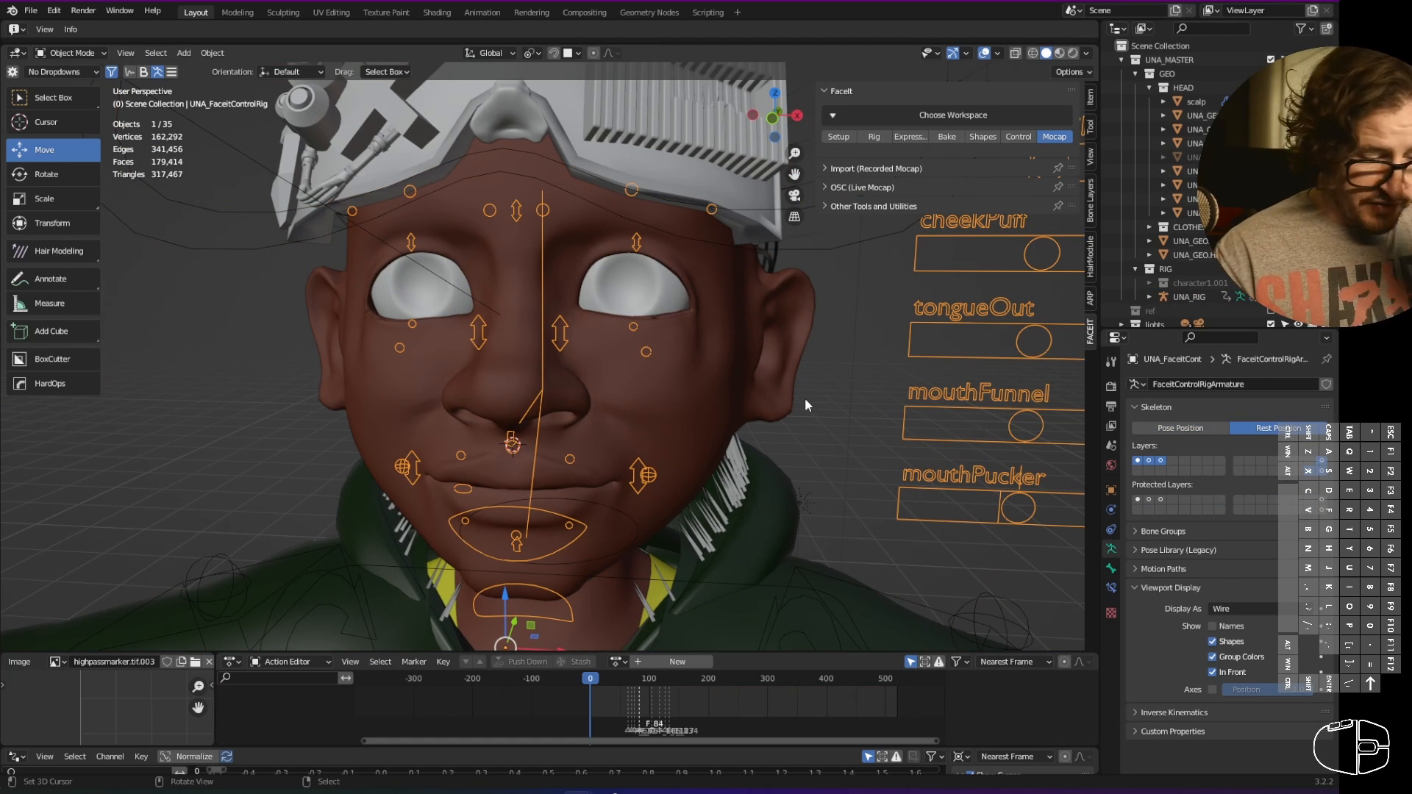
- Unhide UNA_GEO.LASHES and copy its lash particle system to UNA_GEO.LASHES.GEO, opening the new lashes in Particle Edit mode
right_click(674, 276)
middle_click_drag(675, 277, 695, 179, "shift")
key("alt+h")
right_click(718, 293)
left_click(1111, 530)
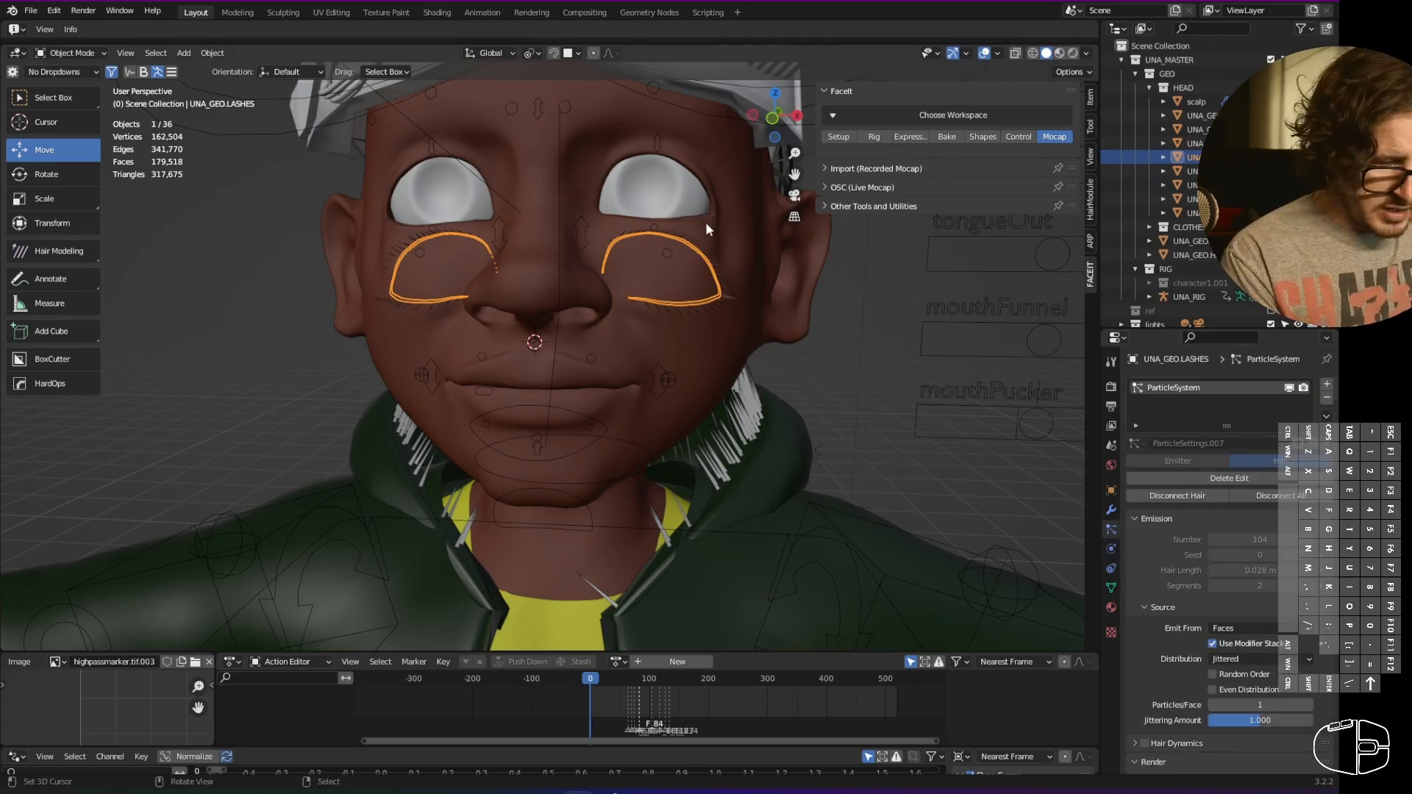
right_click(706, 229)
key("ctrl+Tab")
middle_click_drag(923, 533, 691, 473)
key("ctrl+Tab")
left_click(602, 520)
- Comb the lash hairs of UNA_GEO.LASHES.GEO away from the eyes in side view, using a strength of 0.770
key("KP_3")
key("f")
left_click(432, 422)
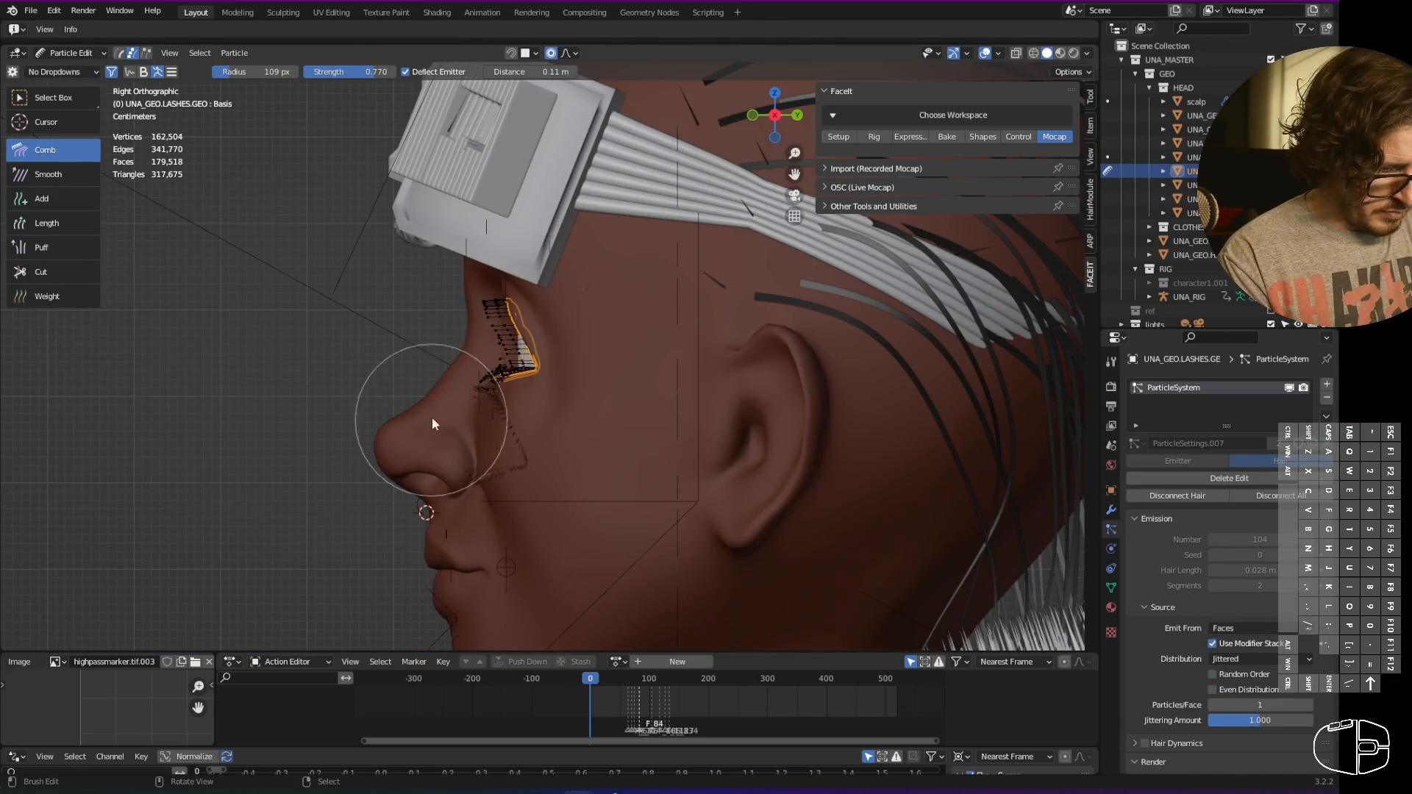
left_click_drag(433, 422, 487, 281)
mouse_move(488, 281)
middle_mouse_down()
mouse_move(730, 250)
mouse_move(537, 288)
mouse_move(634, 258)
middle_mouse_up()
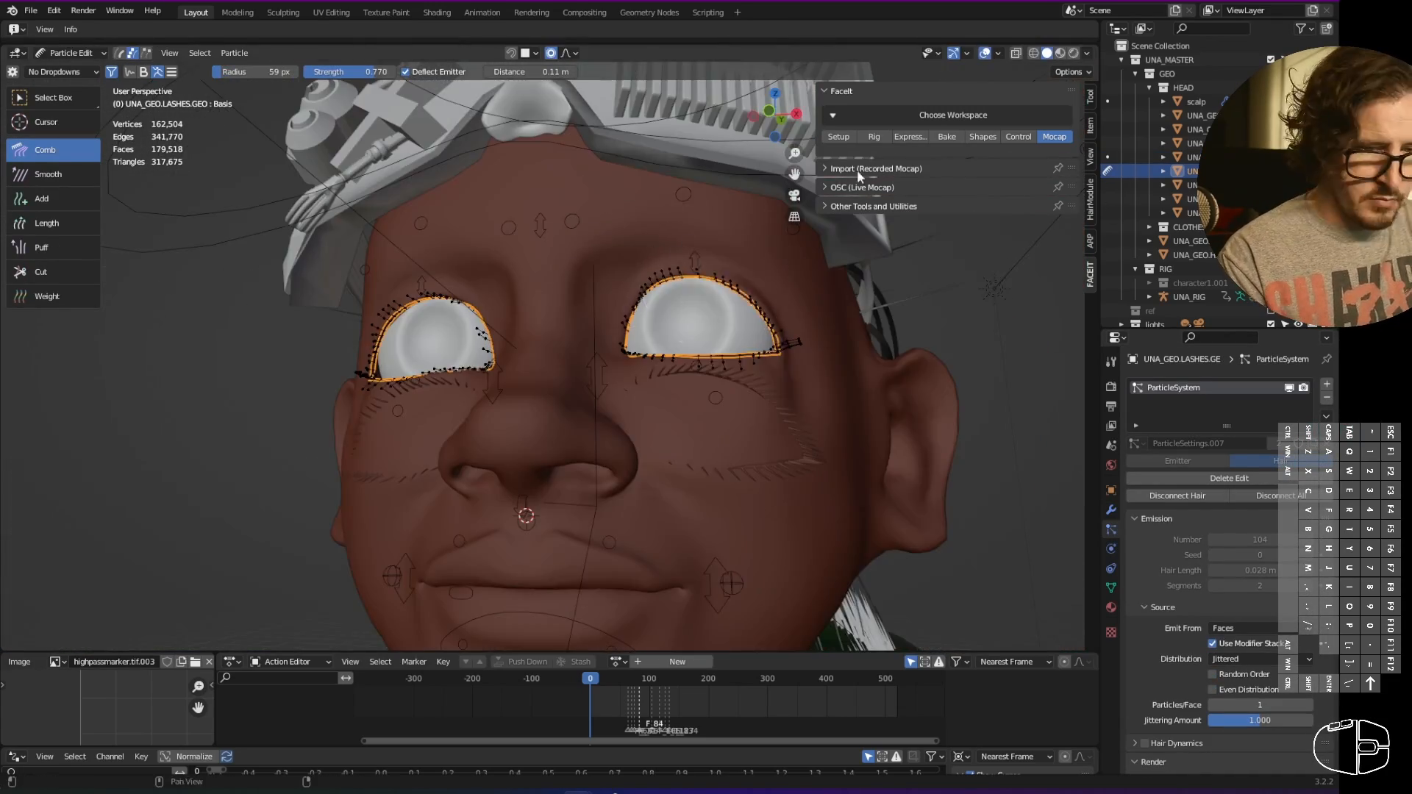
middle_click_drag(845, 362, 617, 318)
middle_click_drag(597, 397, 757, 337)
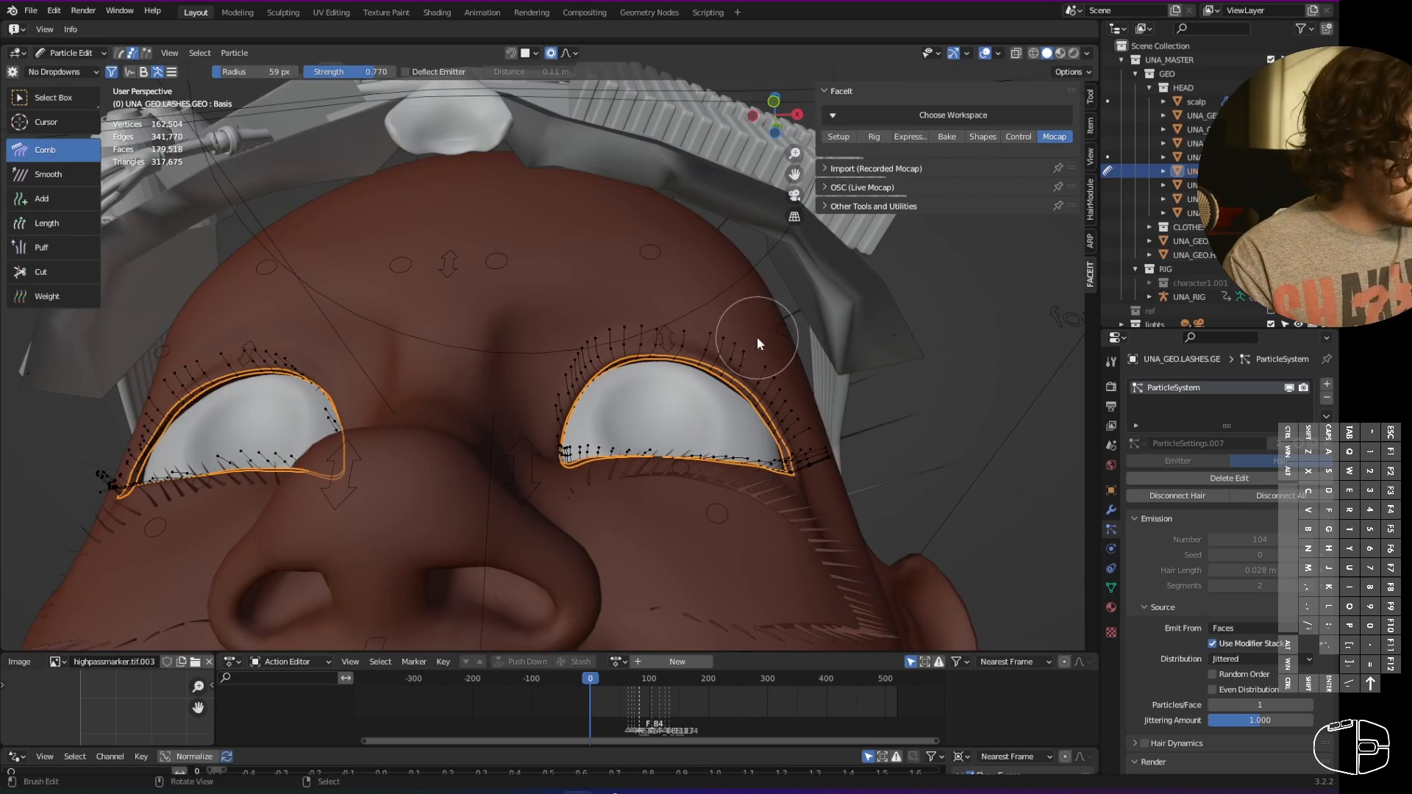
- Reposition the stray hairs on the character's left upper eyelid, including those near the inner corner
key("f")
left_click(725, 337)
right_click(723, 335)
key("g")
left_click(714, 327)
right_click(569, 374)
key("g")
left_click(564, 380)
- Delete the stray lash hairs around the inner eye corner and move a misplaced lower-lid hair
middle_click_drag(563, 380, 642, 509)
key("x")
left_click(561, 454)
right_click(744, 492)
key("g")
left_click(733, 521)
key("ctrl+Tab")
mouse_move(537, 560)
middle_mouse_down()
mouse_move(637, 441)
mouse_move(611, 274)
mouse_move(745, 530)
mouse_move(709, 388)
mouse_move(709, 559)
middle_mouse_up()
key("ctrl+Tab")
key("l")
key("x")
left_click(705, 543)
- Select all lash hairs of UNA_GEO.LASHES.GEO and set the comb brush radius to 80 px
key("a")
left_click(1072, 71)
key("f")
left_click(559, 478)
middle_click_drag(531, 486, 676, 368)
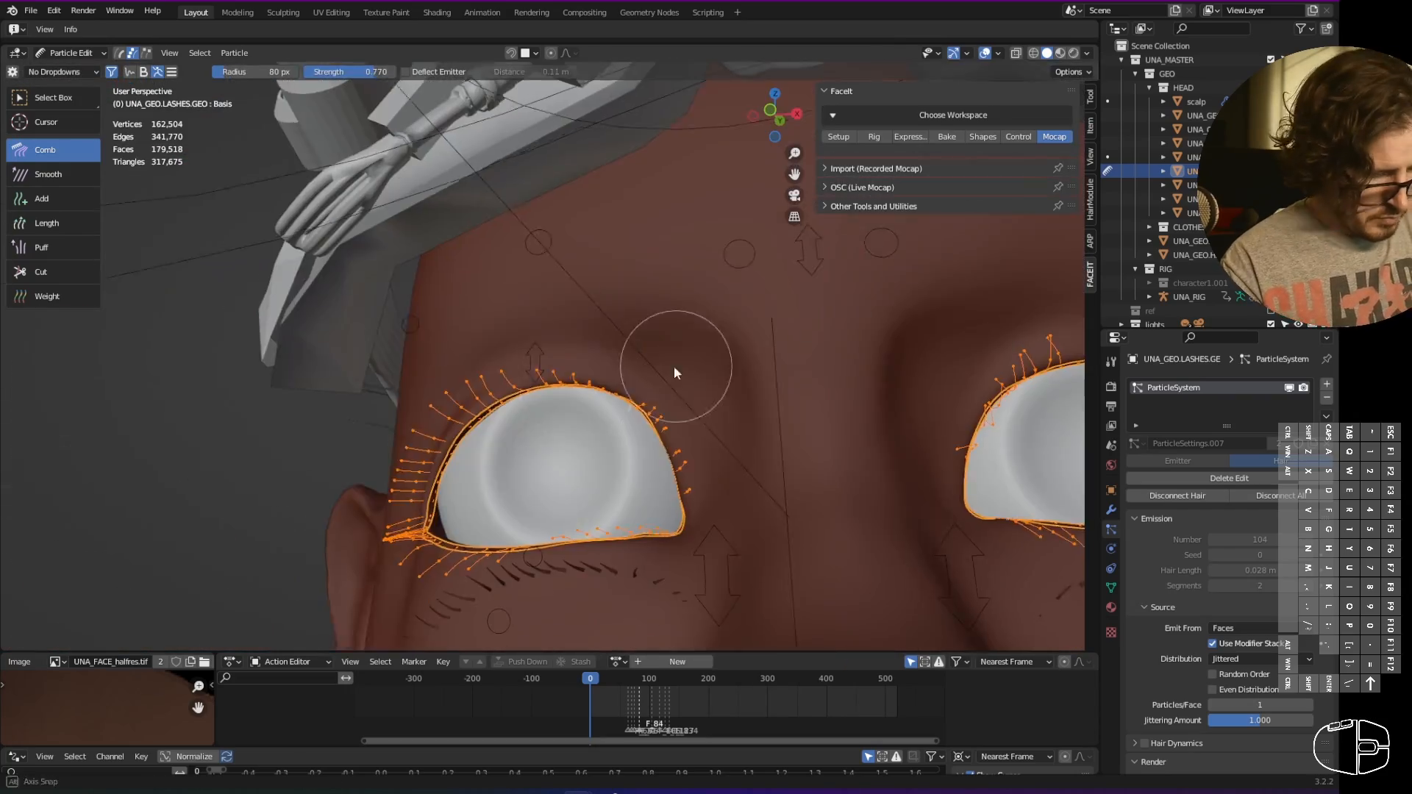
- Select the geometry at the inner corner of both eyes in UNA_GEO.LASHES.GEO, grow the selection and delete it
key("ctrl+Tab")
mouse_move(644, 493)
middle_mouse_down()
mouse_move(896, 531)
mouse_move(537, 460)
middle_mouse_up()
key("Tab")
key("ctrl+plus")
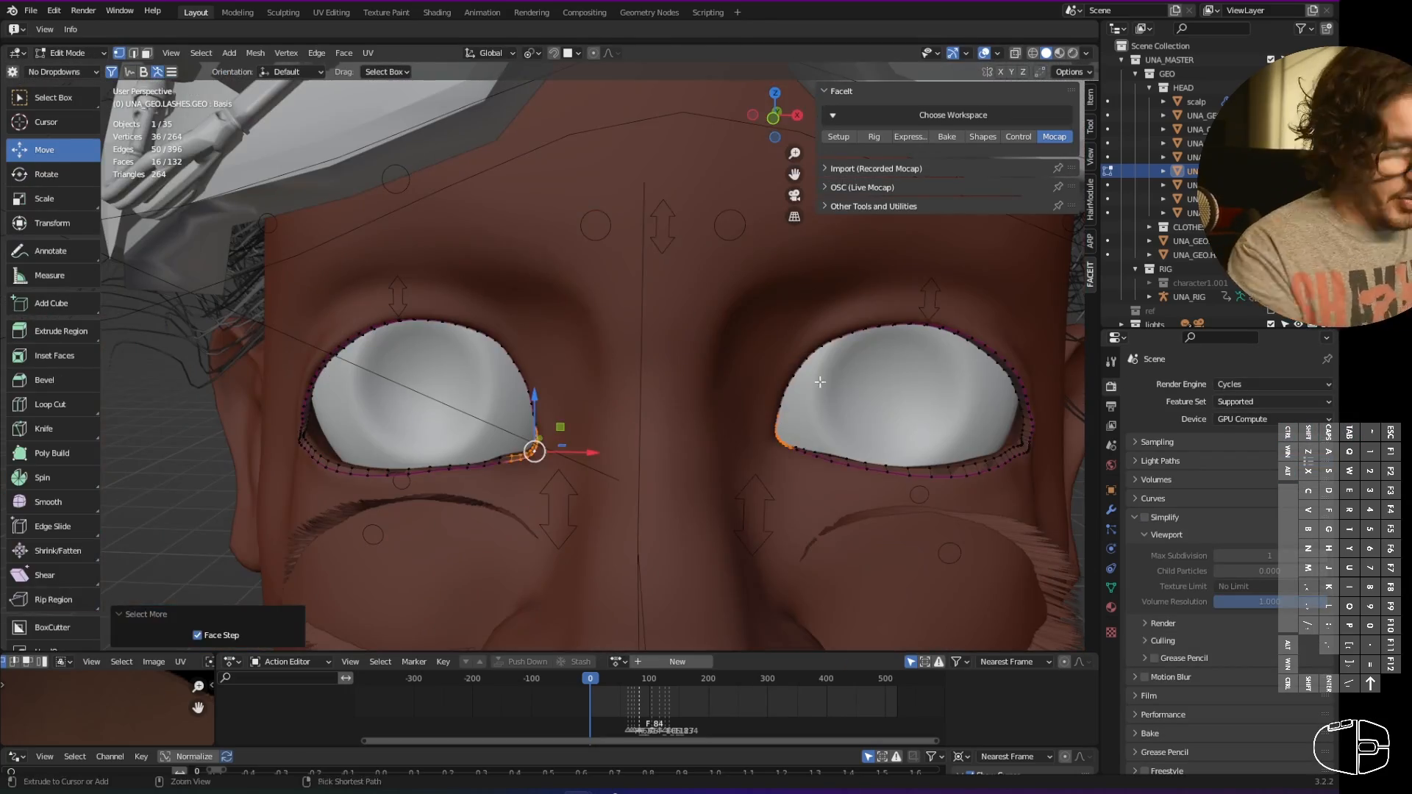
key("Tab")
- Return to Particle Edit mode and comb the lash hairs with the 80 px brush
mouse_move(820, 382)
middle_mouse_down()
mouse_move(750, 412)
mouse_move(890, 431)
middle_mouse_up()
key("ctrl+Tab")
left_click_drag(899, 405, 937, 384)
mouse_move(937, 378)
middle_mouse_down()
mouse_move(541, 228)
mouse_move(972, 376)
mouse_move(793, 487)
mouse_move(446, 579)
mouse_move(431, 343)
mouse_move(758, 397)
mouse_move(484, 452)
mouse_move(518, 246)
mouse_move(520, 410)
mouse_move(593, 460)
mouse_move(372, 306)
mouse_move(360, 548)
middle_mouse_up()
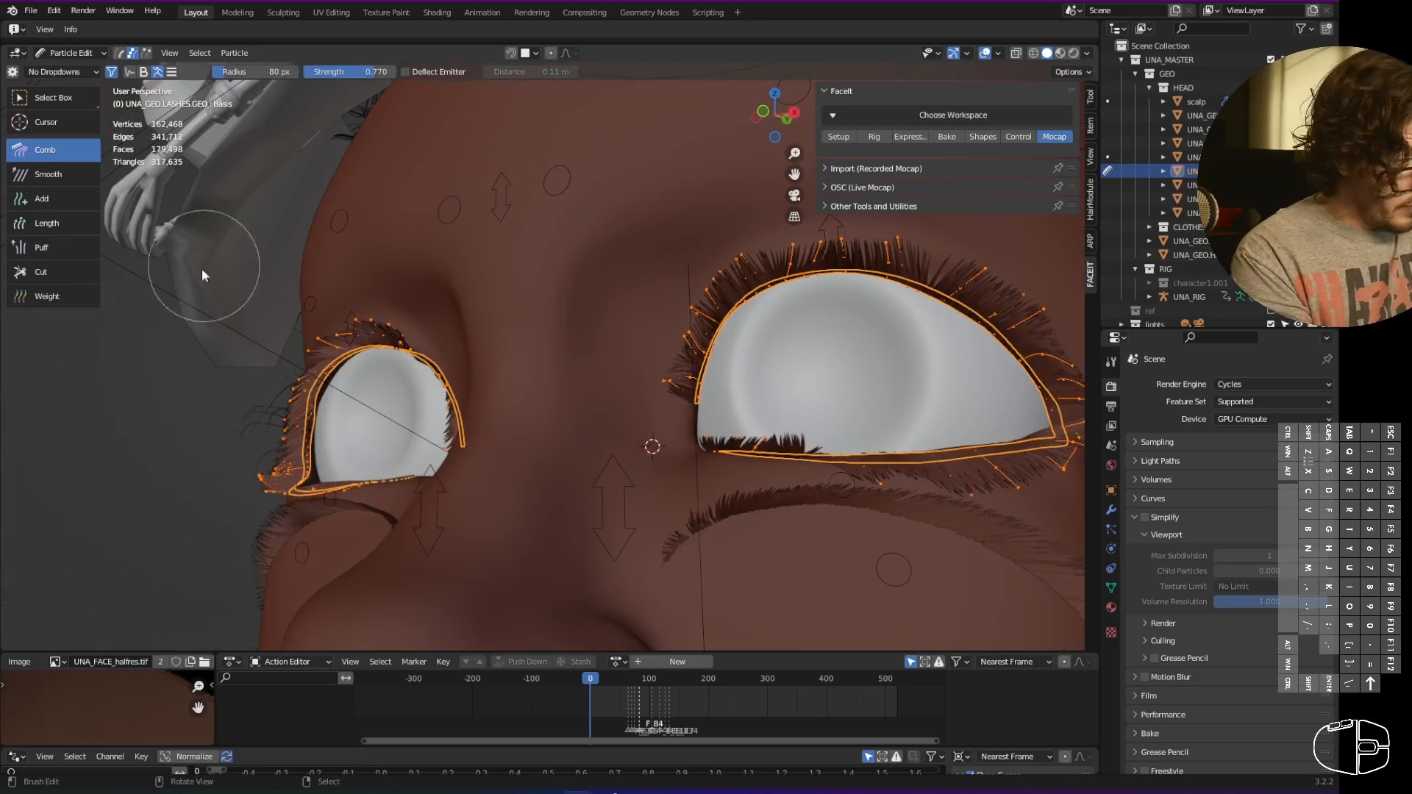
mouse_move(203, 274)
middle_mouse_down()
mouse_move(576, 455)
mouse_move(605, 412)
mouse_move(862, 484)
mouse_move(81, 167)
mouse_move(1063, 324)
middle_mouse_up()
- Leave Particle Edit mode and hide the old UNA_GEO.LASHES mesh
key("ctrl+Tab")
left_click(1191, 157)
key("h")
scroll(731, 399, "down", 3)
- Reopen UNA_GEO.LASHES.GEO in Particle Edit mode and use the Add brush with a 32 px radius and count 1 on the lashes
left_click(731, 398)
key("ctrl+Tab")
middle_click_drag(770, 416, 720, 421)
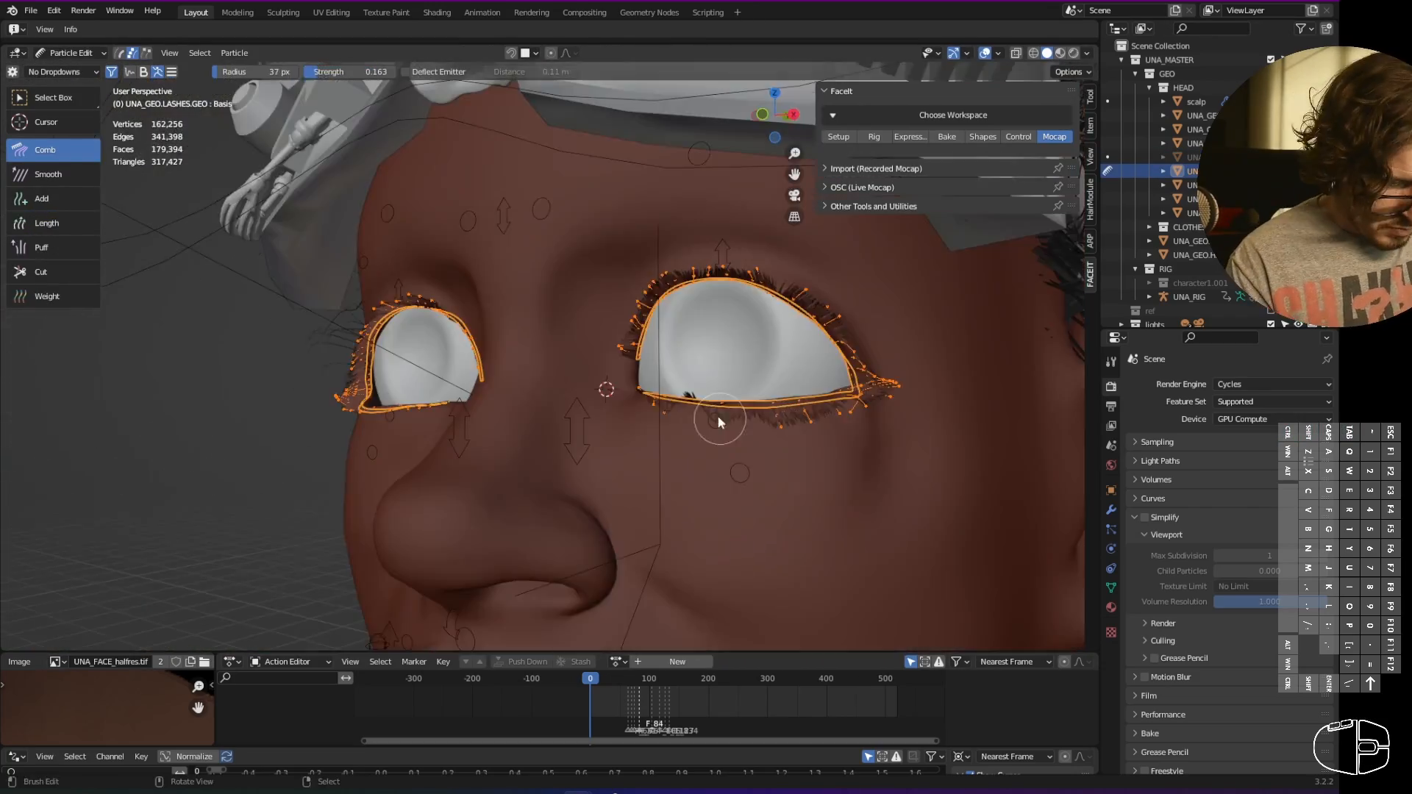
scroll(720, 421, "up", 2)
mouse_move(755, 470)
middle_mouse_down()
mouse_move(744, 459)
mouse_move(699, 490)
middle_mouse_up()
left_click(42, 199)
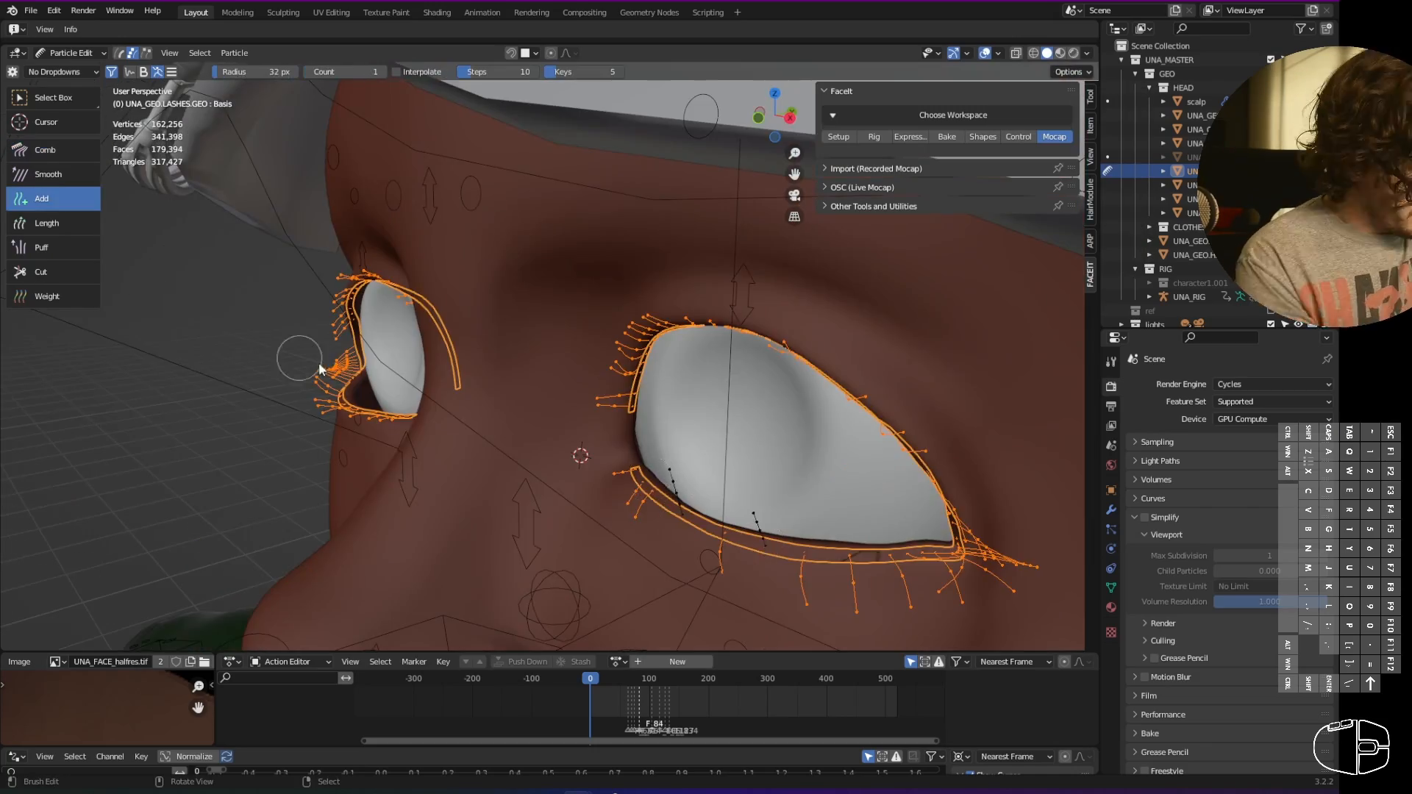
- Switch back to the Comb brush, delete a remaining stray lash hair and leave Particle Edit mode
left_click(45, 149)
mouse_move(728, 442)
middle_mouse_down()
mouse_move(643, 471)
mouse_move(567, 549)
mouse_move(501, 441)
mouse_move(946, 456)
middle_mouse_up()
right_click(445, 427)
key("x")
left_click(497, 481)
key("ctrl+Tab")
key("ctrl+Tab")
- Show the face in rendered shading and examine the lashes around the eyes
mouse_move(735, 397)
middle_mouse_down()
mouse_move(652, 431)
mouse_move(573, 633)
middle_mouse_up()
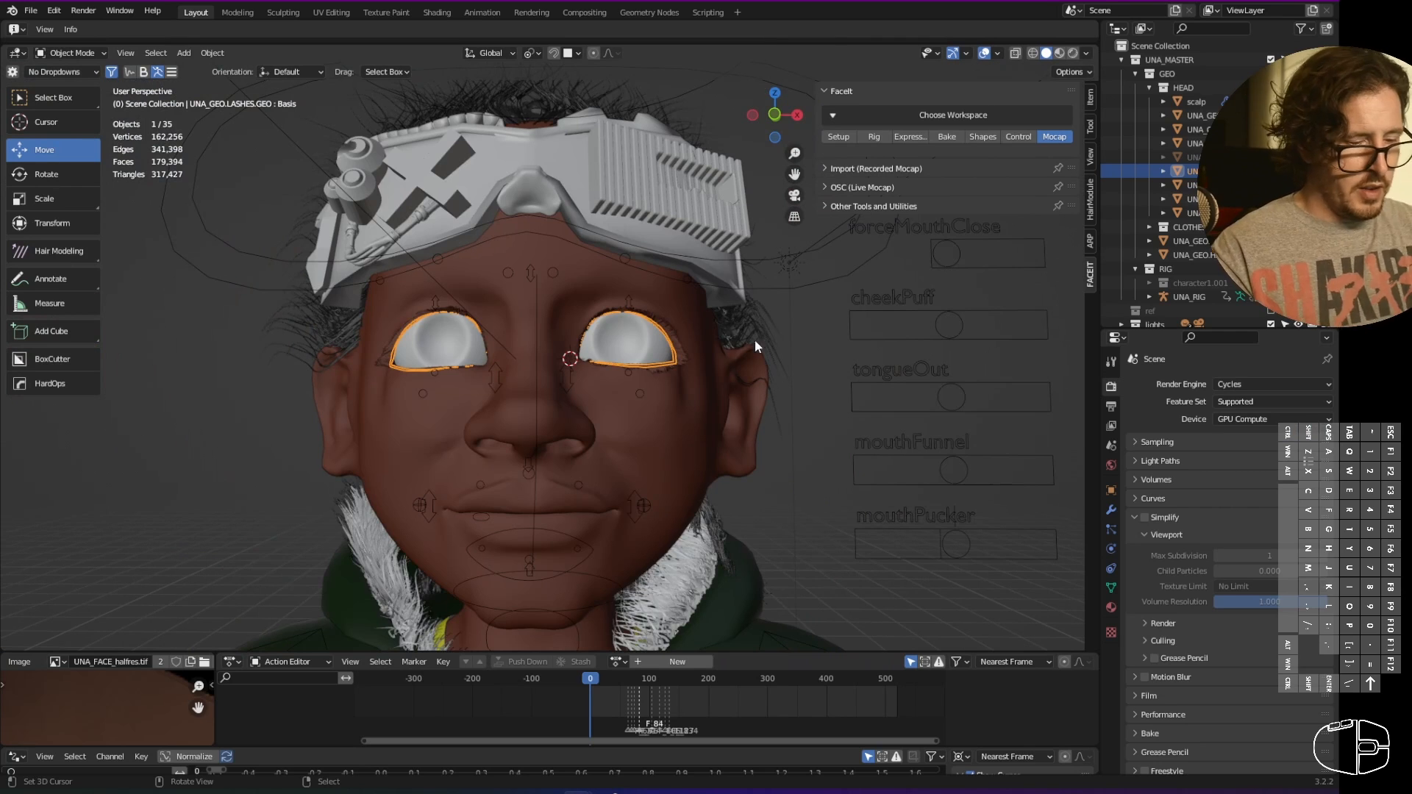
middle_click_drag(755, 340, 756, 344)
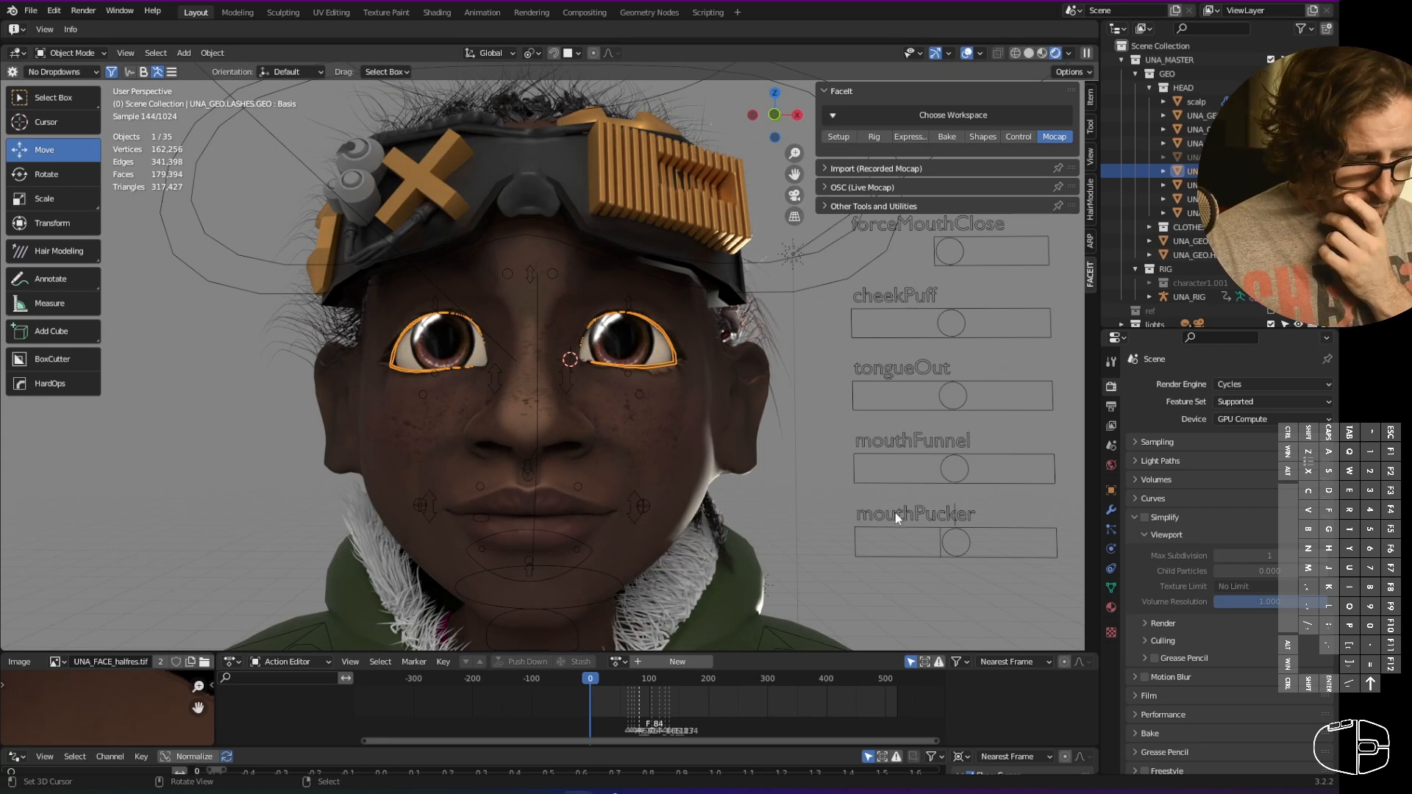
middle_click_drag(845, 465, 757, 443)
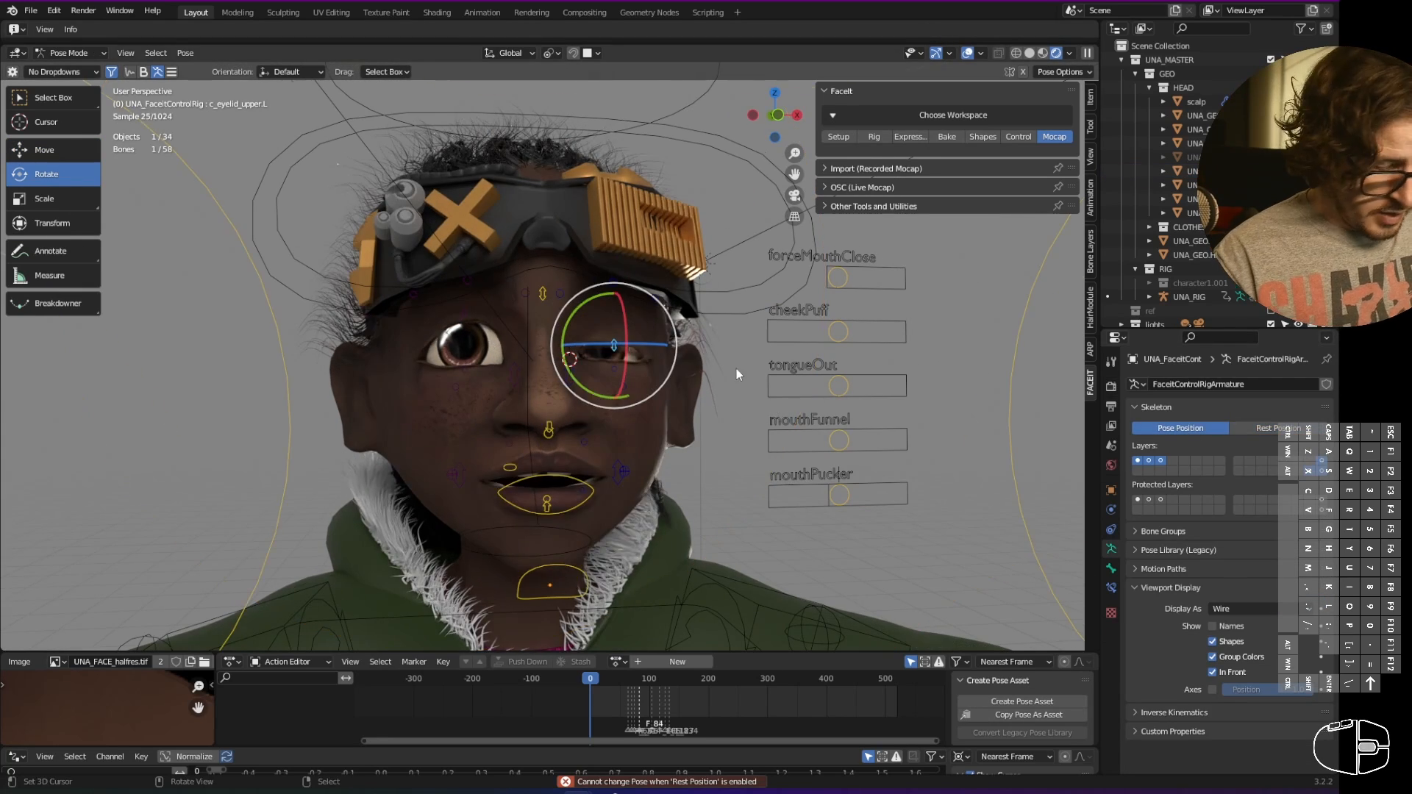
- Pose the upper eyelid controls c_eyelid_upper.L and c_eyelid_upper.R so both eyes are partly closed
key("g")
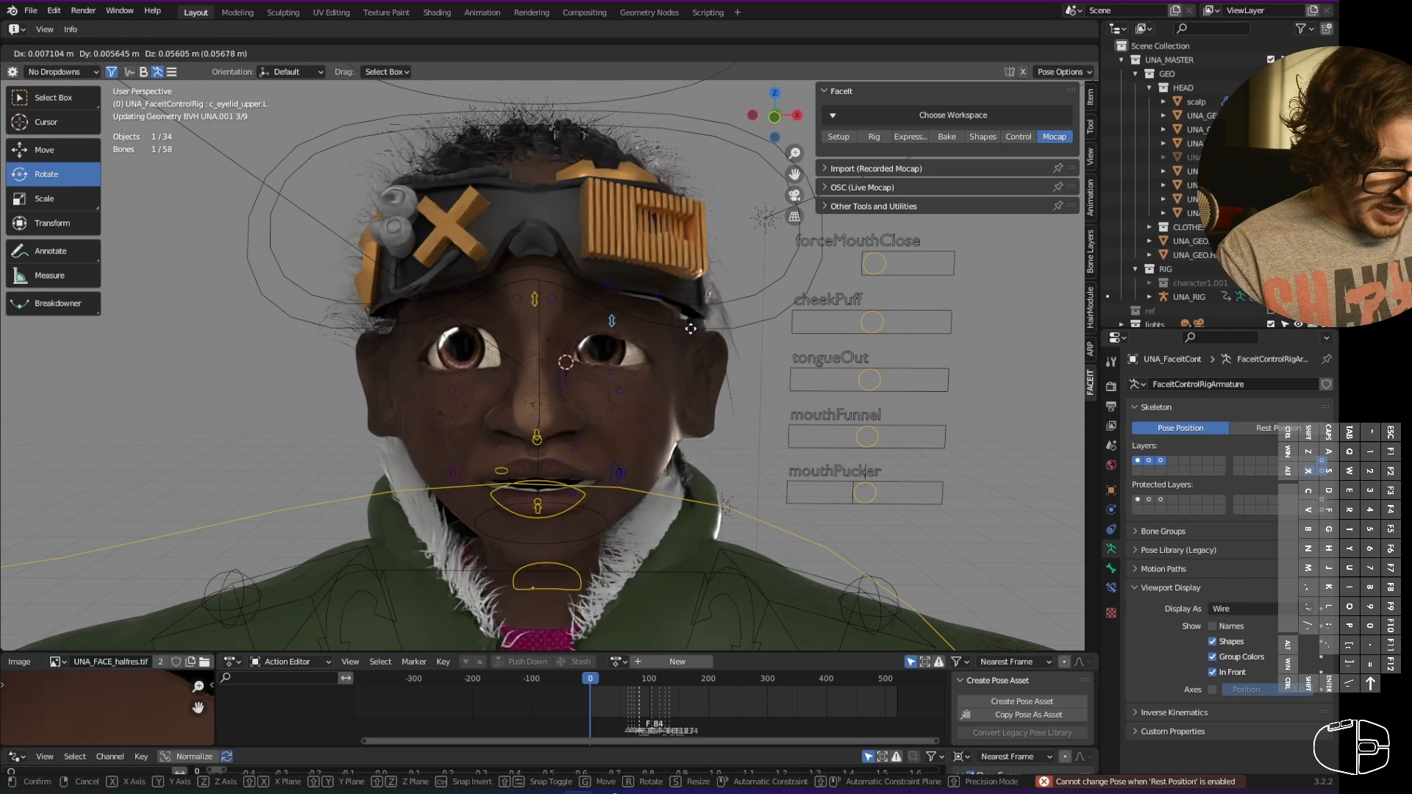
left_click(690, 388)
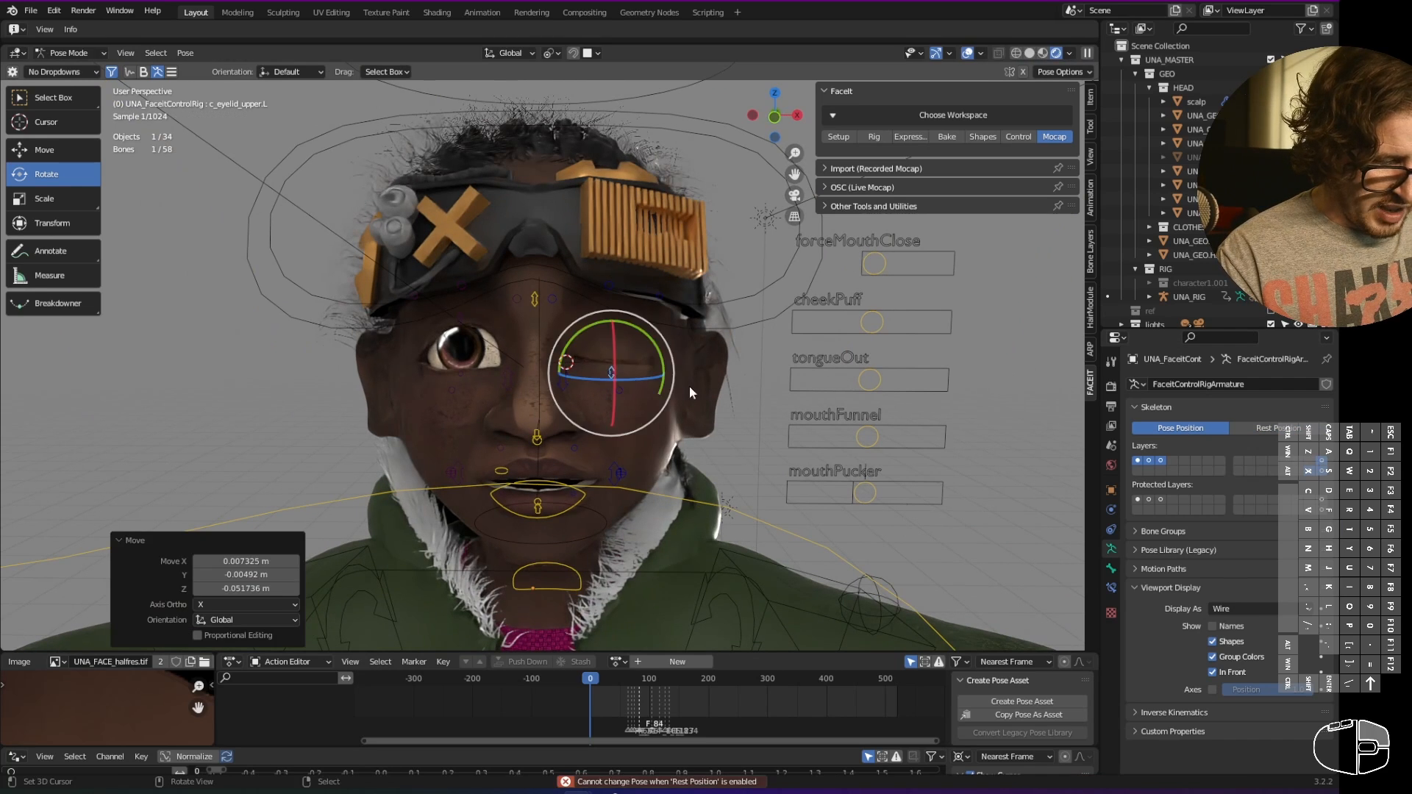
key("g")
left_click(691, 335)
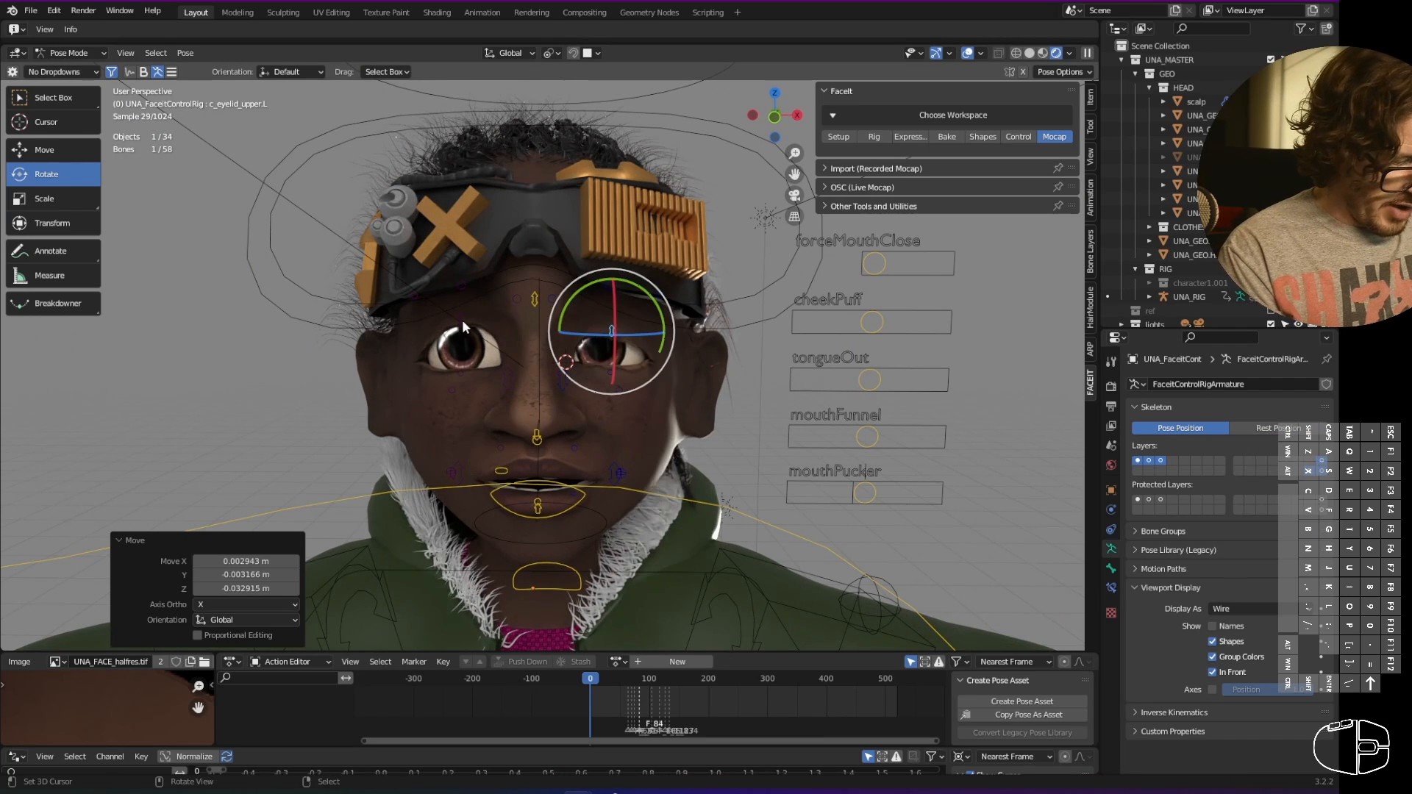
key("ctrl+shift+m")
key("g")
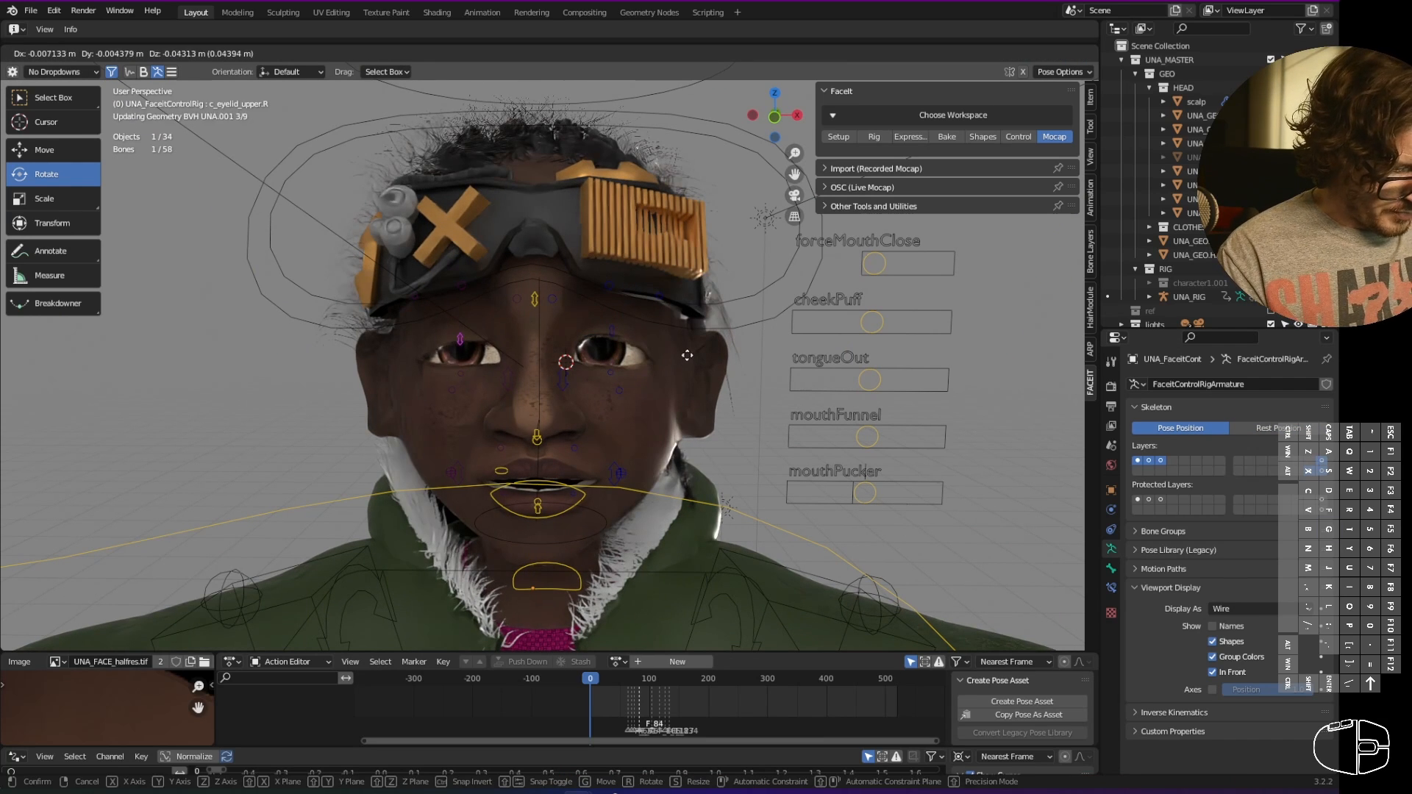
left_click(630, 315)
- Lower the left brow controls, c_brow_master.L by about 0.05 m and c_brow_inner.L by about 0.09 m
left_click(612, 284)
key("g")
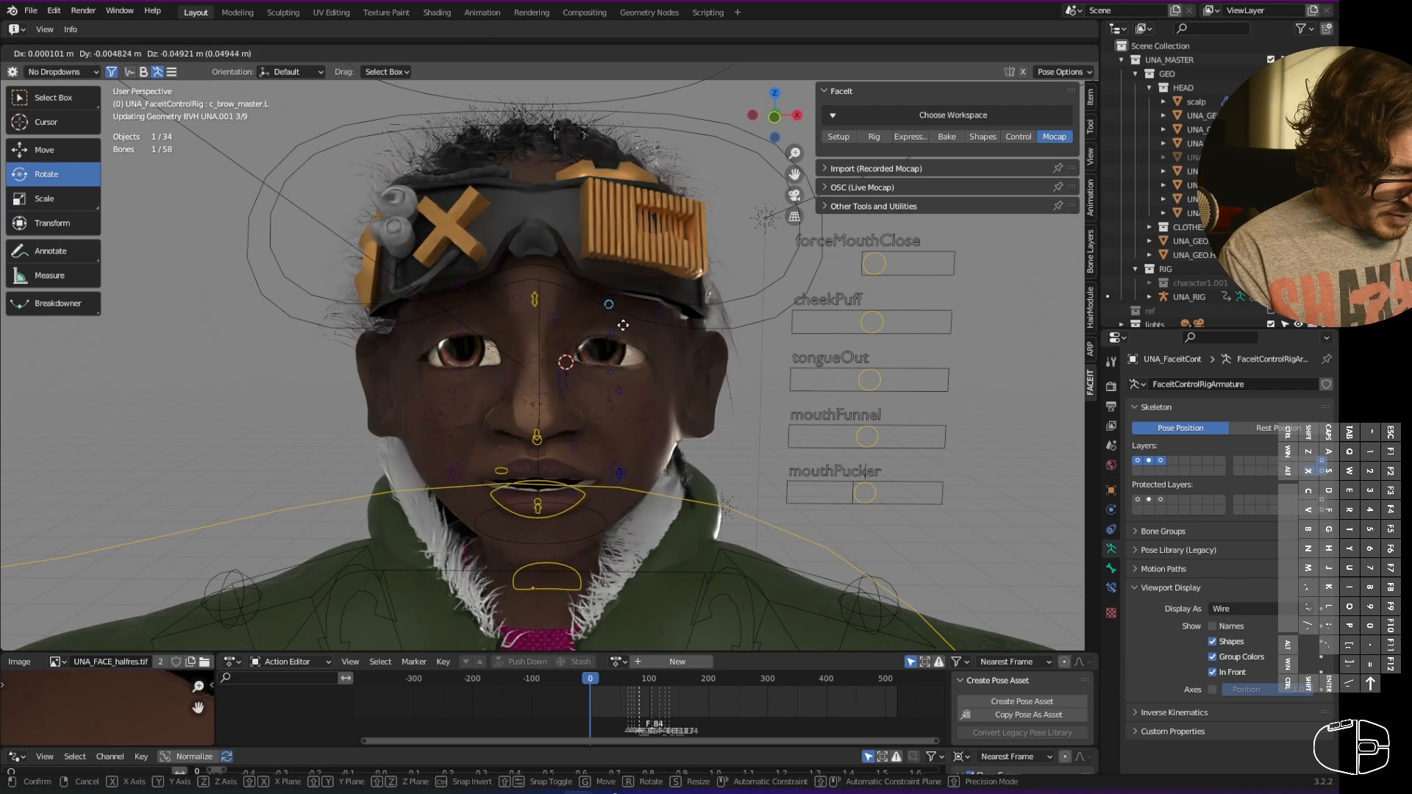
left_click(622, 325)
left_click(555, 321)
key("g")
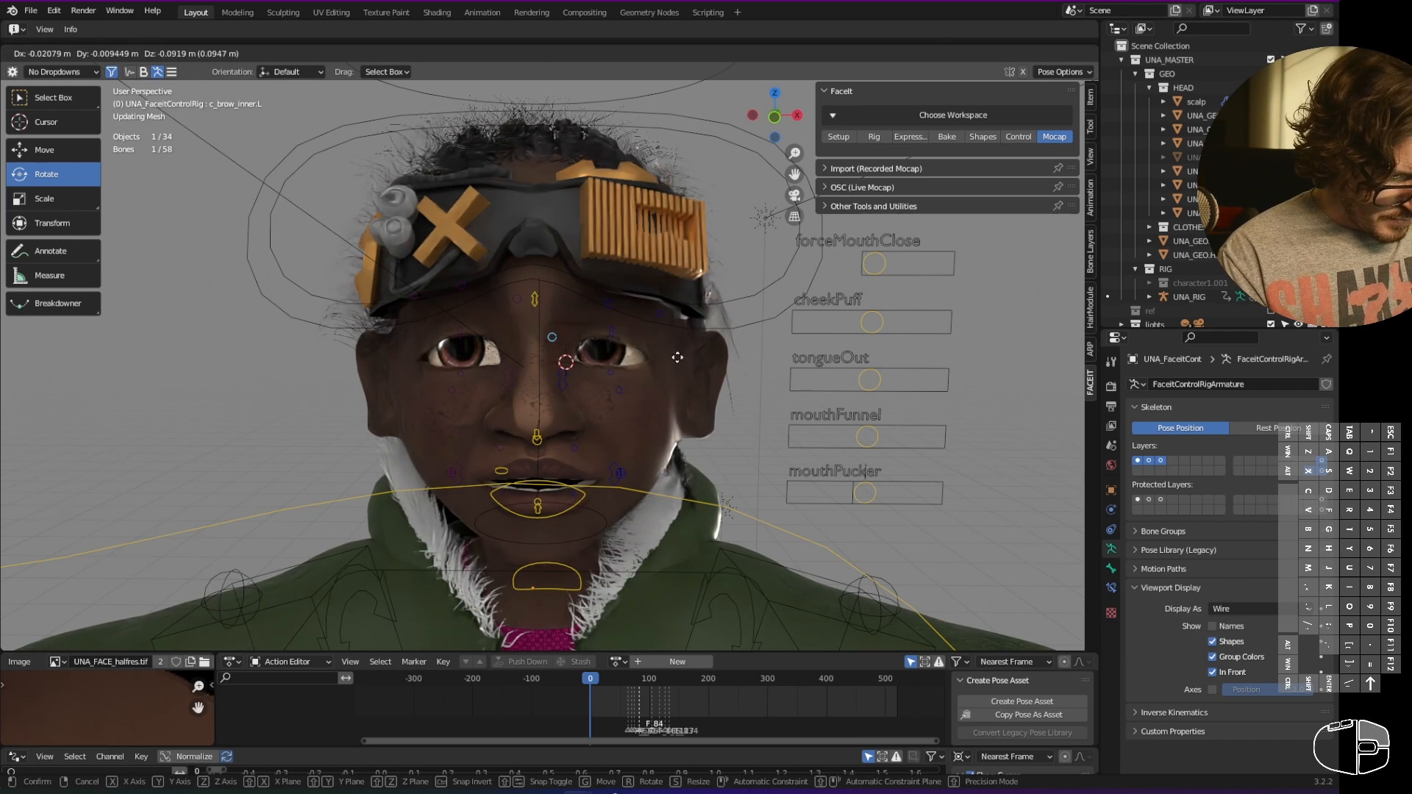
left_click(676, 357)
- Lower the right brow controls, c_brow_inner.R by about 0.08 m and c_brow_master.R by about 0.04 m
right_click(465, 282)
right_click(462, 286)
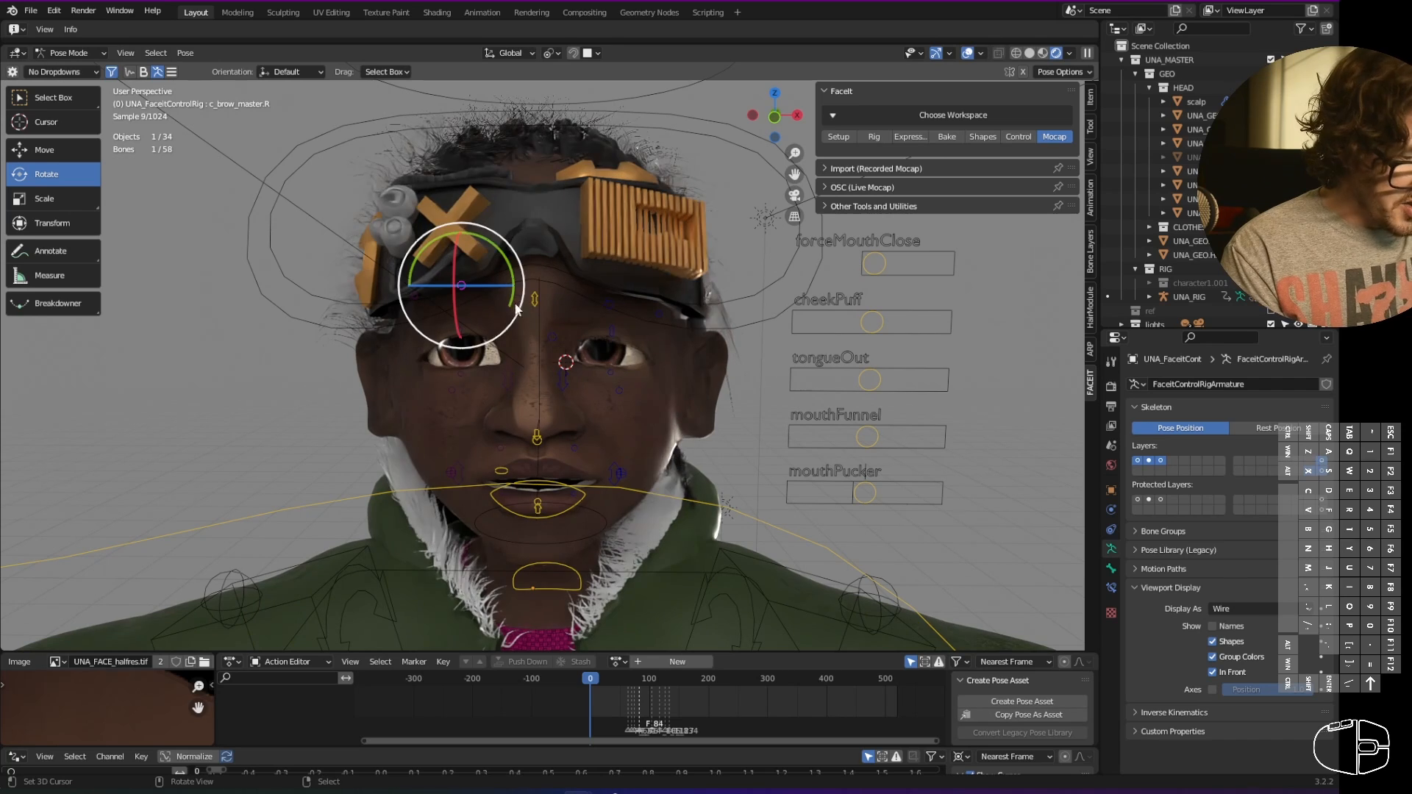
right_click(516, 301)
key("g")
left_click(575, 332)
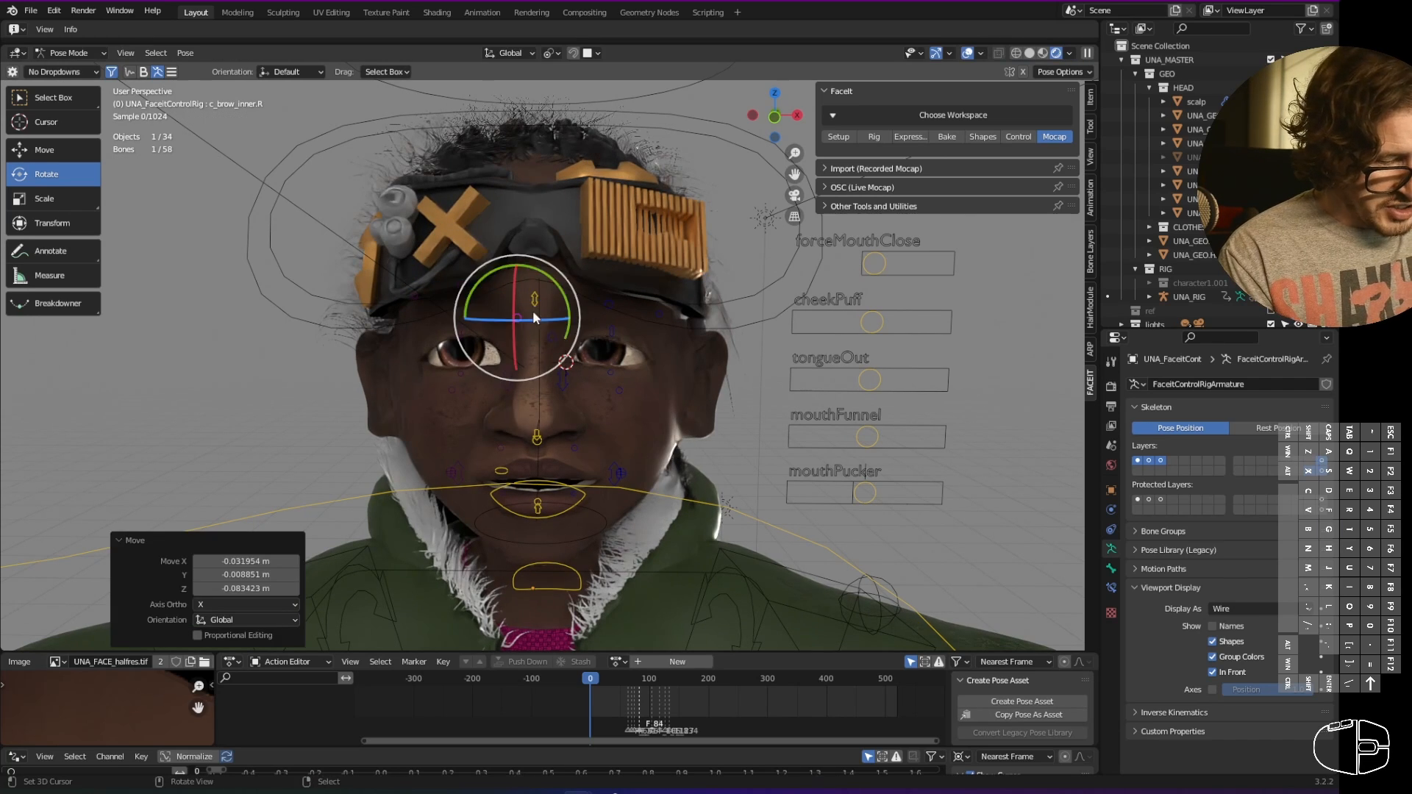
right_click(462, 287)
key("g")
left_click(581, 309)
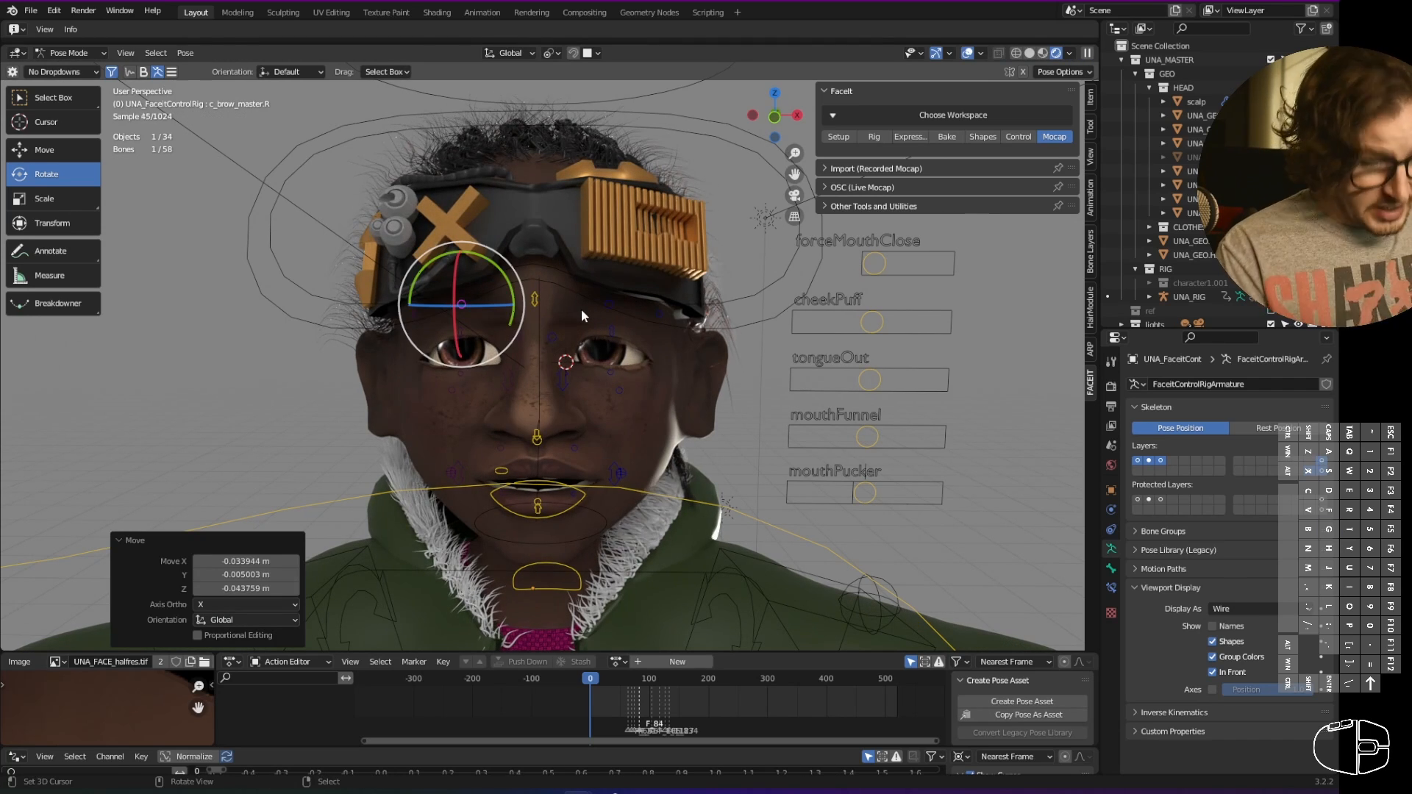
- Raise the left lip corner controls, c_lips_corner.L and c_lips_corner_adjust.L, by about 0.04 m each to form a smirk
middle_click_drag(700, 324, 691, 389)
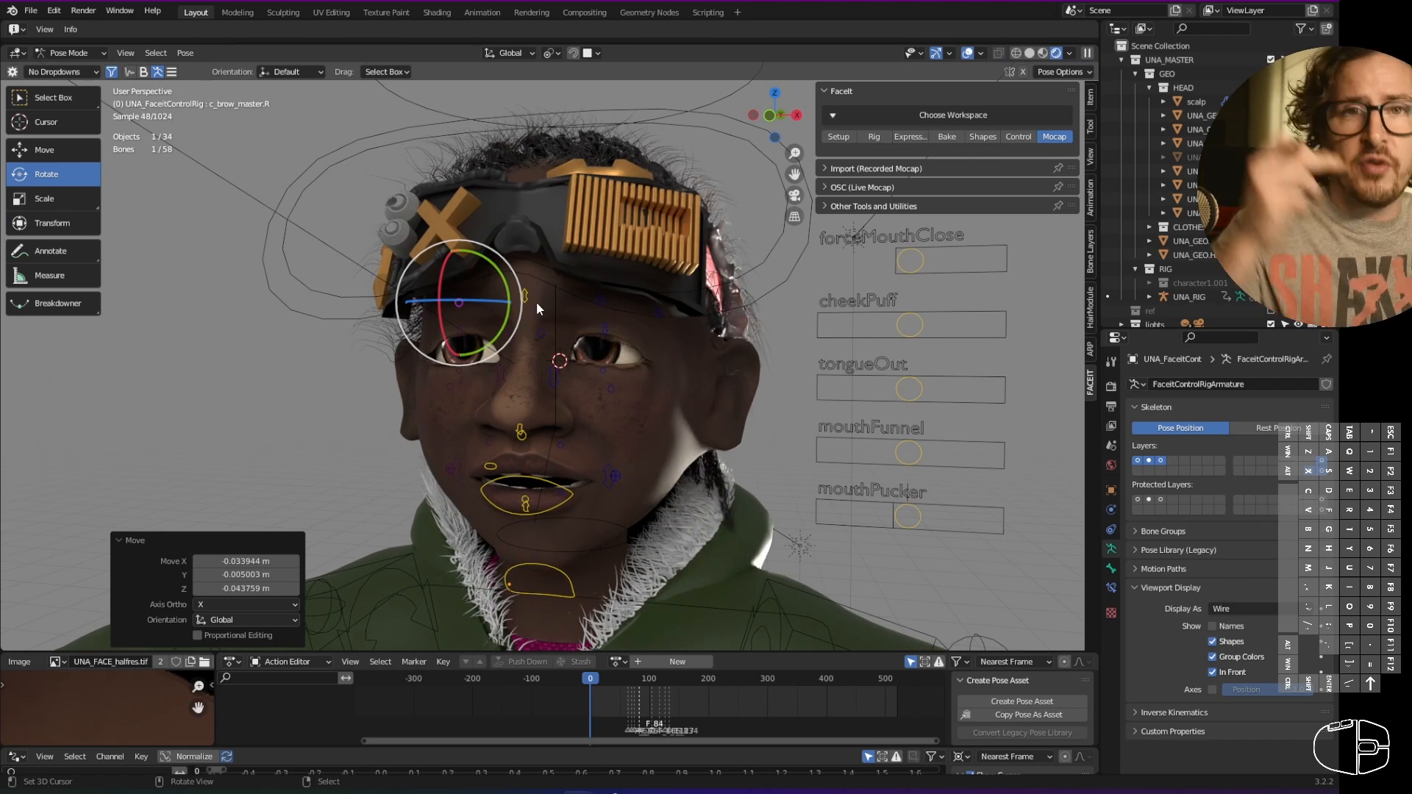
middle_click_drag(660, 449, 660, 430)
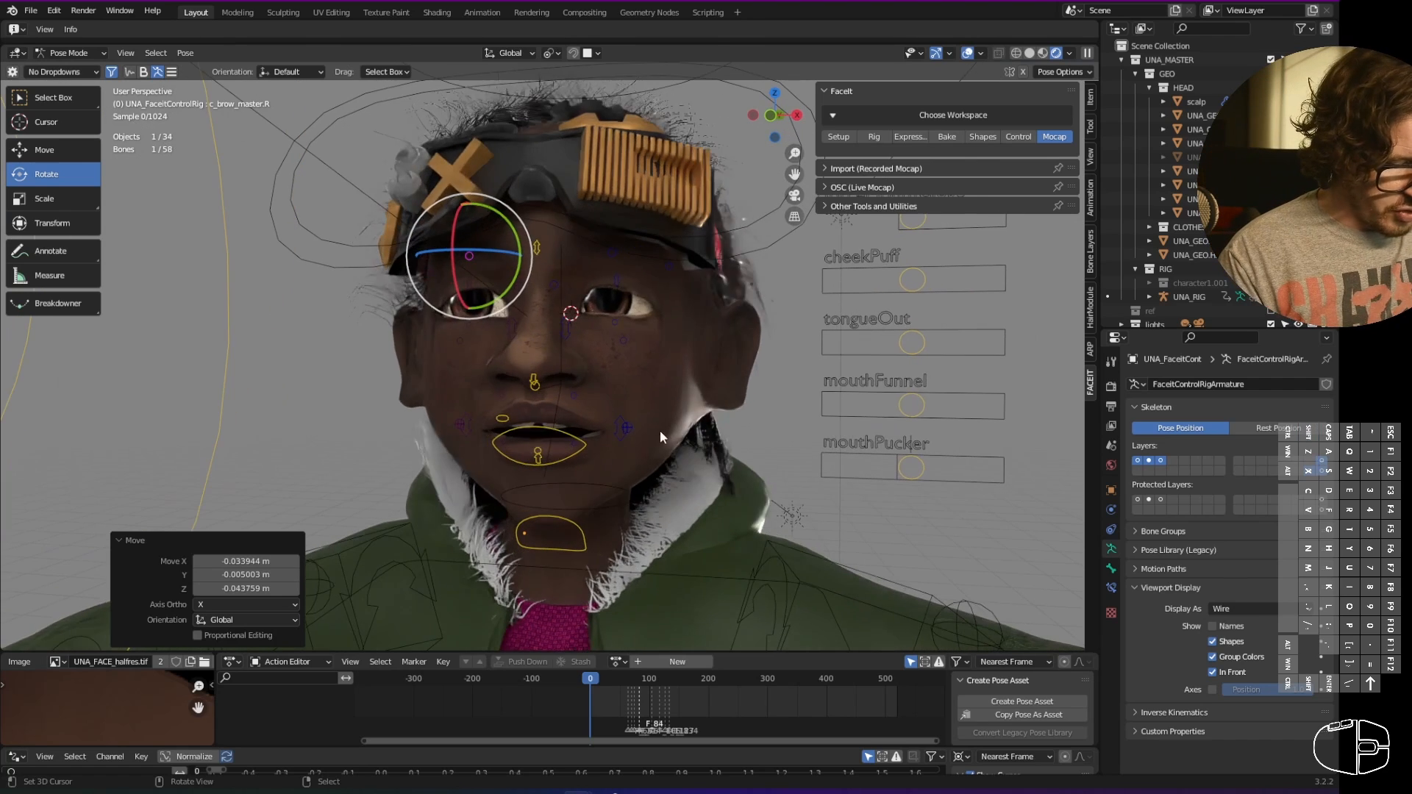
right_click(621, 430)
key("g")
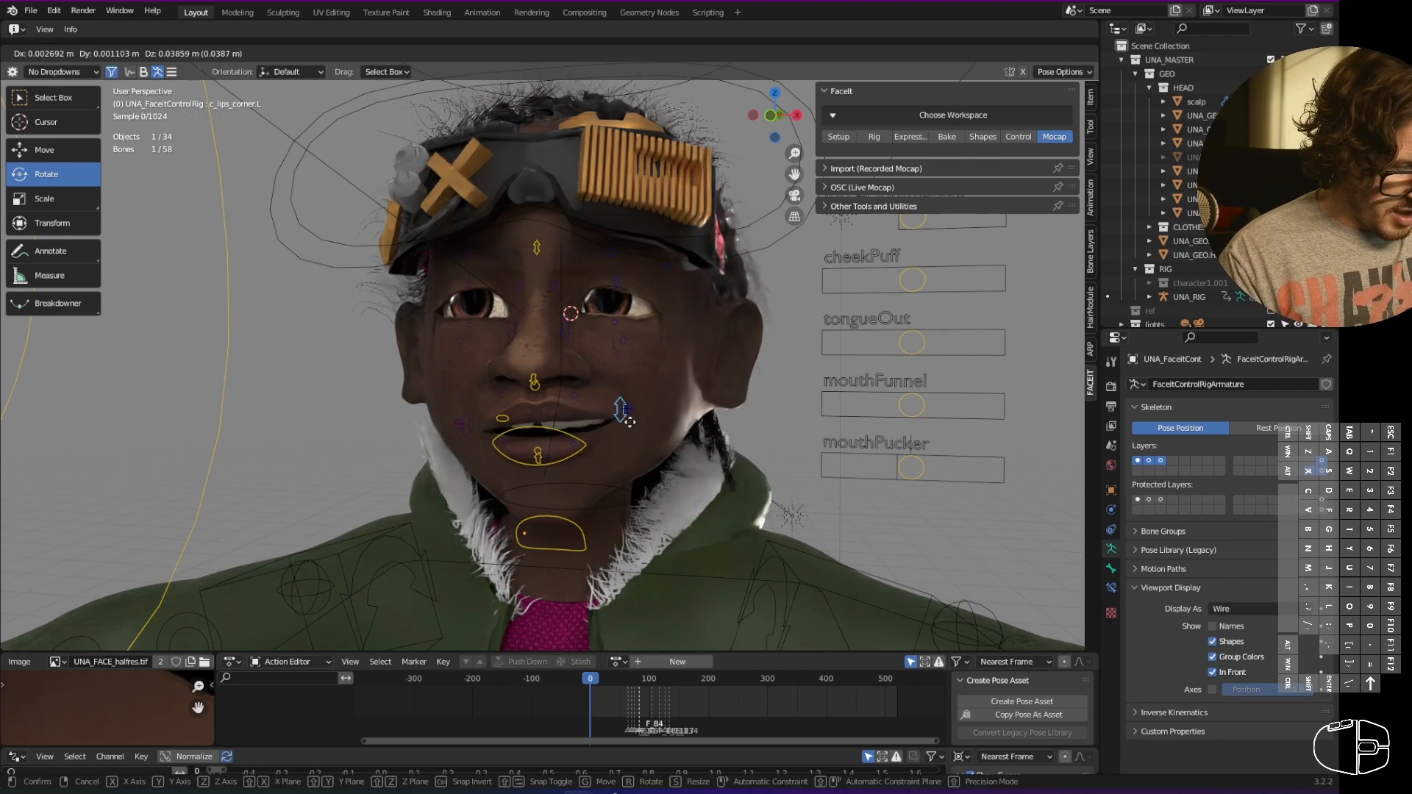
left_click(630, 422)
right_click(637, 412)
key("g")
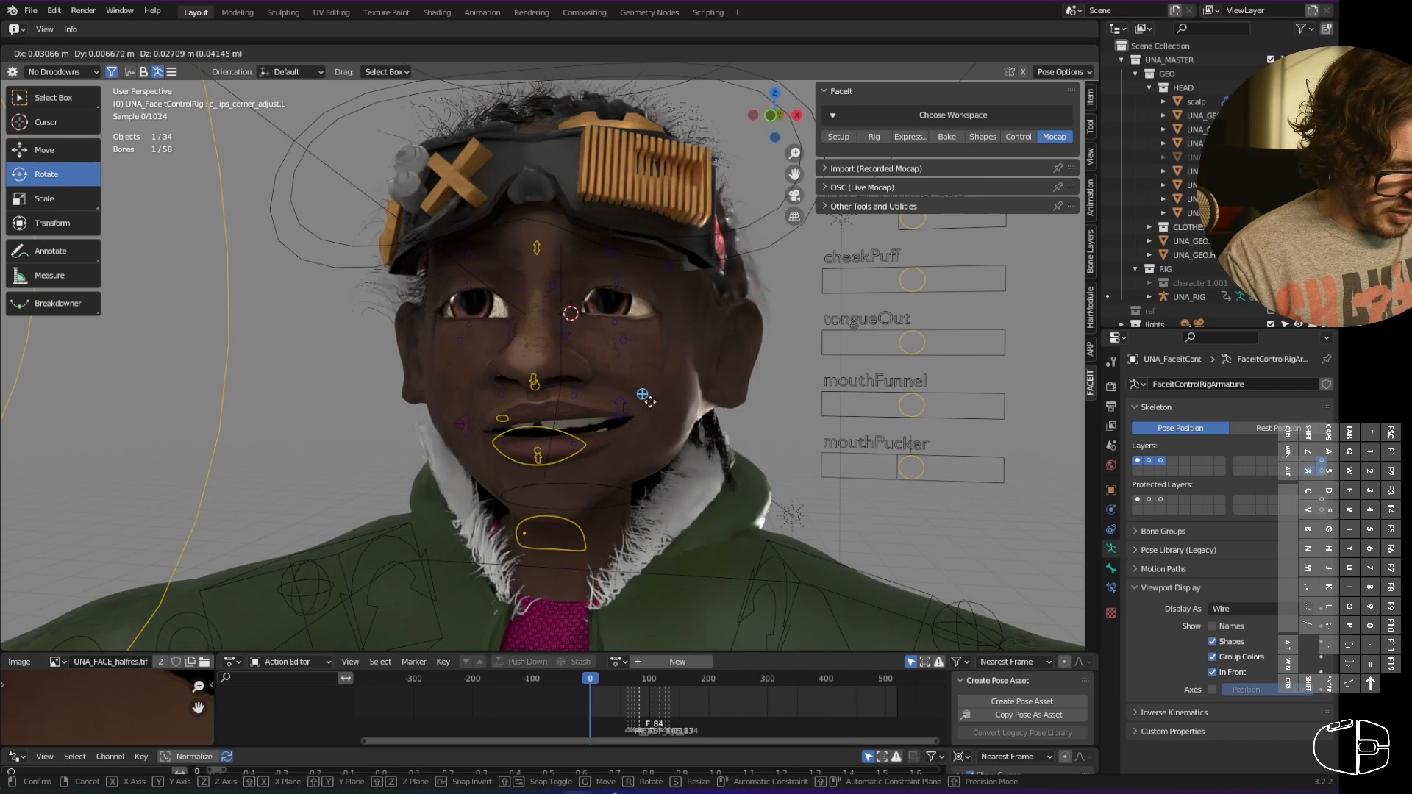
left_click(645, 392)
- Raise the mouth and jaw controls, c_mouth_controller by about 0.08 m and c_jaw_target by about 0.09 m
middle_click_drag(692, 445, 619, 446)
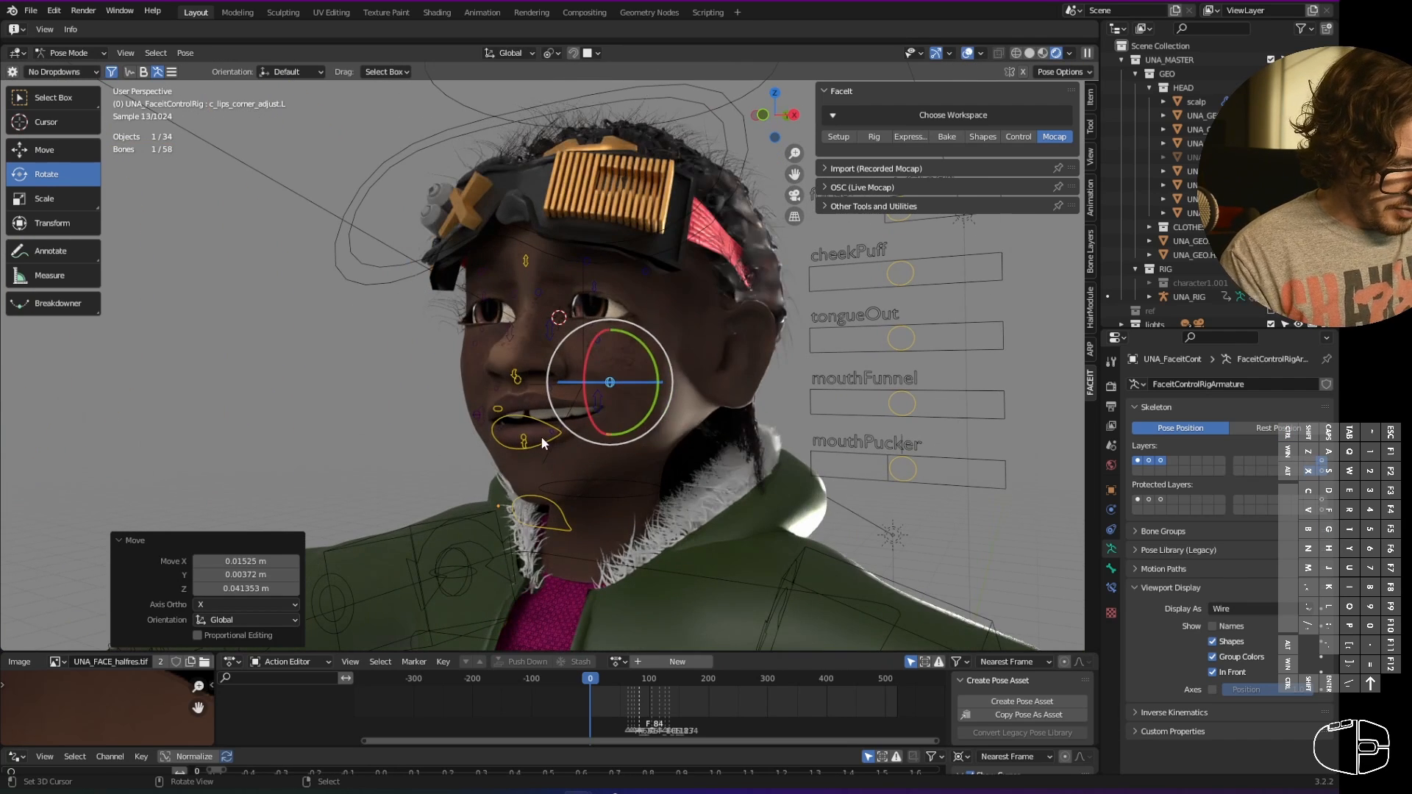
right_click(546, 446)
key("g")
left_click(556, 435)
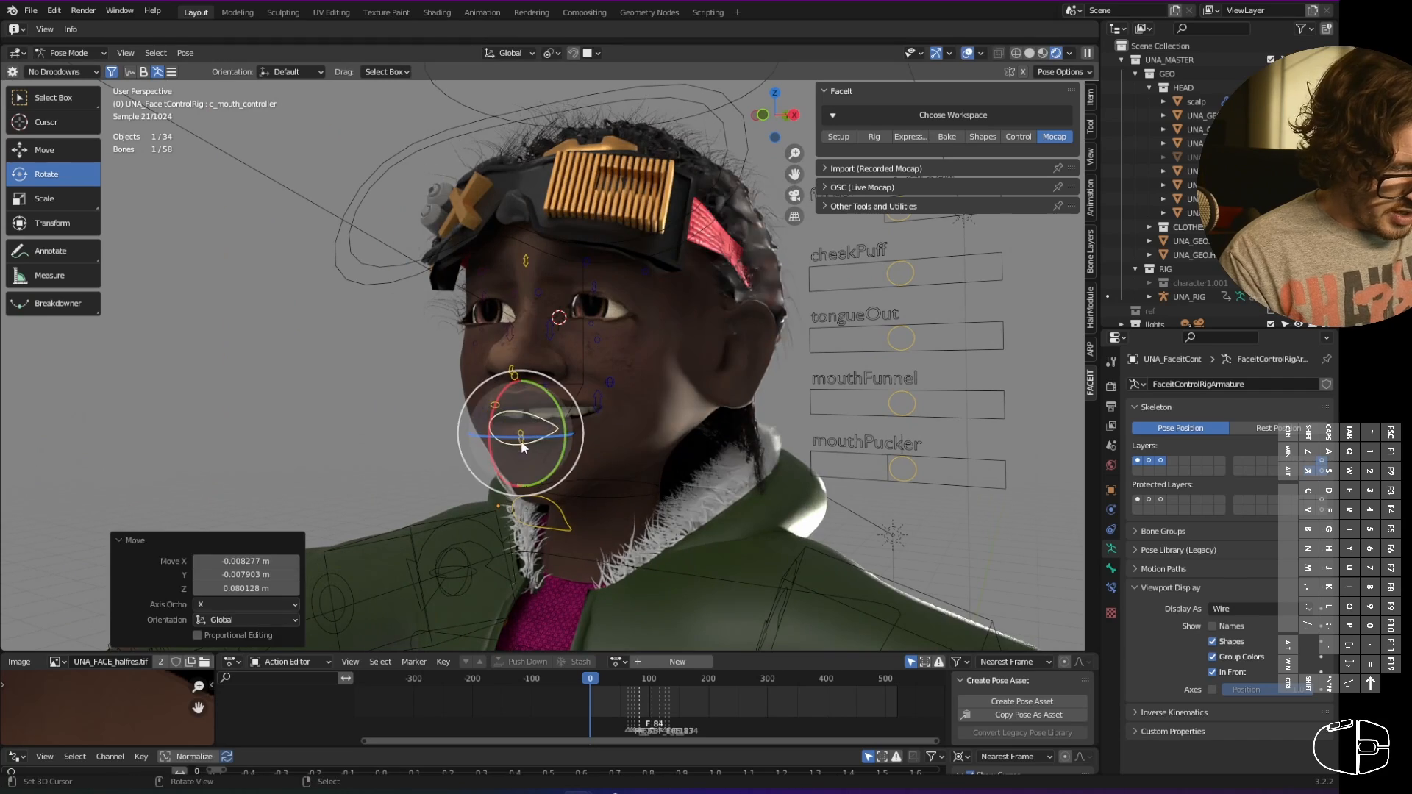
right_click(521, 439)
key("g")
left_click(546, 419)
right_click(552, 502)
key("g")
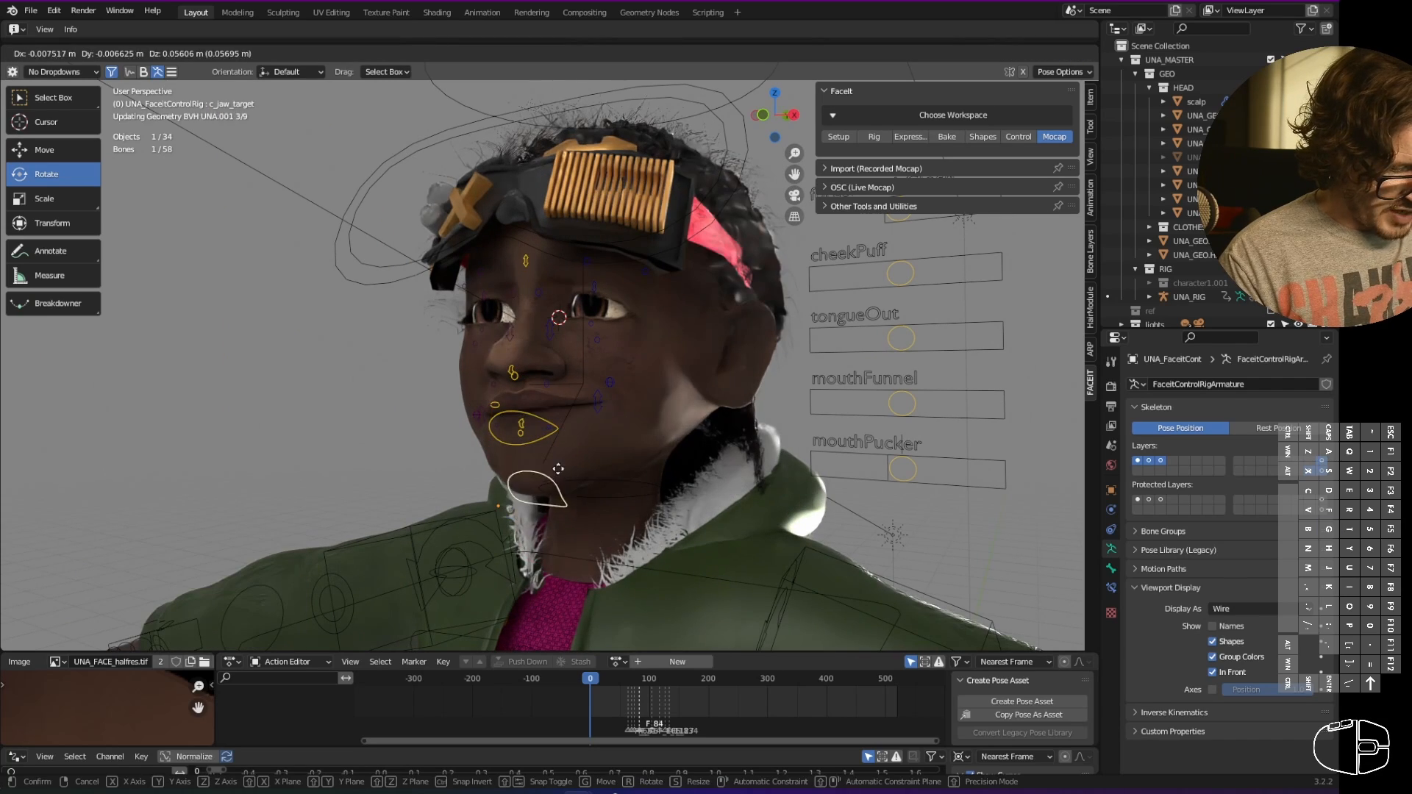
left_click(684, 452)
- Raise c_eyelid_upper.R by about 0.02 m, and raise and readjust c_eyelid_upper.L, so both eyes open wider
middle_click_drag(684, 452, 685, 328)
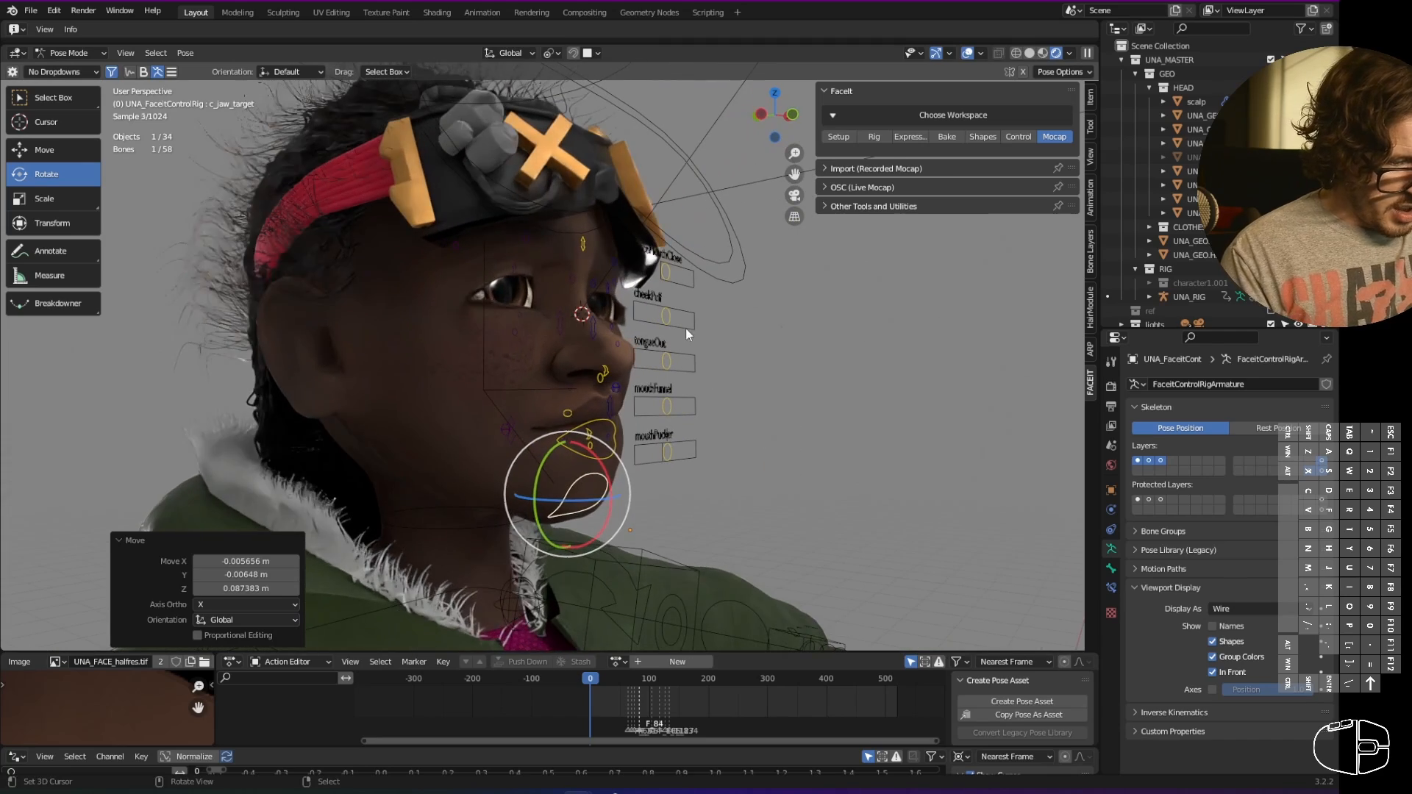
right_click(515, 269)
key("g")
left_click(600, 303)
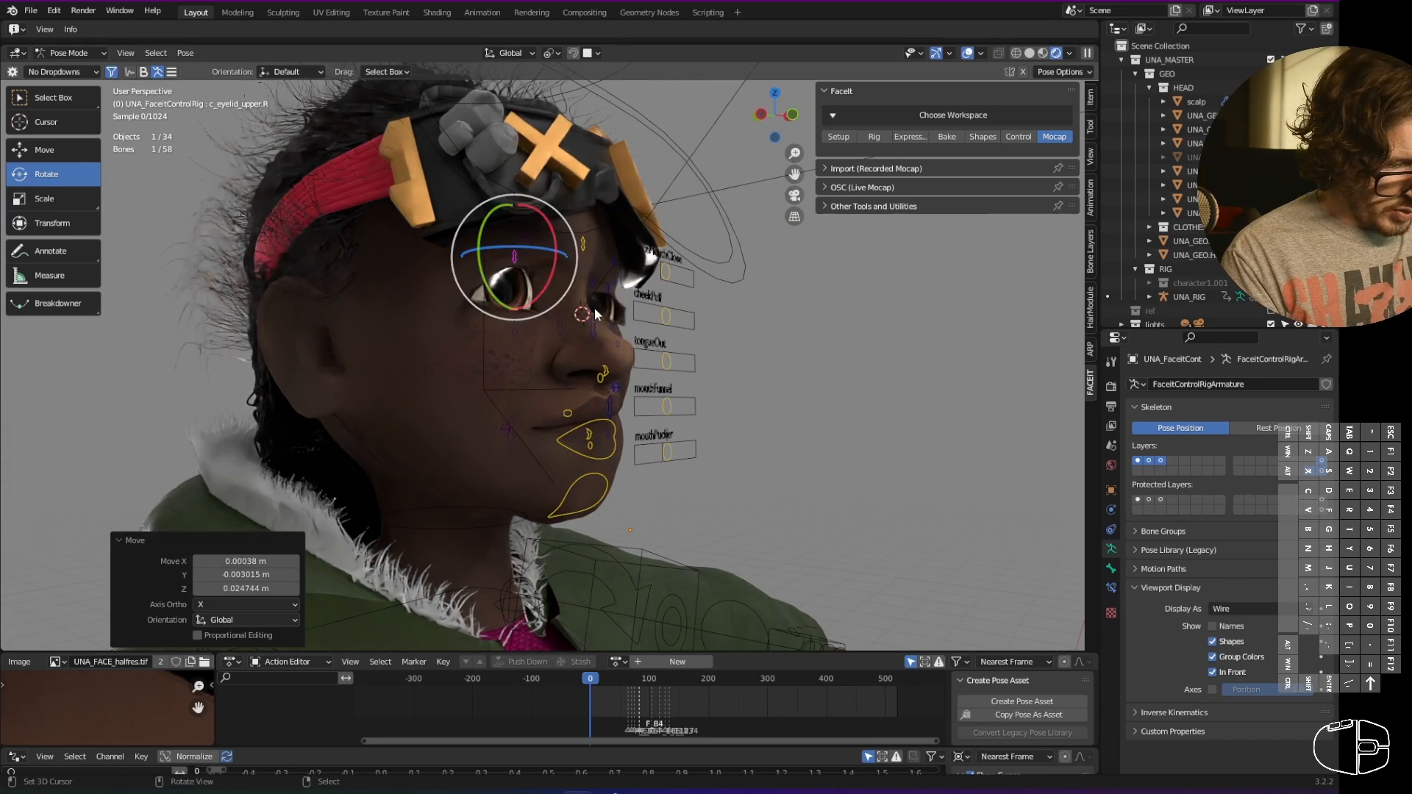
middle_click_drag(600, 304, 688, 352)
right_click(627, 276)
key("g")
left_click(681, 337)
key("g")
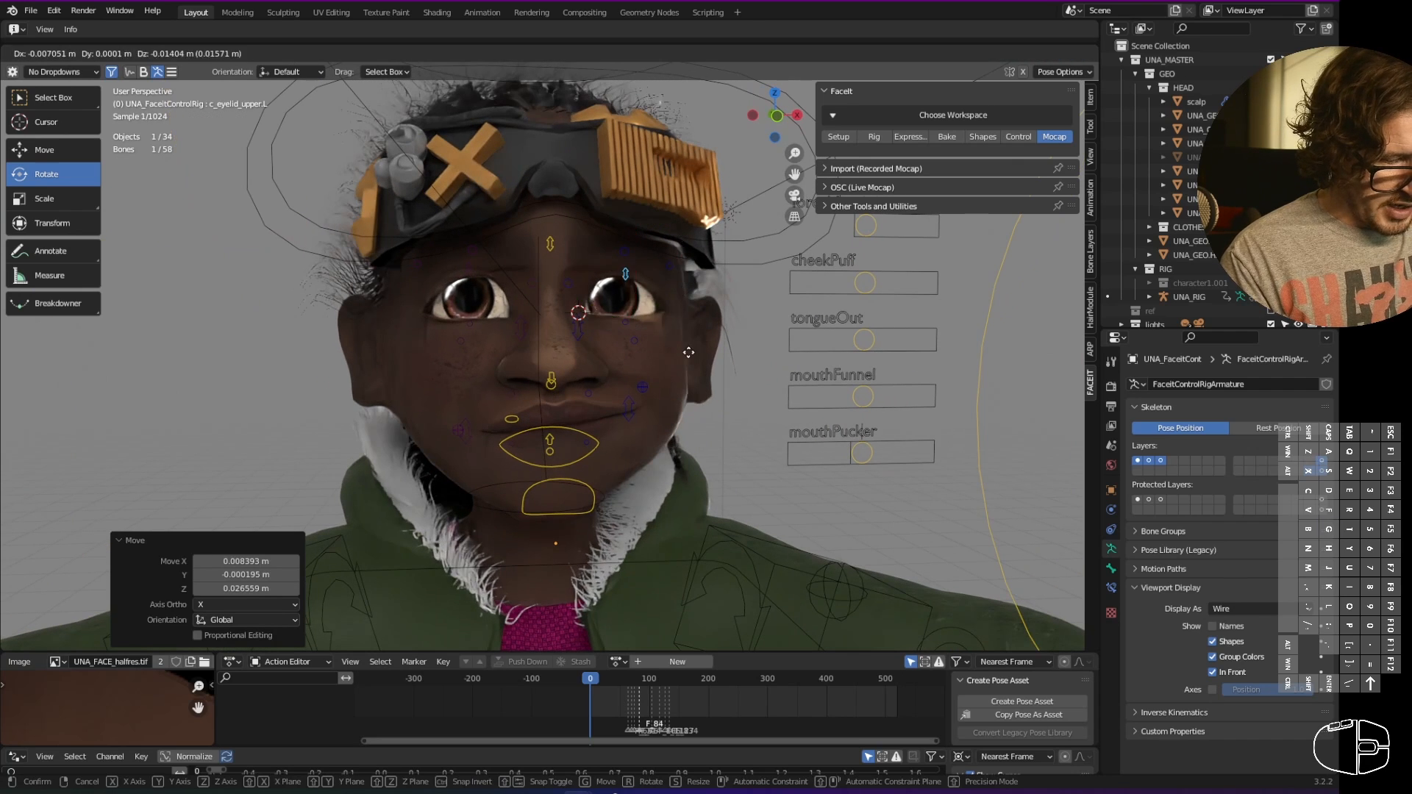
left_click(688, 345)
- Raise the right lower eyelid control c_eyelid_lower.R by about 0.04 m
right_click(470, 325)
key("g")
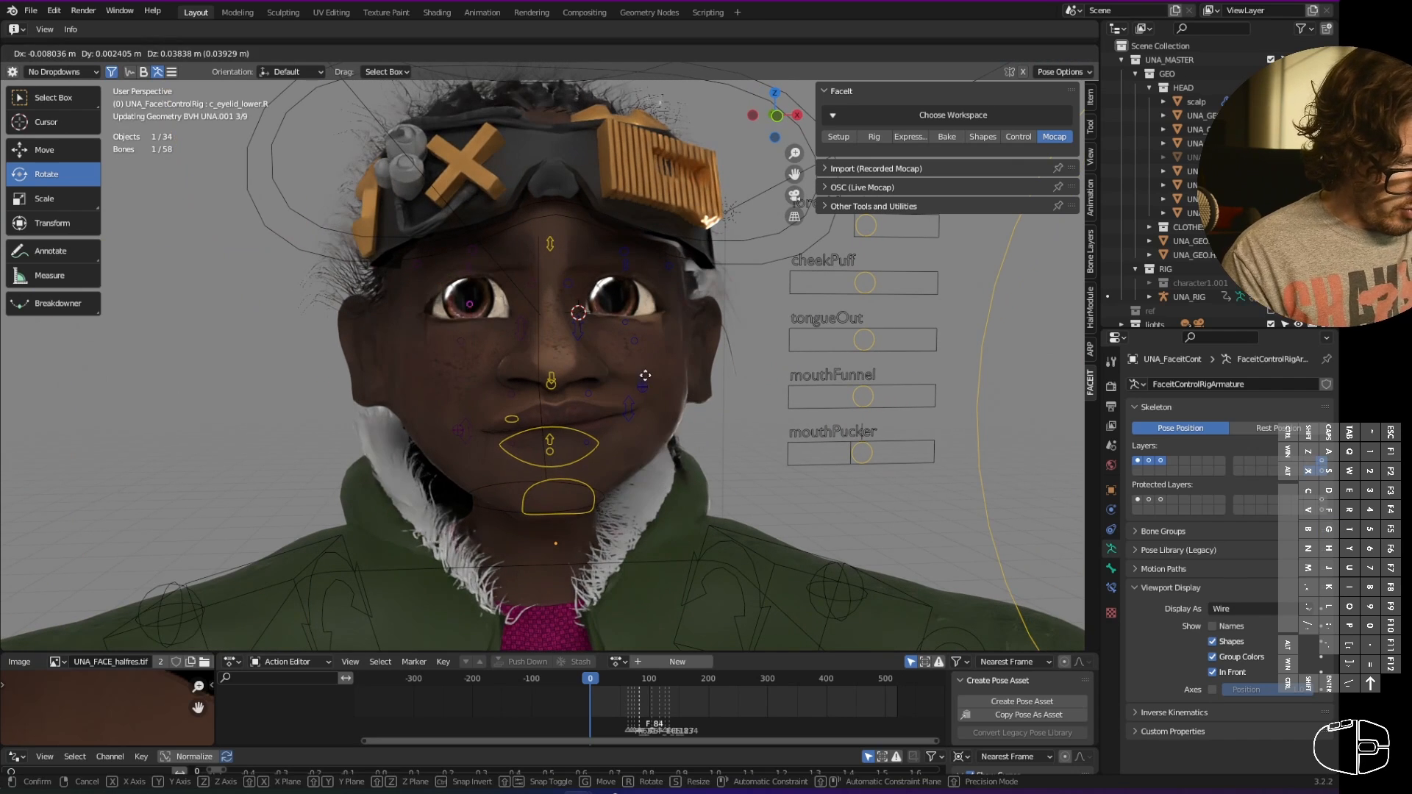
left_click(646, 357)
middle_click_drag(656, 403, 566, 387)
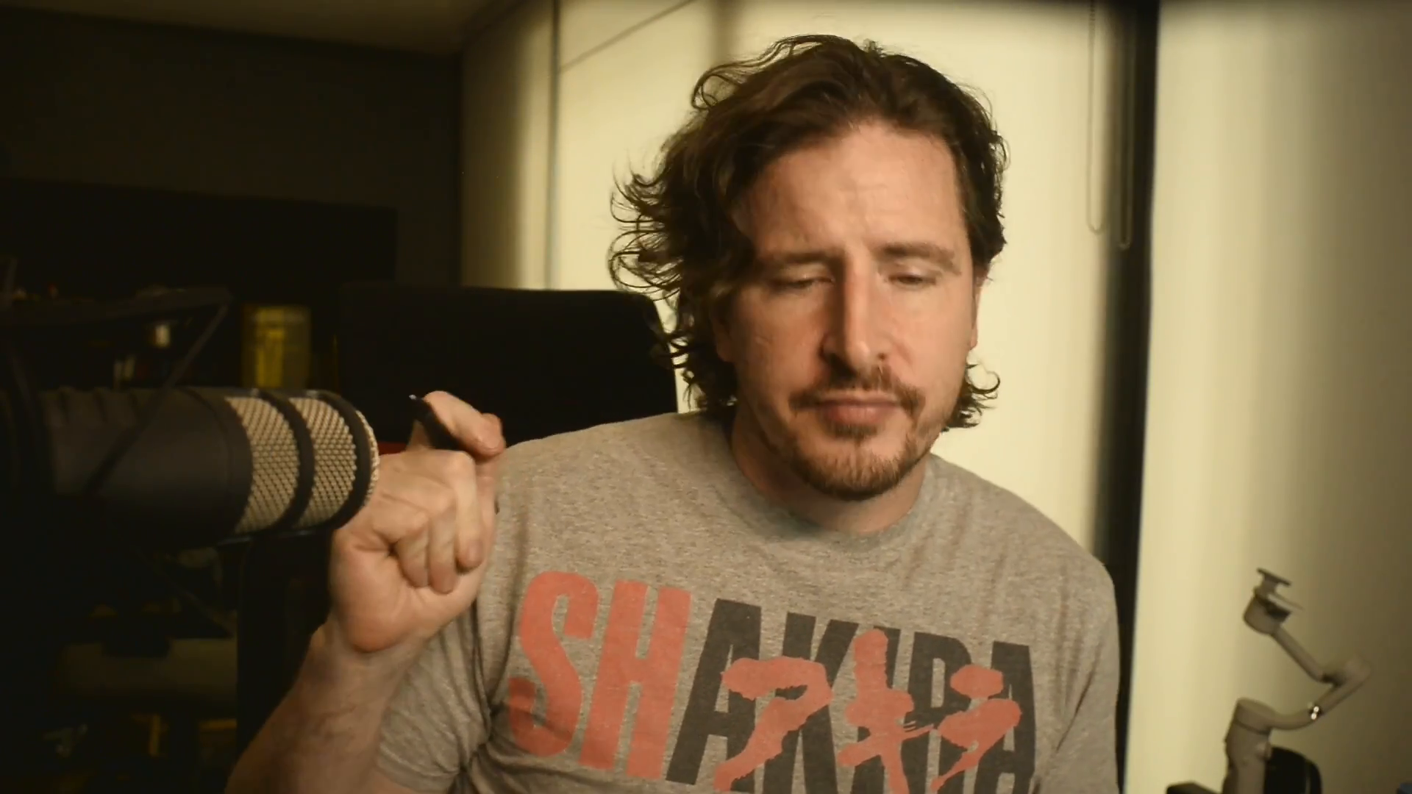
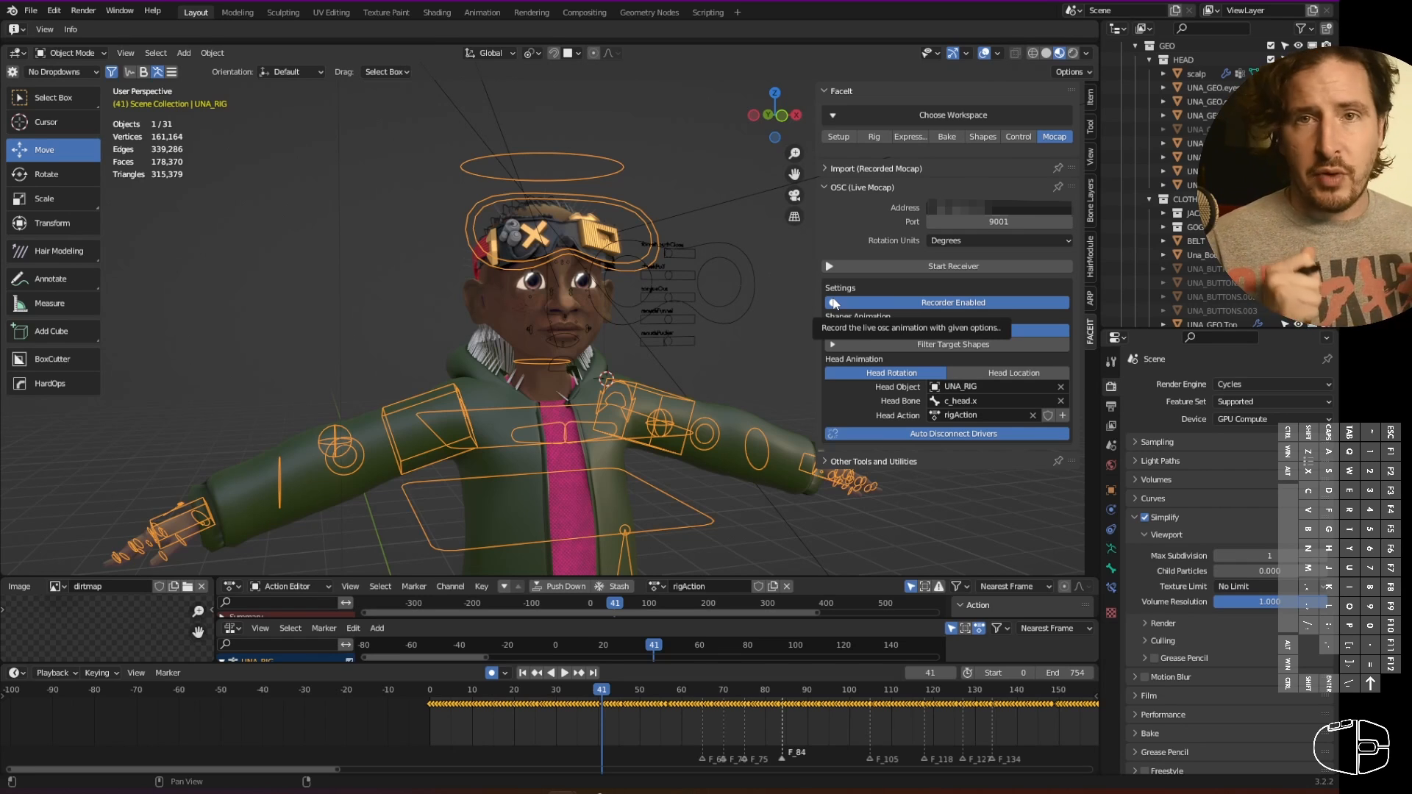
- Record a live OSC facial mocap take with head rotation on the c_head.x bone of UNA_RIG, using port 9001
middle_click_drag(762, 465, 733, 477)
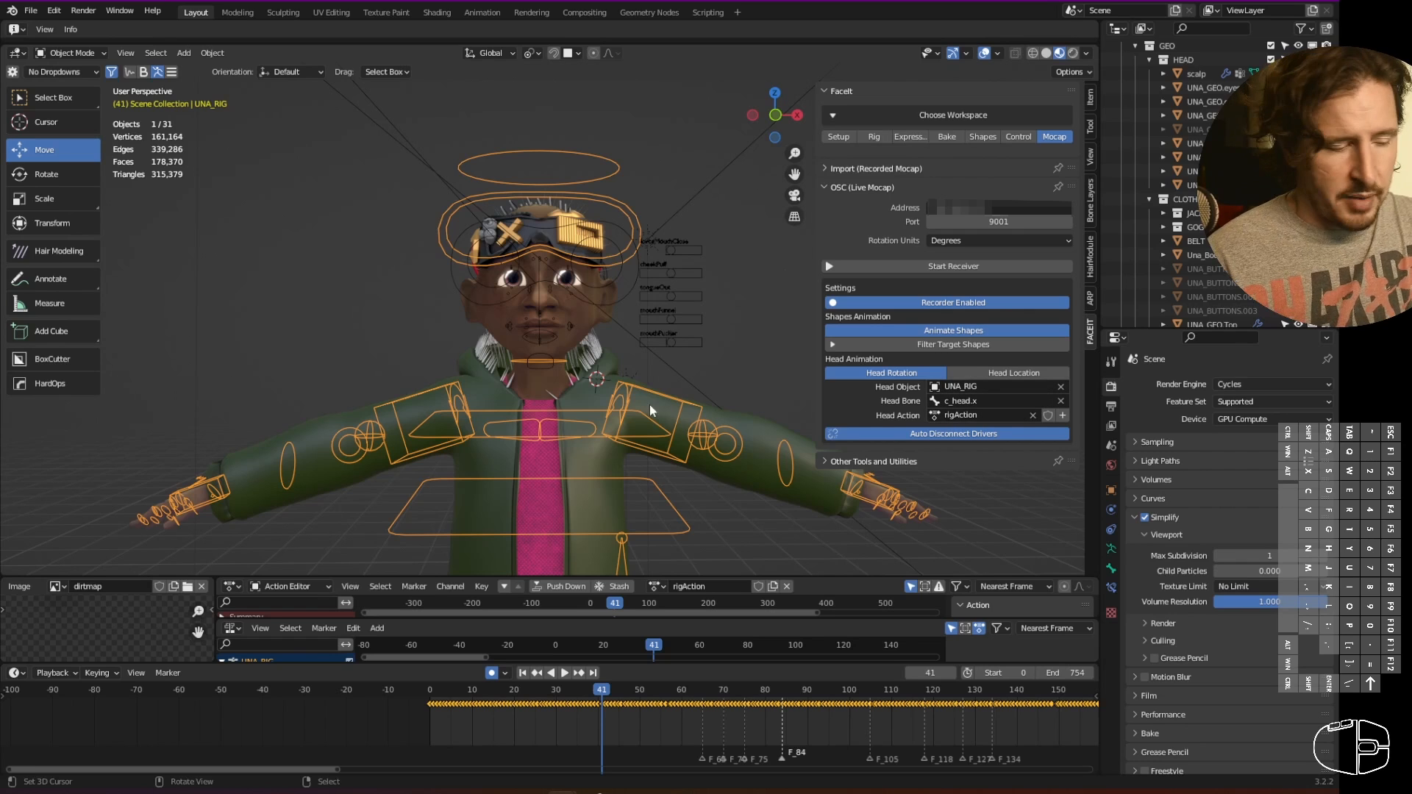
middle_click_drag(622, 289, 671, 249)
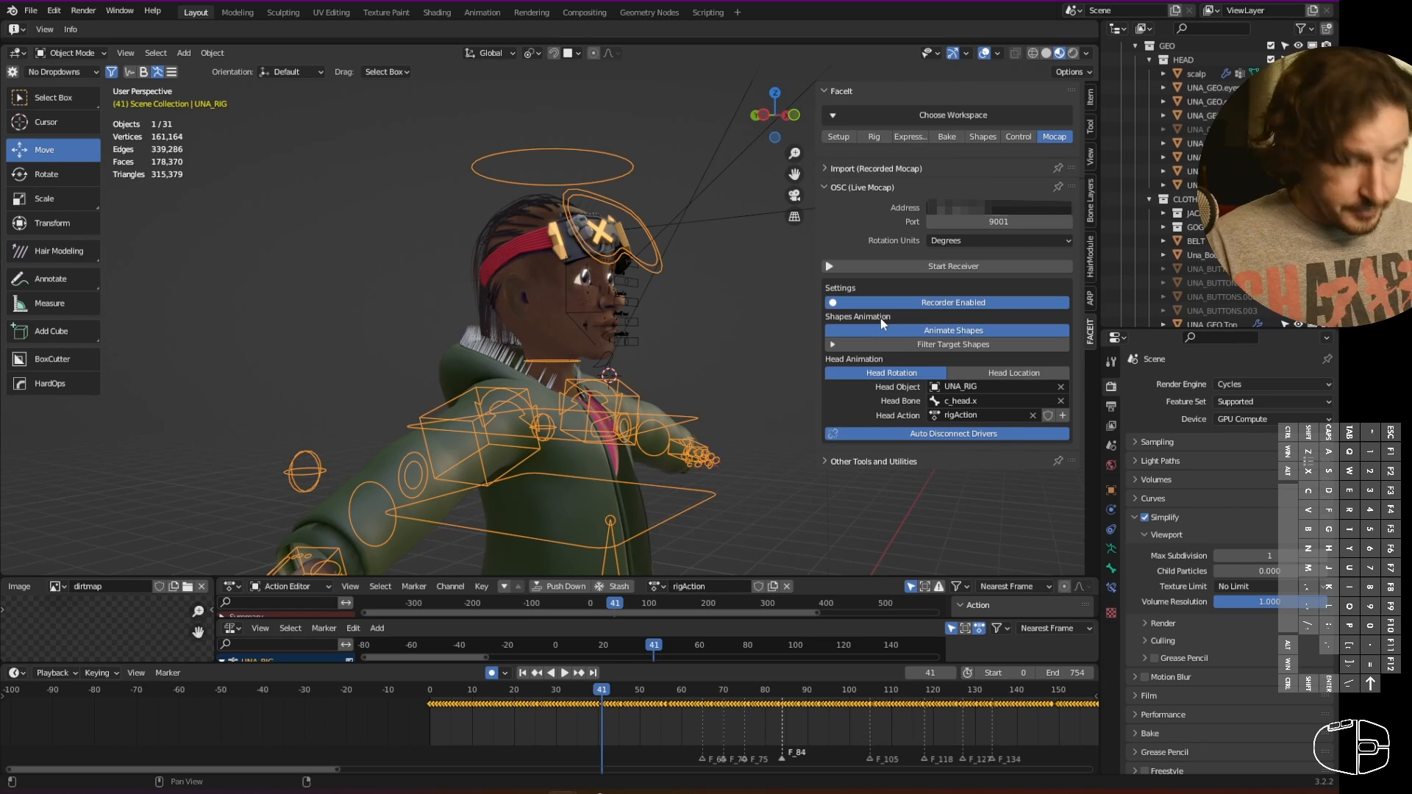
middle_click_drag(763, 412, 671, 406)
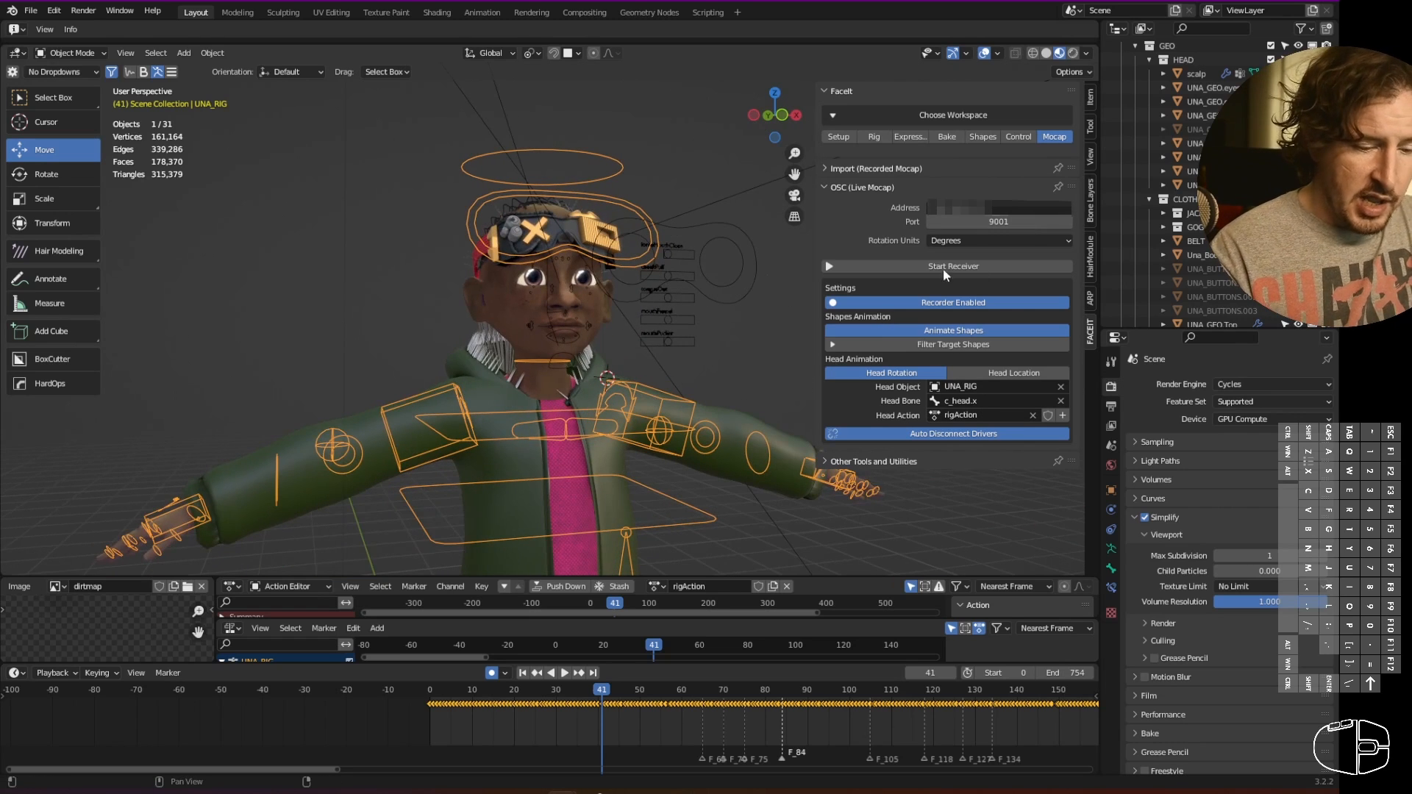
left_click(996, 264)
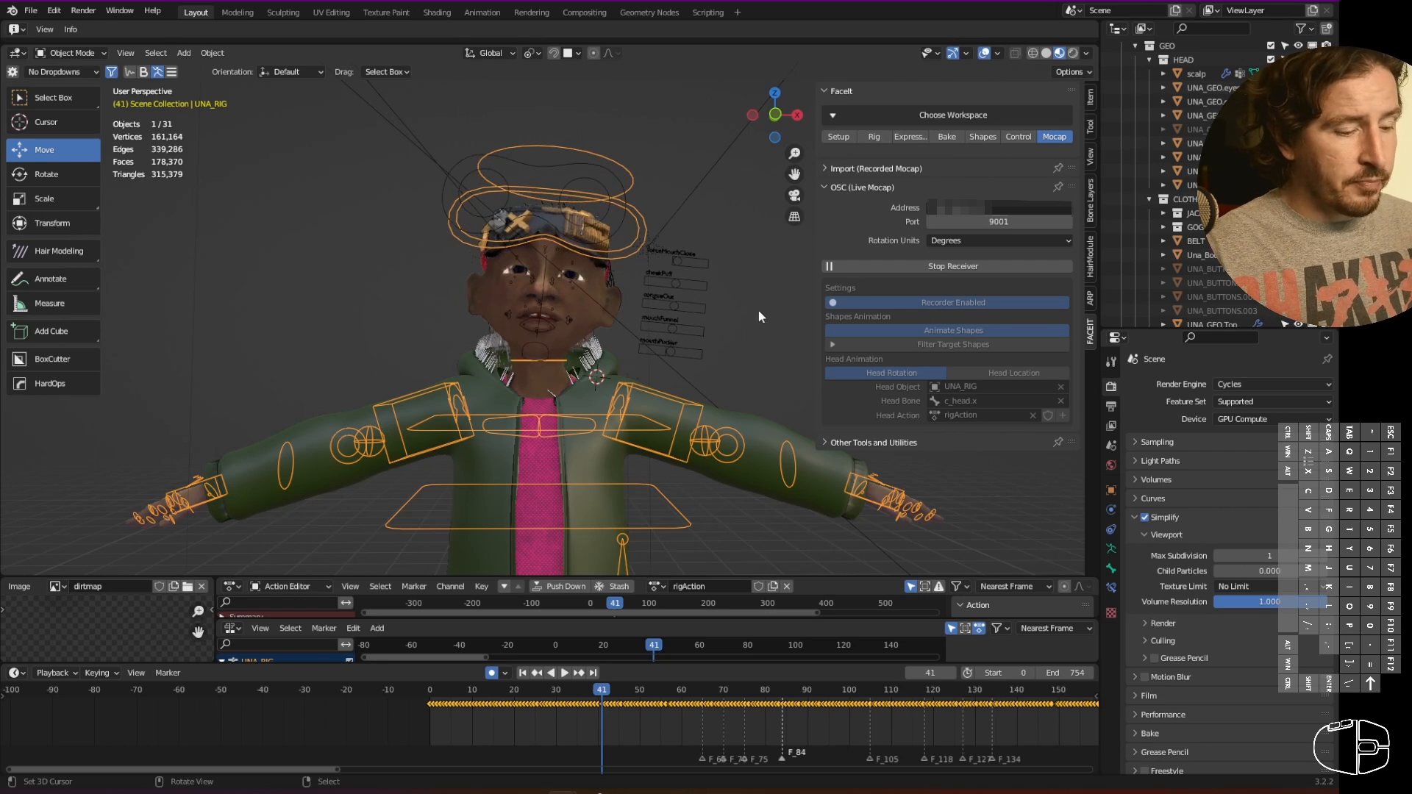
left_click(967, 268)
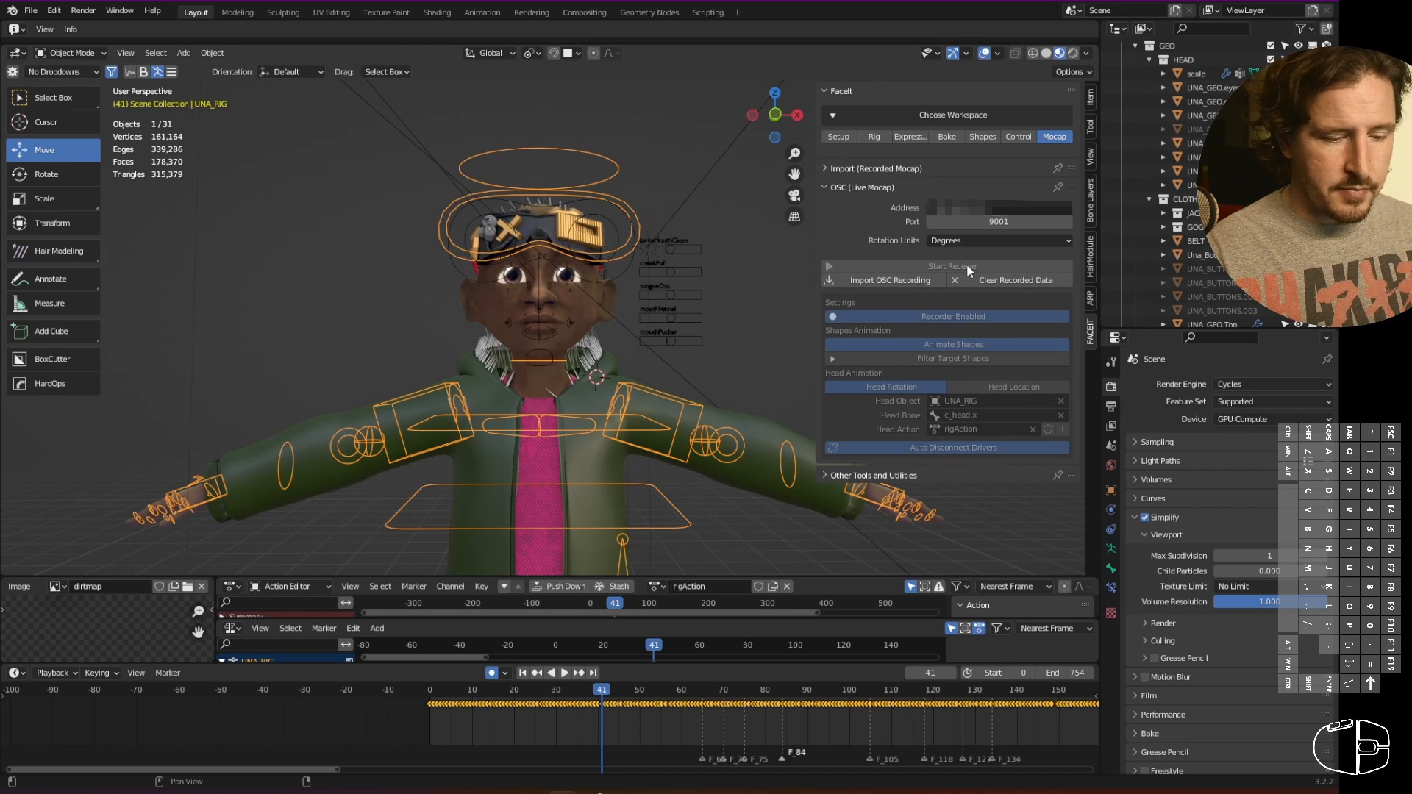
- Import the OSC recording baked to the control rig, using Replace and start frame 0, and go to frame 1
left_click(898, 281)
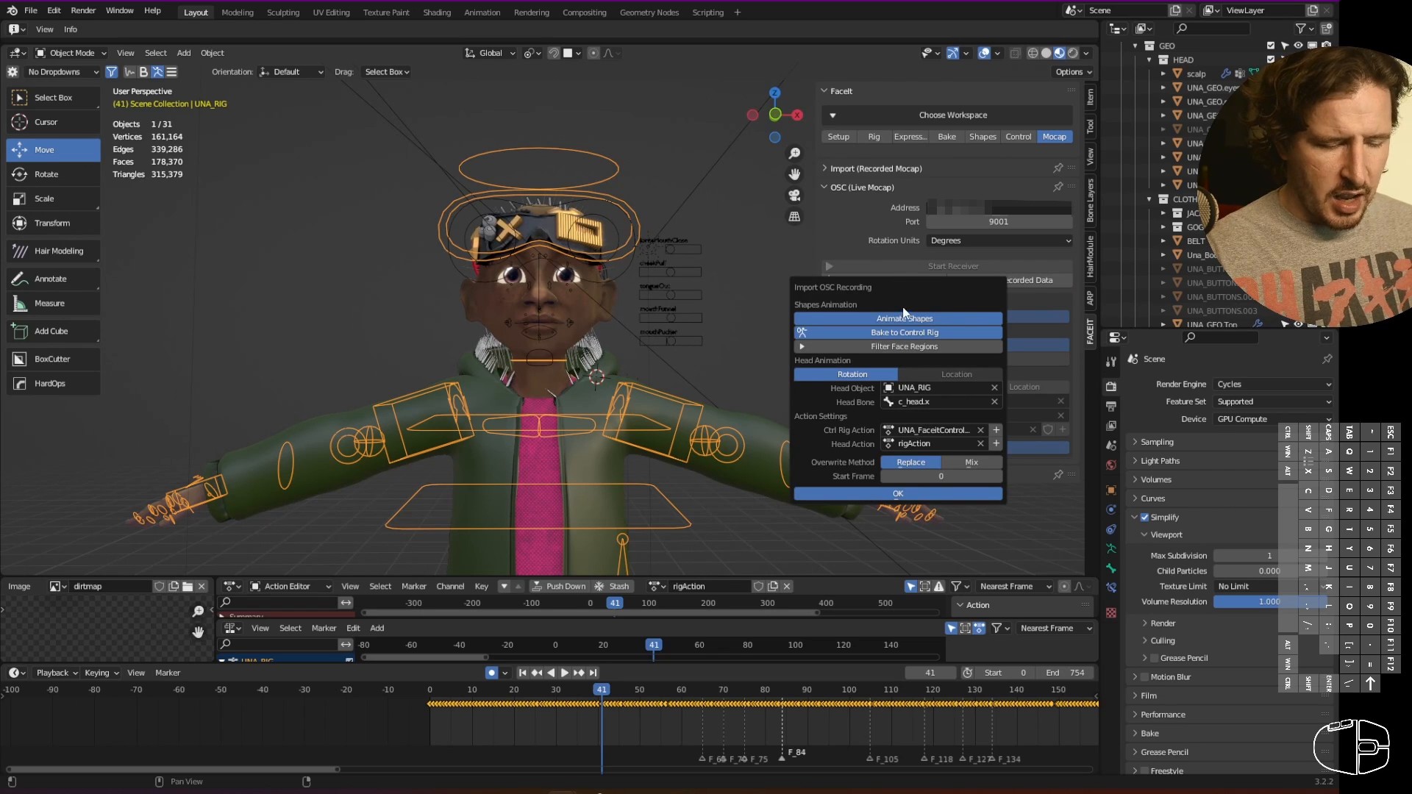
left_click(877, 493)
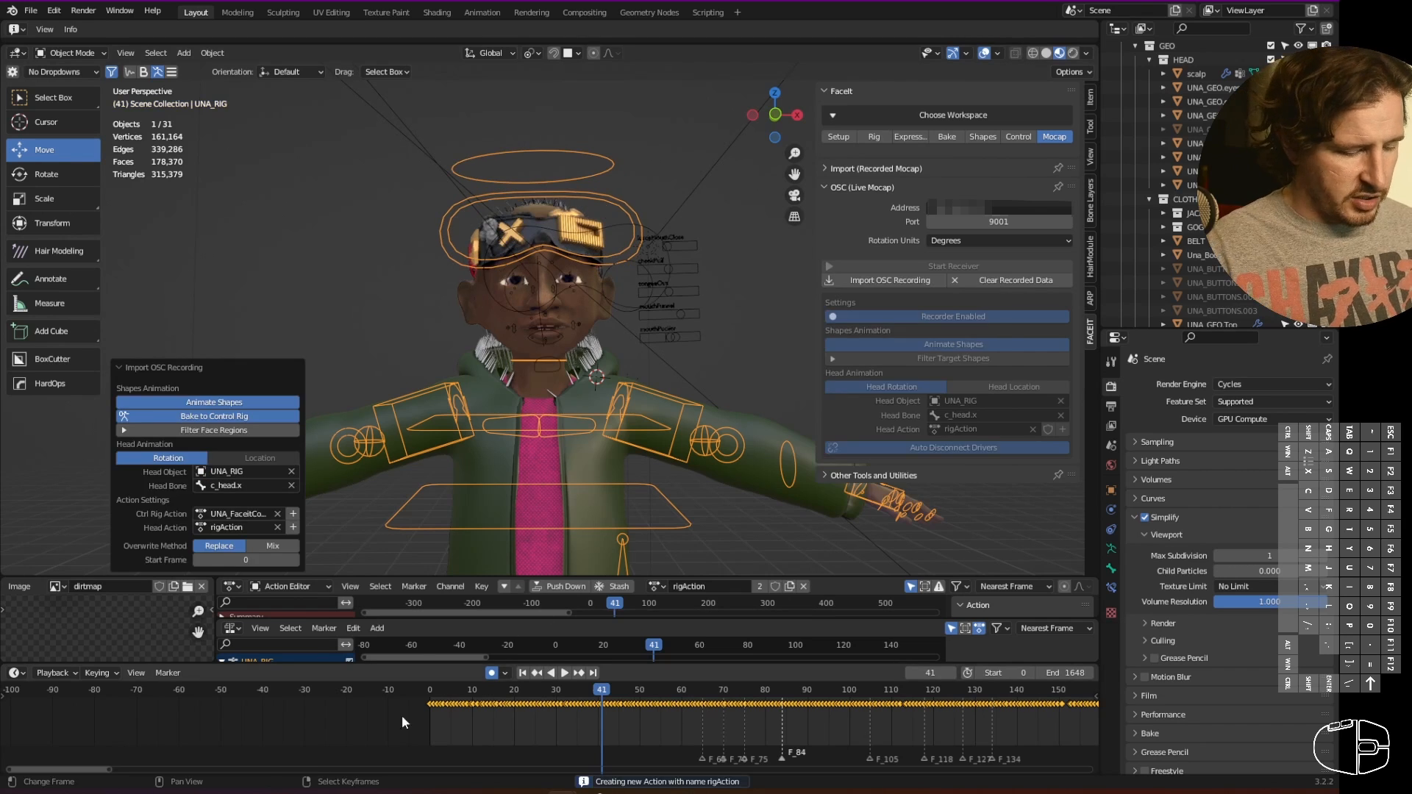
left_click_drag(445, 692, 434, 692)
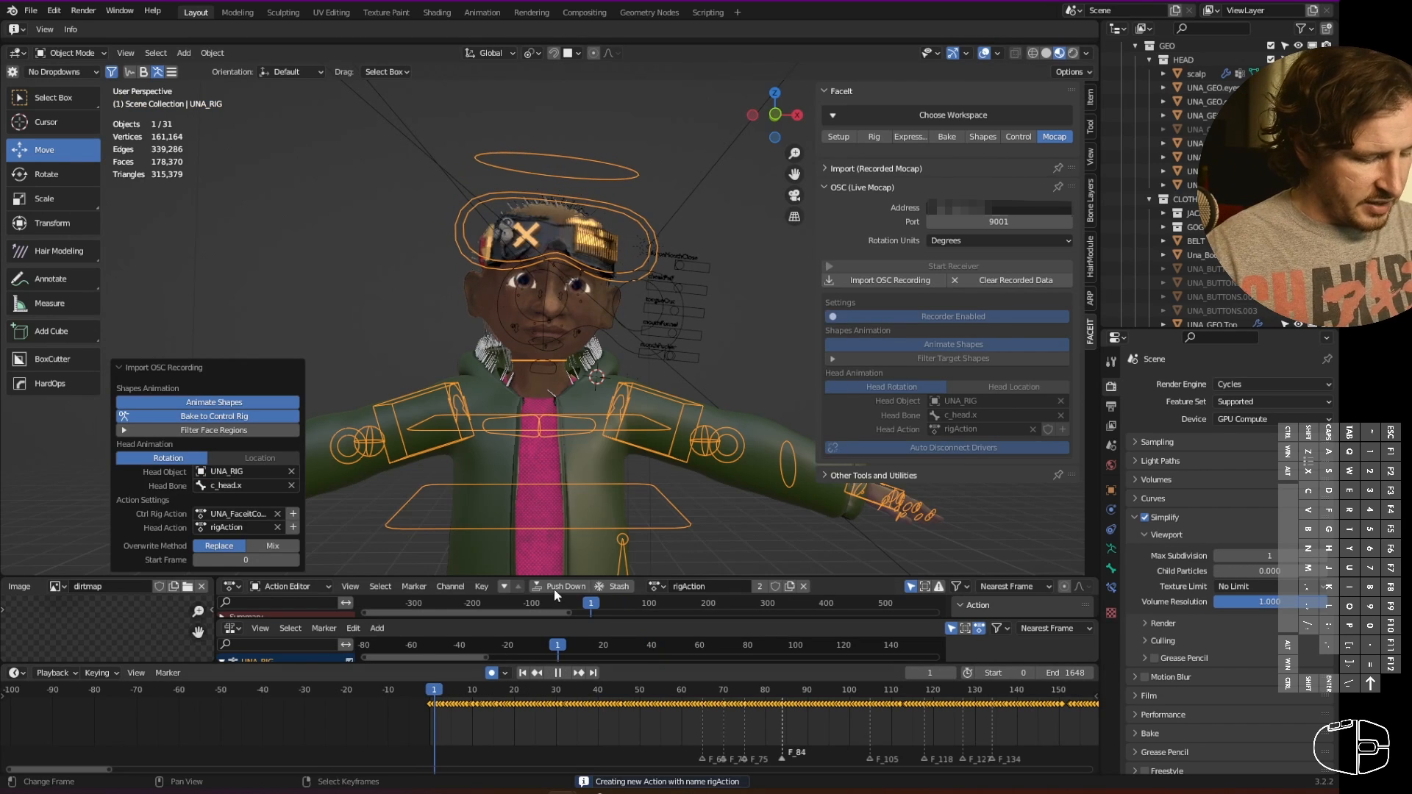
- Enlarge the Action and NLA editors and examine the imported actions and tracks of UNA_RIG and UNA_FaceitControlRig
left_click_drag(510, 577, 346, 406)
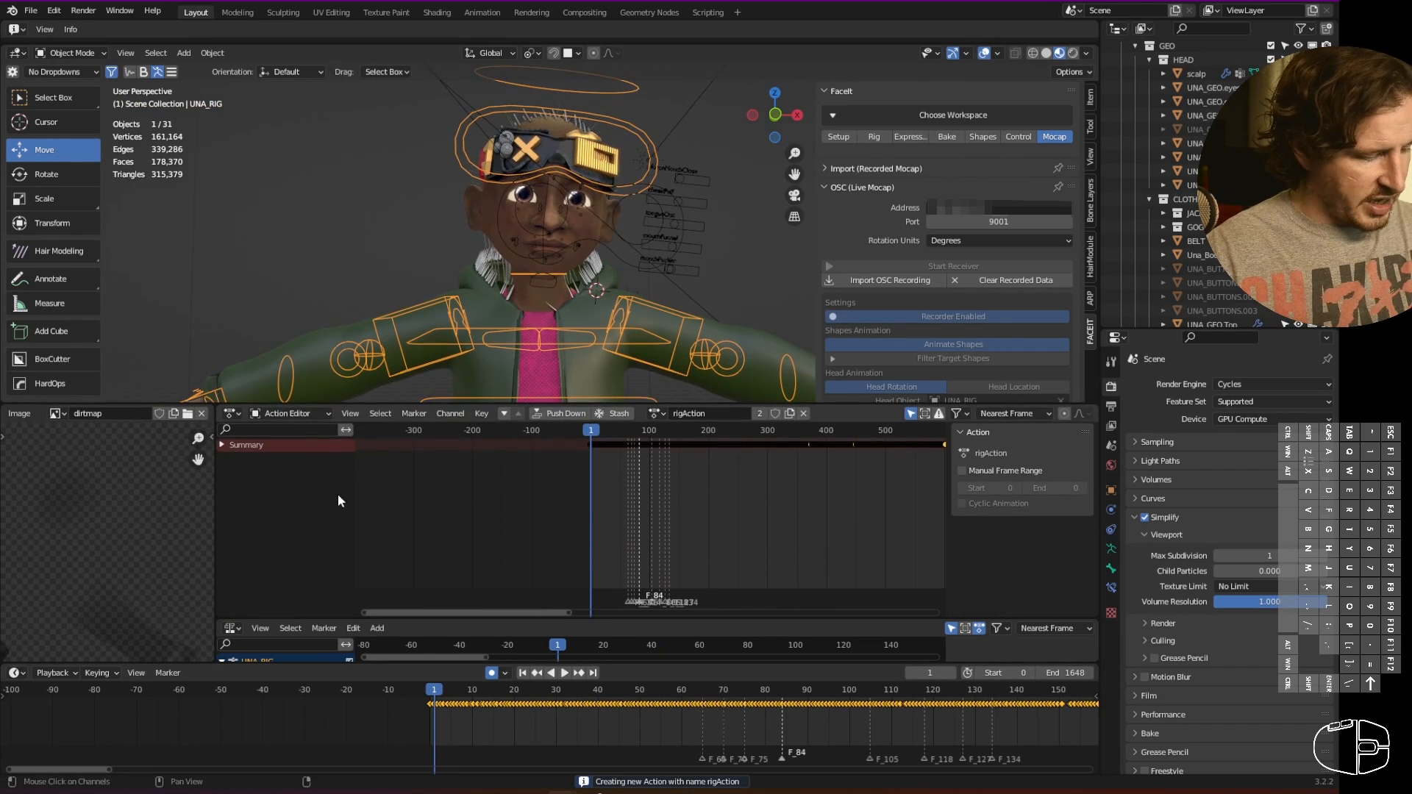
left_click(221, 445)
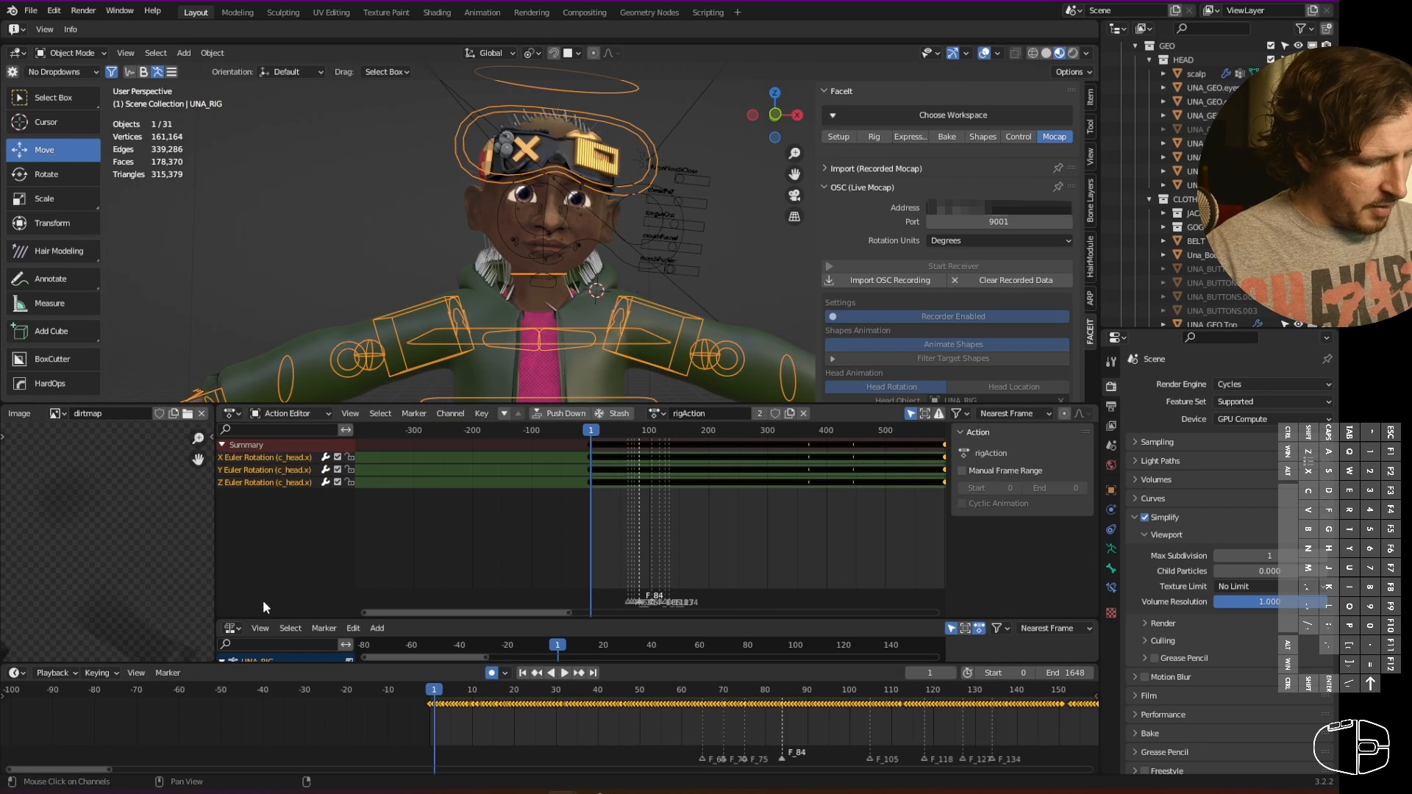
left_click_drag(263, 620, 265, 483)
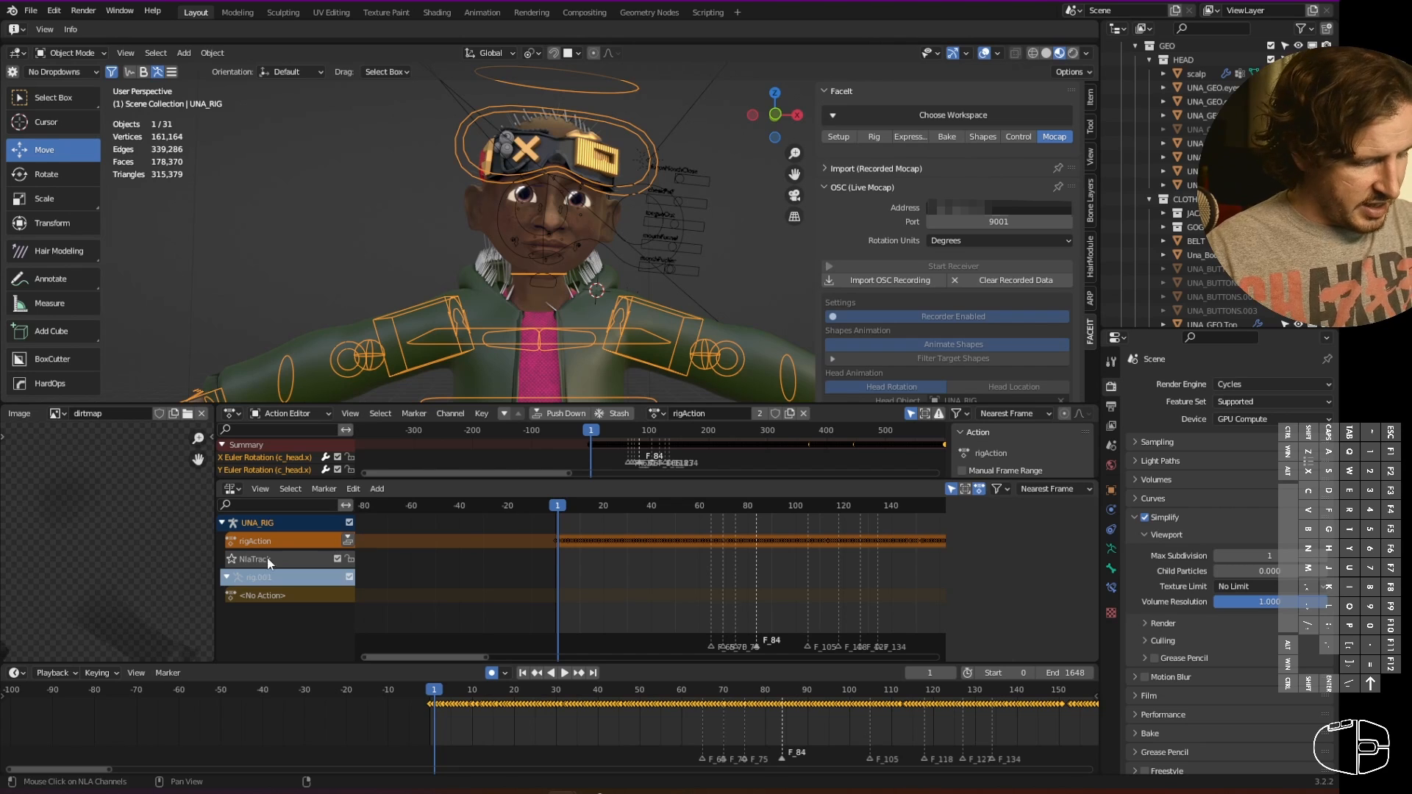
left_click(605, 241)
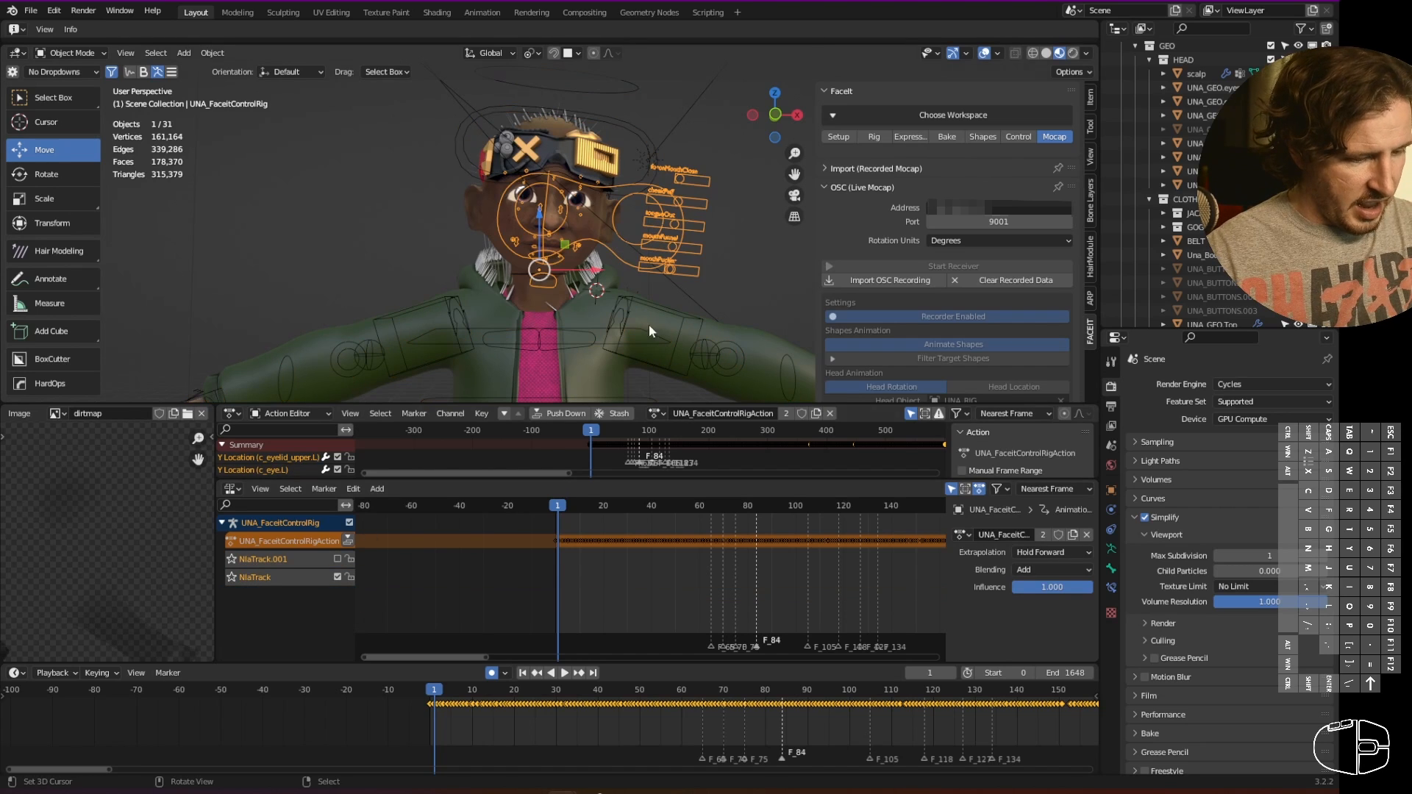
left_click(337, 559)
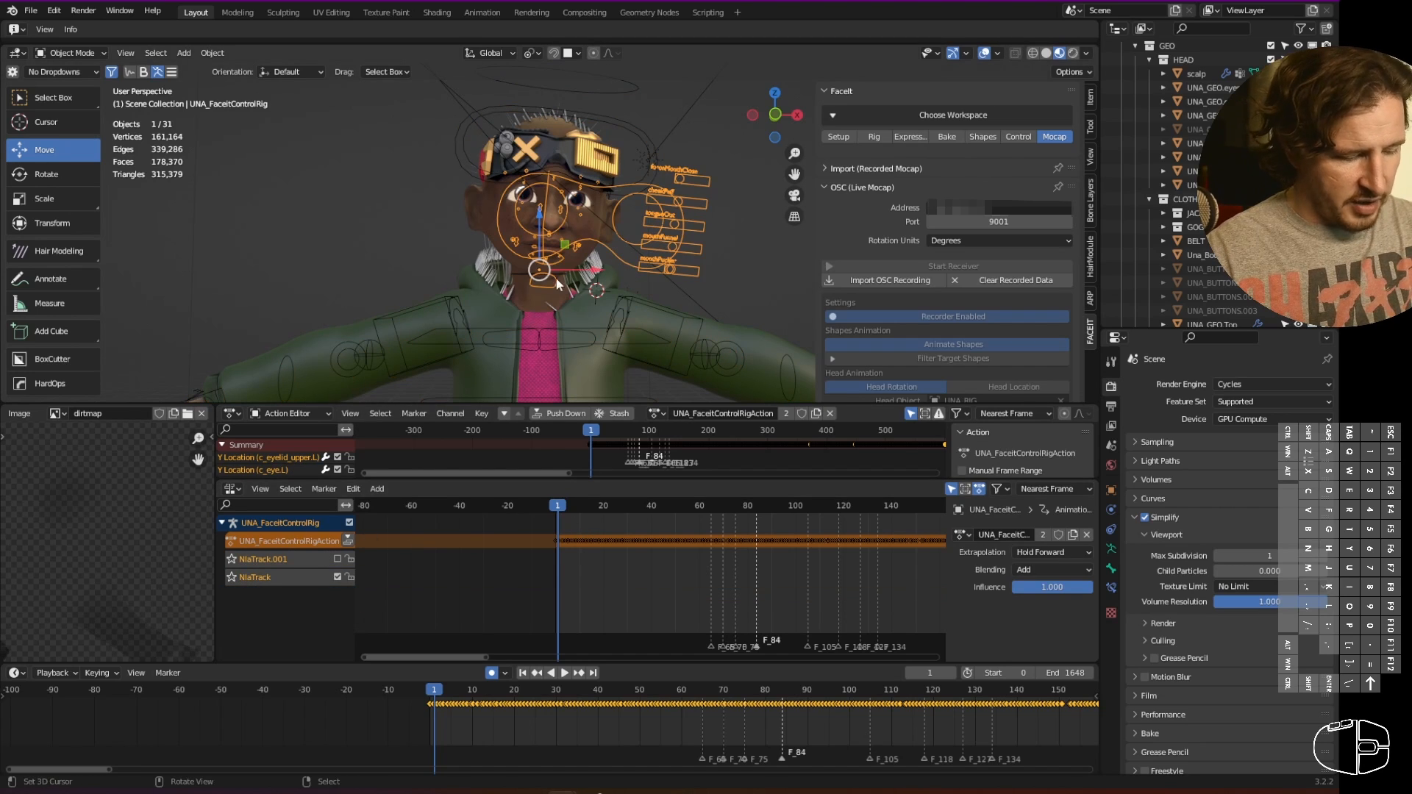
left_click(589, 90)
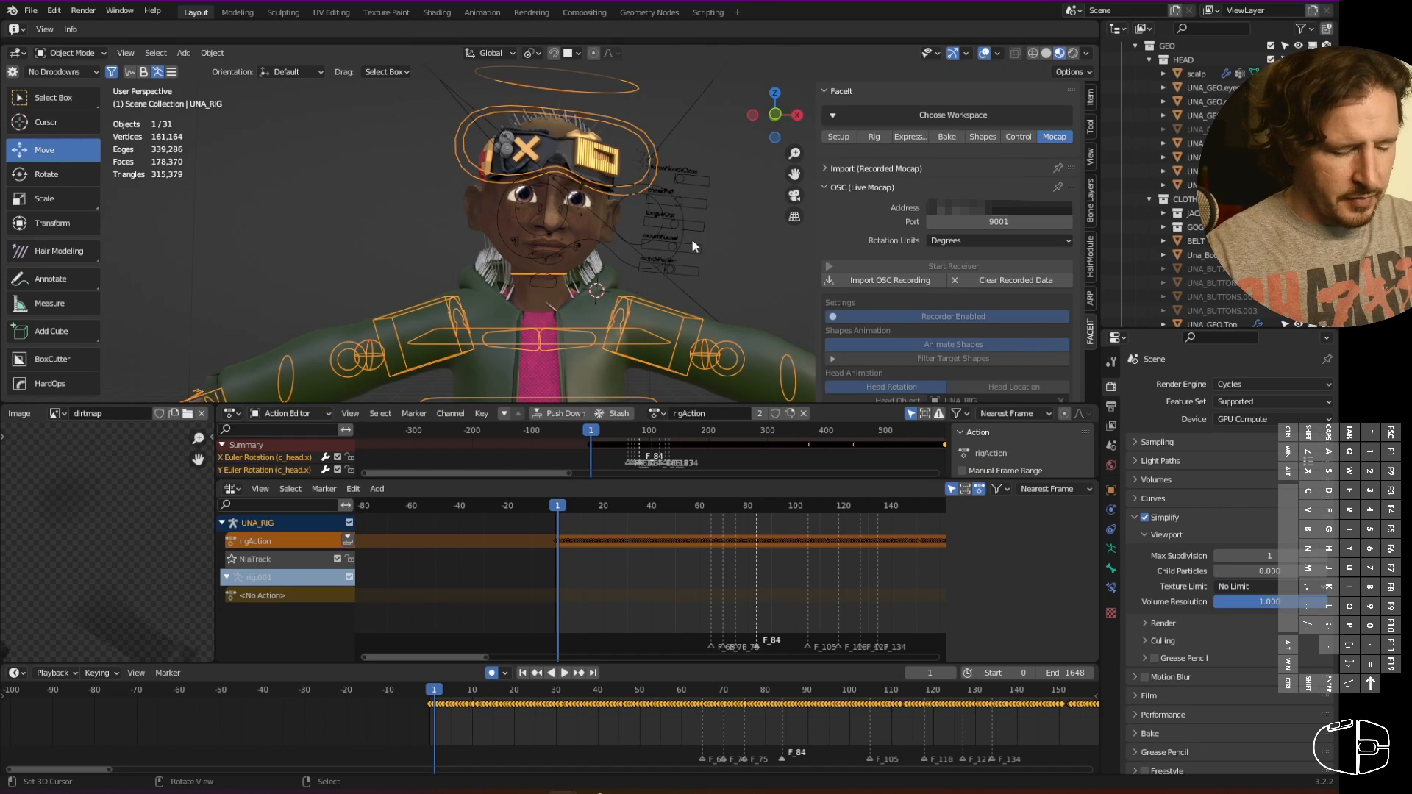
left_click(625, 262)
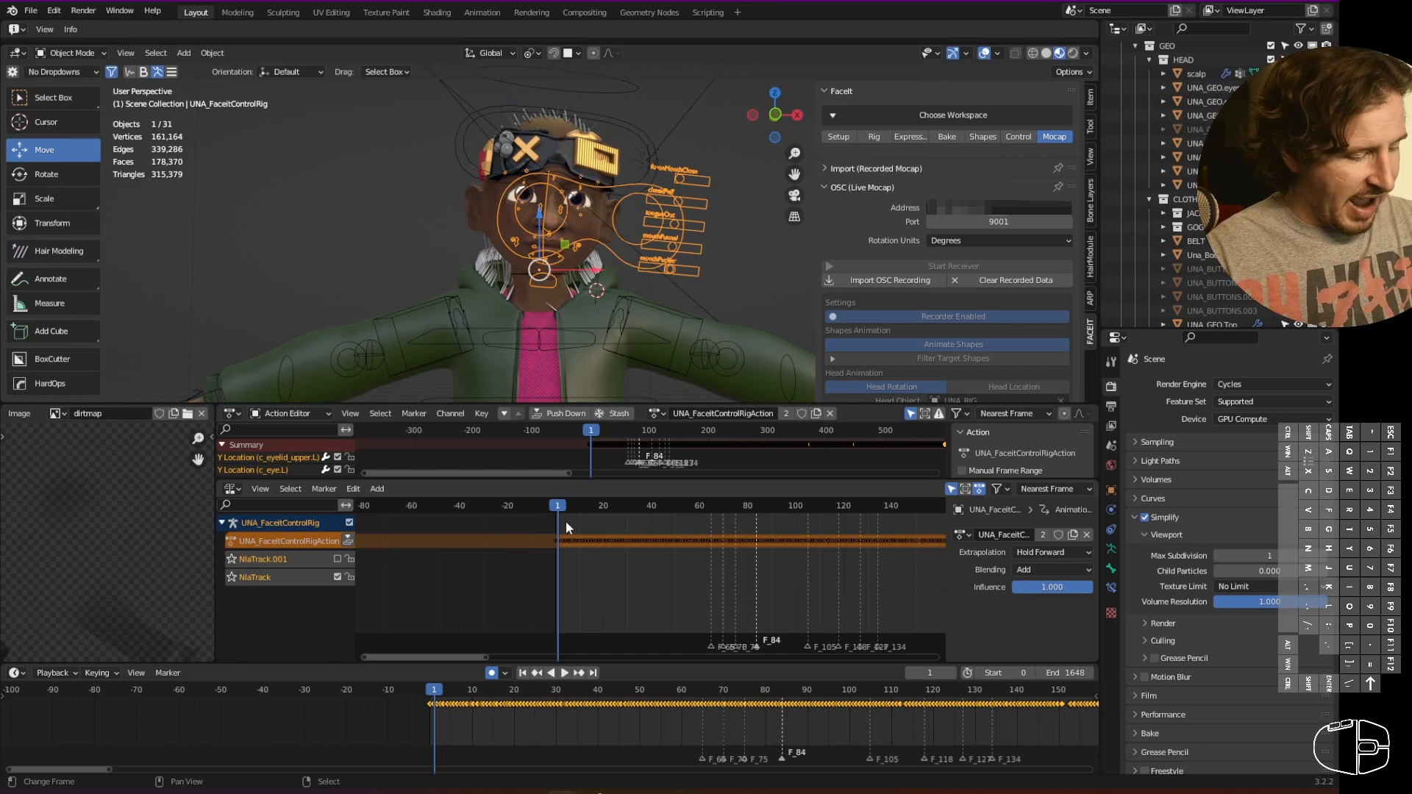
- Play back the imported facial animation with gizmos and overlays hidden, switching the viewport to solid shading
left_click_drag(571, 512, 840, 518)
left_click(954, 54)
left_click(982, 54)
left_click(576, 505)
key("space")
scroll(840, 583, "down", 1)
middle_click_drag(787, 584, 733, 584)
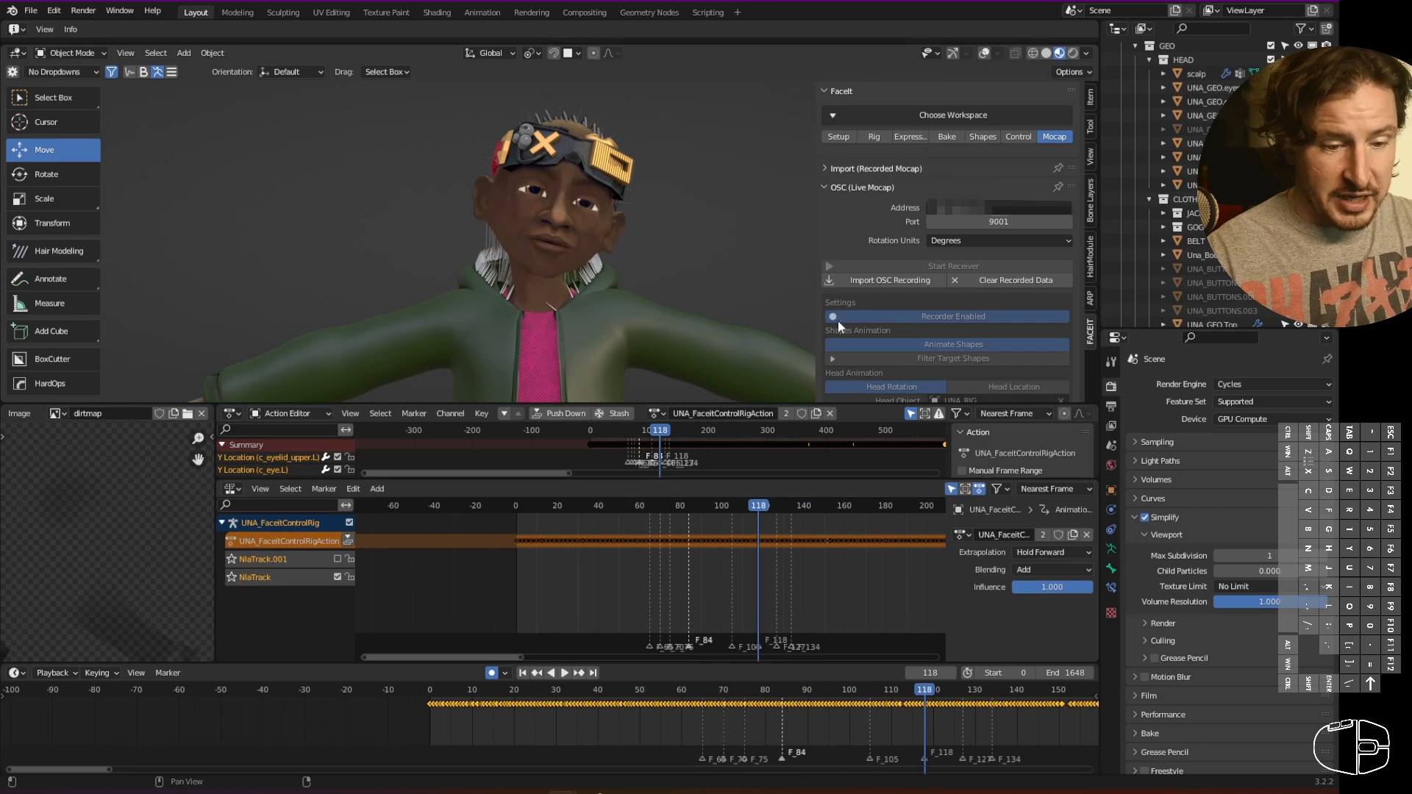
left_click(1046, 53)
key("space")
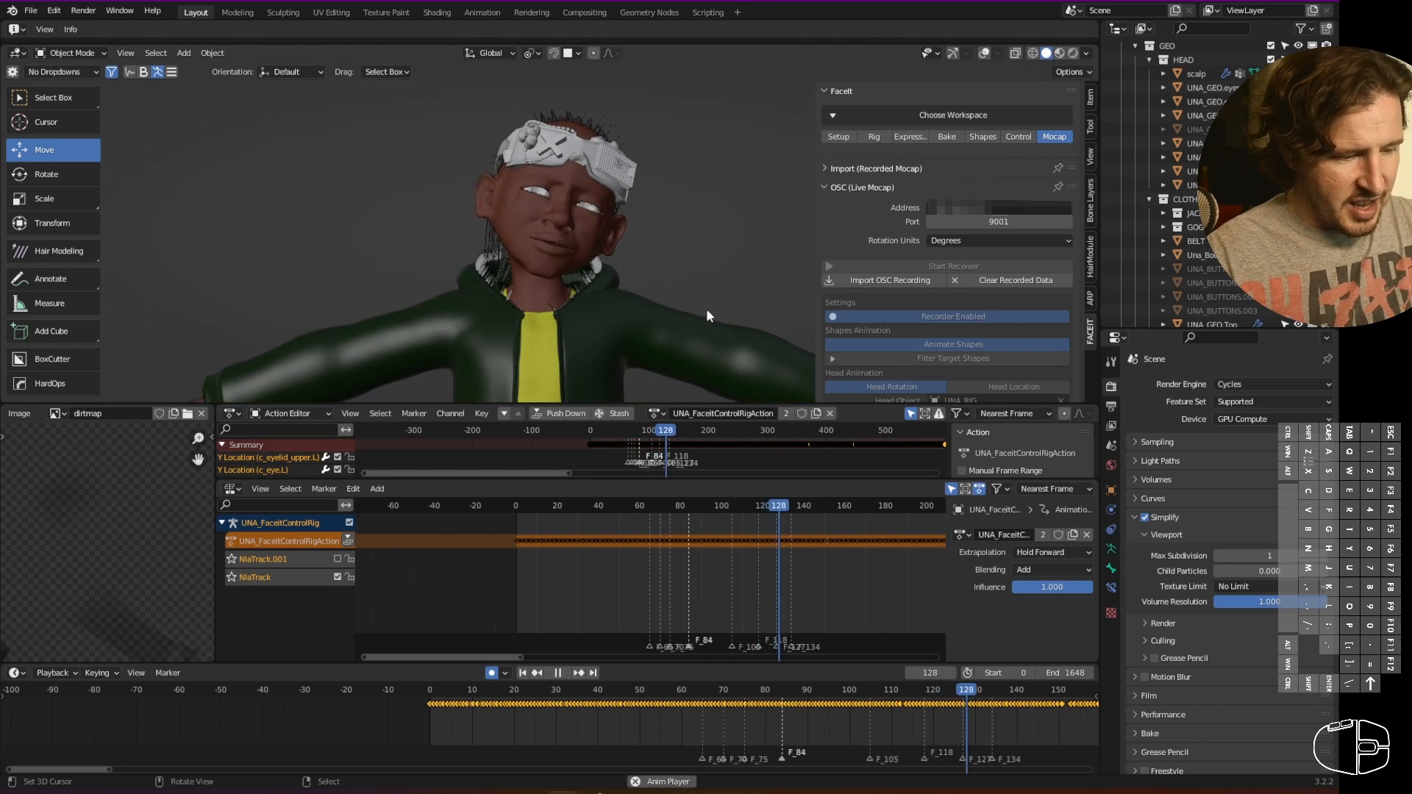